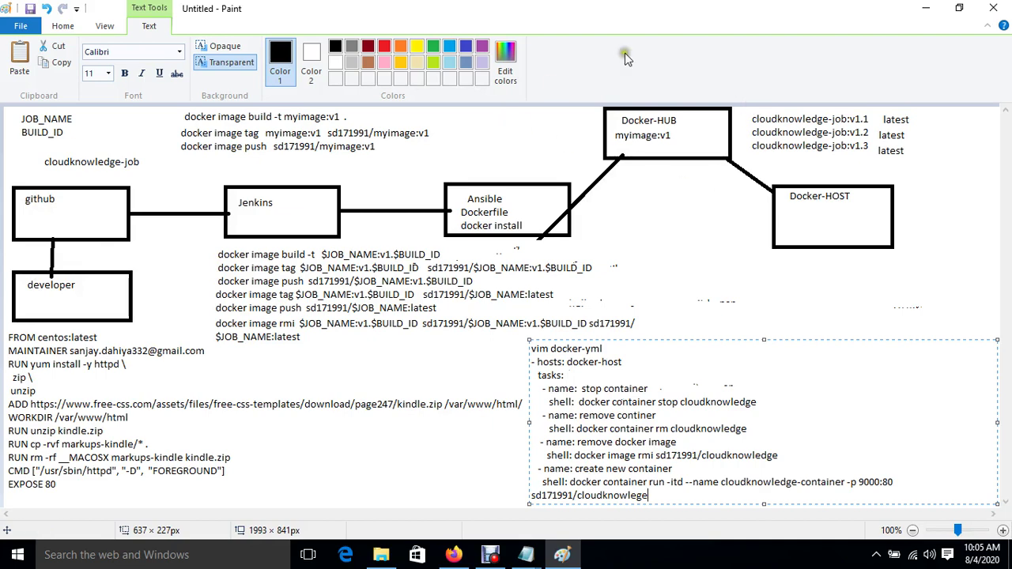
Step: Bring the Firefox window with the EC2 Instances console in front of Paint
left_click(454, 556)
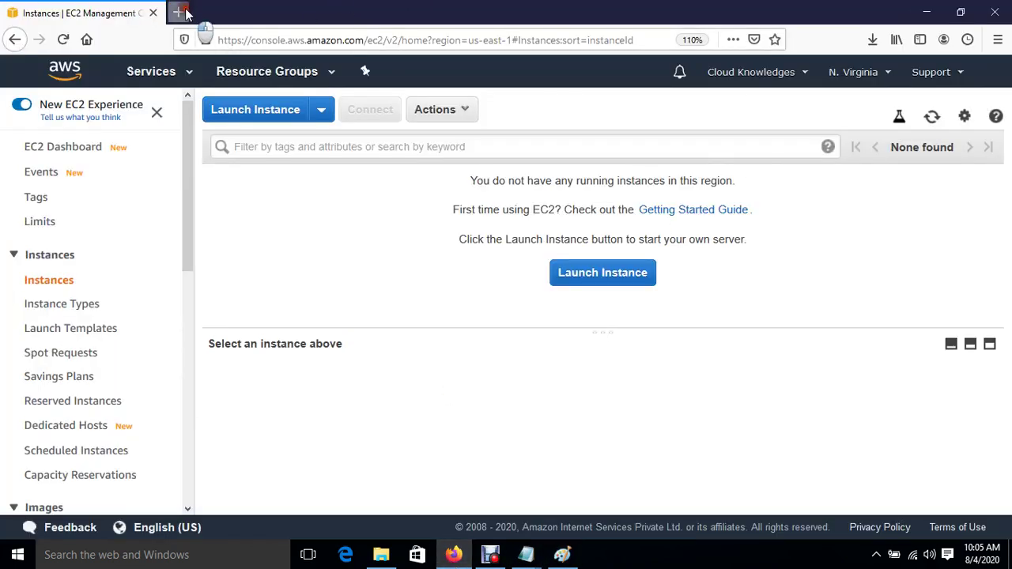
Step: In a new tab, search Google for 'docker hub login' and open the Docker Hub result
left_click(182, 12)
type("google.com/")
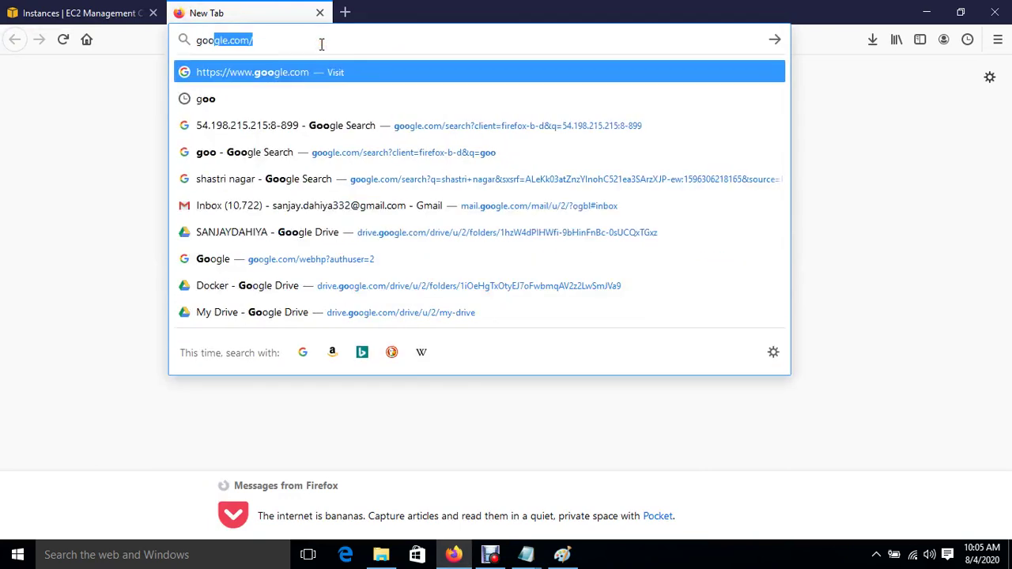
key("Return")
type("d")
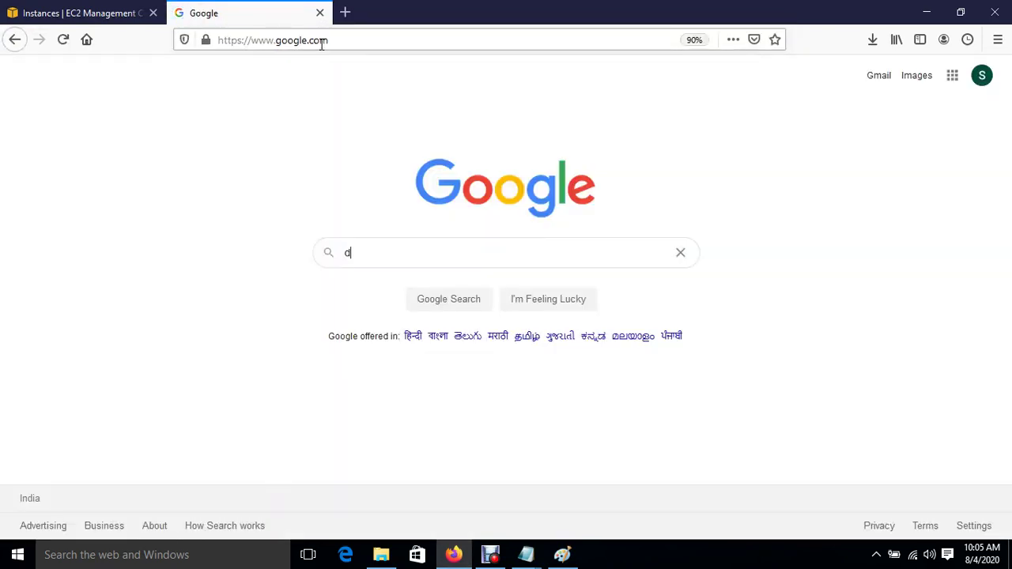
type("ocker")
key("Down")
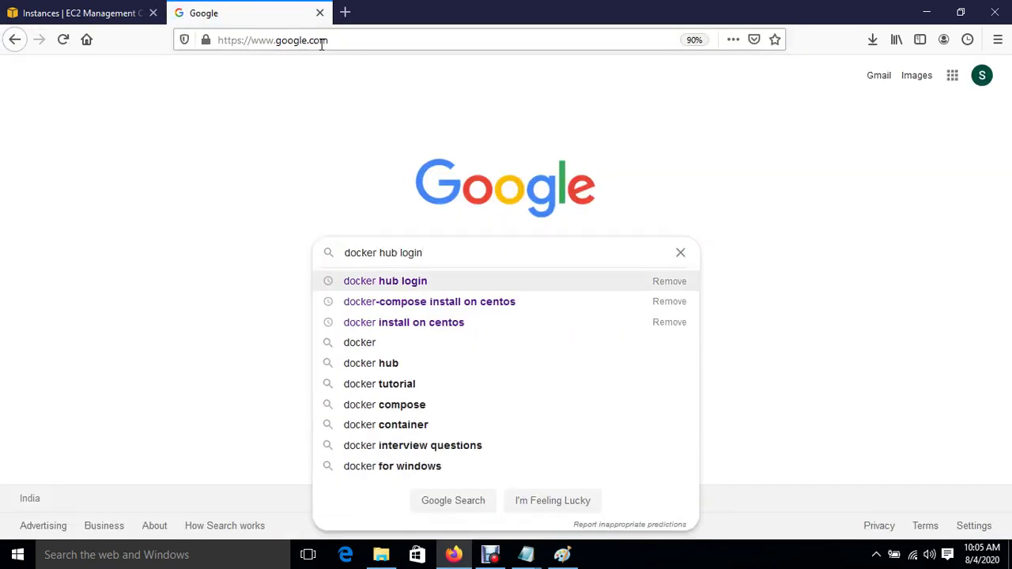
key("Return")
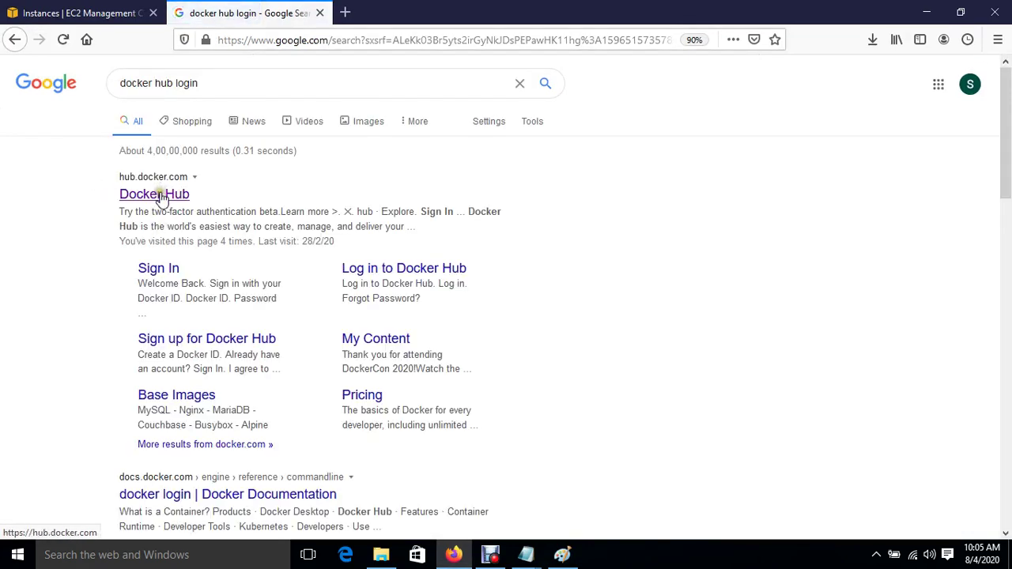
left_click(159, 195)
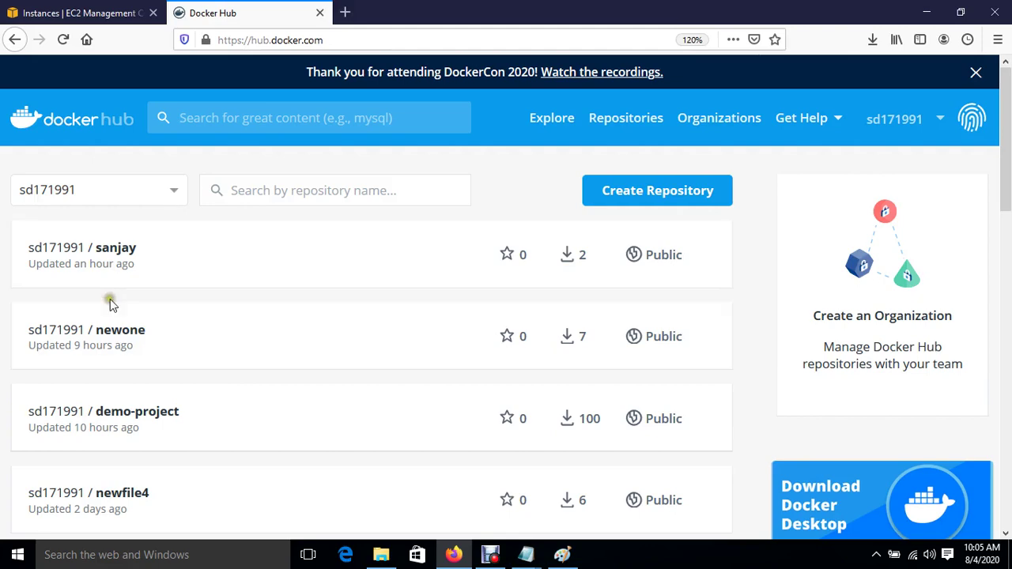
Step: Start a launch with the Amazon Linux 2 AMI, t2.micro type and 3 instances
left_click(90, 14)
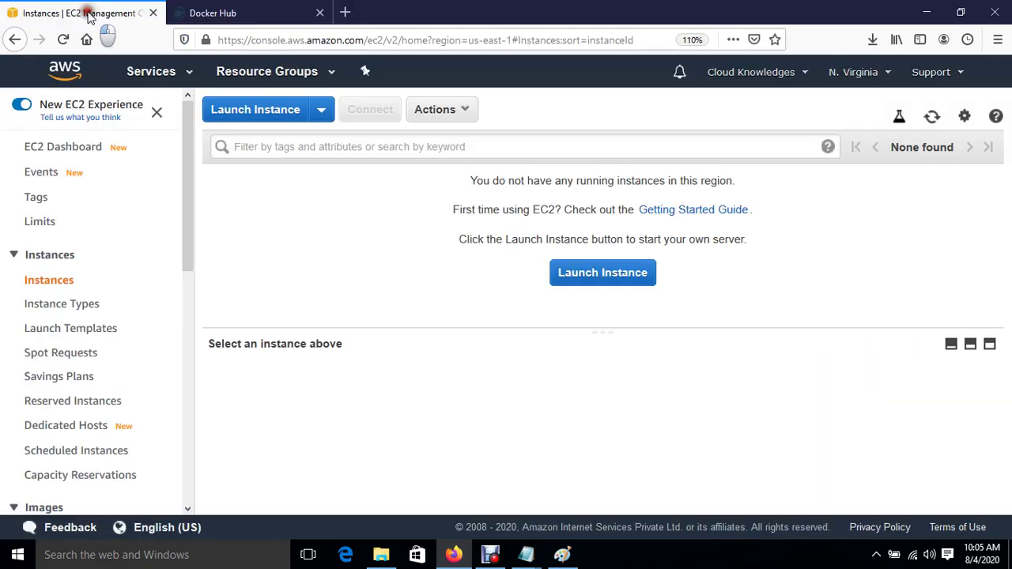
left_click(602, 281)
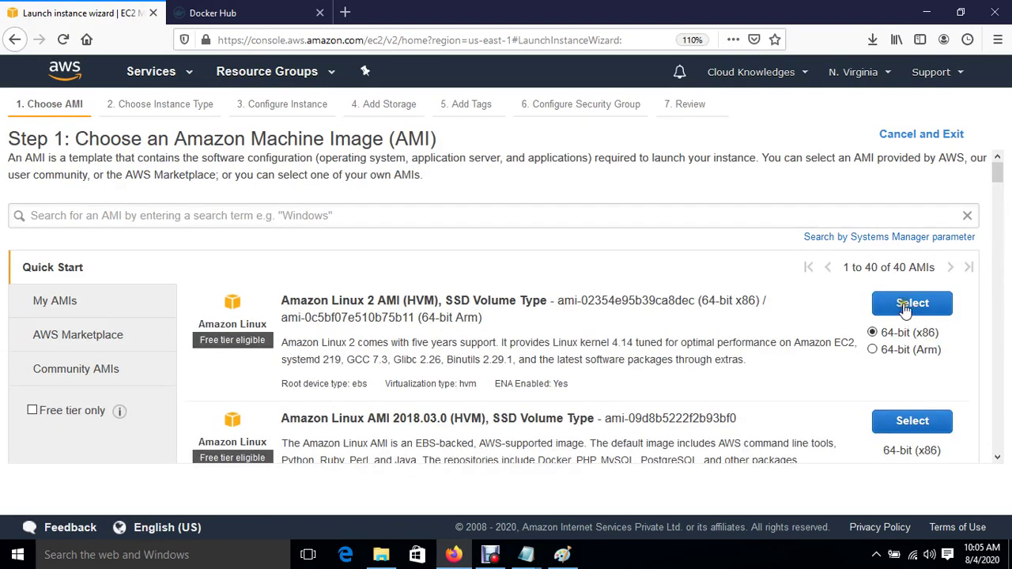
left_click(907, 309)
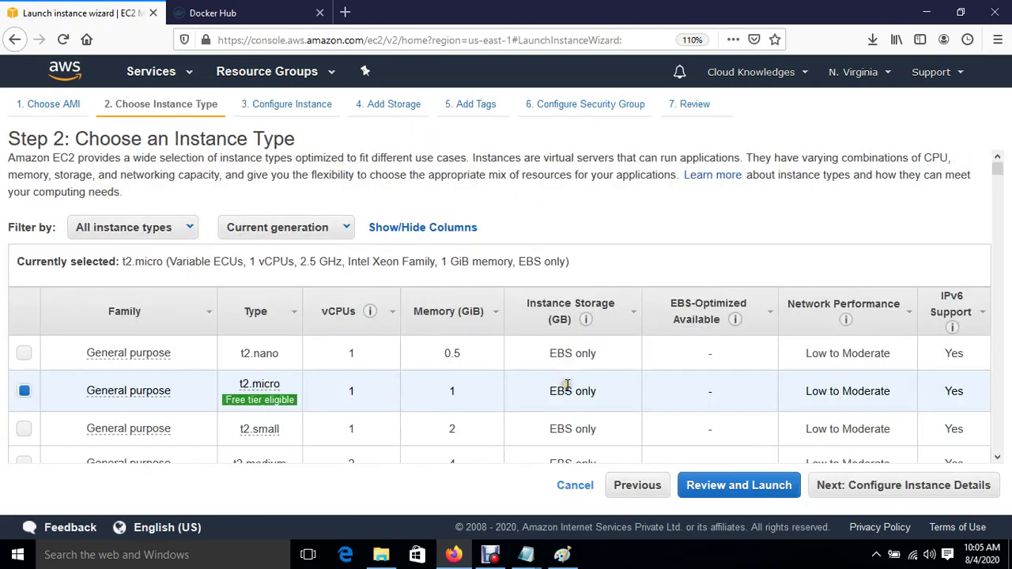
left_click(952, 486)
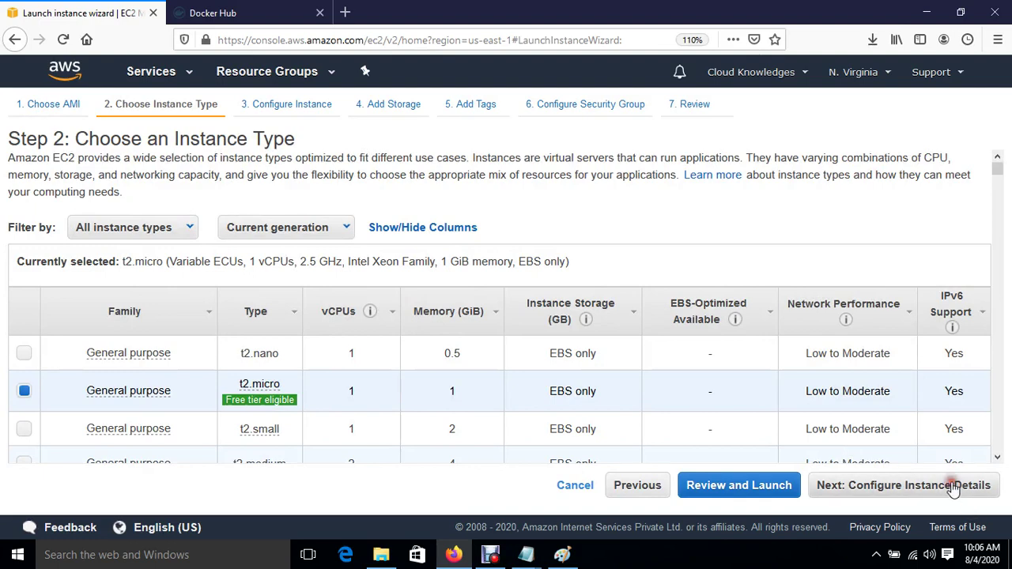
double_click(316, 205)
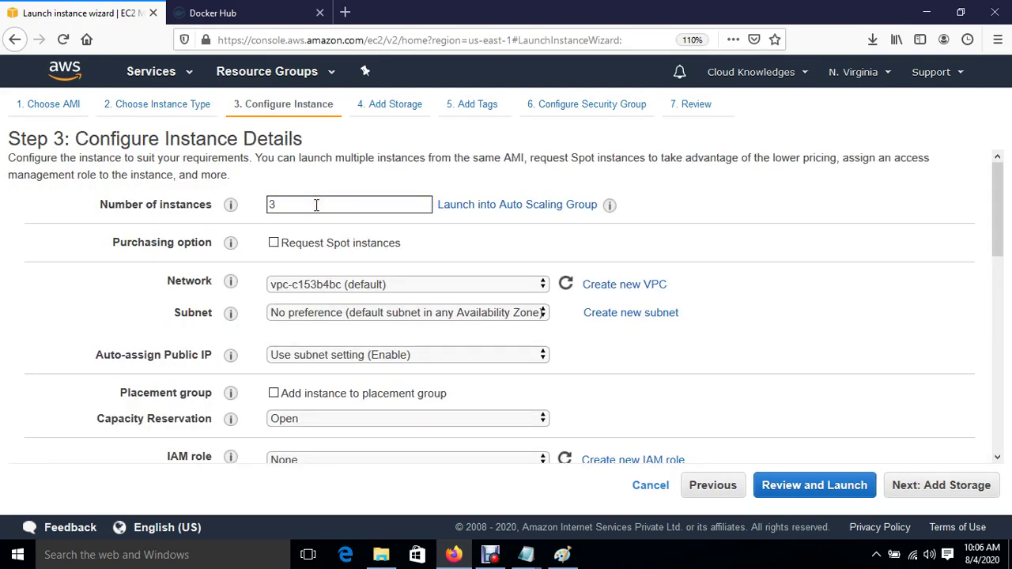
left_click(943, 489)
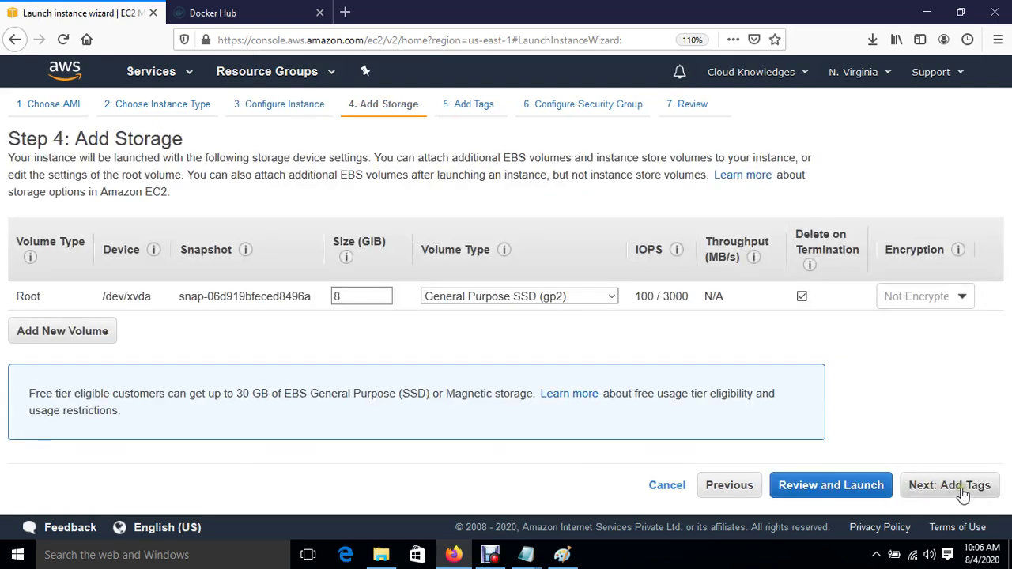
Step: Add an All traffic security rule and launch the instances with the Jenkins key pair
left_click(961, 490)
left_click(961, 490)
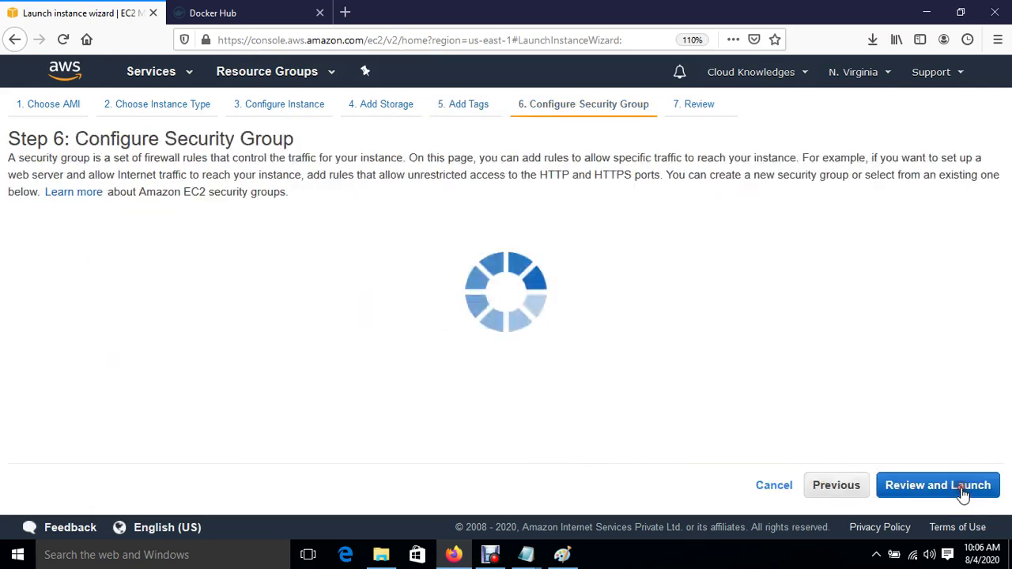
left_click(100, 357)
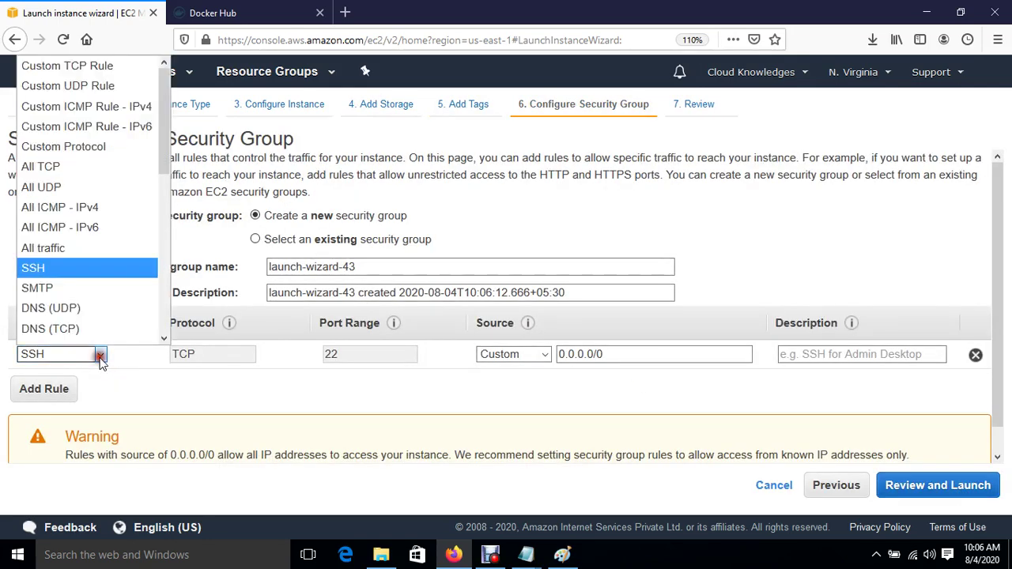
left_click(58, 246)
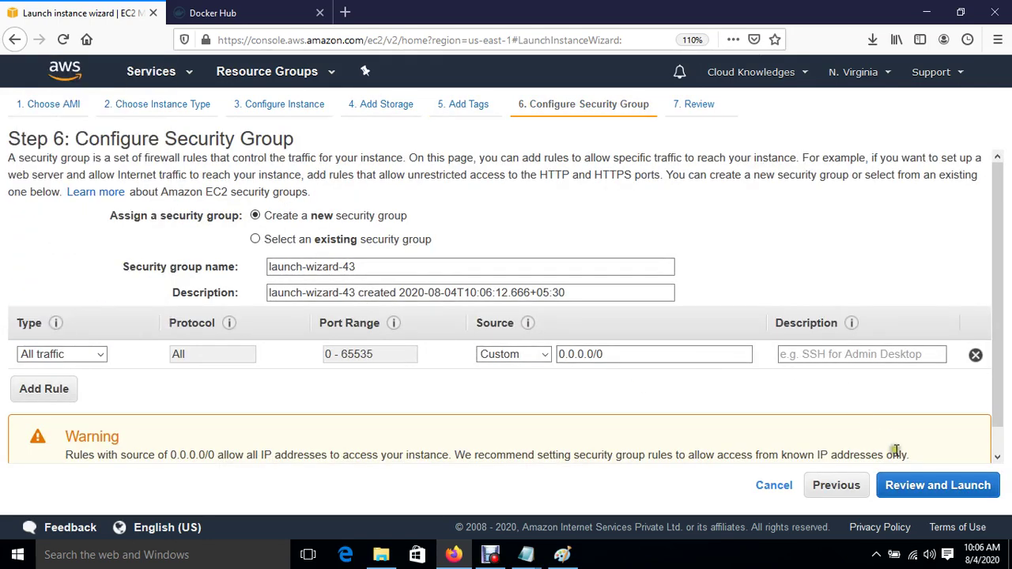
left_click(937, 485)
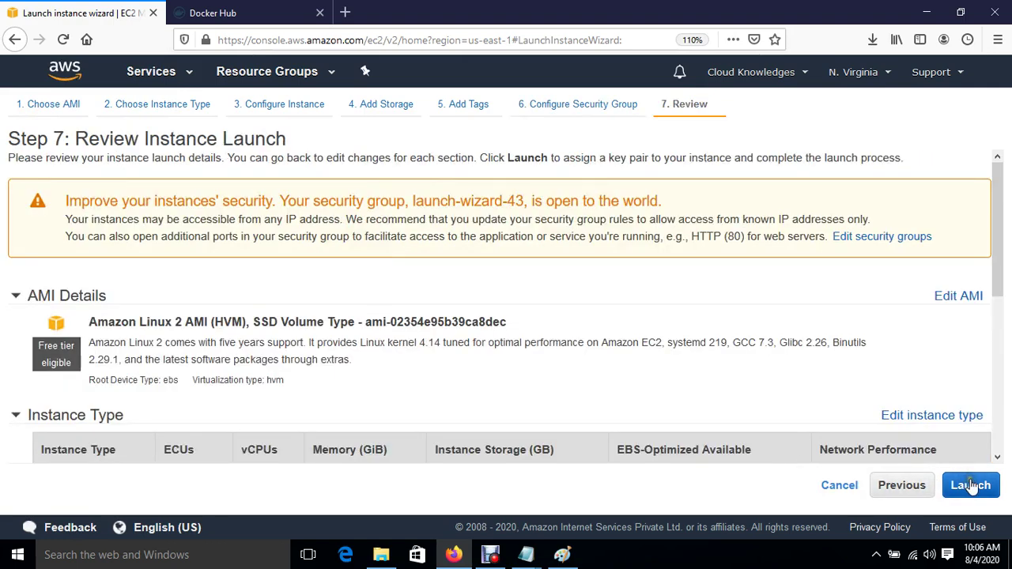
left_click(971, 485)
left_click(338, 387)
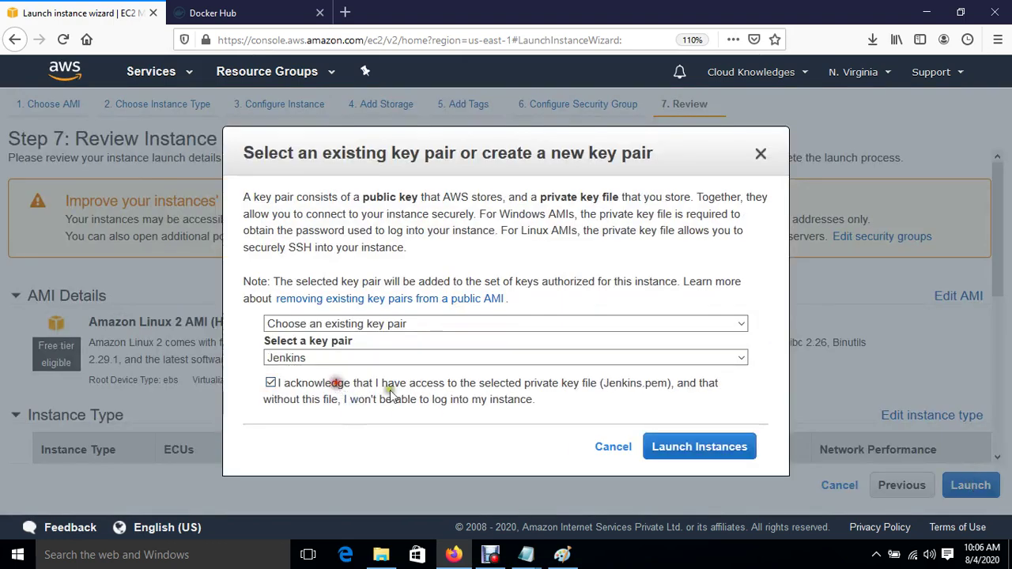
left_click(694, 452)
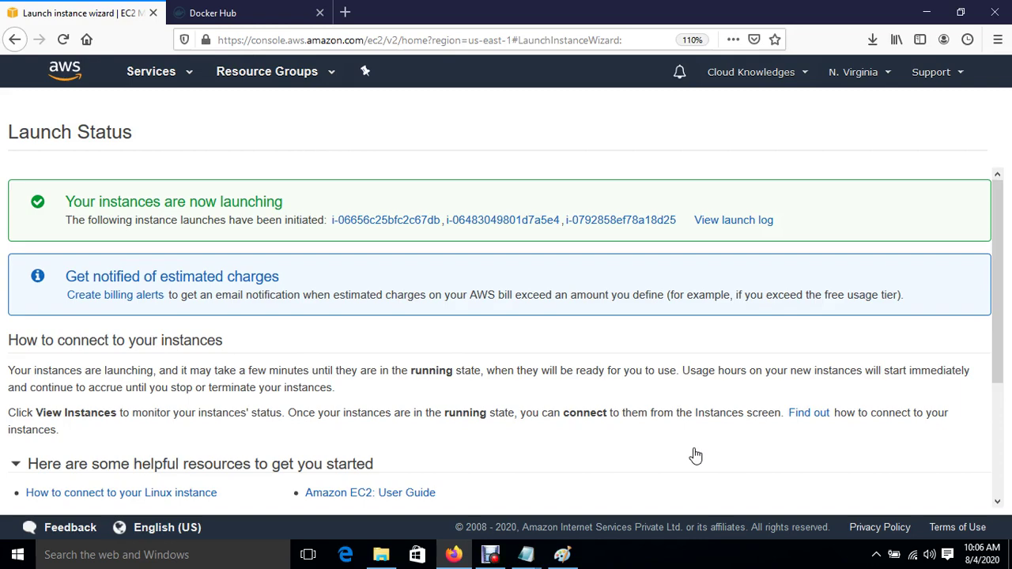
Step: Name the three new instances Jenkins, Ansible and Docker-HOST in the instance list
scroll(695, 456, "down", 3)
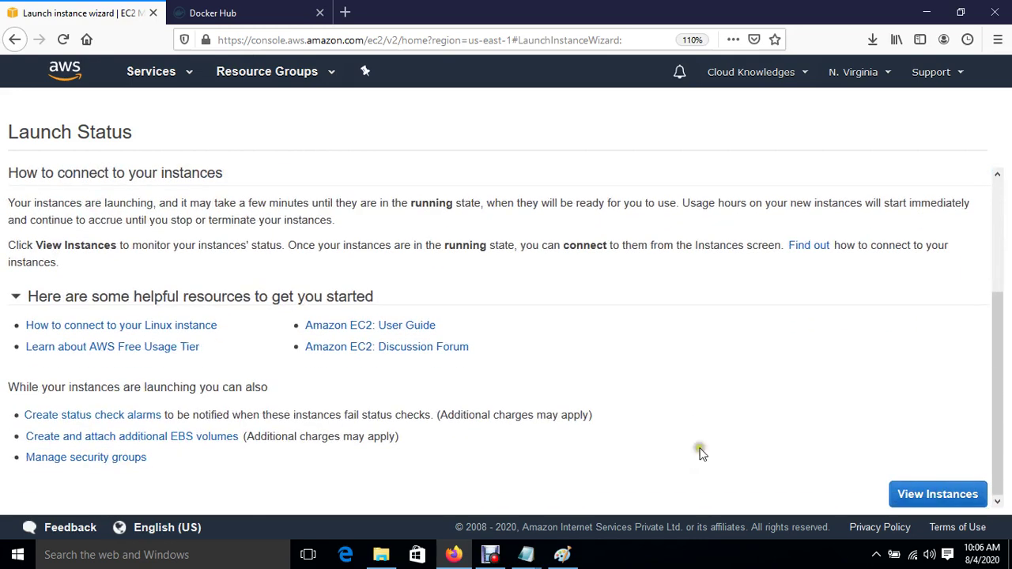
left_click(927, 493)
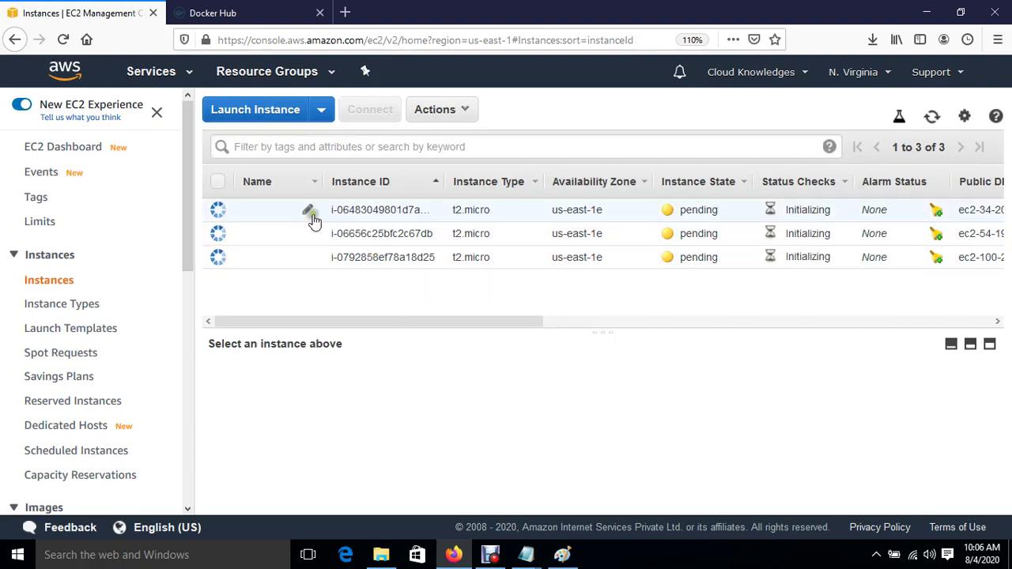
left_click(308, 214)
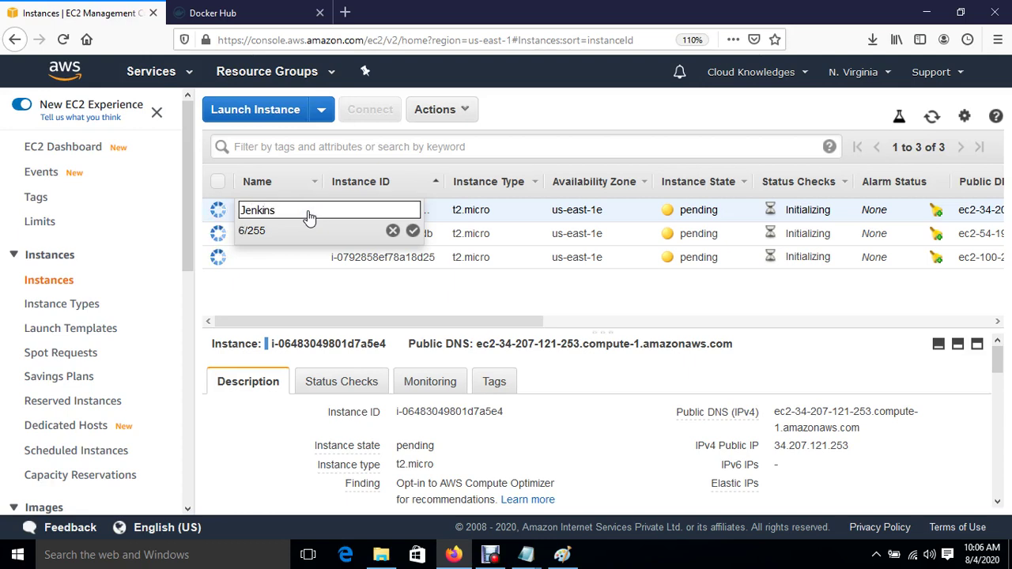
key("Return")
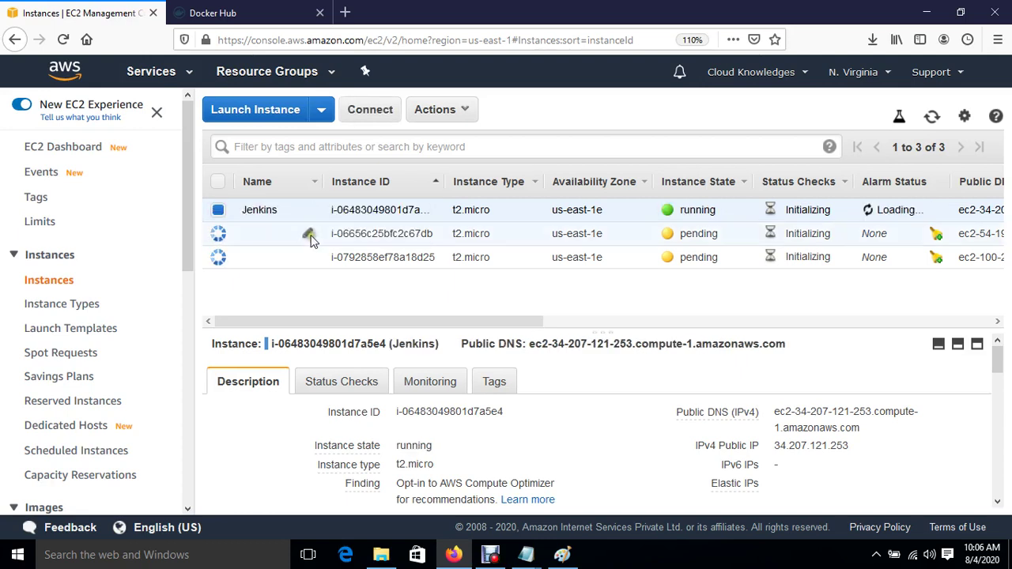
left_click(311, 235)
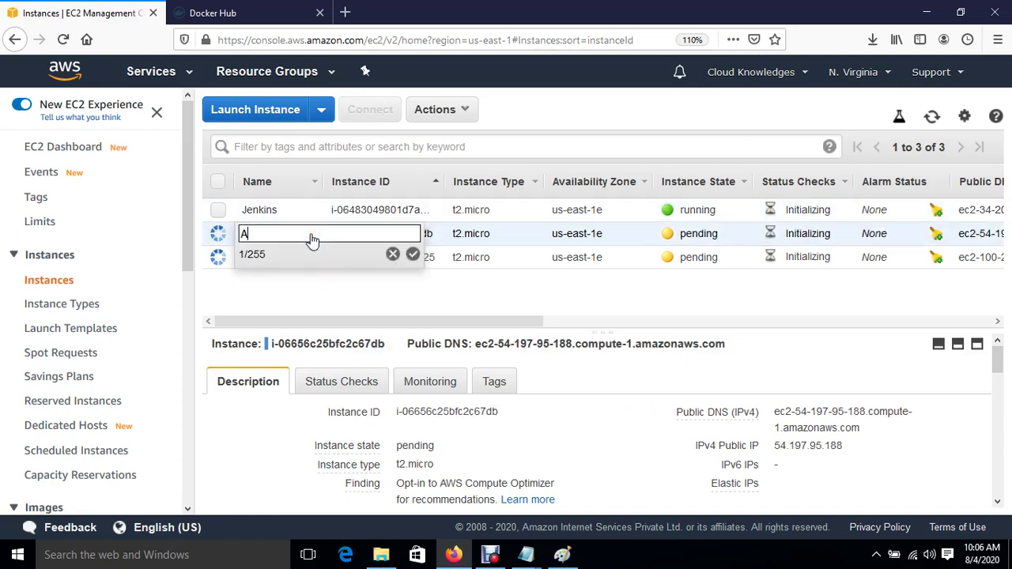
key("Return")
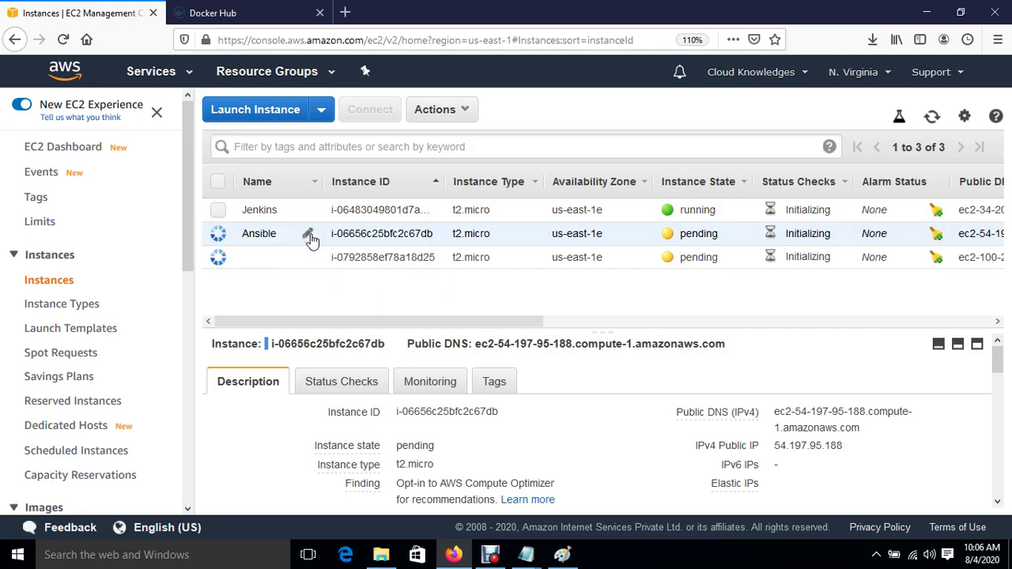
left_click(309, 259)
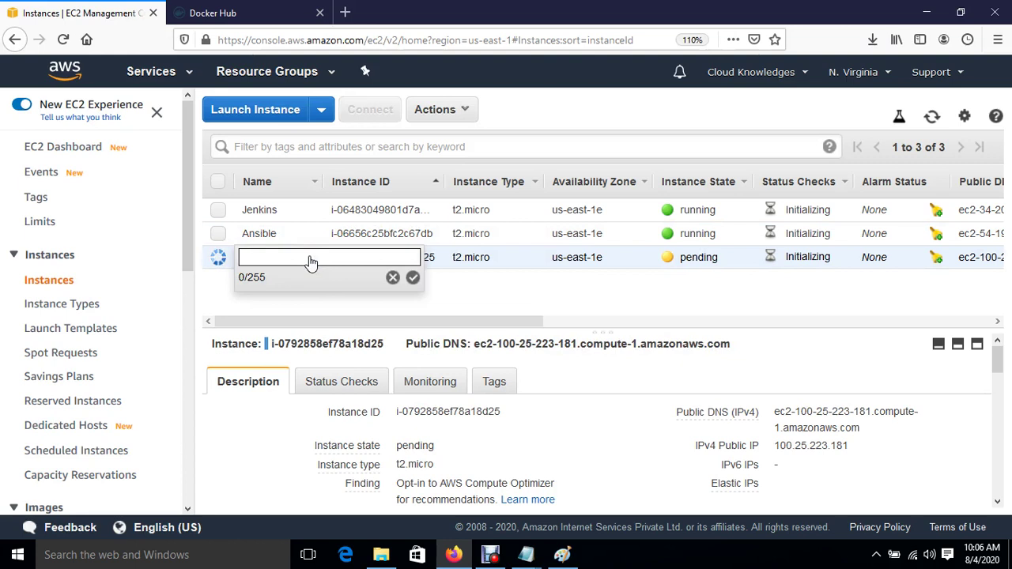
type("Docker-HOST")
key("Return")
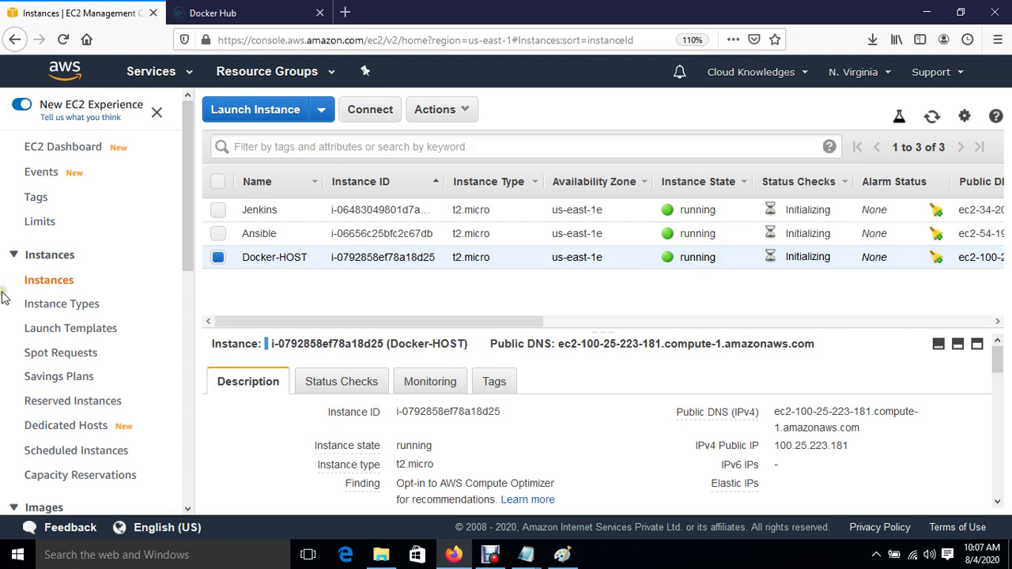
Step: Select only the Jenkins instance, copy its public IP 34.207.121.253, and open Windows search
left_click(218, 257)
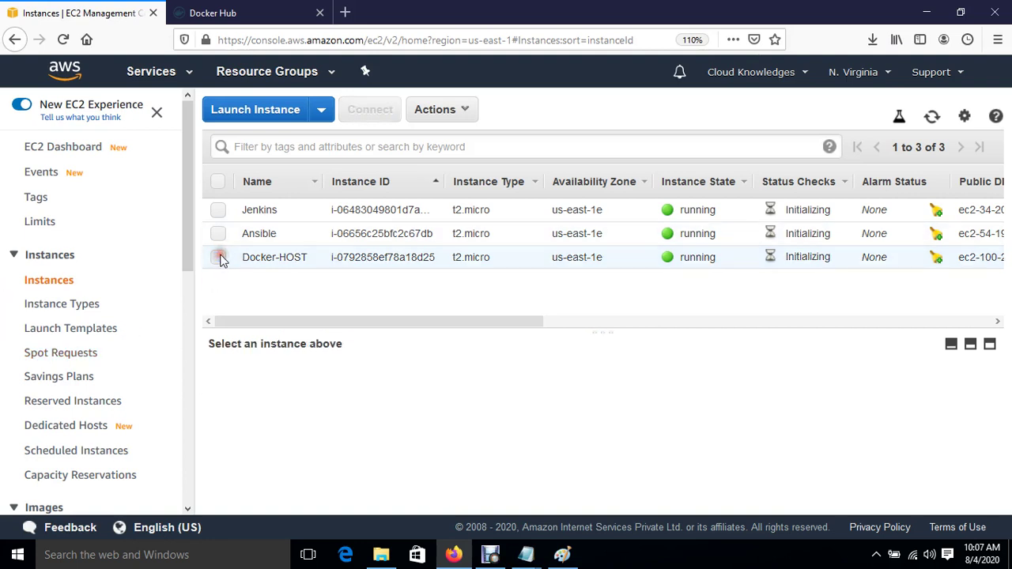
left_click(218, 210)
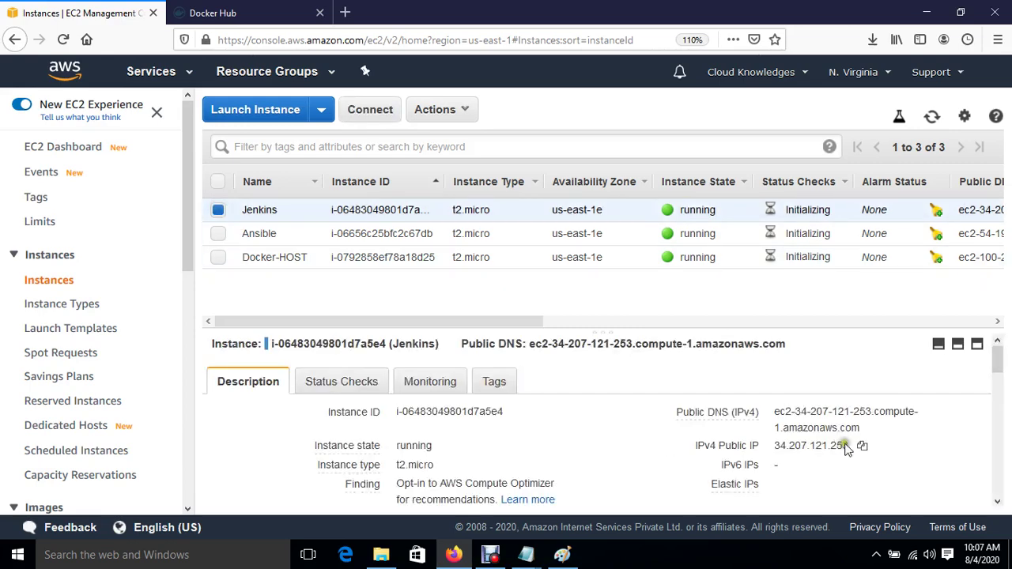
left_click(862, 446)
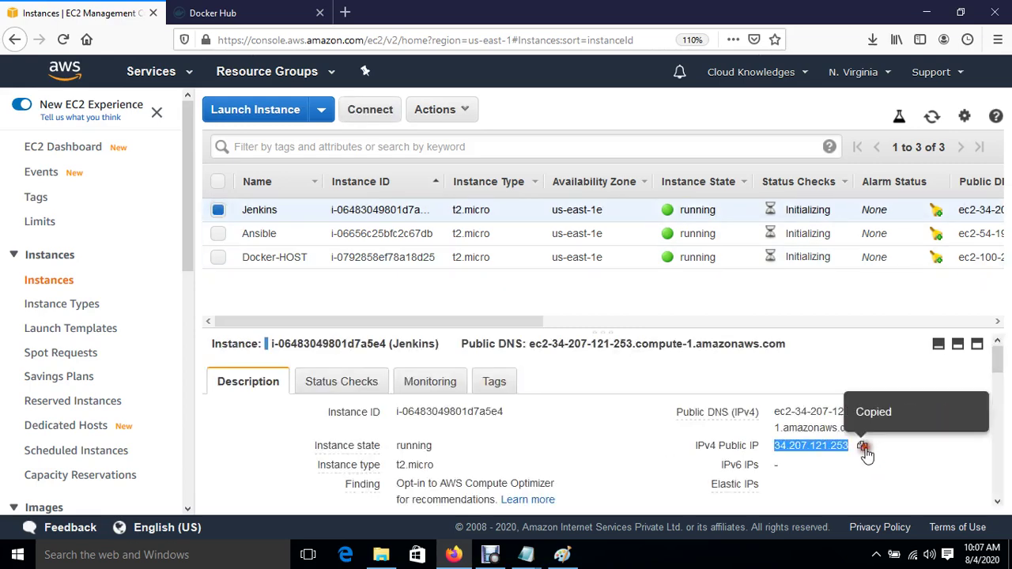
left_click(150, 555)
Step: Start a PuTTY session to the pasted Jenkins IP with a 12-point font and system colours
type("pu")
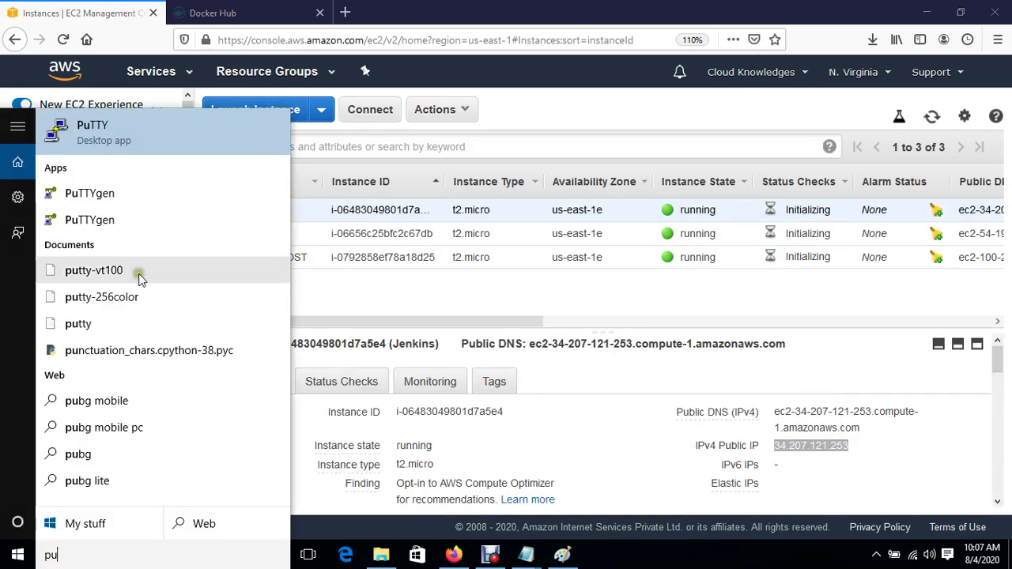
left_click(110, 131)
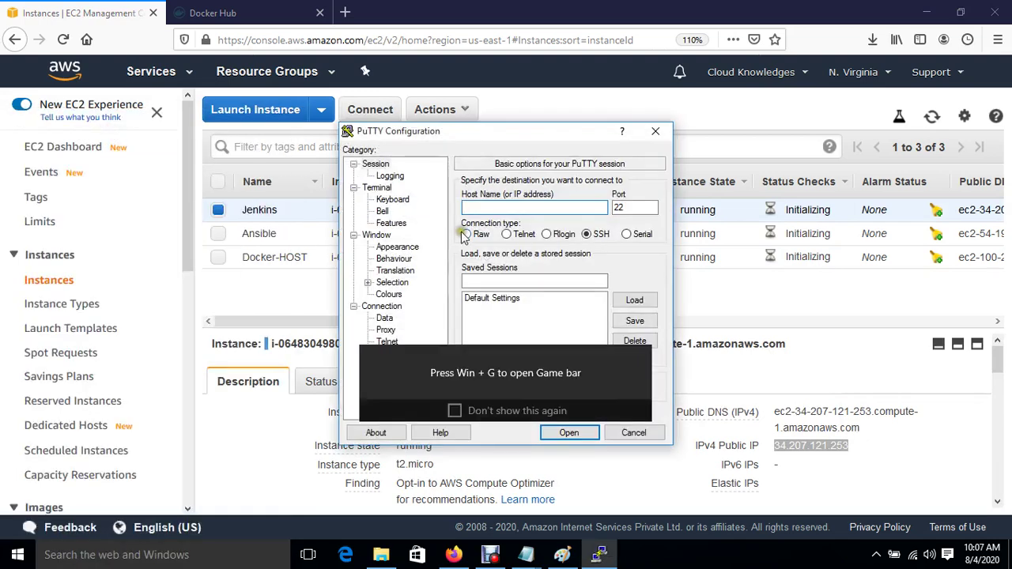
key("ctrl+v")
left_click(398, 247)
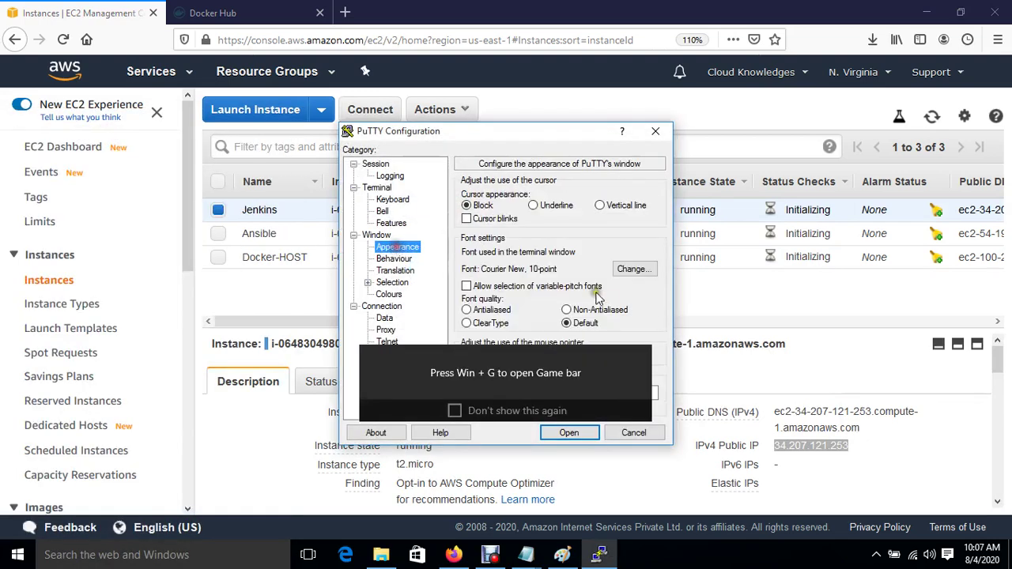
left_click(633, 269)
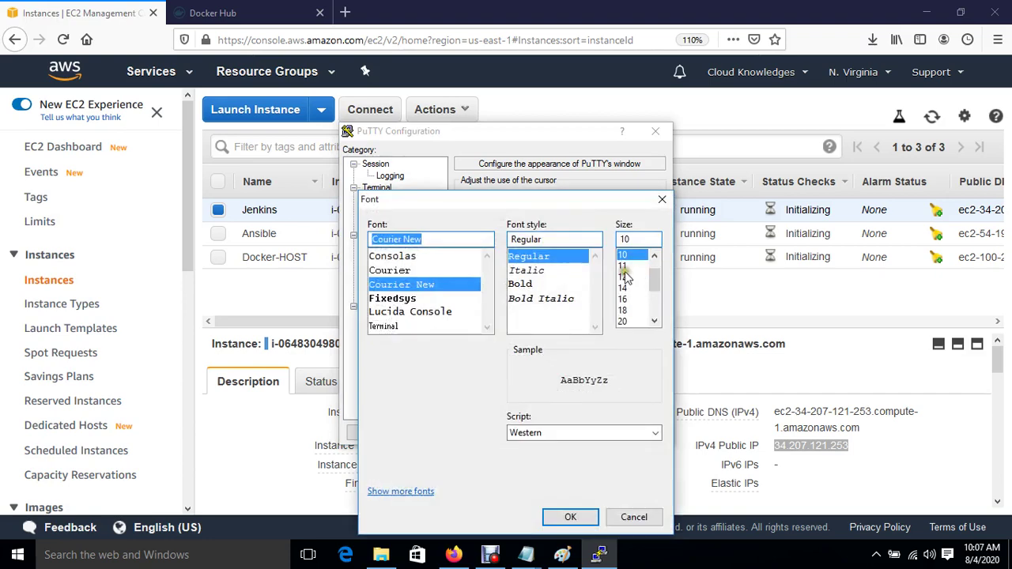
left_click(624, 277)
left_click(570, 517)
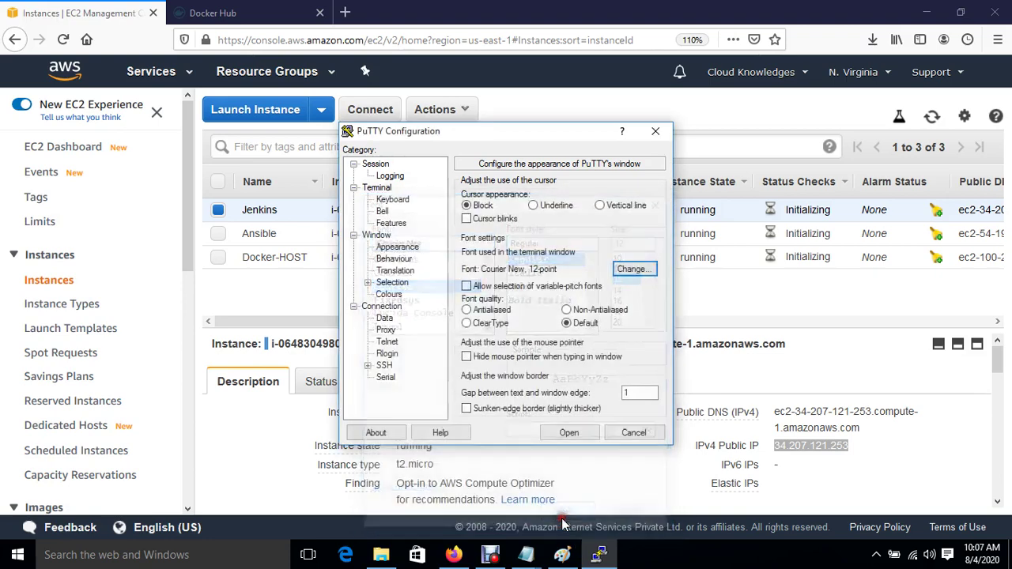
left_click(389, 294)
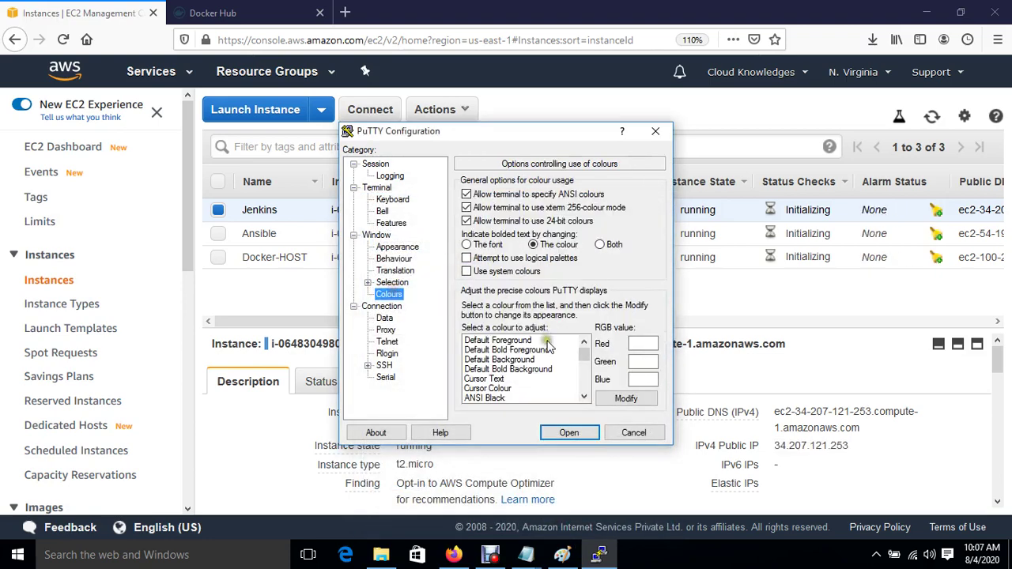
left_click(515, 342)
left_click(467, 272)
Step: Load the Jenkins private key under SSH Auth, connect, accept the host key, and log in as ec2-user
left_click(367, 366)
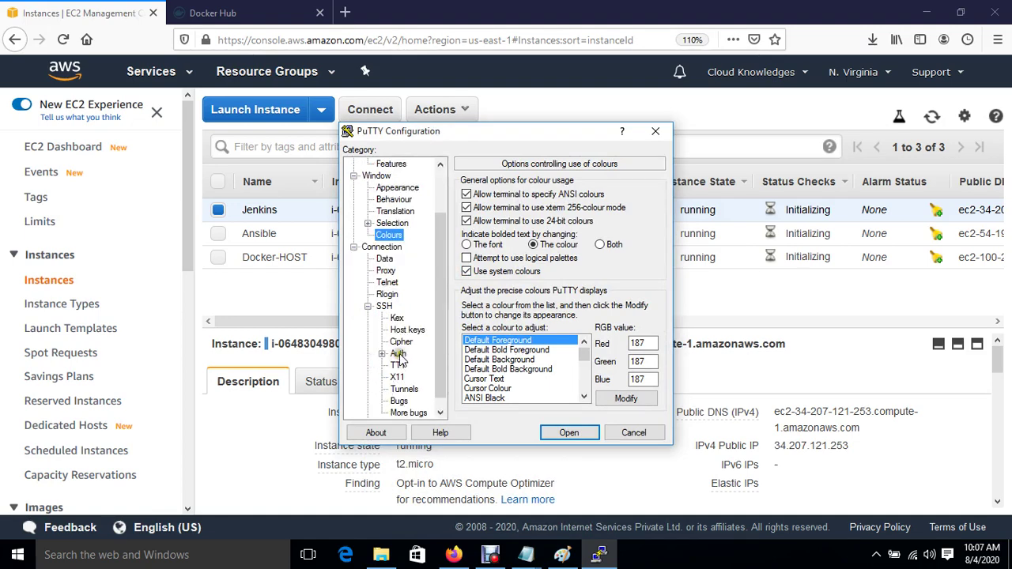
left_click(398, 354)
left_click(631, 333)
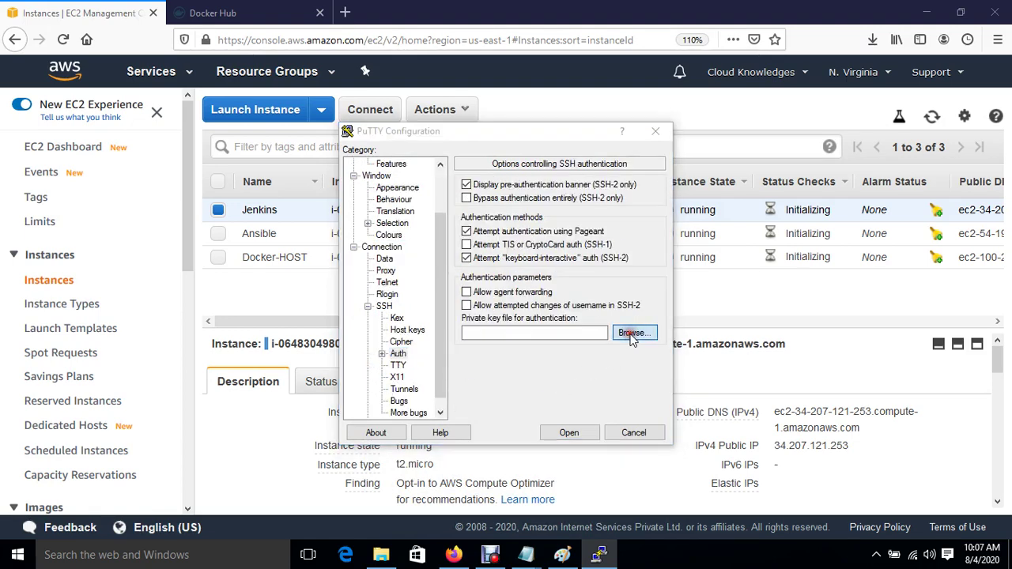
double_click(335, 341)
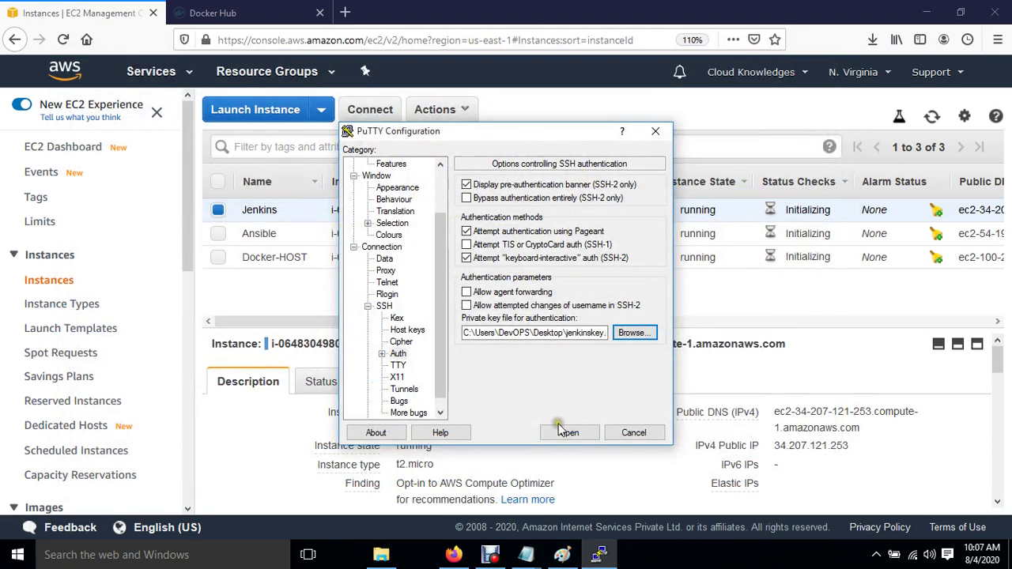
left_click(568, 431)
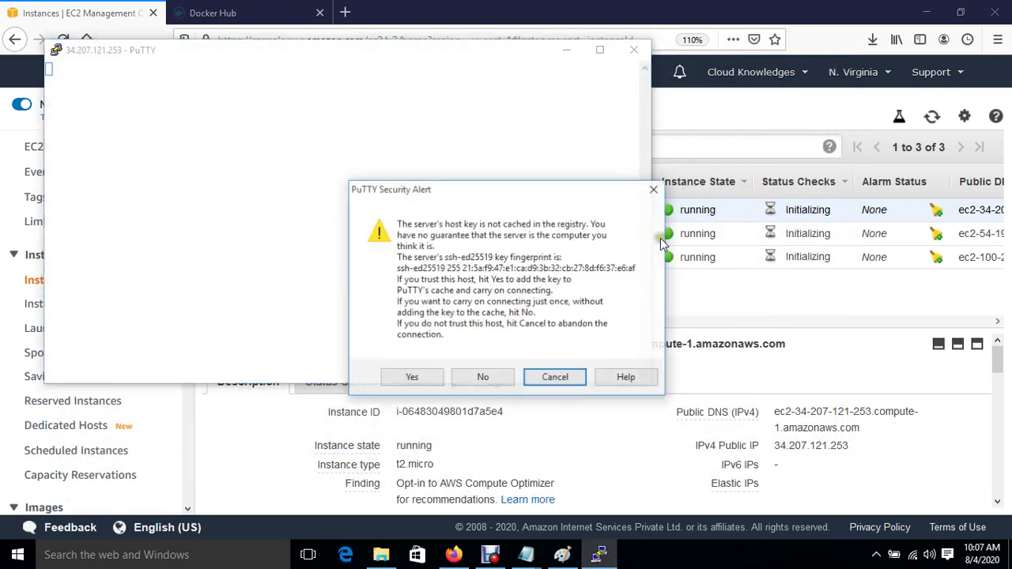
left_click(410, 377)
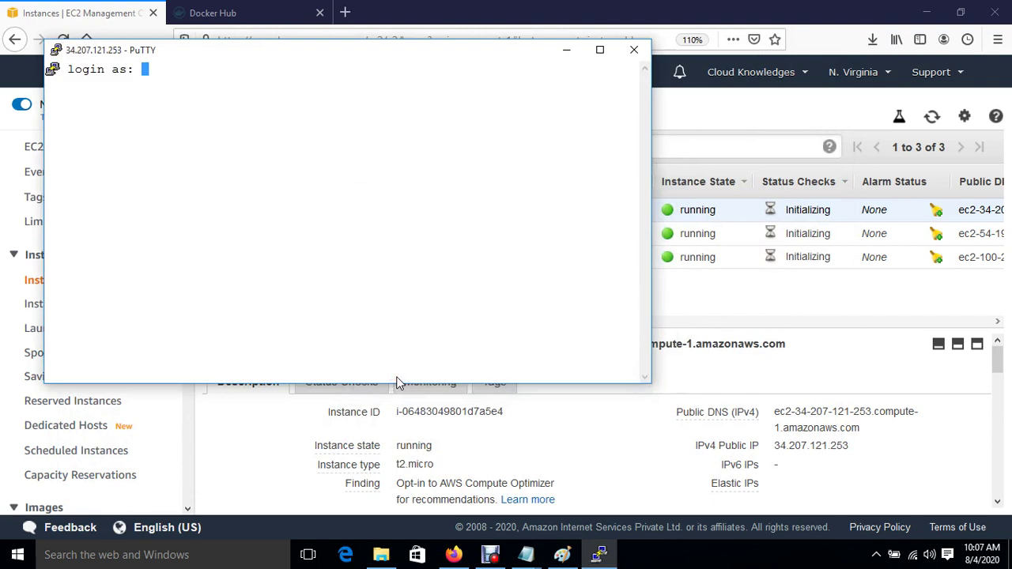
type("ec2-user")
key("Return")
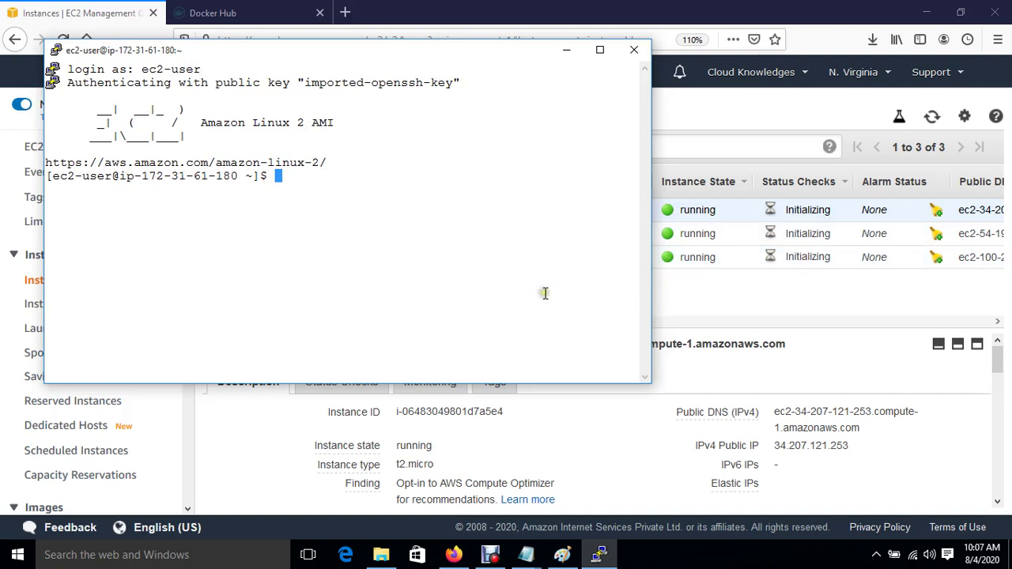
Step: Switch to root with sudo su and run 'yum install java* -y' to install all Java packages
type("sudo su")
key("Return")
key("Return")
type("cd")
key("Return")
key("Return")
key("Return")
key("ctrl+l")
key("Return")
key("Return")
key("Return")
type("yum install ")
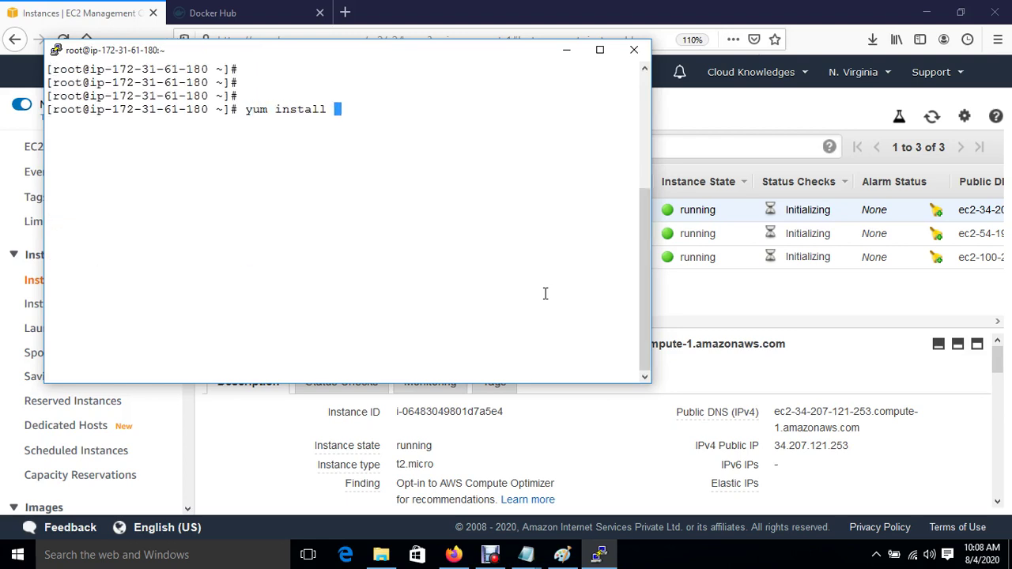
type("java* -y")
key("Return")
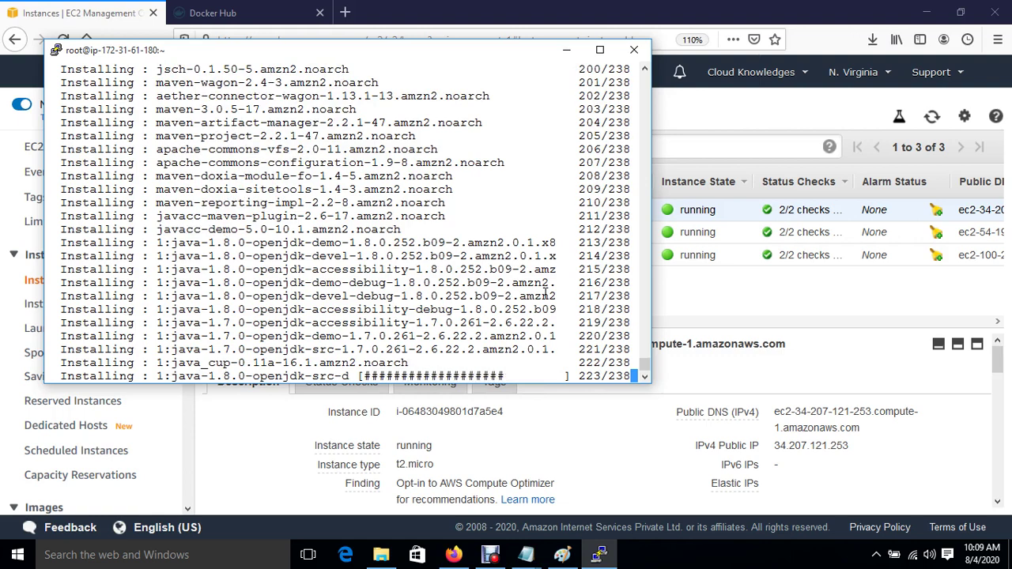
left_click(345, 13)
Step: Search Google for jenkins download and open the CentOS/Fedora/Red Hat LTS packages page
type("goo")
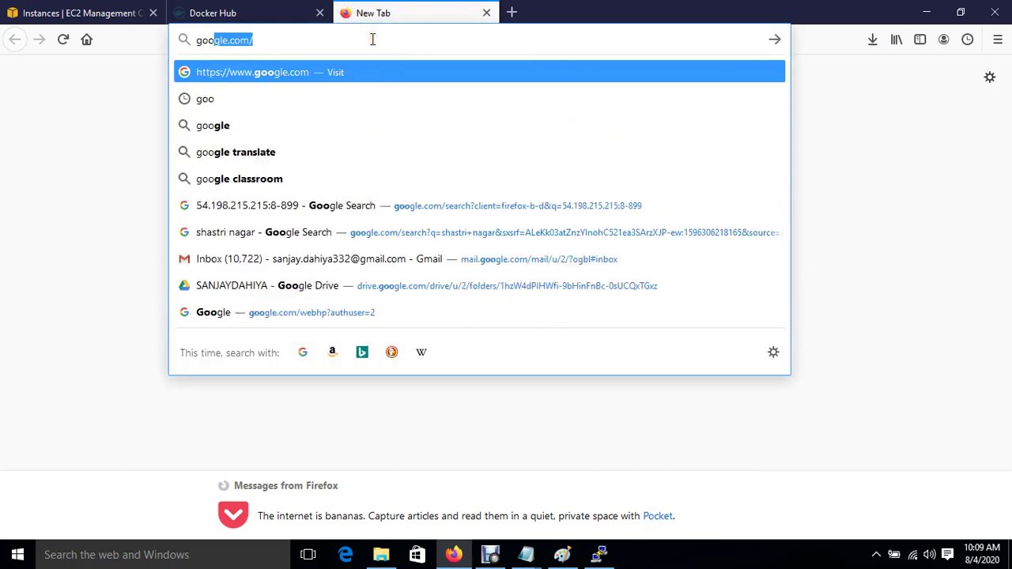
key("Return")
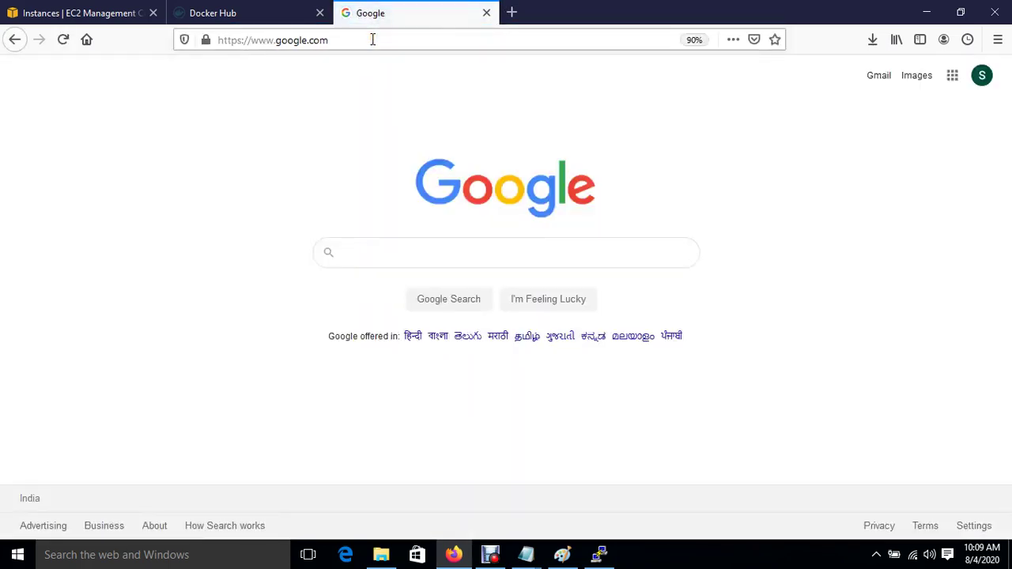
type("jenkins")
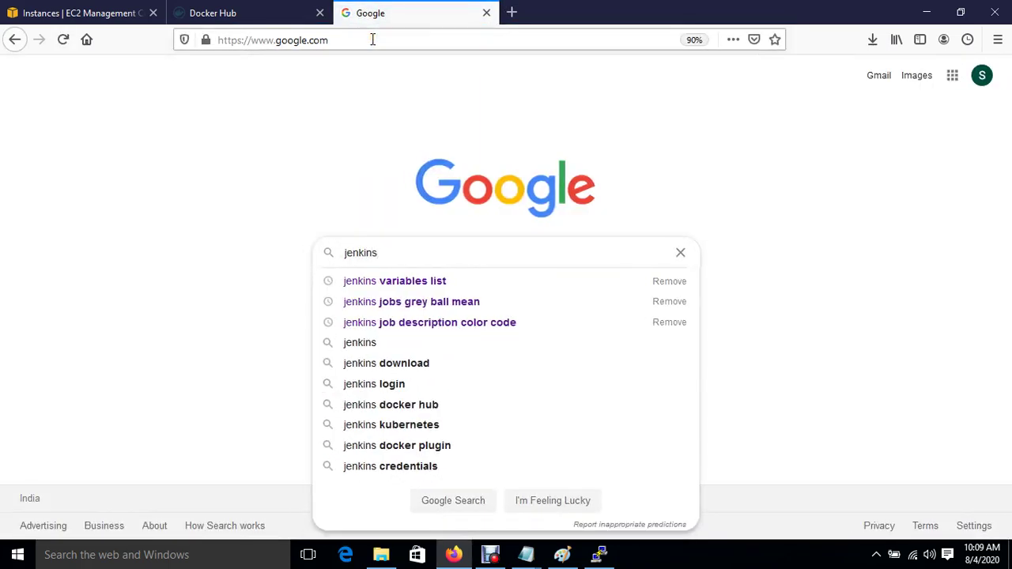
type(" do")
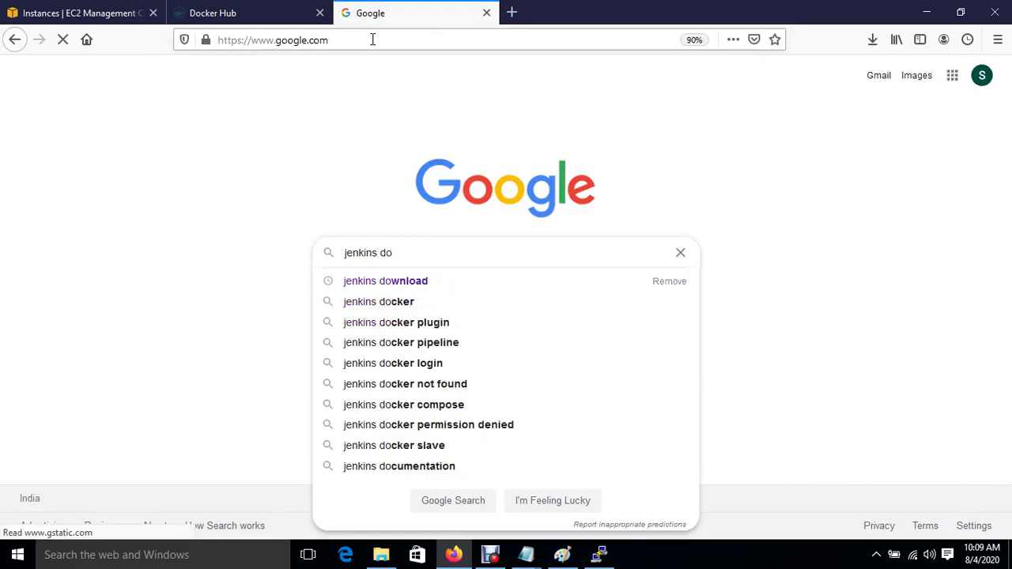
key("Down")
key("Return")
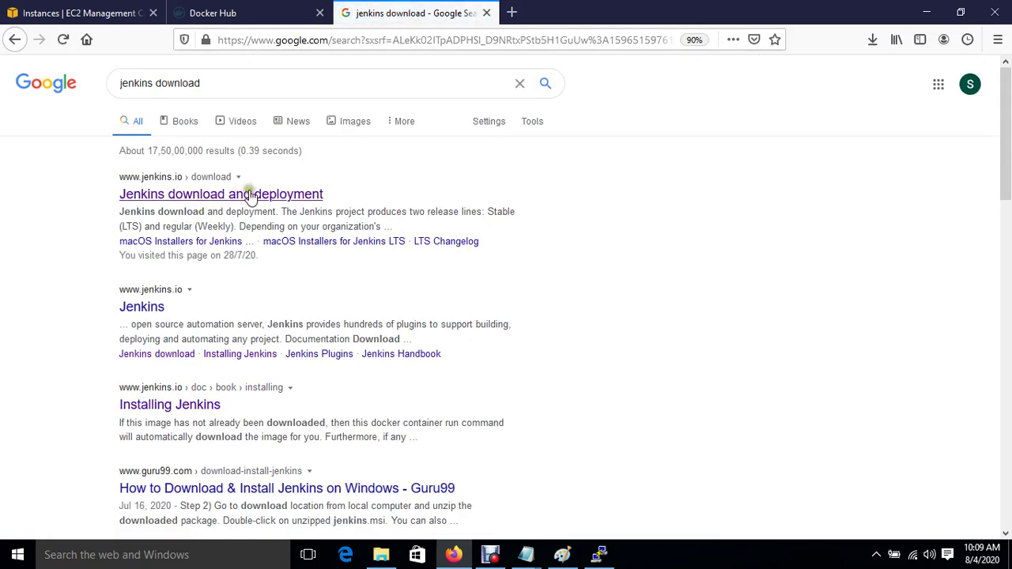
left_click(253, 194)
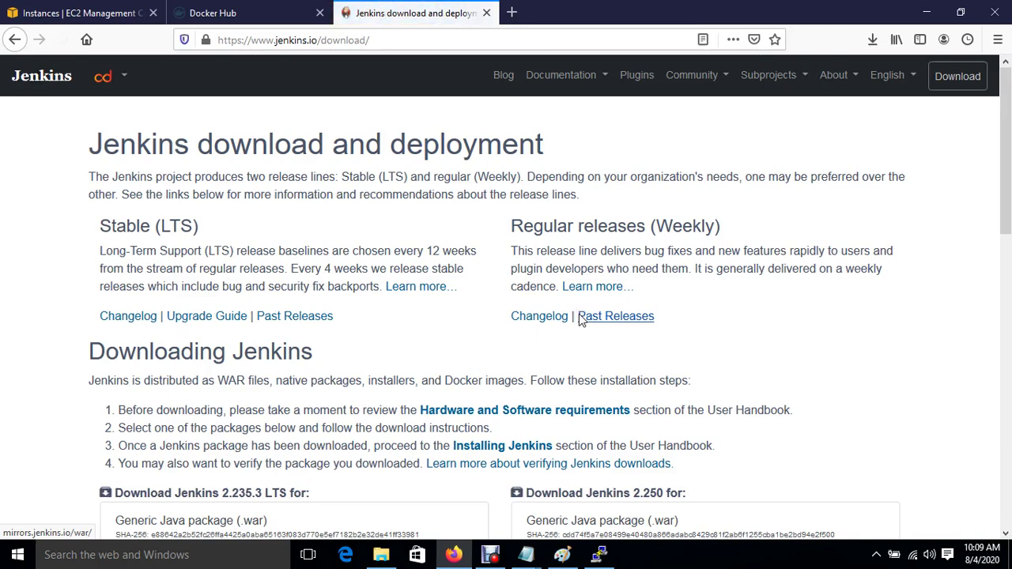
scroll(579, 314, "down", 6)
left_click(267, 323)
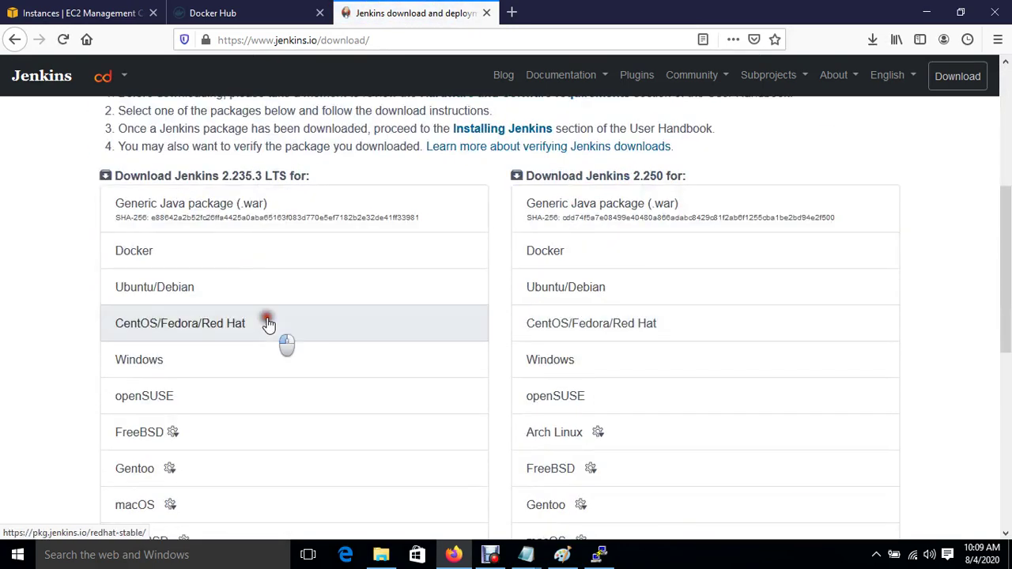
Step: Copy the jenkins.repo wget command and return to the EC2 console and PuTTY terminal
scroll(267, 323, "down", 2)
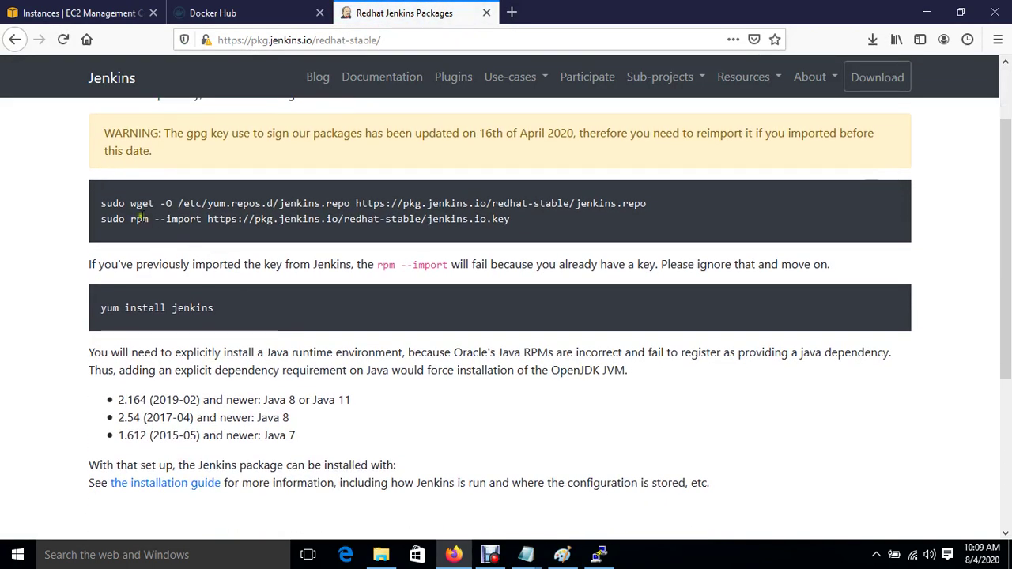
left_click_drag(131, 203, 647, 206)
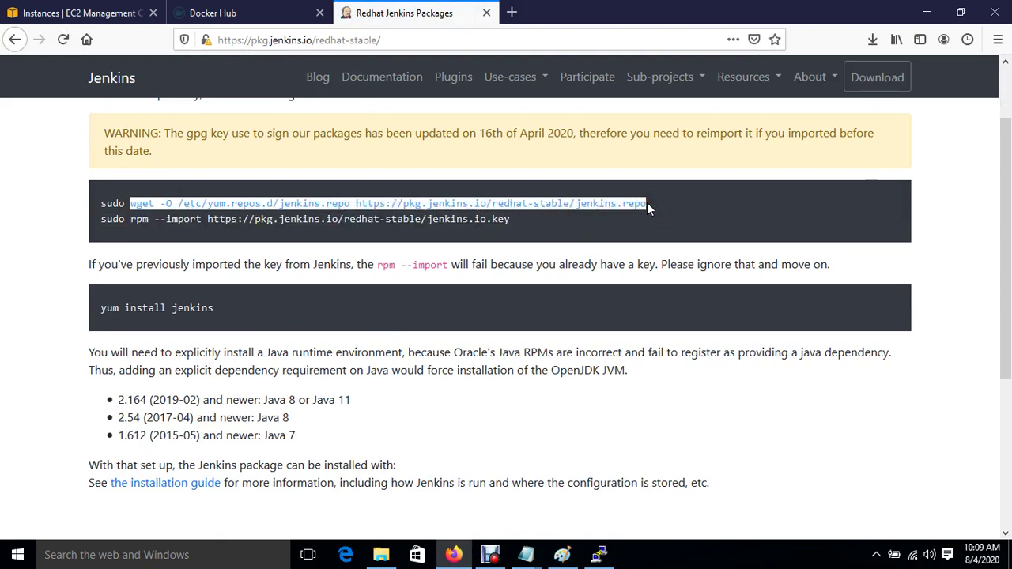
right_click(610, 203)
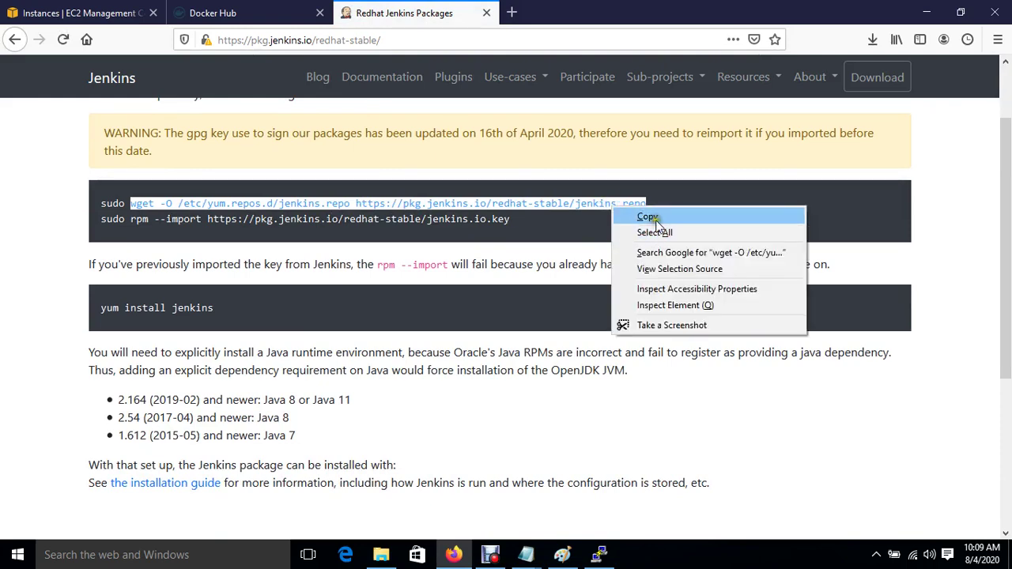
left_click(654, 221)
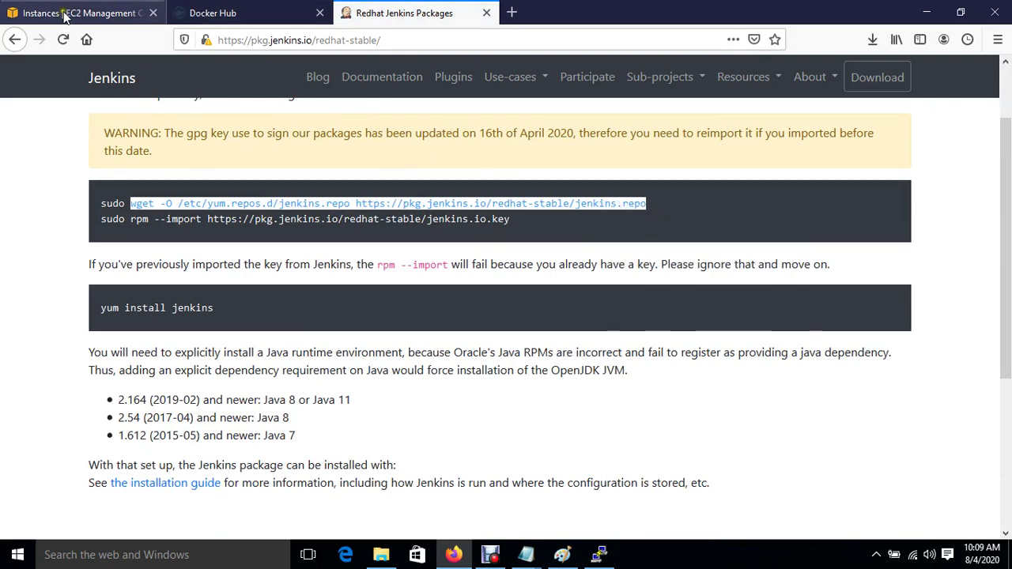
left_click(63, 16)
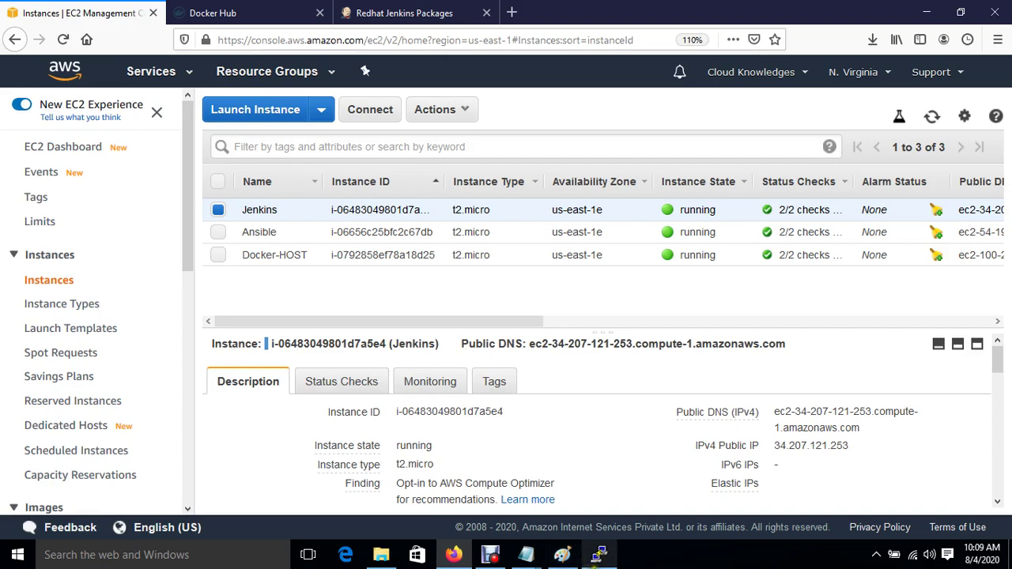
left_click(599, 554)
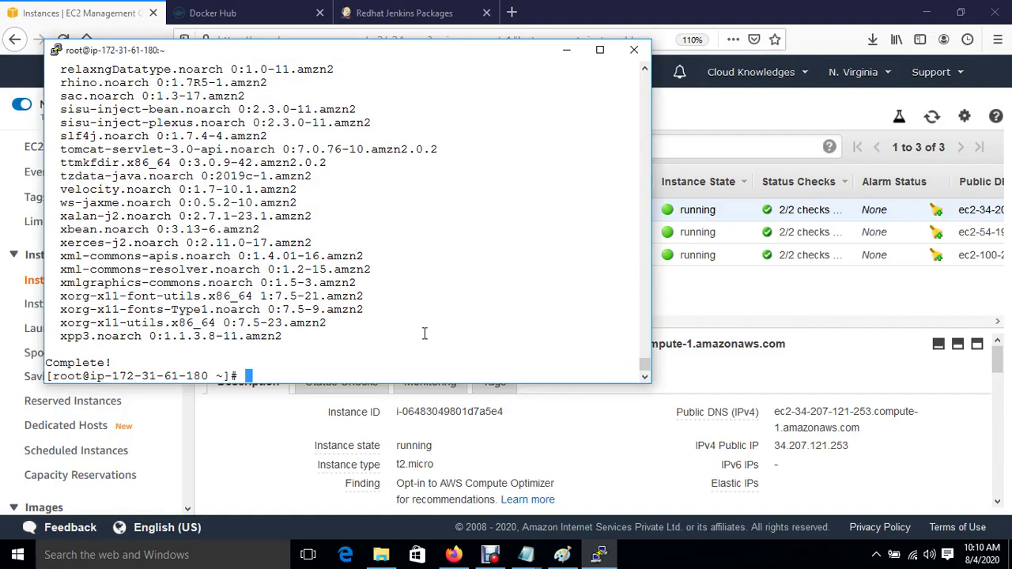
Step: Download jenkins.repo with the wget command and import the Jenkins key with rpm --import
right_click(425, 333)
key("Return")
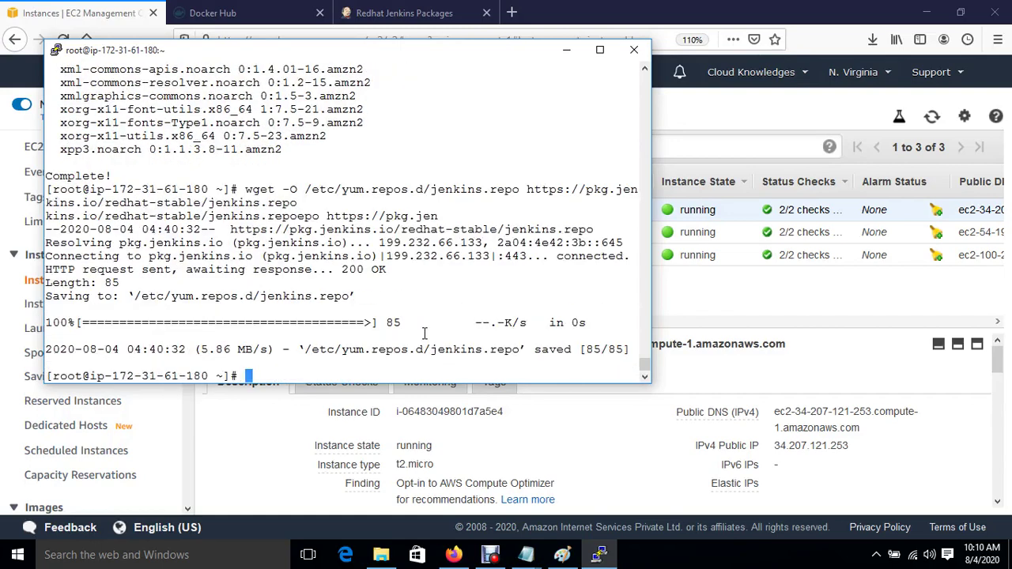
left_click(388, 8)
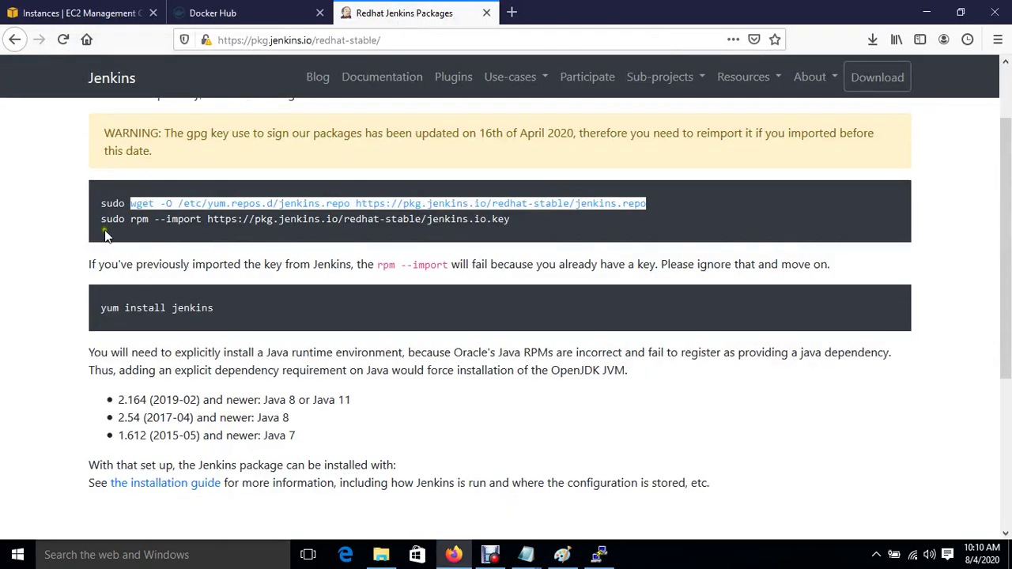
left_click_drag(130, 219, 513, 227)
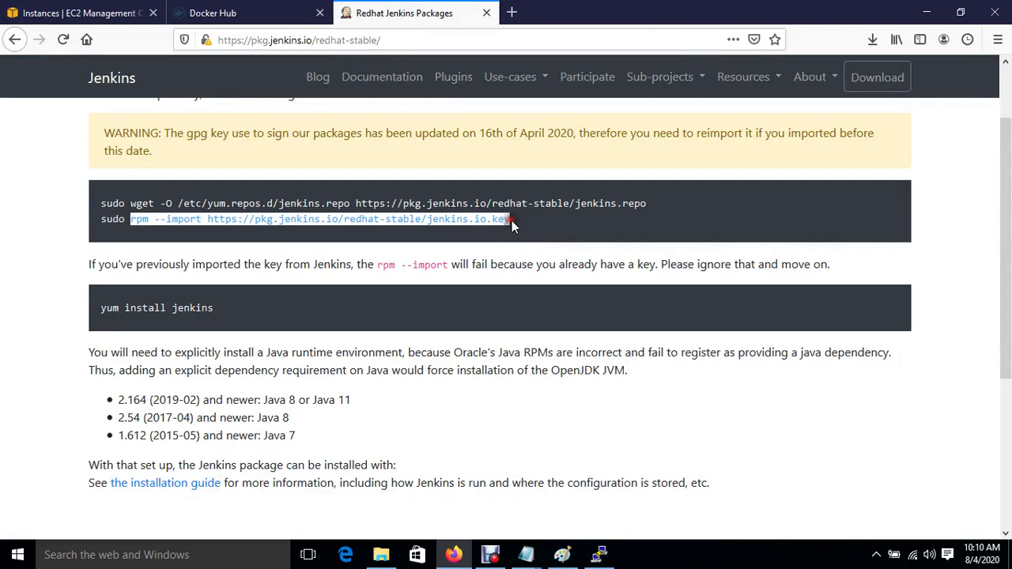
right_click(440, 213)
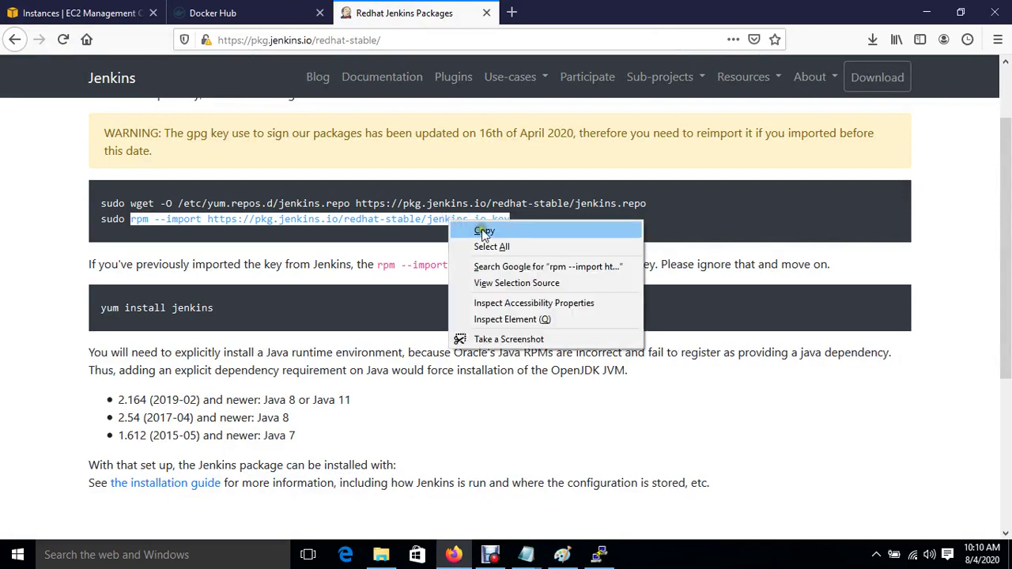
left_click(481, 228)
left_click(598, 555)
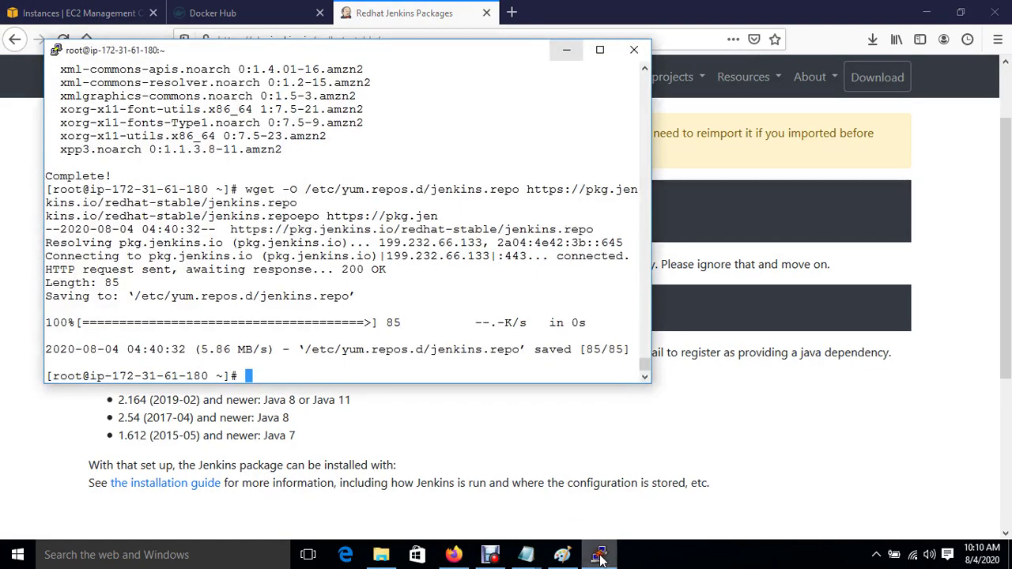
right_click(390, 326)
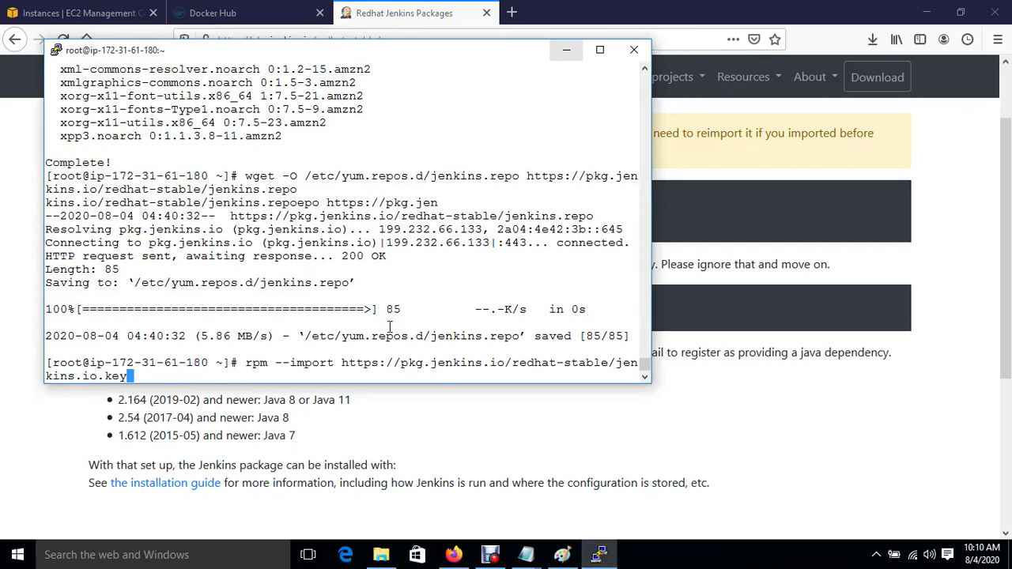
key("Return")
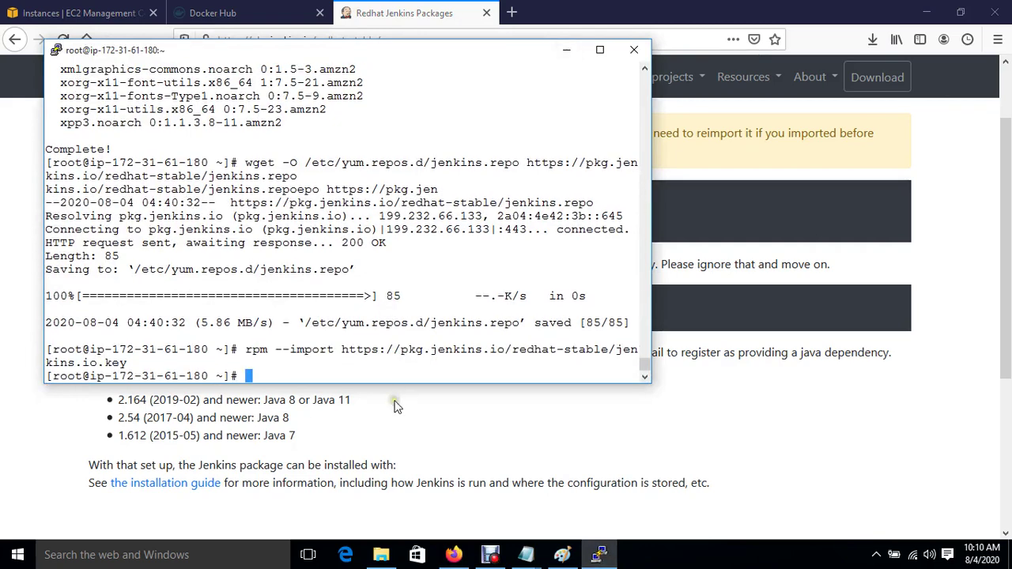
Step: Copy and run 'yum install jenkins', confirming with y to install the jenkins package
left_click(394, 400)
left_click_drag(101, 309, 213, 307)
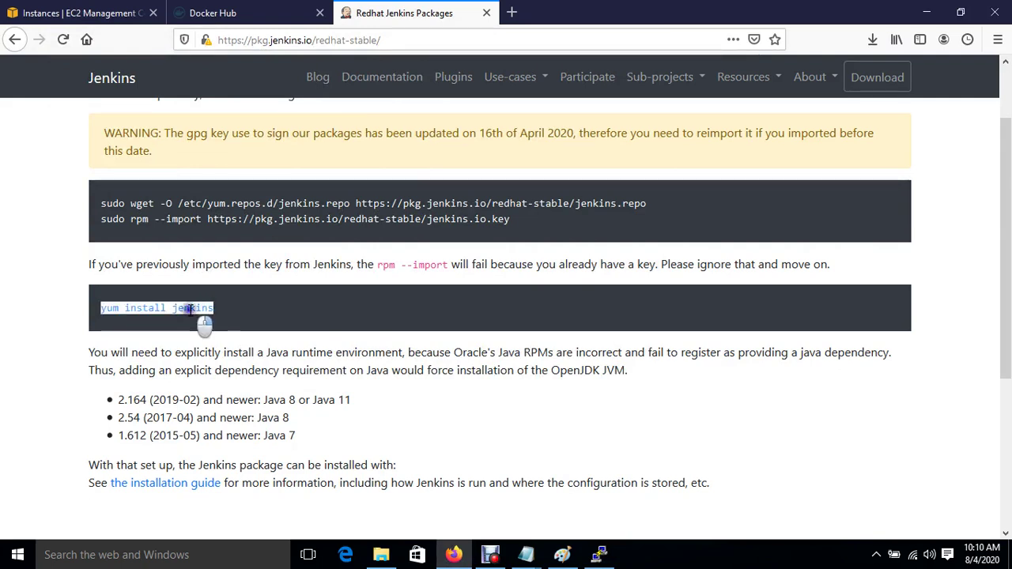
right_click(190, 310)
left_click(217, 323)
left_click(601, 556)
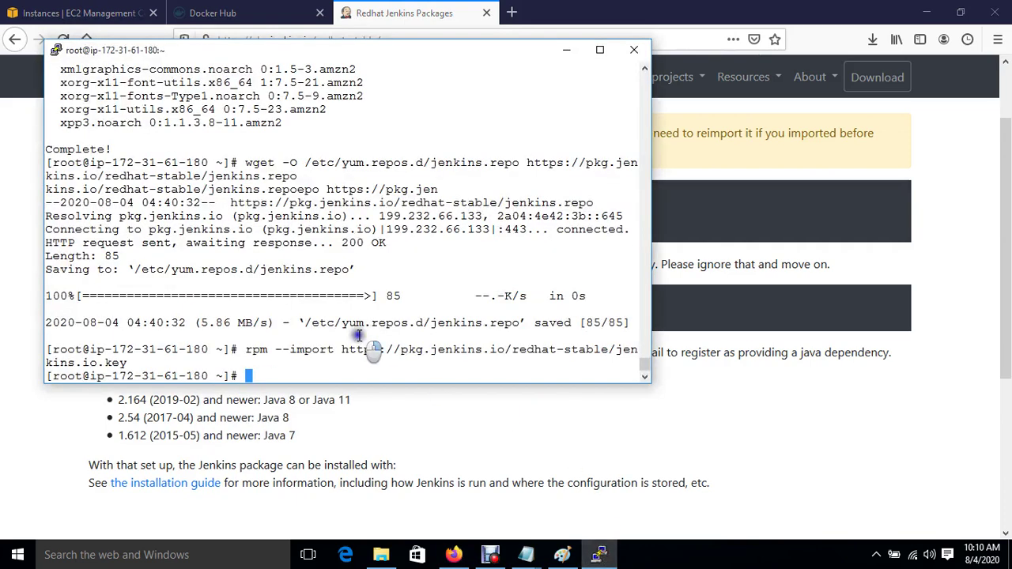
right_click(359, 335)
key("Return")
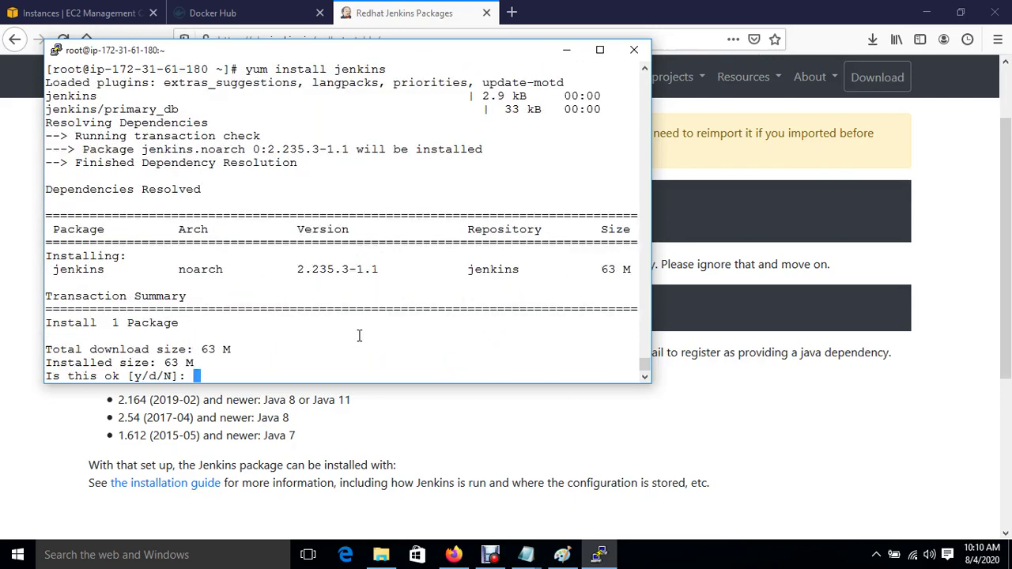
type("y")
key("Return")
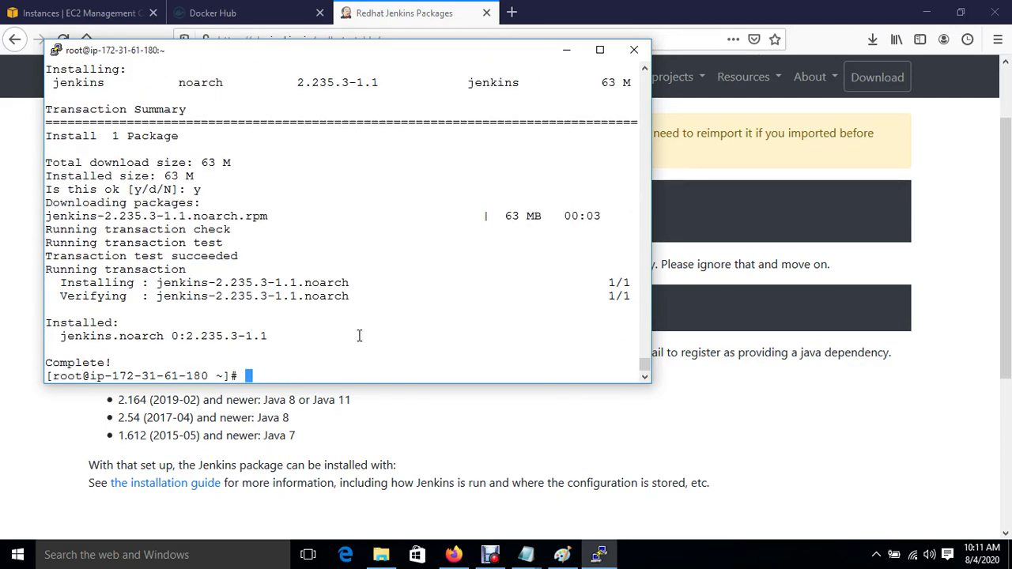
Step: Run 'systemctl start jenkins' and 'systemctl enable jenkins' to start and enable the Jenkins service
type("systemct     star")
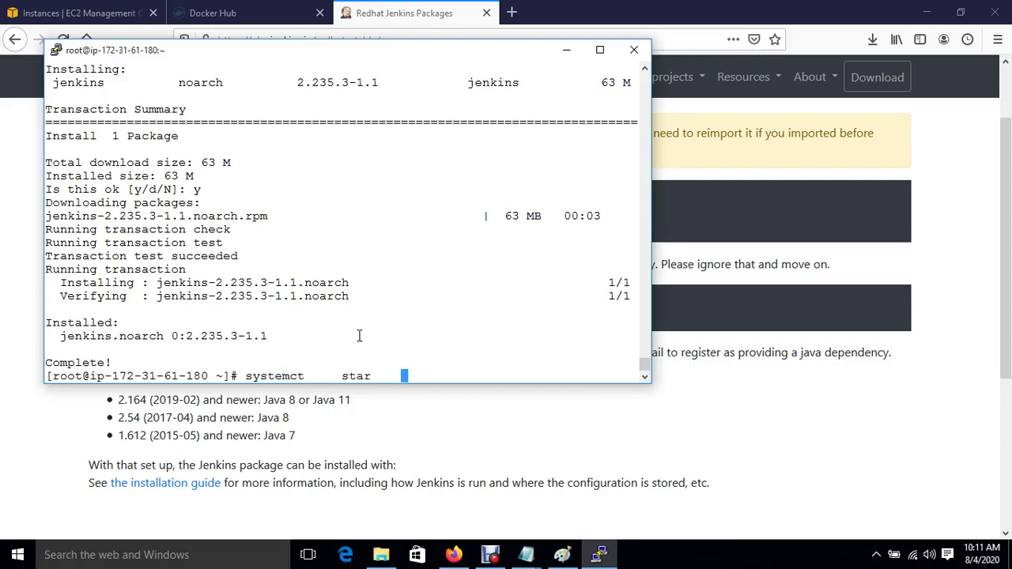
key("BackSpace")
key("BackSpace")
key("BackSpace")
key("BackSpace")
type("t jenkins")
key("Return")
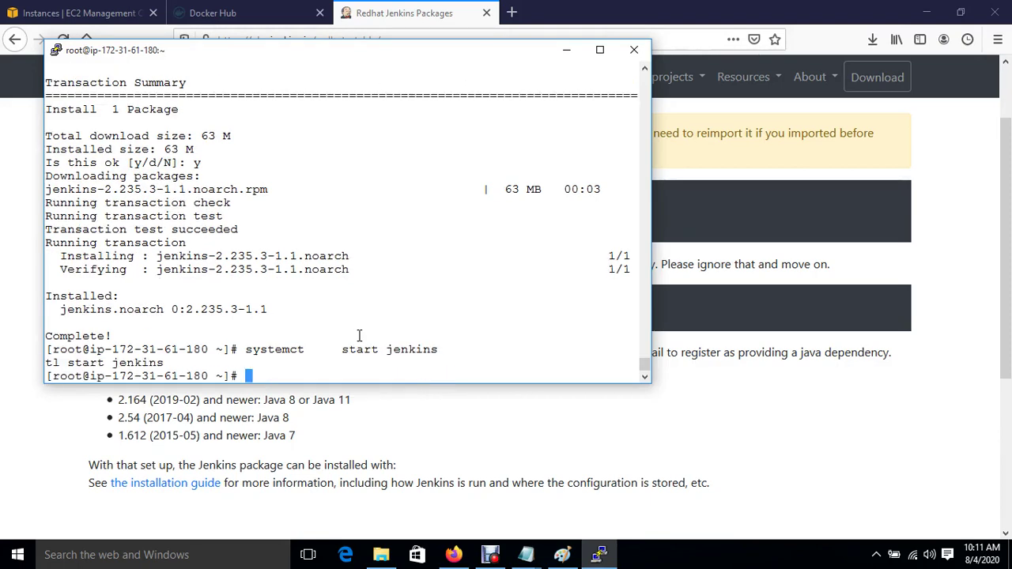
key("Return")
type("systemctl enab")
key("BackSpace")
key("BackSpace")
key("BackSpace")
key("BackSpace")
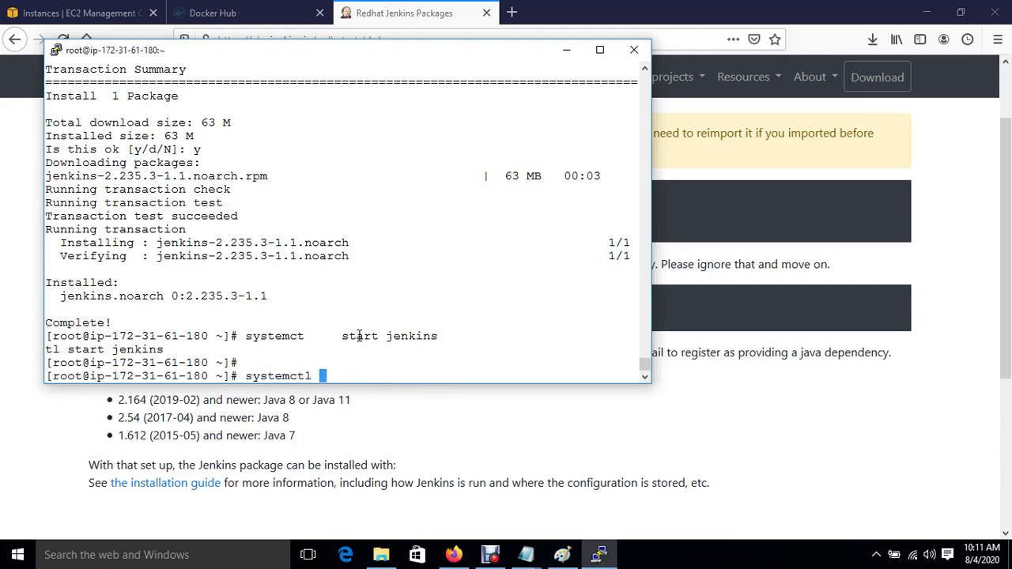
type("enable jenkins")
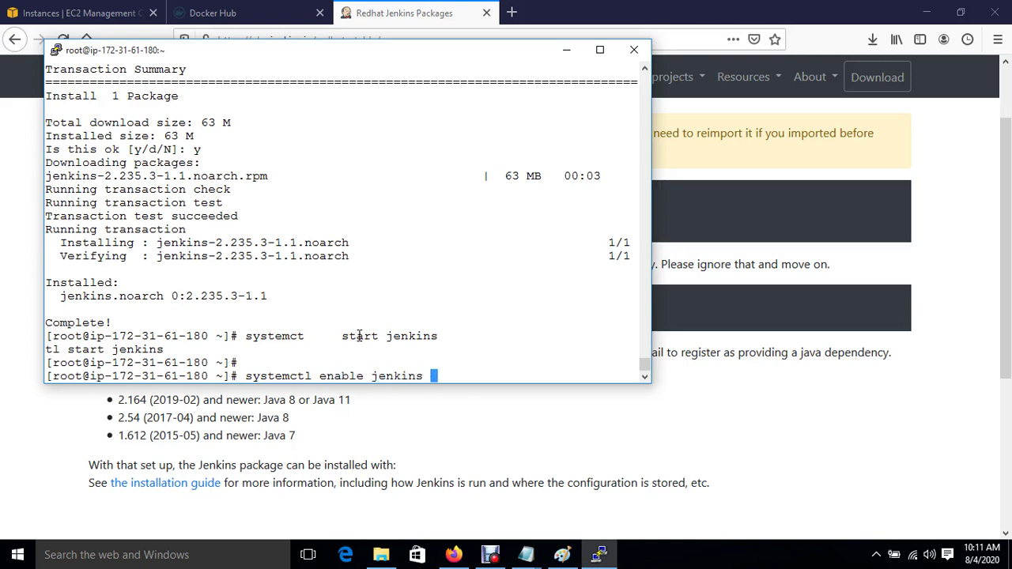
key("Return")
key("Return")
Step: Install git and its dependencies with 'yum install git -y'
type("yum in")
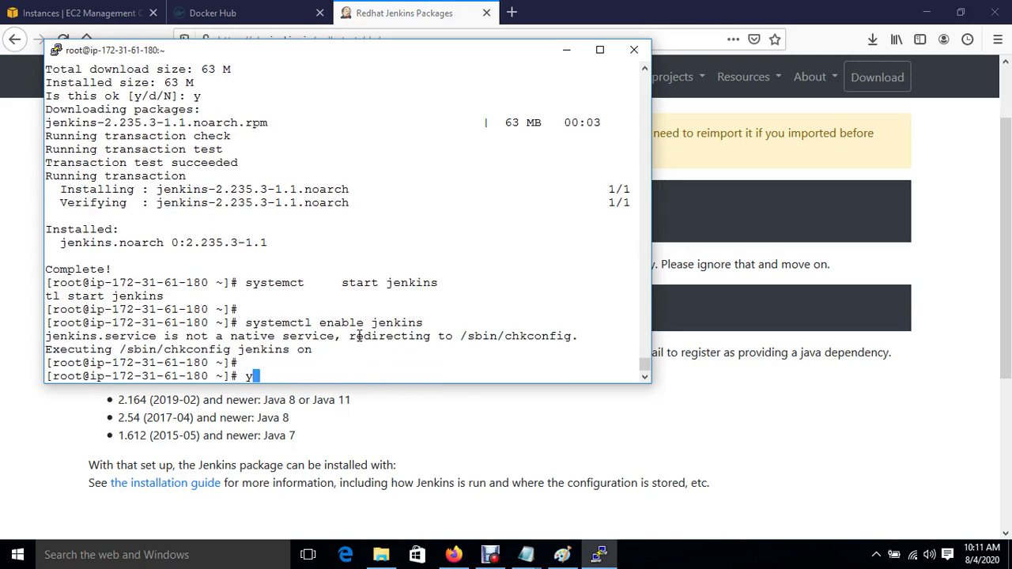
type("stall ")
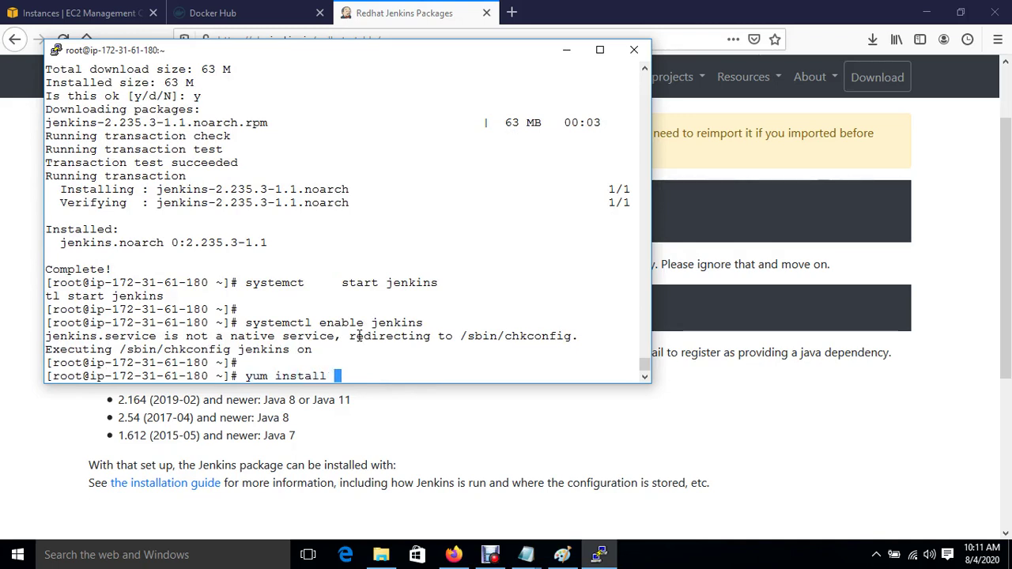
type("git")
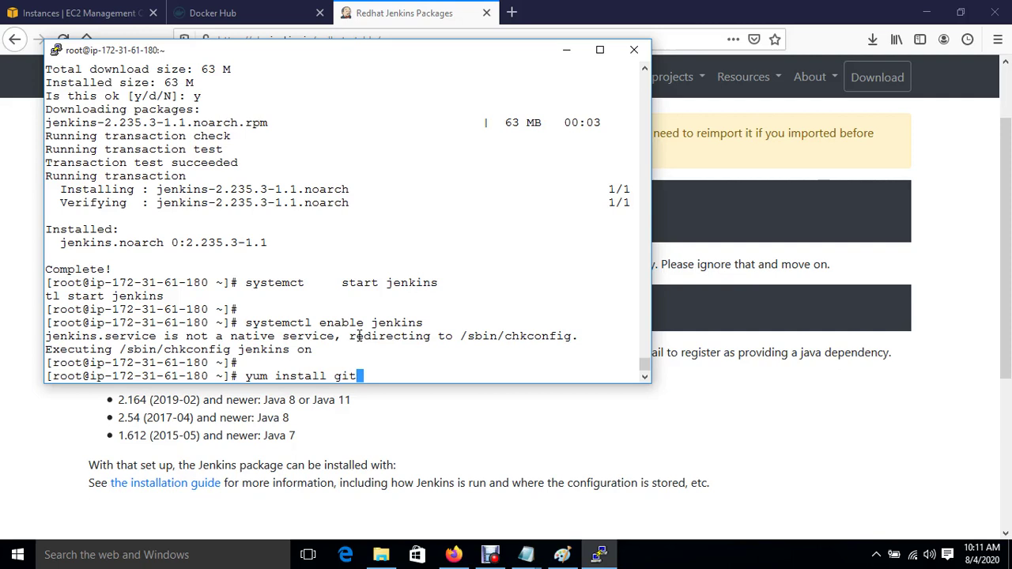
type("*")
key("BackSpace")
type("* -y")
key("Return")
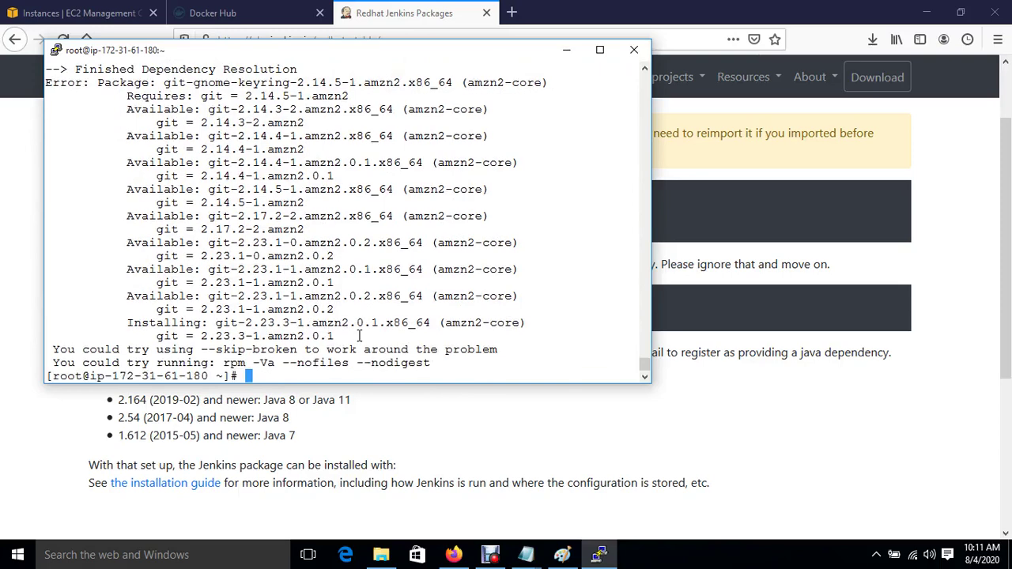
key("Up")
key("Left")
key("Left")
key("Left")
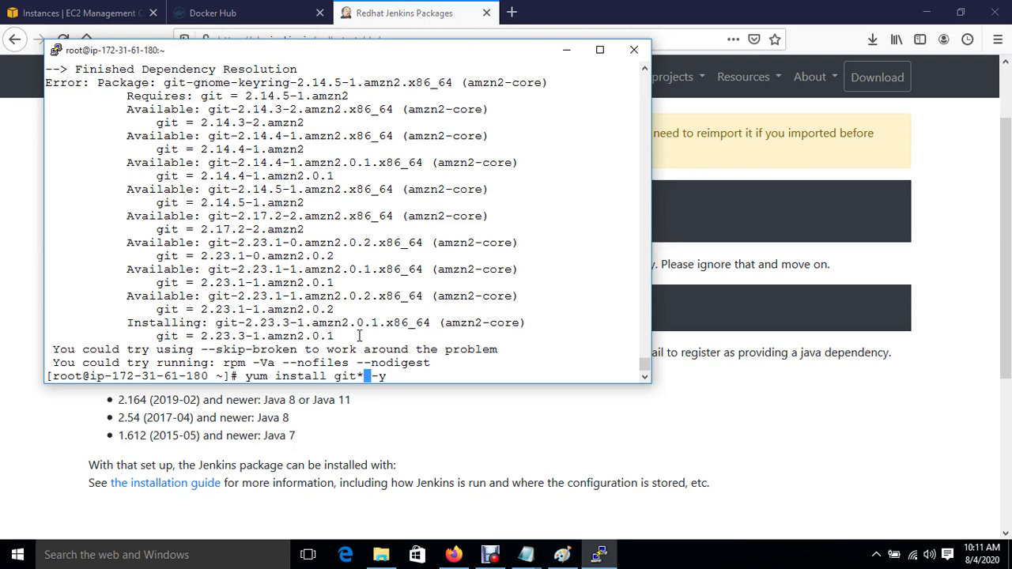
key("ctrl+l")
key("BackSpace")
key("Return")
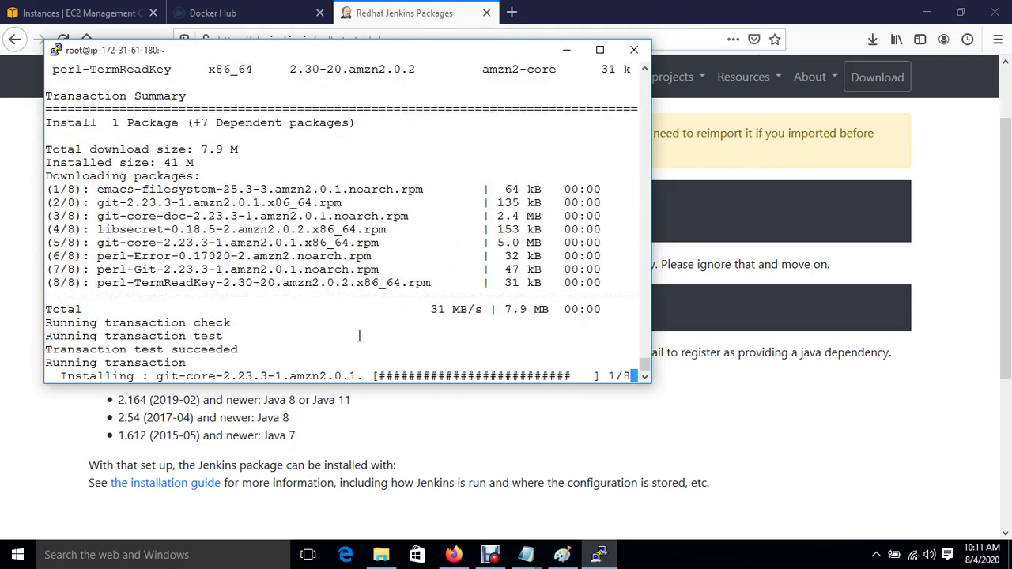
type("\\")
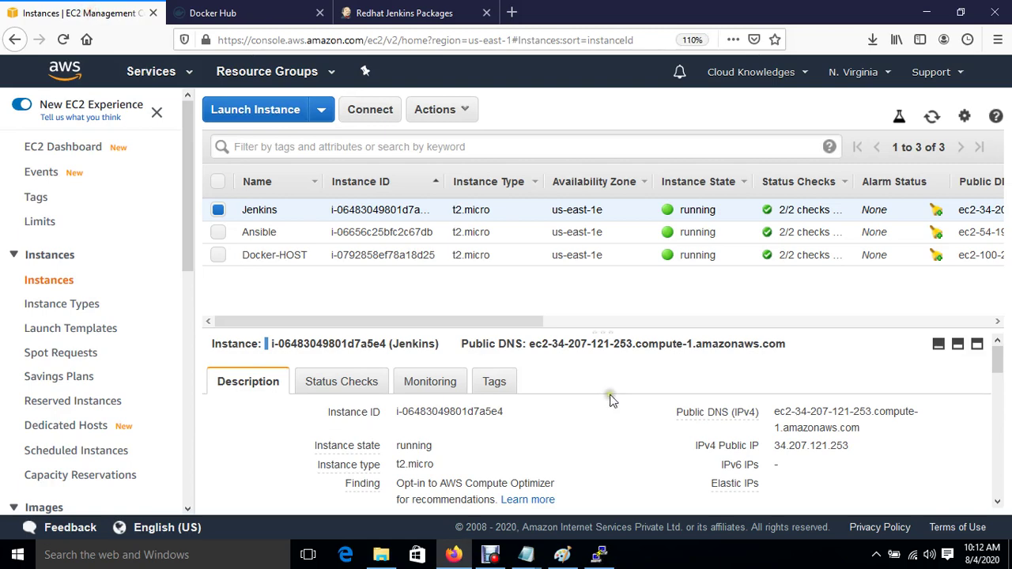
Step: Copy the Jenkins instance's public IP 34.207.121.253 from EC2 and paste it into the browser address bar
left_click(861, 447)
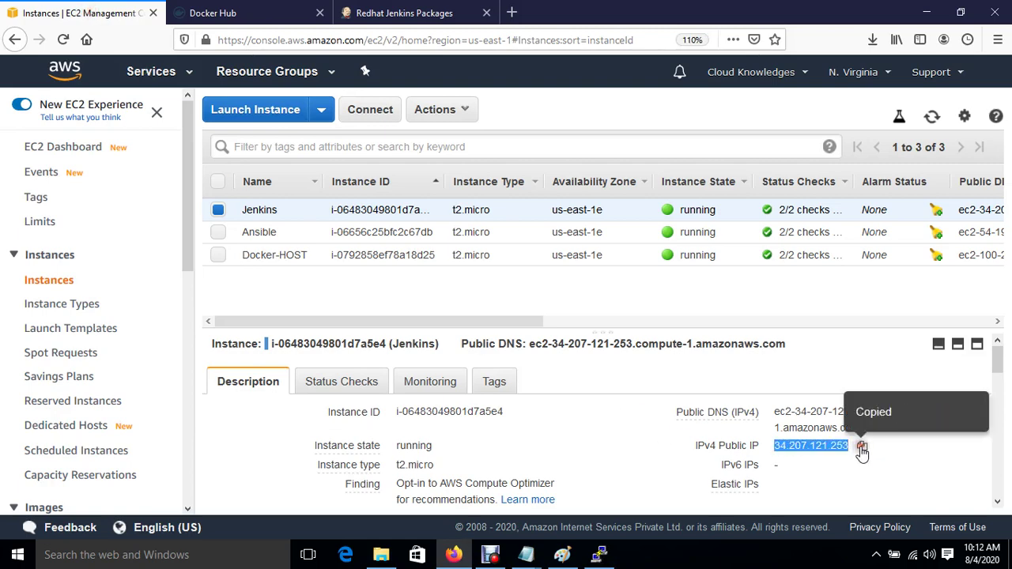
left_click(513, 13)
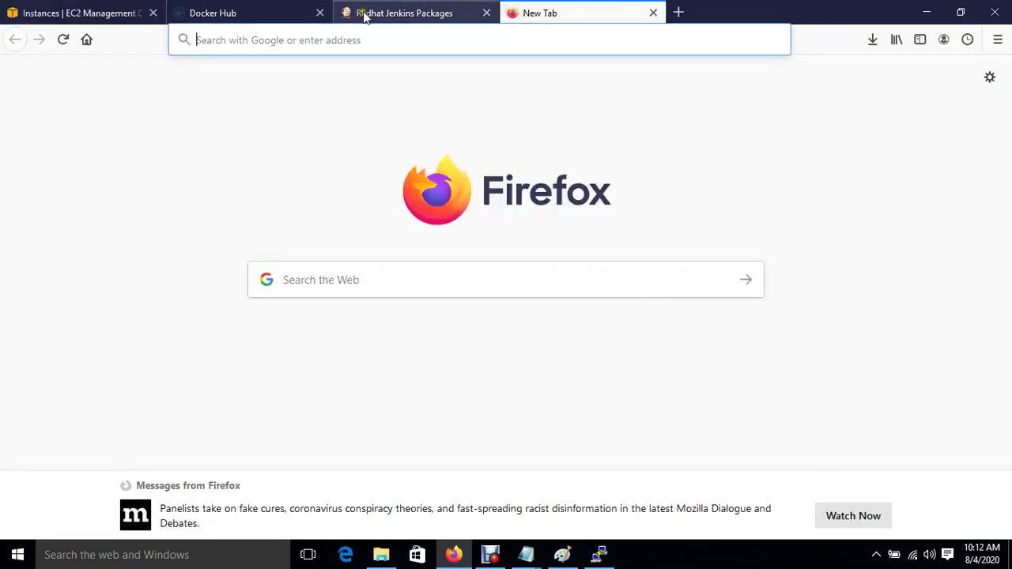
left_click(360, 11)
left_click(339, 39)
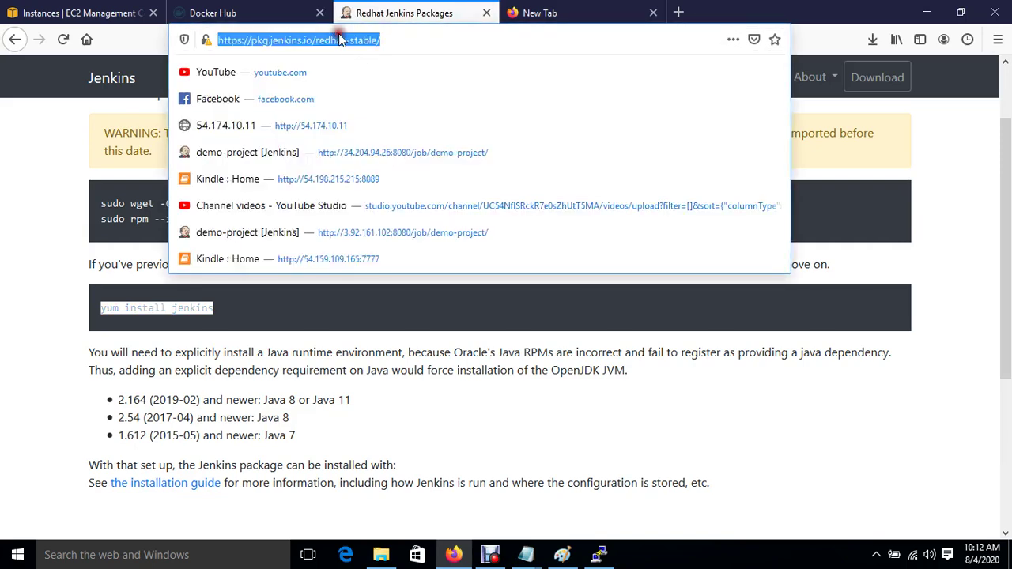
key("ctrl+v")
Step: Load Jenkins at 34.207.121.253:8080 and copy the initialAdminPassword file path shown
type(":8")
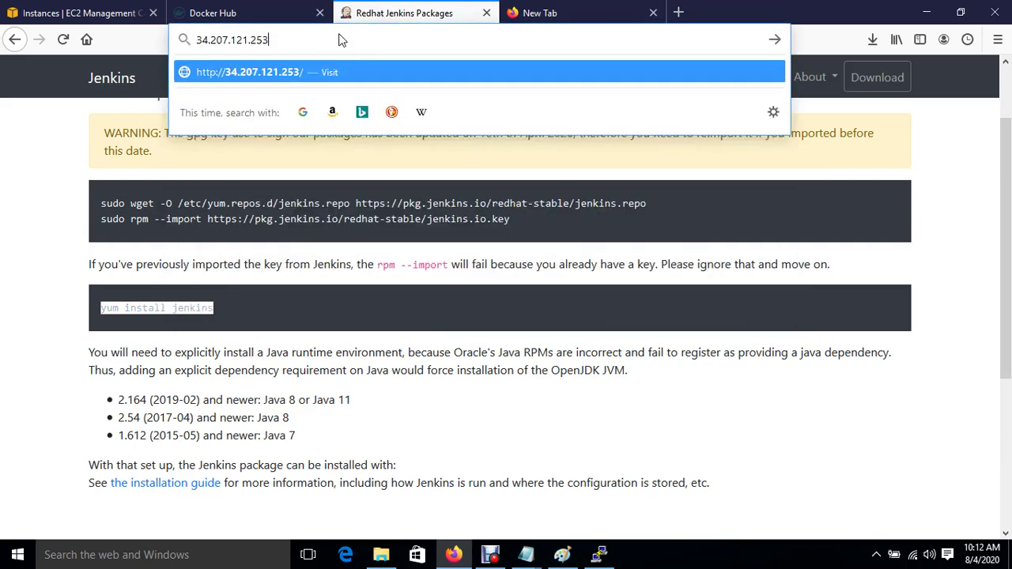
type("080")
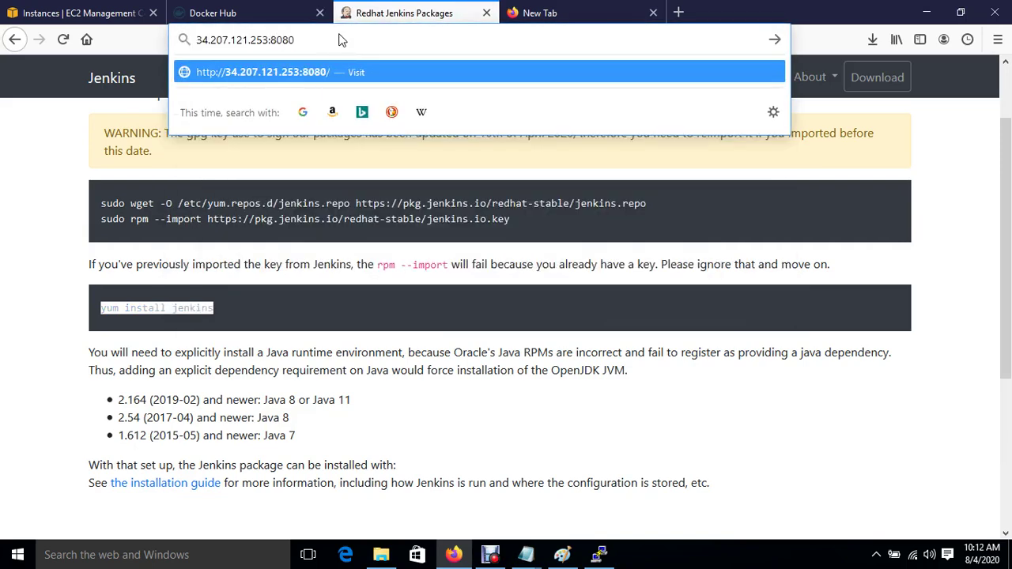
key("Return")
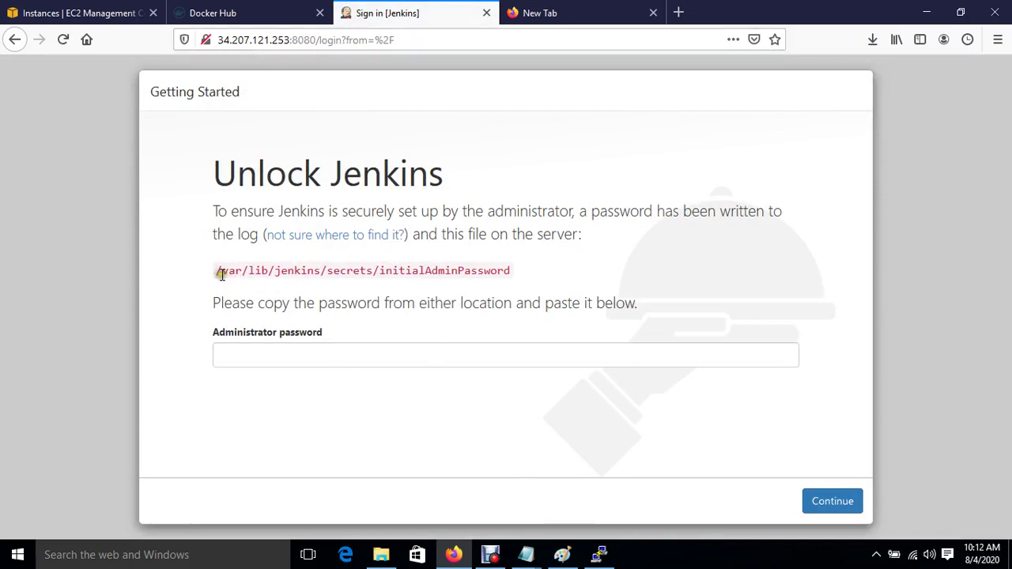
left_click_drag(217, 271, 510, 280)
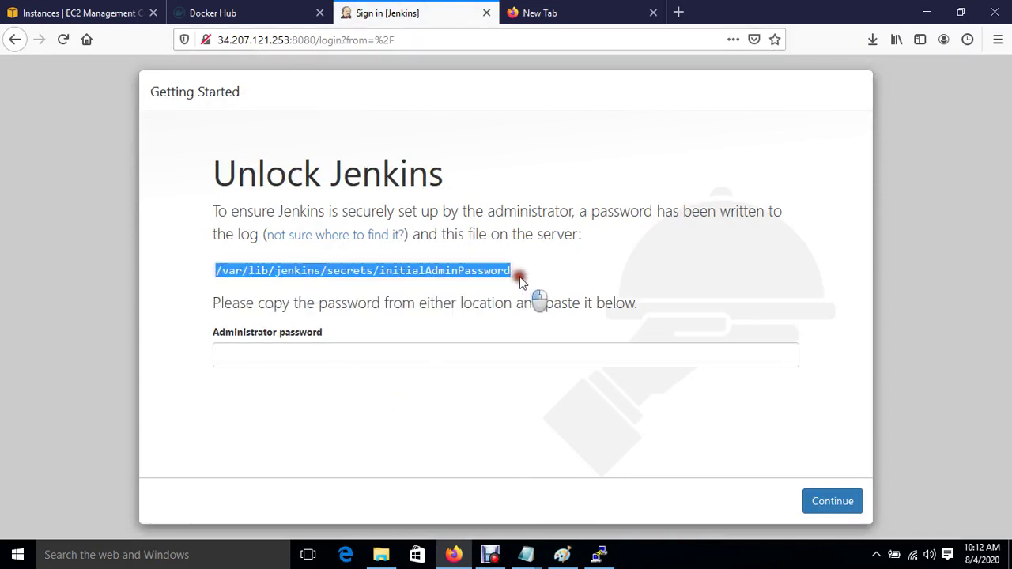
right_click(475, 276)
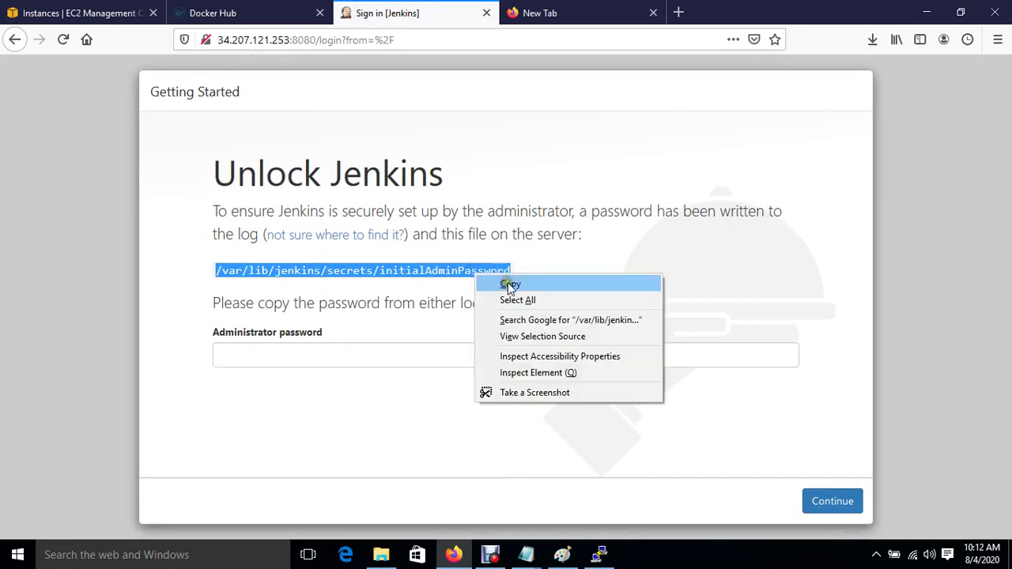
left_click(510, 284)
Step: In the server terminal, cat the initialAdminPassword file and copy the printed admin password
left_click(599, 554)
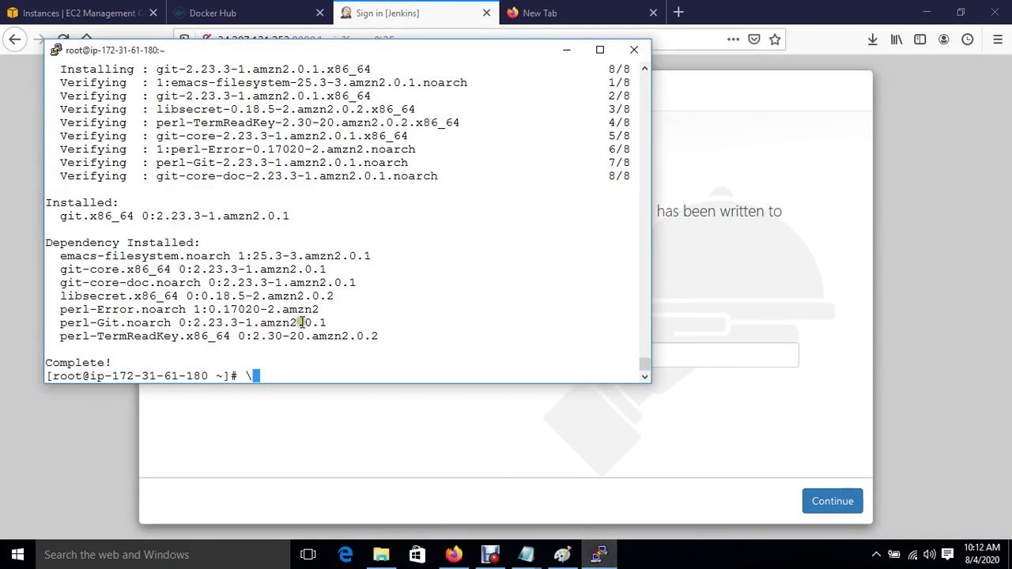
right_click(328, 369)
key("ctrl+c")
key("ctrl+c")
key("ctrl+c")
key("ctrl+c")
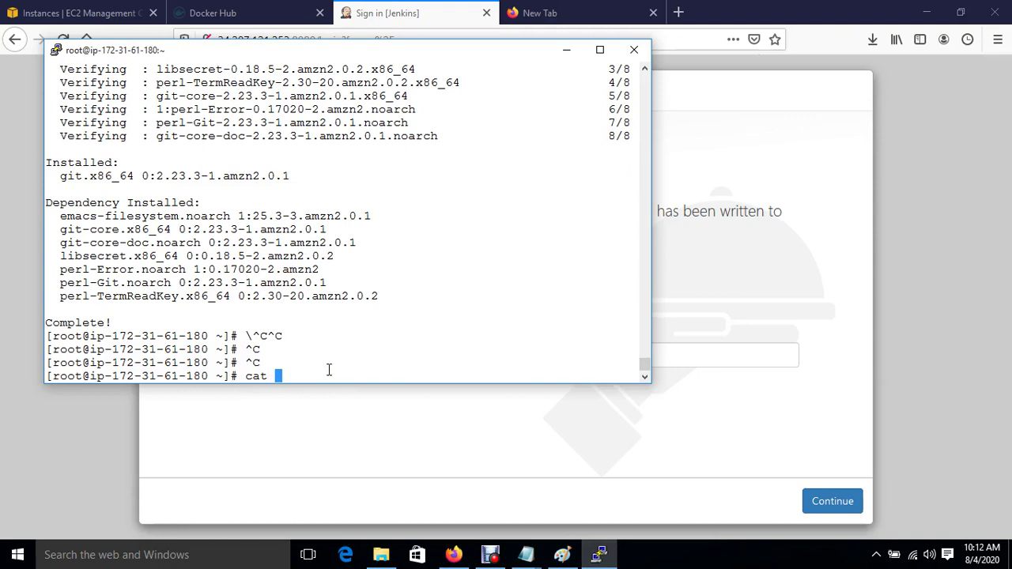
type("cat")
right_click(329, 370)
key("Return")
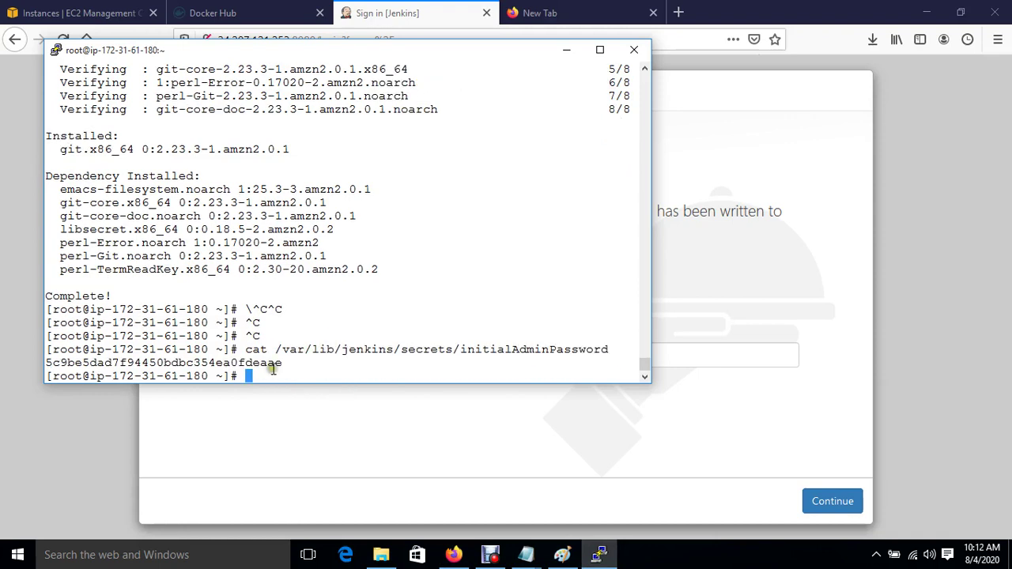
left_click_drag(47, 363, 282, 367)
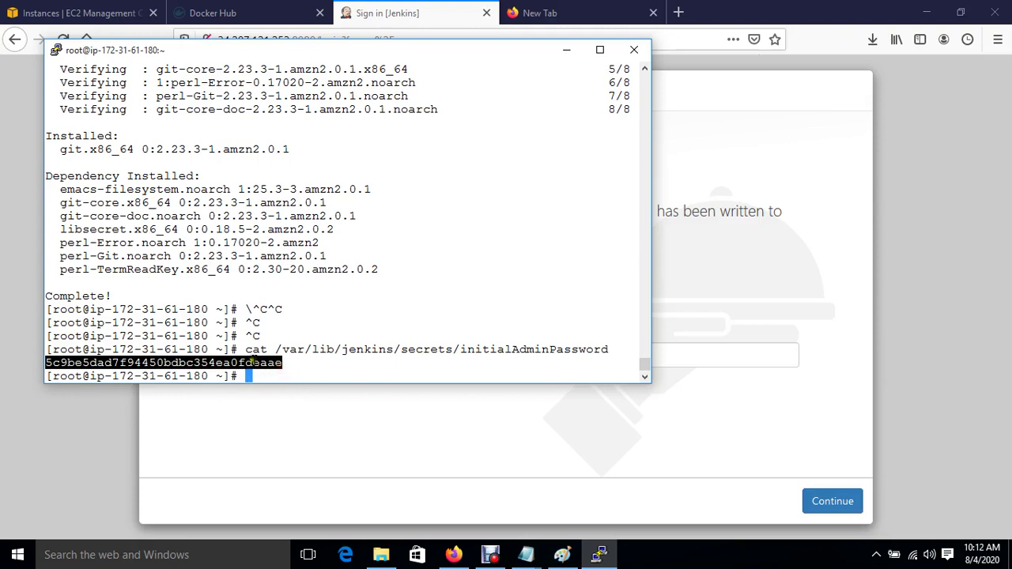
right_click(254, 361)
Step: Paste the admin password into the Unlock Jenkins field and submit it
left_click(402, 453)
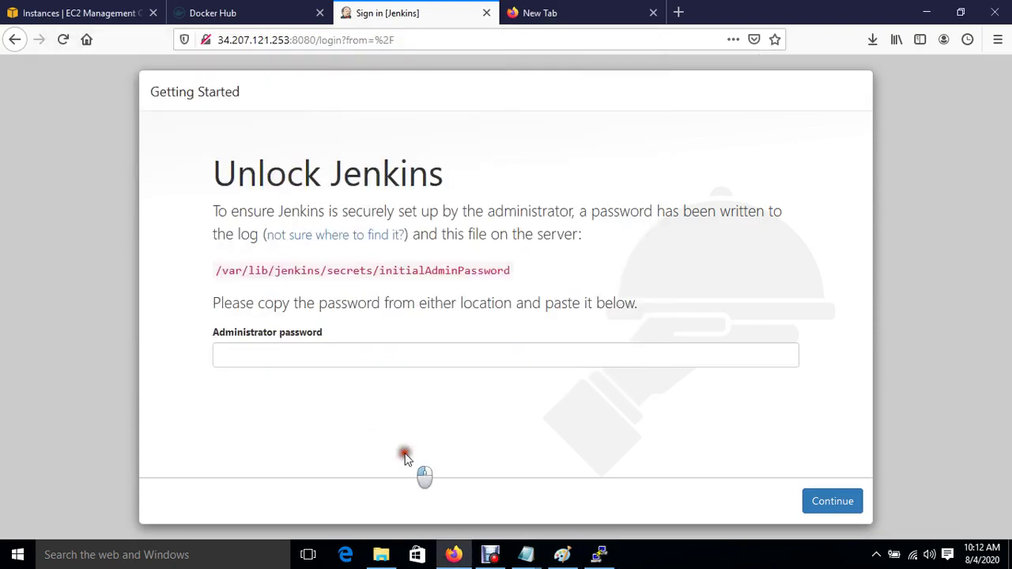
left_click(350, 352)
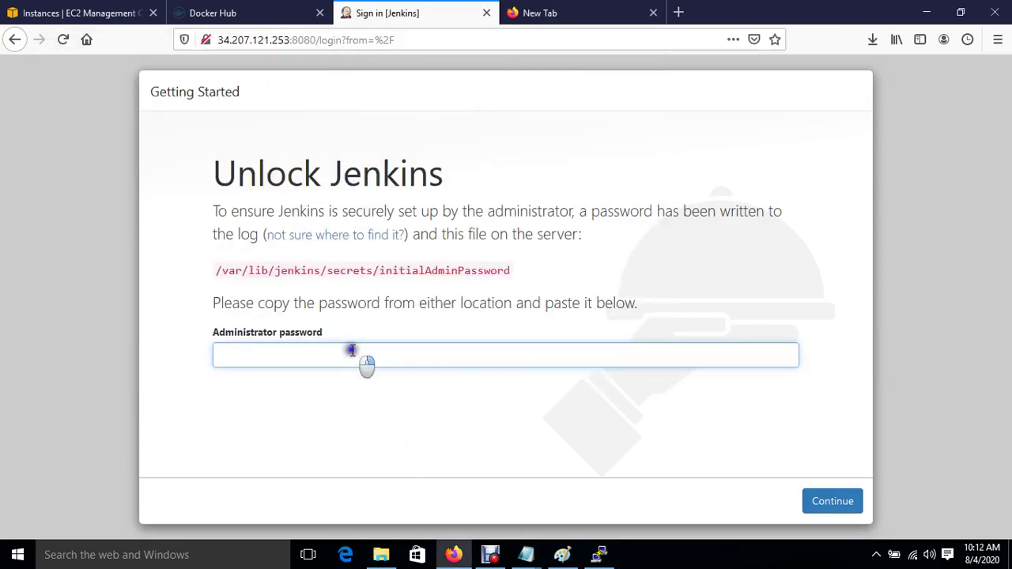
right_click(352, 351)
left_click(406, 451)
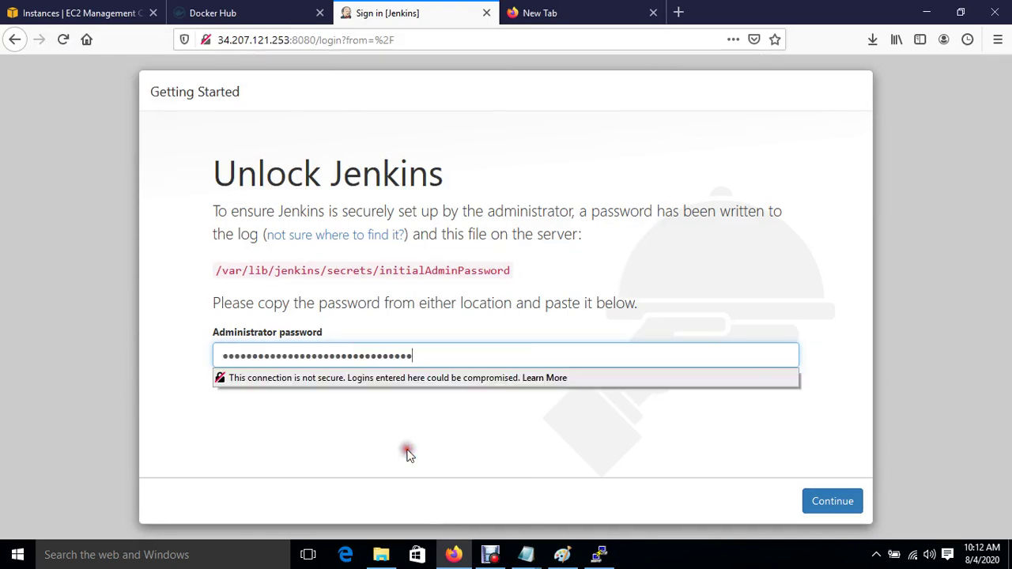
left_click(832, 506)
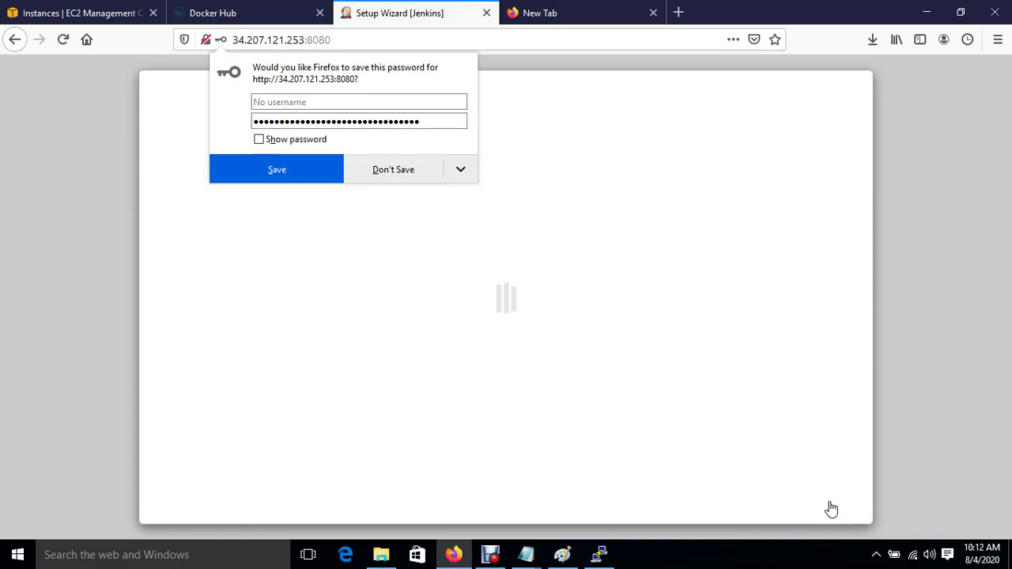
Step: Decline Firefox's password save and install Jenkins' suggested plugins
left_click(393, 181)
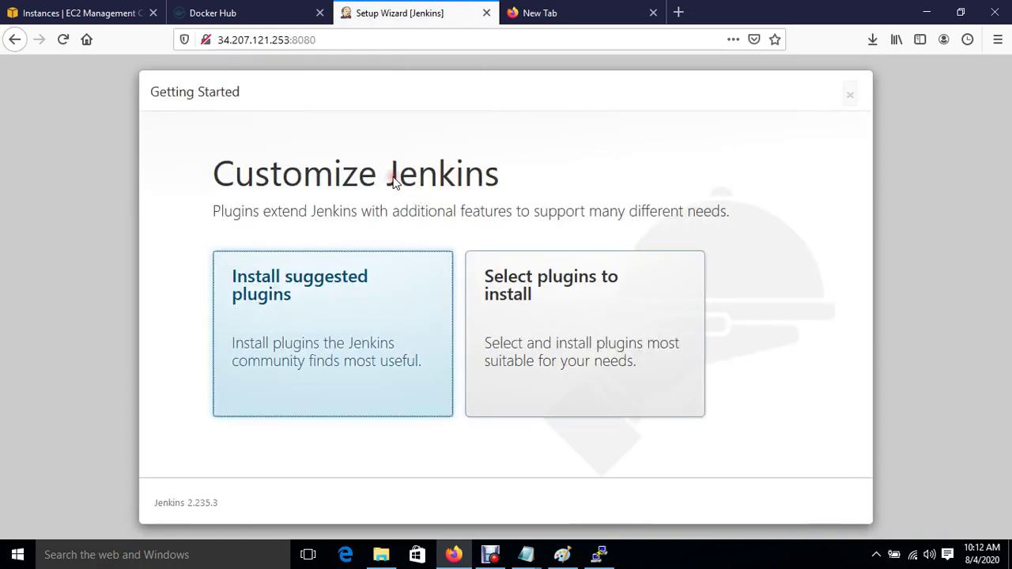
left_click(308, 312)
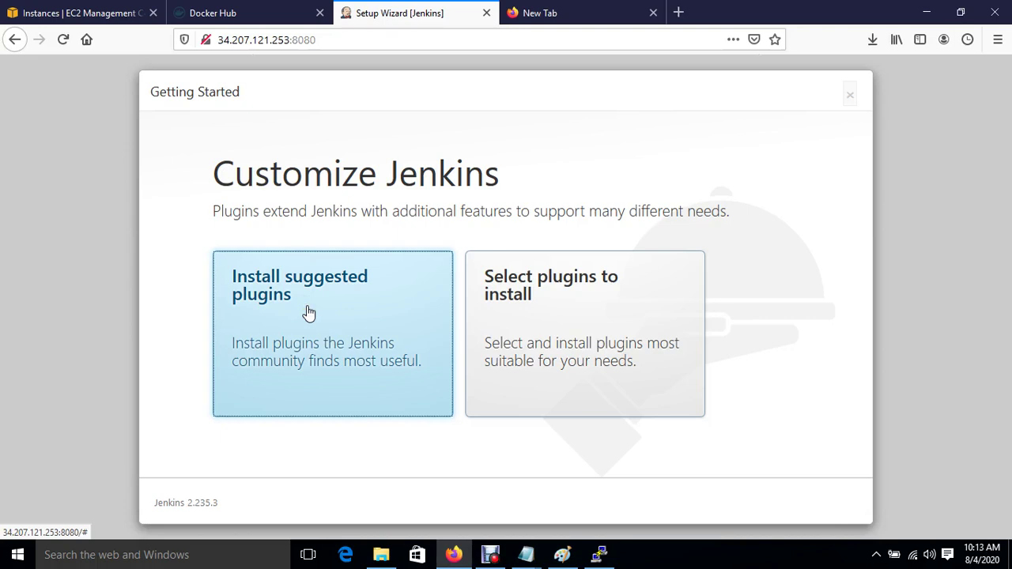
left_click(308, 313)
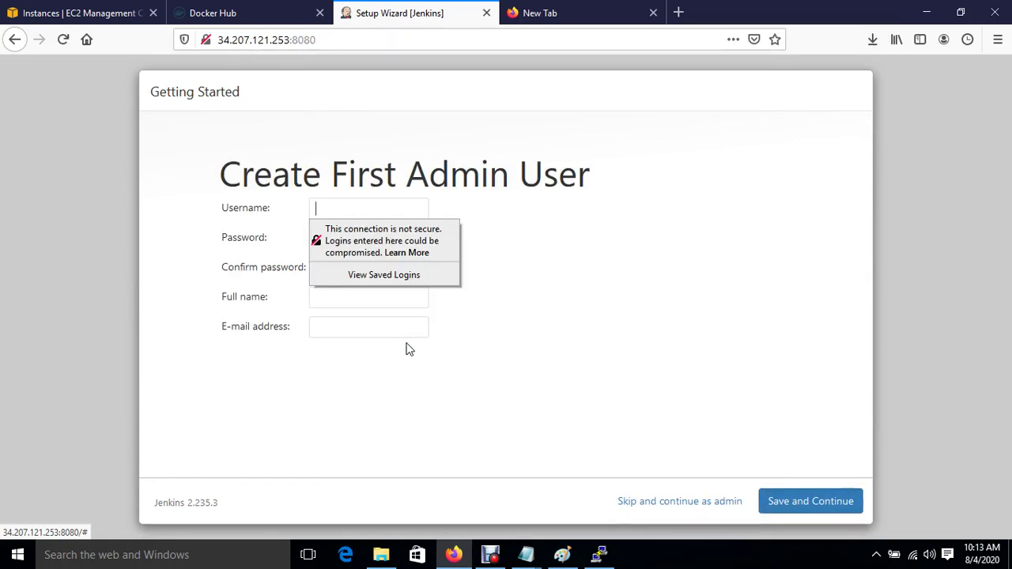
Step: Fill in the first admin user's password, confirmation, full name and e-mail address
key("Tab")
key("Tab")
key("Tab")
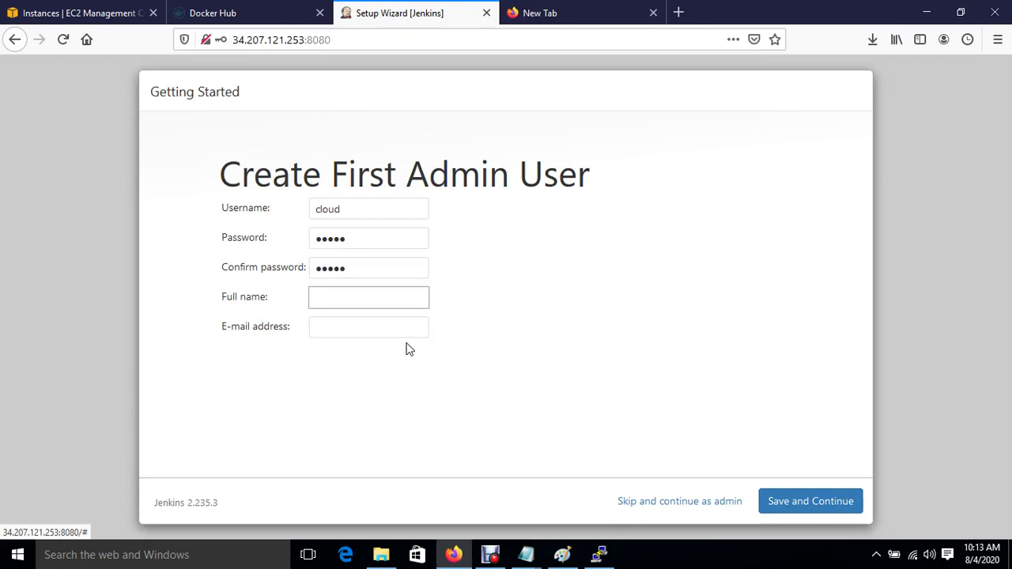
key("Tab")
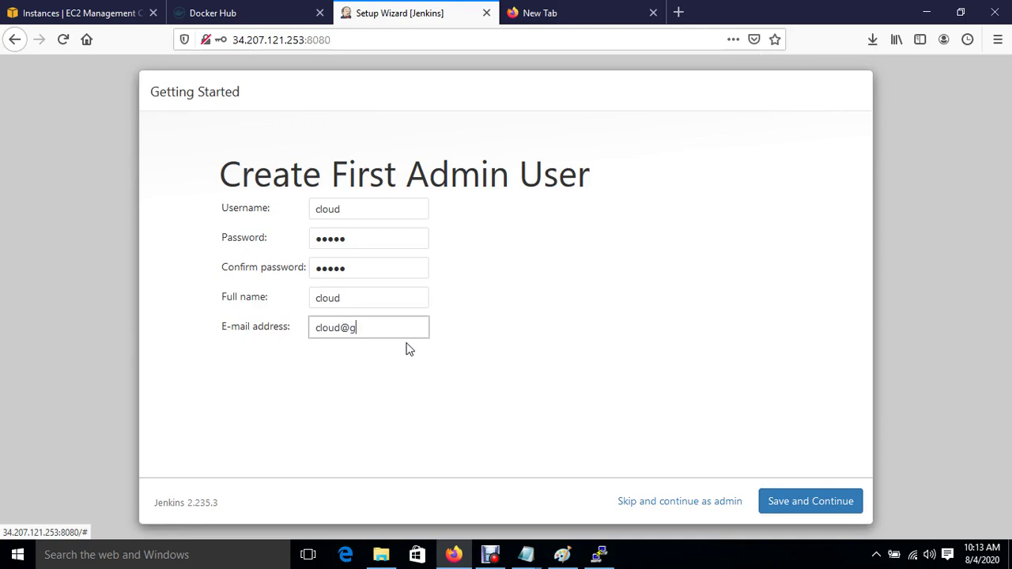
left_click(555, 398)
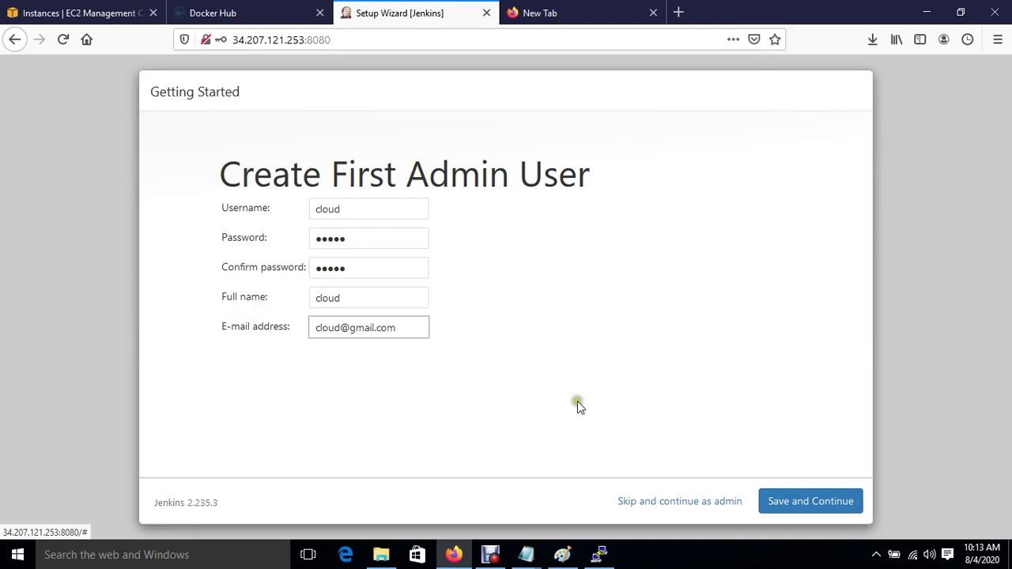
Step: Save the admin user and the Jenkins URL, then start using Jenkins
left_click(850, 495)
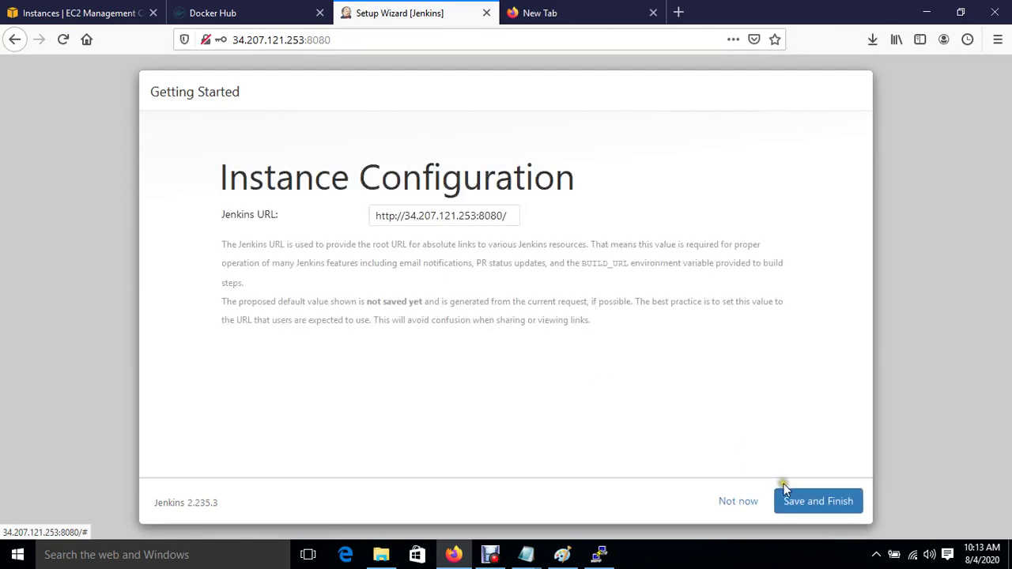
left_click(810, 505)
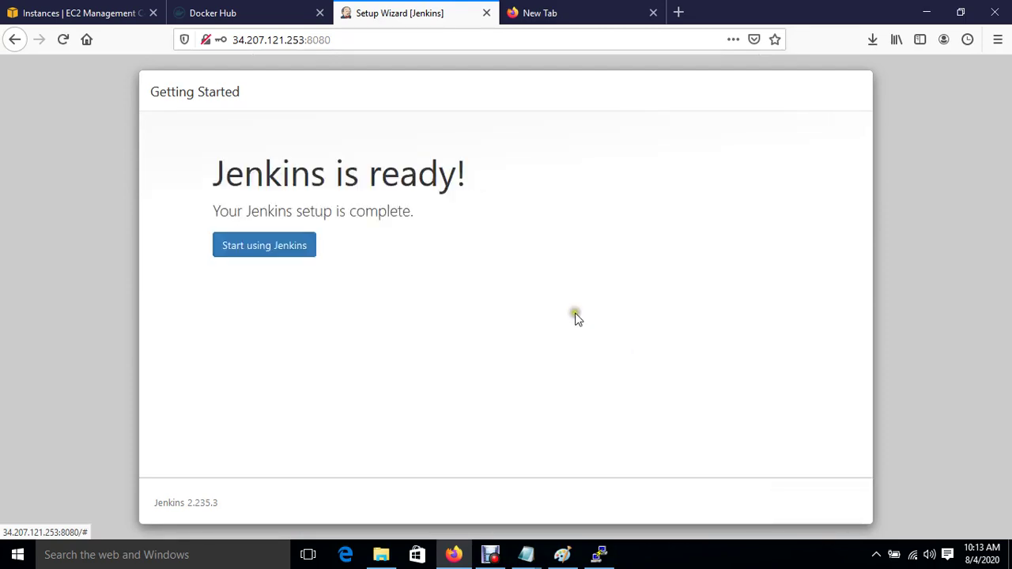
left_click(289, 247)
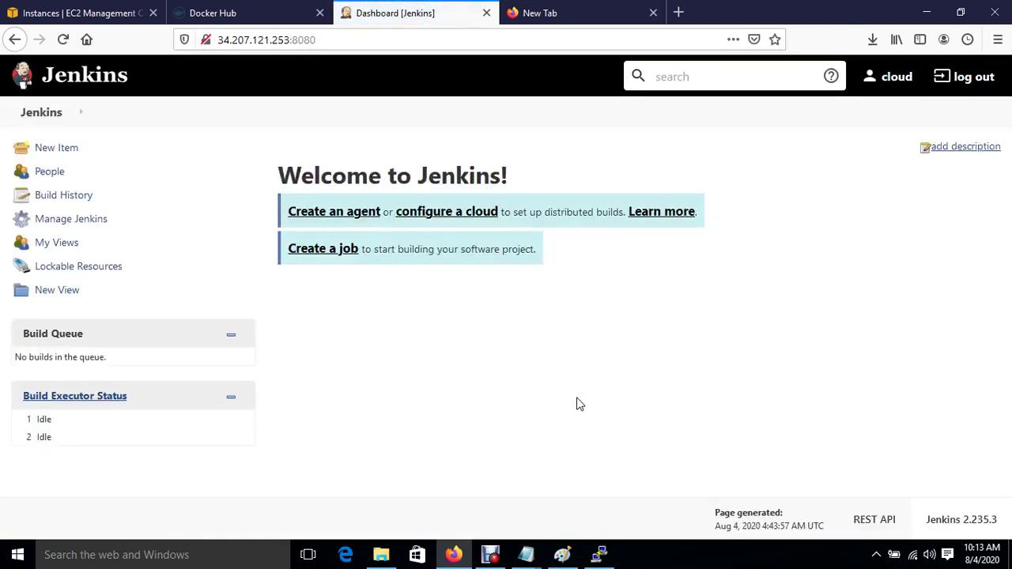
Step: Copy the Ansible instance's public IP 54.197.95.188 into a new PuTTY session's host name
left_click(71, 13)
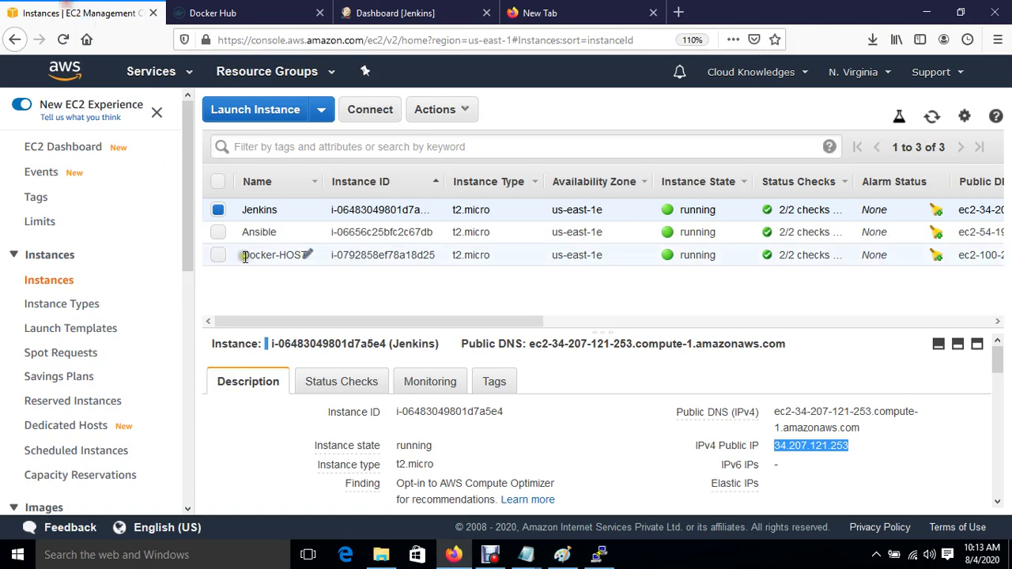
left_click(217, 234)
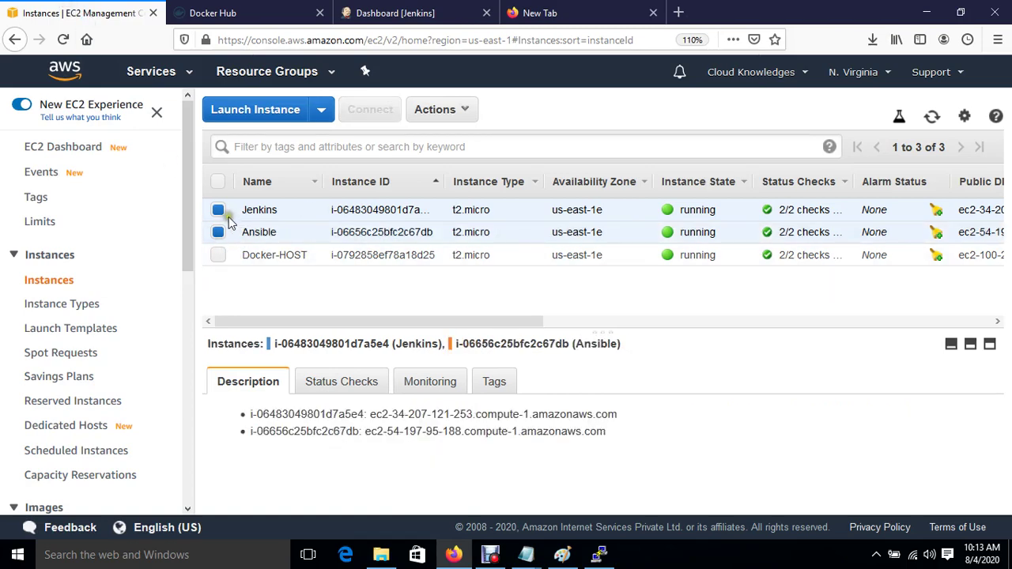
left_click(218, 210)
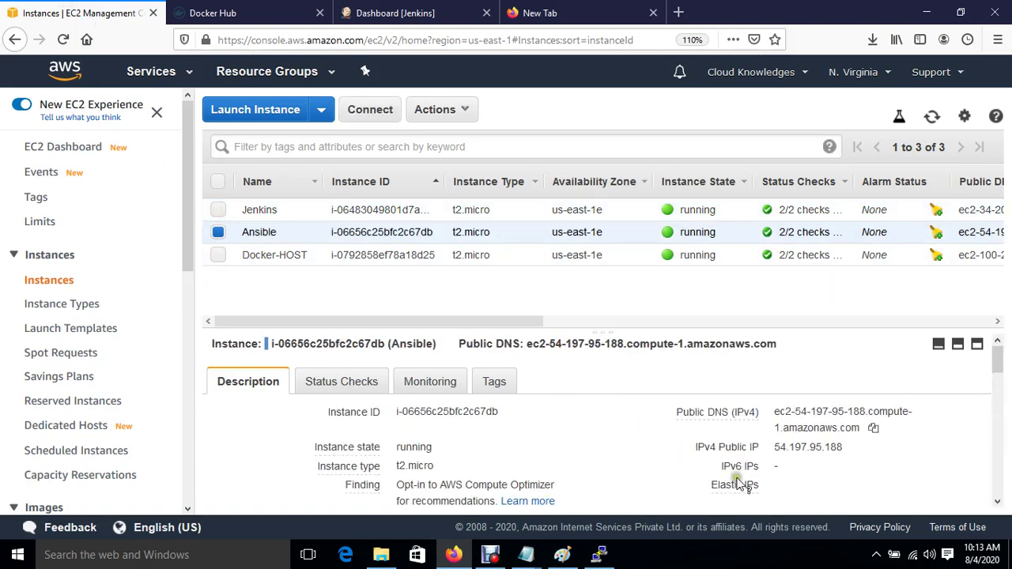
left_click(857, 448)
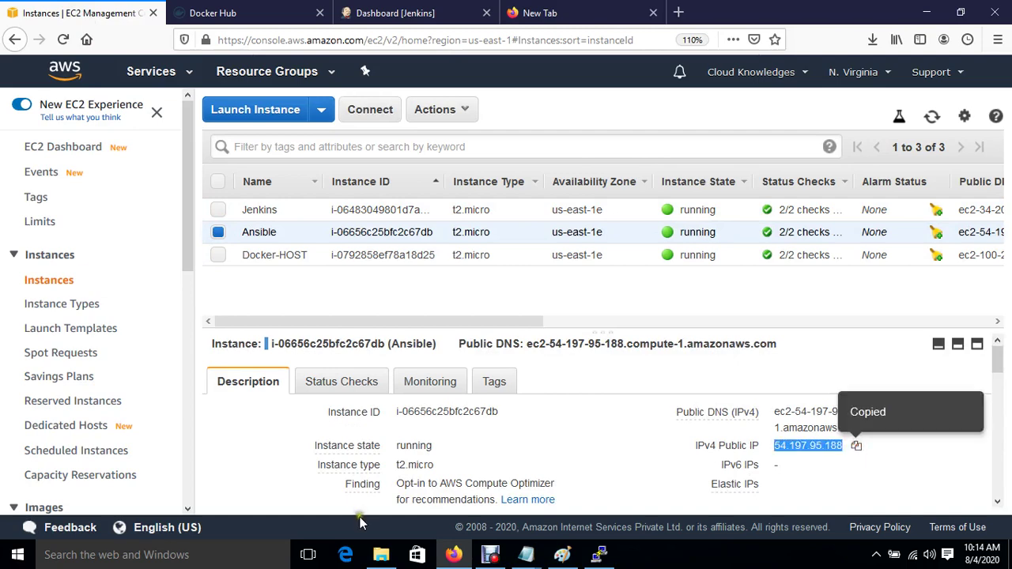
left_click(601, 558)
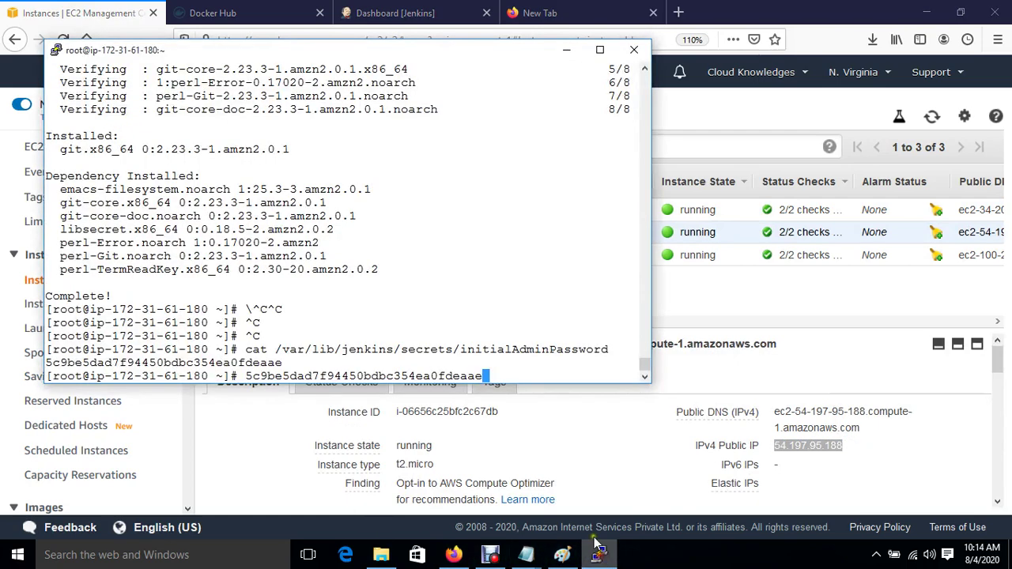
right_click(250, 48)
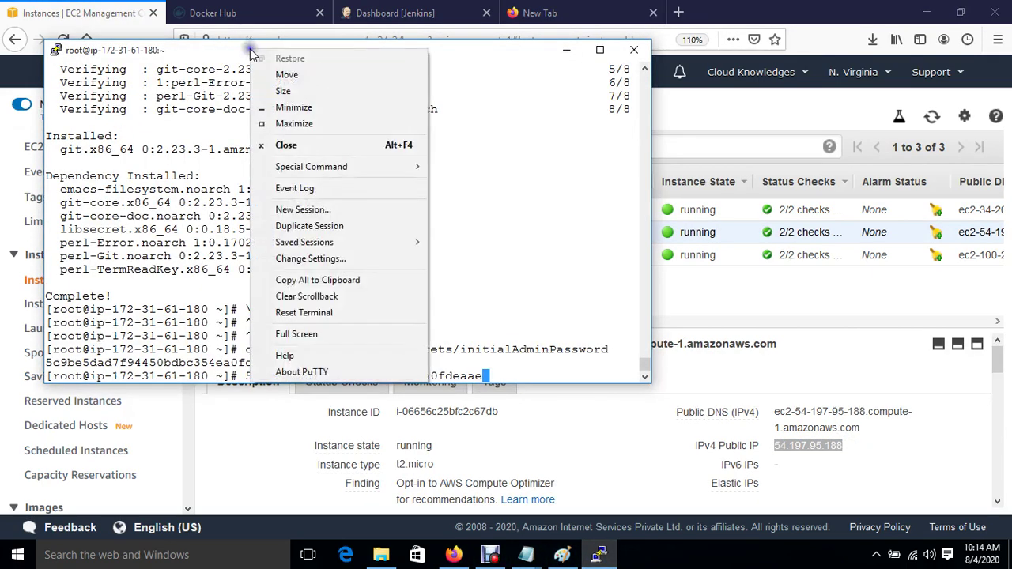
left_click(300, 209)
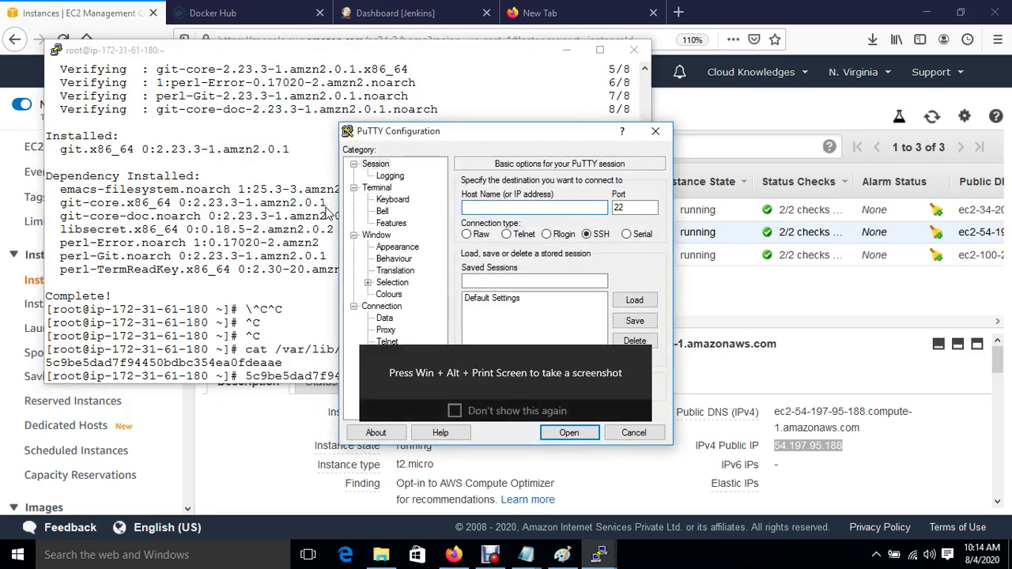
key("ctrl+v")
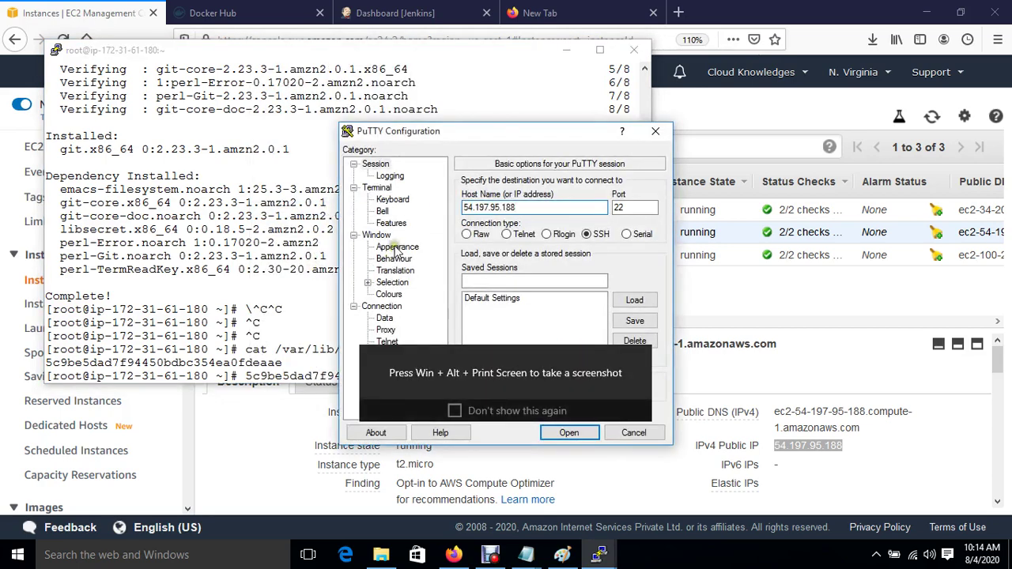
Step: Set the session font to 12-point Courier New and enable system colours
left_click(397, 248)
left_click(635, 269)
left_click(624, 277)
left_click(570, 517)
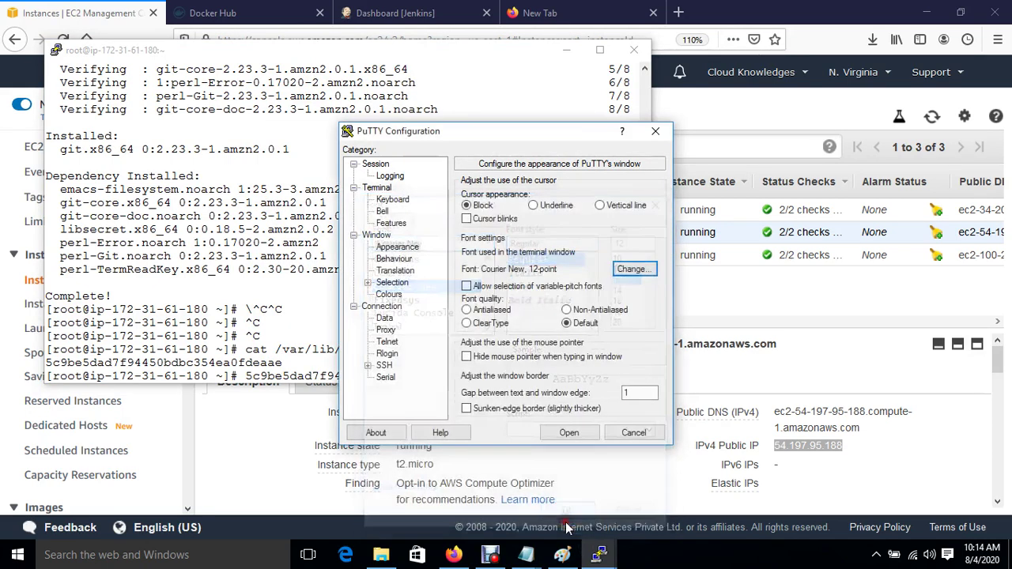
left_click(388, 295)
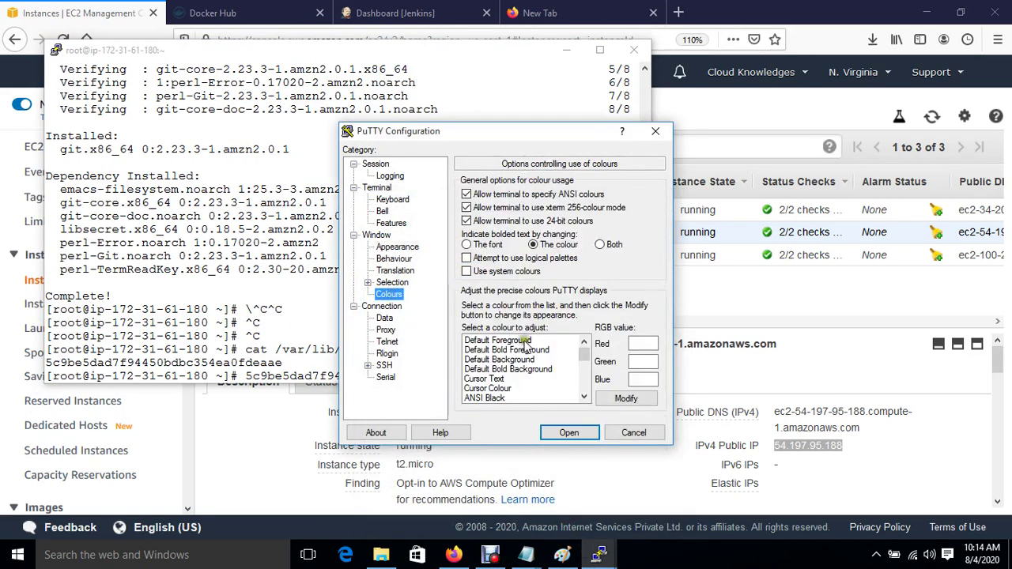
left_click(518, 341)
left_click(468, 272)
Step: Choose the jenkinskey private key for SSH authentication
left_click(367, 367)
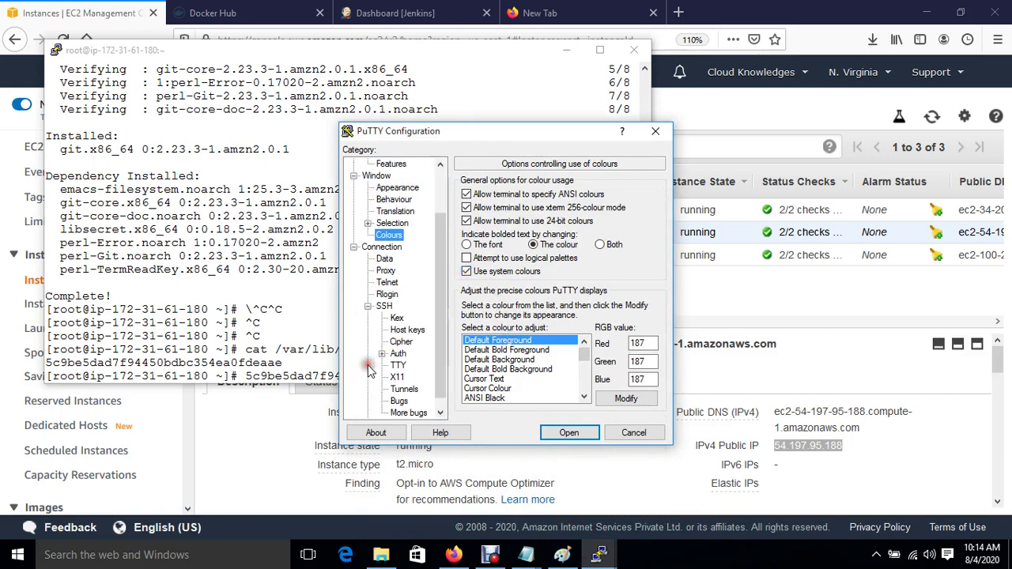
left_click(398, 355)
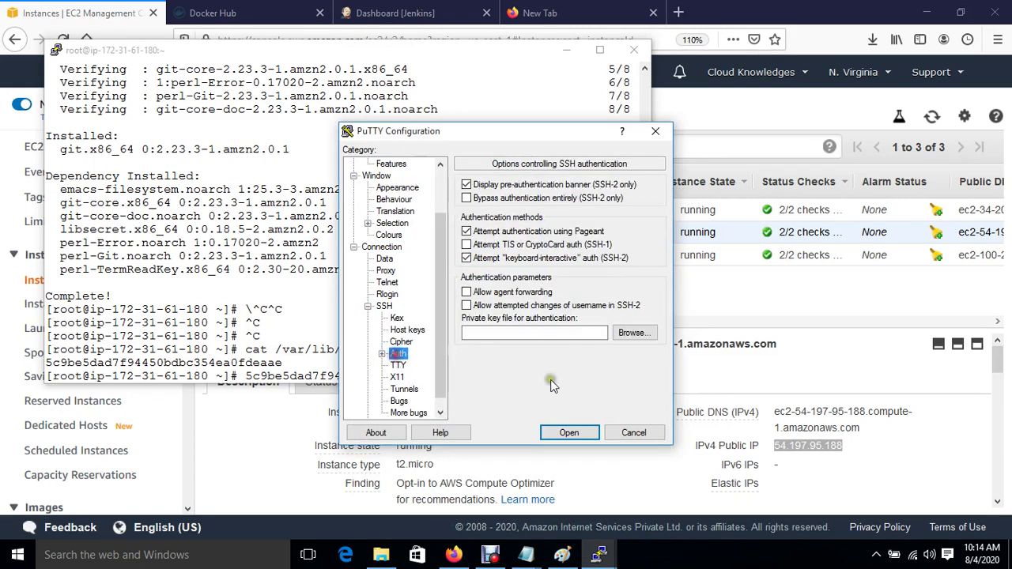
left_click(633, 335)
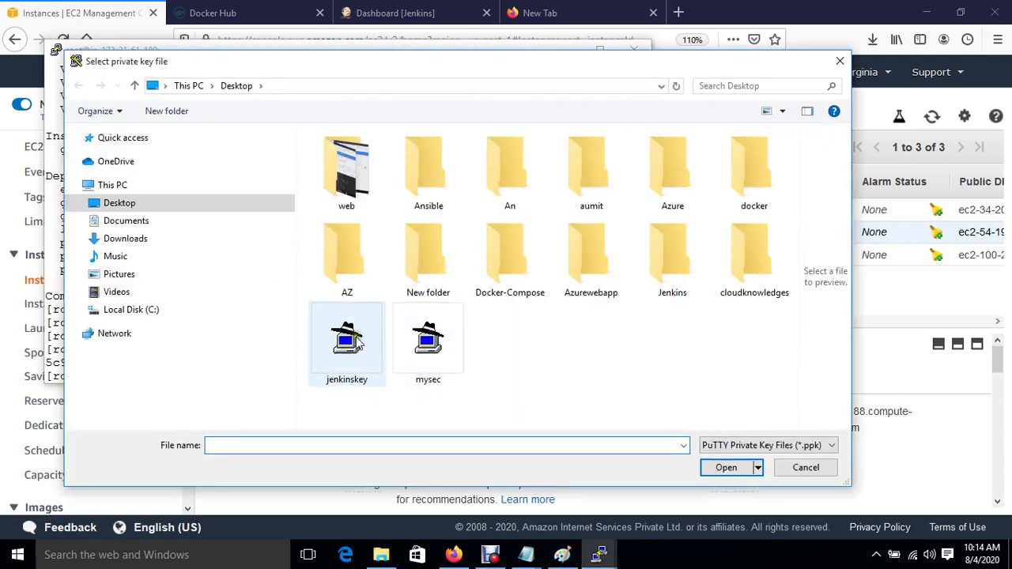
double_click(348, 348)
Step: Connect to the Ansible server, accept its host key, and become root in root's home directory
left_click(571, 433)
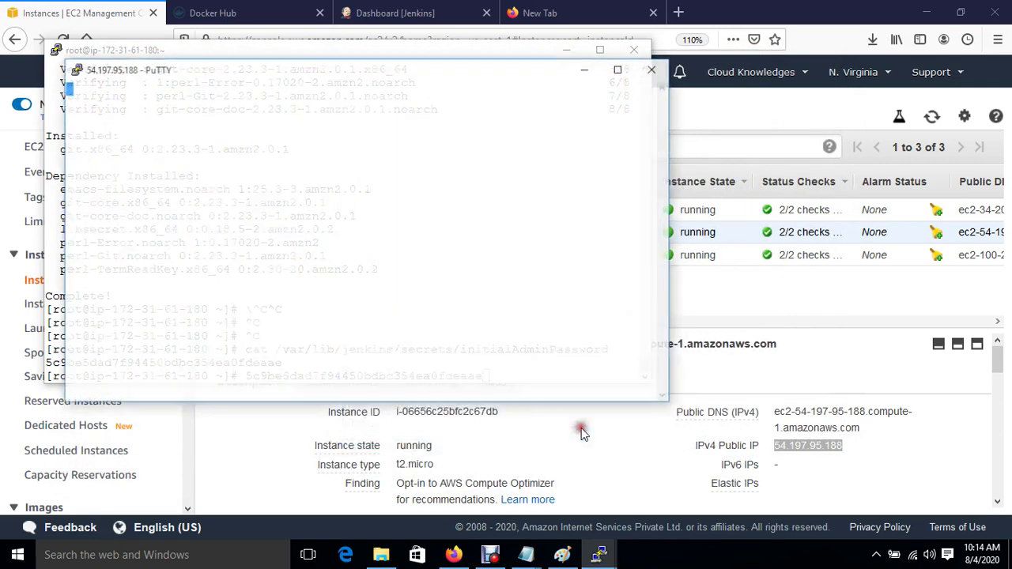
key("Left")
key("Left")
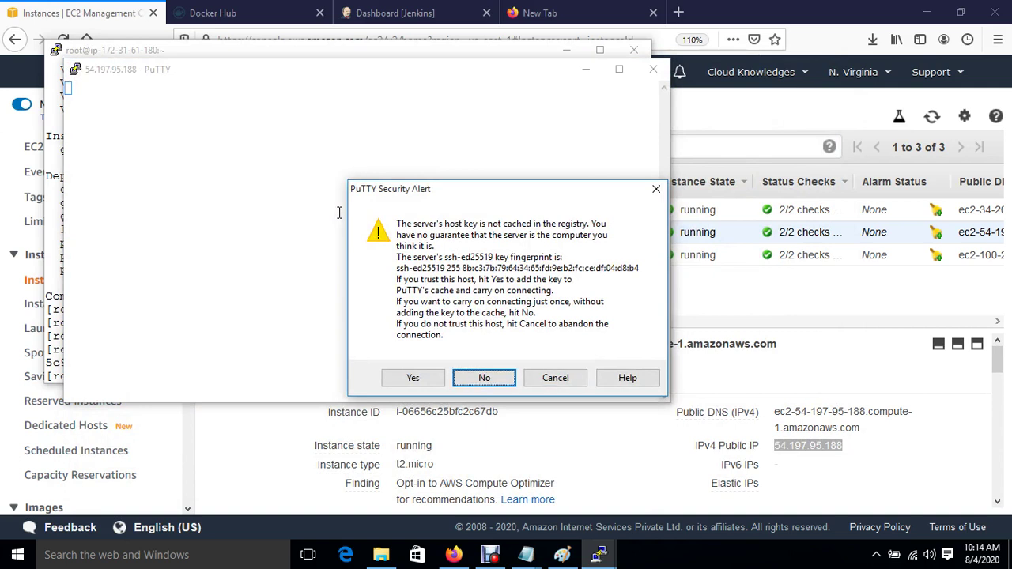
key("Return")
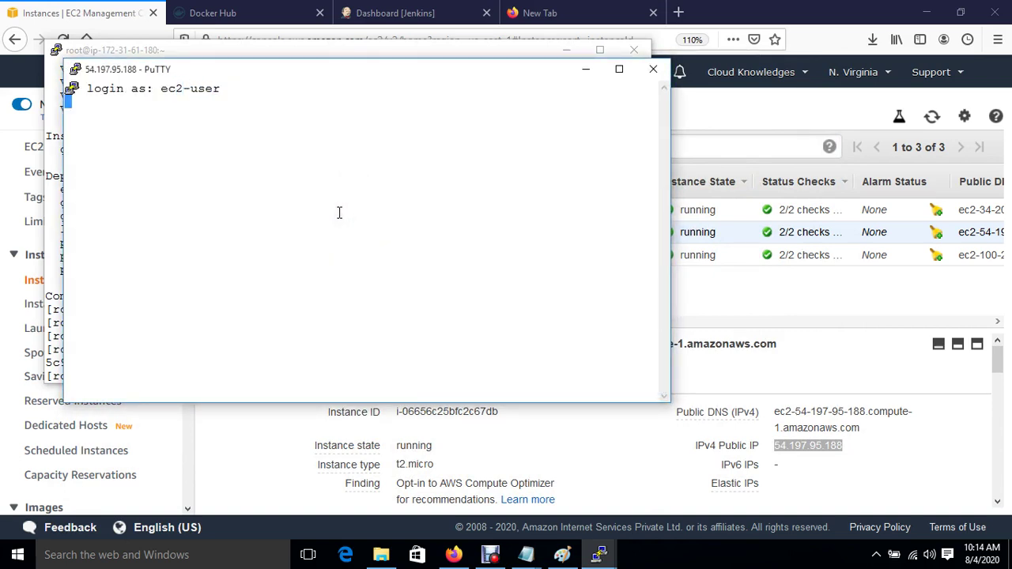
key("Return")
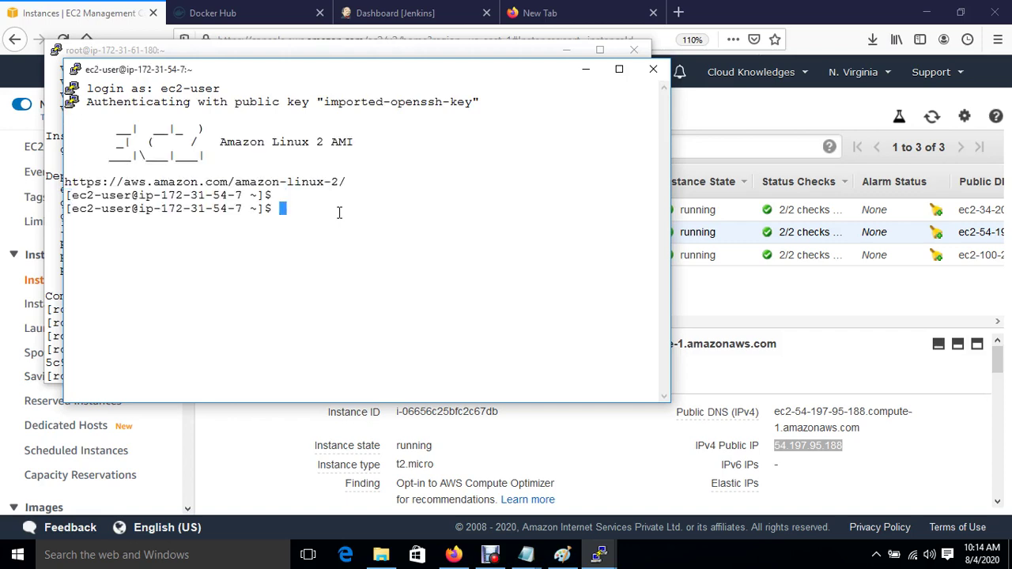
key("Return")
type("sudo su")
key("Return")
key("Return")
type("cd")
key("Return")
key("ctrl+l")
key("Return")
key("Return")
key("Return")
Step: Install Ansible via amazon-linux-extras install ansible2, then type vim /etc/ansible/hosts
type("yum install ansible")
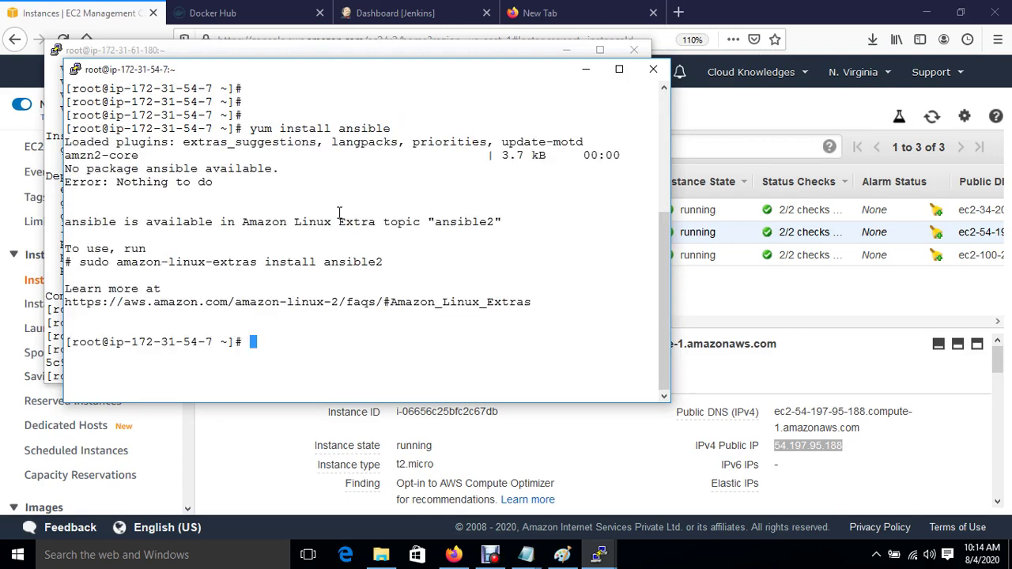
left_click_drag(117, 262, 388, 274)
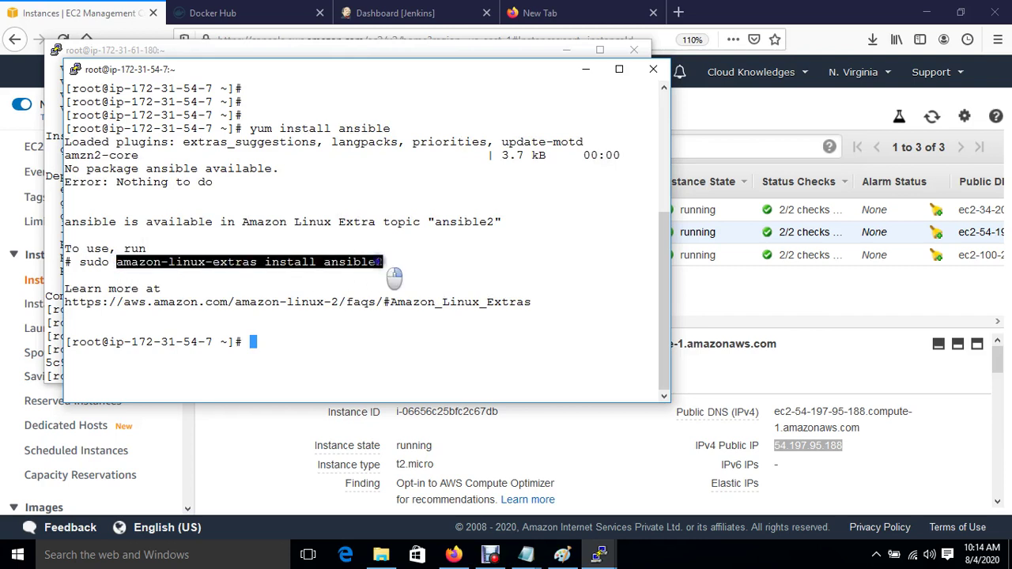
right_click(380, 261)
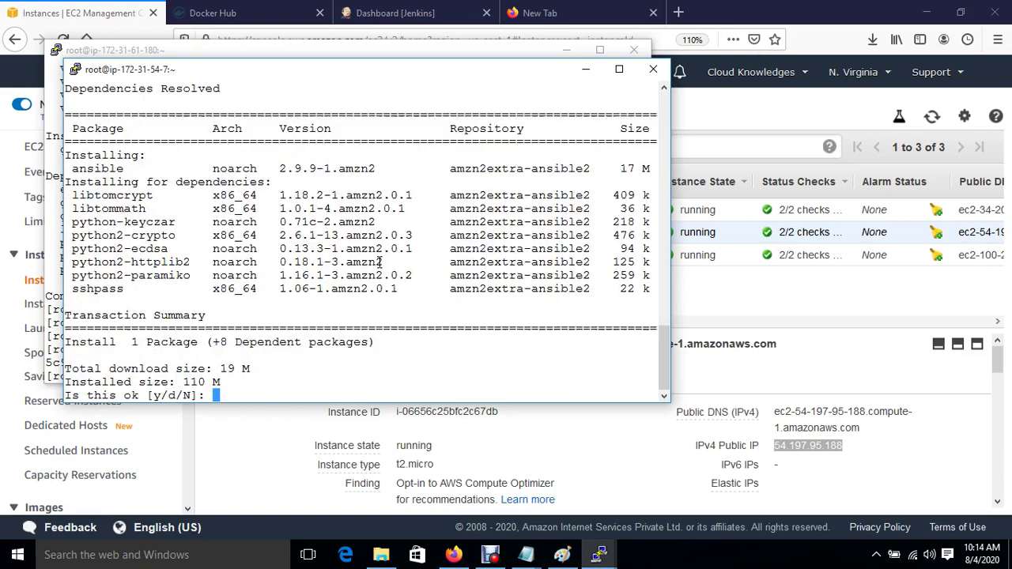
type("y")
key("Return")
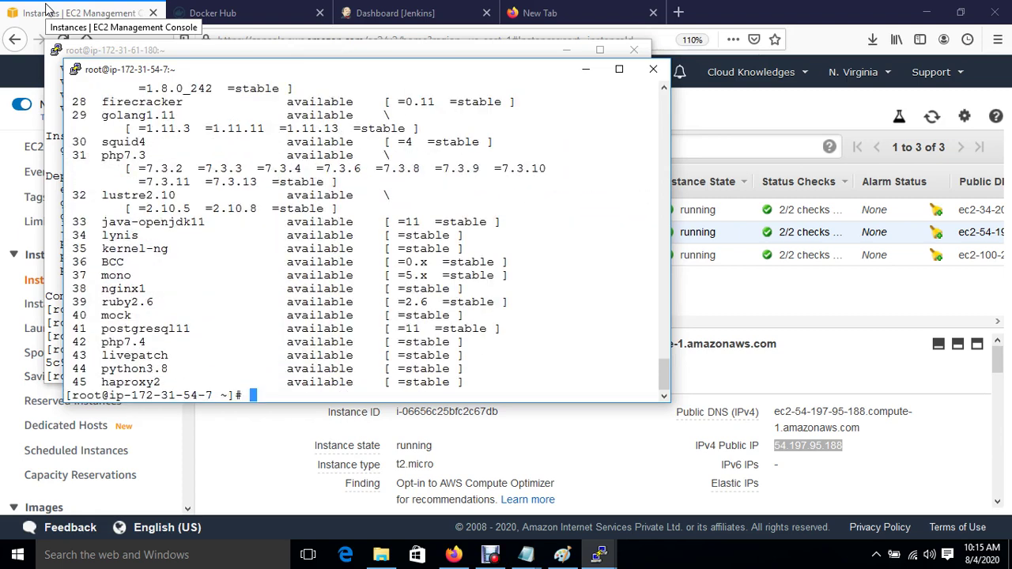
key("Return")
key("Return")
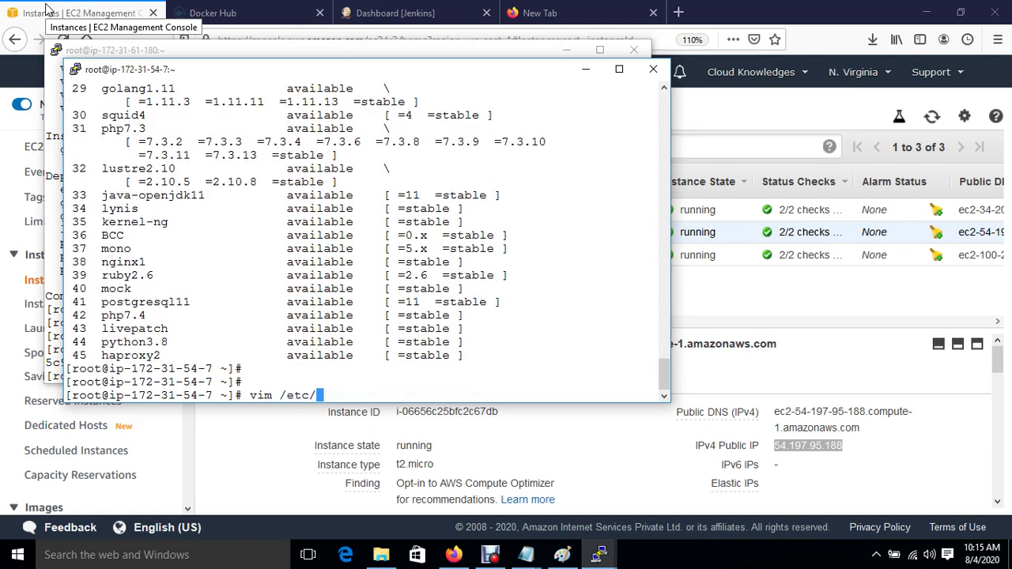
type("vim /etc/ansible/hosts")
Step: Open /etc/ansible/hosts in vim and add a [dockerhost] group line
key("Return")
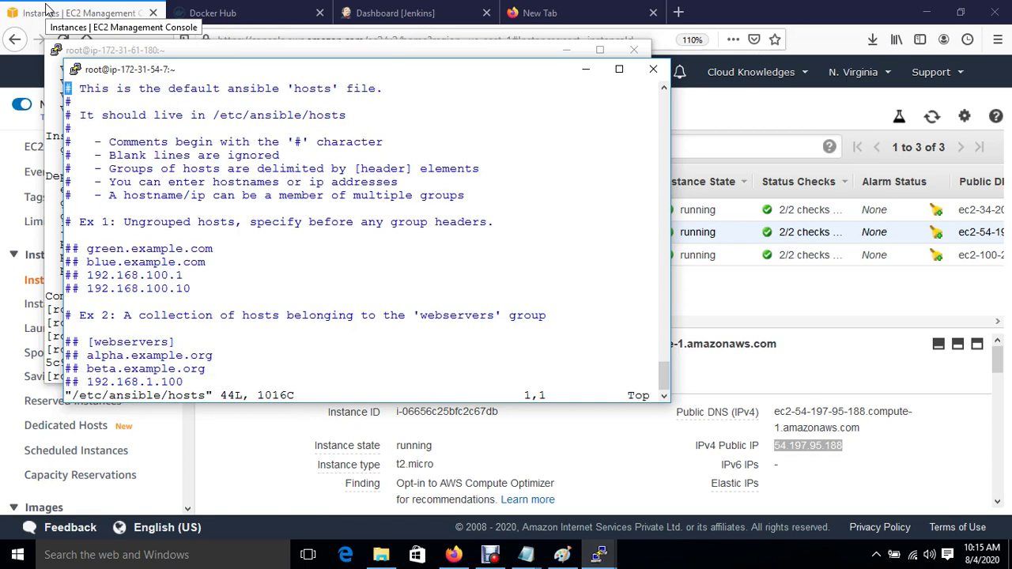
key("Down")
key("Down")
key("Down")
key("Down")
key("Down")
key("Down")
key("Down")
key("Down")
key("Down")
key("Down")
key("Down")
key("Down")
key("Down")
type("o#")
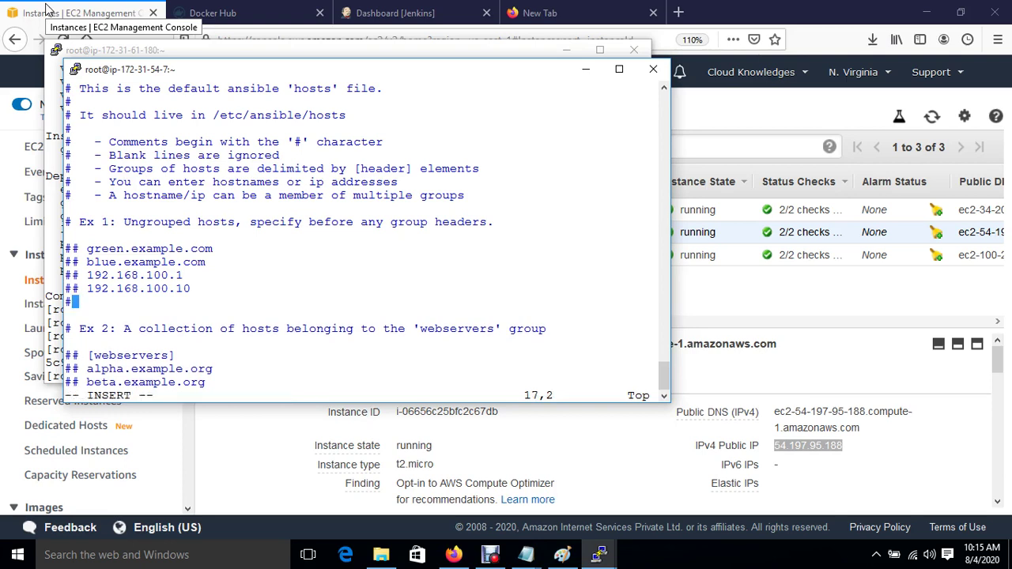
type("ock")
type("er-h")
key("BackSpace")
key("BackSpace")
key("BackSpace")
type("rhost]")
key("Return")
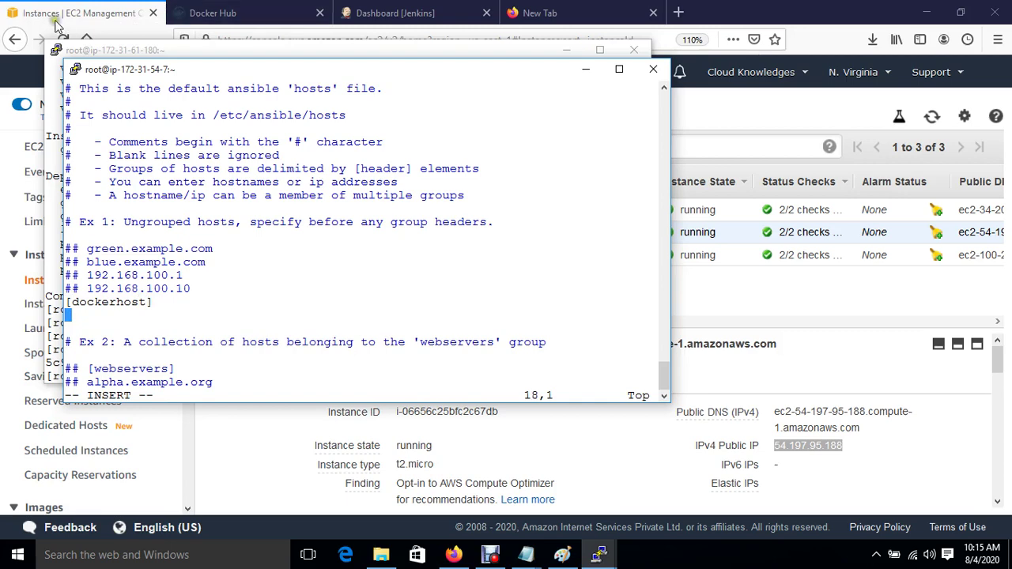
Step: Copy Docker-HOST's private IP 172.31.52.169 from EC2 and paste it under [dockerhost]
left_click(54, 14)
left_click(213, 255)
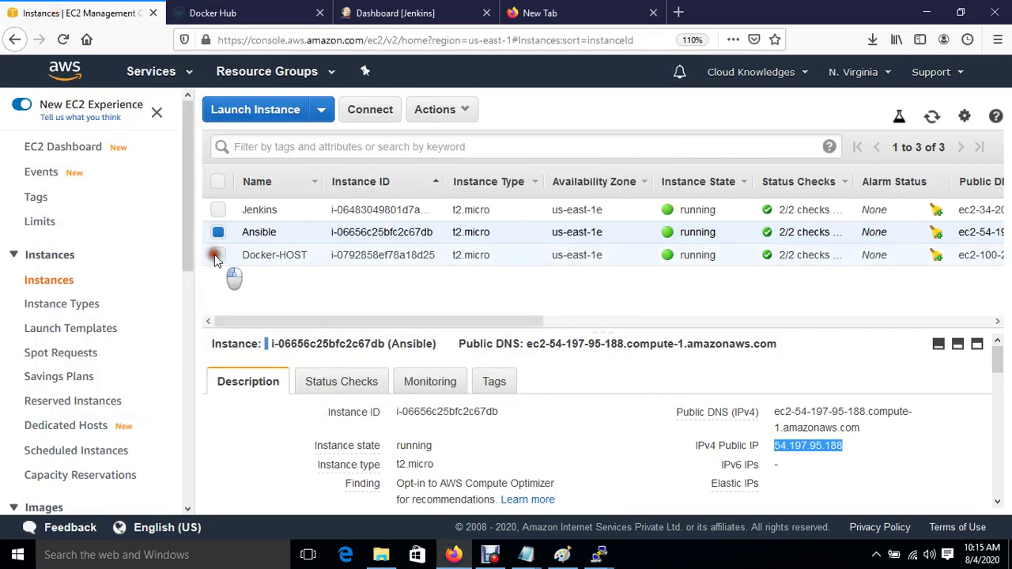
left_click(218, 232)
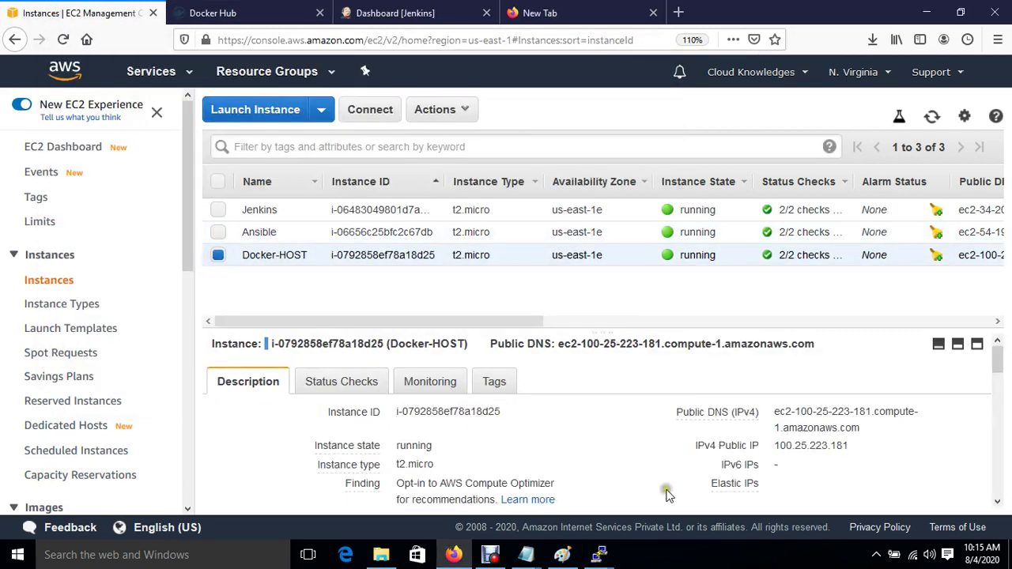
scroll(574, 475, "down", 1)
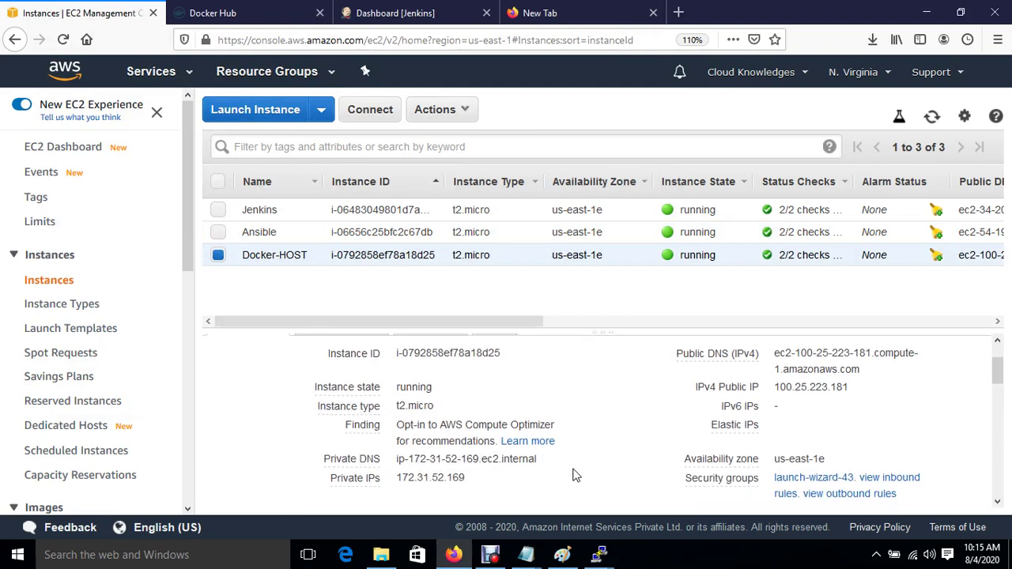
left_click(478, 477)
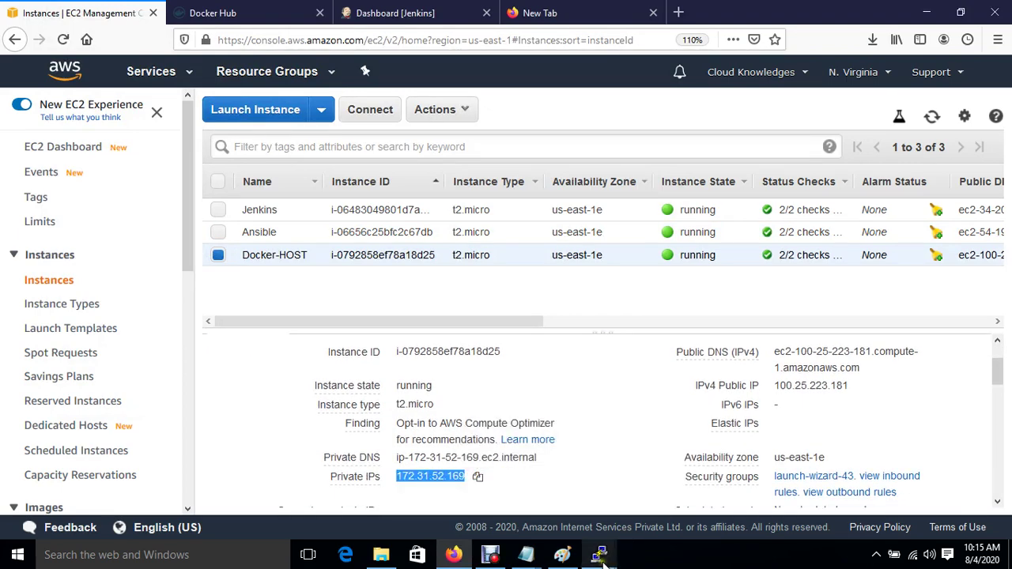
mouse_move(599, 555)
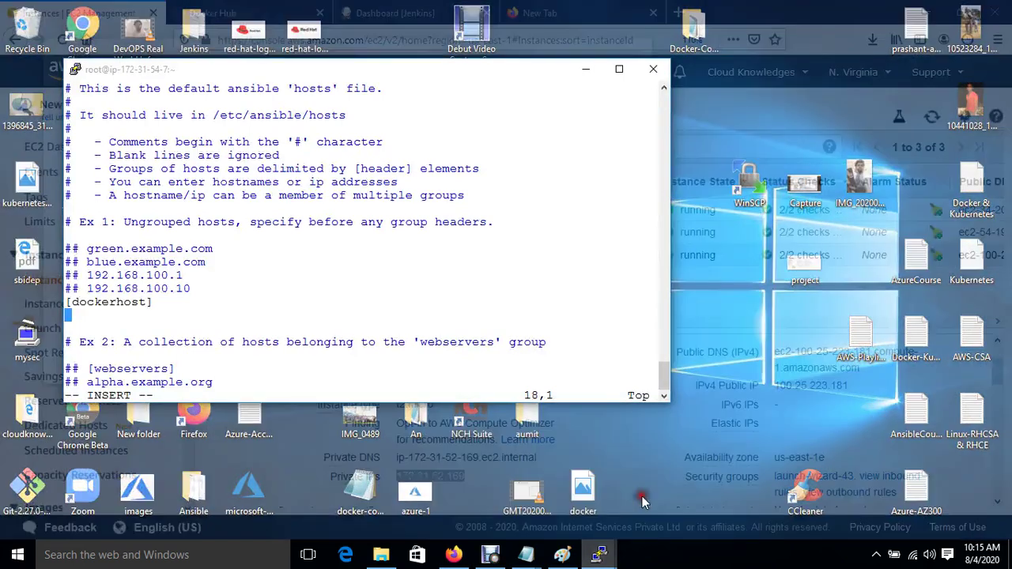
left_click(641, 494)
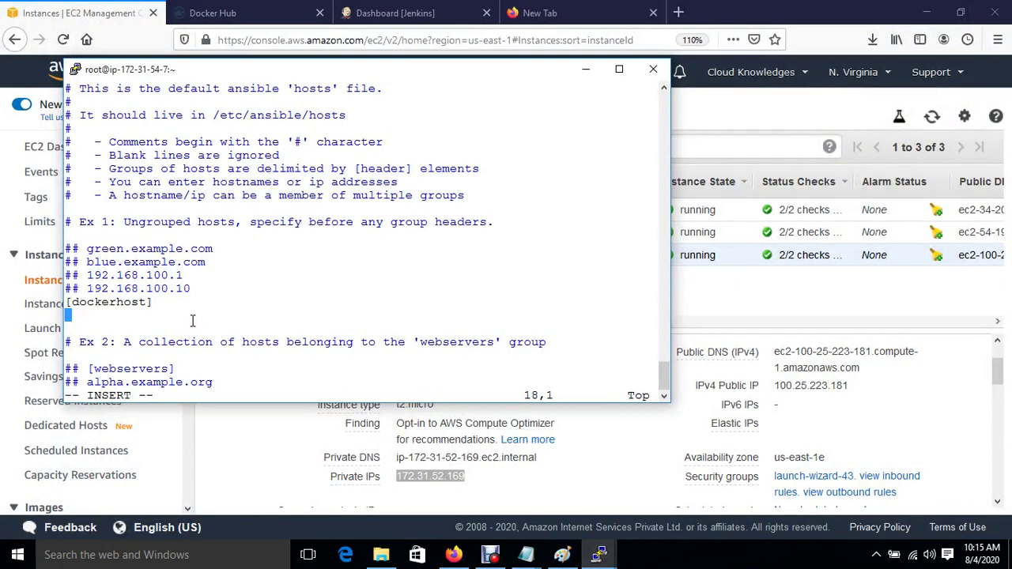
right_click(192, 320)
Step: Save the hosts file with :wq and generate an RSA key pair with ssh-keygen defaults
key("Escape")
type(":wq")
key("Return")
key("Return")
key("Return")
key("Return")
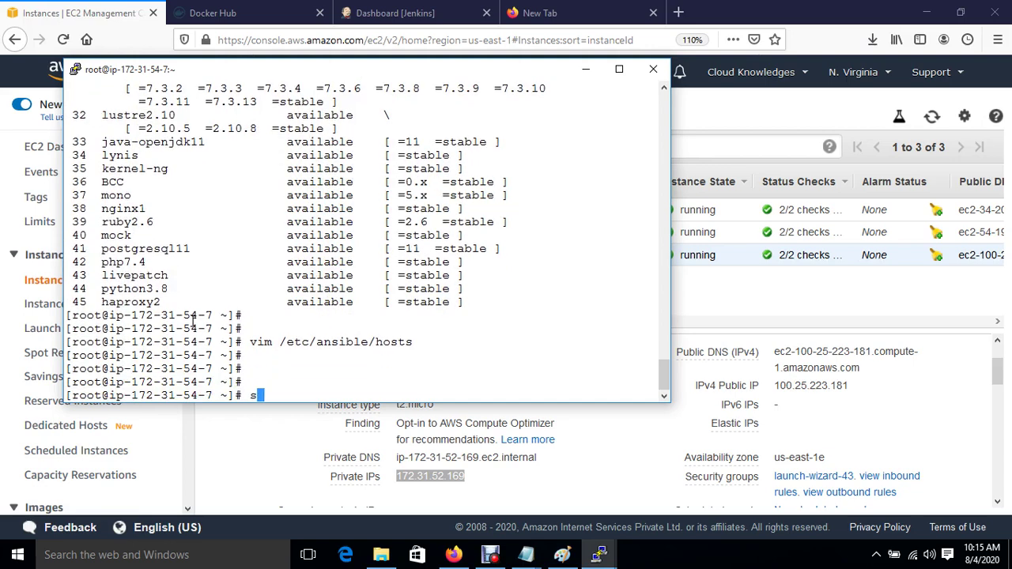
type("ssh-keygen")
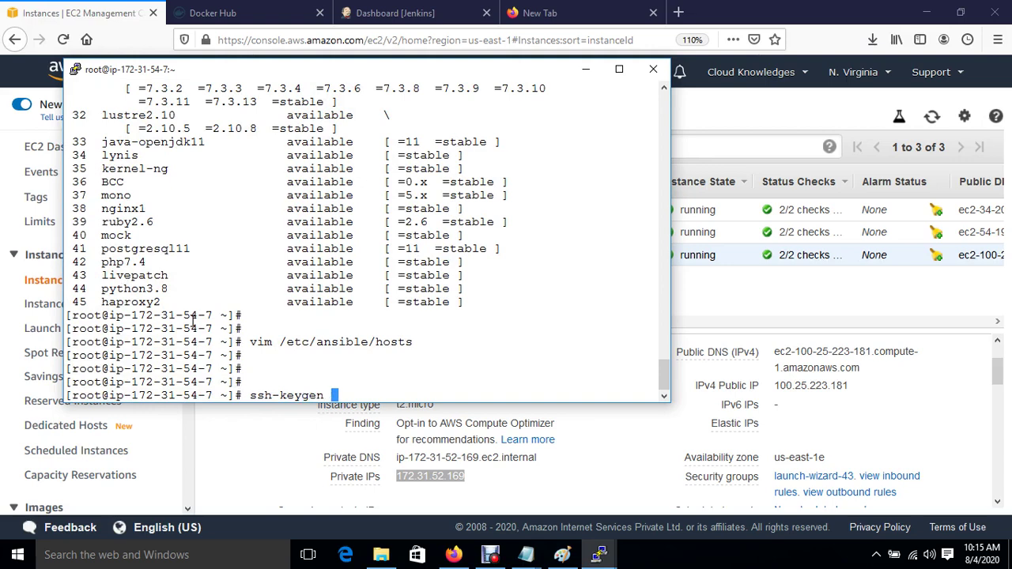
key("Return")
key("Return")
key("Return")
key("Return")
key("Return")
key("Return")
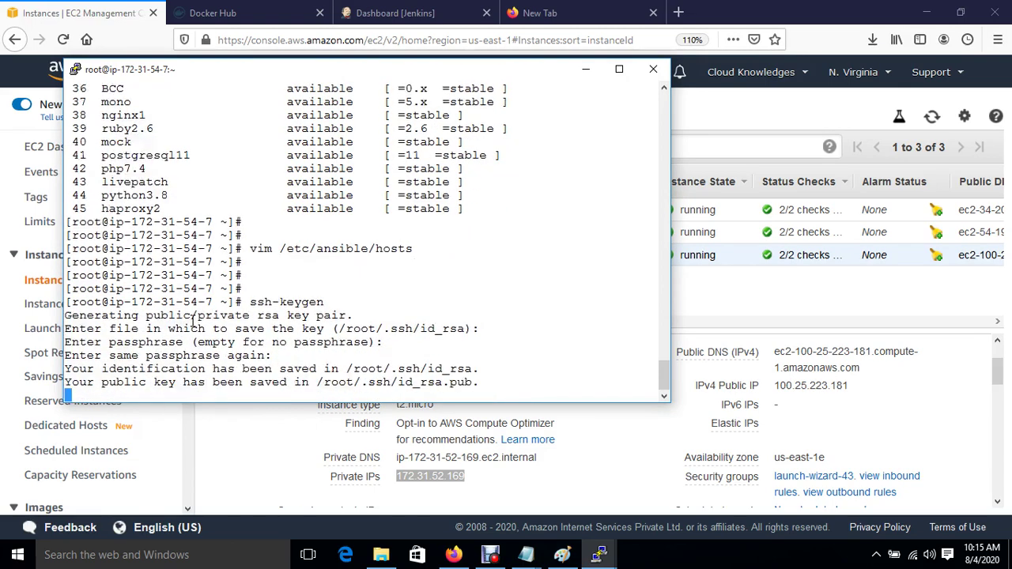
key("Return")
key("Return")
Step: Type ssh-copy-id -i root@ followed by the Docker host's IP 172.31.52.169
type("ssh")
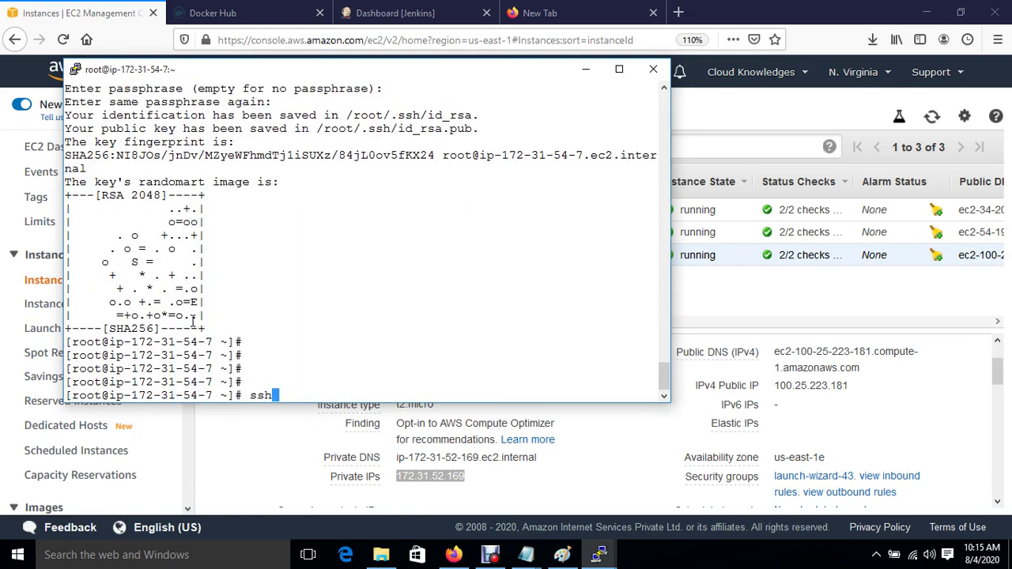
type("-copy-id -i root")
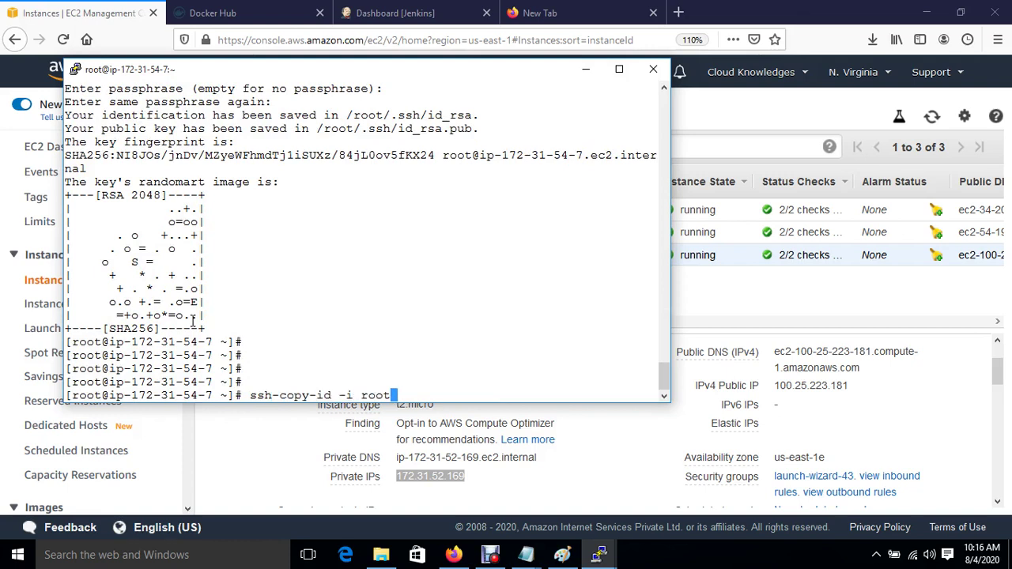
type("@")
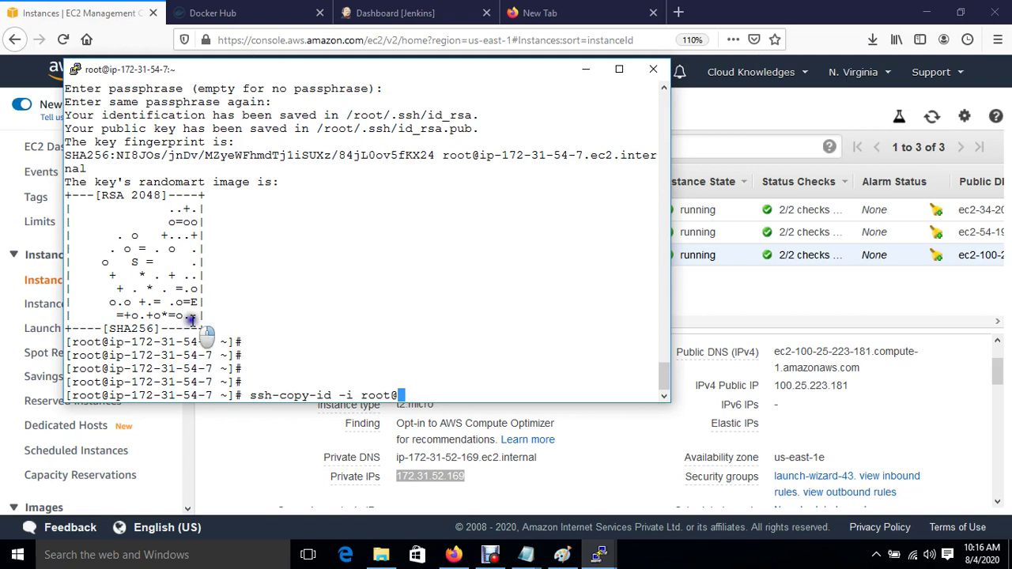
right_click(191, 319)
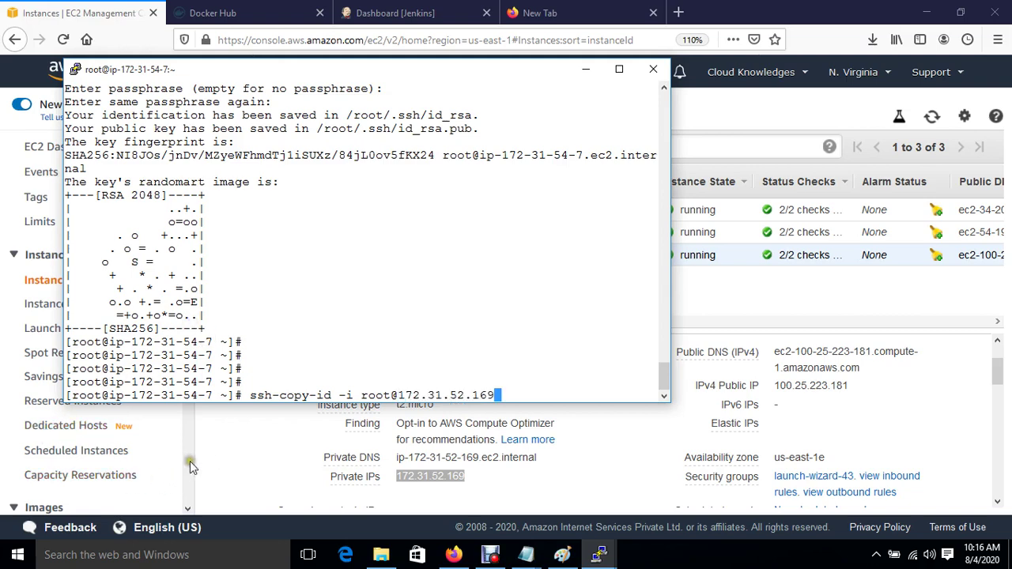
left_click(212, 453)
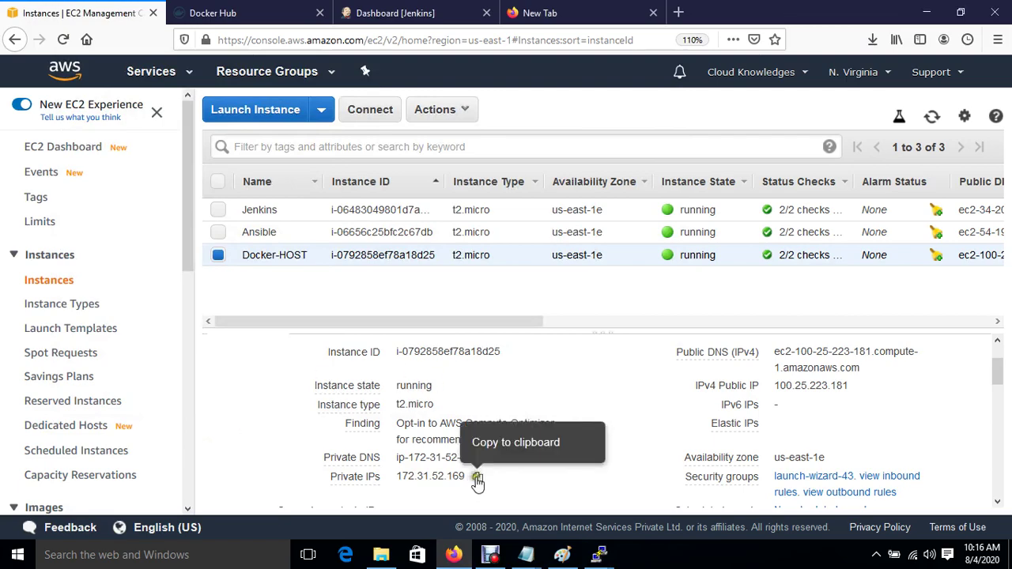
left_click(477, 480)
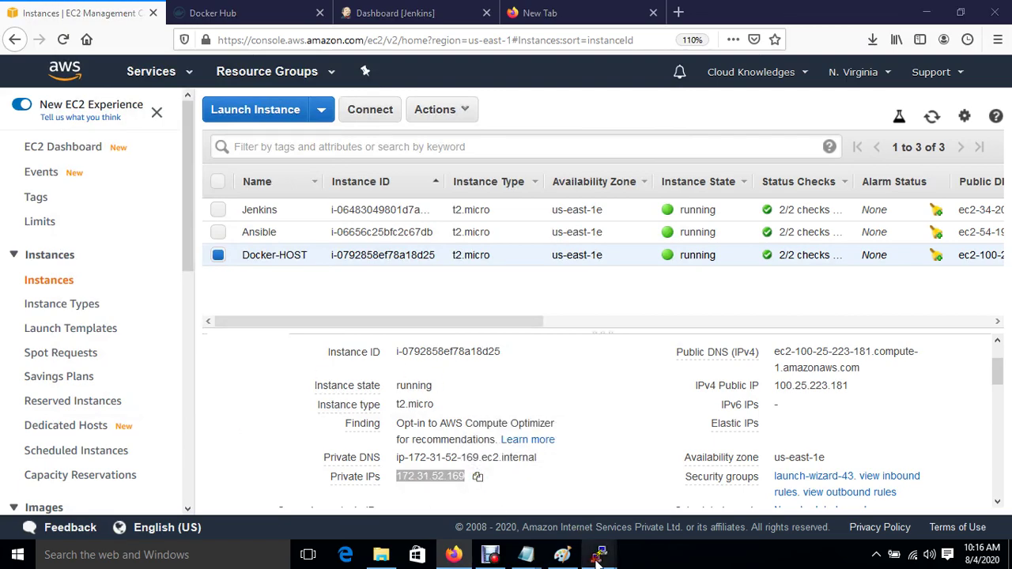
mouse_move(599, 560)
left_click(658, 485)
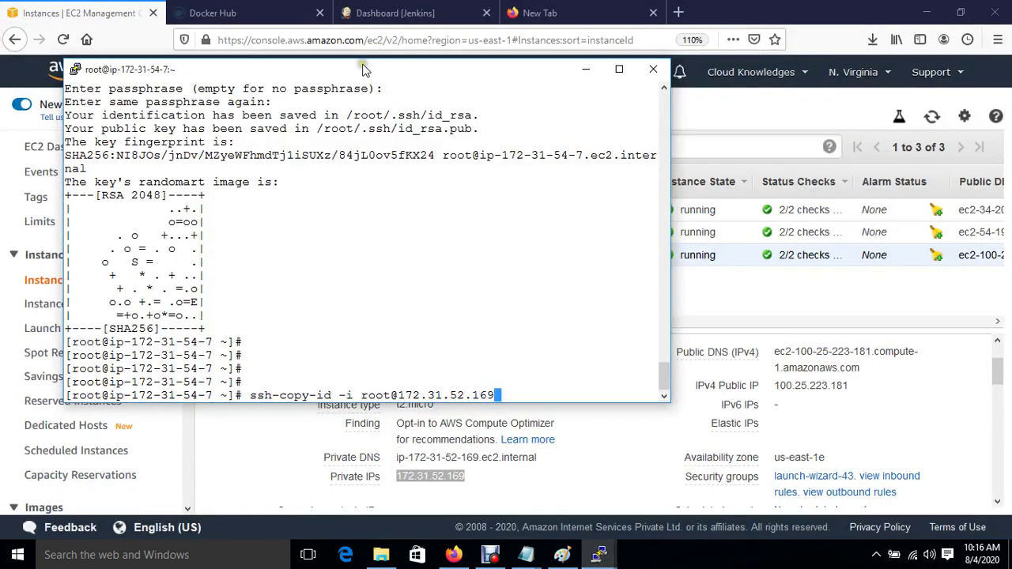
right_click(362, 69)
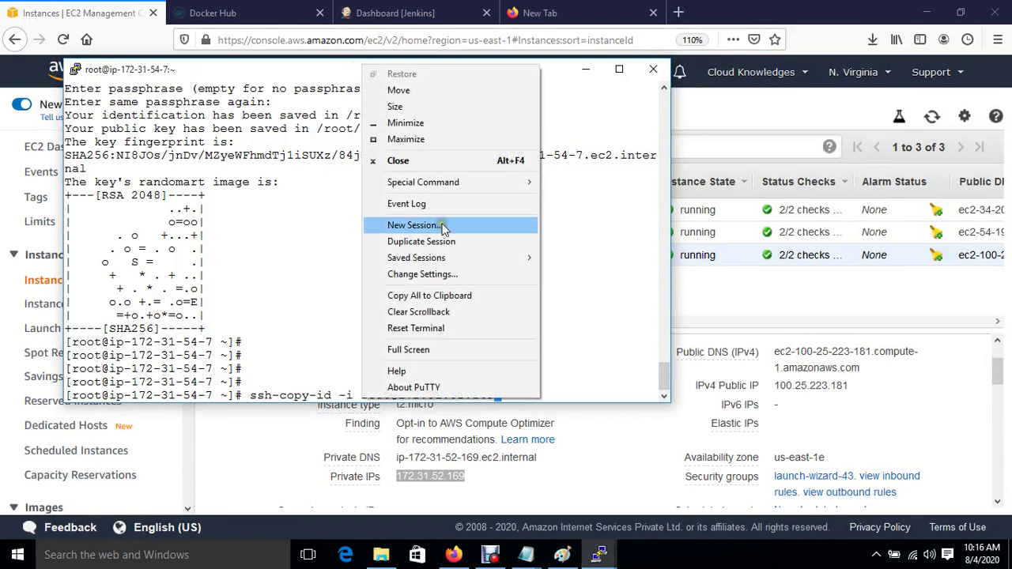
Step: Start a PuTTY session for 172.31.52.169 with 12-point font and system colours
left_click(440, 226)
key("ctrl+v")
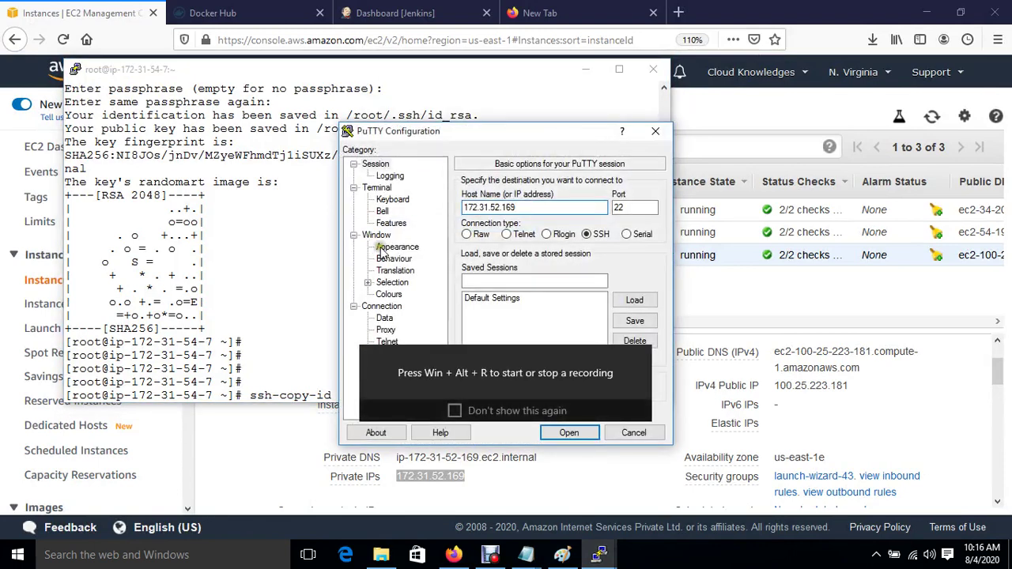
left_click(397, 247)
left_click(631, 269)
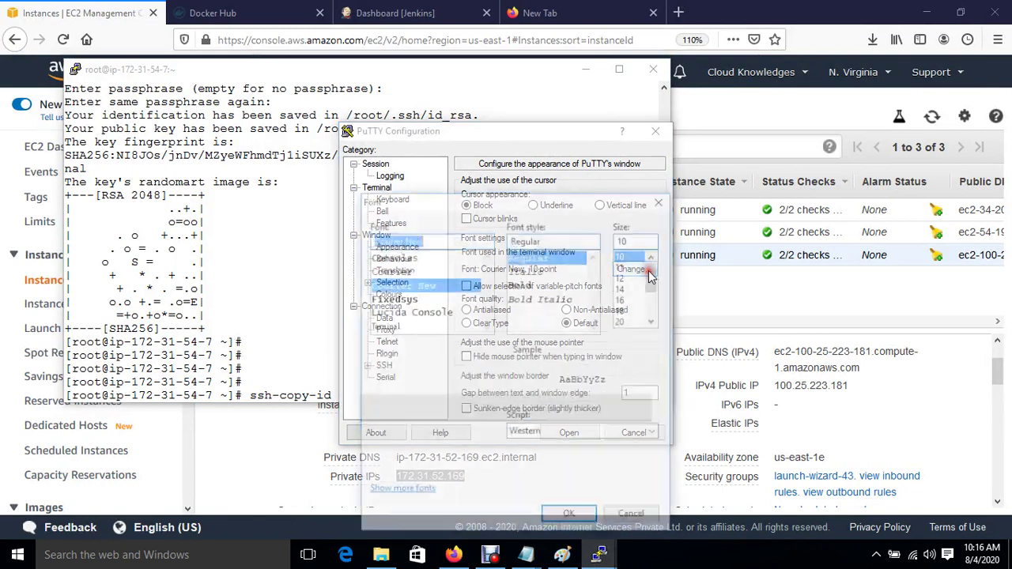
left_click(622, 277)
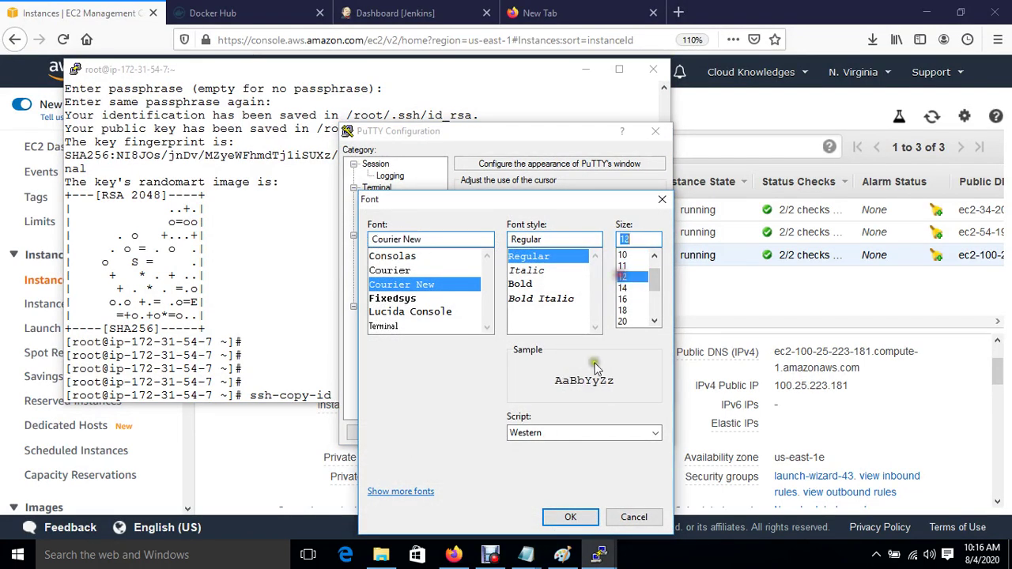
left_click(570, 517)
left_click(388, 294)
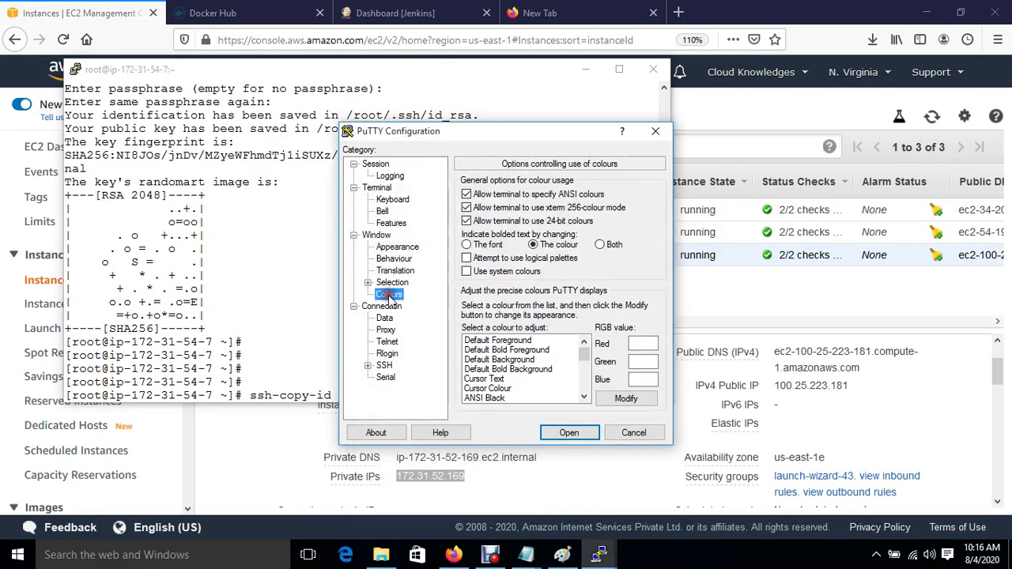
left_click(501, 341)
left_click(466, 272)
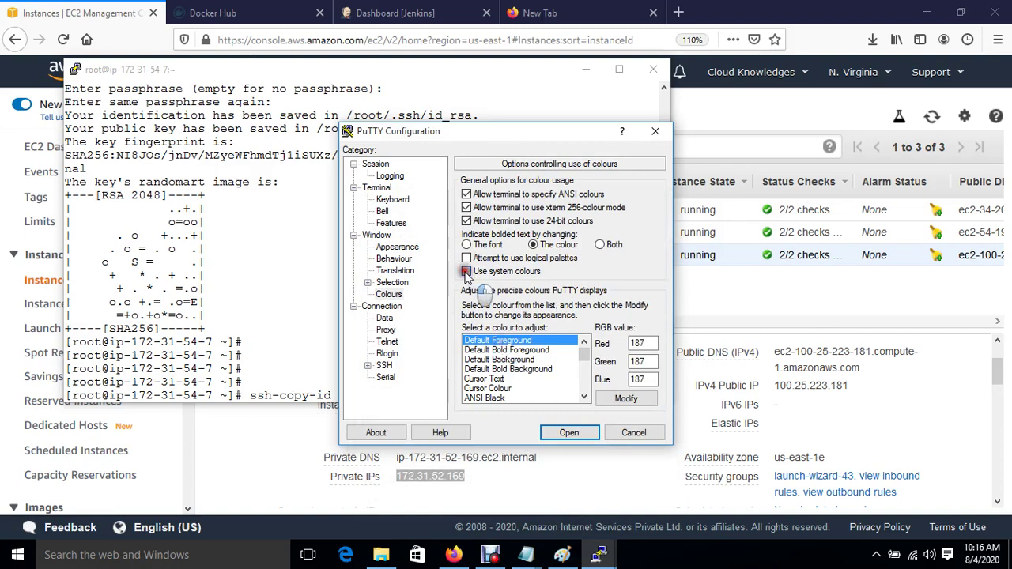
Step: Use the jenkinskey private key for authentication and connect to 172.31.52.169
left_click(368, 365)
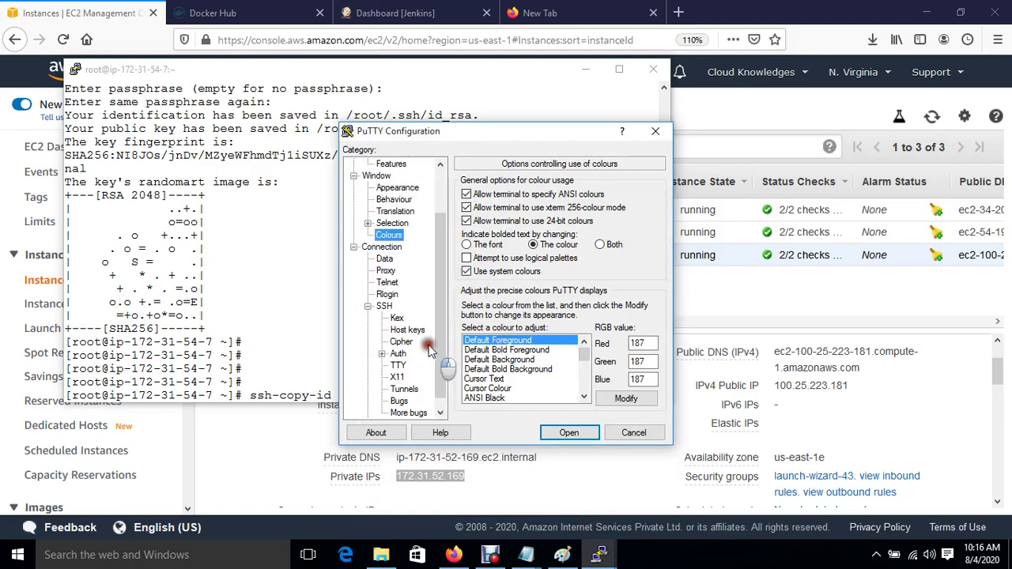
left_click(397, 353)
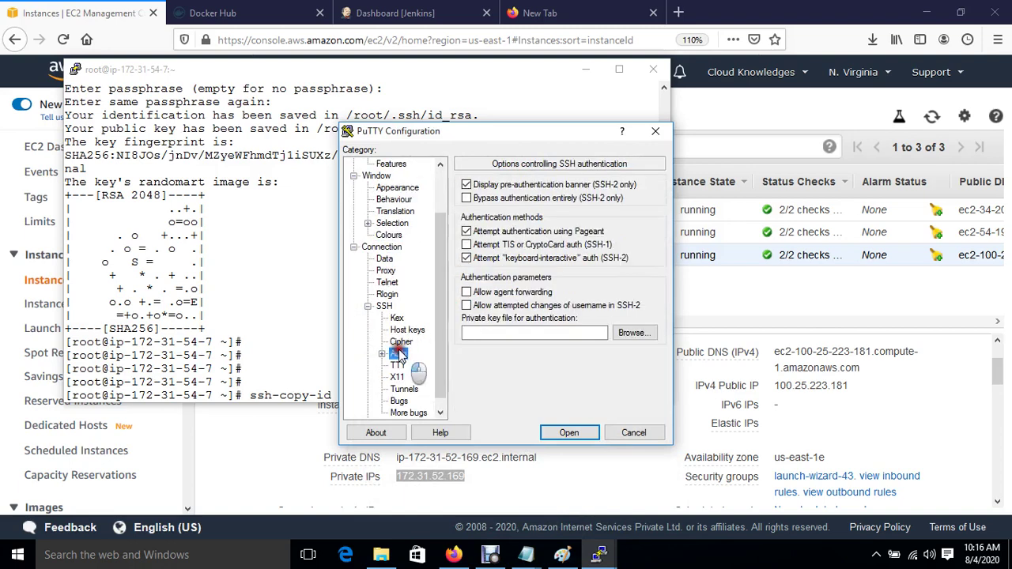
left_click(642, 334)
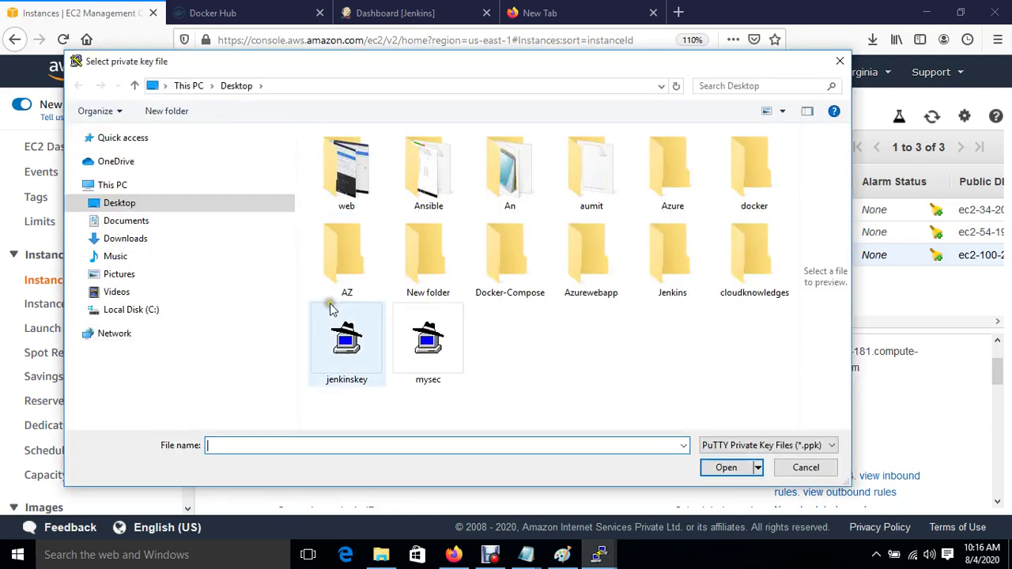
double_click(335, 360)
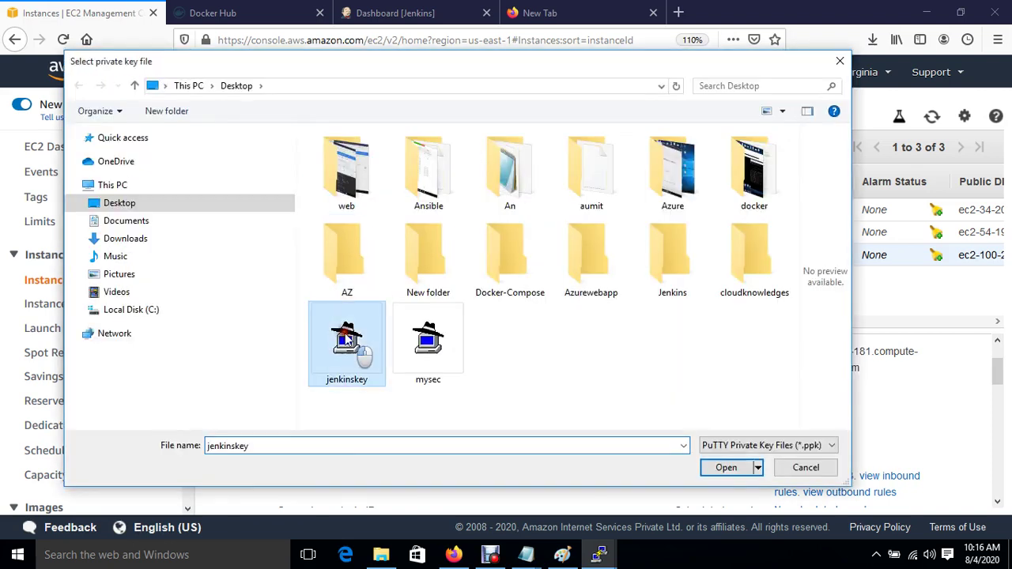
left_click(561, 437)
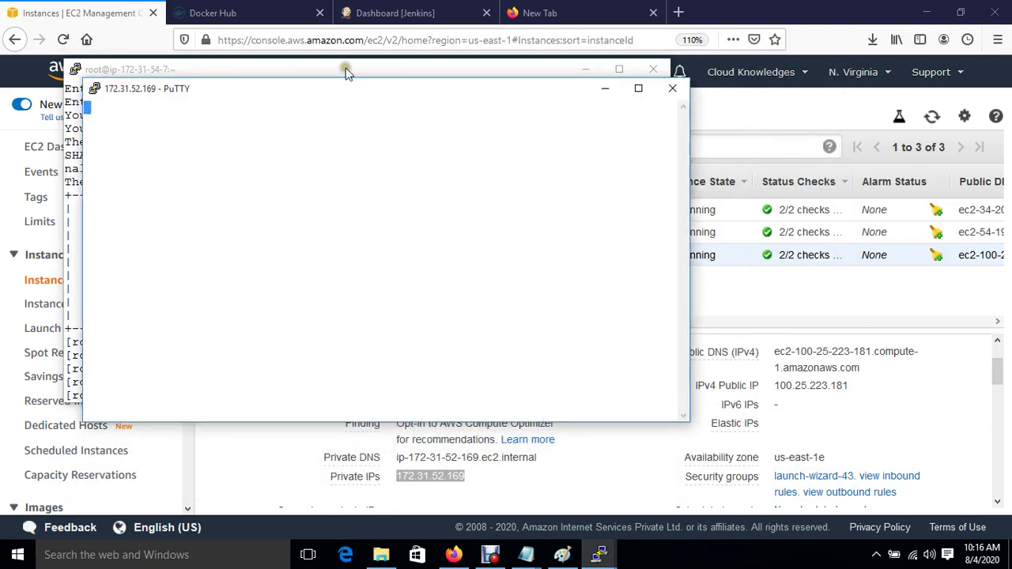
Step: Close the blank 172.31.52.169 session window and bring the EC2 console forward
left_click_drag(342, 89, 614, 168)
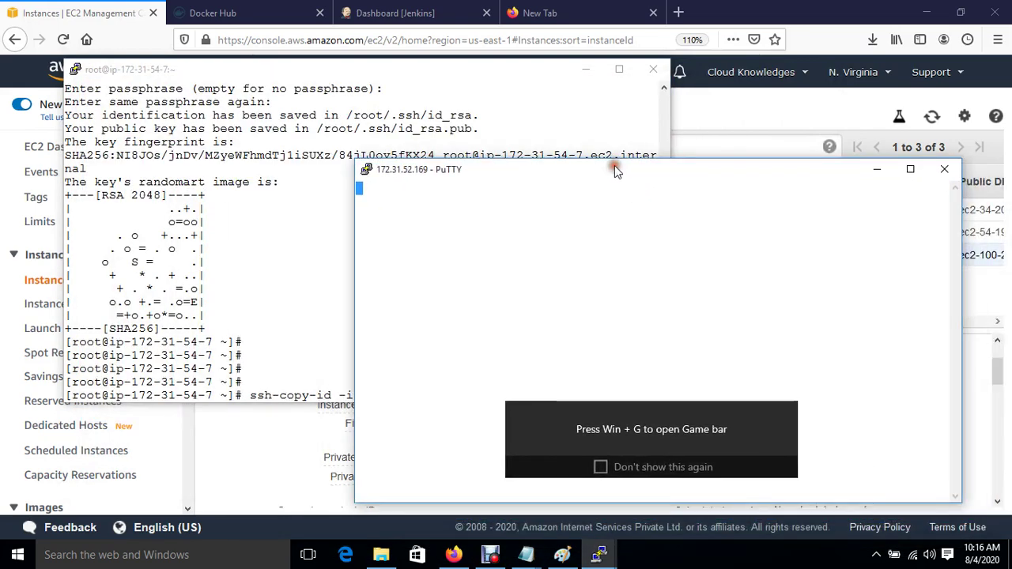
left_click_drag(375, 76, 329, 60)
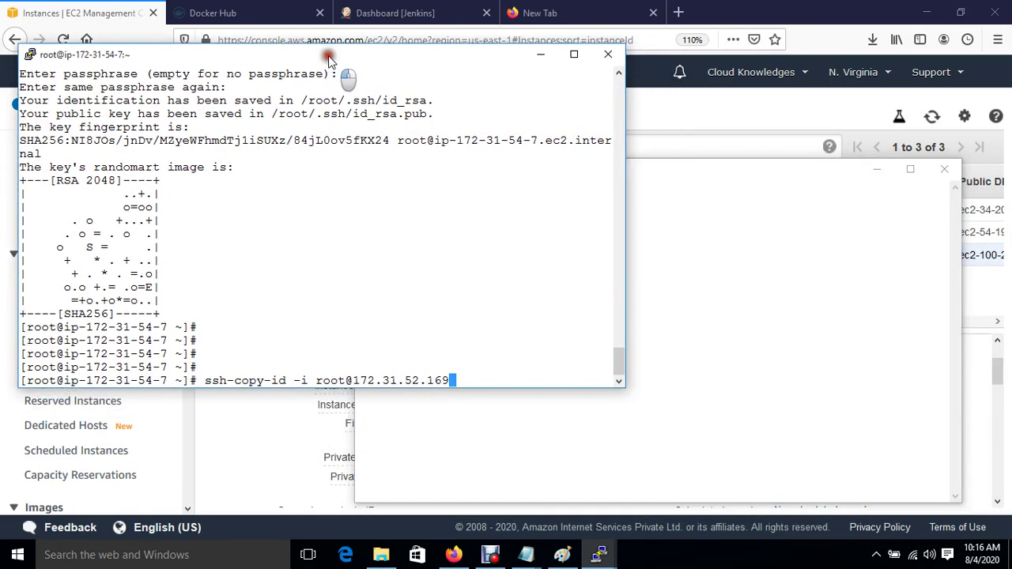
left_click(768, 317)
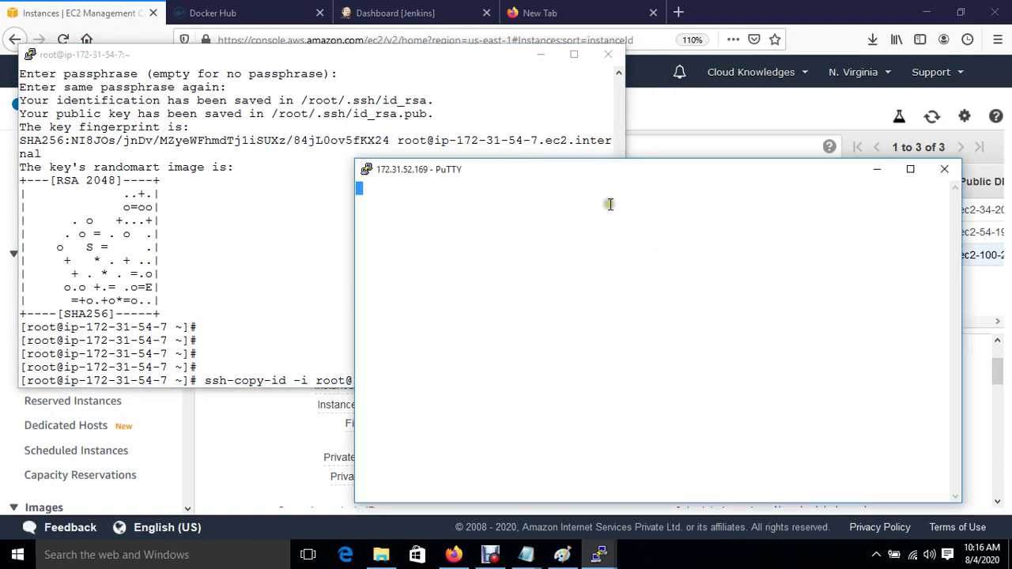
left_click(943, 170)
left_click(517, 326)
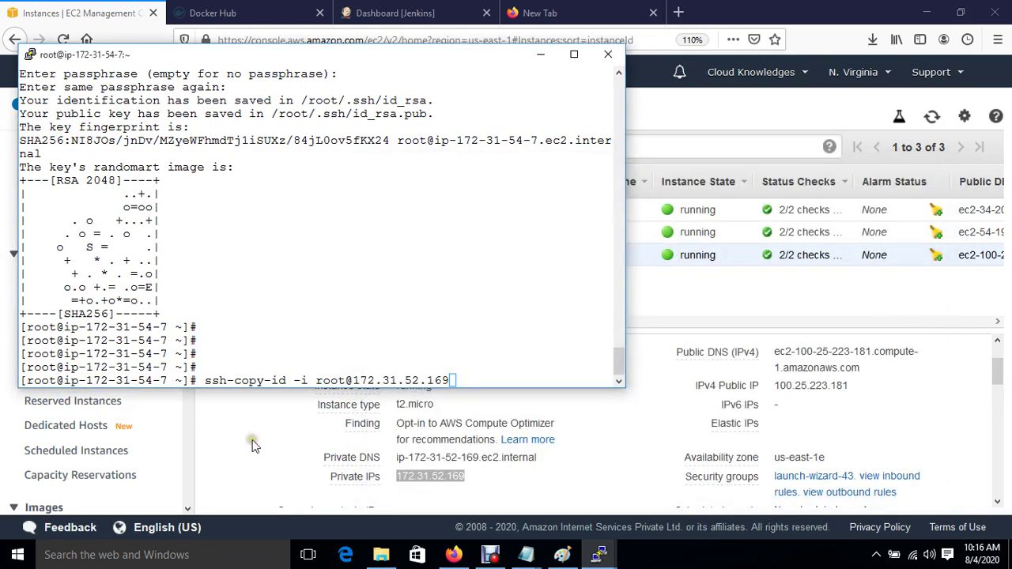
left_click(247, 443)
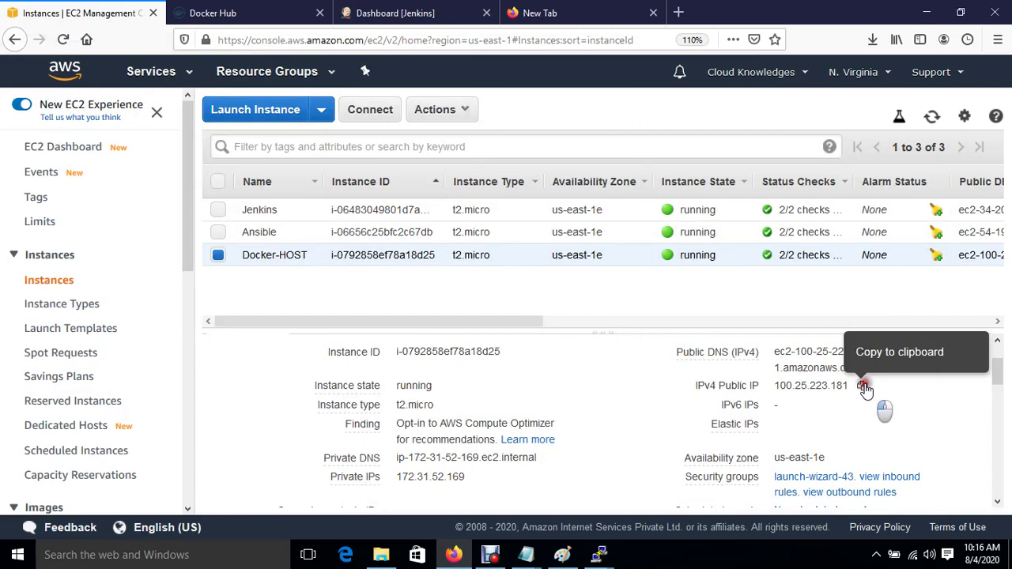
Step: Start a new PuTTY session with the host set to the copied public IP 100.25.223.181
left_click(863, 387)
mouse_move(602, 558)
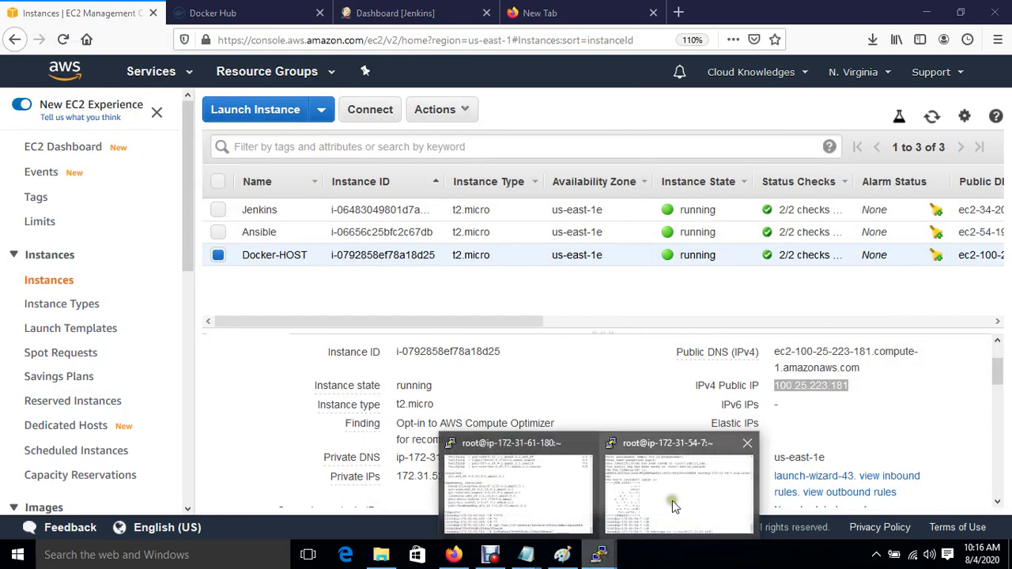
left_click(671, 500)
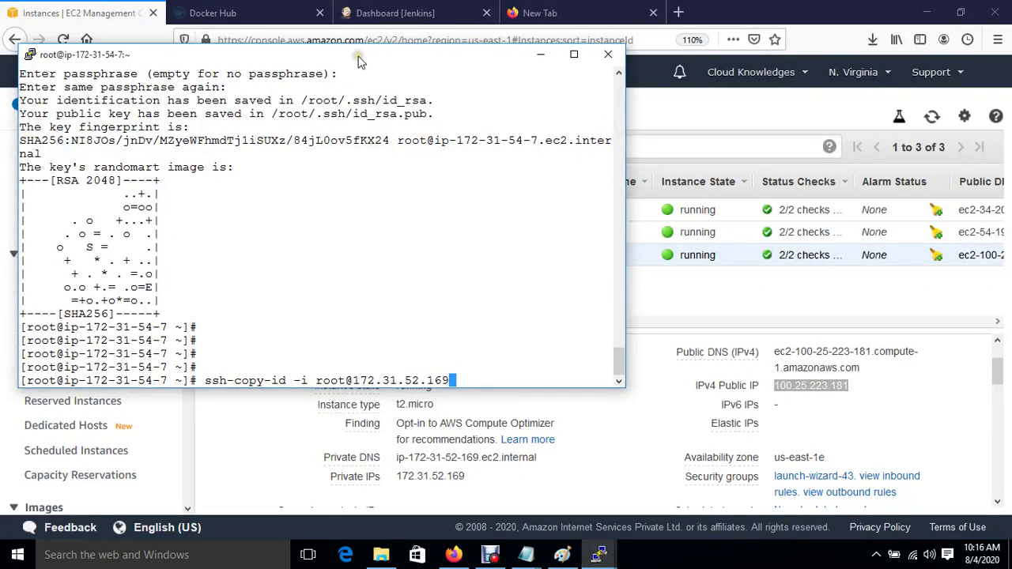
right_click(357, 62)
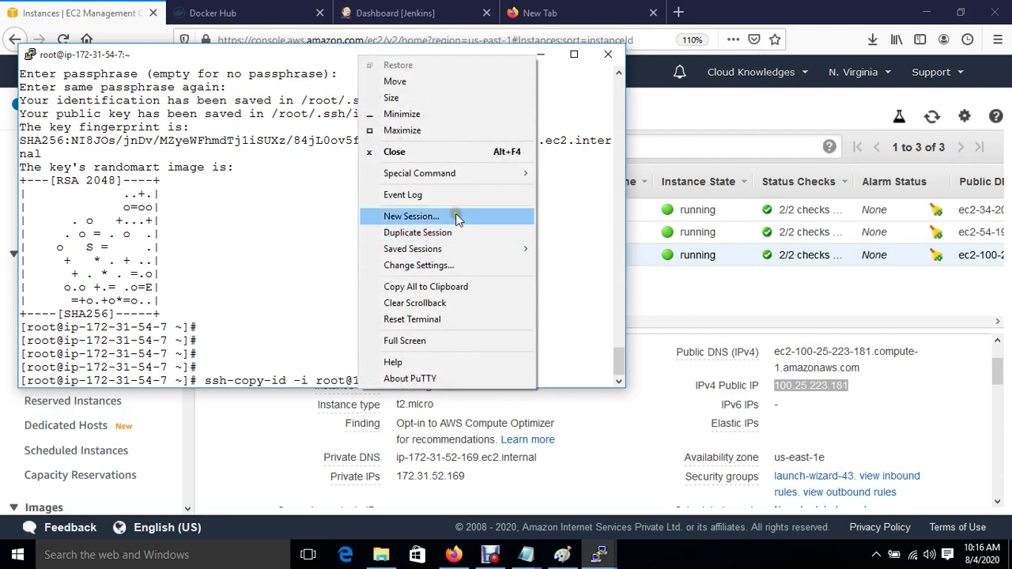
left_click(457, 217)
key("ctrl+v")
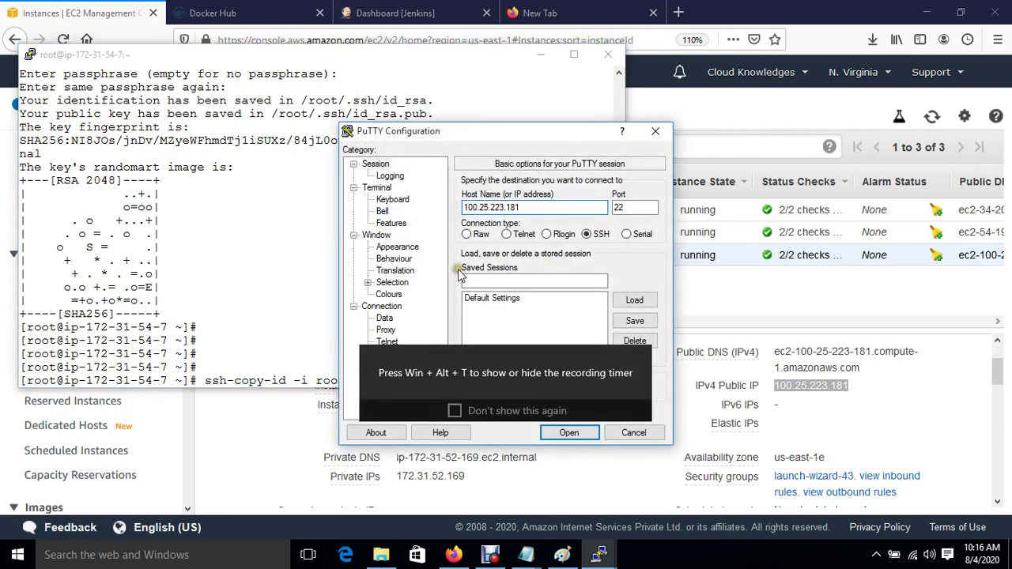
Step: Set the session font to Courier New 12-point and make the terminal use system colours
left_click(400, 249)
left_click(634, 270)
left_click(623, 277)
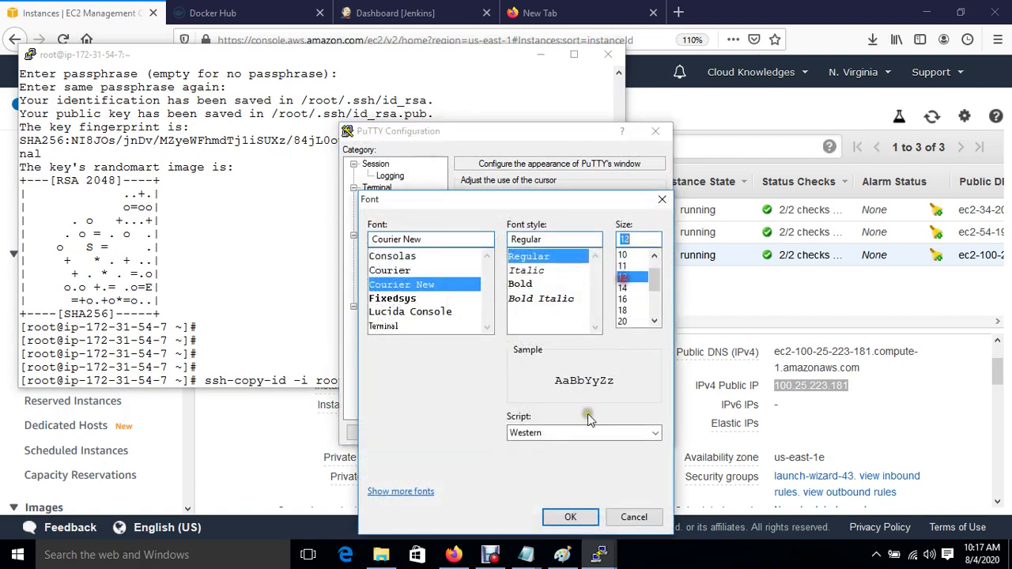
left_click(570, 518)
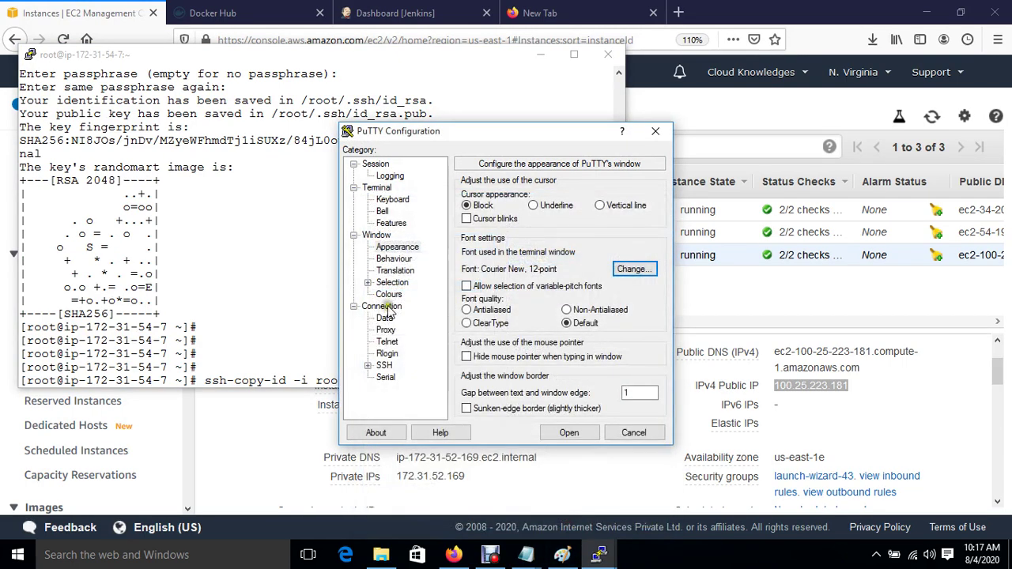
left_click(388, 295)
left_click(510, 339)
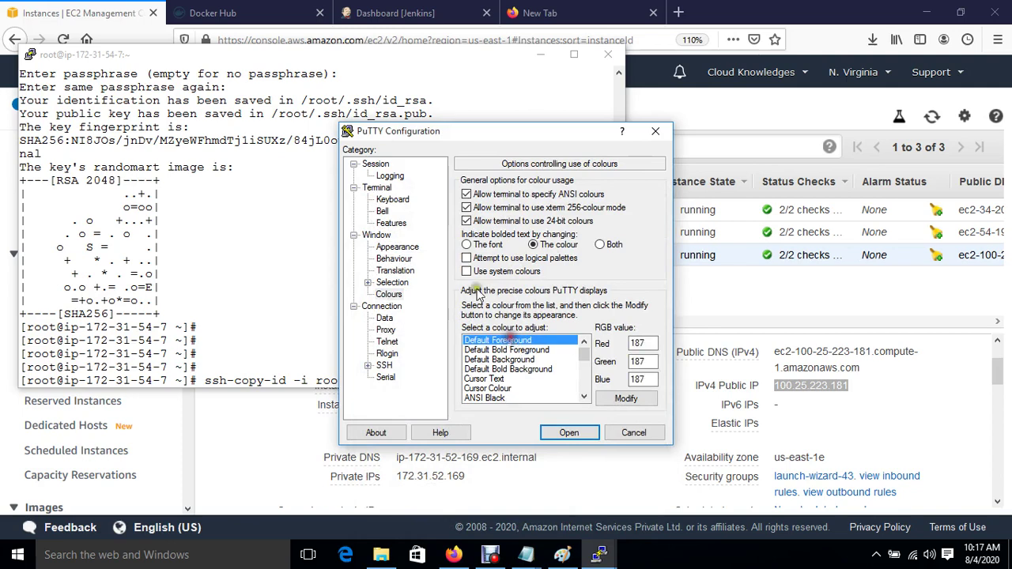
left_click(467, 271)
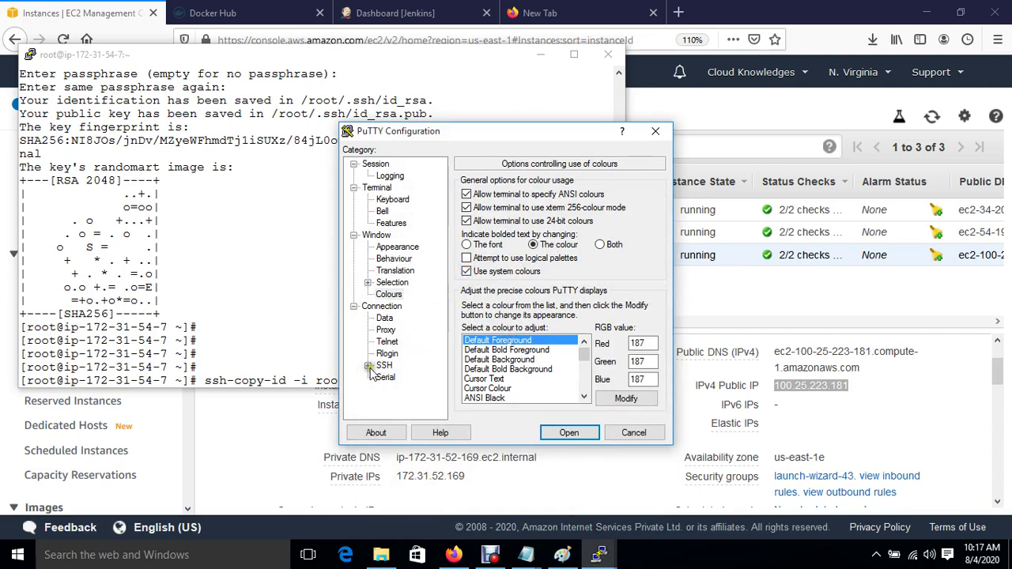
Step: Load the jenkinskey.ppk private key under SSH > Auth
left_click(368, 365)
left_click(397, 353)
left_click(637, 332)
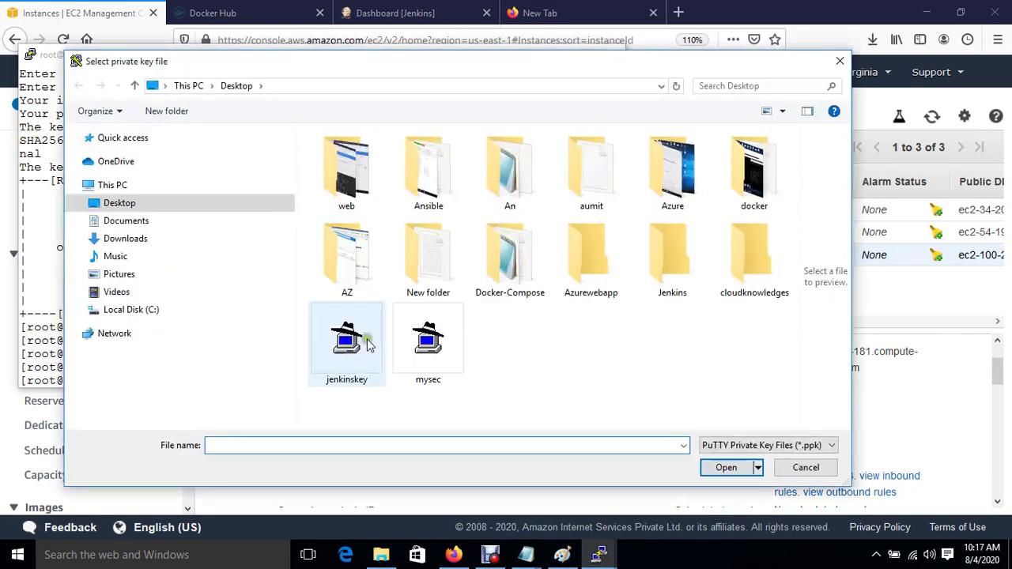
double_click(366, 342)
Step: Connect to 100.25.223.181, trust the server's host key, and log in as ec2-user
left_click(569, 433)
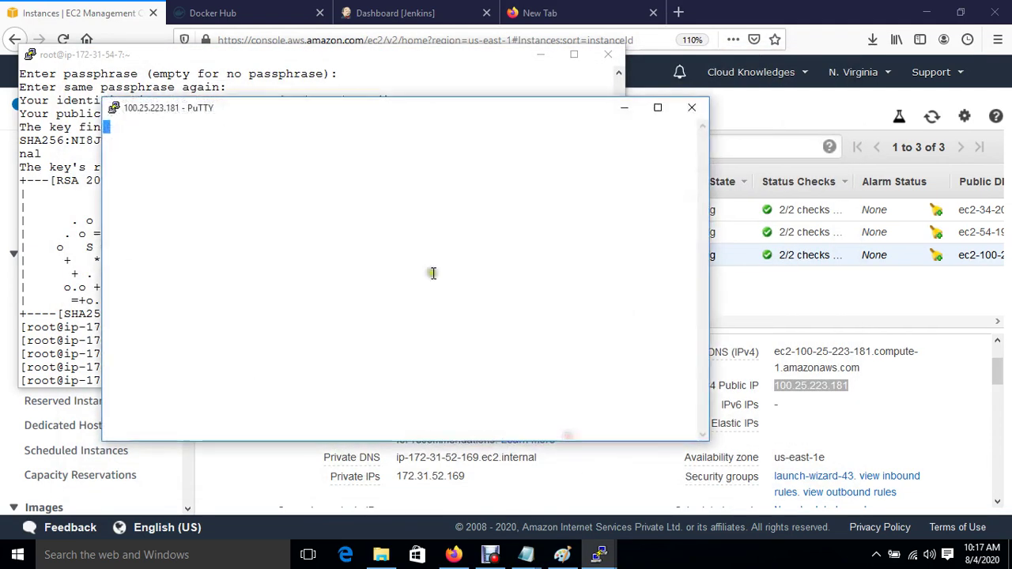
key("Left")
key("Left")
key("Return")
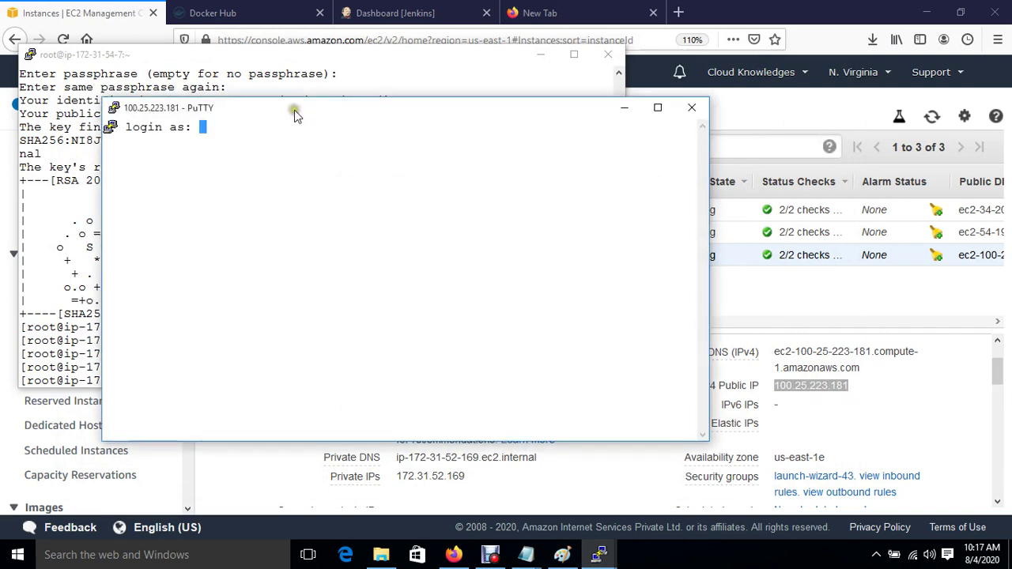
left_click_drag(293, 115, 625, 195)
type("ec2-user")
key("Return")
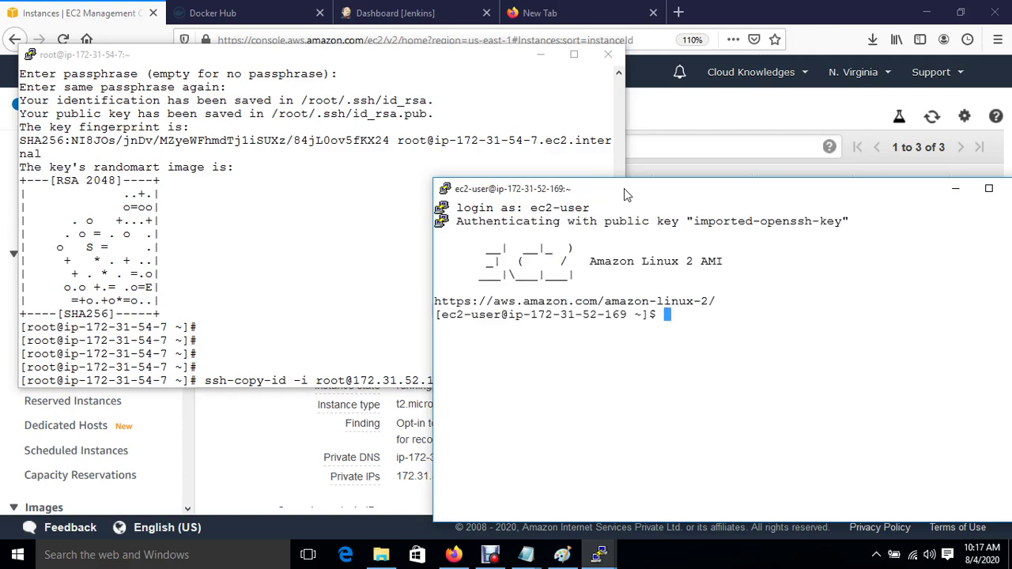
Step: Become root with sudo su, go to root's home directory, and reset the root password
key("Return")
type("sudo su")
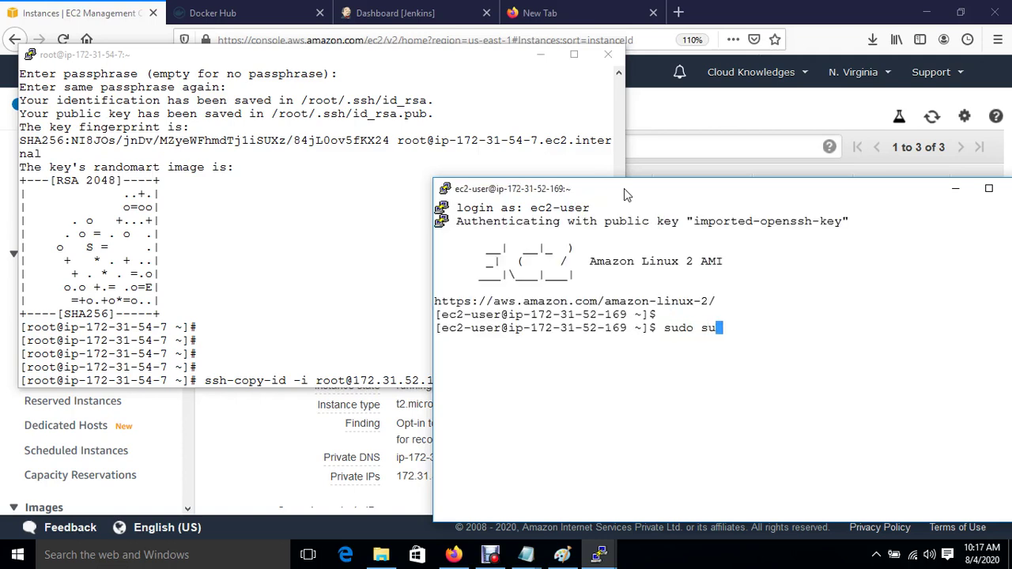
key("Return")
key("Return")
type("cd")
key("Return")
key("ctrl+l")
key("Return")
key("Return")
key("Return")
type("passwd")
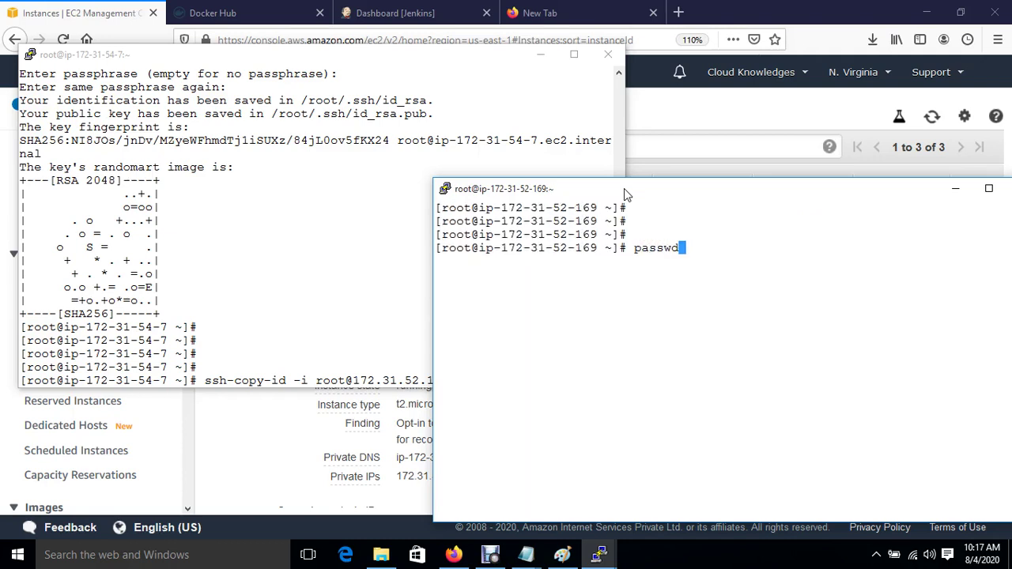
key("Return")
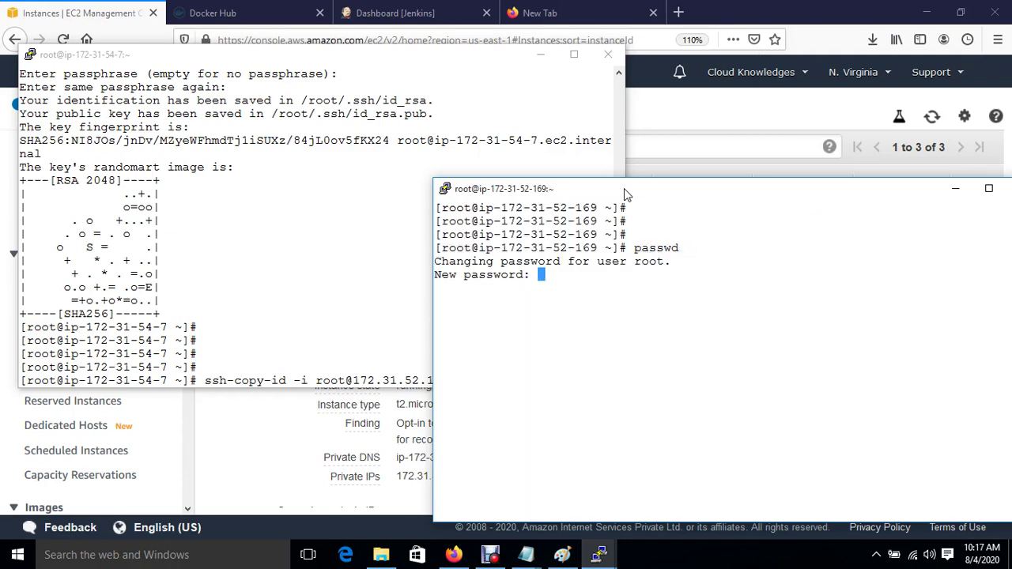
key("Return")
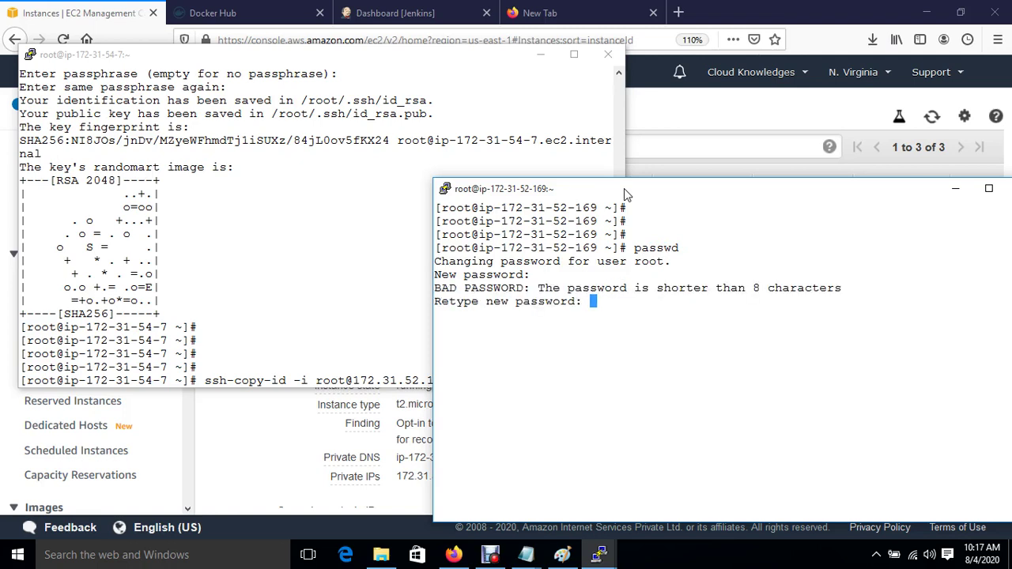
key("Return")
key("Return")
Step: Open /etc/ssh/sshd_config in vim and uncomment the PermitRootLogin yes line
type("vi")
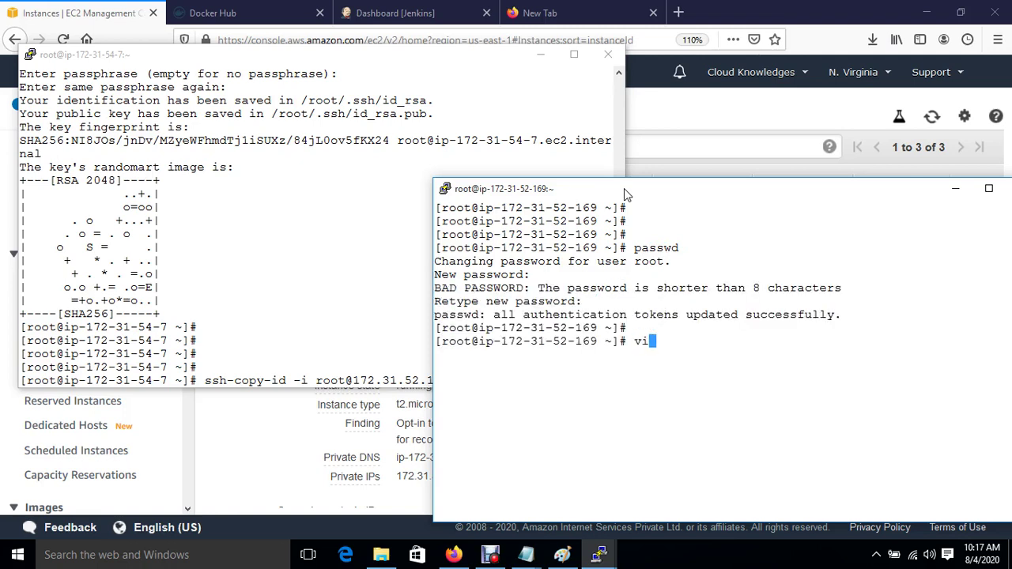
type("m /etc/")
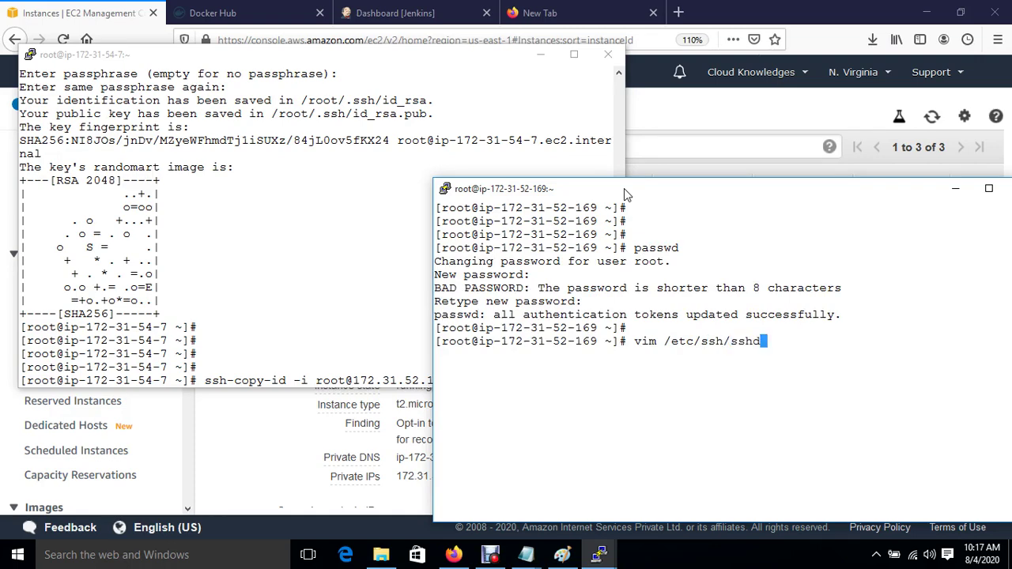
type("ssh/sshd")
key("Tab")
key("Return")
key("Down")
key("Down")
key("Down")
key("Down")
key("Down")
key("Down")
key("Down")
key("Down")
key("Down")
key("Down")
key("Down")
key("Down")
key("Down")
key("Down")
key("Down")
key("Down")
key("Down")
key("Down")
key("Down")
key("Down")
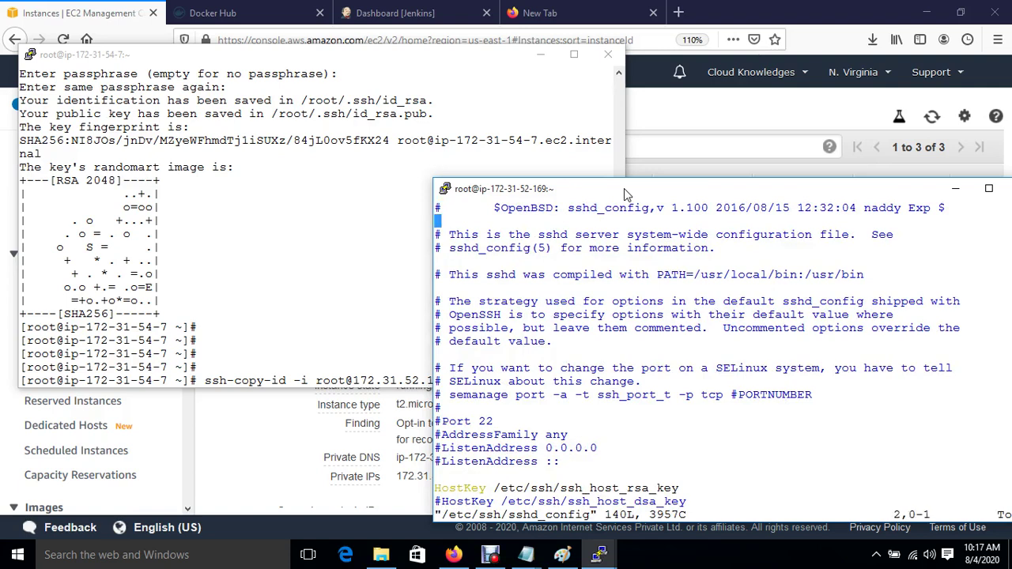
key("Up")
key("Up")
key("Up")
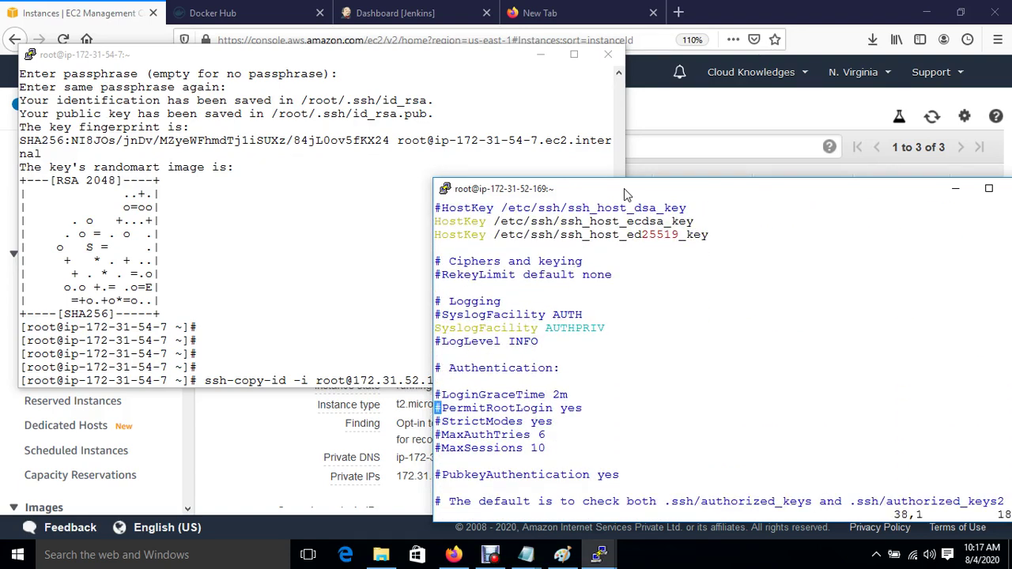
key("Down")
key("i")
key("BackSpace")
Step: Set PasswordAuthentication to yes and save sshd_config with :wq
key("Down")
key("Down")
key("Down")
key("Down")
key("Down")
key("Down")
key("Down")
key("Down")
key("Down")
key("Down")
key("Down")
key("Down")
key("Down")
key("Down")
key("Down")
key("Down")
key("Down")
key("Down")
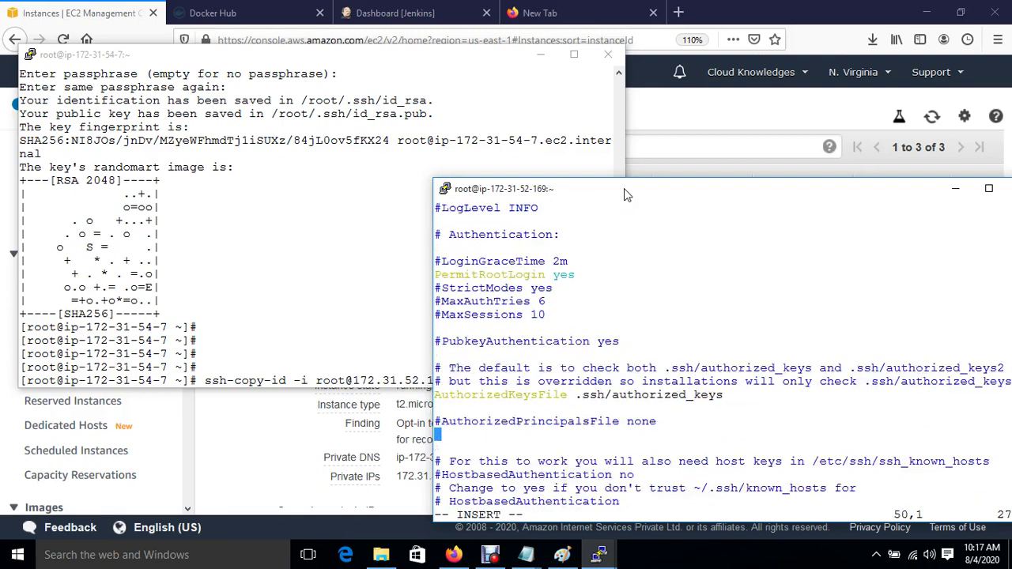
key("Down")
key("Down")
key("Down")
key("Down")
key("Down")
key("Down")
key("Down")
key("Down")
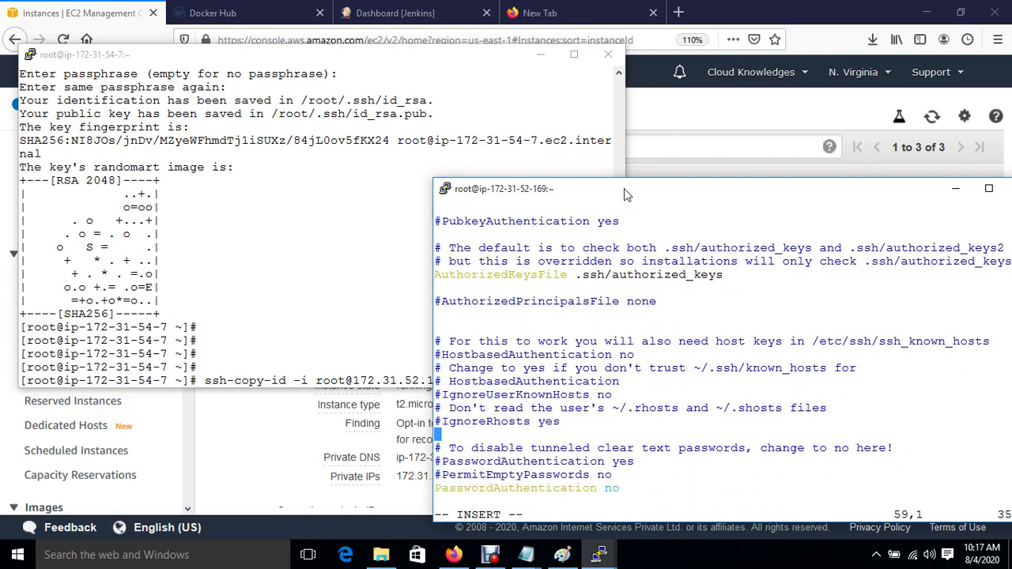
key("Right")
key("Right")
key("Right")
key("Right")
key("Right")
key("Right")
key("Right")
key("Right")
key("Right")
key("Right")
key("Right")
key("Right")
key("Right")
key("Right")
key("Right")
key("Right")
key("Right")
key("Right")
key("Right")
key("Right")
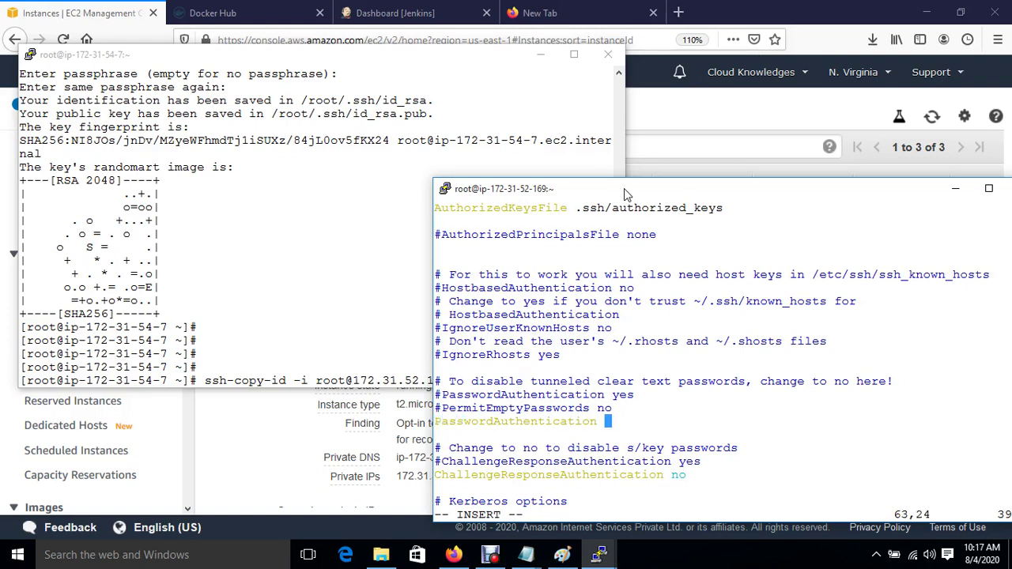
type("yes")
key("Escape")
type(":wq")
key("Return")
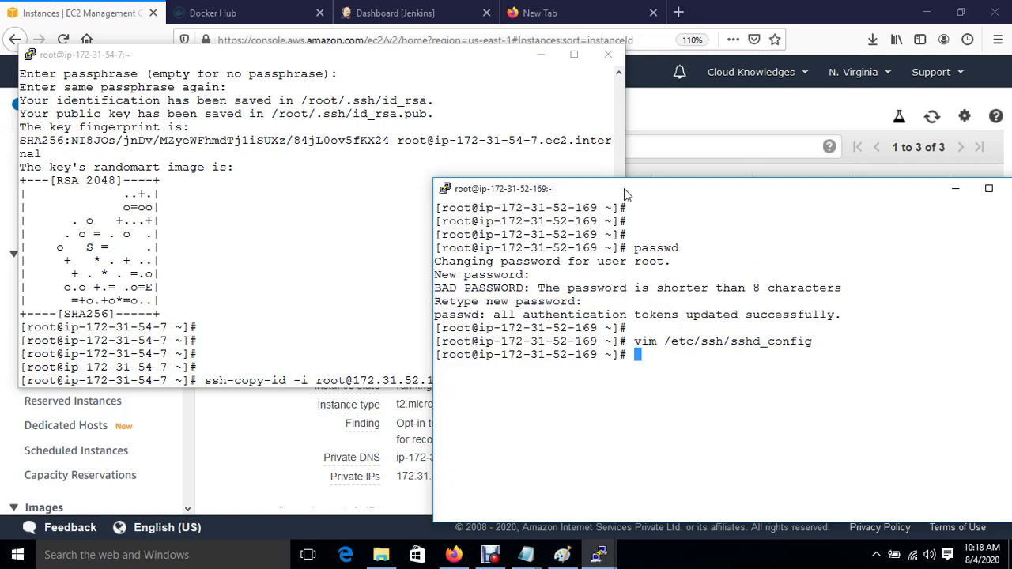
Step: Restart the SSH service with systemctl restart sshd
type("systemctl ")
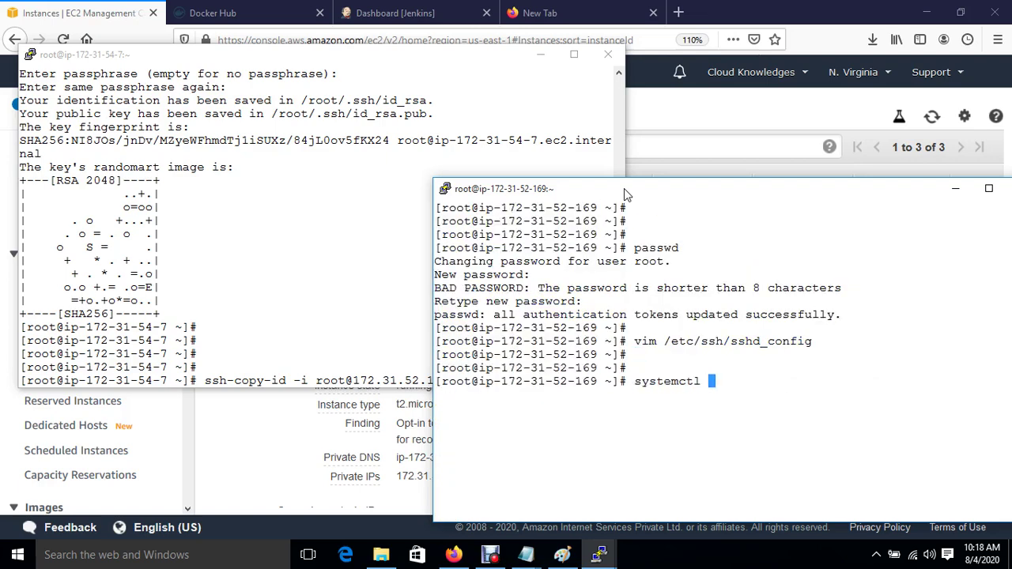
type("restart sshd")
key("Return")
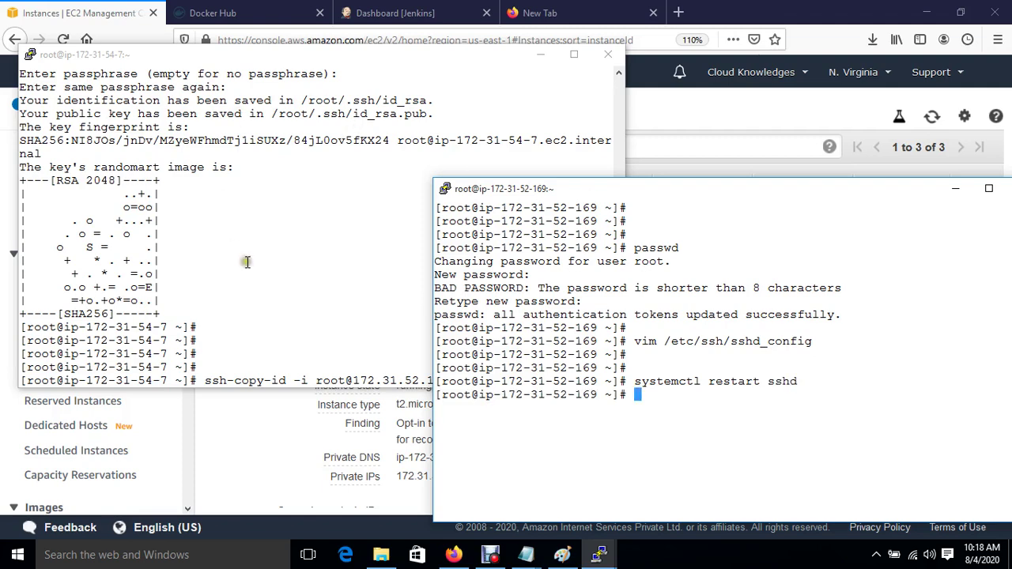
left_click(247, 262)
key("Return")
type("yes")
key("Return")
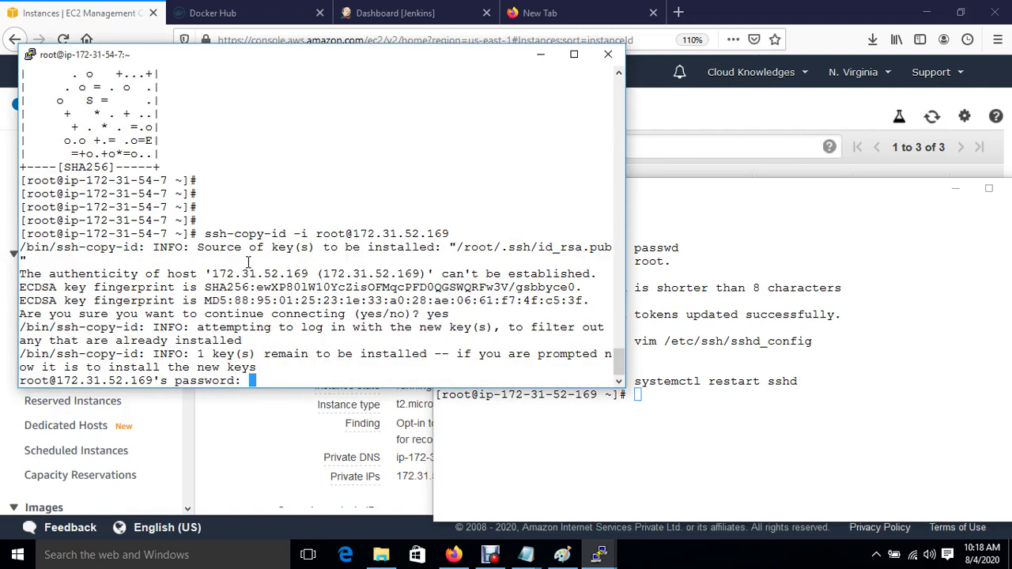
key("Return")
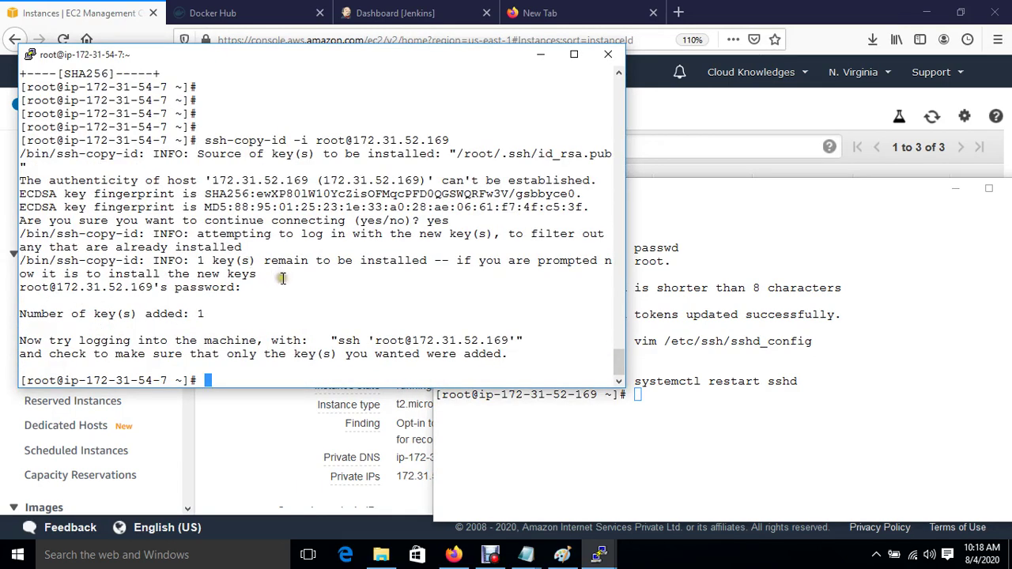
left_click(562, 556)
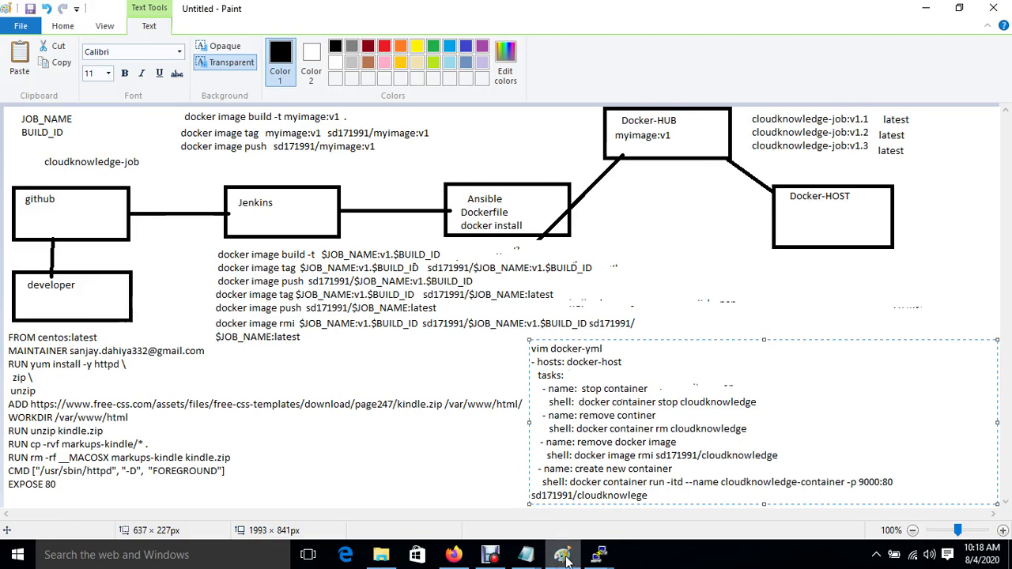
Step: Bring the ip-172-31-54-7 terminal forward, then return to Paint so the docker-yml text is committed
mouse_move(609, 558)
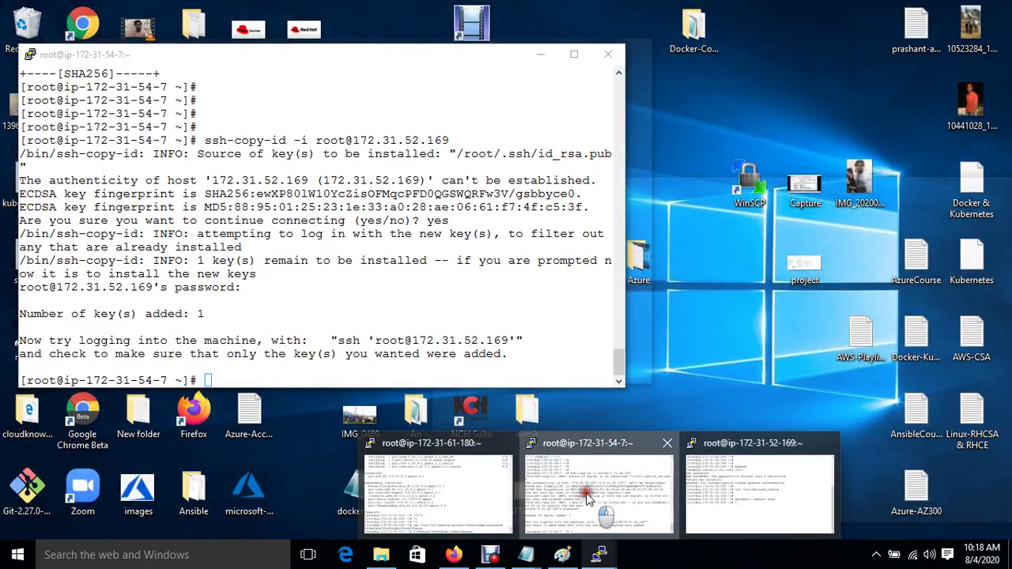
left_click(586, 491)
left_click(478, 450)
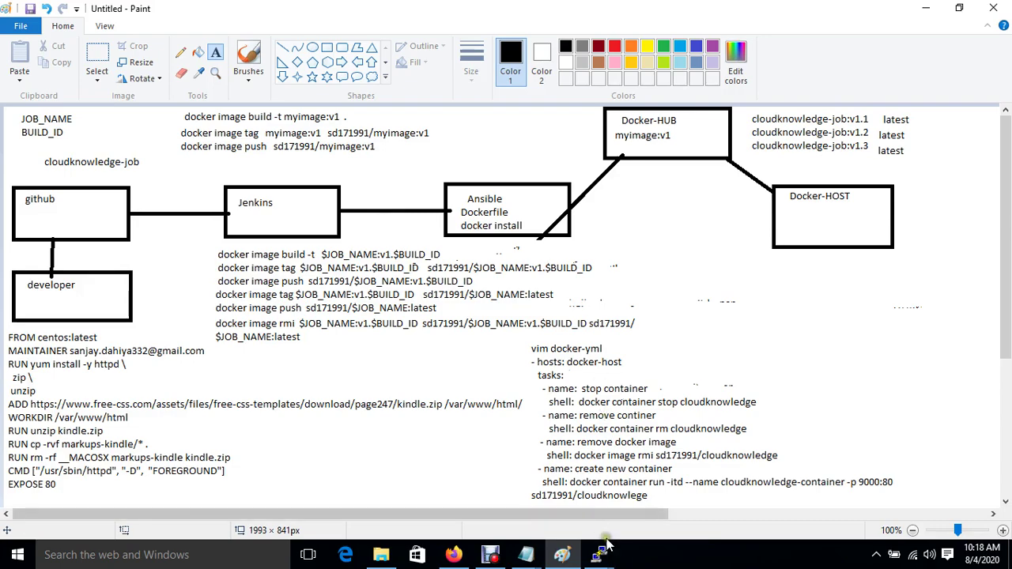
Step: Install Docker on ip-172-31-54-7 with yum install docker, approving the packages with y
mouse_move(601, 555)
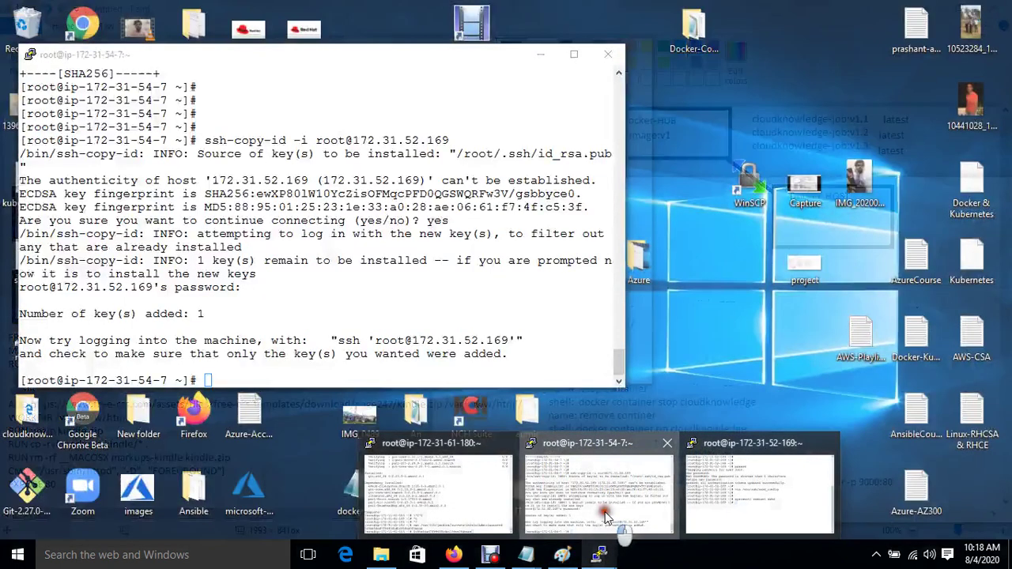
left_click(606, 517)
type("yu")
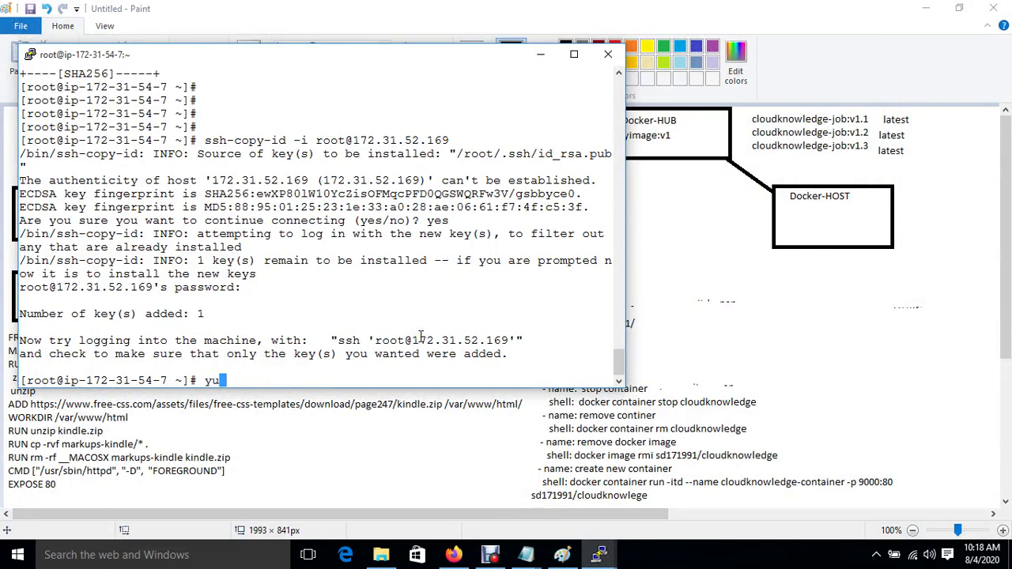
type("m install docker")
key("Return")
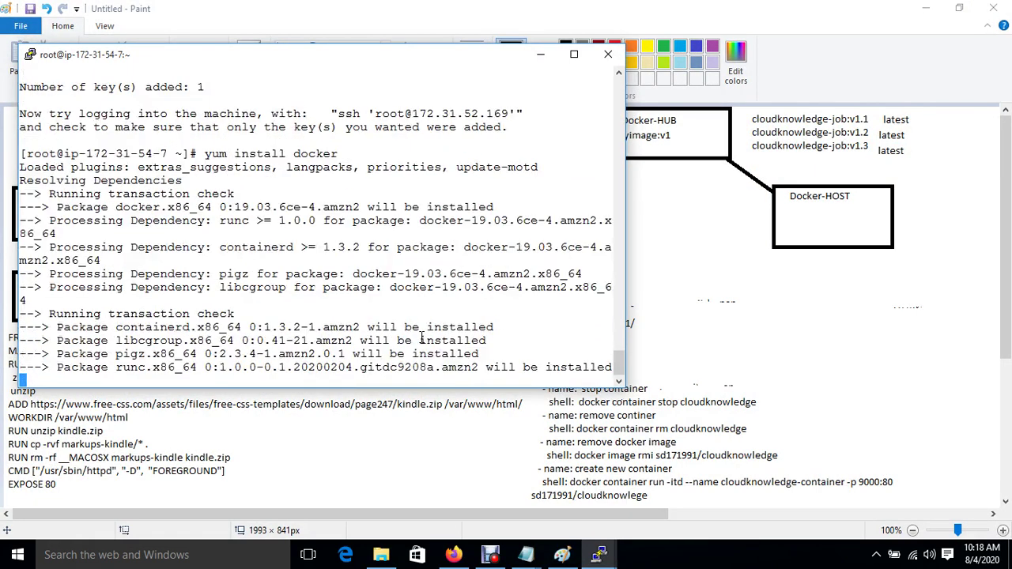
type("y")
key("Return")
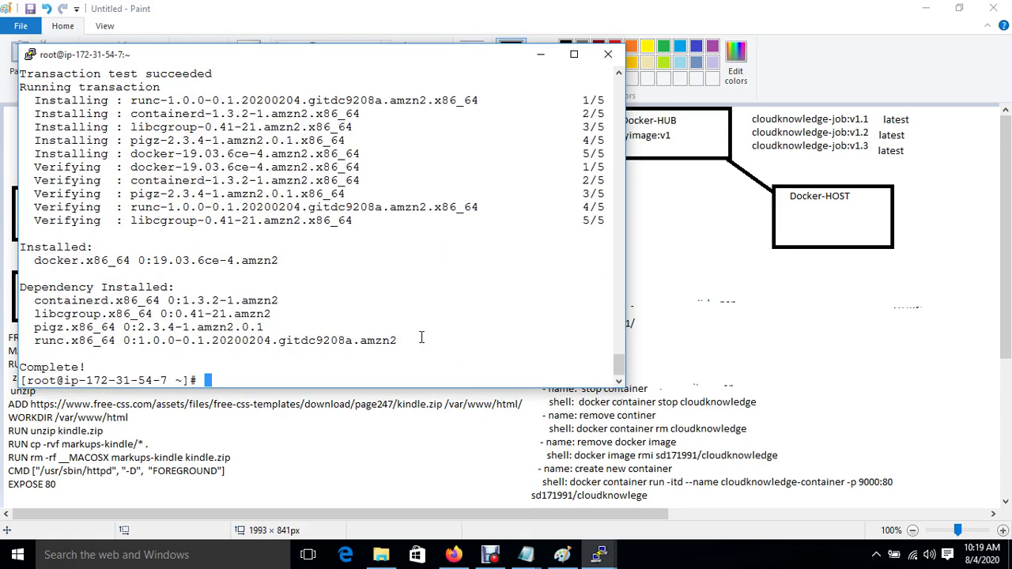
key("Return")
key("Return")
key("Return")
Step: Start the docker service and enable it at boot with systemctl
type("systemctl start docker")
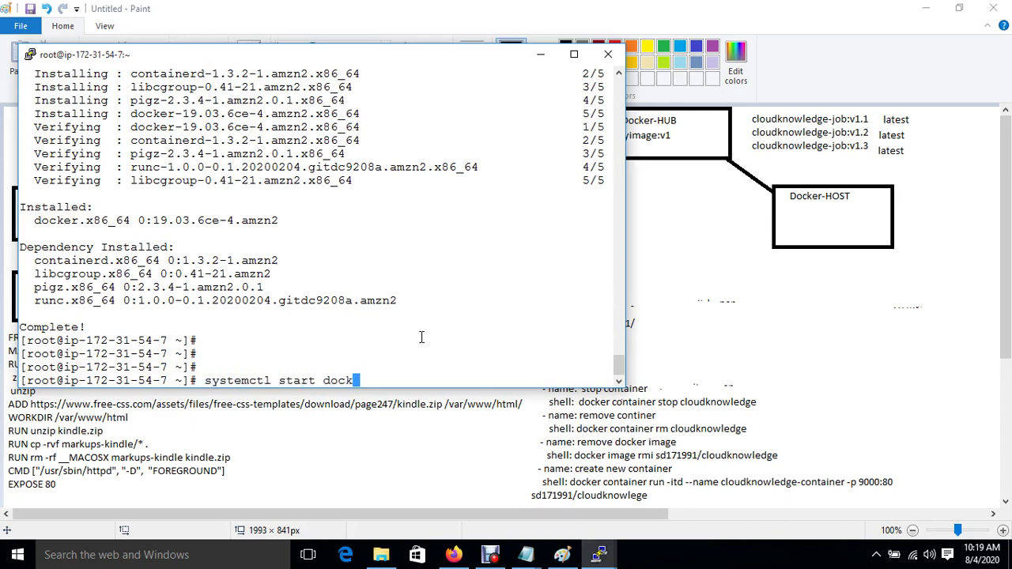
key("Return")
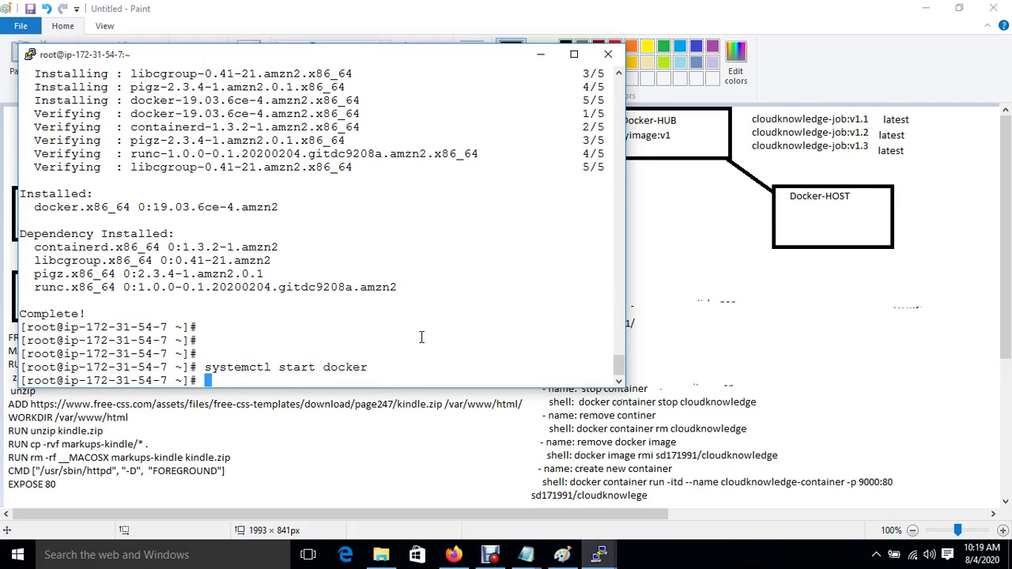
key("Return")
type("systemctl enable docker")
key("Return")
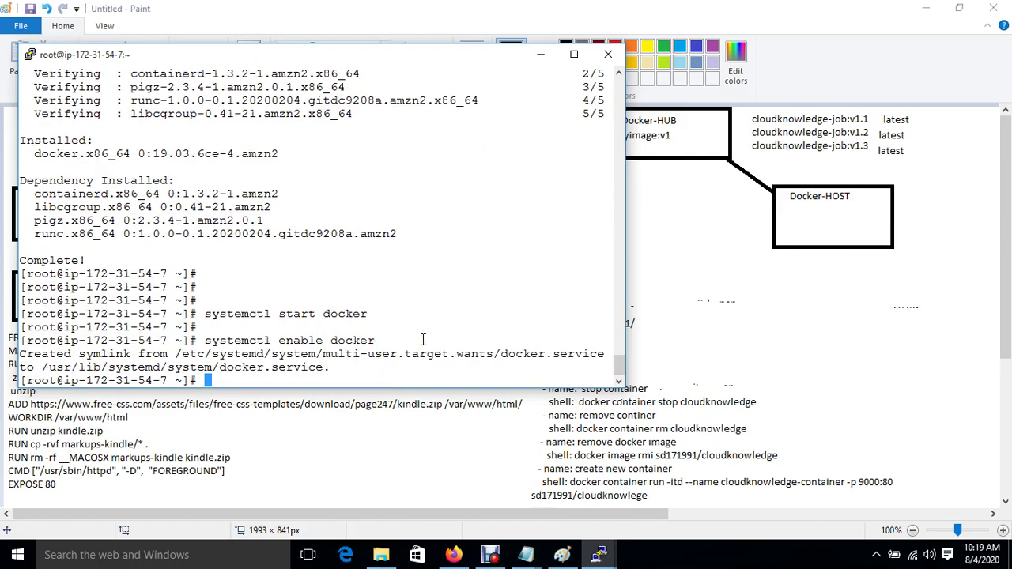
key("Return")
key("Return")
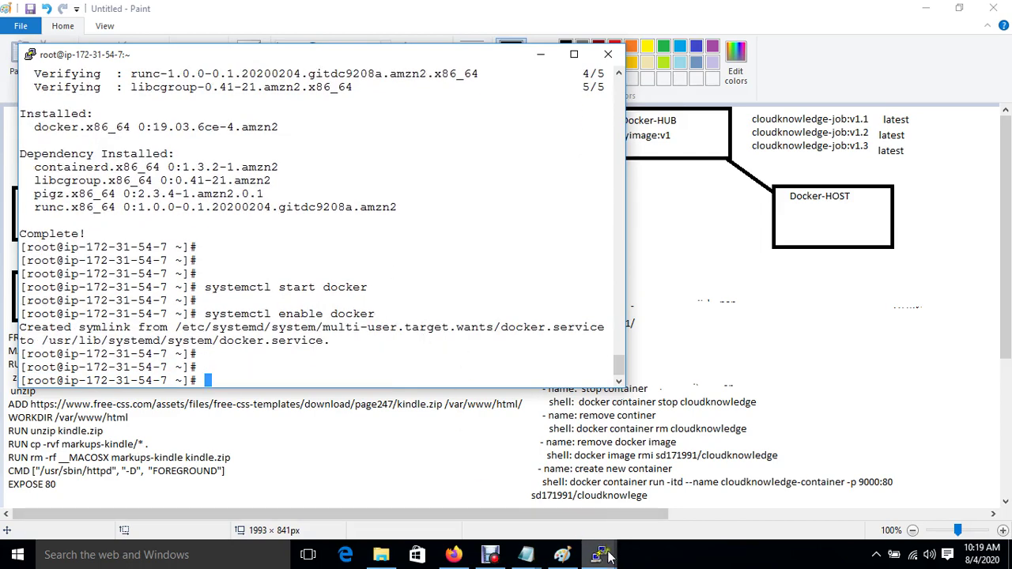
mouse_move(609, 558)
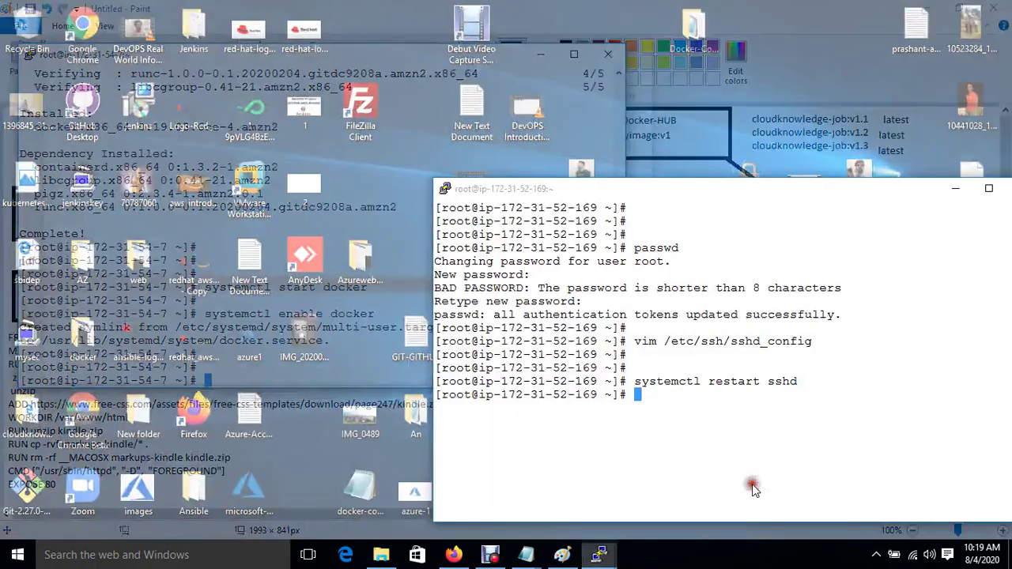
left_click(752, 484)
type("yum install ")
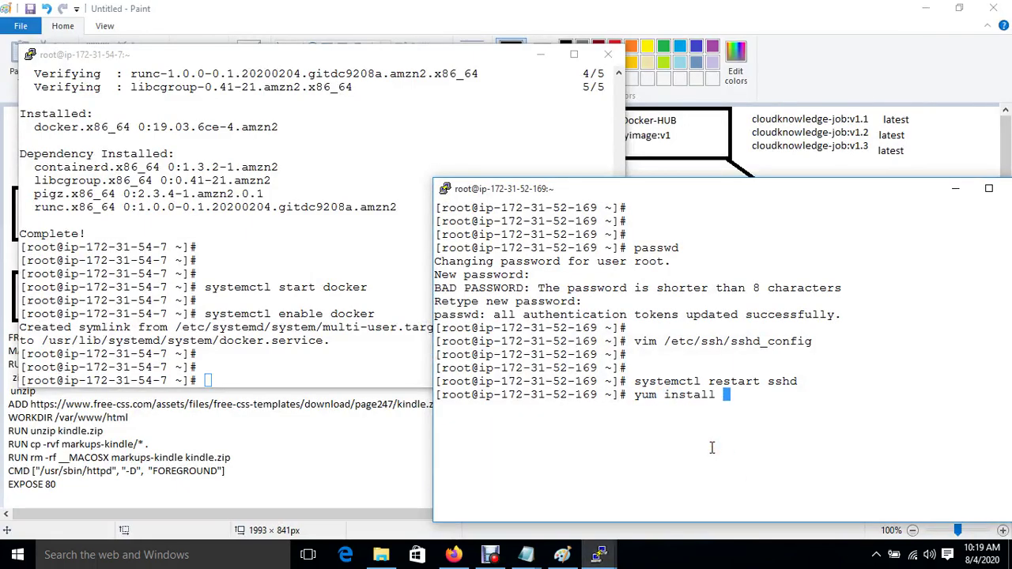
type("docker")
key("Return")
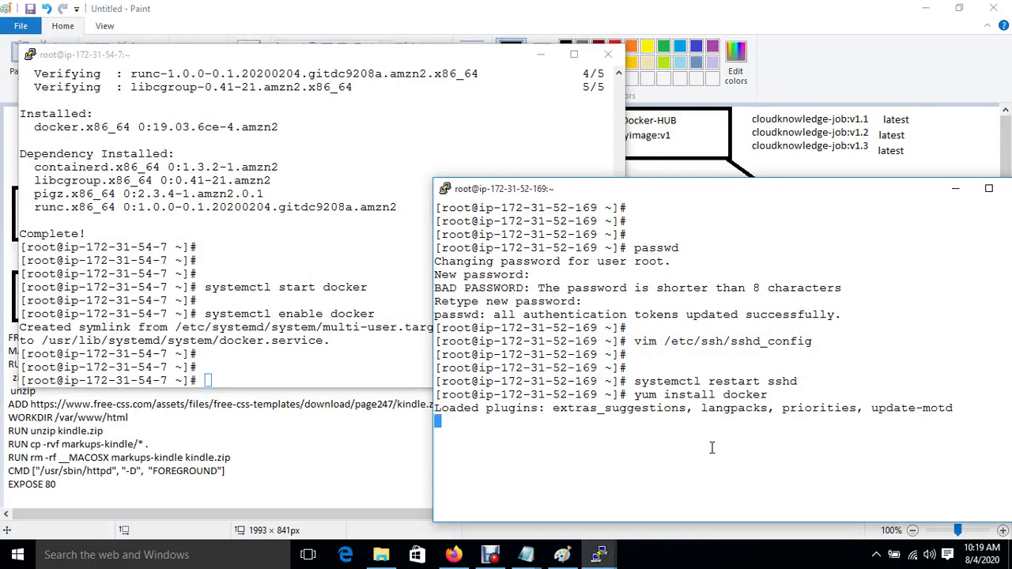
type("y")
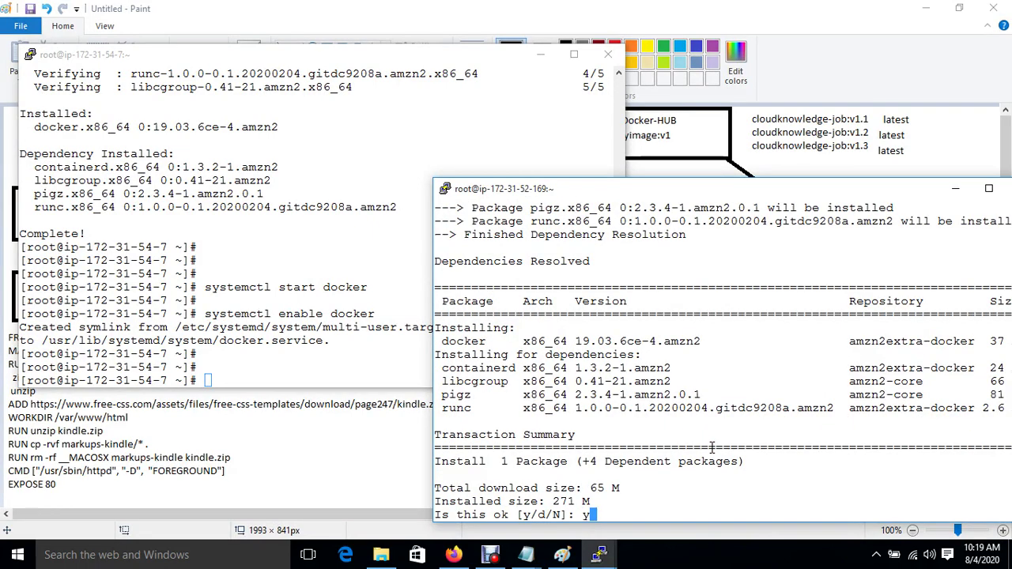
key("Return")
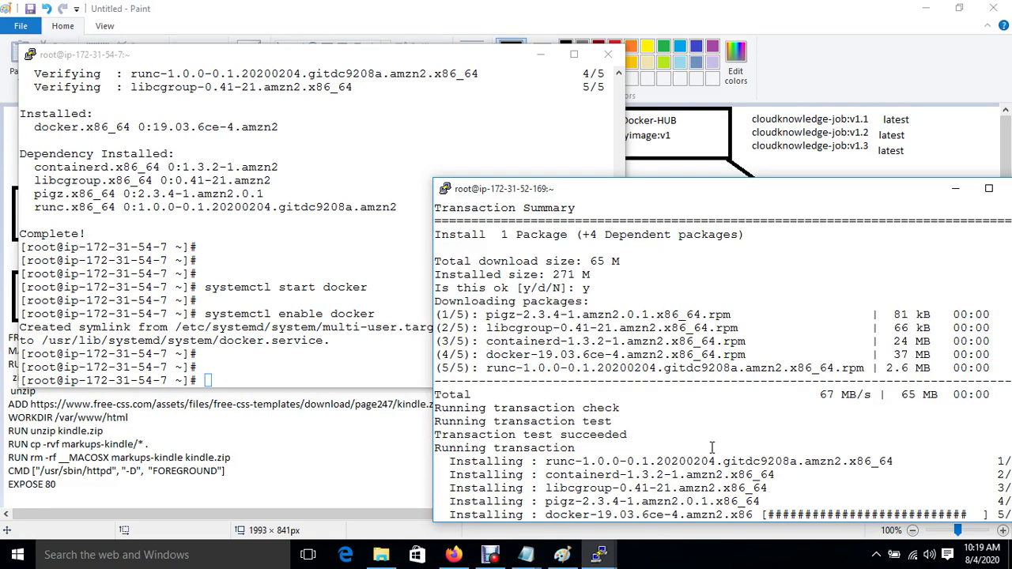
key("Return")
key("Return")
Step: Start and enable the docker service with systemctl, then clear the screen
type("systemctl start docker")
key("Return")
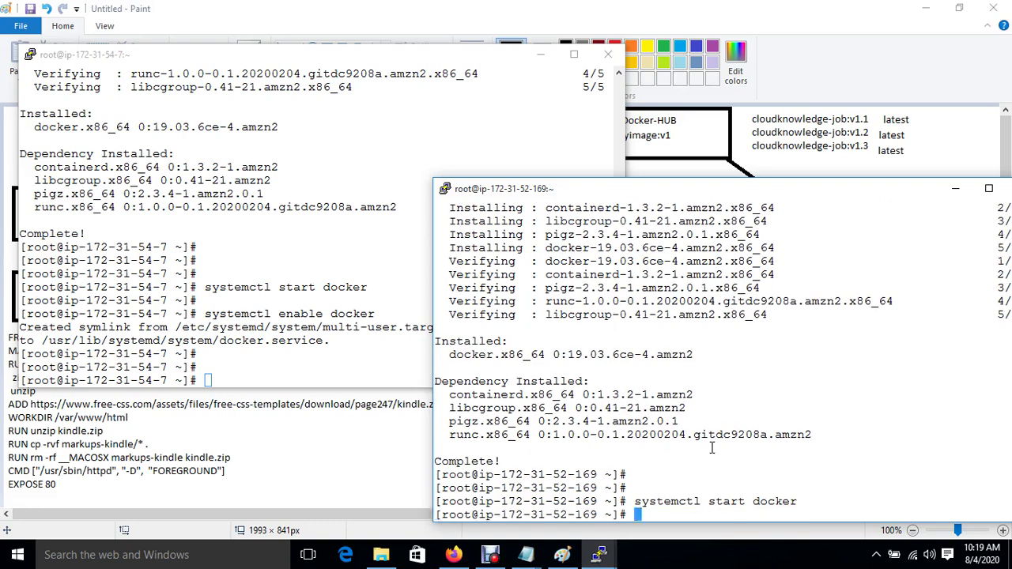
key("Return")
type("system")
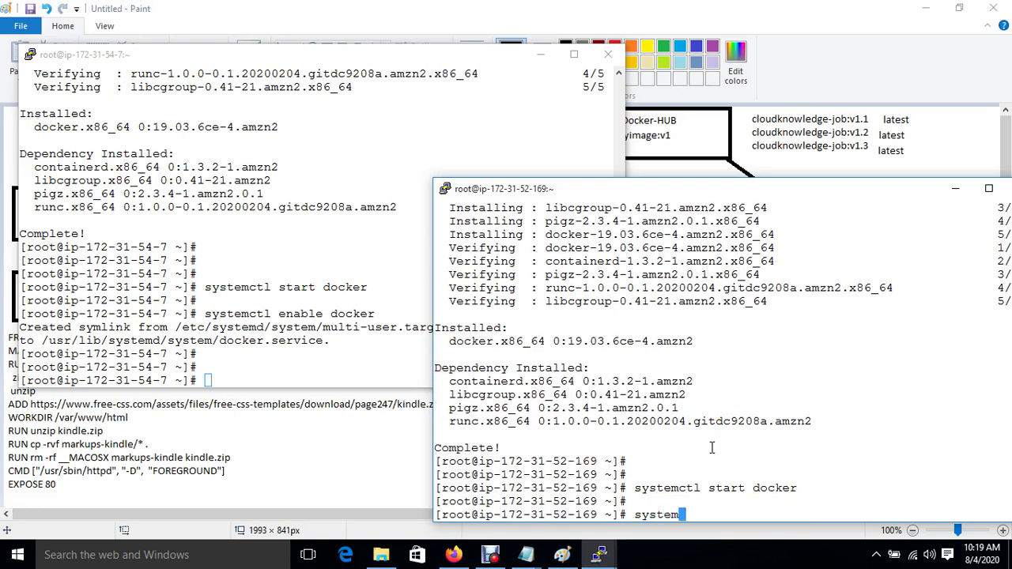
type("ctl enable docker")
key("Return")
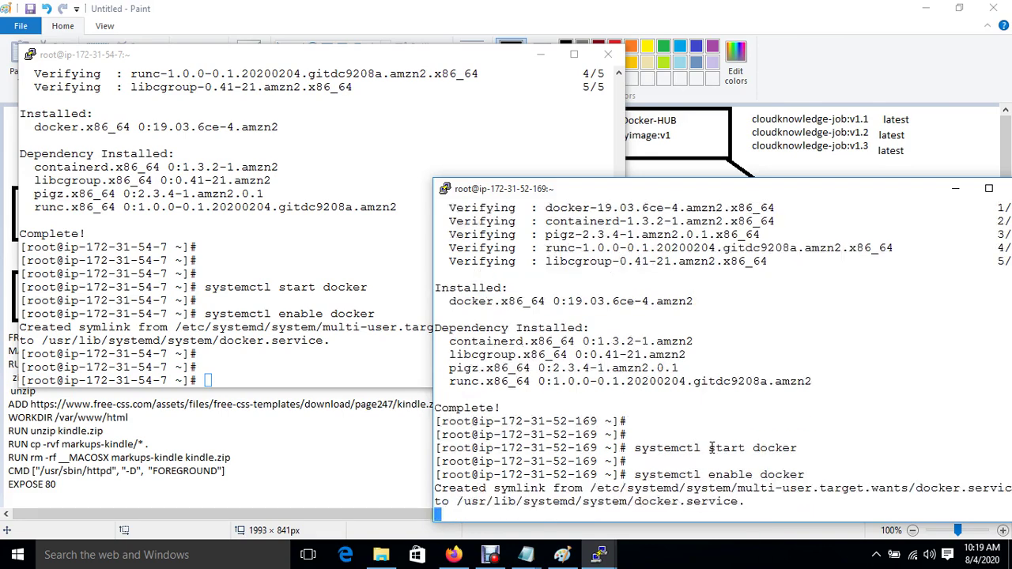
key("Return")
key("ctrl+l")
key("Return")
key("Return")
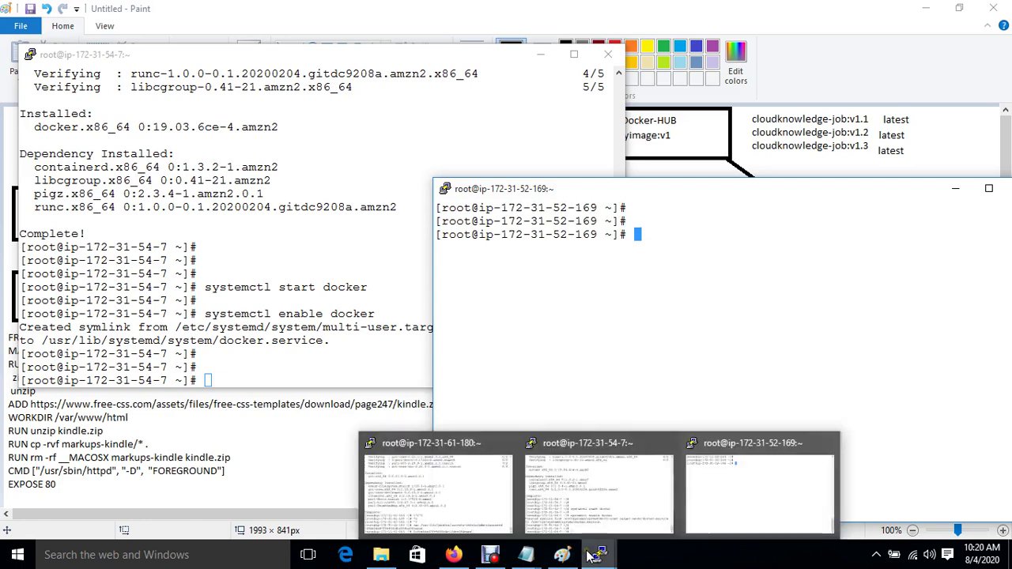
left_click(412, 497)
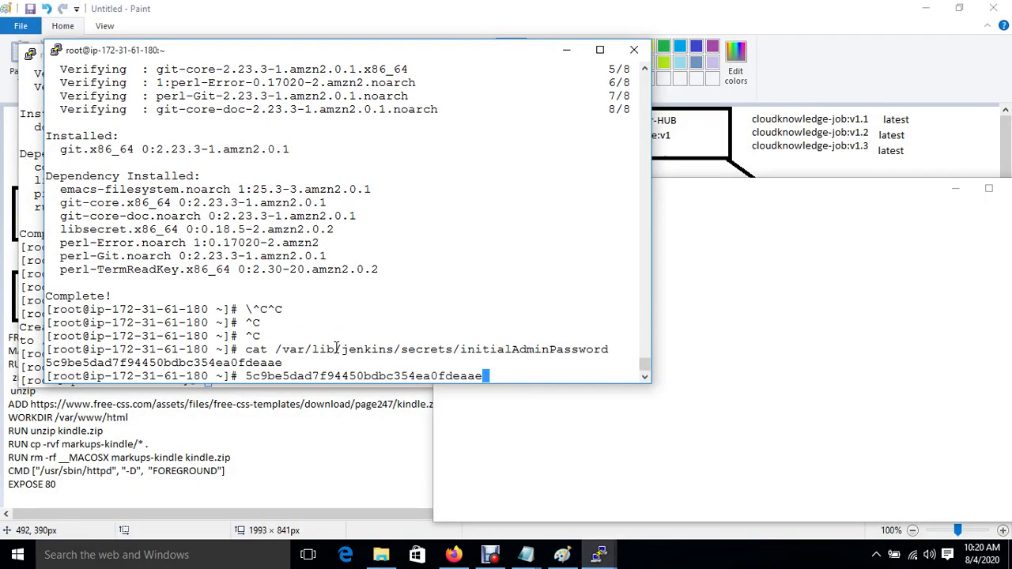
Step: Generate an RSA key pair in /root/.ssh with ssh-keygen, accepting the default file and empty passphrase
key("ctrl+c")
key("Return")
key("Return")
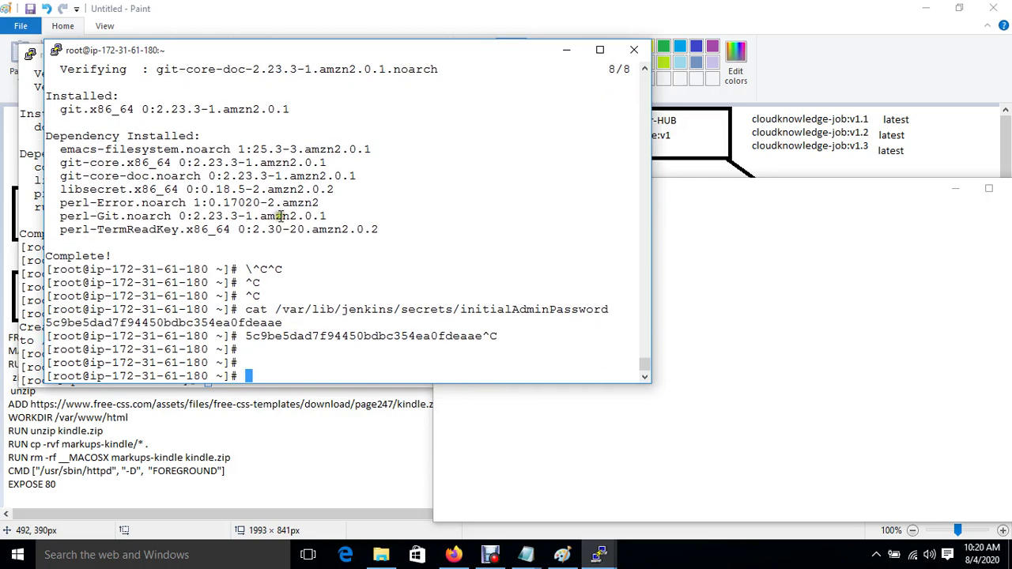
type("ssh-keygen")
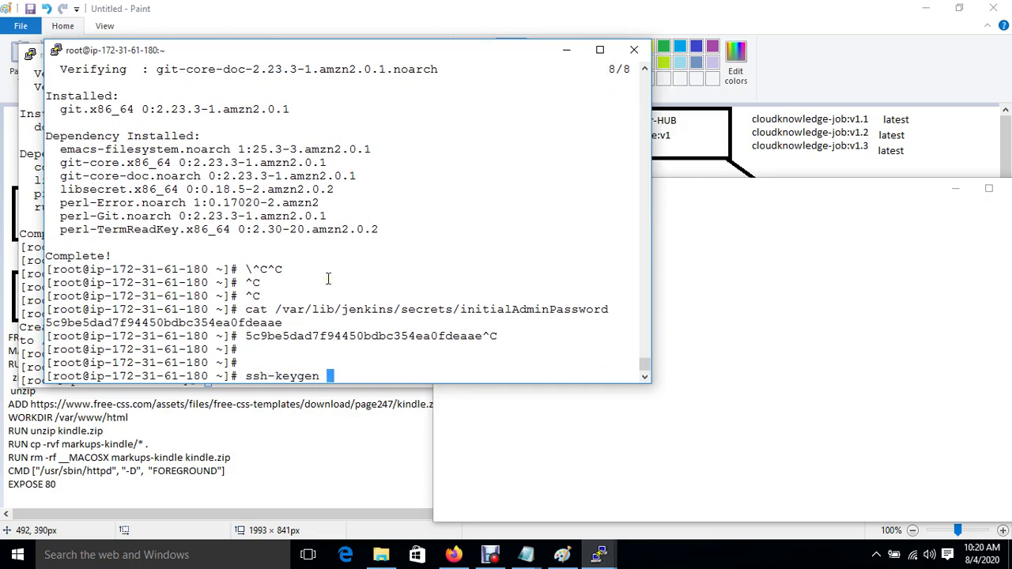
key("Return")
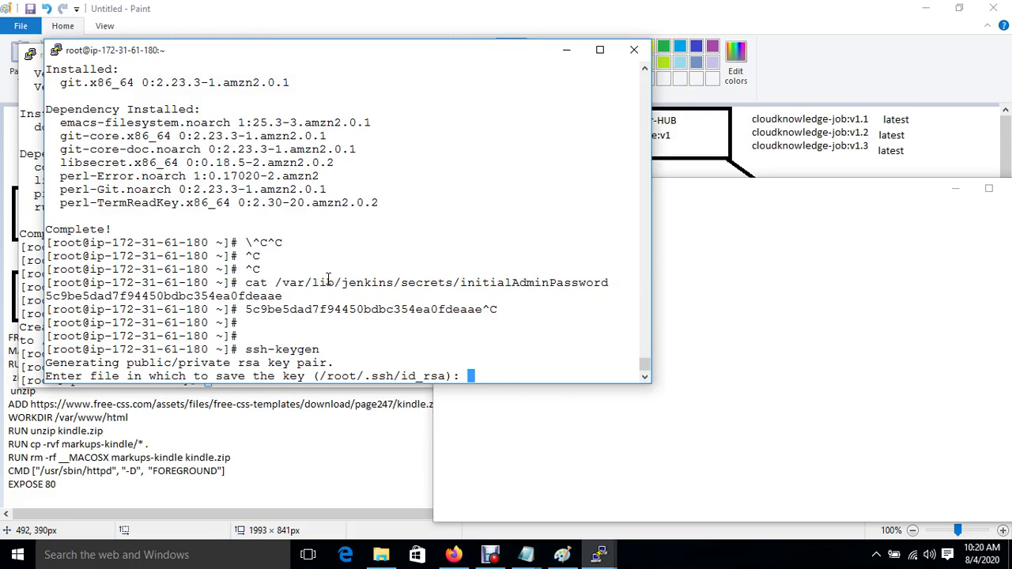
key("Return")
key("Return")
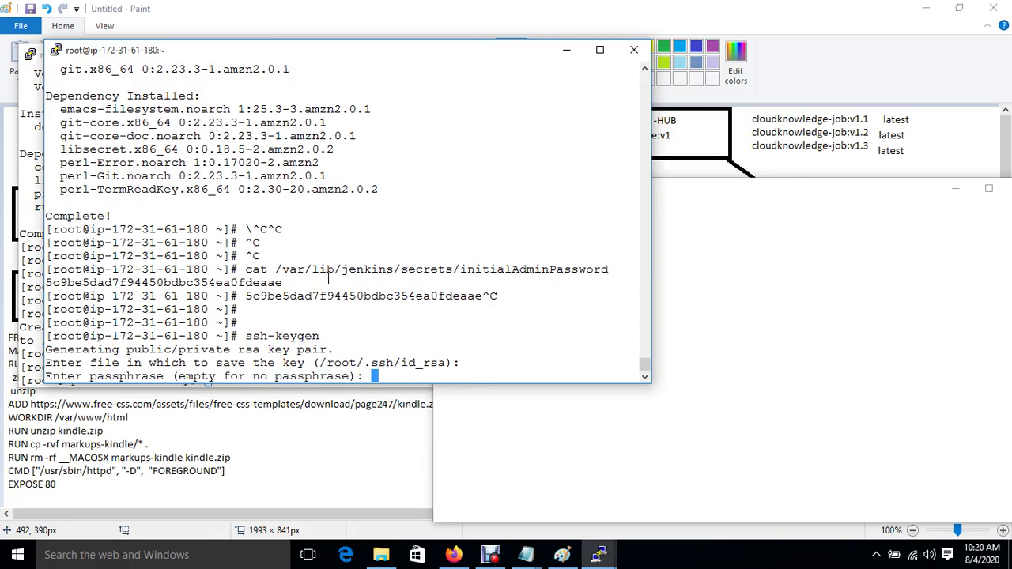
key("Return")
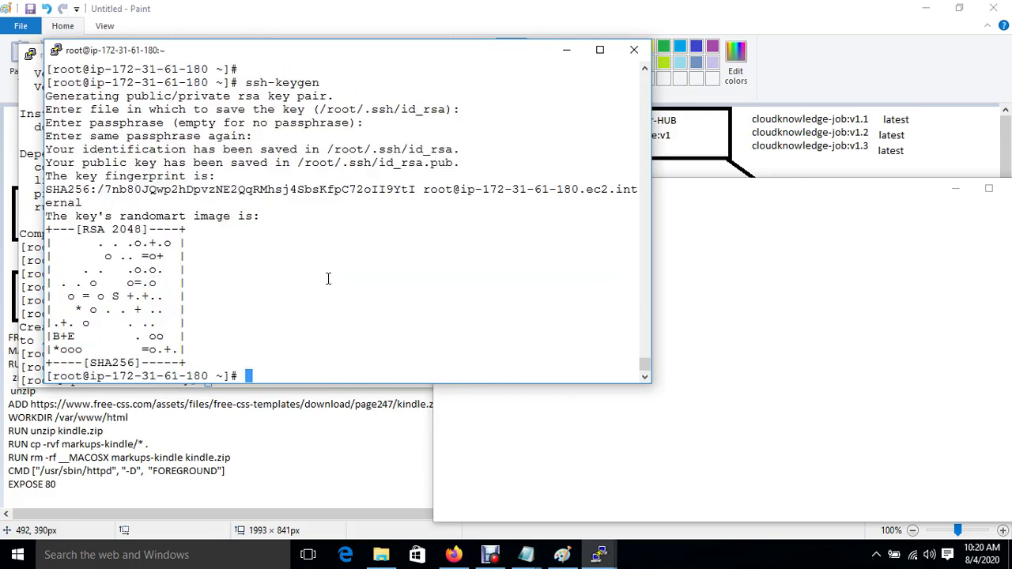
key("Return")
key("Return")
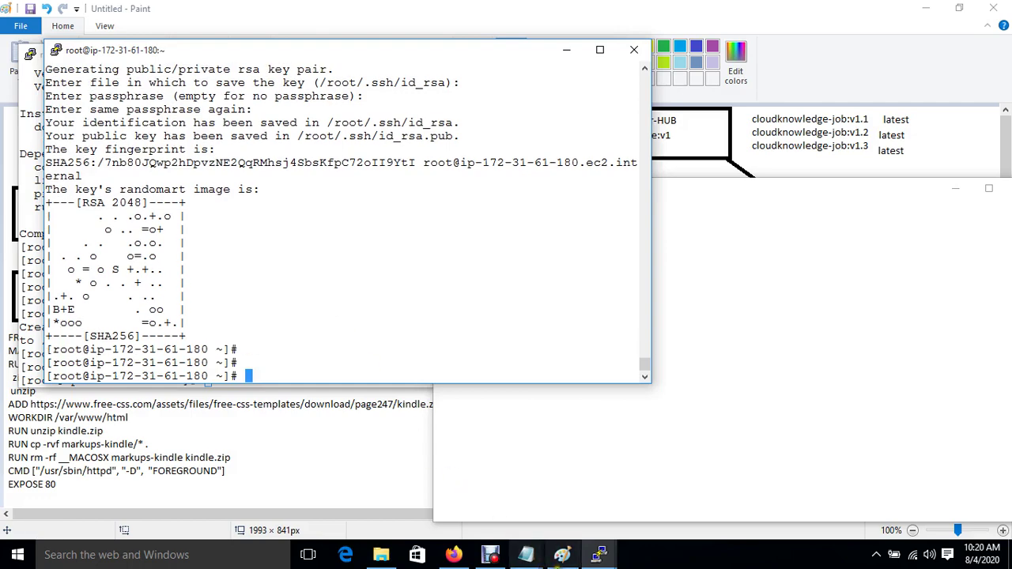
Step: Reset the root password on the ip-172-31-54-7 server with passwd
mouse_move(592, 559)
left_click(553, 484)
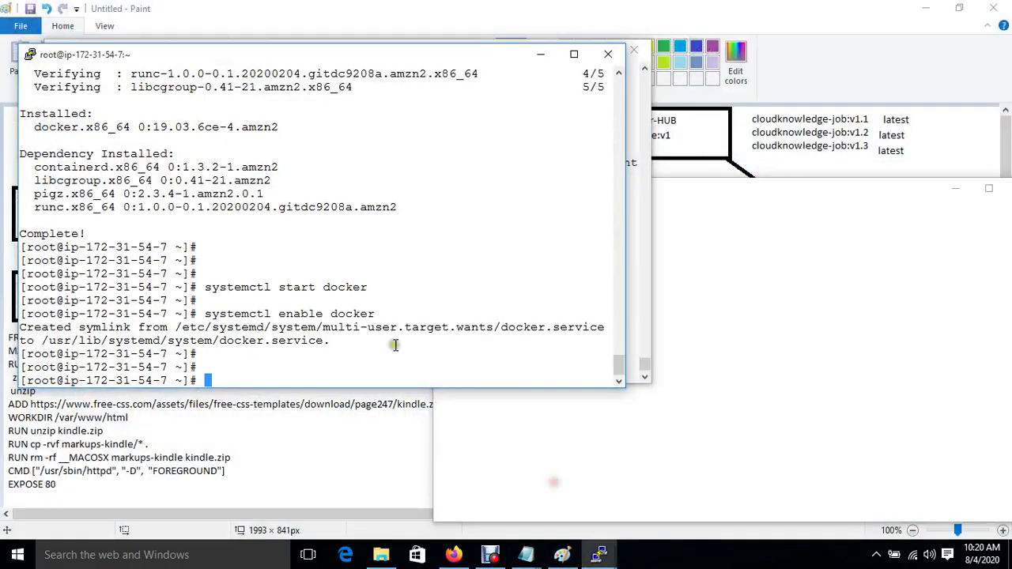
key("Return")
type("passwd")
key("Return")
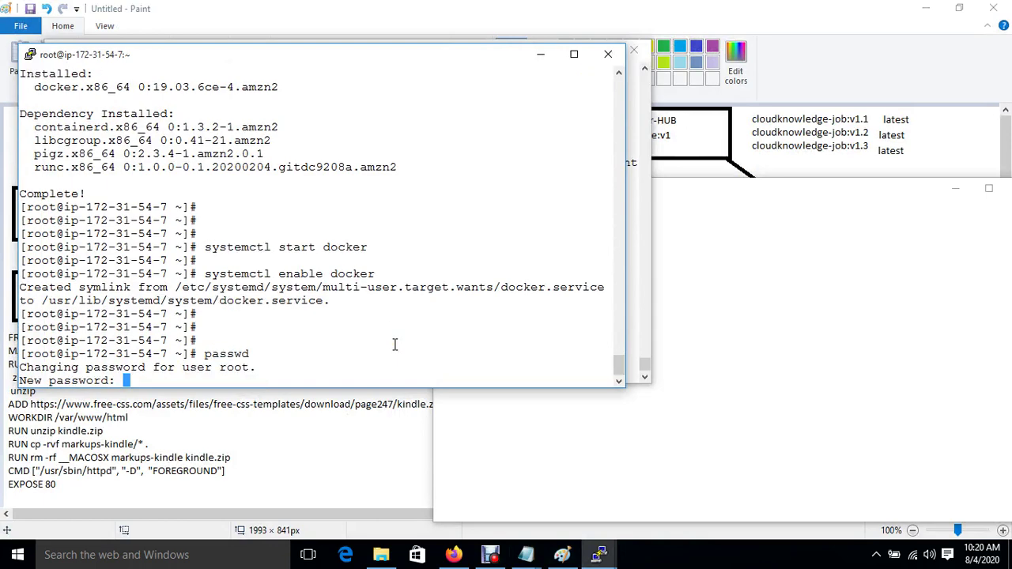
key("Return")
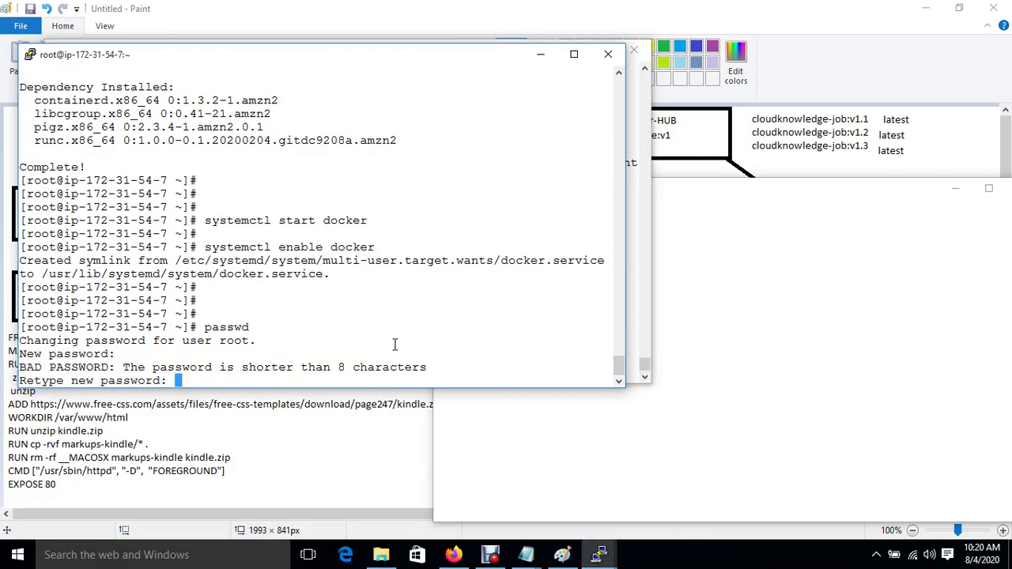
key("Return")
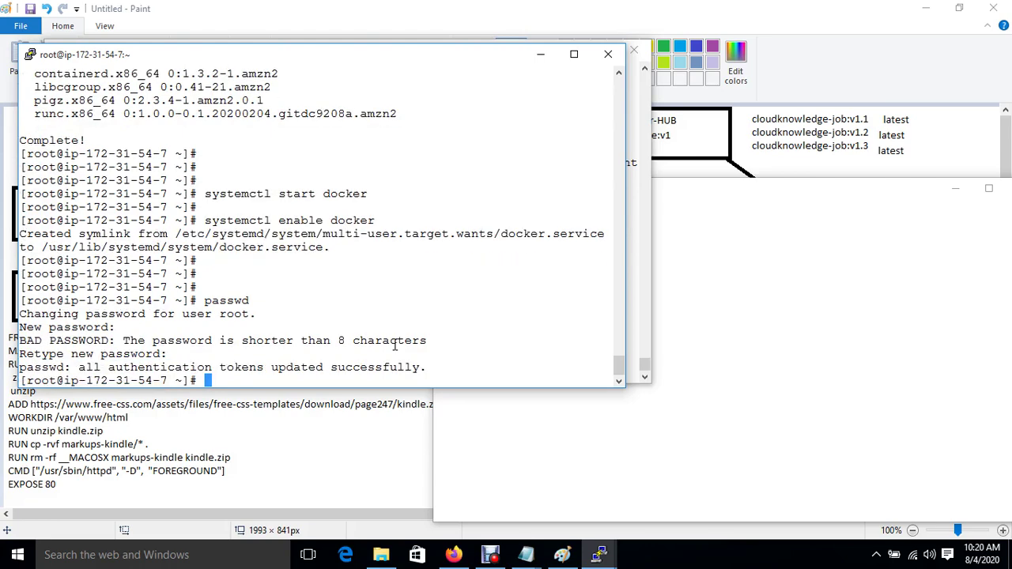
key("Return")
key("Return")
Step: Open /etc/ssh/sshd_config in vim and uncomment PermitRootLogin yes
type("vi")
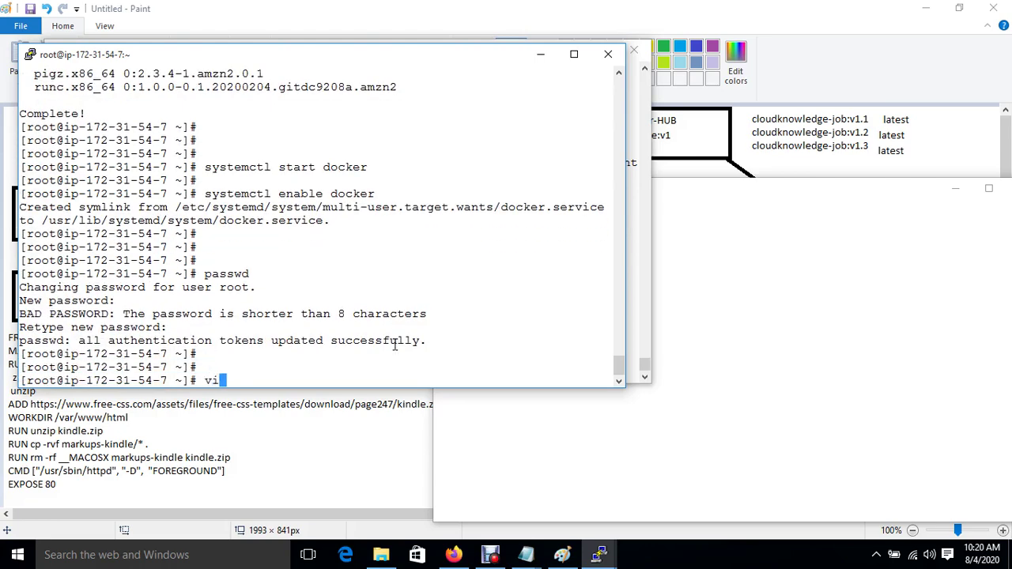
type("m /etc/ssh/sshd_config")
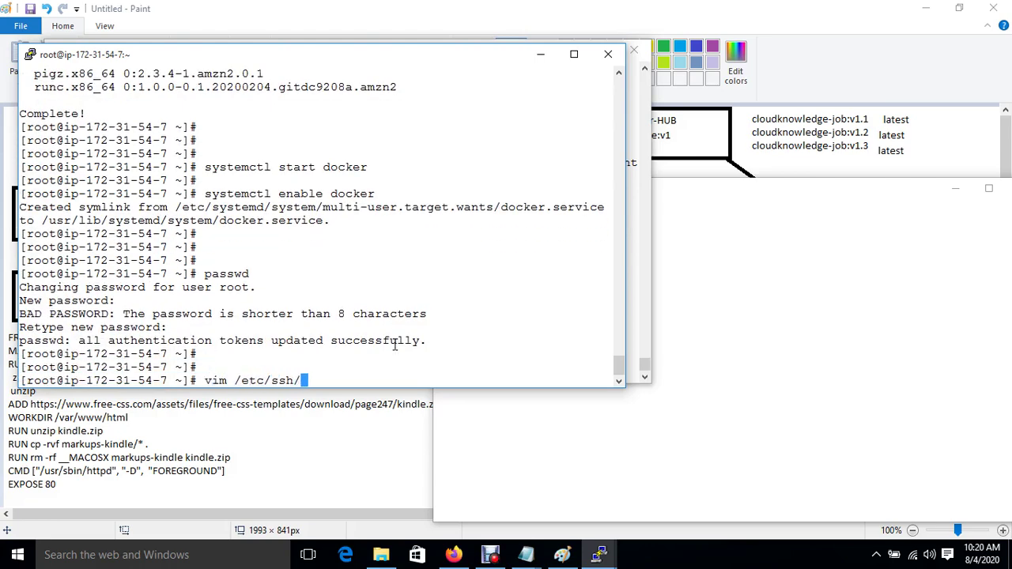
key("Return")
key("Down")
key("Down")
key("Down")
key("Down")
key("Down")
key("Down")
key("Down")
key("Down")
key("Down")
key("Down")
key("Down")
key("Down")
key("Down")
key("Down")
key("Down")
key("Down")
key("Down")
key("Down")
key("Down")
key("Down")
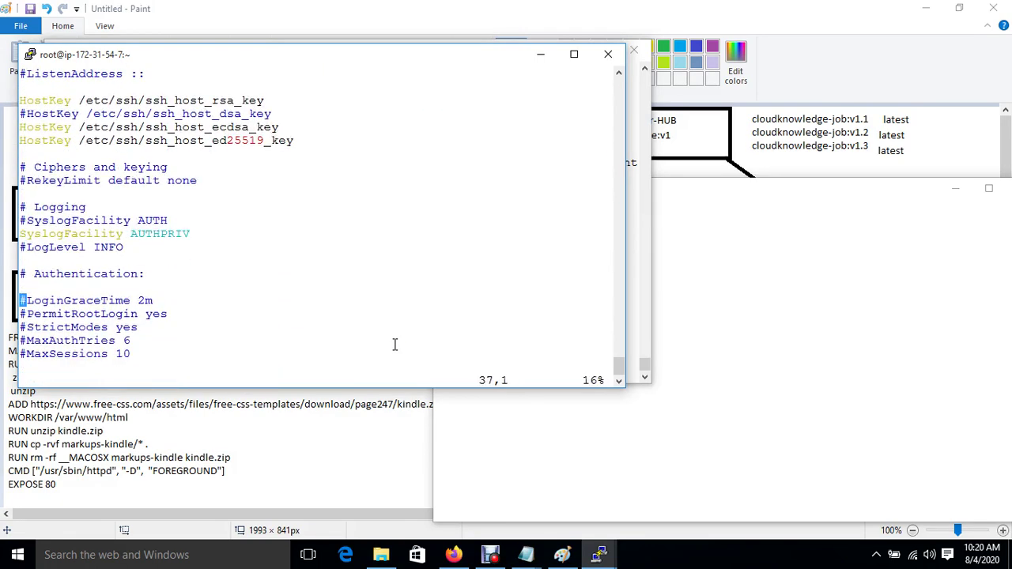
key("Up")
key("Up")
key("Up")
key("Down")
key("Down")
key("Down")
key("Down")
key("Right")
key("i")
key("BackSpace")
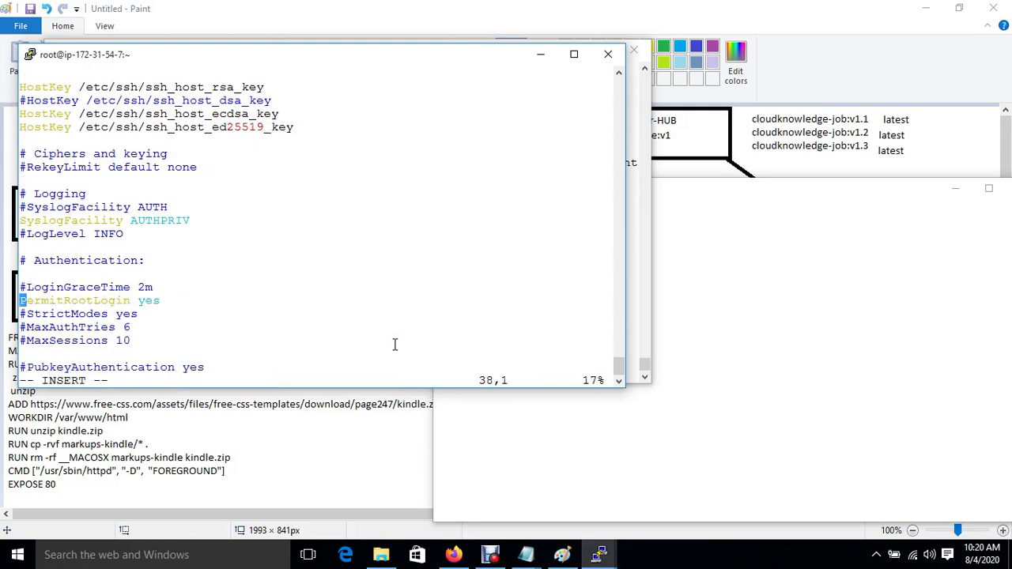
Step: Change PasswordAuthentication from no to yes and save the file with :wq!
key("Down")
key("Down")
key("Down")
key("Down")
key("Down")
key("Down")
key("Down")
key("Down")
key("Down")
key("Down")
key("Down")
key("Down")
key("Down")
key("Down")
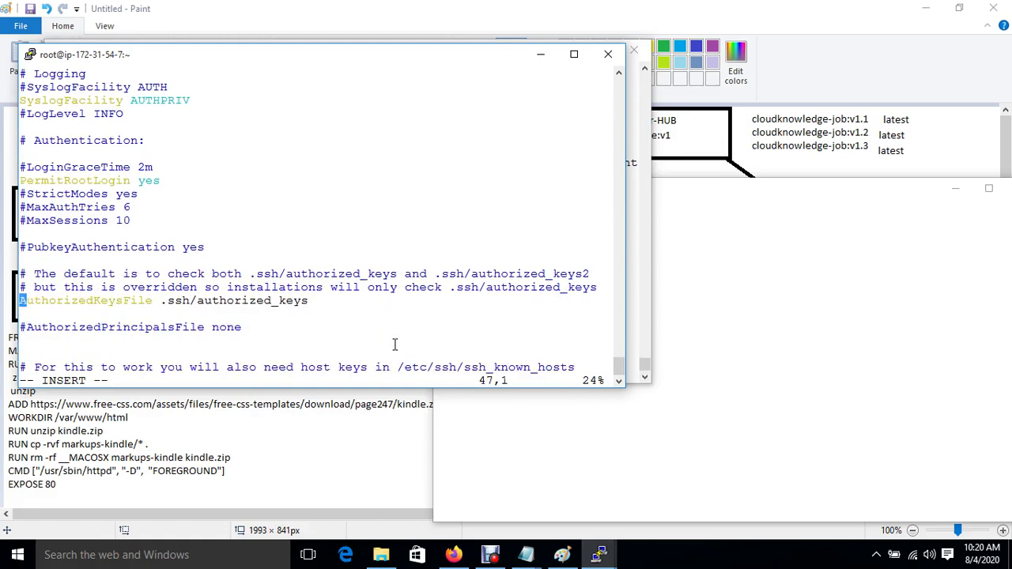
key("Down")
key("Down")
key("Down")
key("Down")
key("Down")
key("Down")
key("Down")
key("Down")
key("Down")
key("Down")
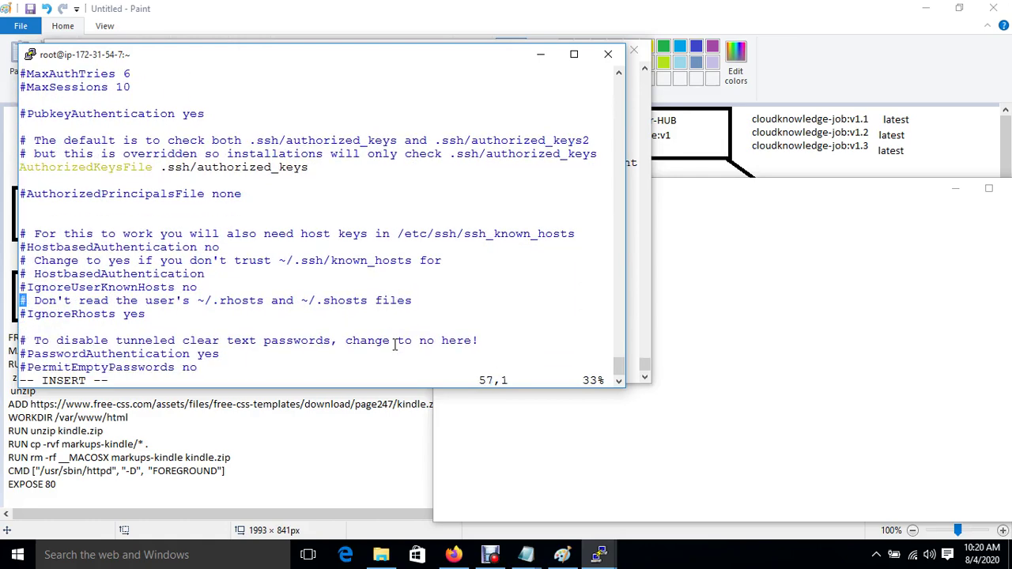
key("Down")
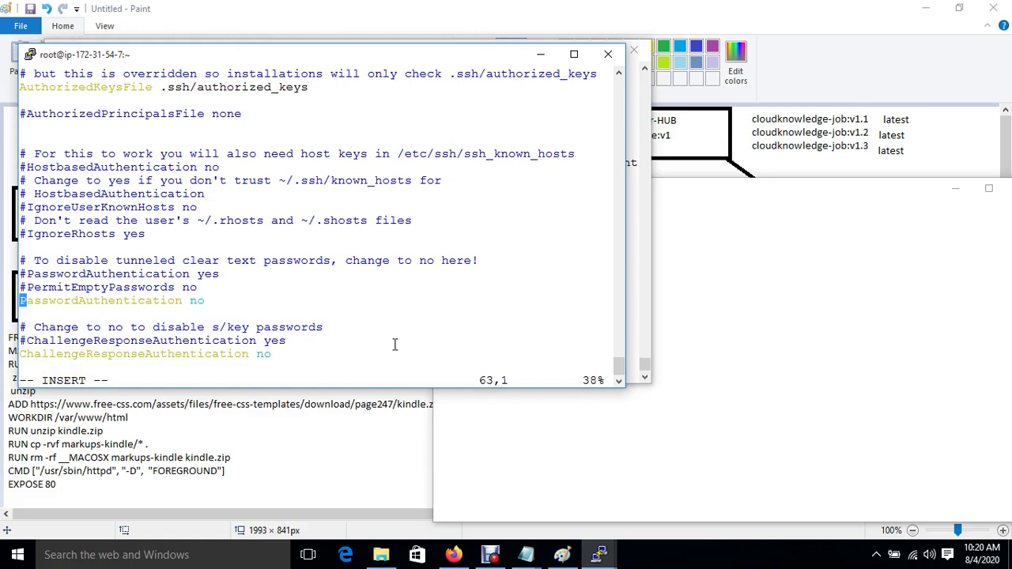
key("Right")
key("Right")
key("Right")
key("Right")
key("Right")
key("Right")
key("Right")
key("Right")
key("Right")
key("Right")
key("Right")
key("Right")
key("Right")
key("Right")
key("Right")
key("Right")
key("Right")
key("Right")
key("Right")
key("Right")
key("BackSpace")
key("BackSpace")
type("yes")
key("Escape")
type(":wq!")
key("Return")
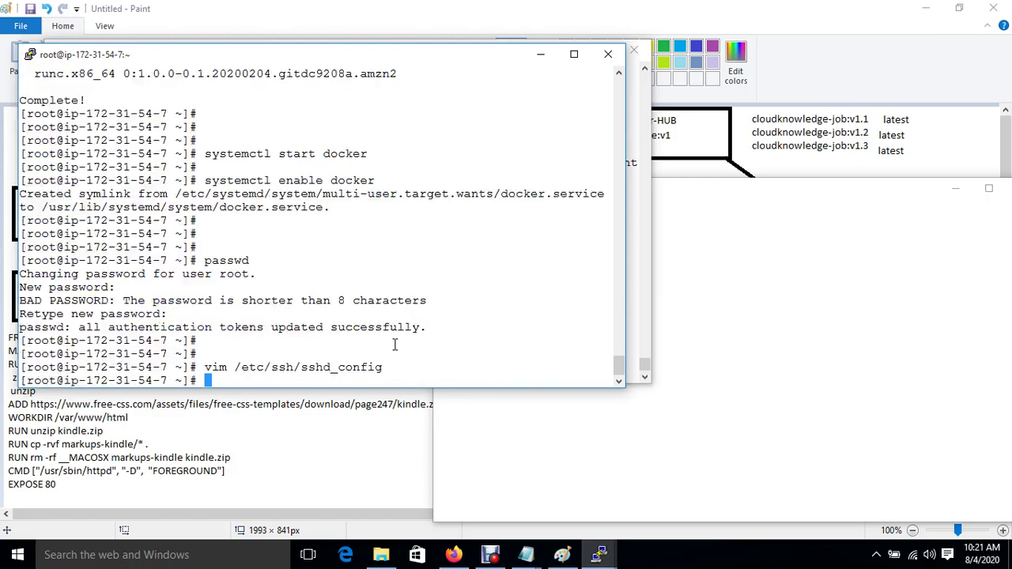
Step: Restart the SSH service with systemctl restart sshd
key("Return")
key("Return")
key("Return")
type("systemct")
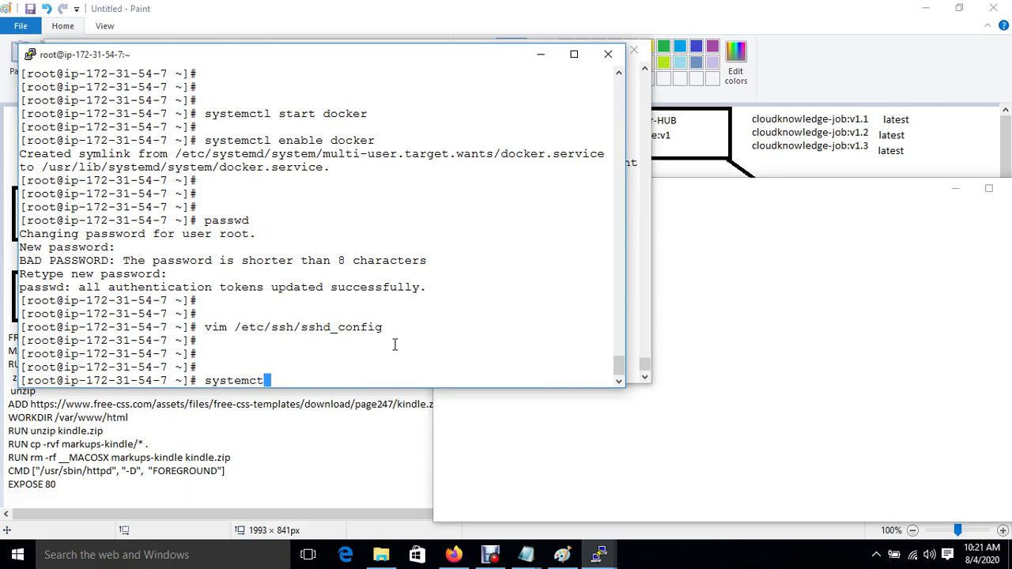
type("l start")
key("BackSpace")
key("BackSpace")
key("BackSpace")
key("BackSpace")
key("BackSpace")
key("BackSpace")
type("restart sshd")
key("Return")
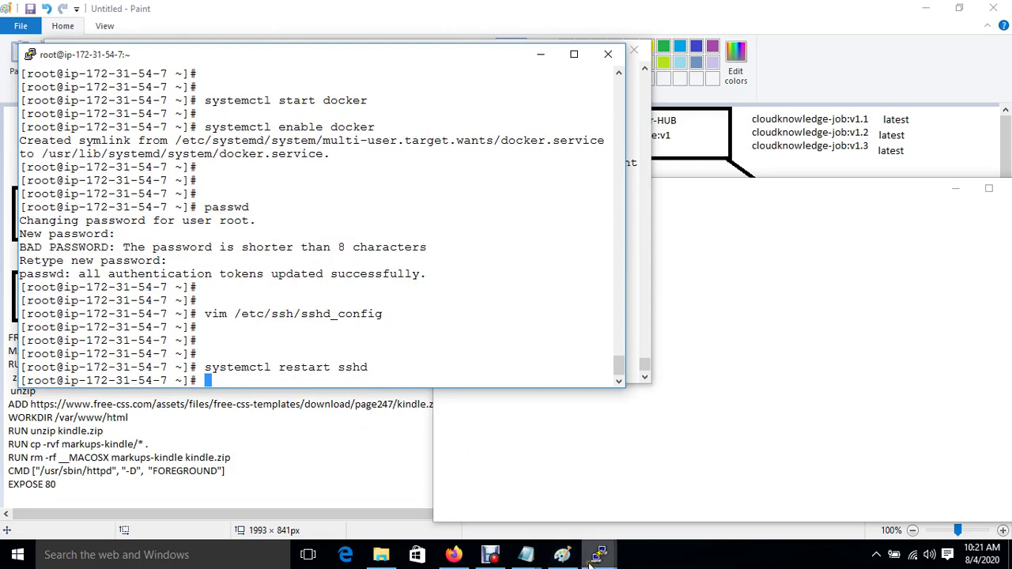
mouse_move(600, 554)
left_click(474, 498)
Step: Start the command ssh-copy-id -i root@ and copy the Ansible instance's private IP 172.31.54.7 from EC2
type("ssh root@")
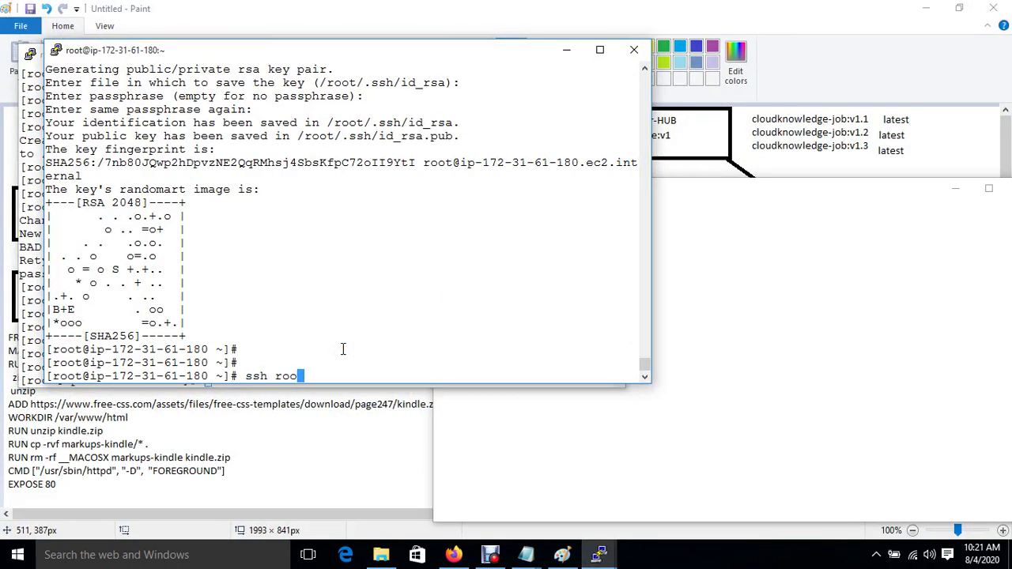
key("BackSpace")
key("BackSpace")
key("BackSpace")
key("BackSpace")
key("BackSpace")
key("BackSpace")
key("BackSpace")
type("hc")
key("BackSpace")
type("-copy-id -i root@")
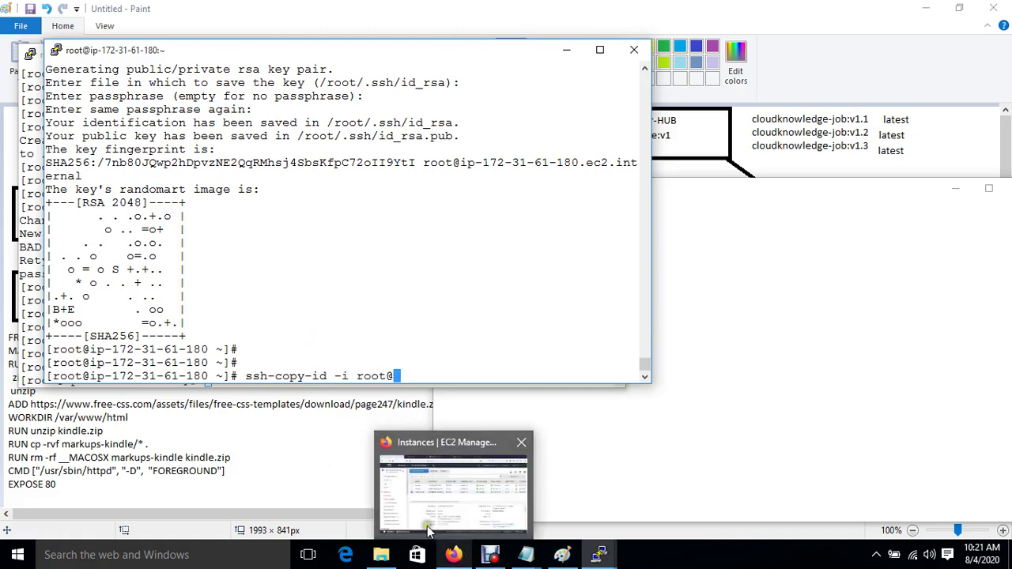
left_click(455, 555)
left_click(220, 232)
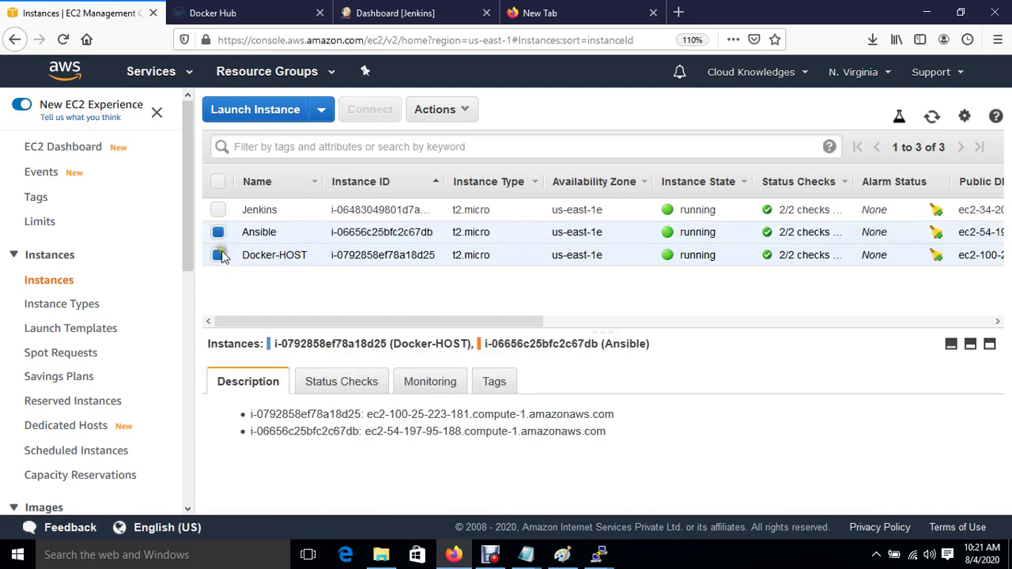
left_click(218, 255)
scroll(568, 484, "down", 2)
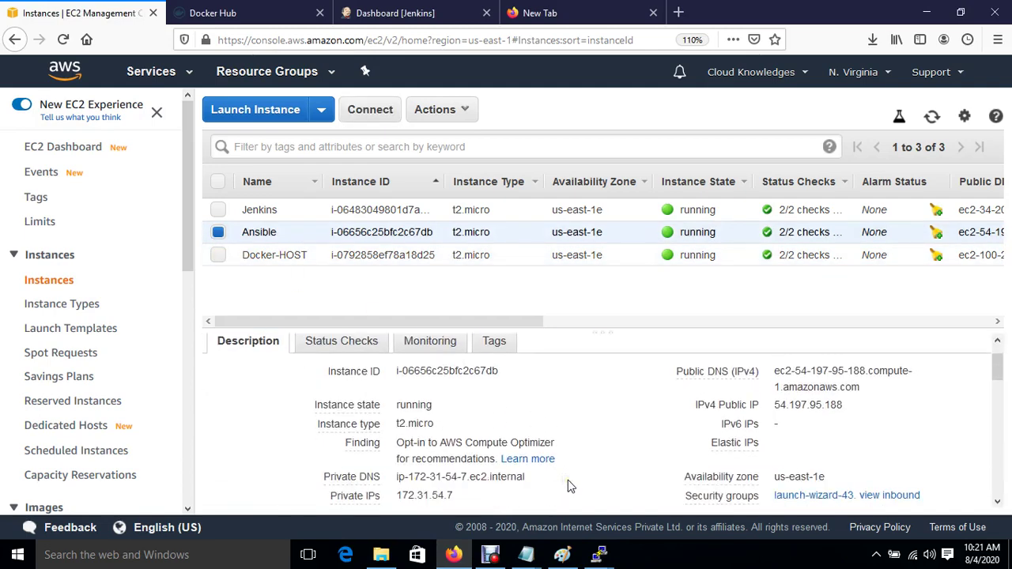
left_click(465, 471)
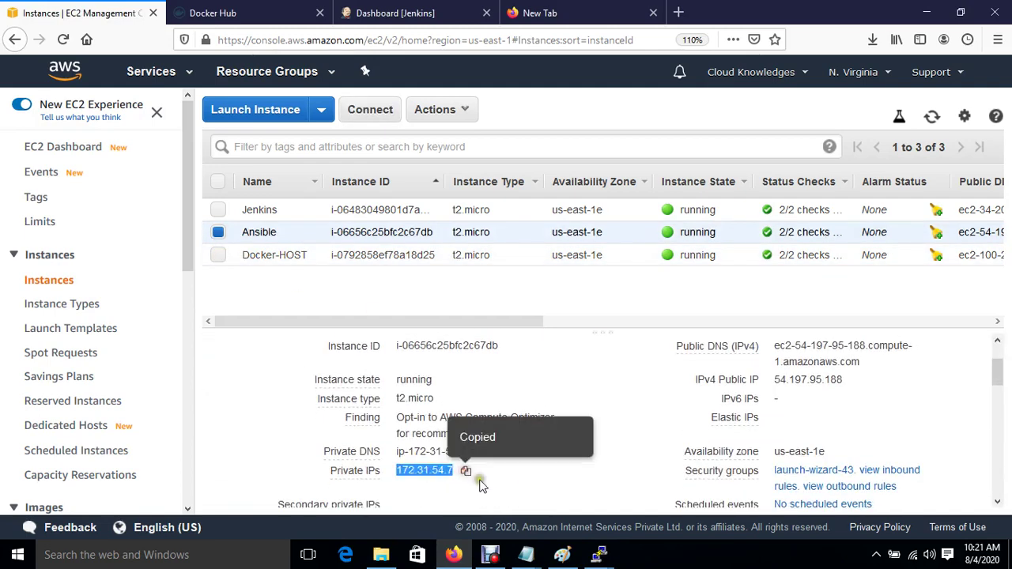
mouse_move(599, 554)
left_click(447, 484)
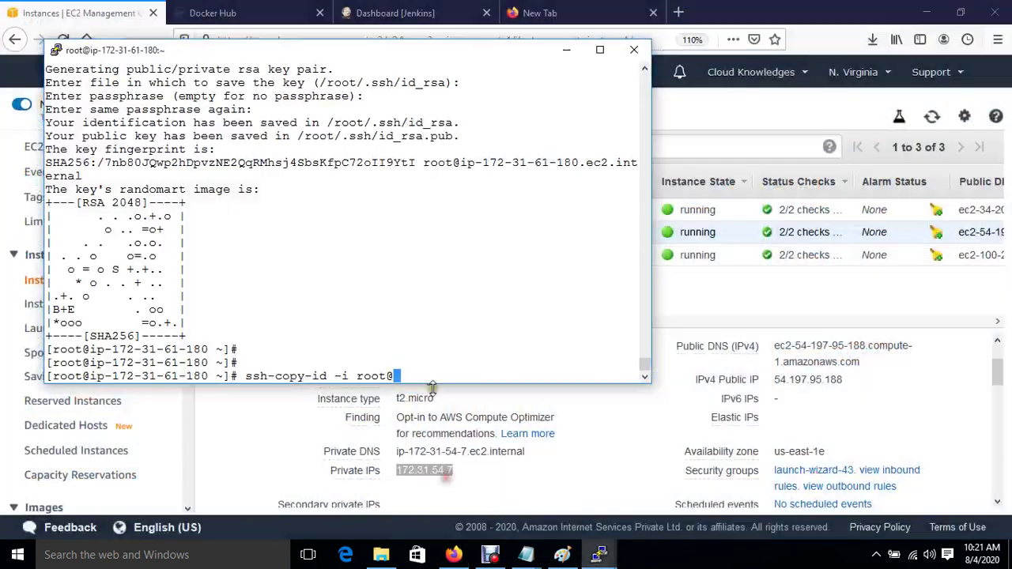
left_click(444, 377)
right_click(445, 378)
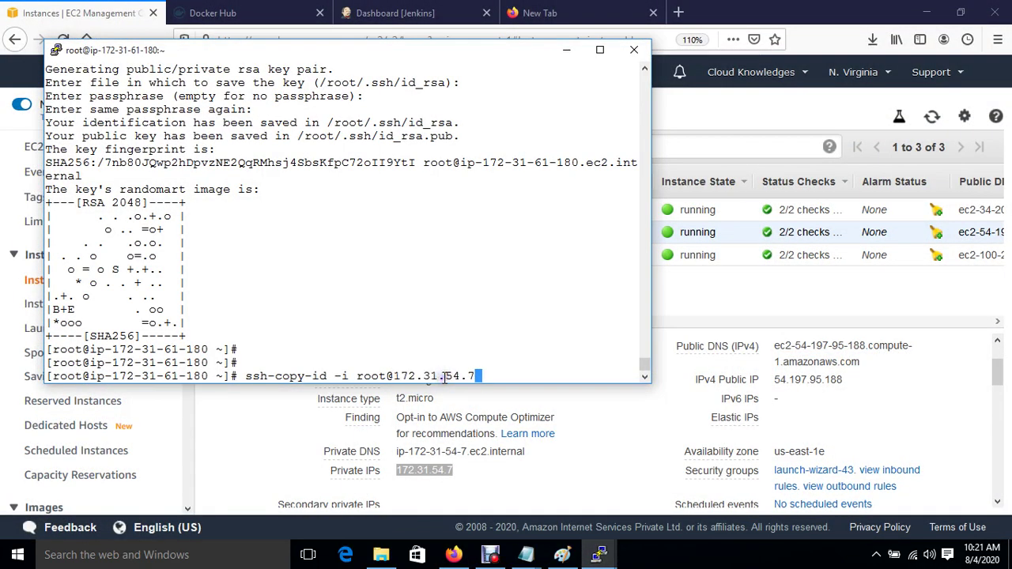
key("Return")
type("yes")
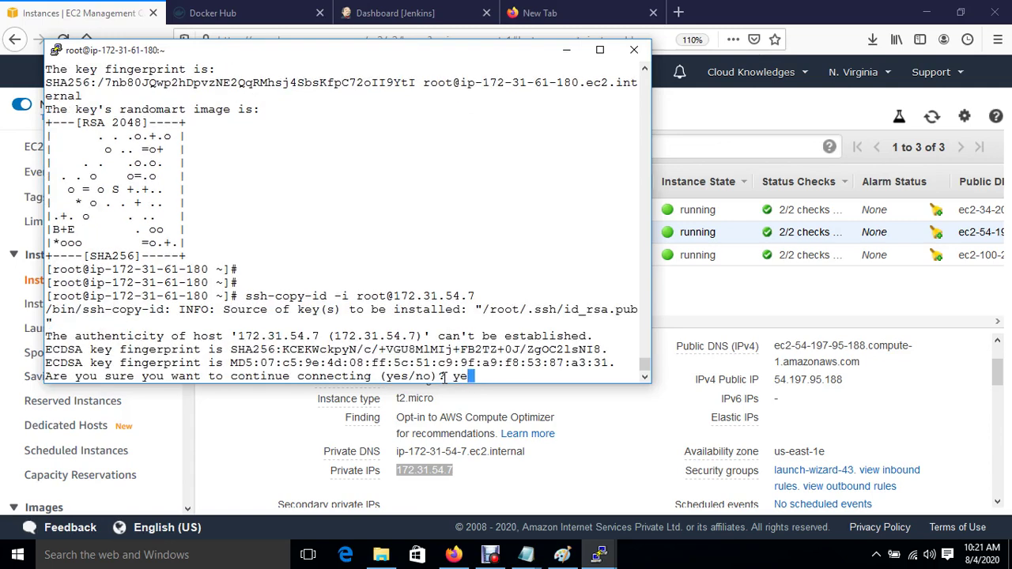
key("Return")
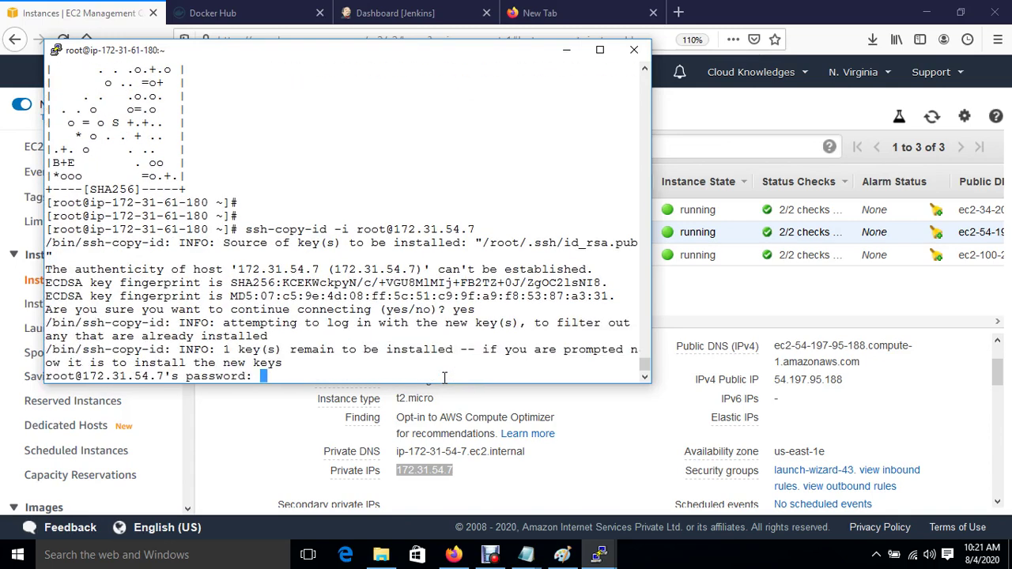
key("Return")
key("Return")
key("Return")
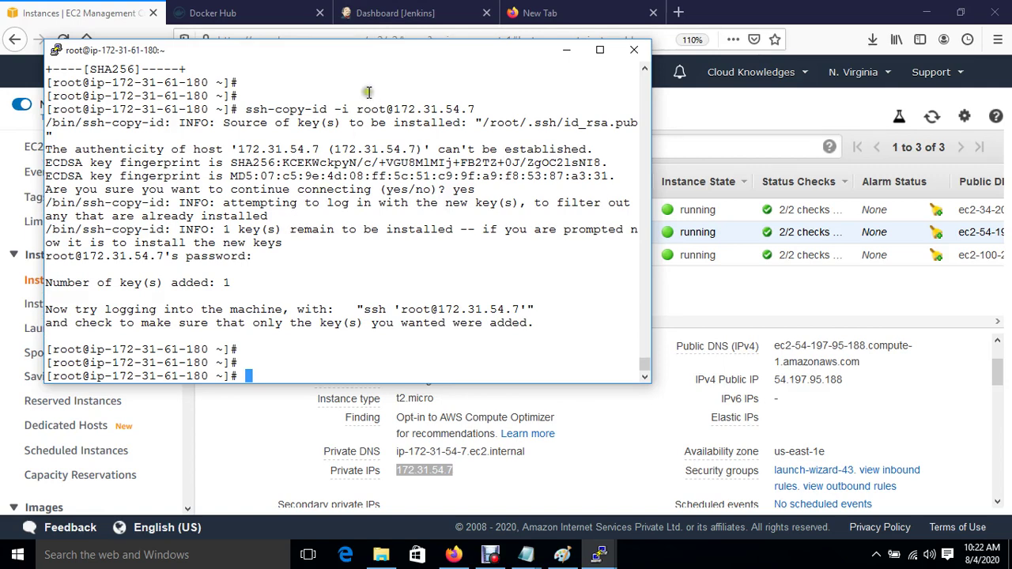
left_click(376, 11)
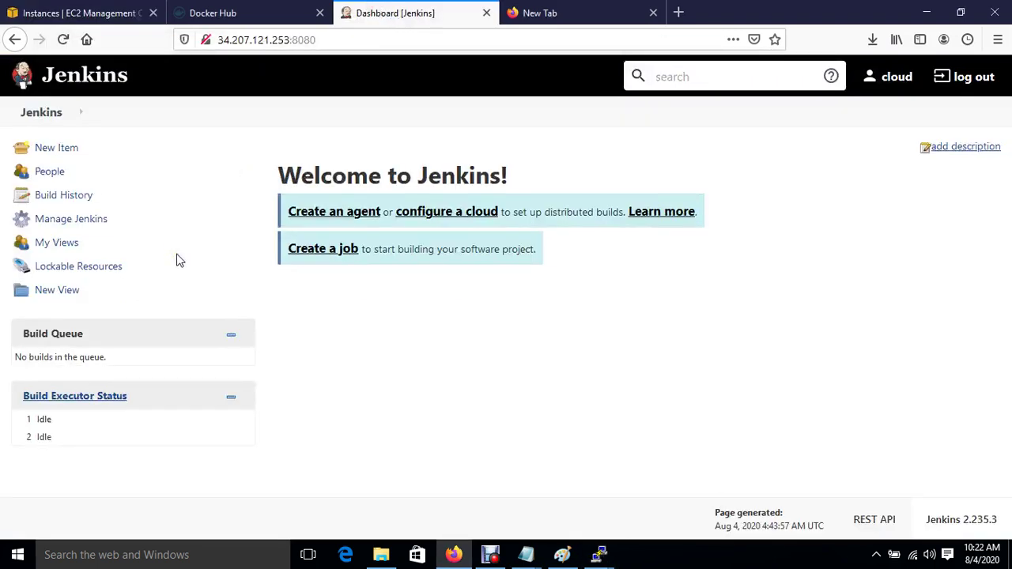
Step: From Manage Plugins > Available, search 'ssh' and install Publish Over SSH, then restart Jenkins
left_click(75, 224)
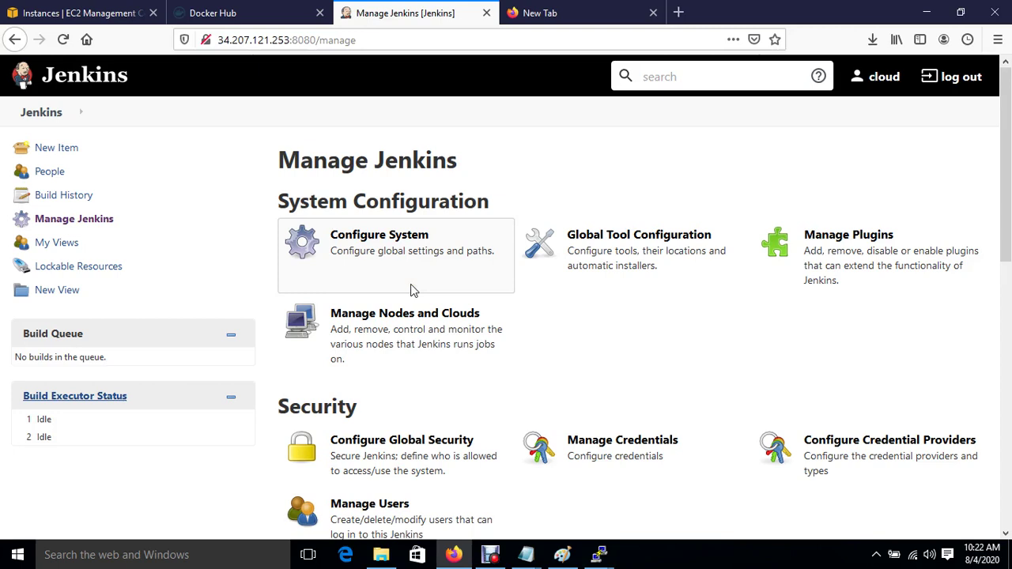
left_click(836, 252)
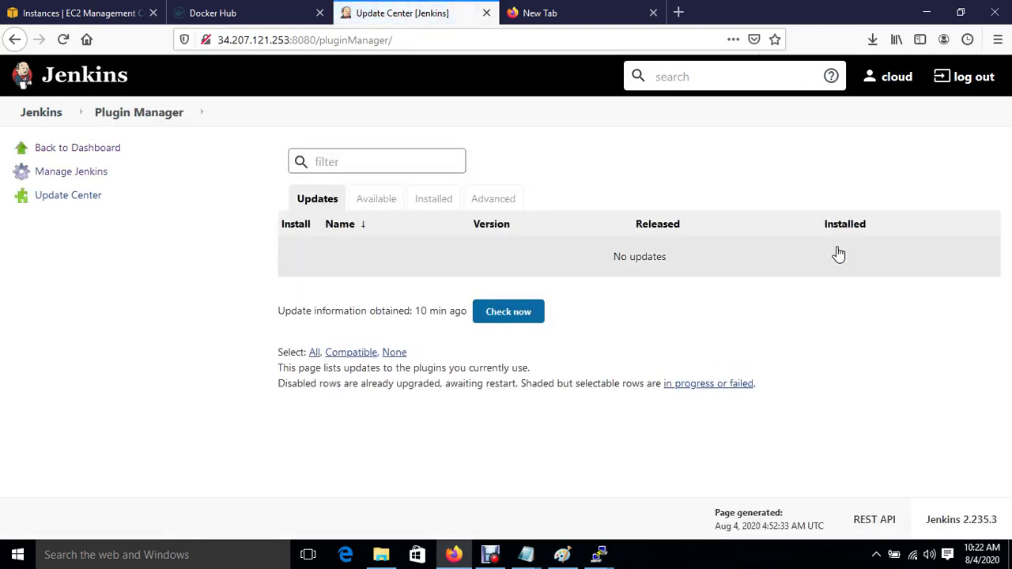
left_click(374, 200)
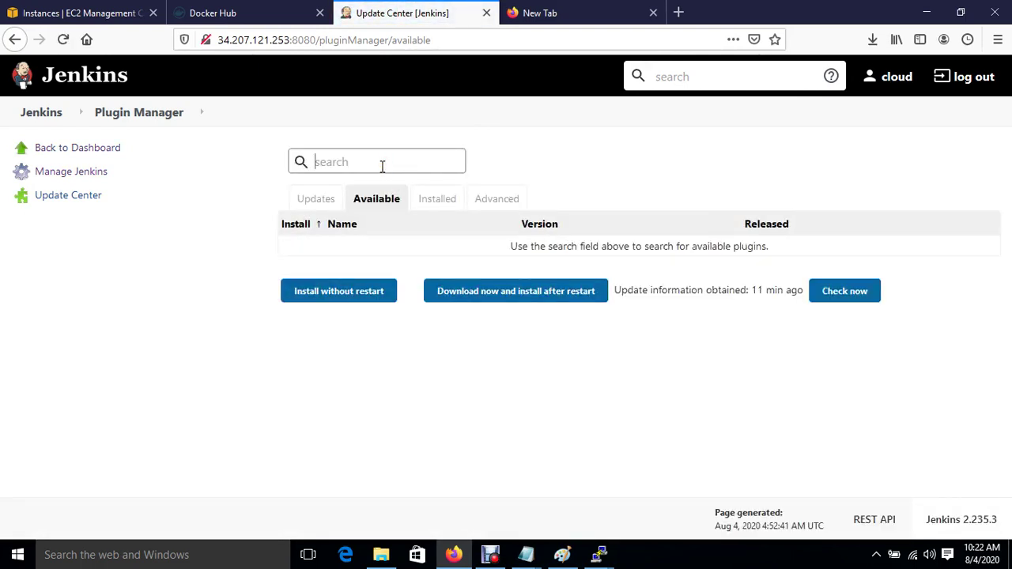
type("ssh")
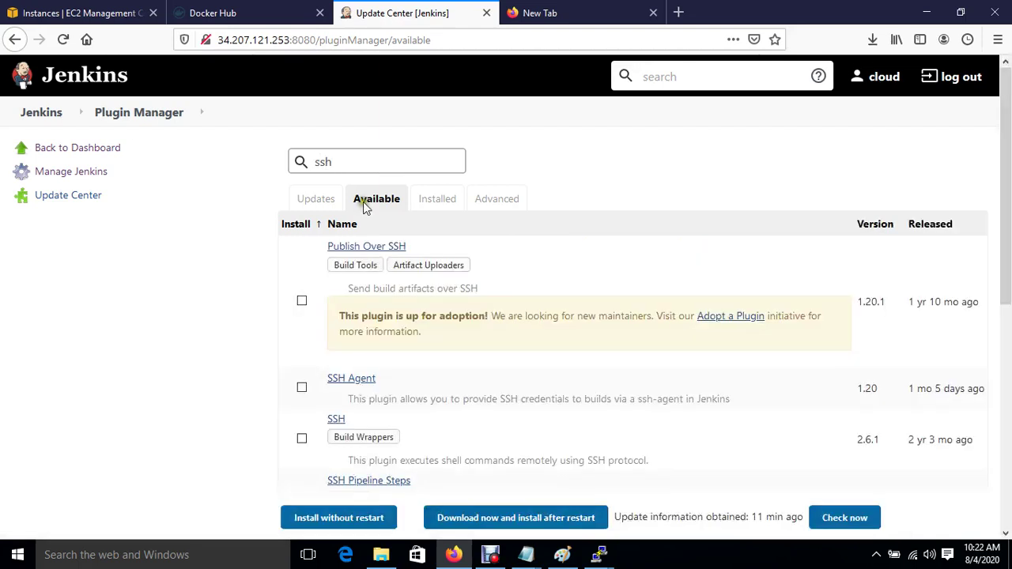
left_click(302, 300)
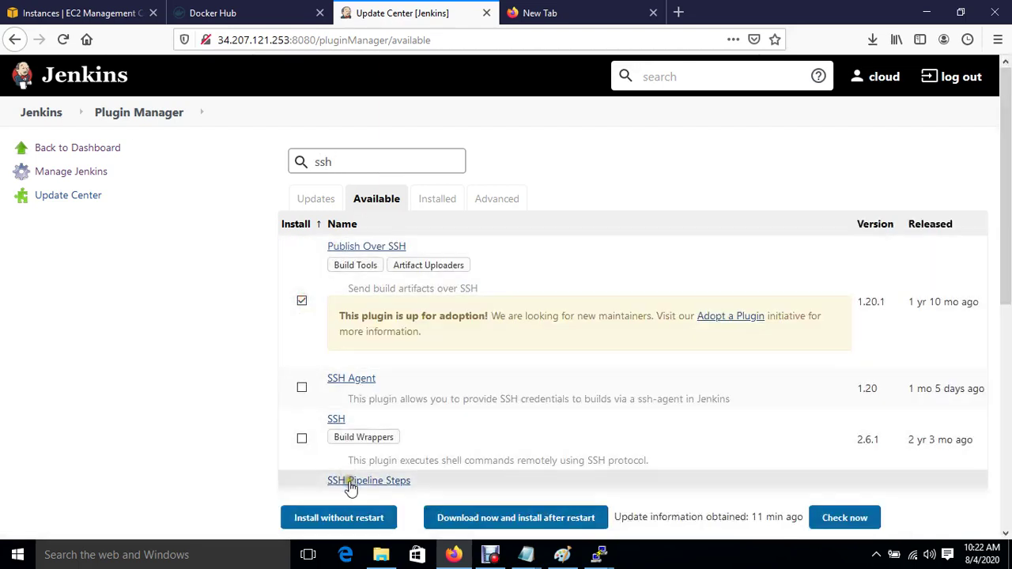
left_click(348, 518)
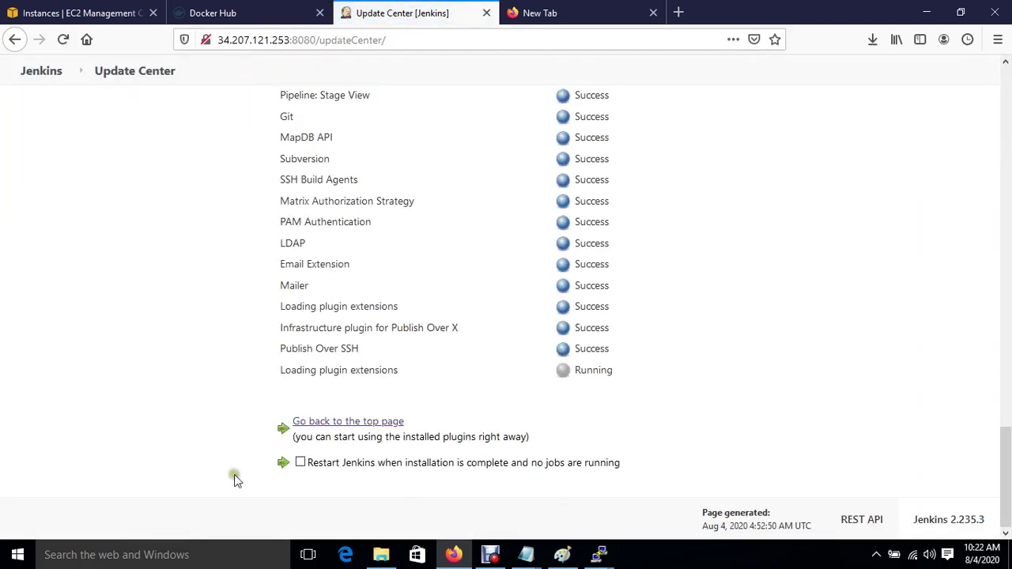
left_click(301, 464)
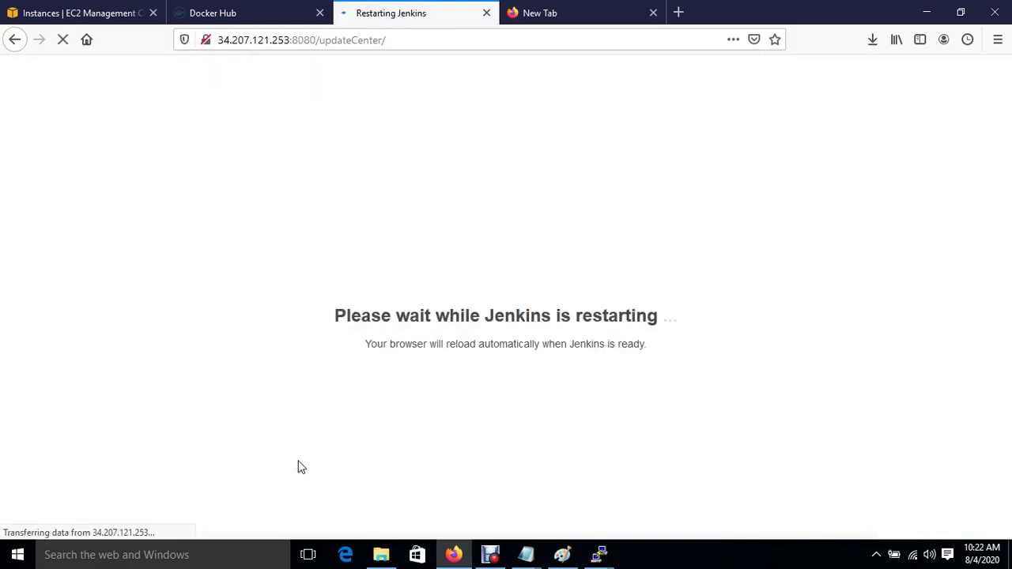
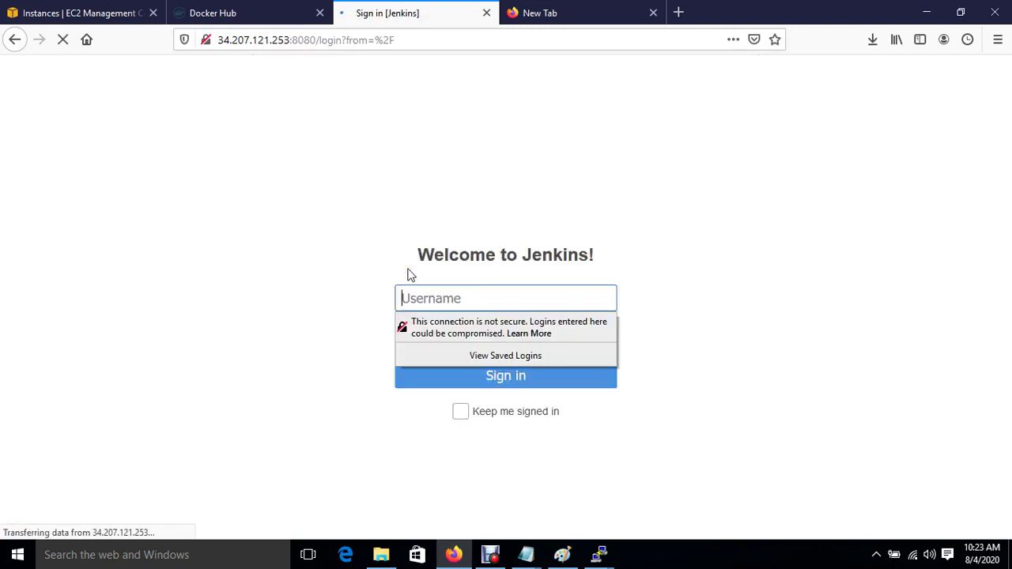
Step: Sign in to Jenkins with the account's username and password, declining Firefox's offer to save the login
type("cloud")
key("Tab")
type("•••••")
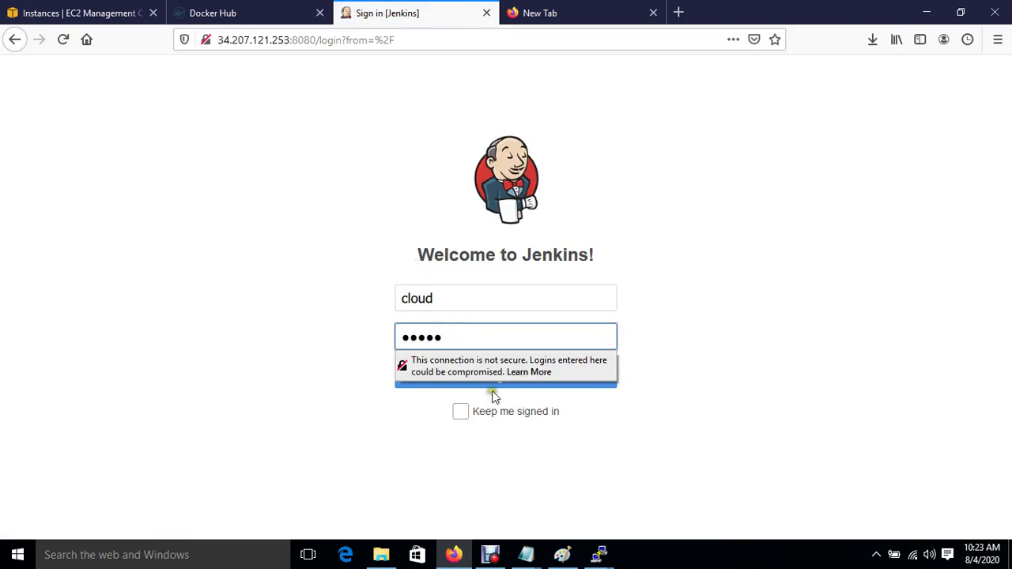
left_click(494, 387)
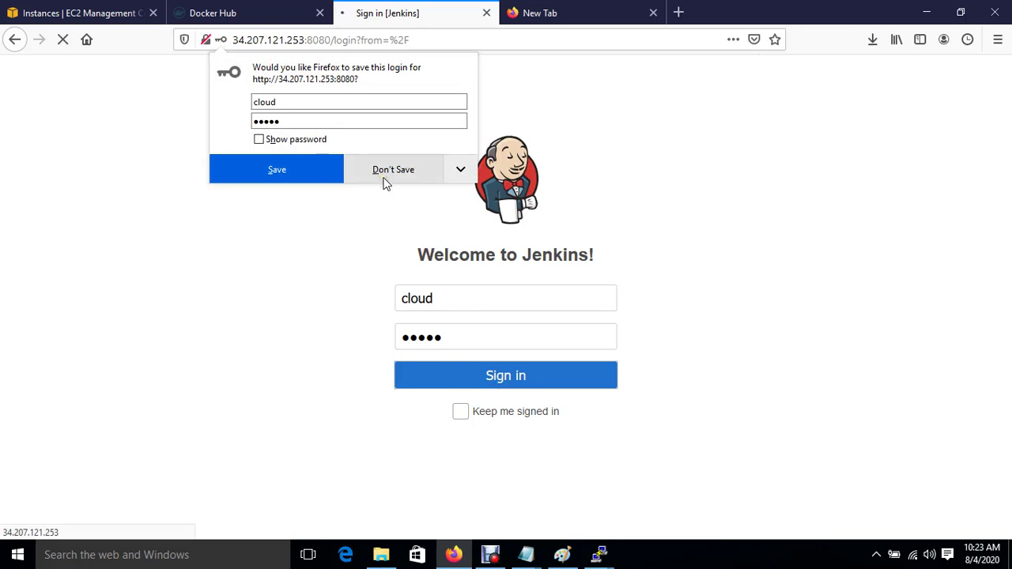
left_click(316, 180)
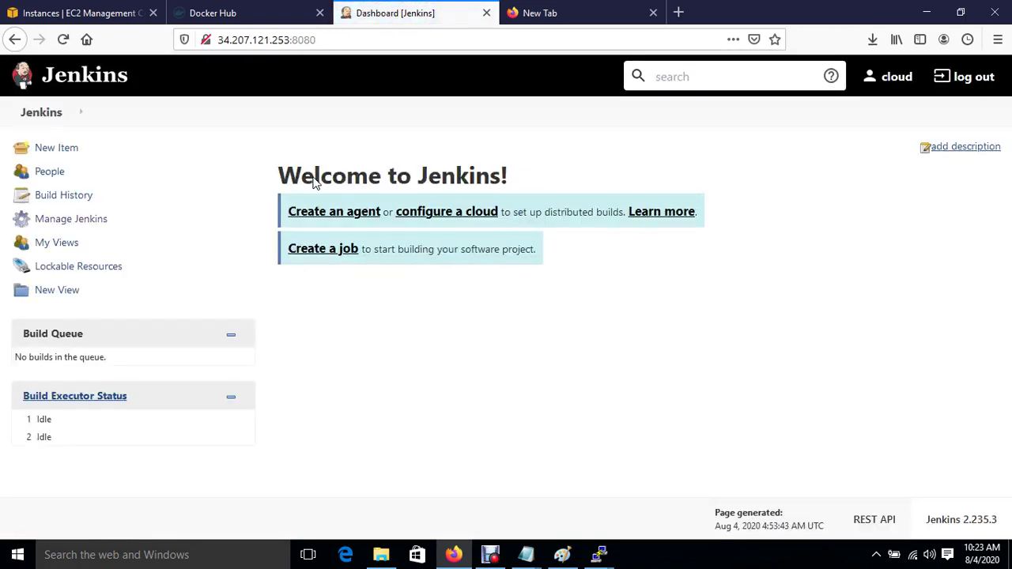
Step: Go to Manage Jenkins and open the Configure System page
left_click(85, 221)
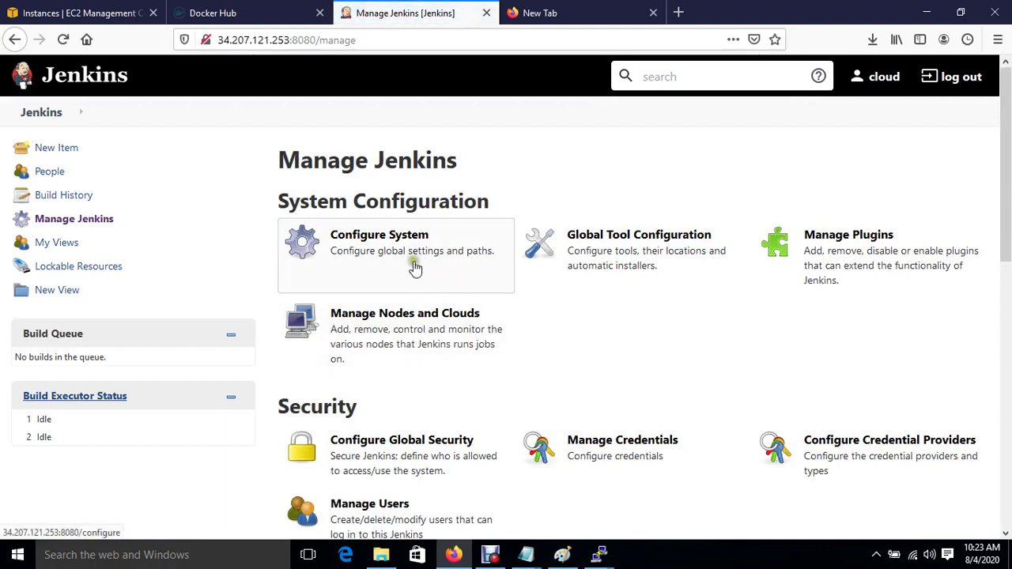
left_click(412, 267)
left_click(376, 248)
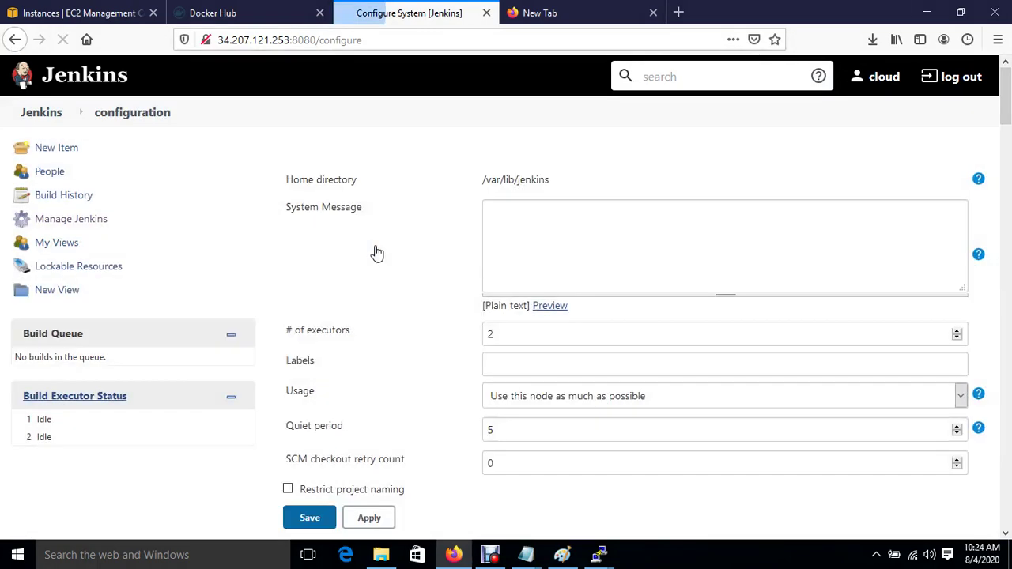
Step: Add a Publish over SSH server entry named Jenkins
scroll(420, 404, "down", 15)
scroll(420, 413, "down", 15)
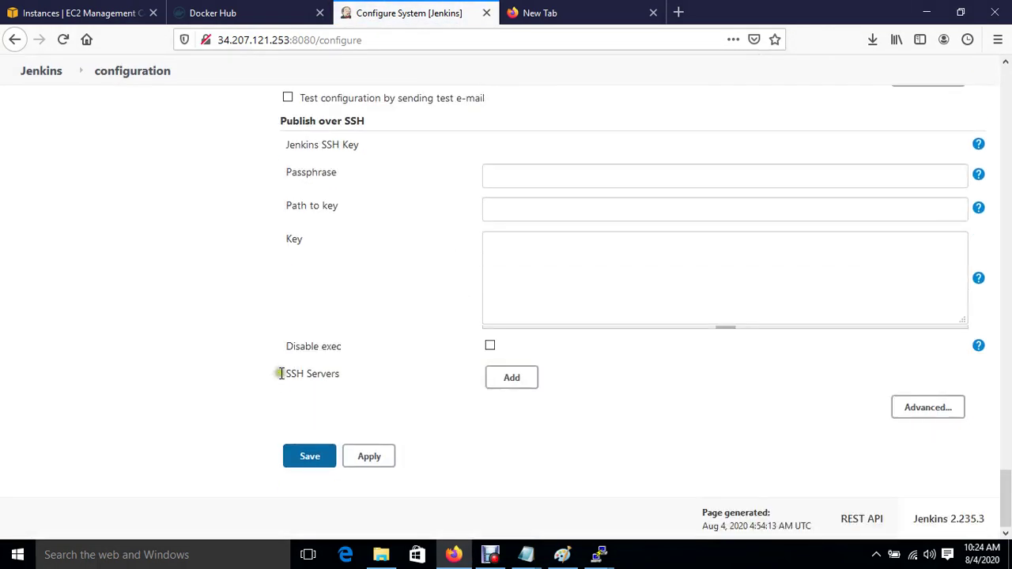
left_click(512, 381)
left_click(512, 381)
left_click(646, 399)
type("Jenkins")
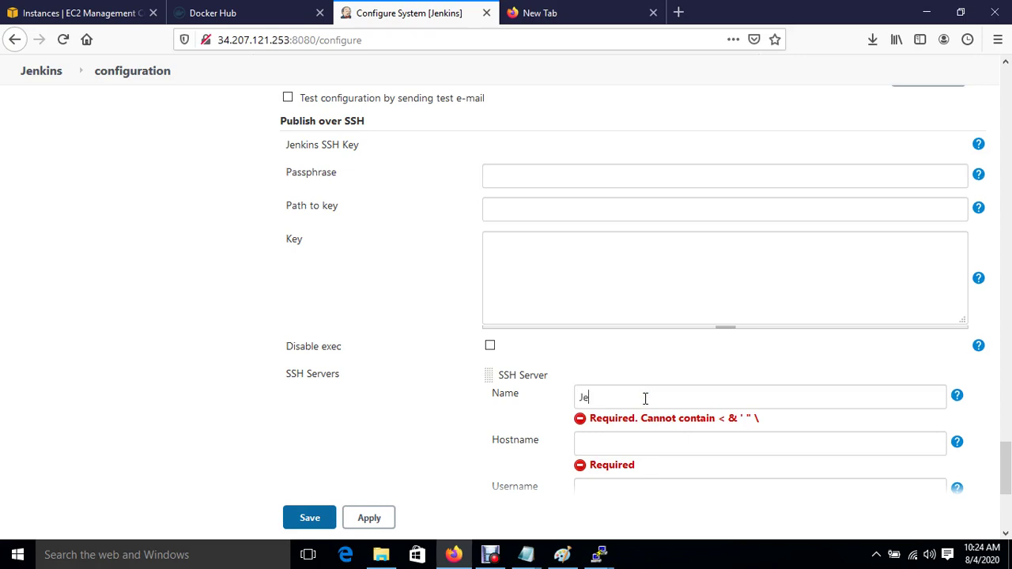
left_click(607, 448)
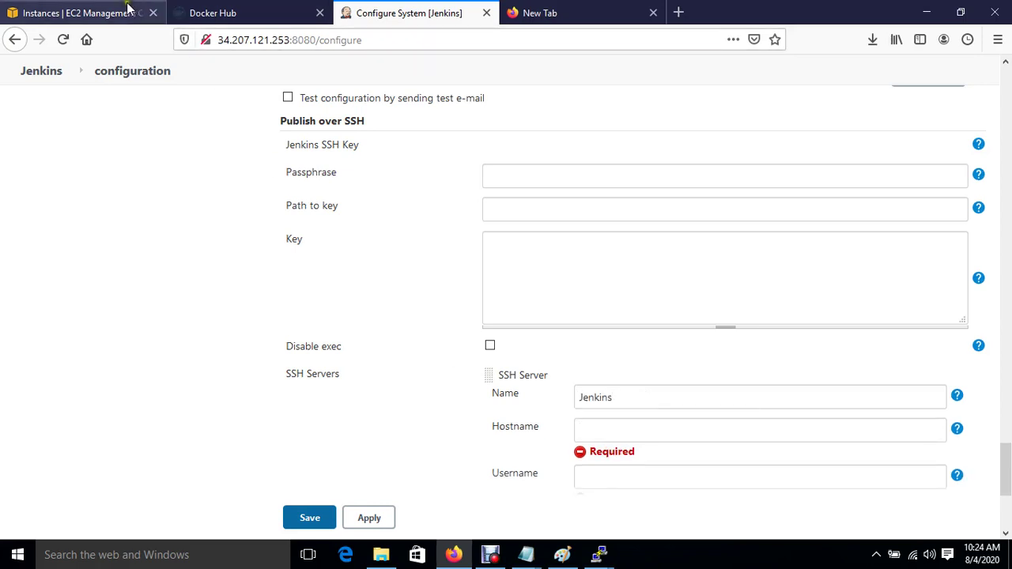
Step: Copy the Jenkins instance's private IP 172.31.61.180 from the EC2 console
left_click(125, 10)
left_click(218, 210)
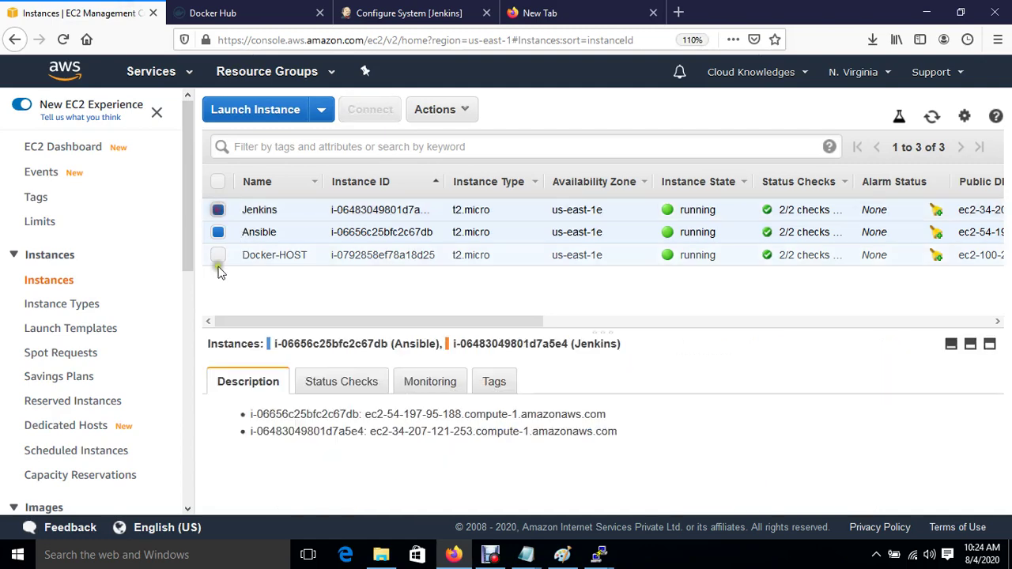
left_click(217, 233)
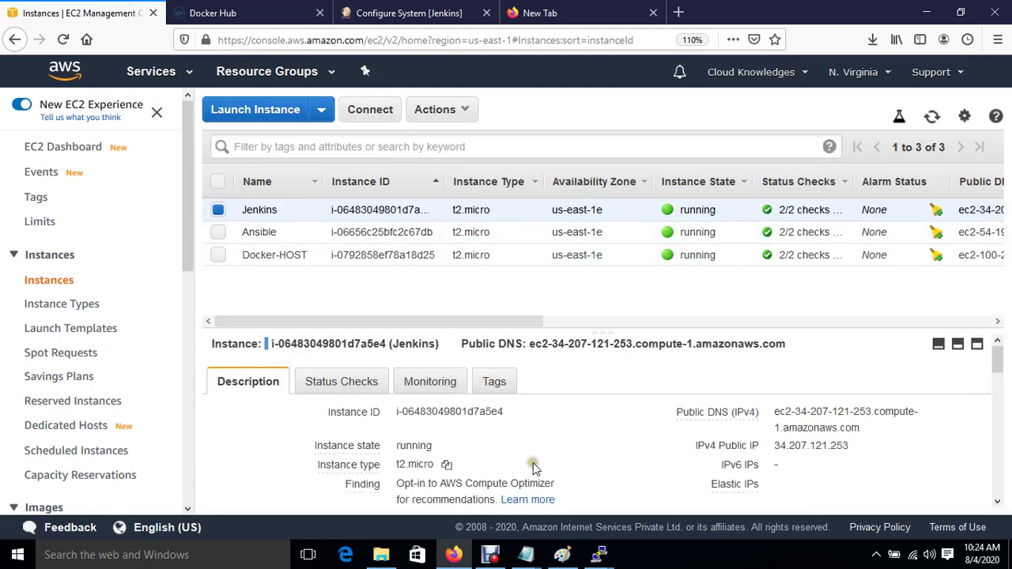
scroll(506, 468, "down", 2)
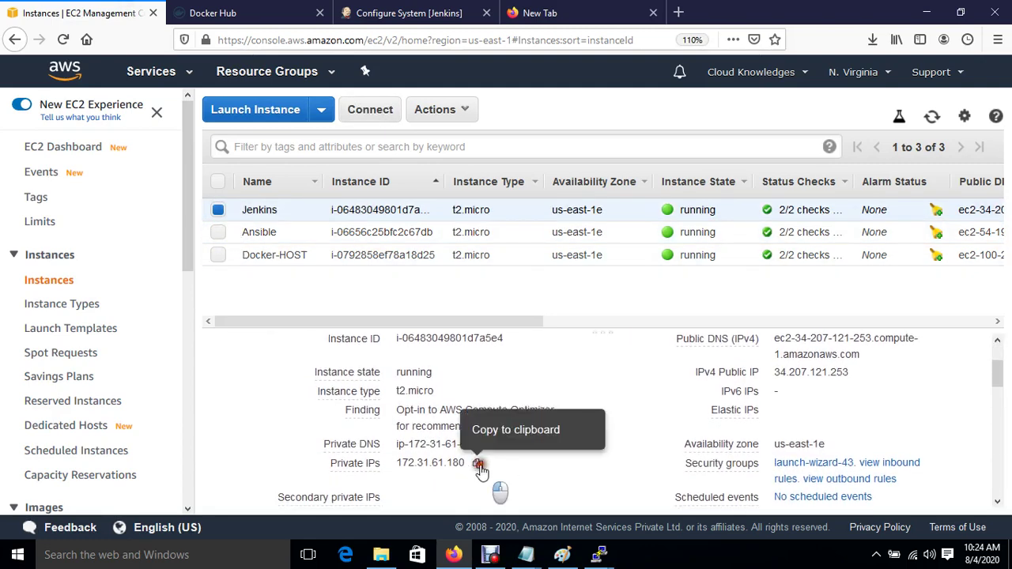
left_click(477, 463)
left_click(353, 9)
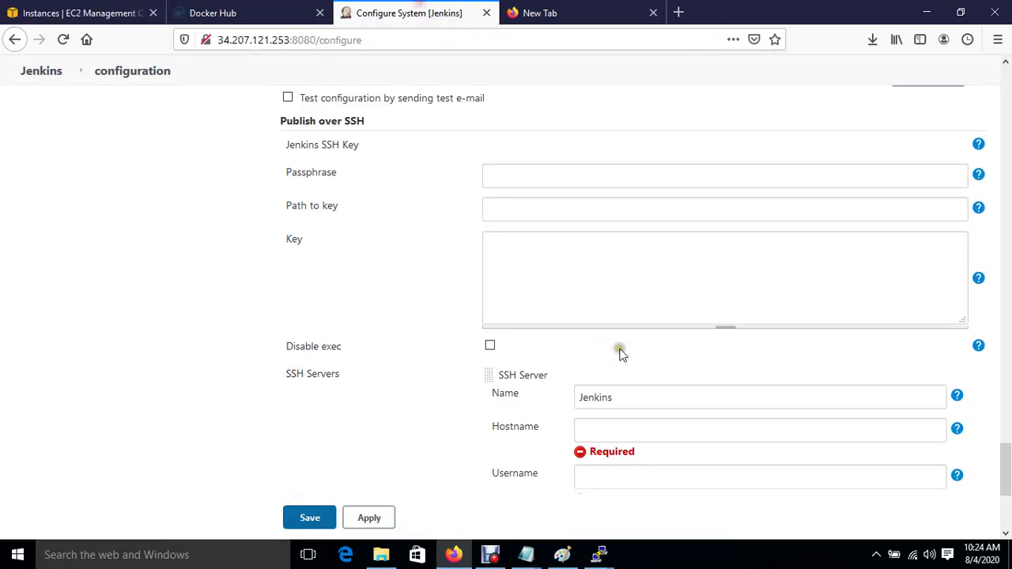
Step: Set the Jenkins server's hostname to 172.31.61.180 and username to root
key("ctrl+v")
left_click(618, 479)
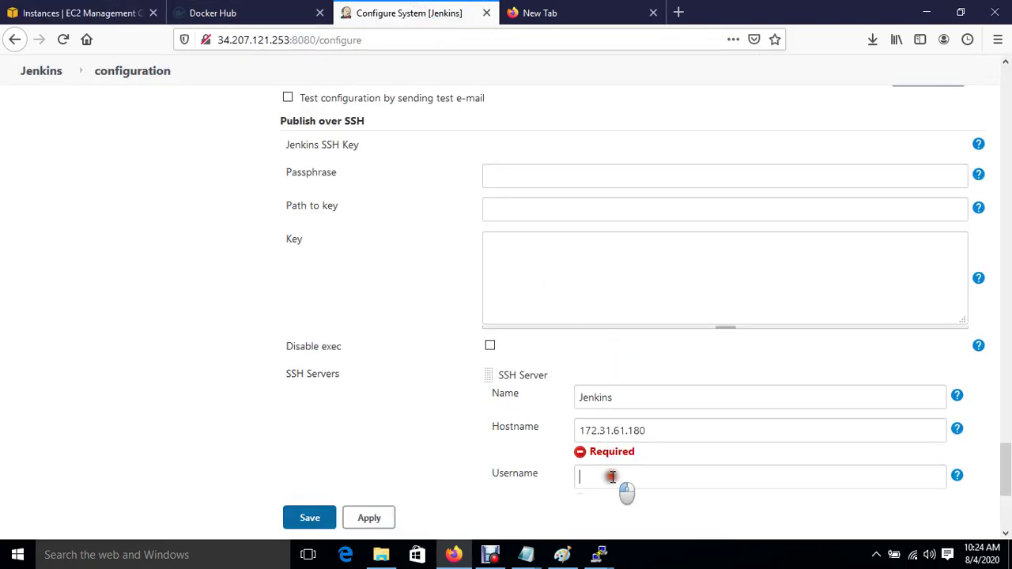
type("root")
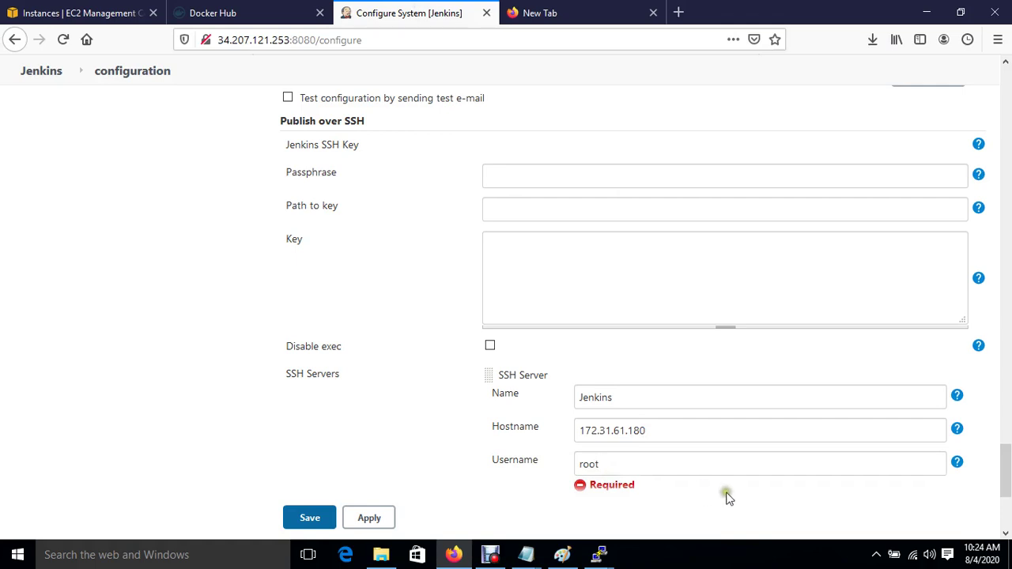
scroll(727, 498, "down", 3)
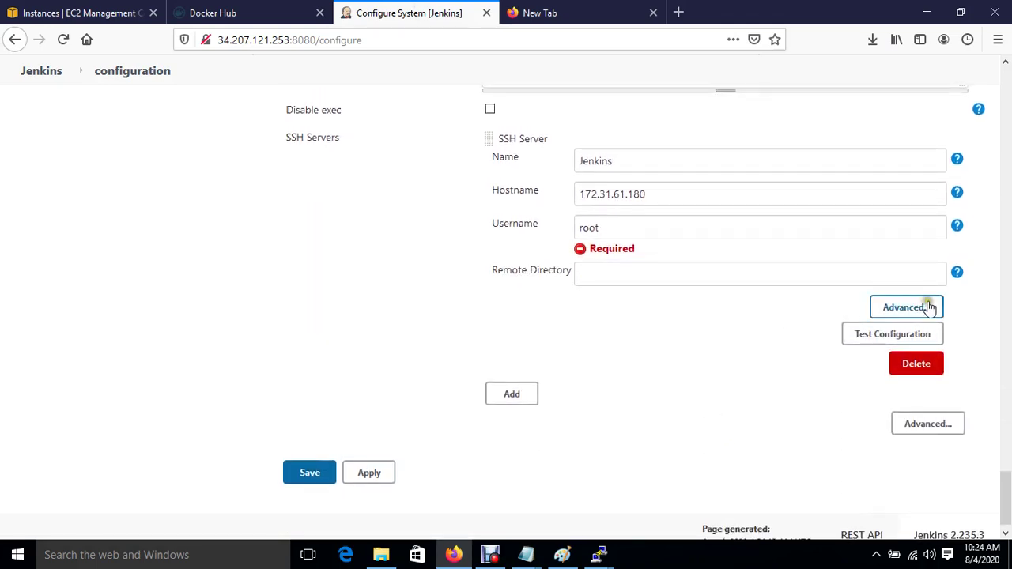
Step: Enable password authentication under Advanced and enter the server's password
left_click(917, 307)
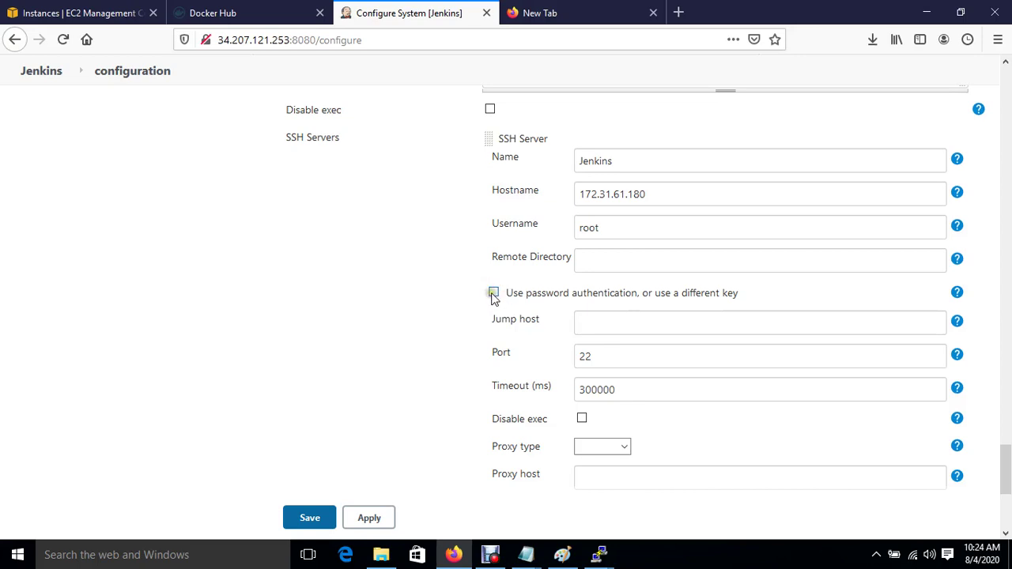
left_click(494, 294)
scroll(496, 302, "down", 3)
scroll(690, 369, "up", 7)
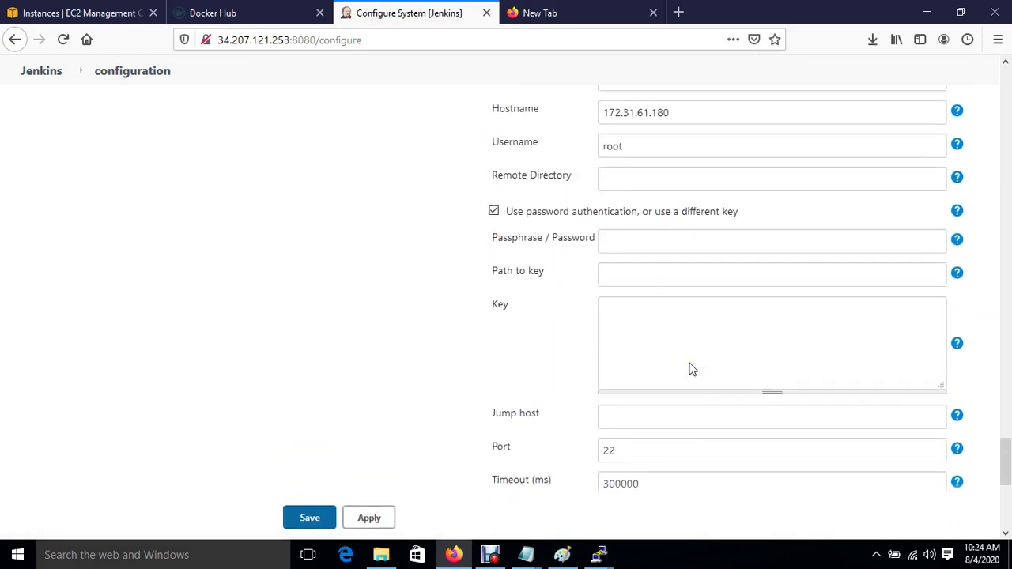
left_click(637, 336)
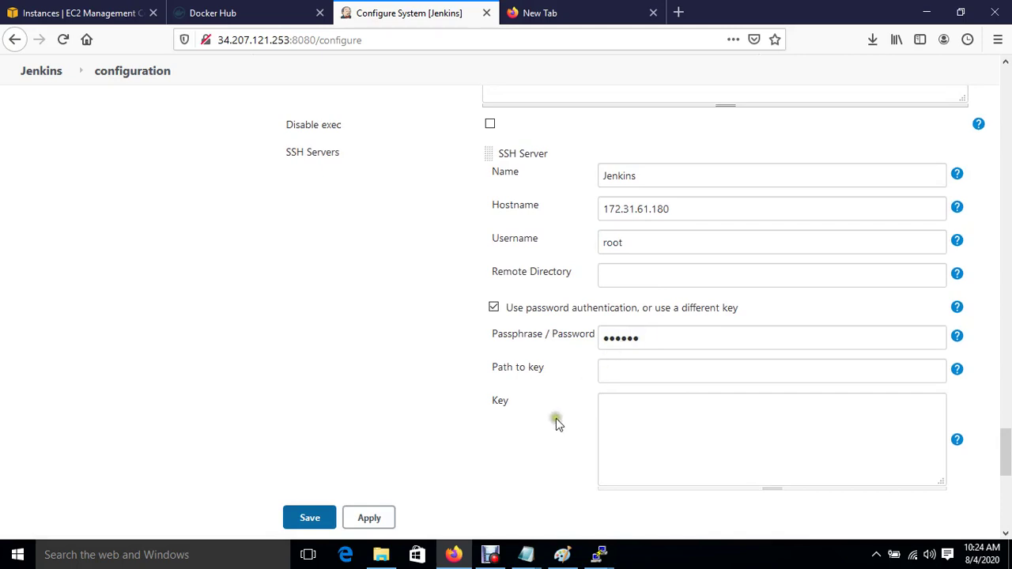
scroll(541, 439, "down", 5)
scroll(542, 445, "down", 3)
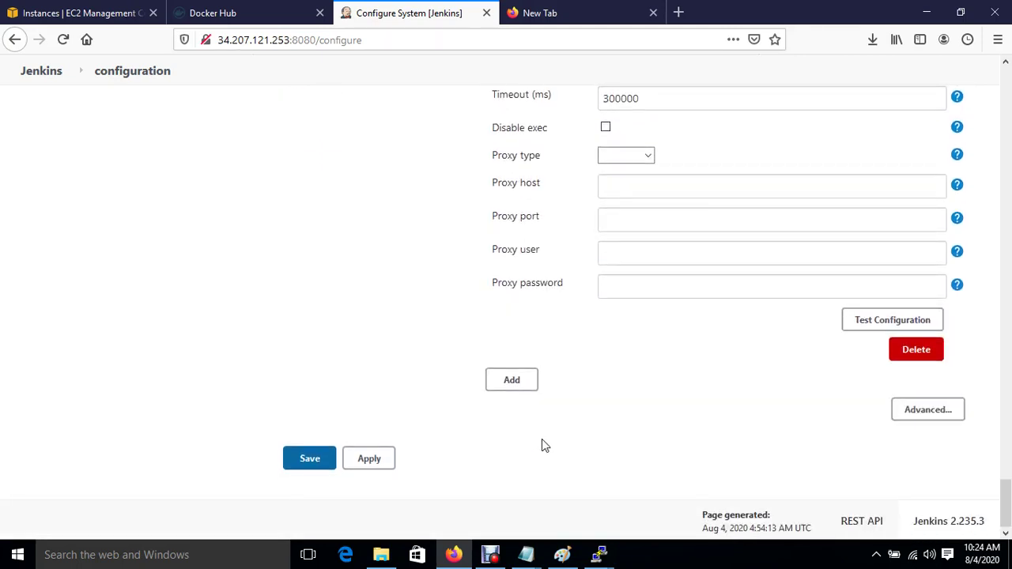
Step: Test the Jenkins SSH server configuration, which fails with an Auth fail error
left_click(894, 323)
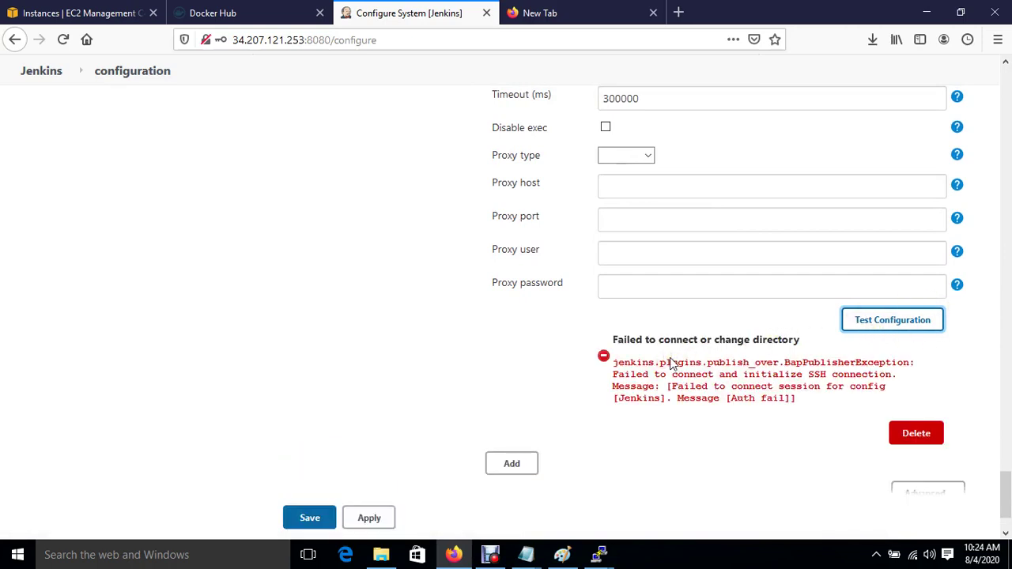
scroll(671, 363, "up", 10)
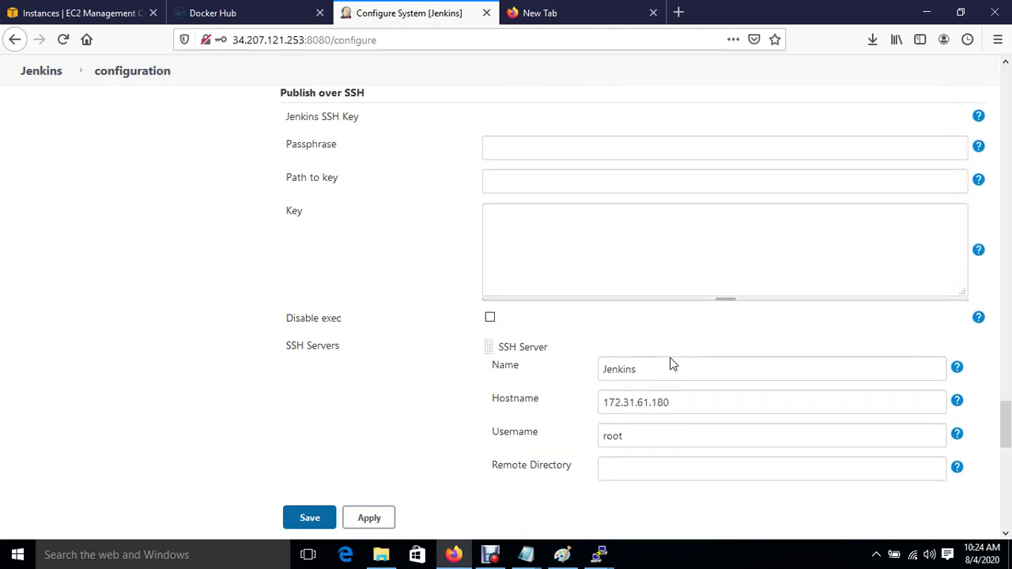
scroll(671, 363, "up", 2)
scroll(671, 362, "down", 4)
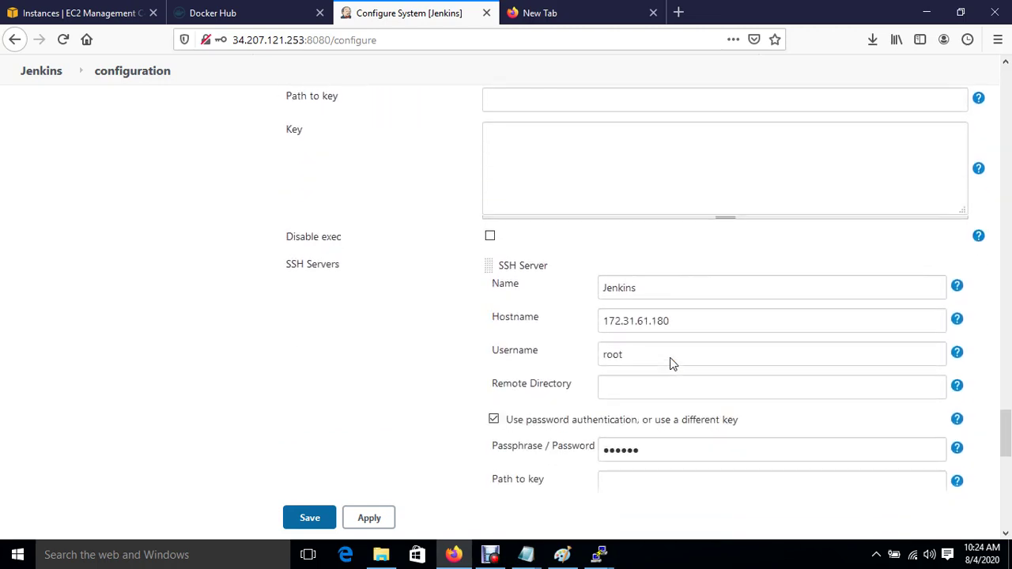
scroll(670, 363, "down", 2)
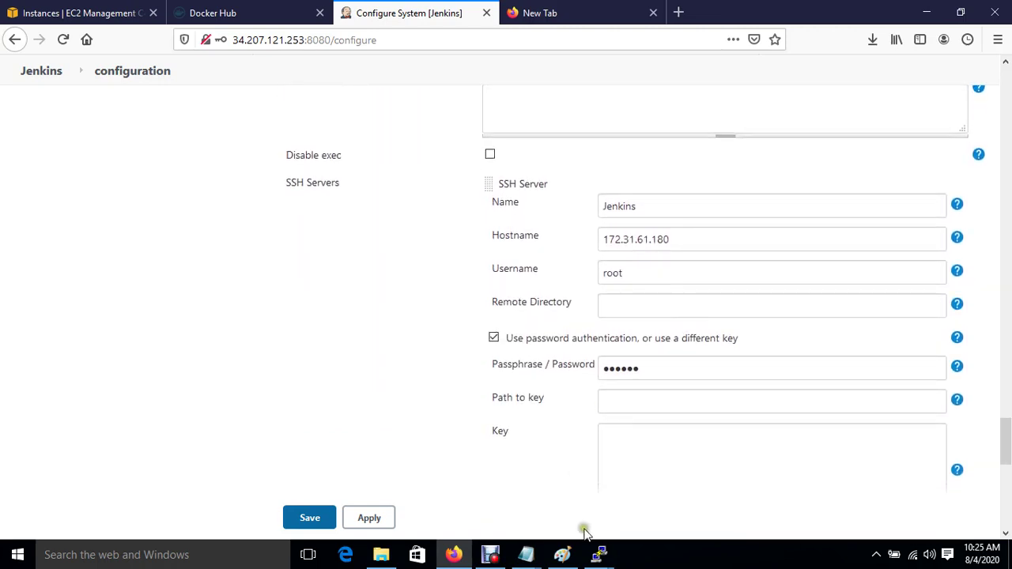
mouse_move(600, 558)
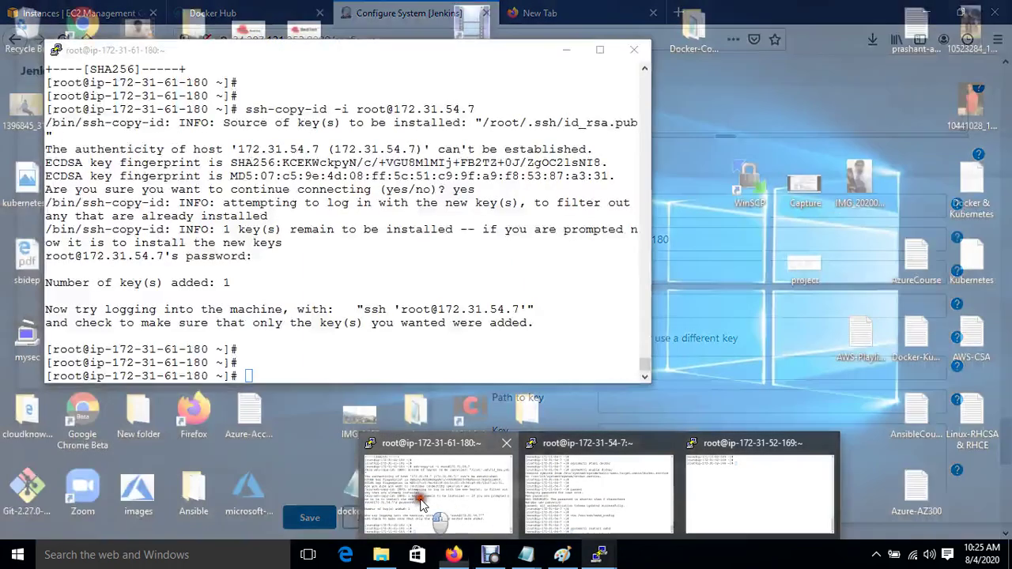
Step: Change root's password with passwd in PuTTY and begin the vim /etc/ssh/sshd_config command
left_click(450, 506)
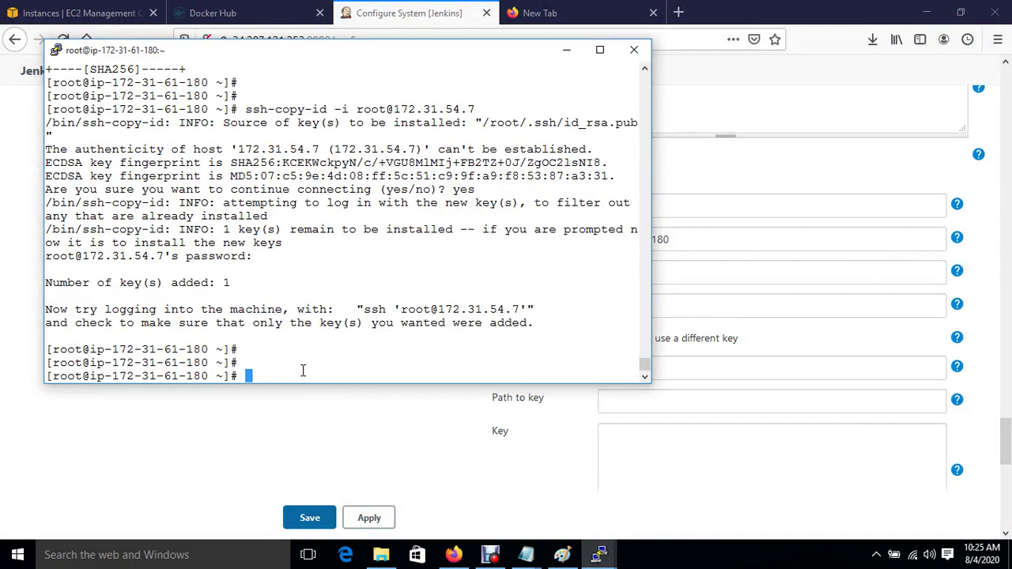
type("passwd")
key("Return")
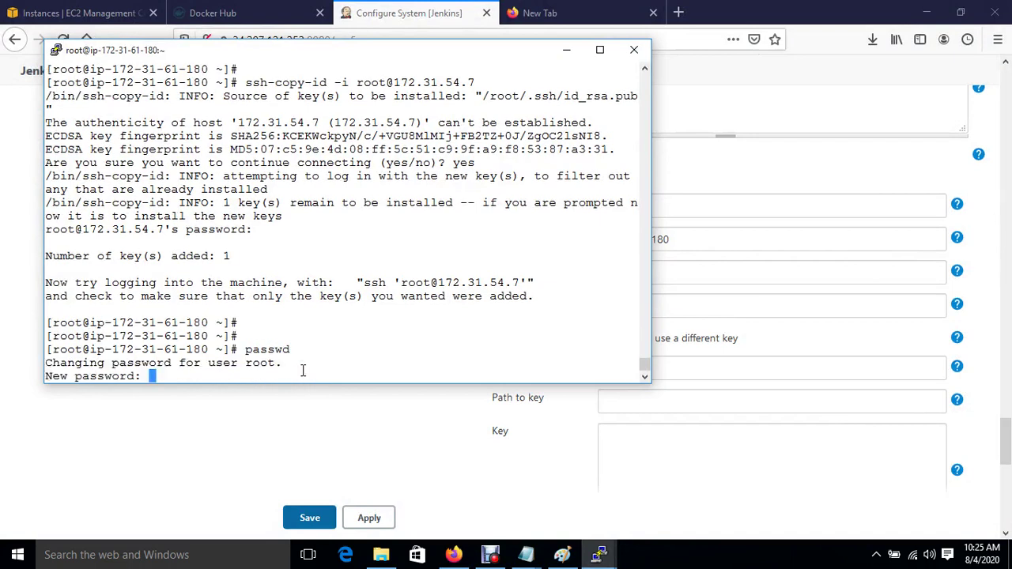
key("Return")
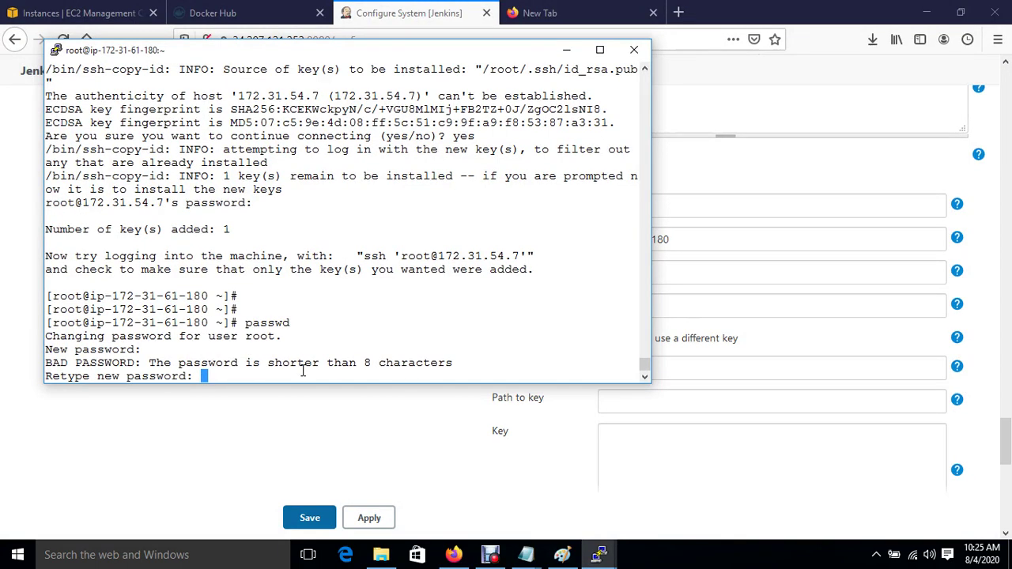
key("Return")
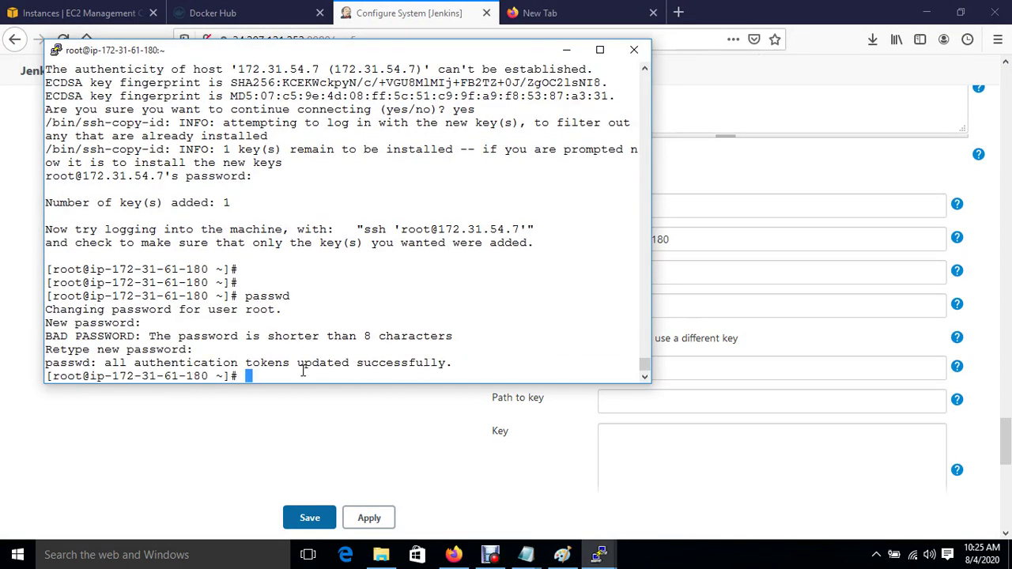
key("Return")
type("vim /")
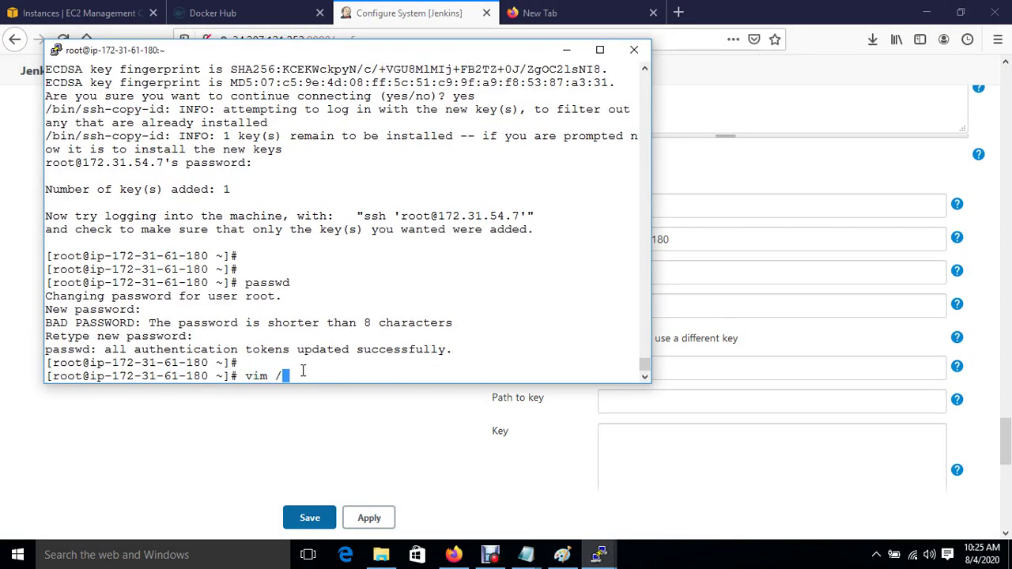
type("etc/ssh/sshd_config")
Step: Open sshd_config in vim and uncomment the PermitRootLogin line
key("Return")
key("Down")
key("Down")
key("Down")
key("Down")
key("Down")
key("Down")
key("Down")
key("Down")
key("Down")
key("Down")
key("Down")
key("Down")
key("Down")
key("Down")
key("Down")
key("Down")
key("Down")
key("Down")
key("Down")
key("Down")
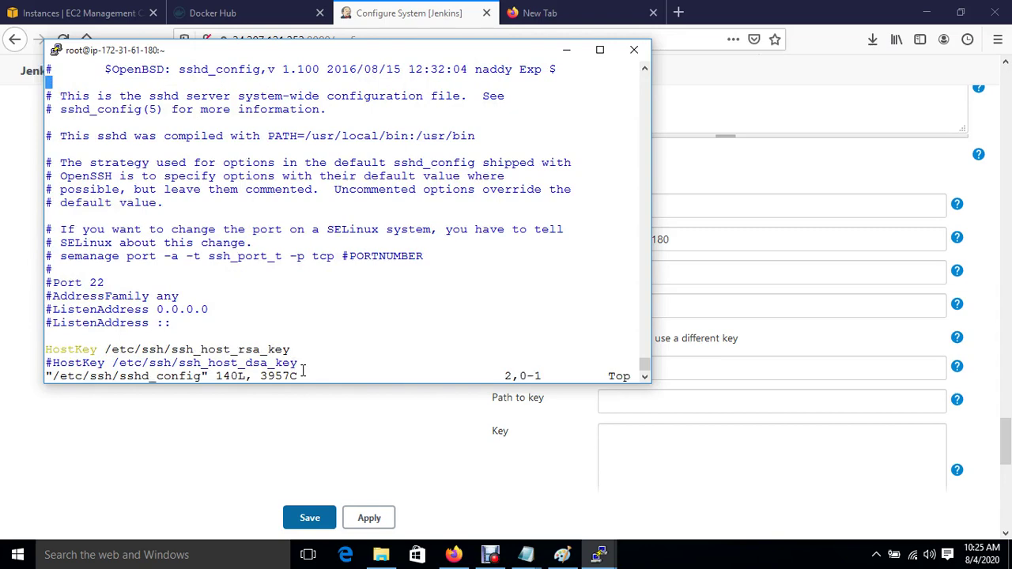
key("Up")
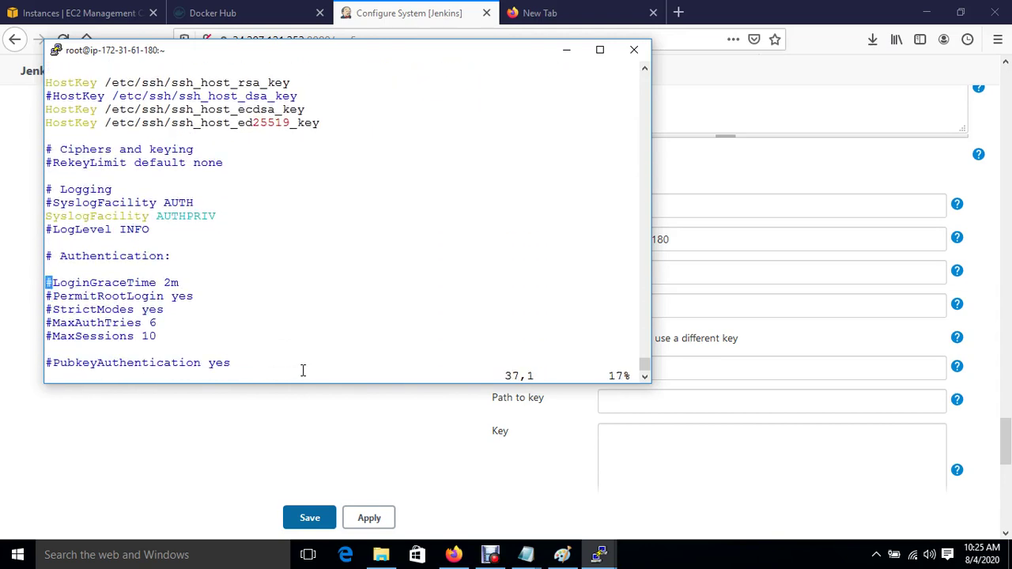
key("Down")
key("Down")
key("Up")
key("Right")
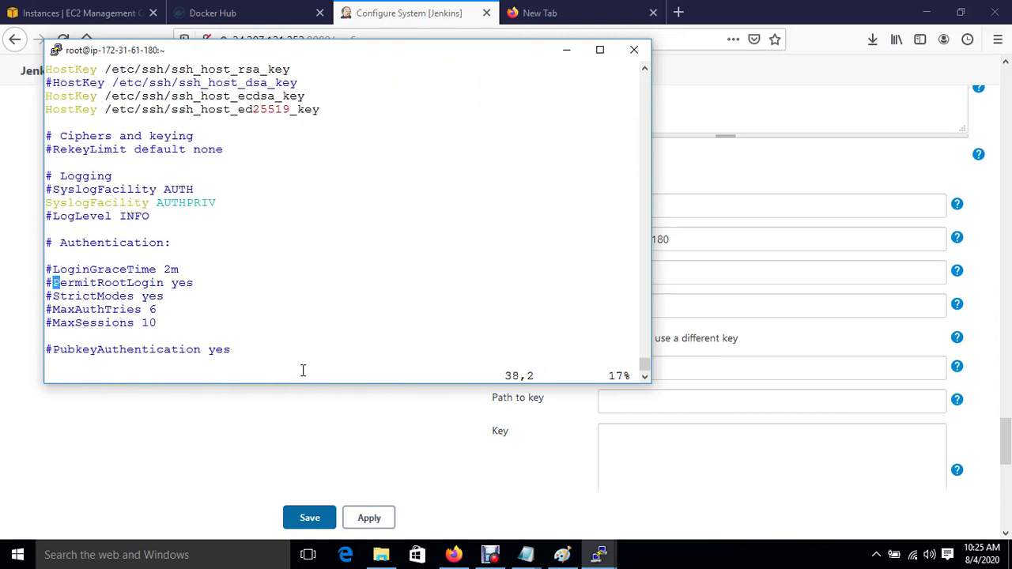
key("i")
key("BackSpace")
Step: Change PasswordAuthentication to yes and save sshd_config with :wq!
key("Down")
key("Down")
key("Down")
key("Down")
key("Down")
key("Down")
key("Down")
key("Down")
key("Down")
key("Down")
key("Down")
key("Down")
key("Down")
key("Down")
key("Down")
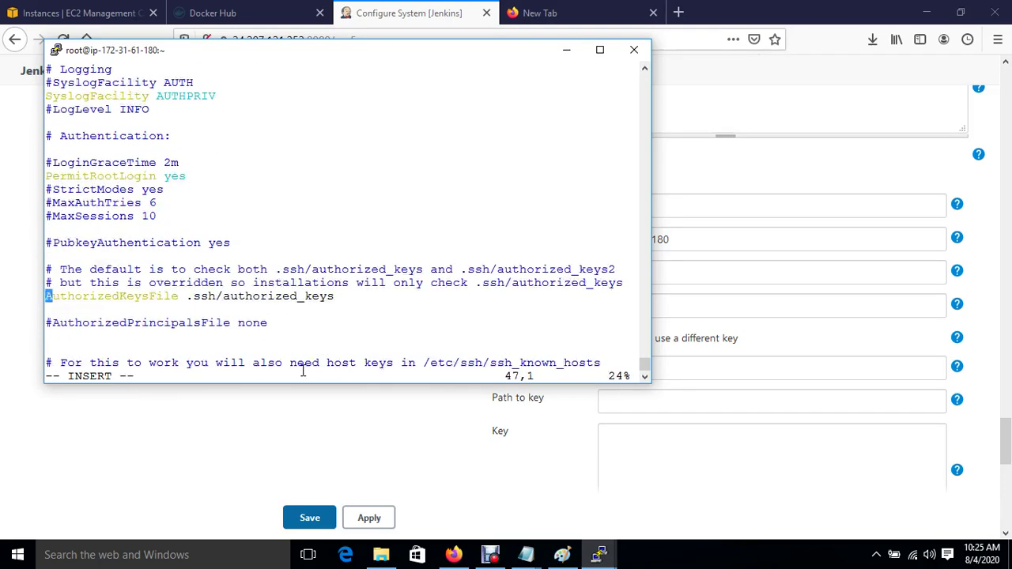
key("Down")
key("Down")
key("Down")
key("Down")
key("Down")
key("Down")
key("Down")
key("Down")
key("Down")
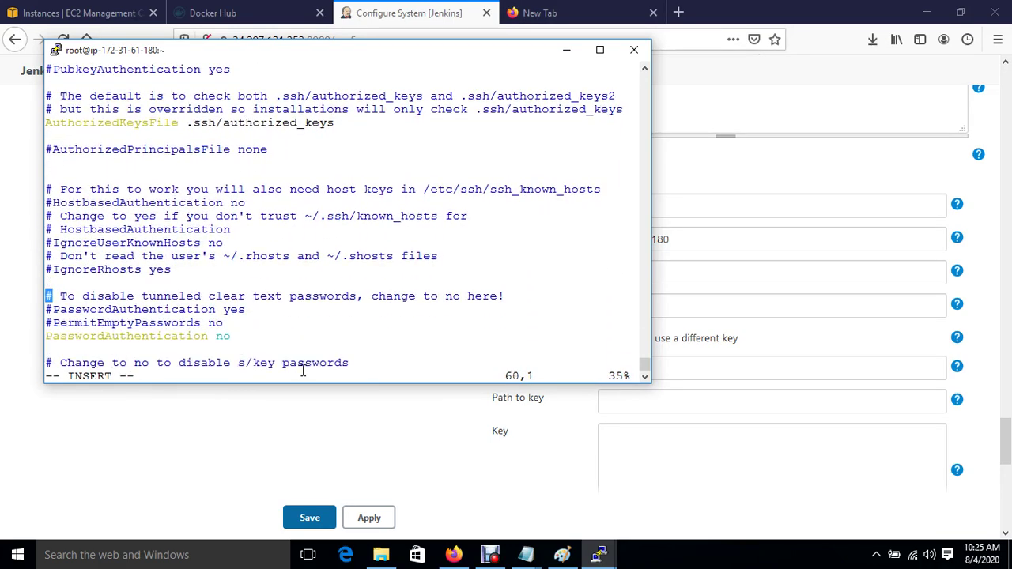
key("Down")
key("Right")
key("Right")
key("Right")
key("Right")
key("Right")
key("Right")
key("Right")
key("Right")
key("Right")
key("Right")
key("Right")
key("Right")
key("Right")
key("Right")
key("Right")
key("Right")
key("Right")
key("Right")
key("Right")
key("Right")
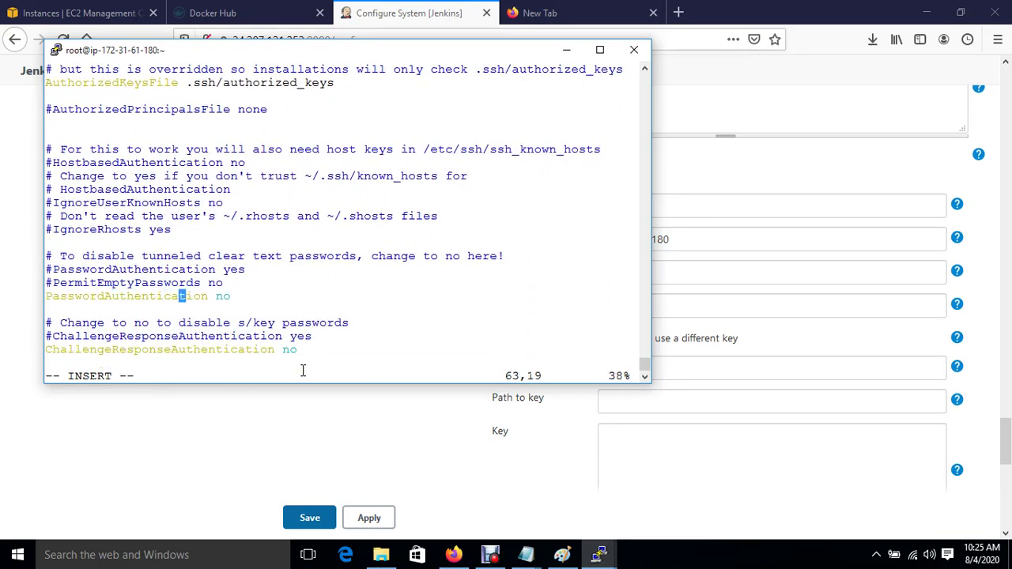
key("BackSpace")
key("BackSpace")
type("yes")
key("Escape")
type(":")
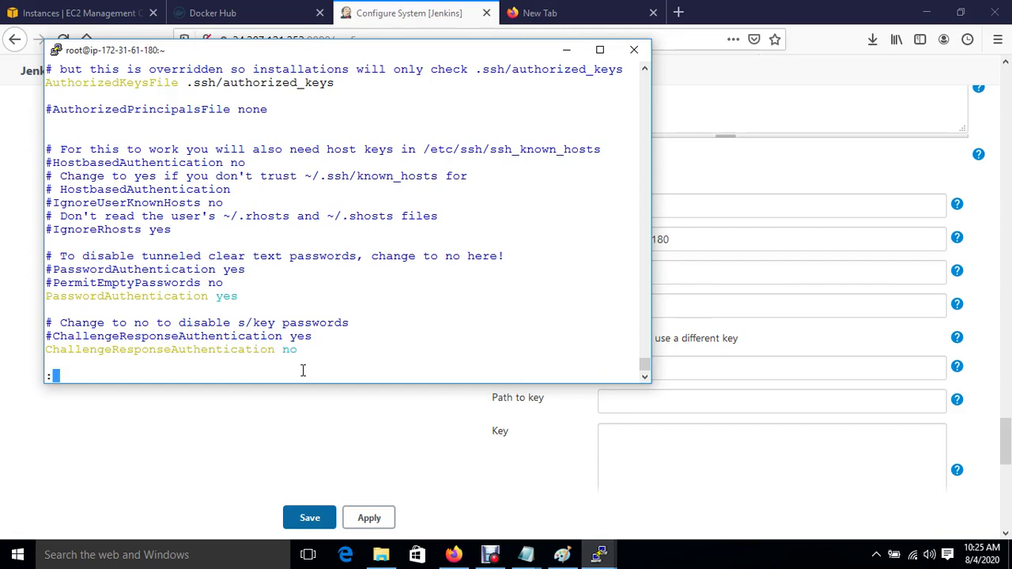
type("wq!")
key("Return")
key("Return")
key("Return")
key("Return")
Step: Restart the SSH service with systemctl restart sshd and return to the Jenkins page
type("systemctl ")
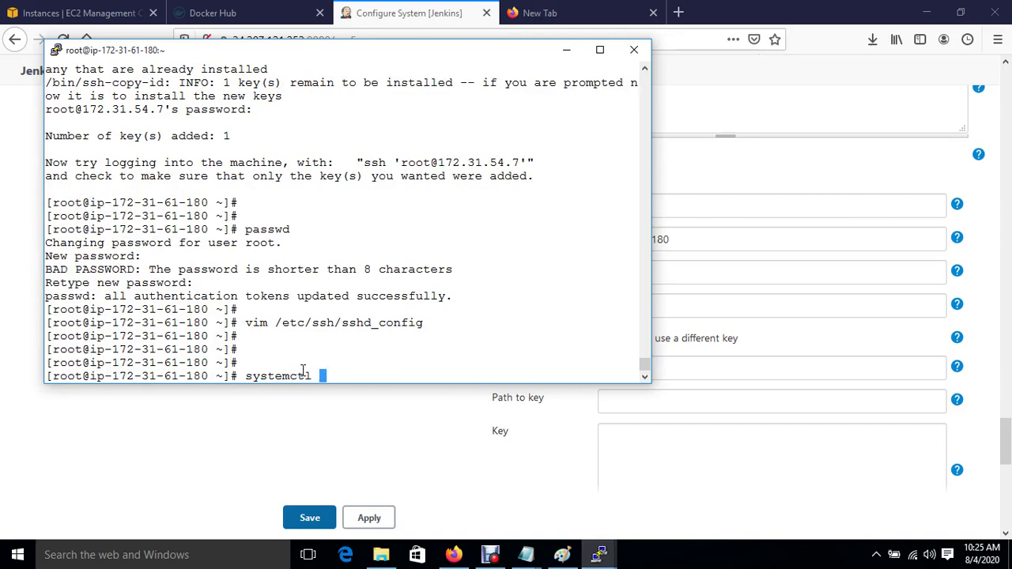
type("restart sshd")
key("Return")
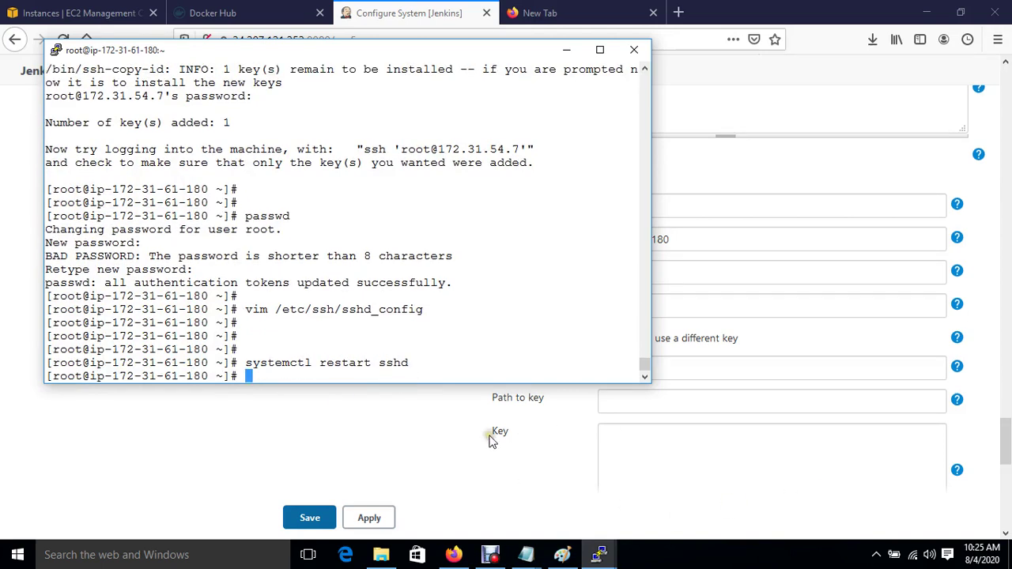
left_click(490, 438)
scroll(490, 439, "down", 3)
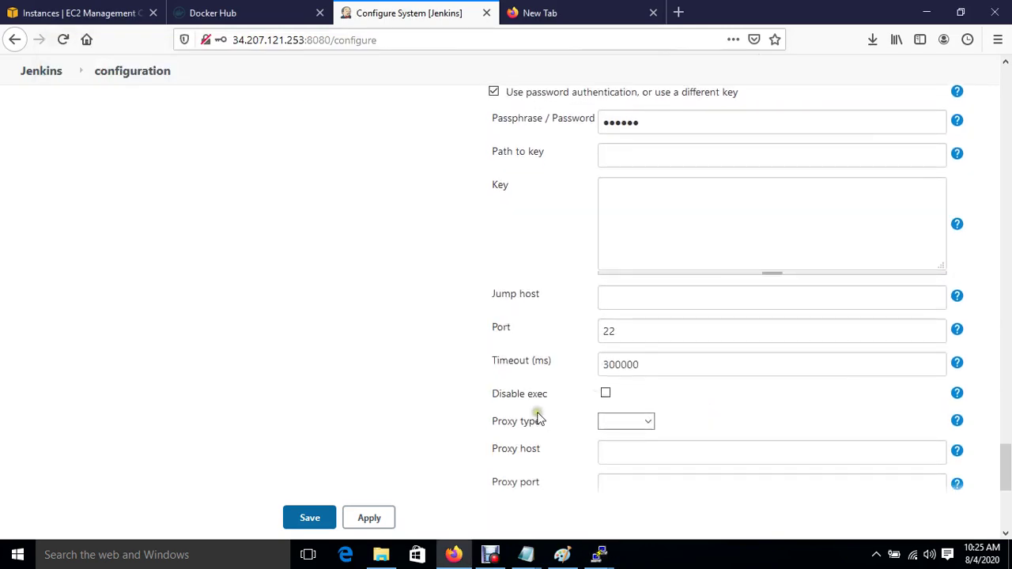
Step: Re-test the Jenkins SSH server connection, which now reports Success
scroll(537, 419, "down", 2)
left_click(889, 386)
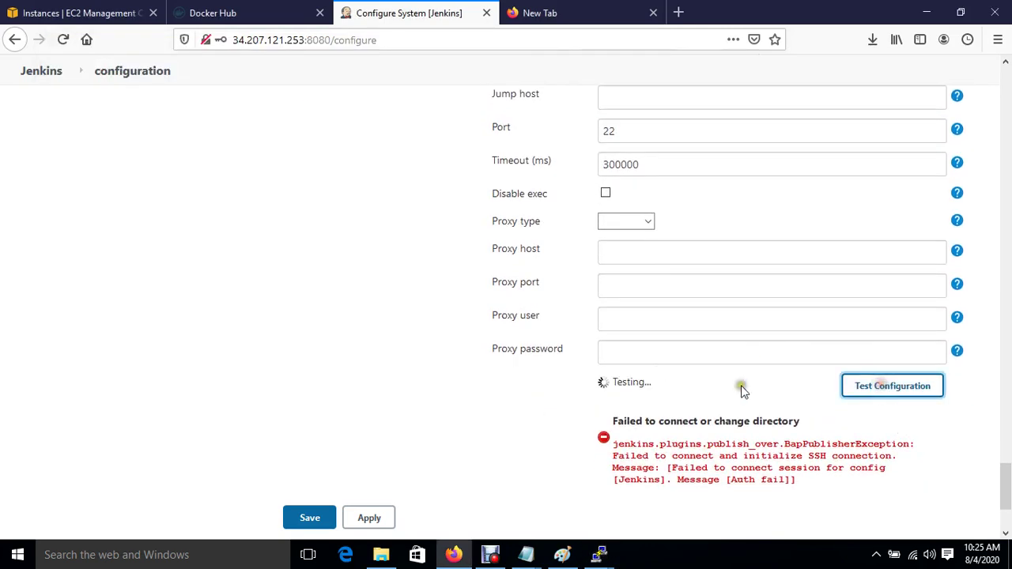
scroll(613, 402, "down", 2)
Step: Add a second SSH server entry named Ansible
left_click(512, 388)
left_click(615, 402)
type("Ansible")
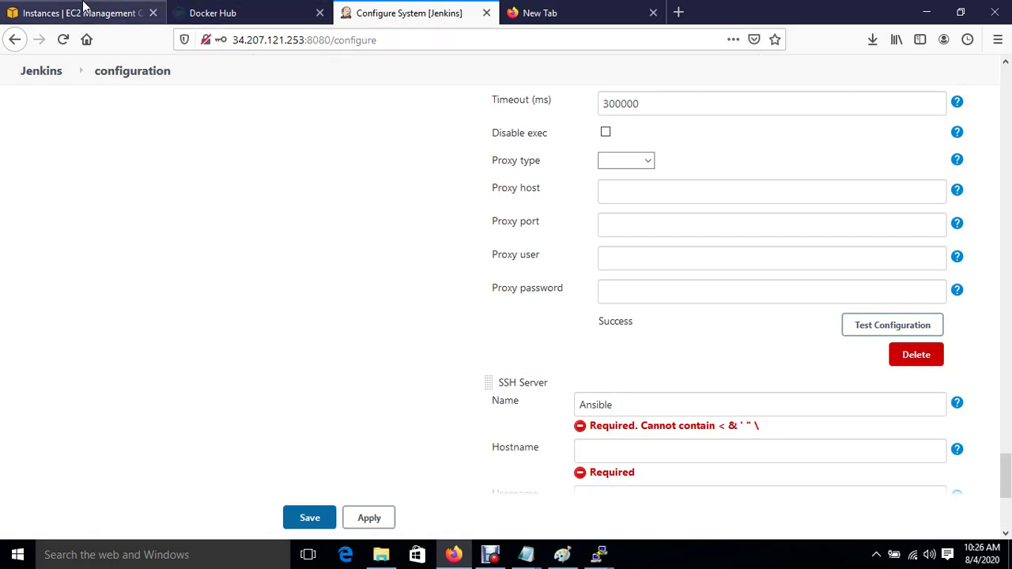
left_click(83, 11)
Step: Copy the Ansible instance's private IP 172.31.54.7 from EC2 for the Jenkins Hostname field
left_click(219, 231)
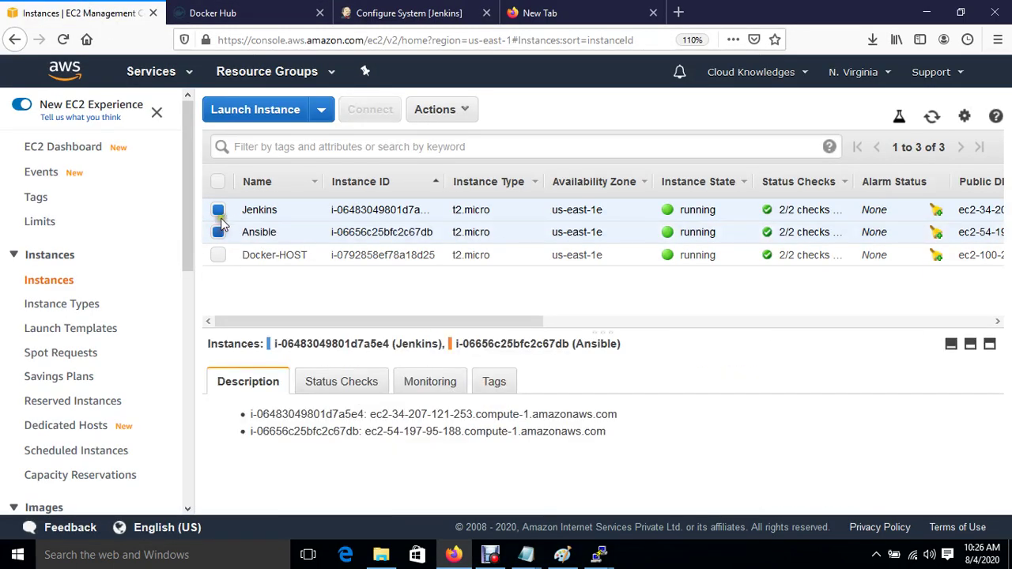
left_click(218, 209)
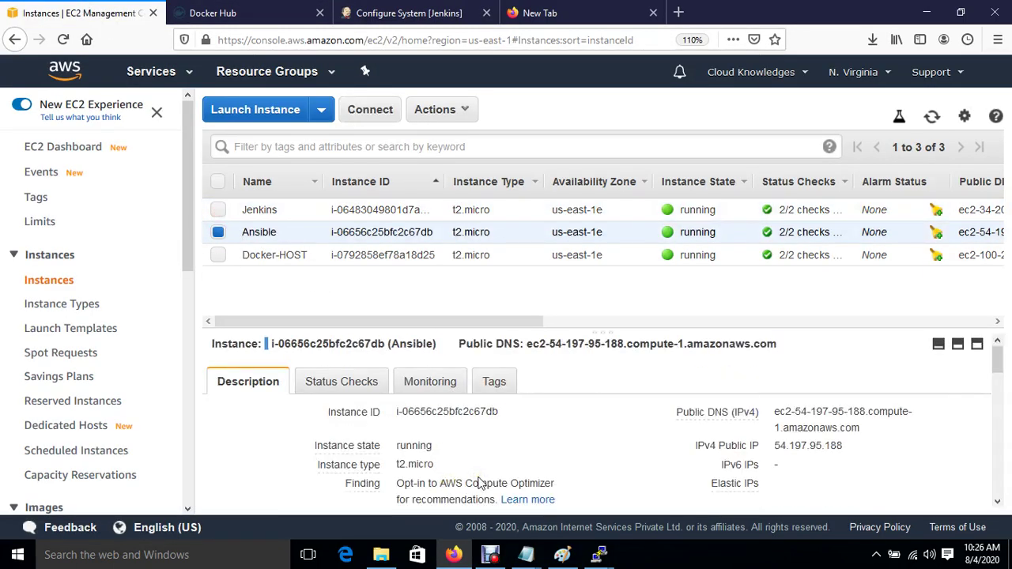
scroll(478, 484, "down", 1)
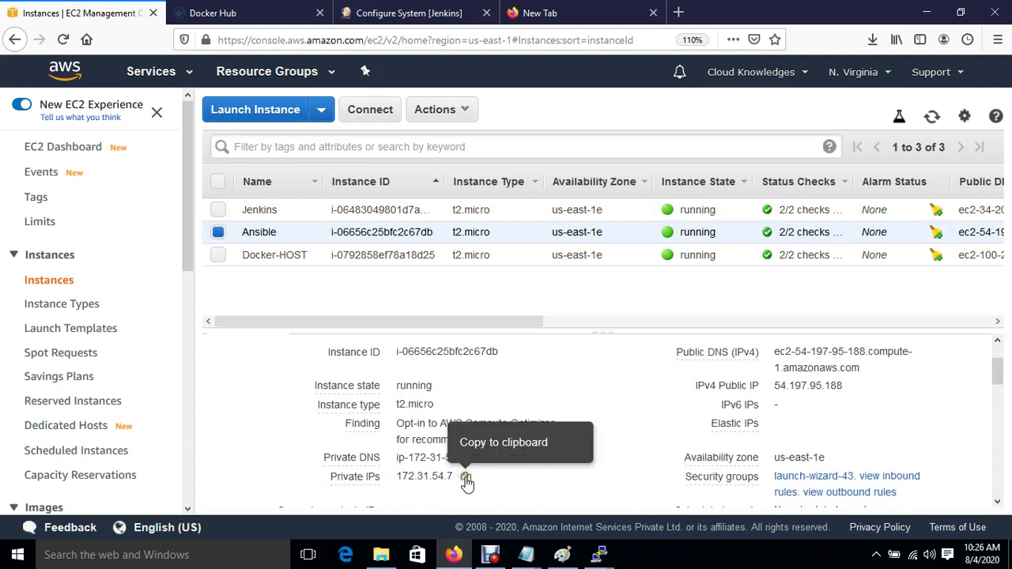
left_click(467, 479)
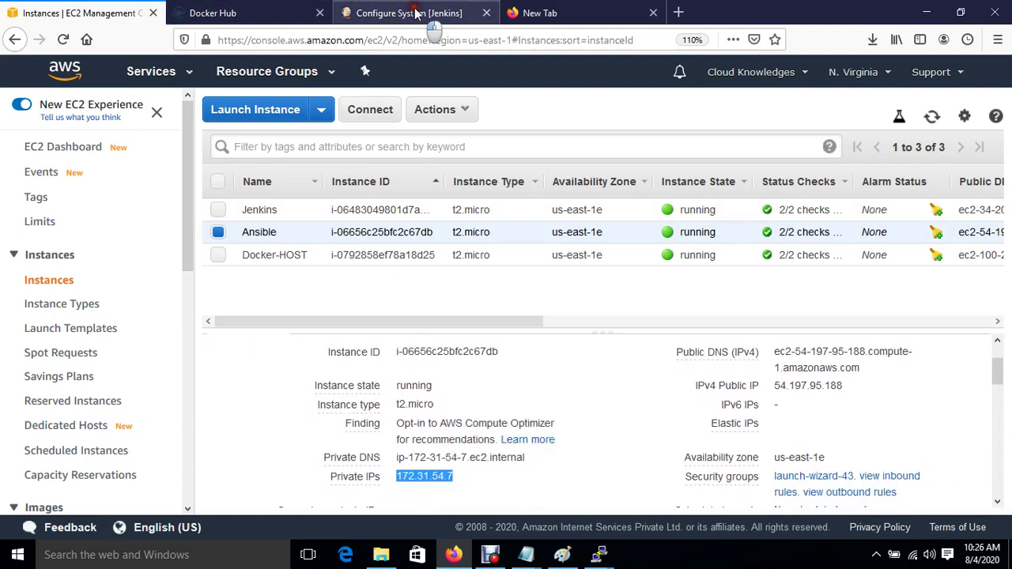
left_click(417, 13)
left_click(617, 433)
Step: Give the Ansible server hostname 172.31.54.7, username root, and password authentication with its password
key("ctrl+v")
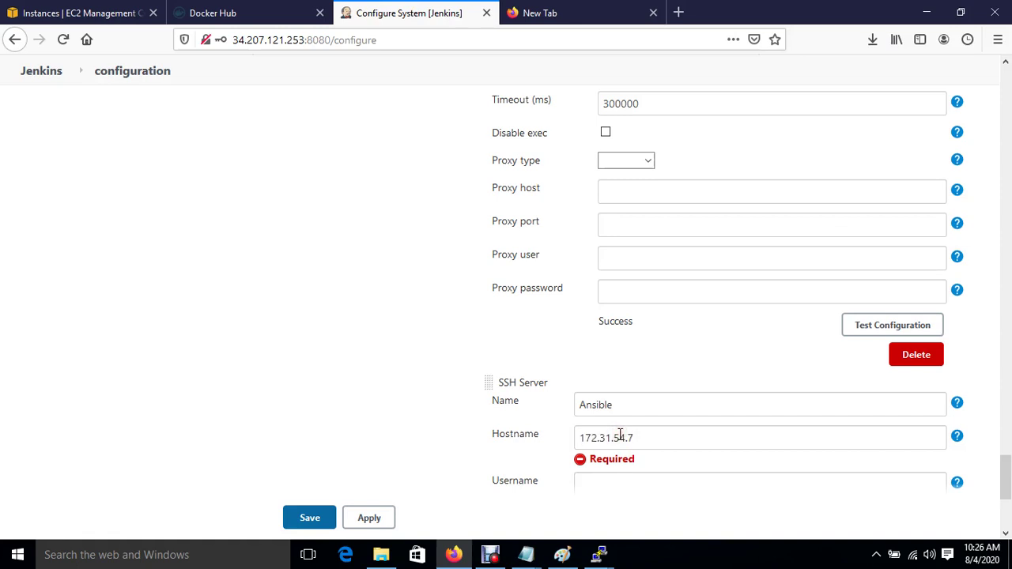
left_click(597, 483)
type("root")
scroll(596, 482, "down", 3)
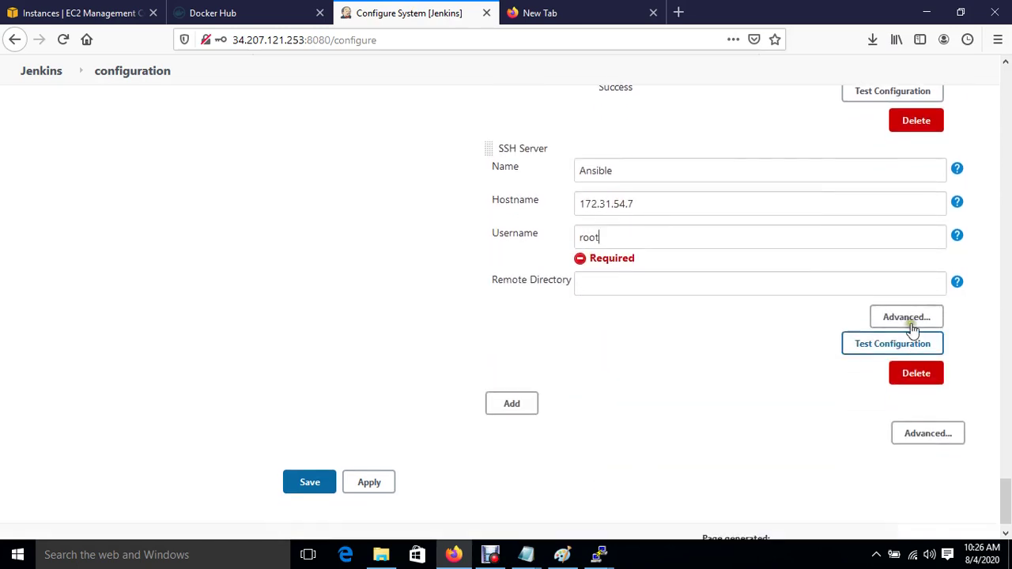
left_click(907, 320)
left_click(493, 305)
scroll(585, 320, "up", 2)
left_click(625, 351)
type("a")
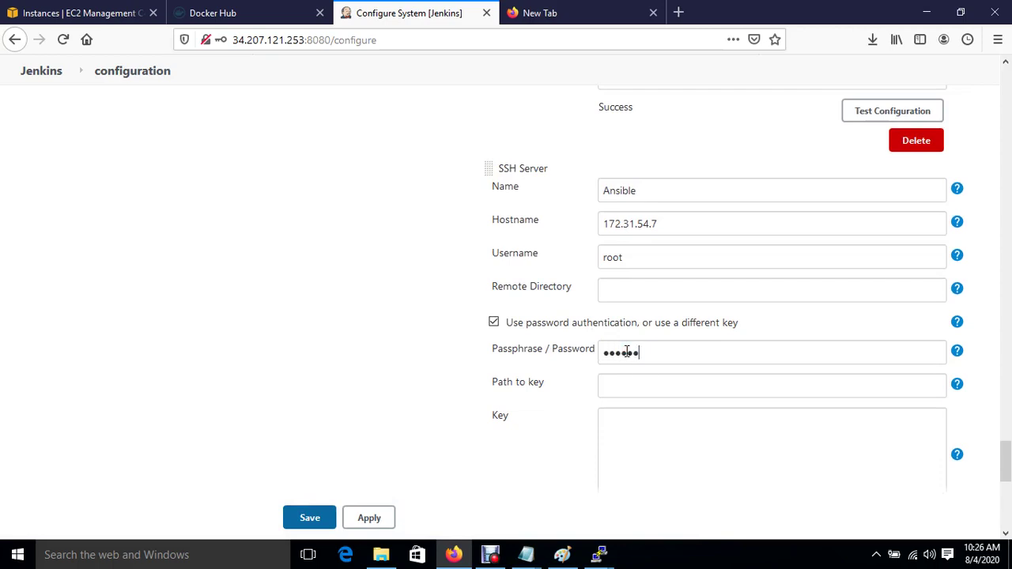
scroll(594, 395, "down", 7)
Step: Test the Ansible server connection, then apply and save the system configuration
left_click(856, 366)
left_click(369, 498)
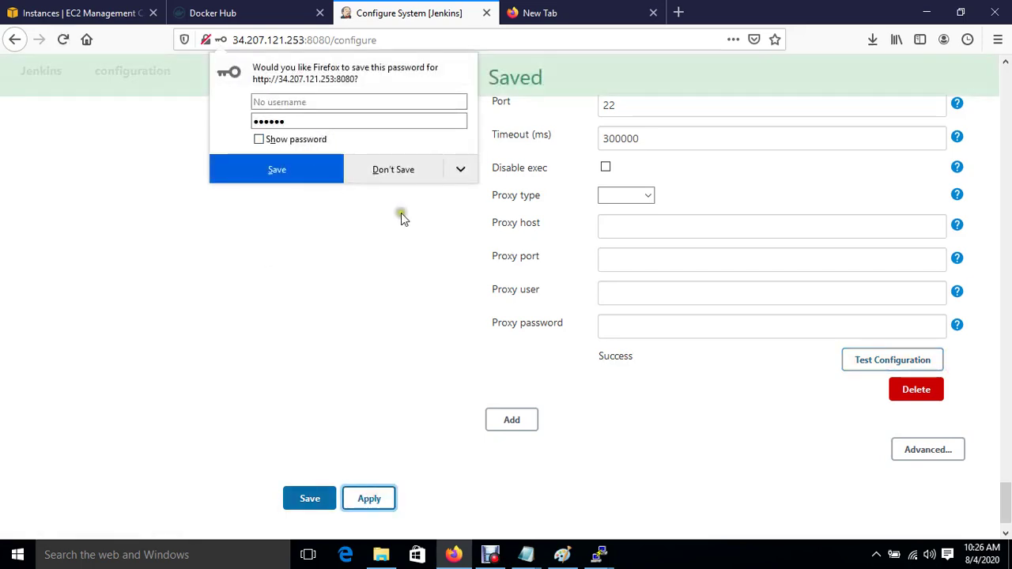
left_click(393, 181)
left_click(301, 499)
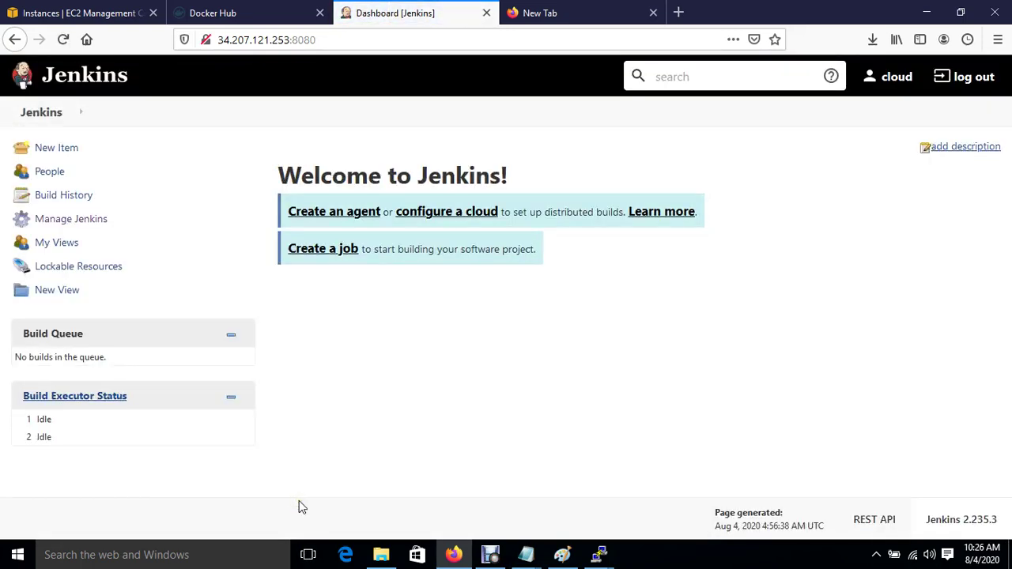
Step: Load github.com in the empty new browser tab
left_click(566, 11)
left_click(401, 35)
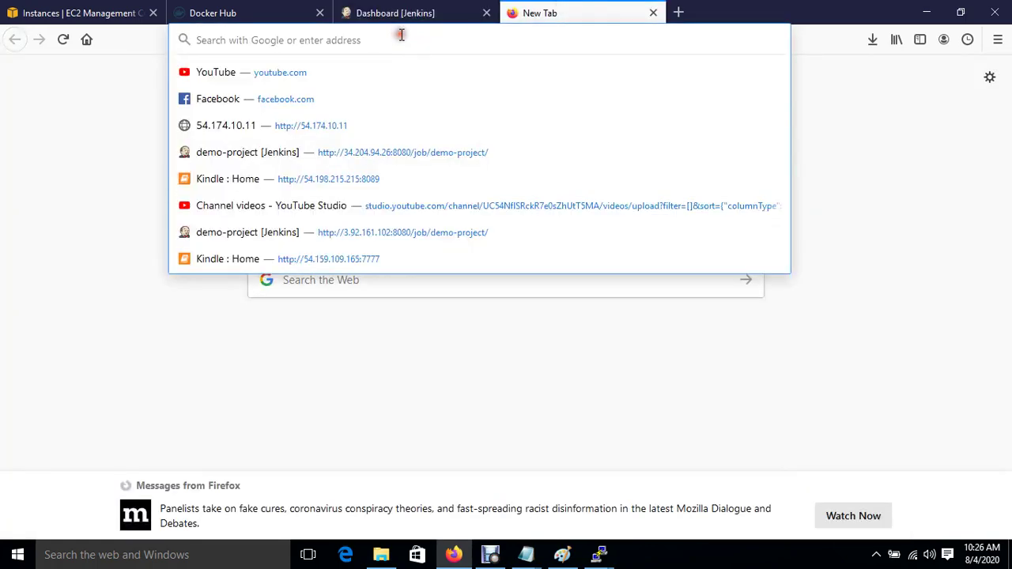
type("github.com/")
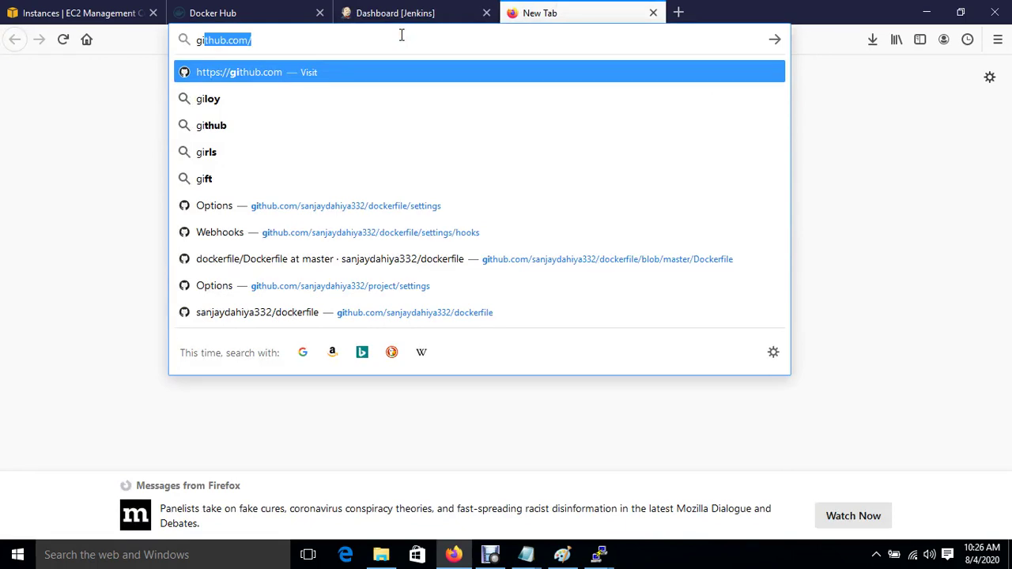
key("Return")
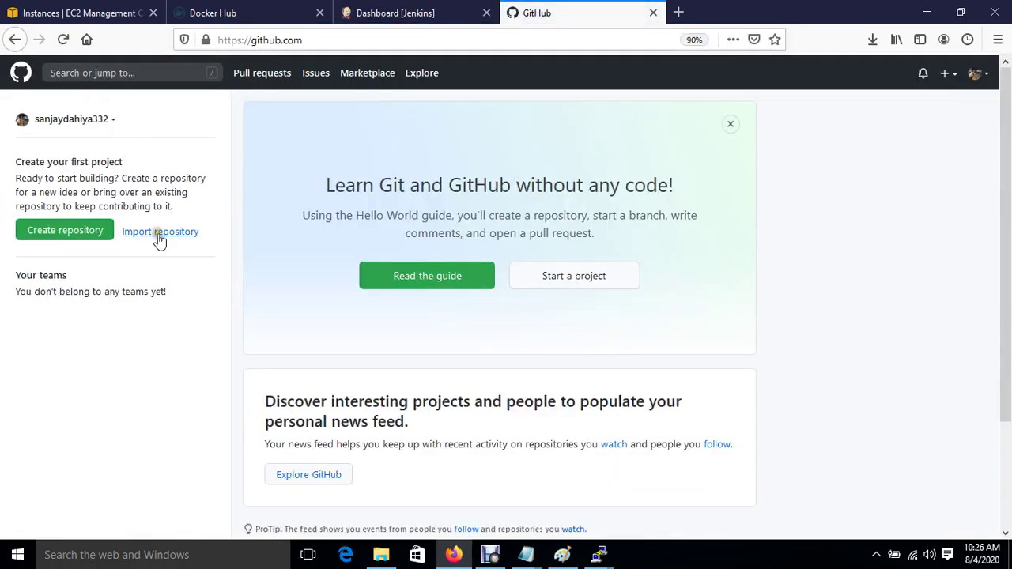
Step: Create a public GitHub repository named cloudknowledge
left_click(84, 232)
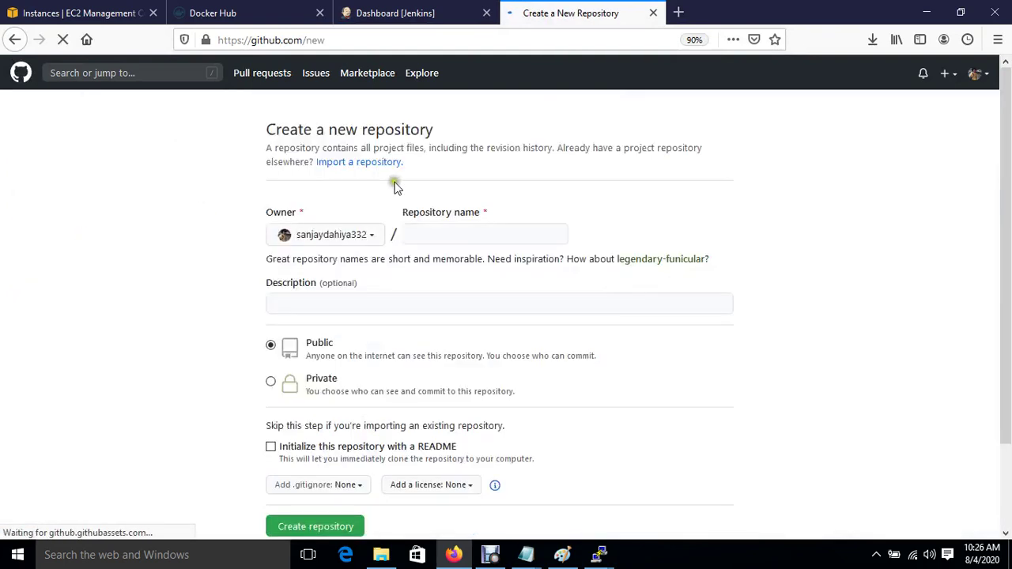
left_click(437, 235)
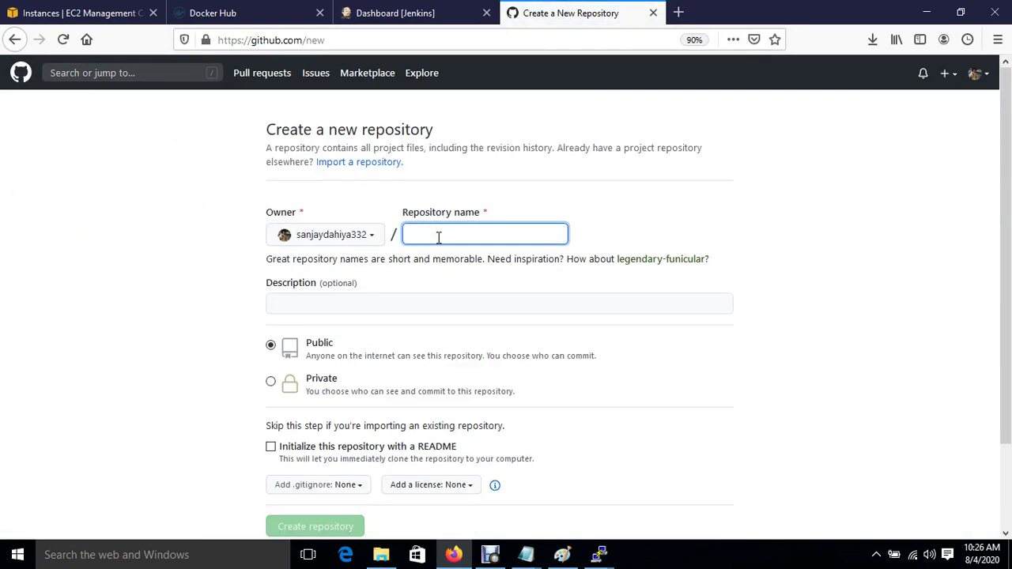
type("cloudmowled")
key("BackSpace")
type("dge")
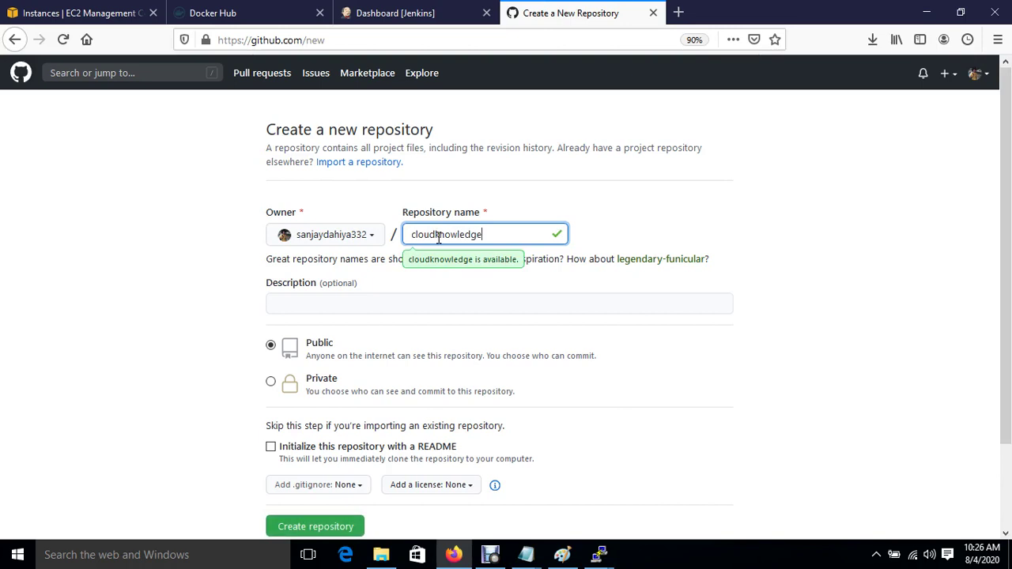
left_click(308, 531)
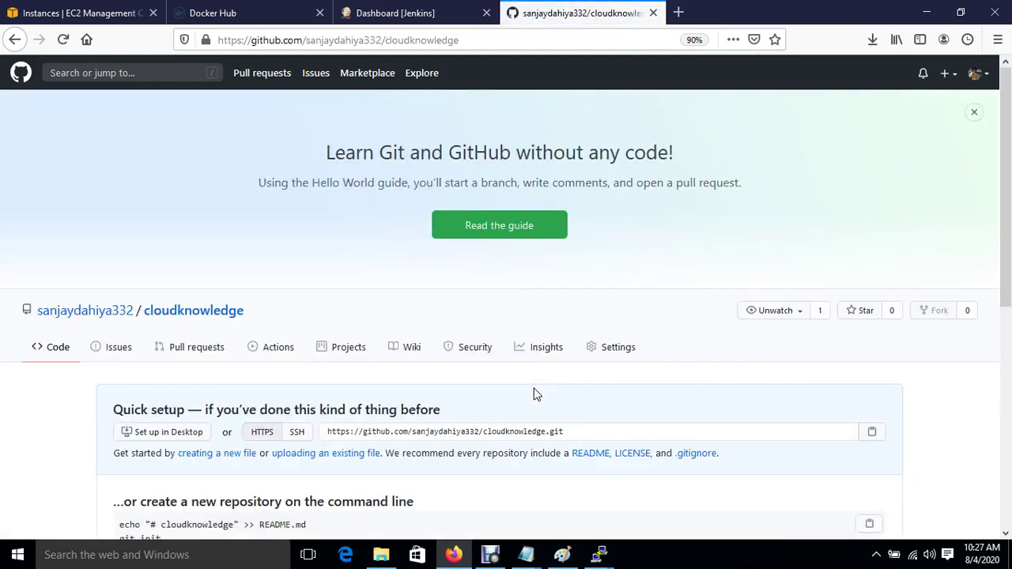
scroll(535, 394, "down", 2)
Step: Start a new file in the empty cloudknowledge repository and name it Dockerfile
left_click(224, 296)
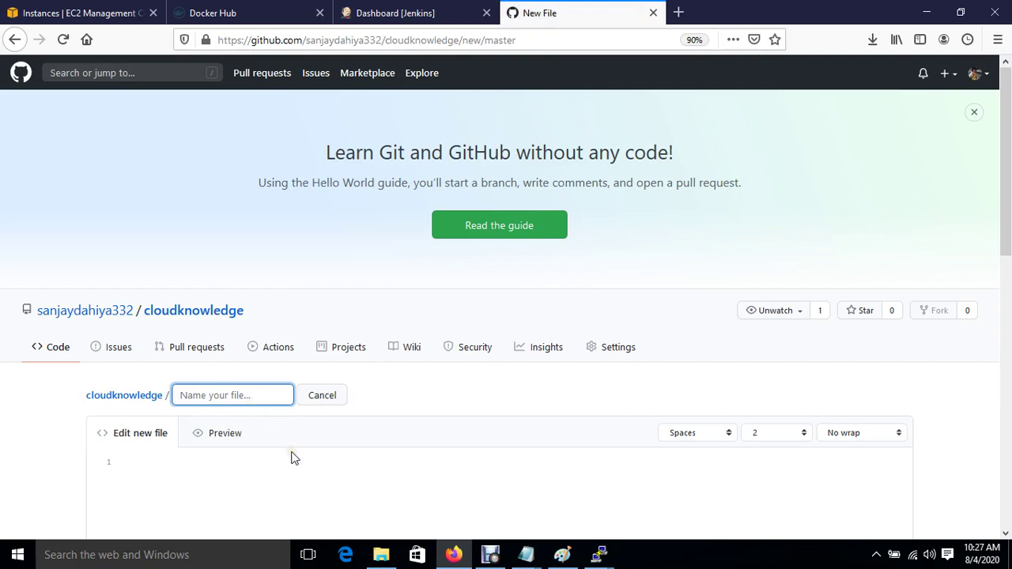
left_click(225, 396)
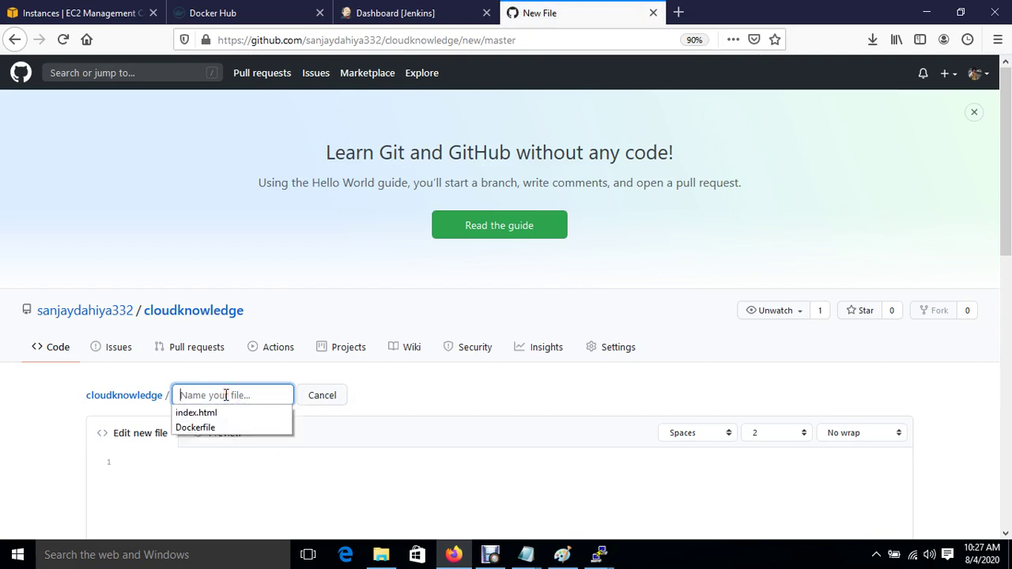
type("Docker")
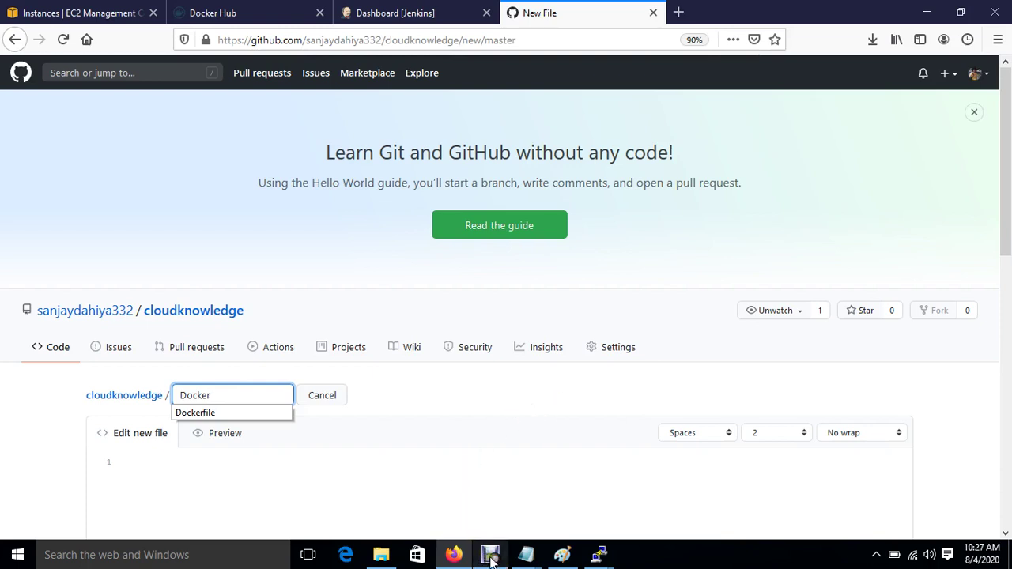
mouse_move(491, 559)
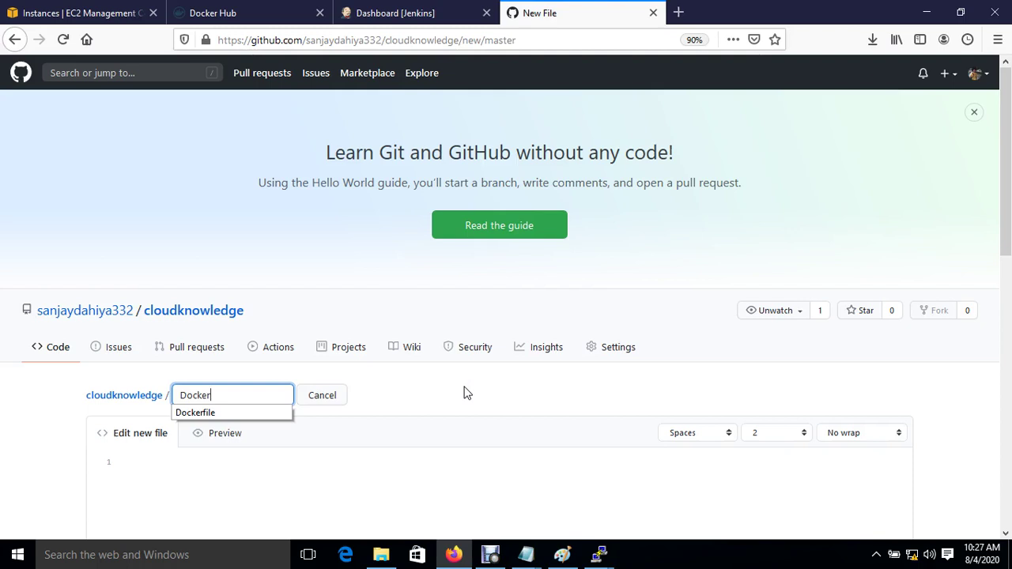
left_click(491, 554)
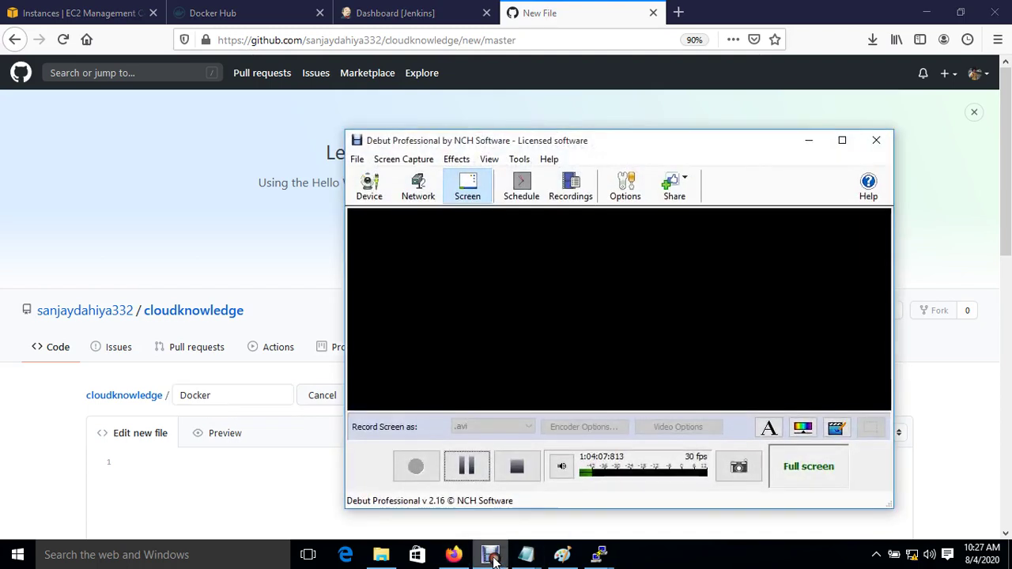
left_click(467, 466)
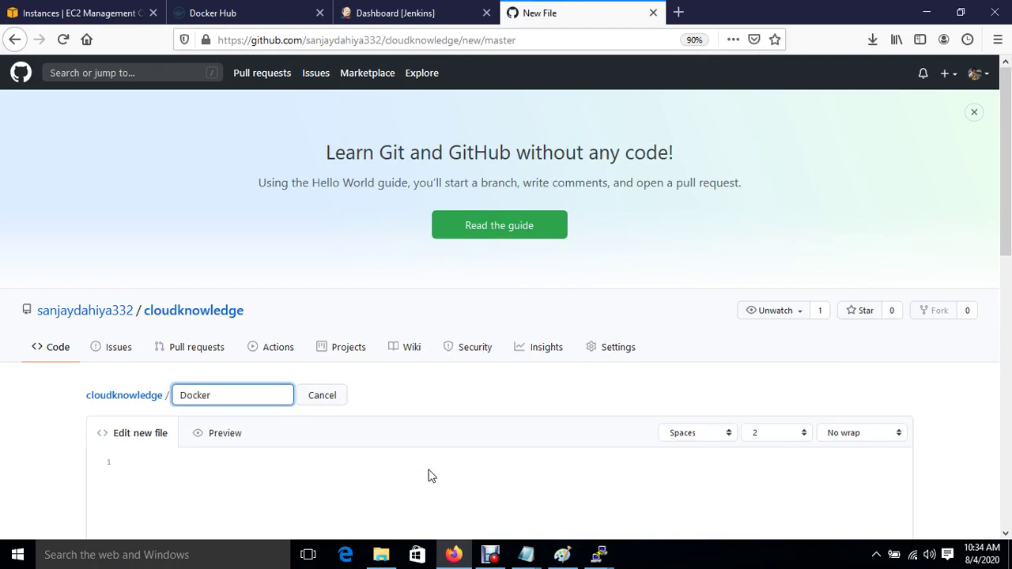
left_click(249, 389)
key("BackSpace")
key("BackSpace")
key("BackSpace")
key("BackSpace")
key("BackSpace")
key("BackSpace")
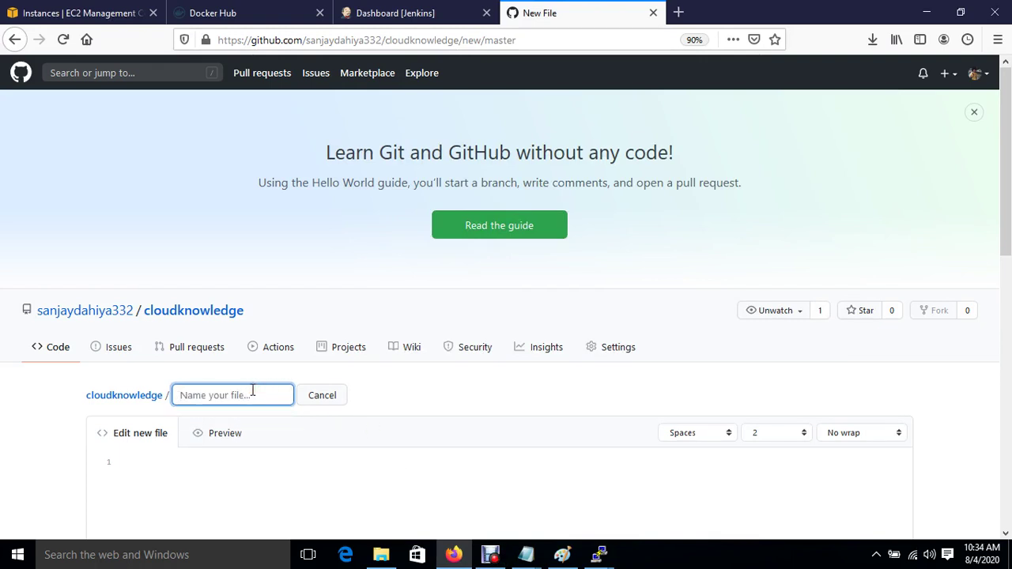
type("D")
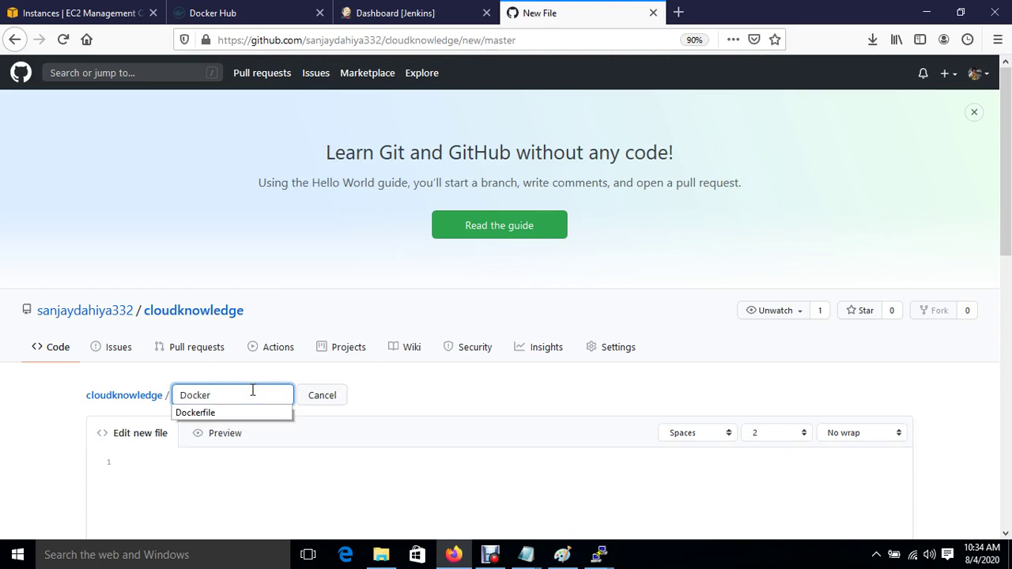
type("ocker")
left_click(195, 412)
Step: Paste the Dockerfile instructions copied from Notepad and commit the new file
left_click(224, 467)
scroll(224, 467, "down", 3)
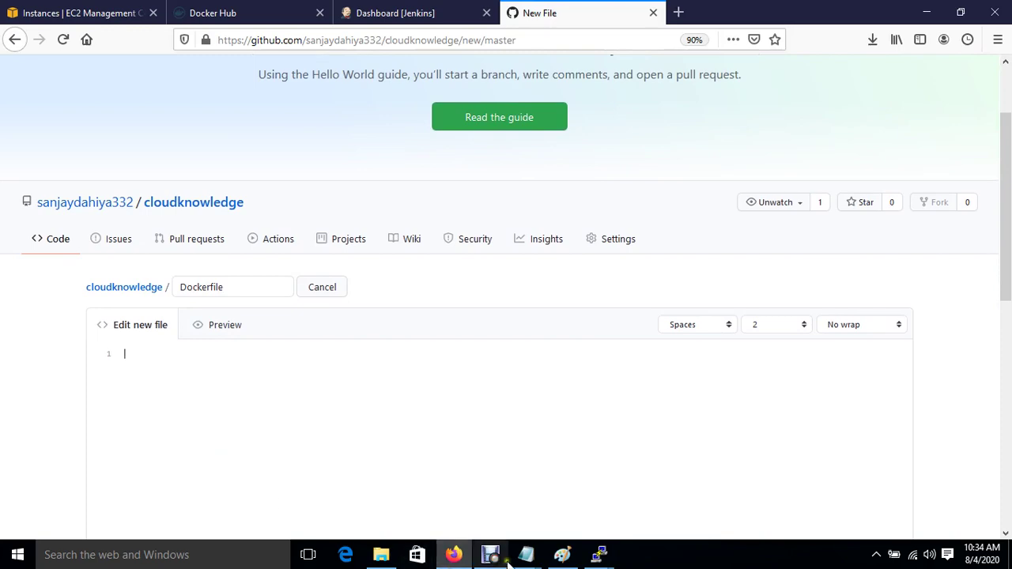
mouse_move(526, 557)
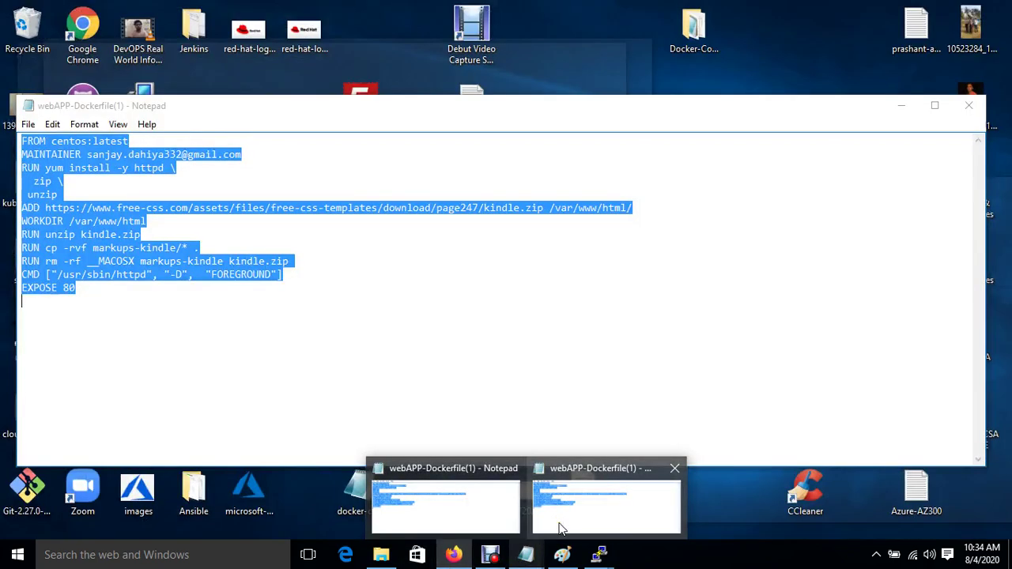
left_click(558, 525)
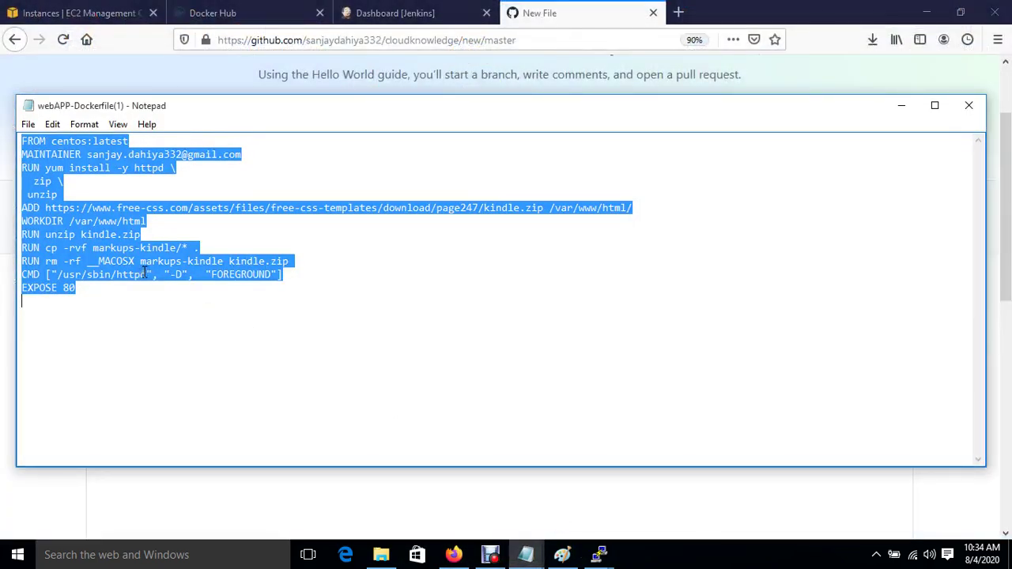
left_click(145, 497)
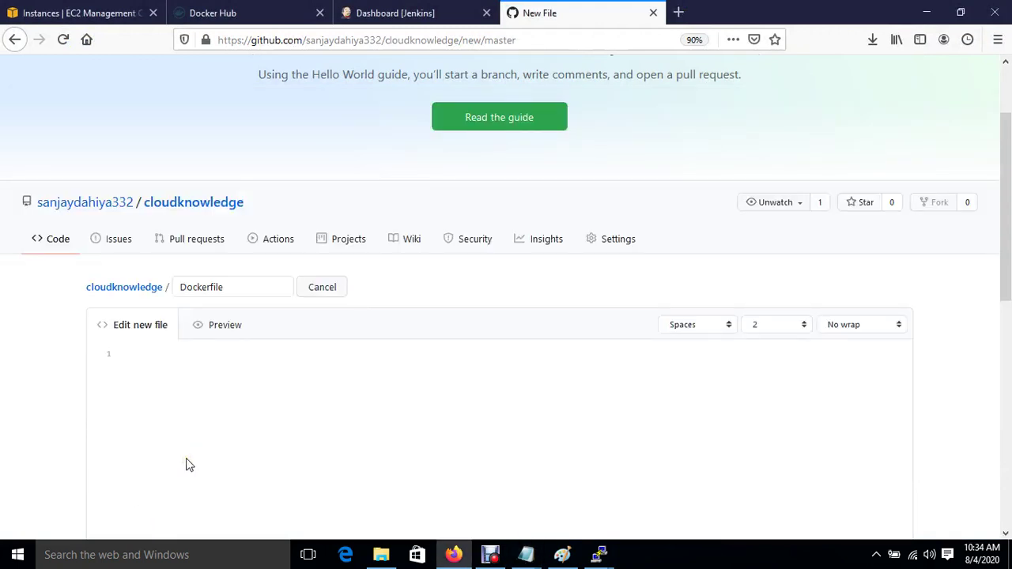
key("ctrl+v")
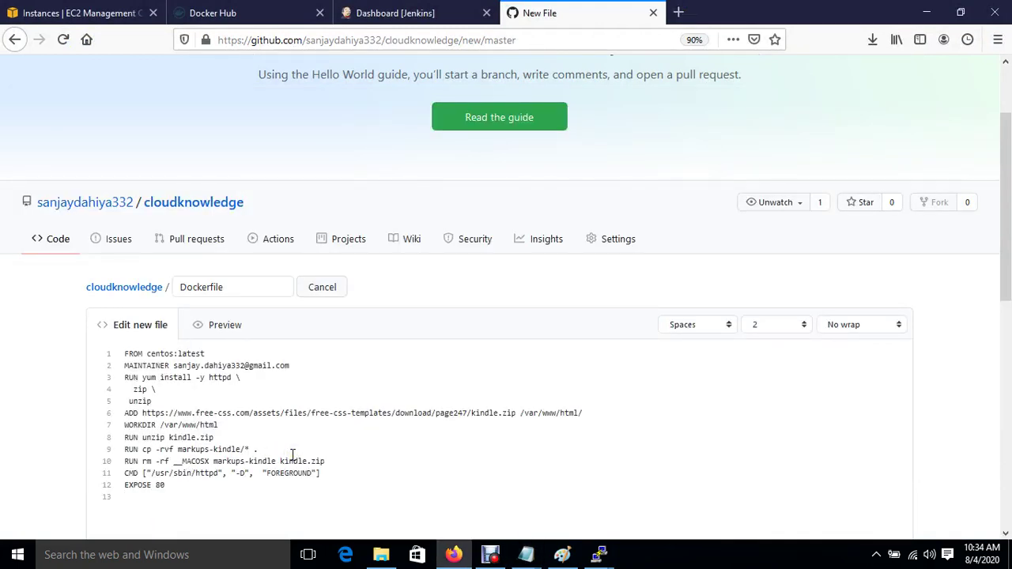
scroll(292, 455, "down", 10)
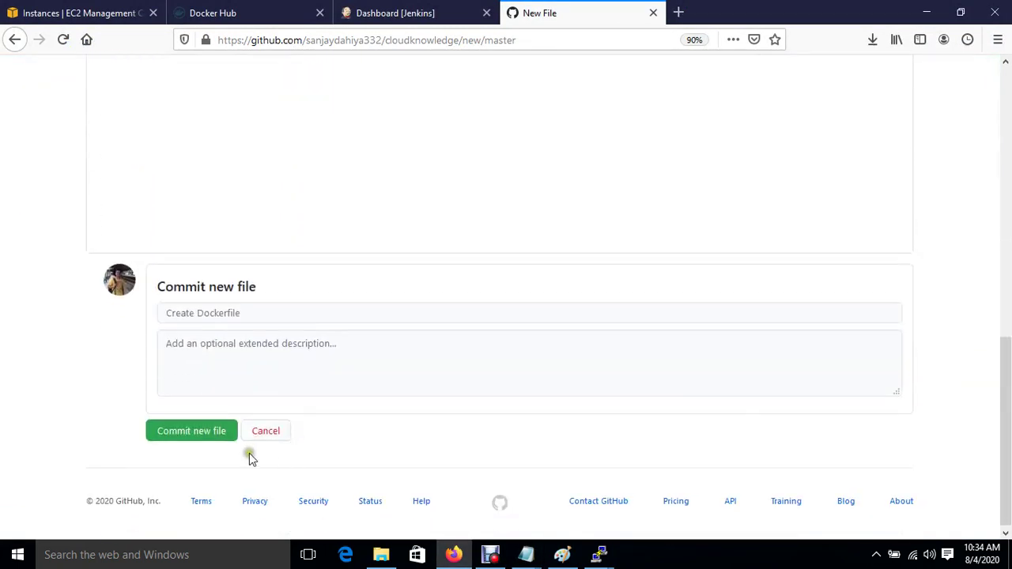
left_click(164, 435)
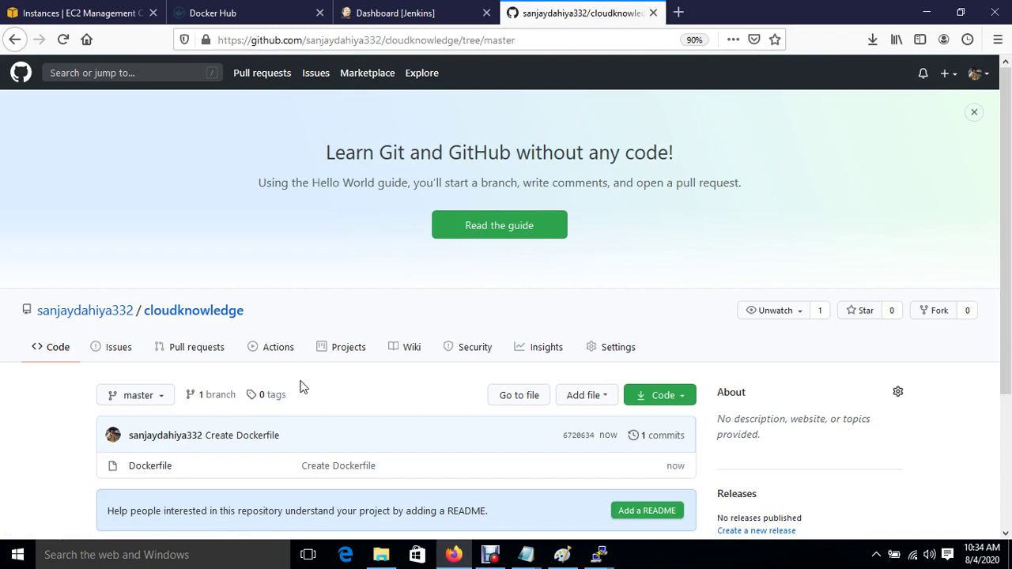
Step: Open the repository's Webhooks settings, start a new webhook, and confirm the account password
left_click(624, 346)
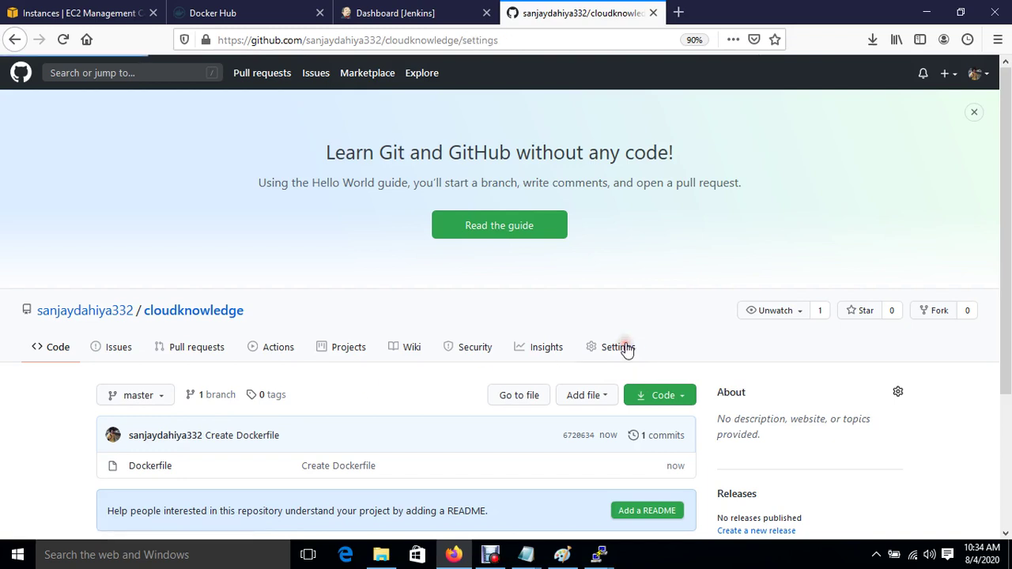
left_click(481, 456)
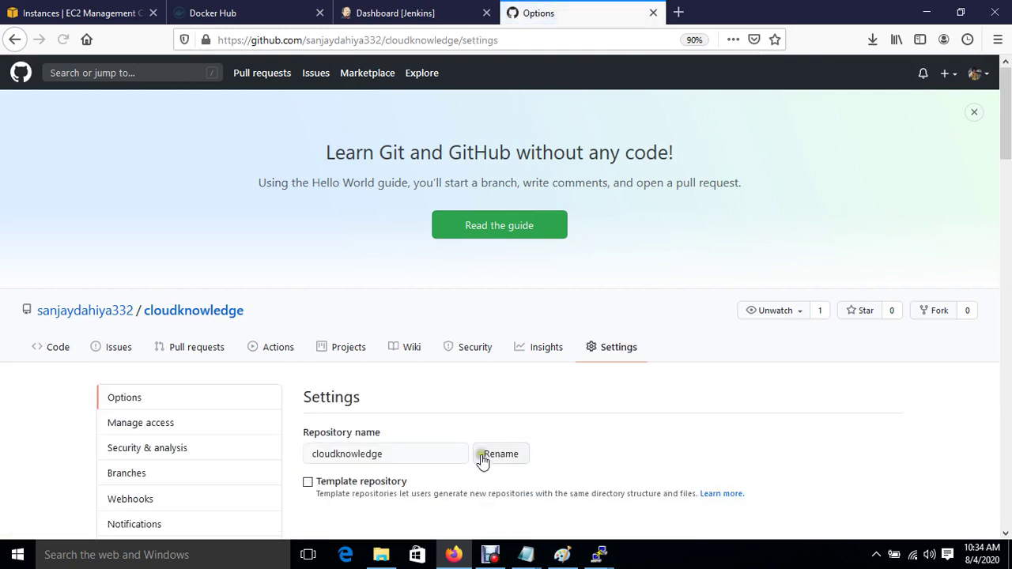
scroll(482, 461, "down", 3)
left_click(135, 299)
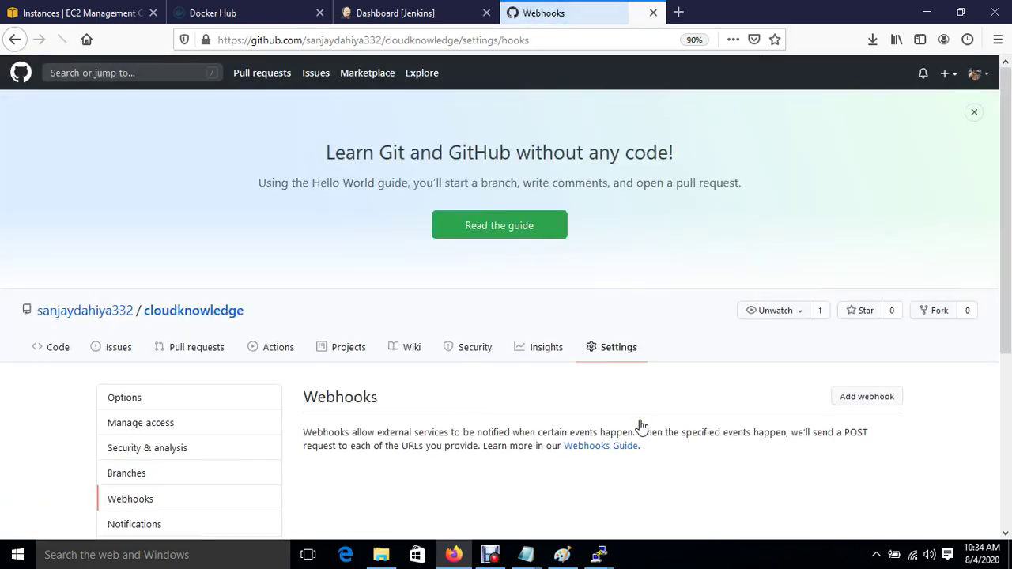
scroll(640, 427, "down", 3)
left_click(890, 127)
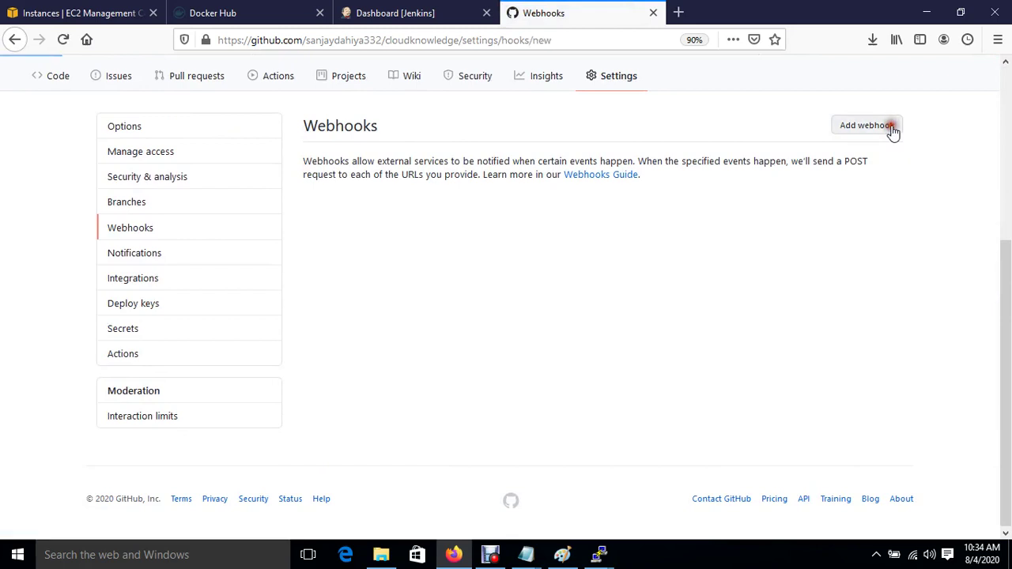
left_click(431, 202)
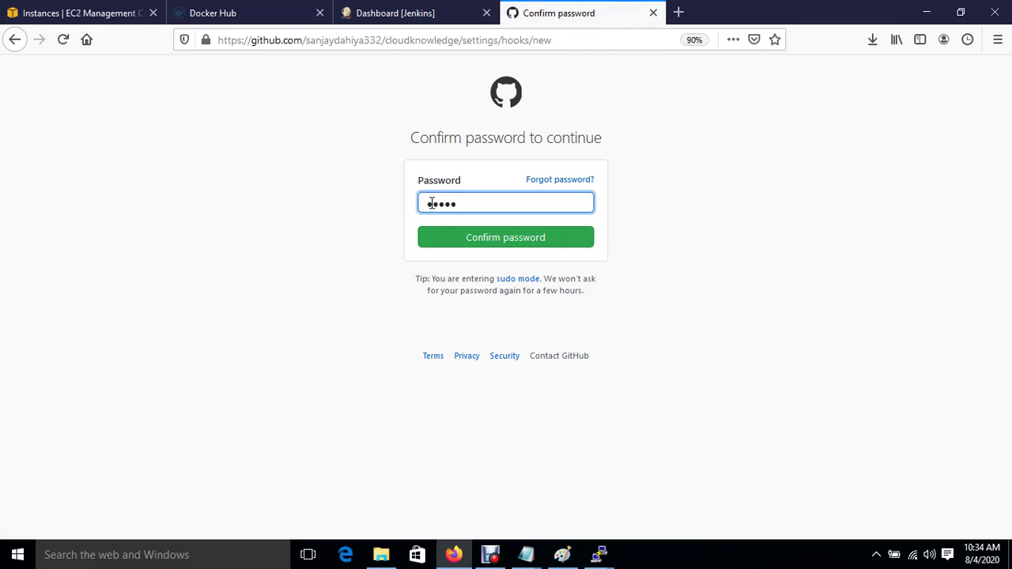
left_click(484, 241)
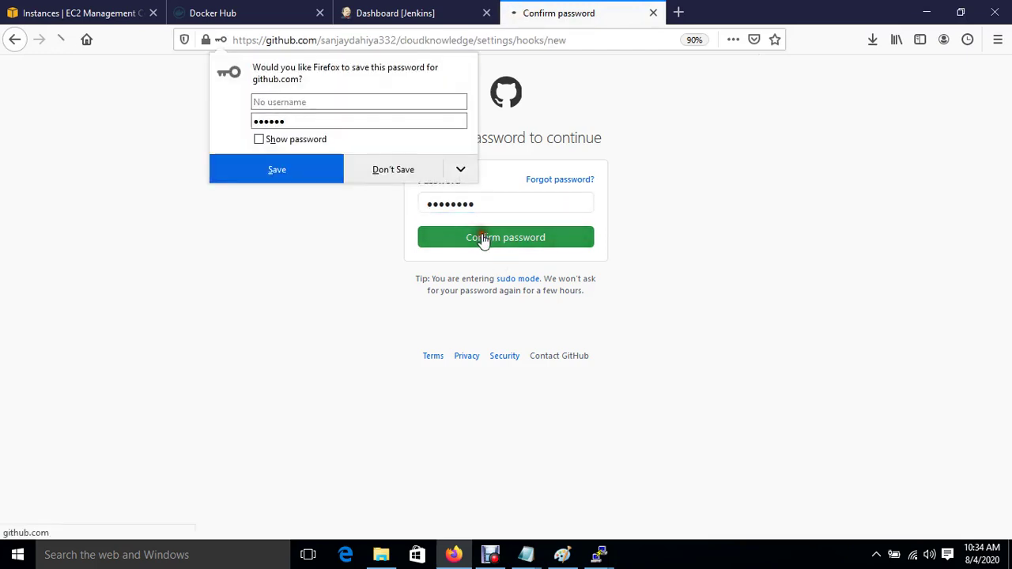
left_click(293, 166)
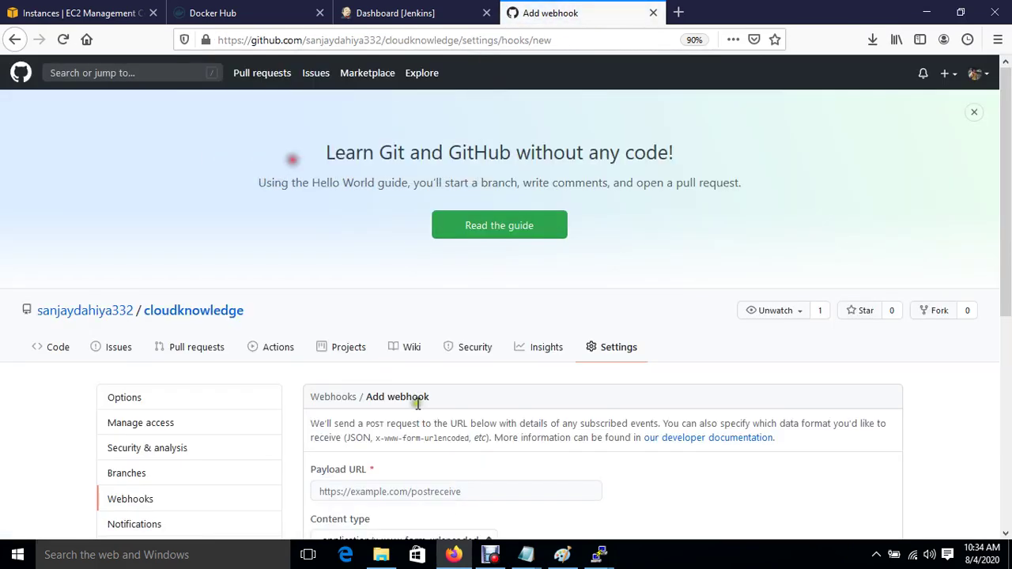
Step: Copy the Jenkins server address from the dashboard and paste it as the payload URL
left_click(446, 492)
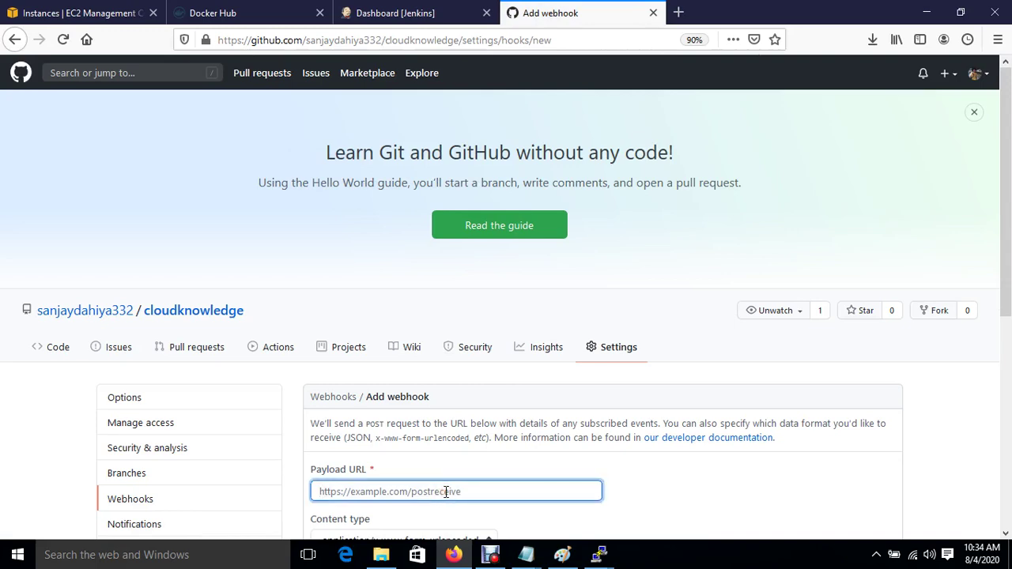
left_click(413, 12)
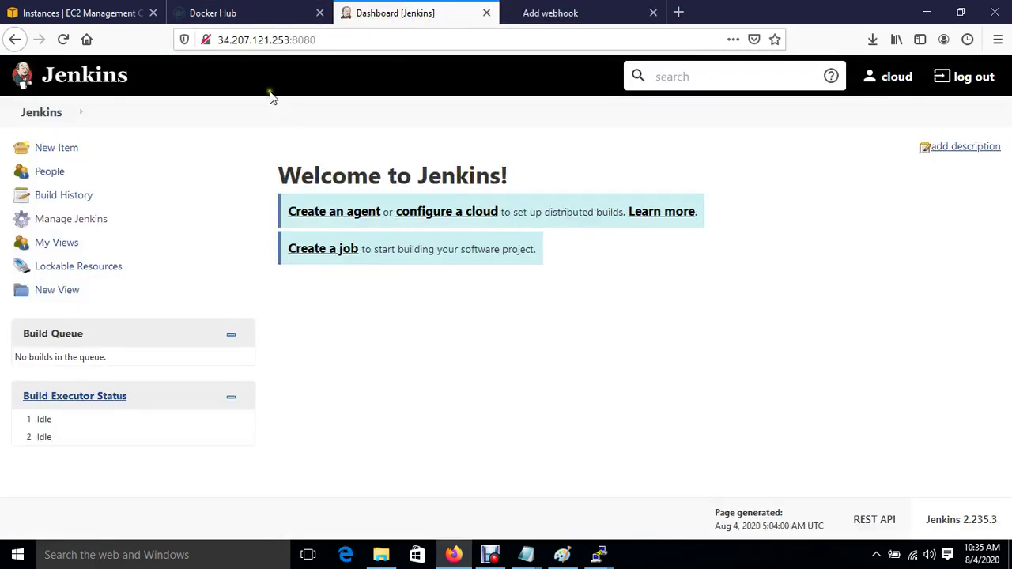
left_click_drag(219, 41, 325, 40)
key("ctrl+c")
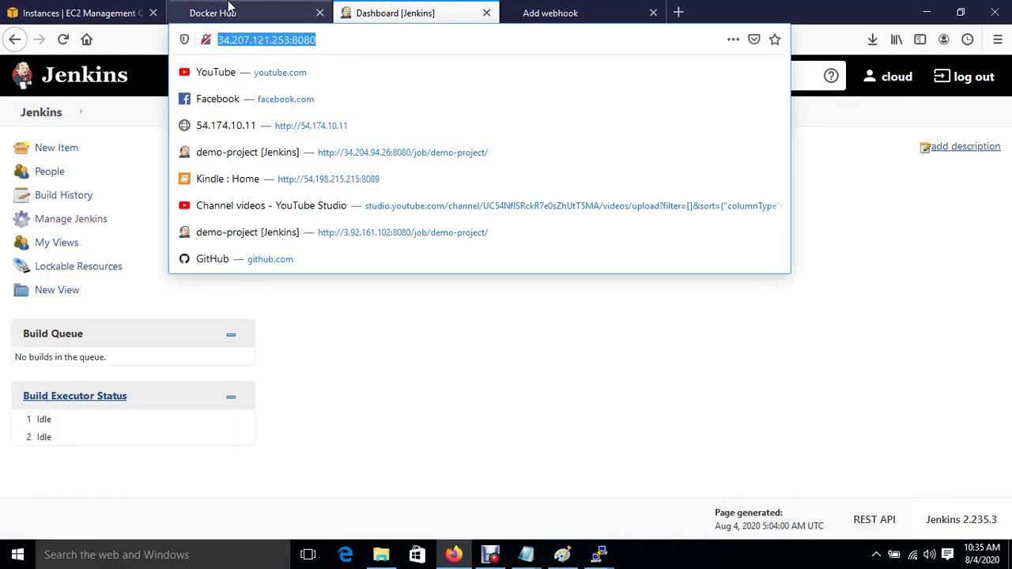
left_click(256, 11)
left_click(557, 13)
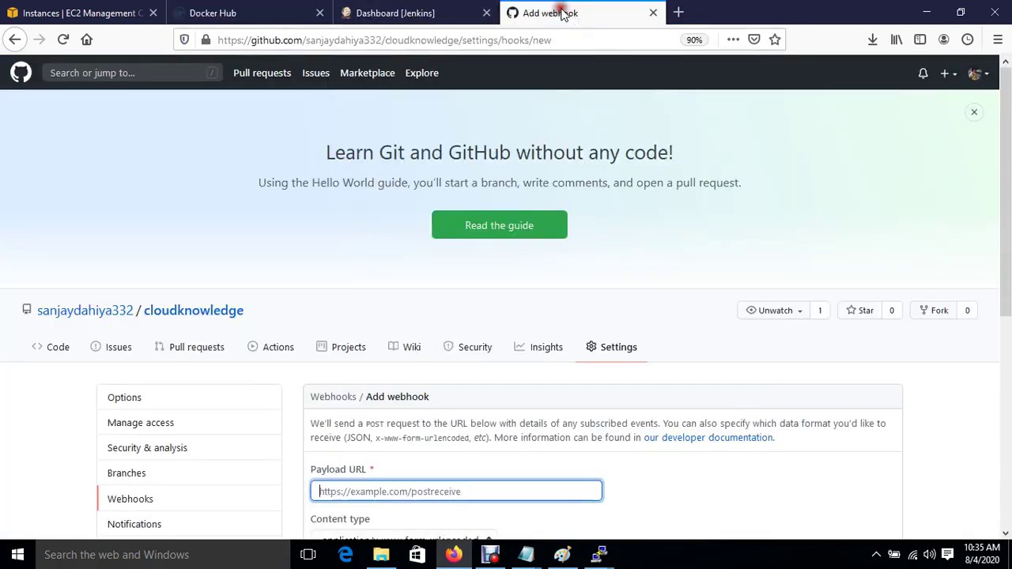
key("ctrl+v")
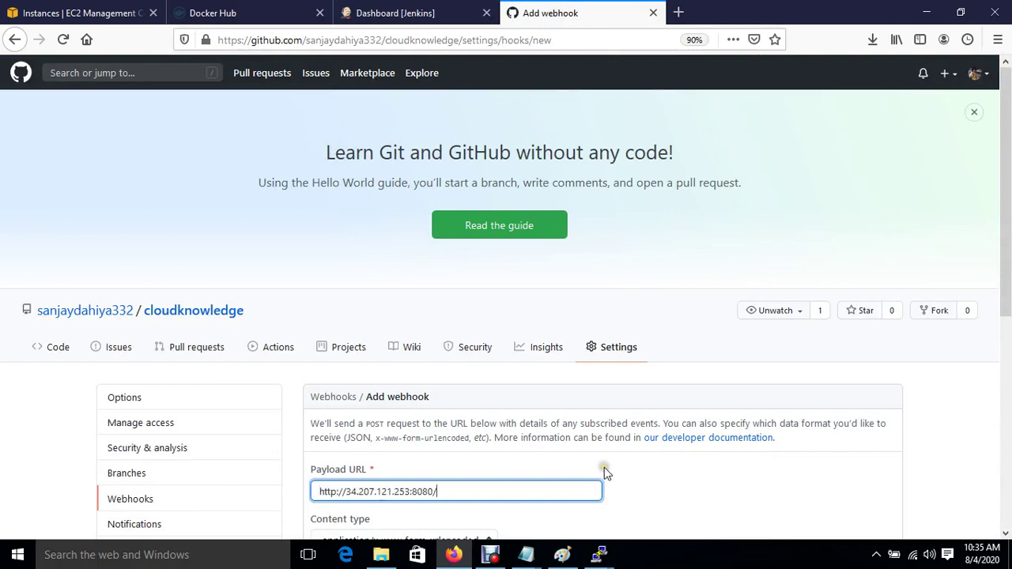
scroll(604, 468, "down", 3)
left_click(604, 468)
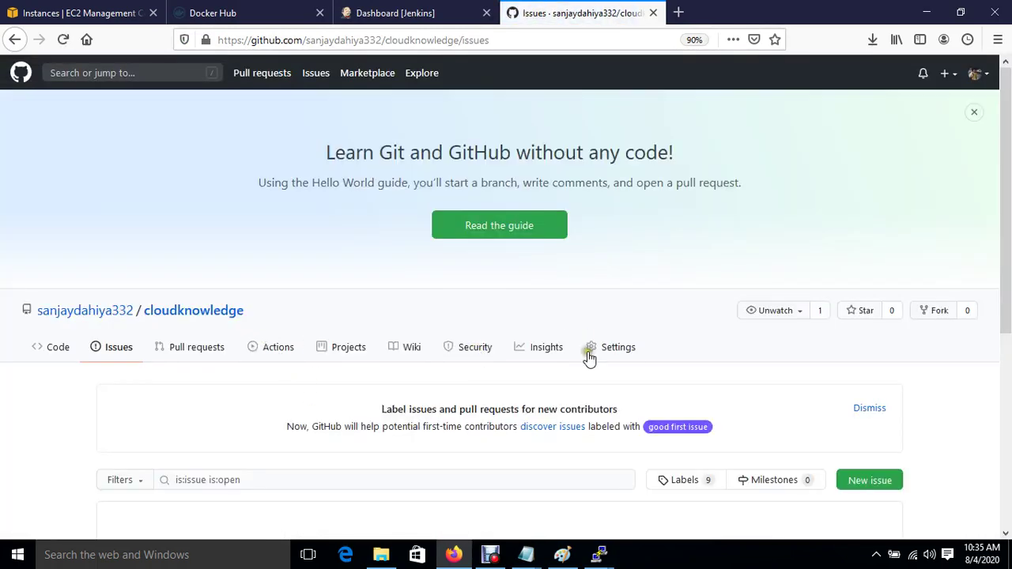
left_click(601, 348)
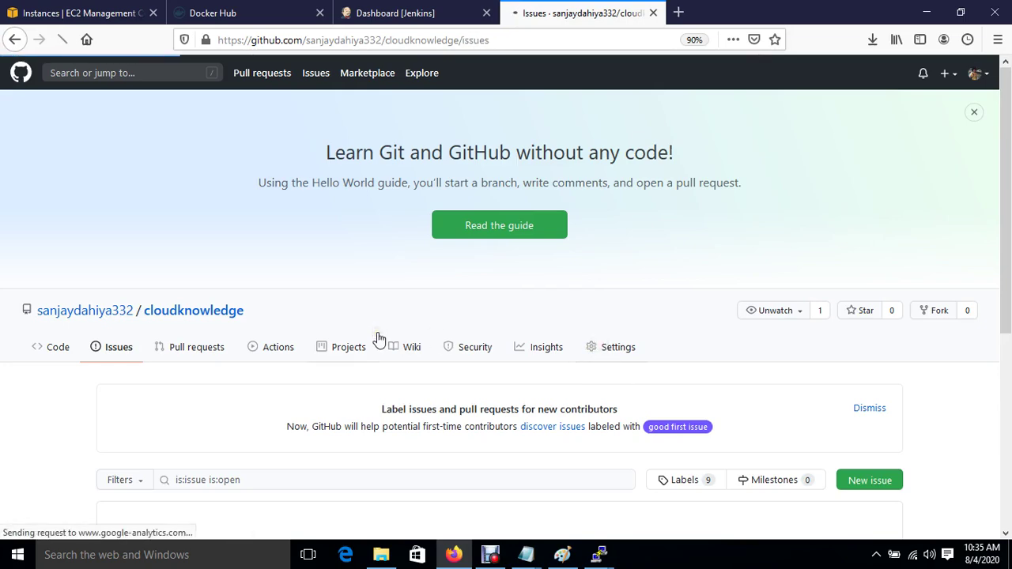
scroll(380, 338, "down", 5)
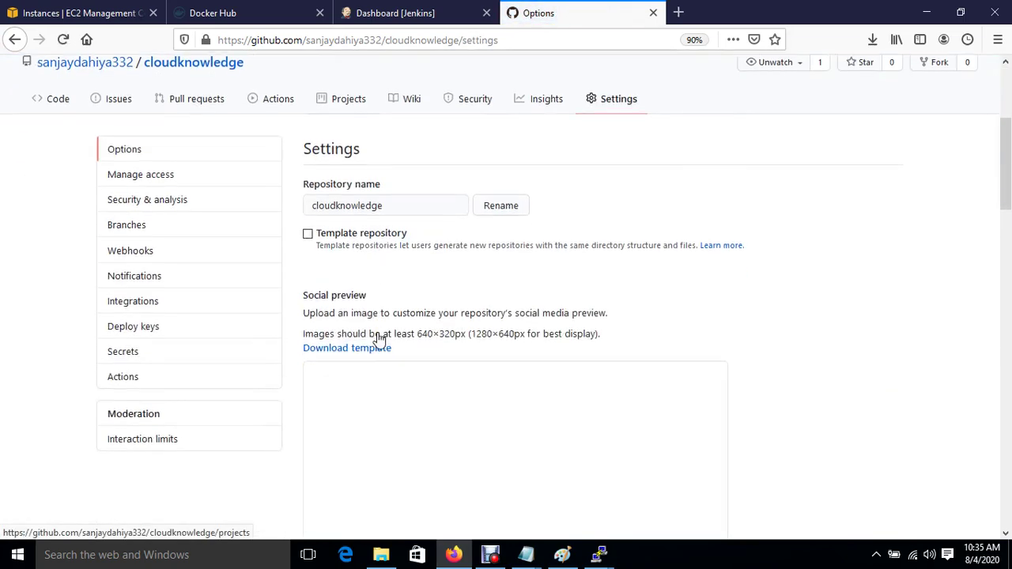
left_click(111, 250)
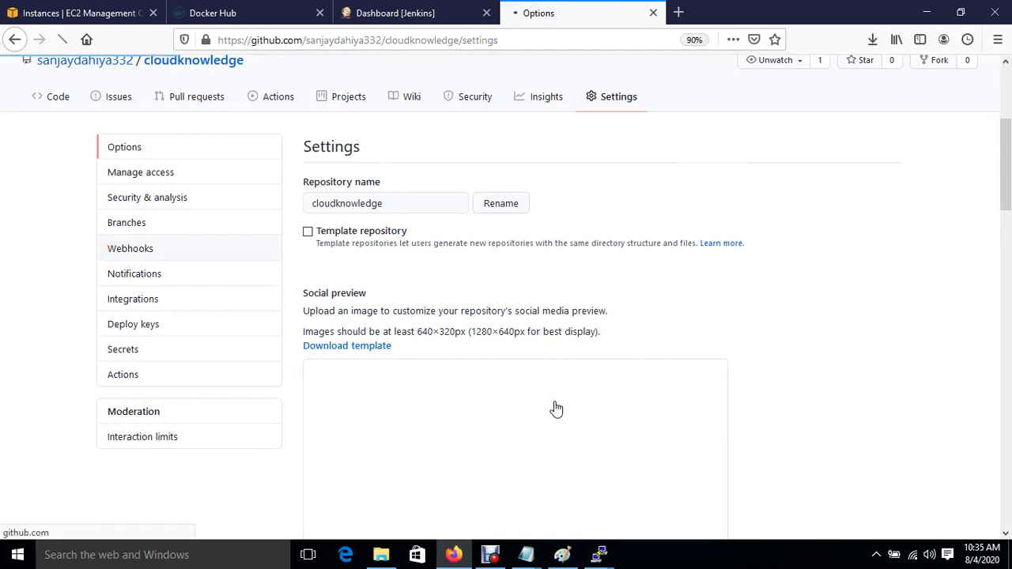
scroll(553, 408, "down", 5)
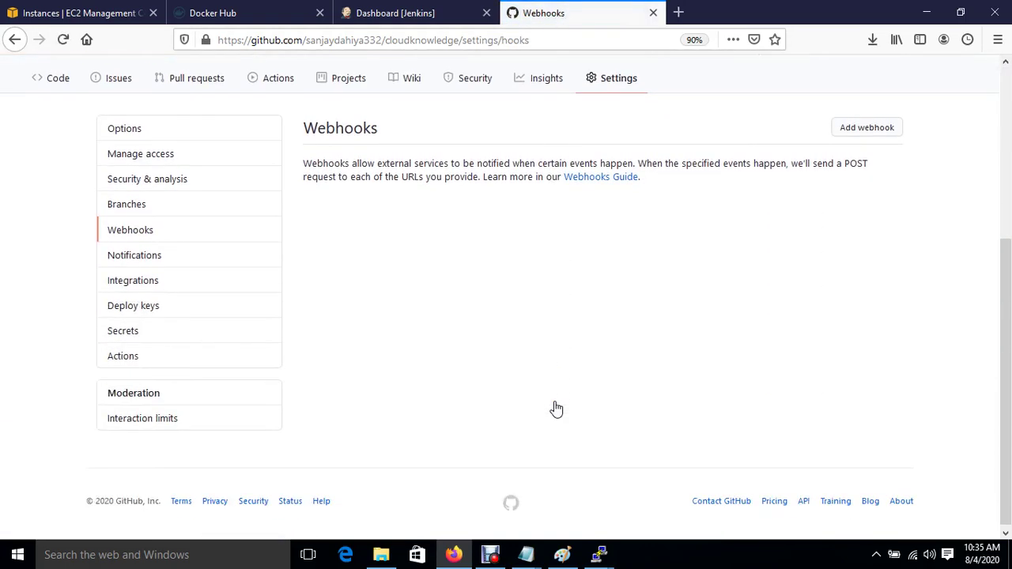
left_click(845, 133)
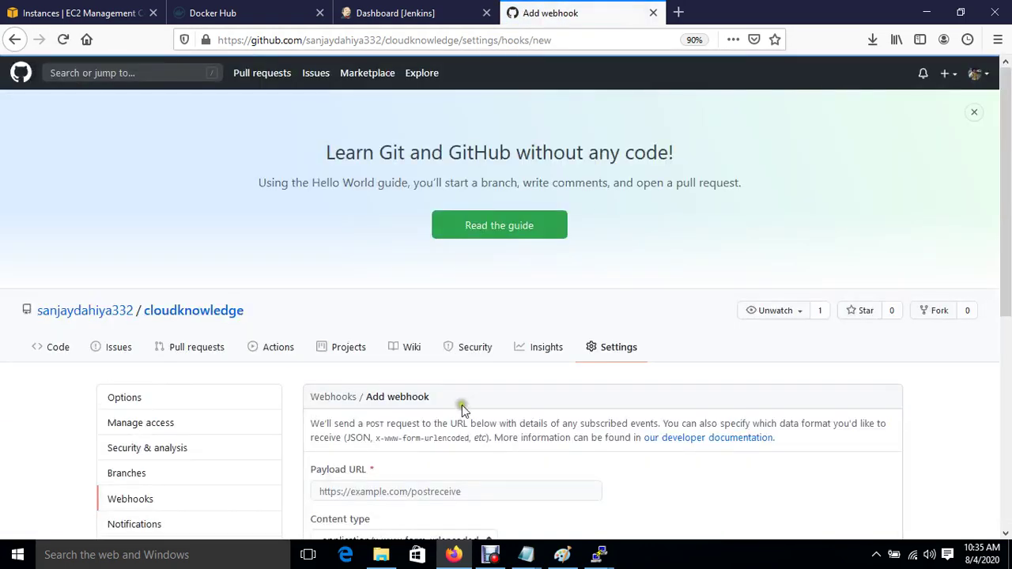
scroll(461, 405, "down", 3)
left_click(411, 376)
key("ctrl+v")
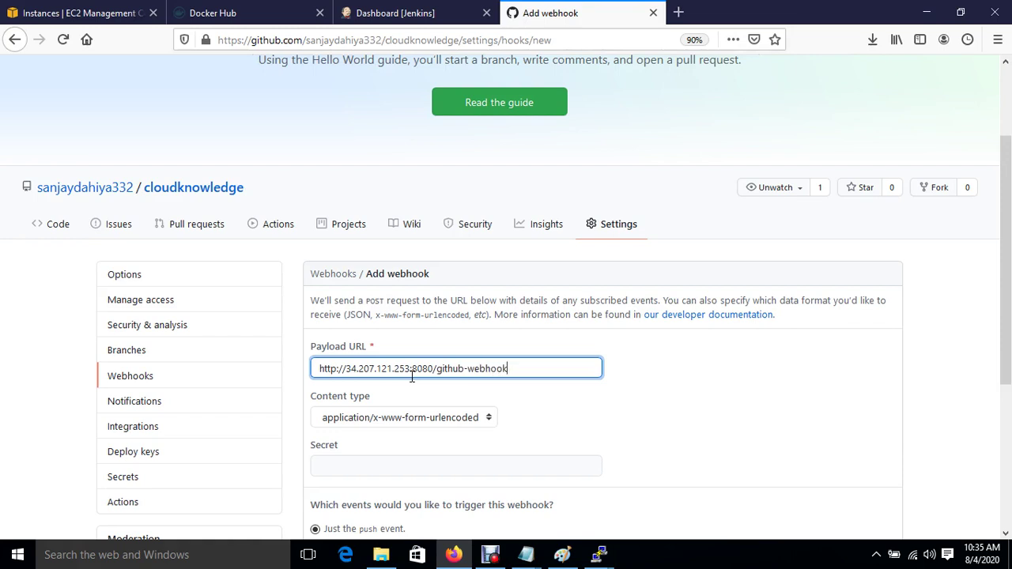
Step: Set the webhook content type to application/json and focus the Secret field
left_click(395, 413)
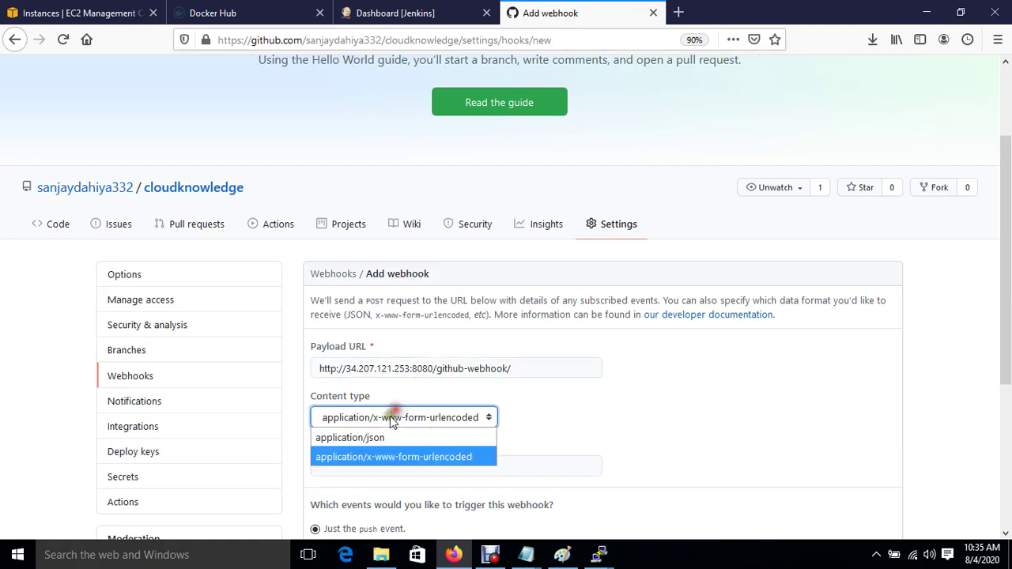
left_click(378, 434)
scroll(605, 425, "down", 2)
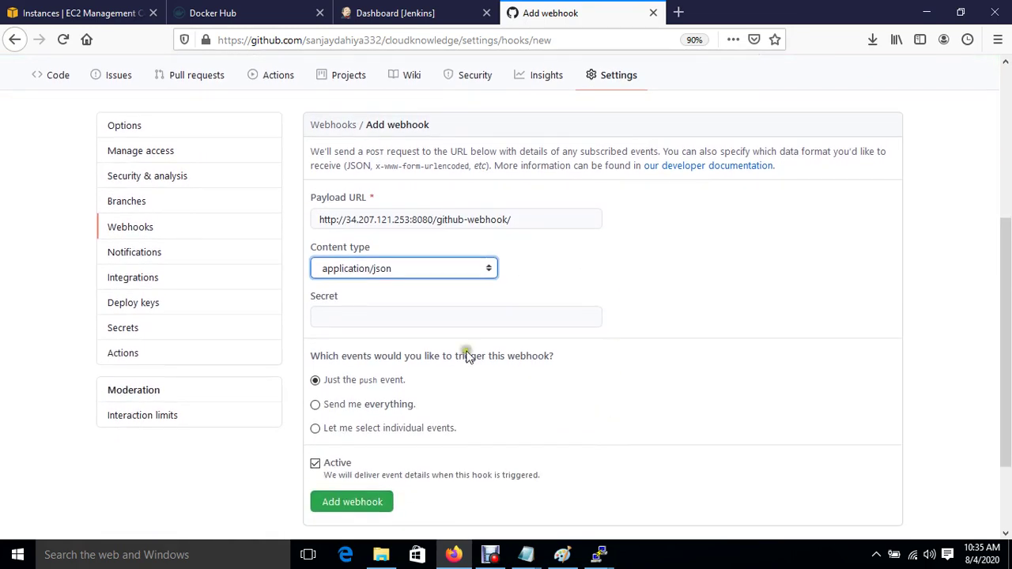
left_click(407, 319)
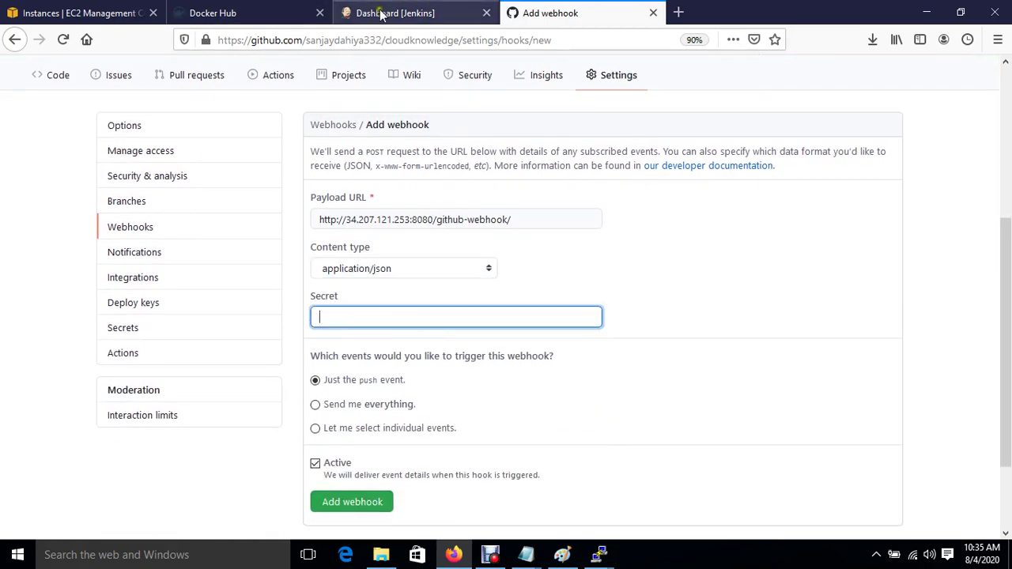
left_click(385, 12)
Step: Generate a new API token for the Jenkins user cloud and copy it
left_click(887, 89)
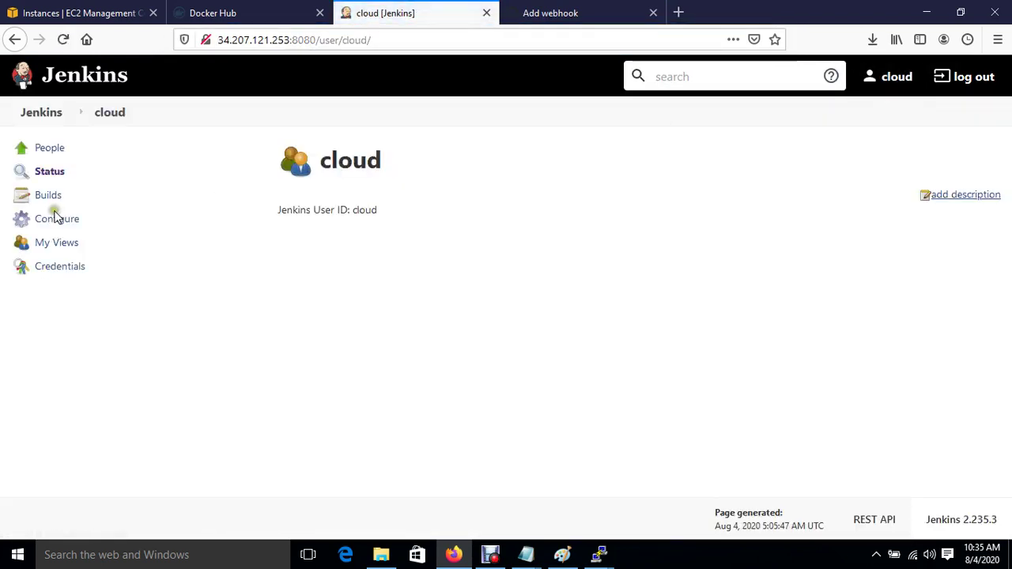
left_click(55, 218)
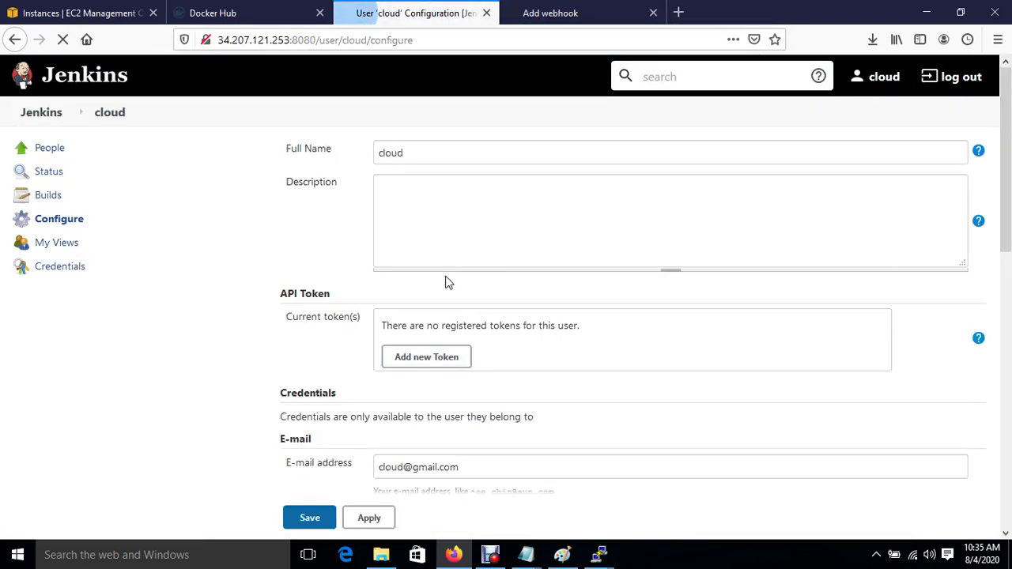
left_click(418, 365)
left_click(634, 363)
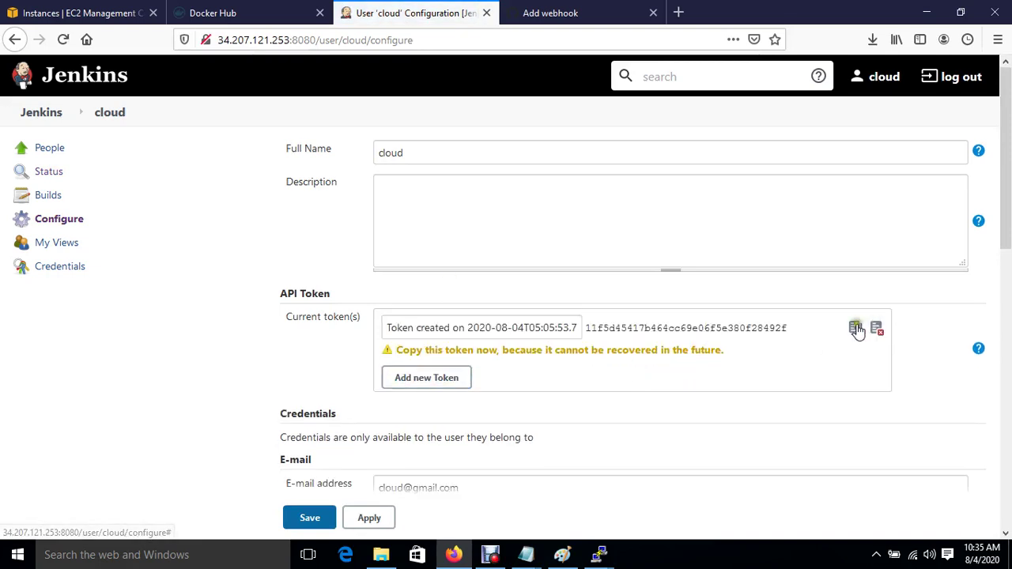
left_click(855, 328)
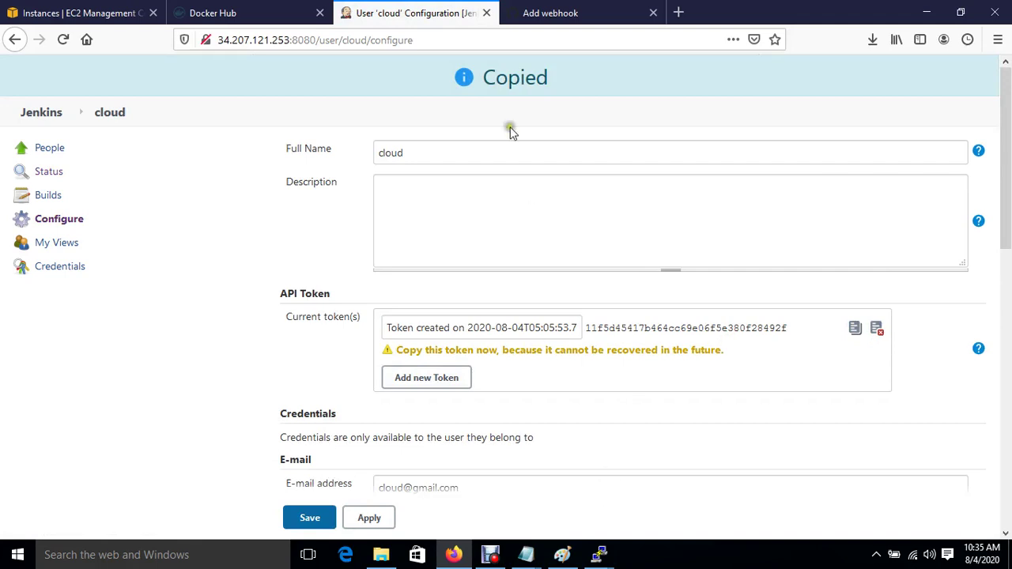
Step: Paste the token as the GitHub webhook secret, then apply and save the user configuration
left_click(546, 13)
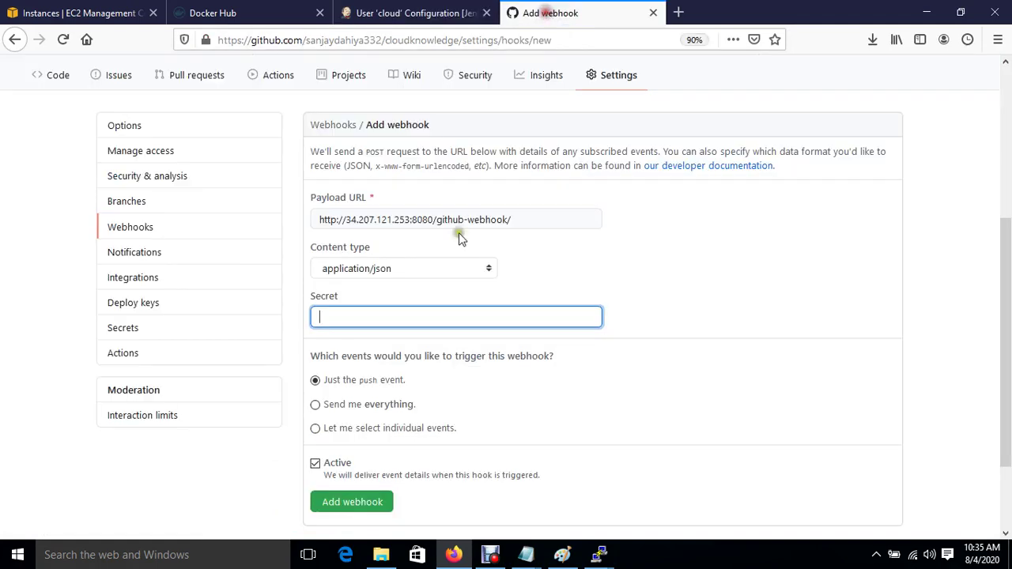
left_click(434, 308)
key("ctrl+v")
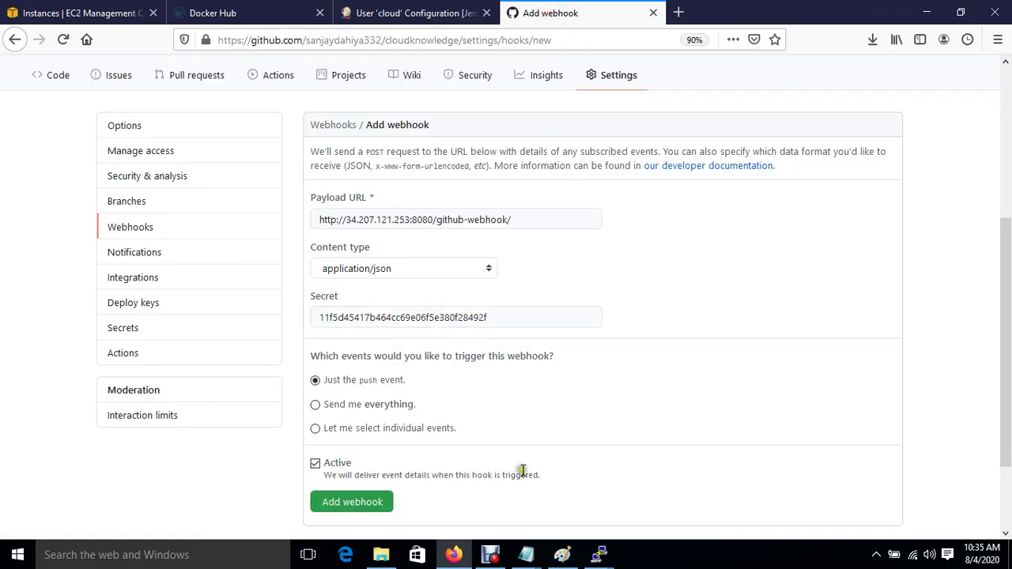
left_click(413, 14)
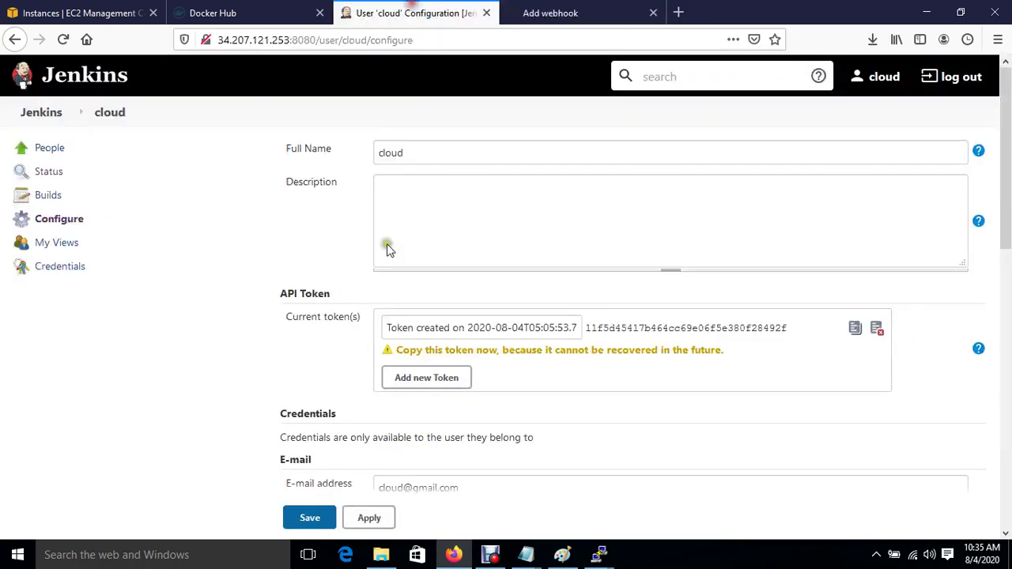
left_click(370, 518)
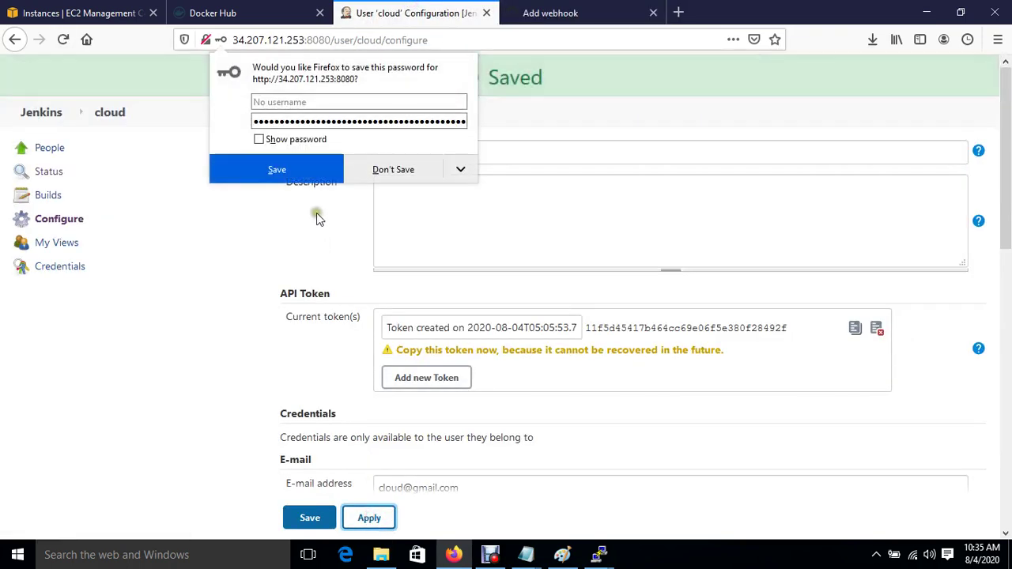
left_click(397, 176)
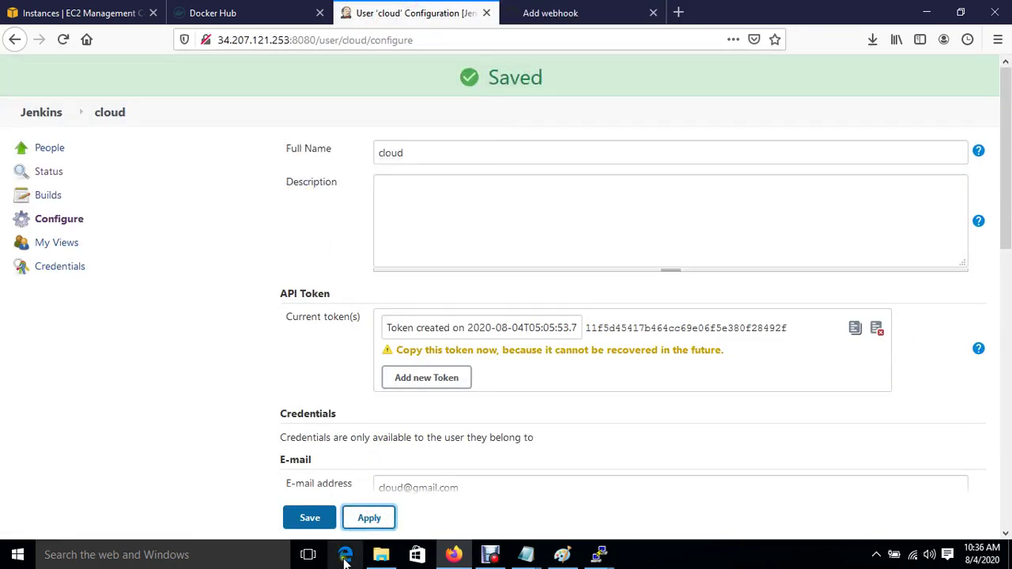
left_click(314, 525)
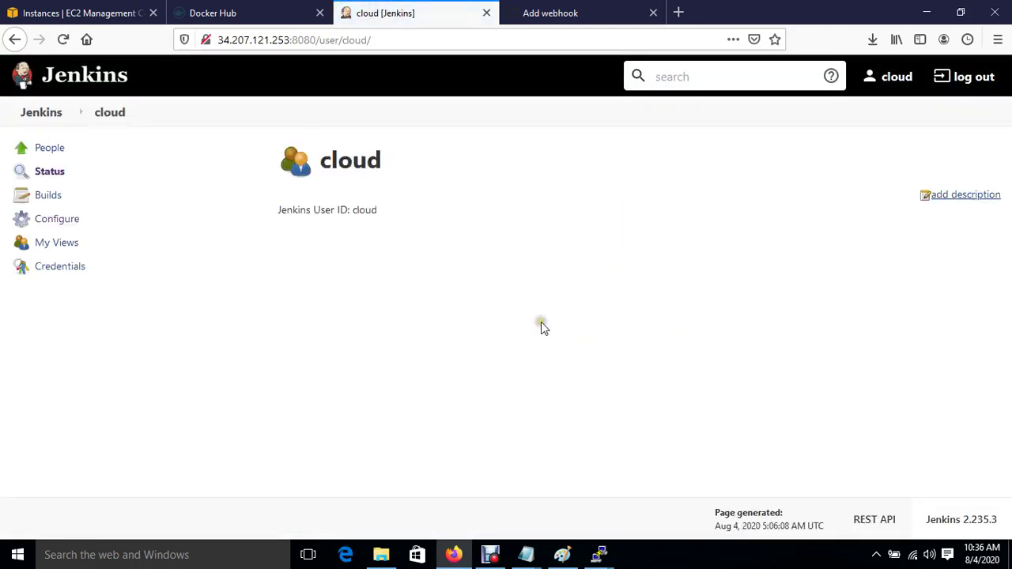
left_click(40, 112)
left_click(554, 12)
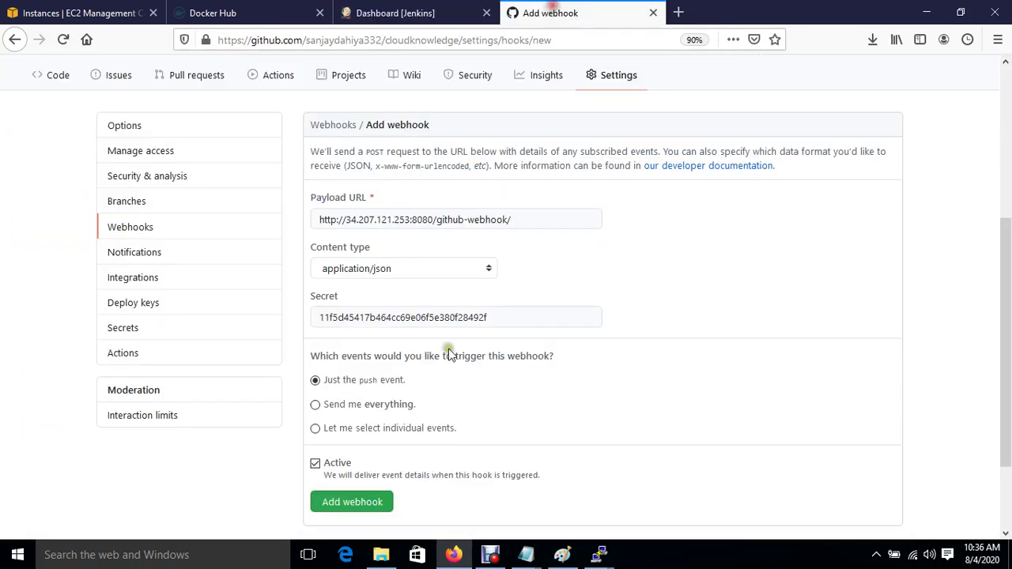
left_click(363, 509)
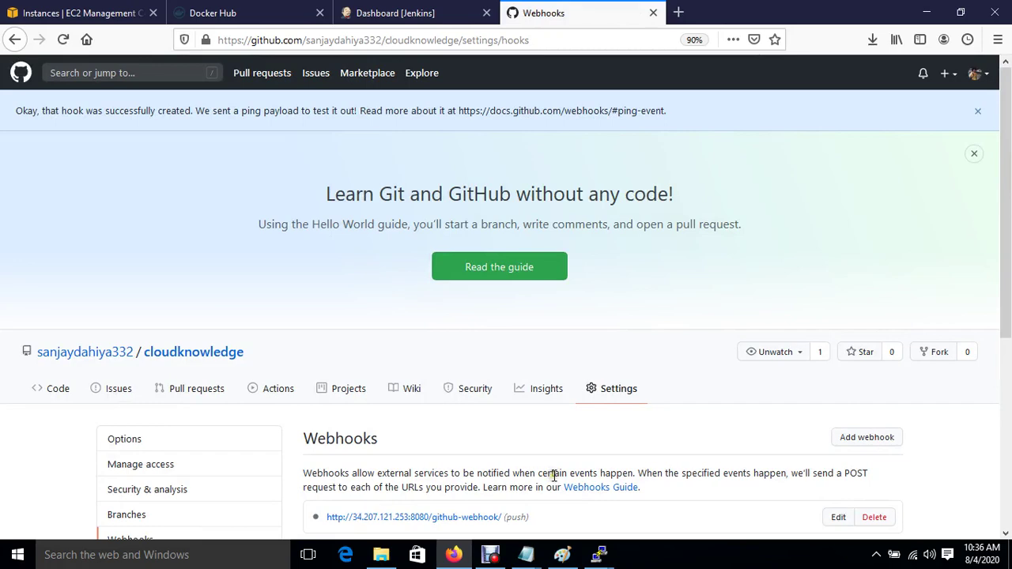
scroll(553, 474, "down", 3)
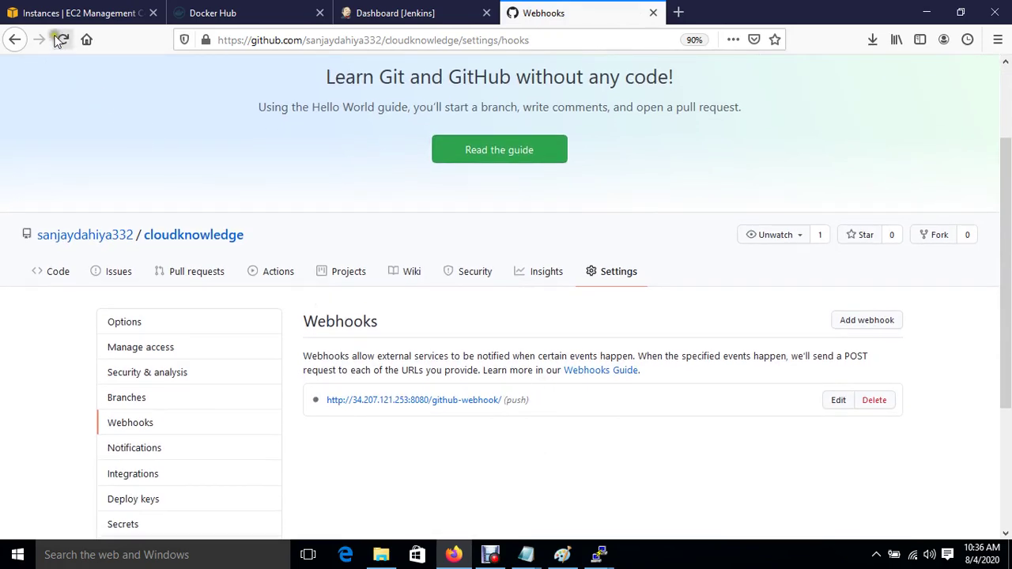
left_click(62, 41)
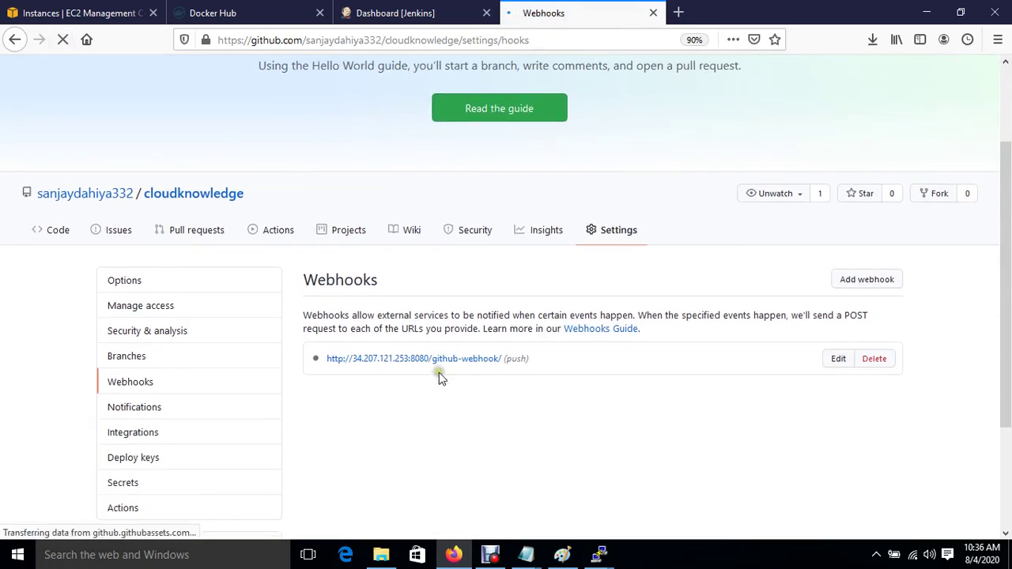
left_click(377, 9)
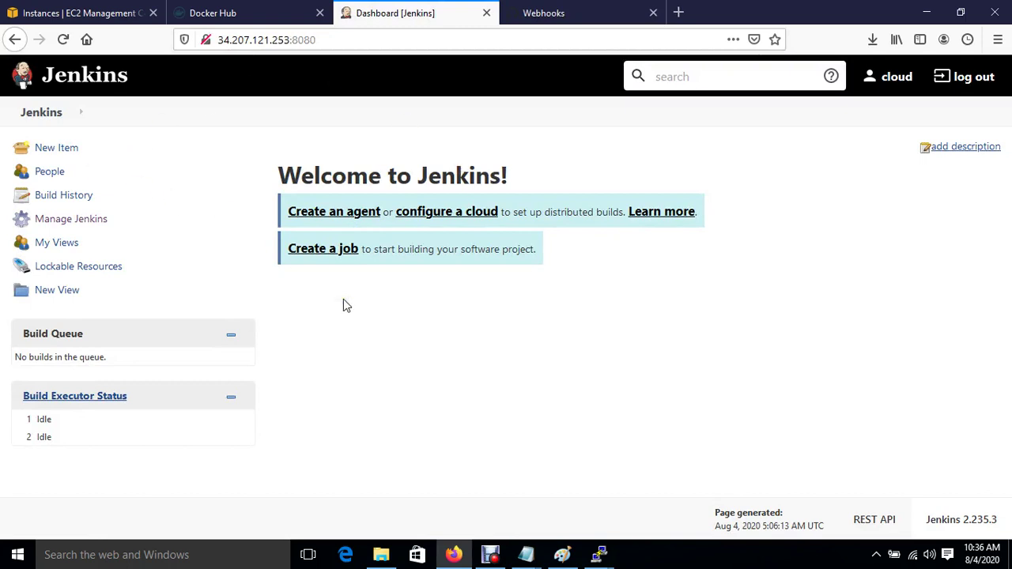
Step: Create the freestyle project cloudknowledge-job and choose Git for source code management
left_click(45, 150)
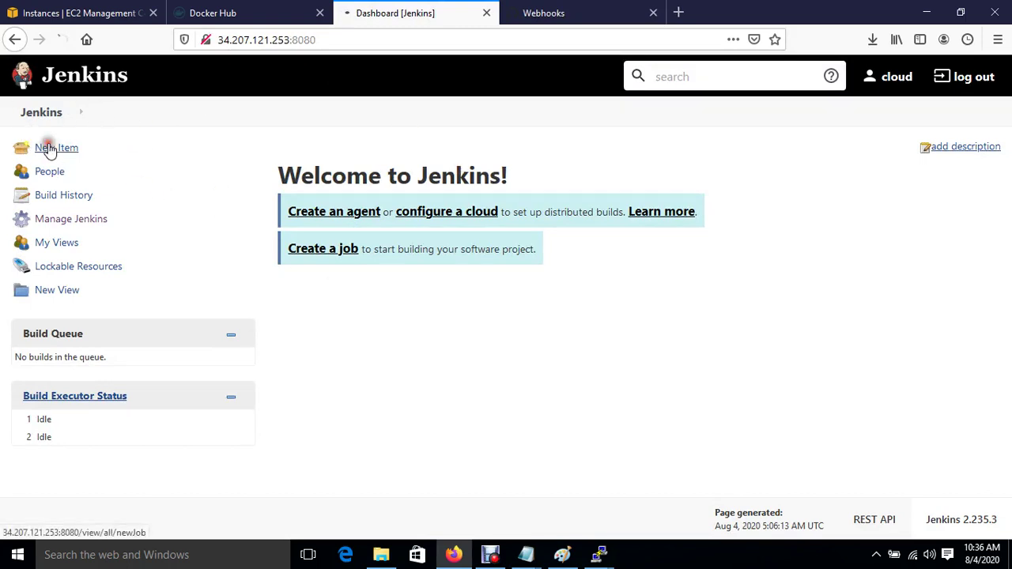
left_click(293, 204)
type("cloudknowledge-job")
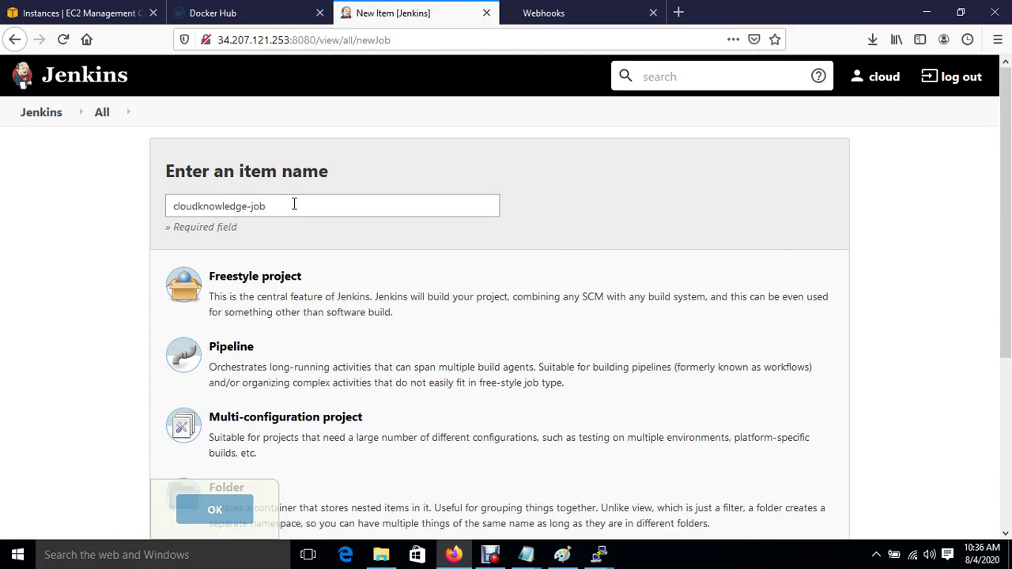
left_click(242, 324)
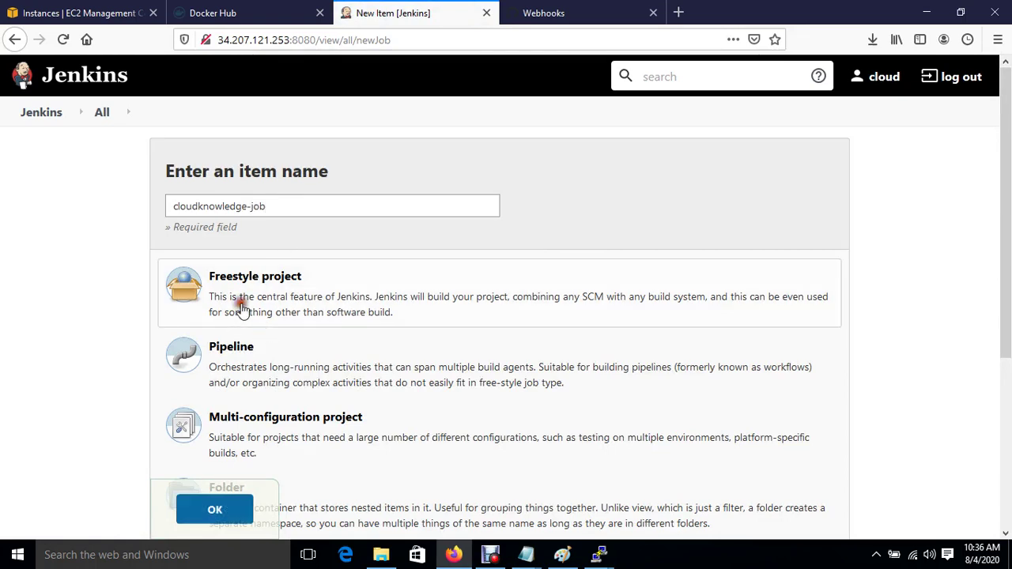
left_click(234, 512)
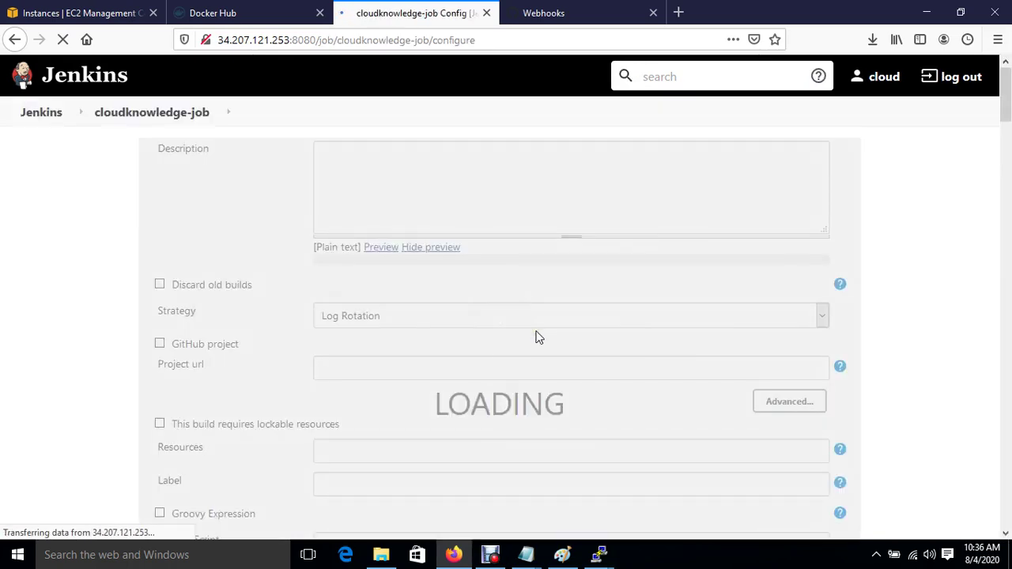
scroll(387, 374, "down", 4)
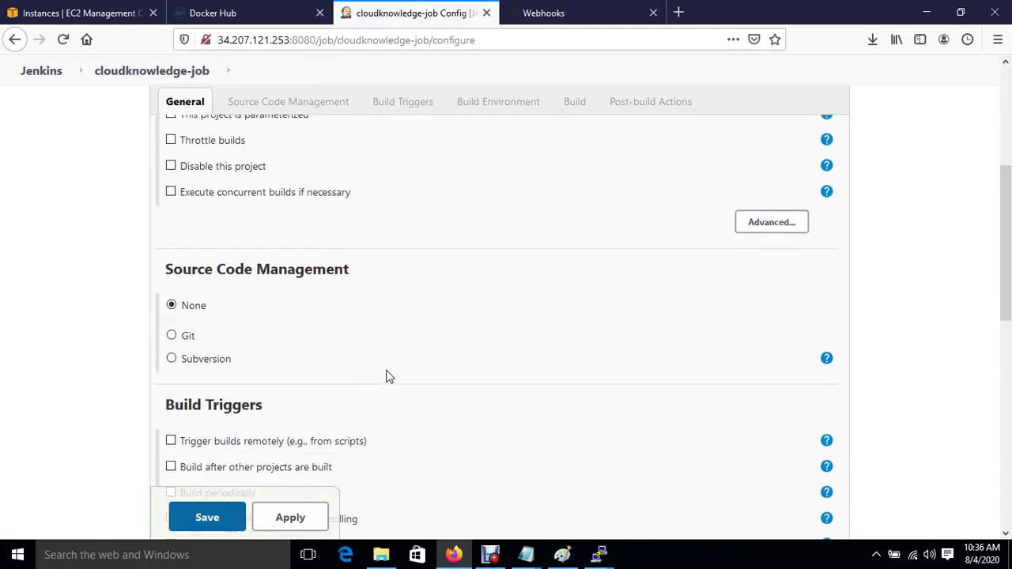
left_click(172, 335)
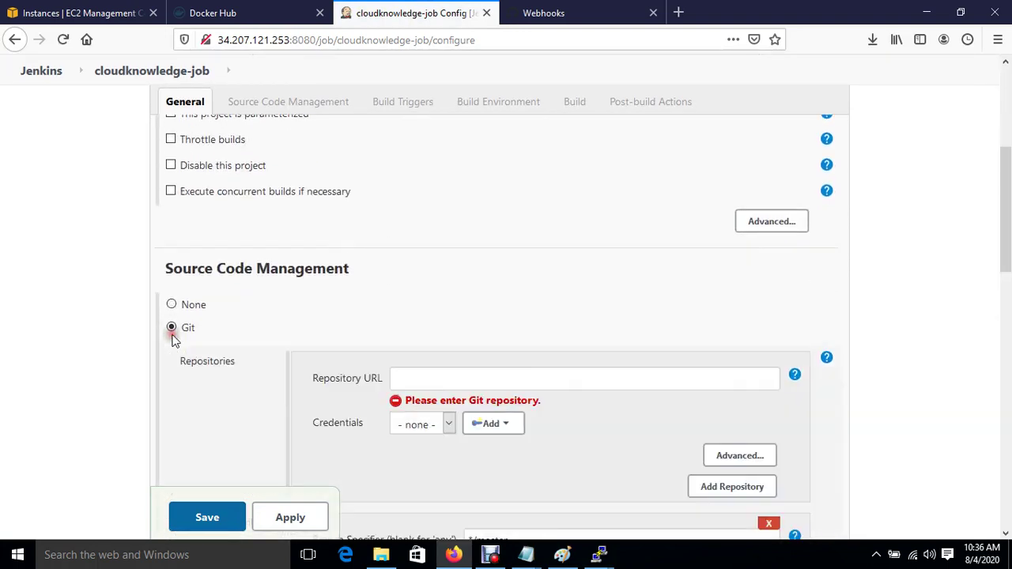
Step: Copy the cloudknowledge repository's HTTPS clone URL from GitHub
left_click(583, 13)
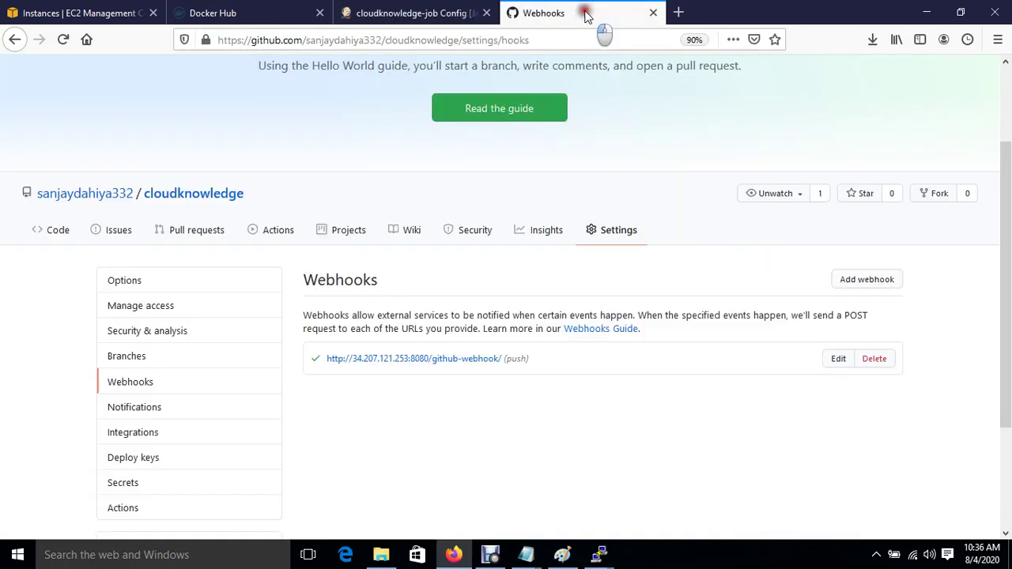
left_click(175, 194)
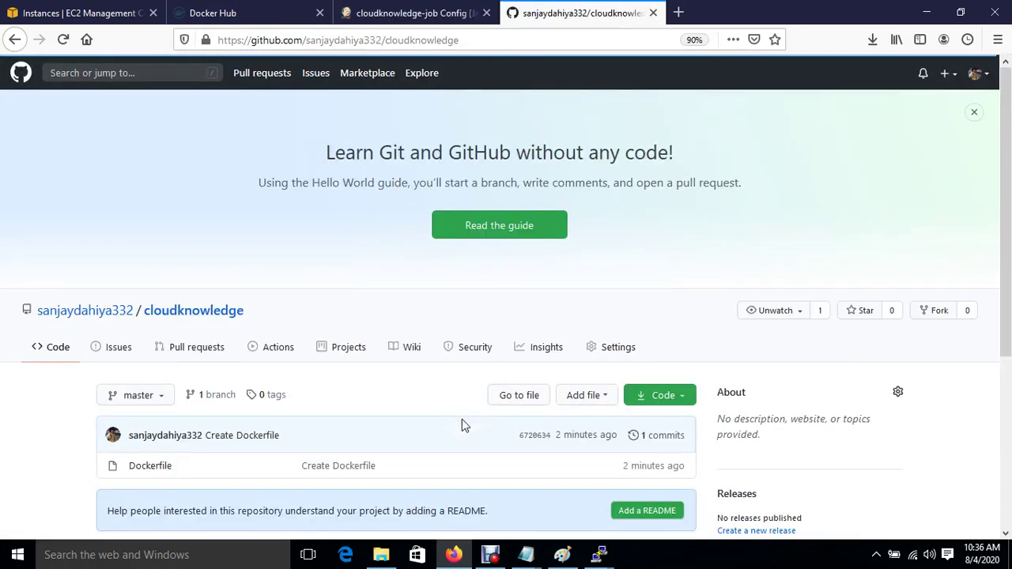
scroll(415, 423, "down", 2)
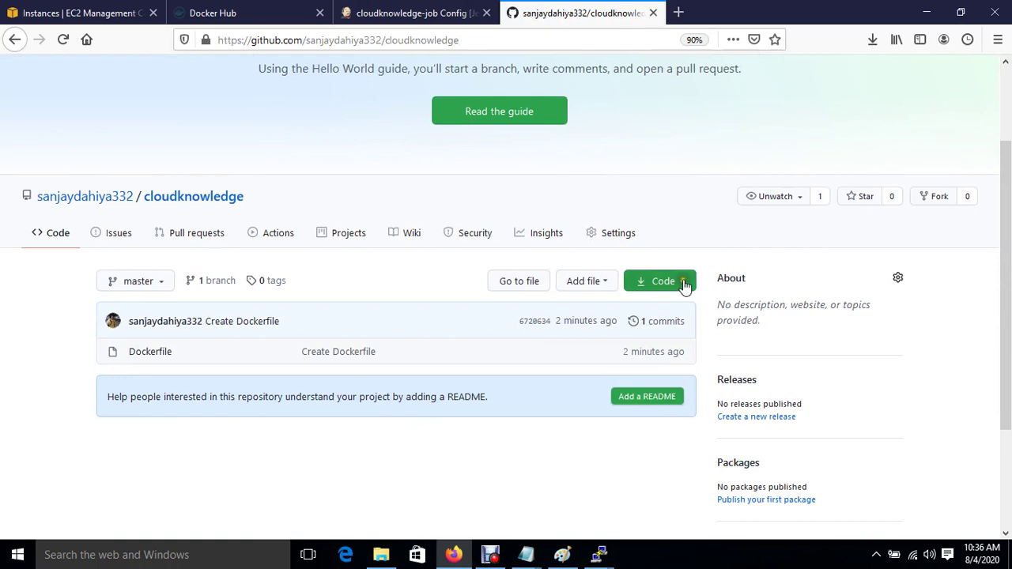
left_click(684, 285)
left_click(670, 369)
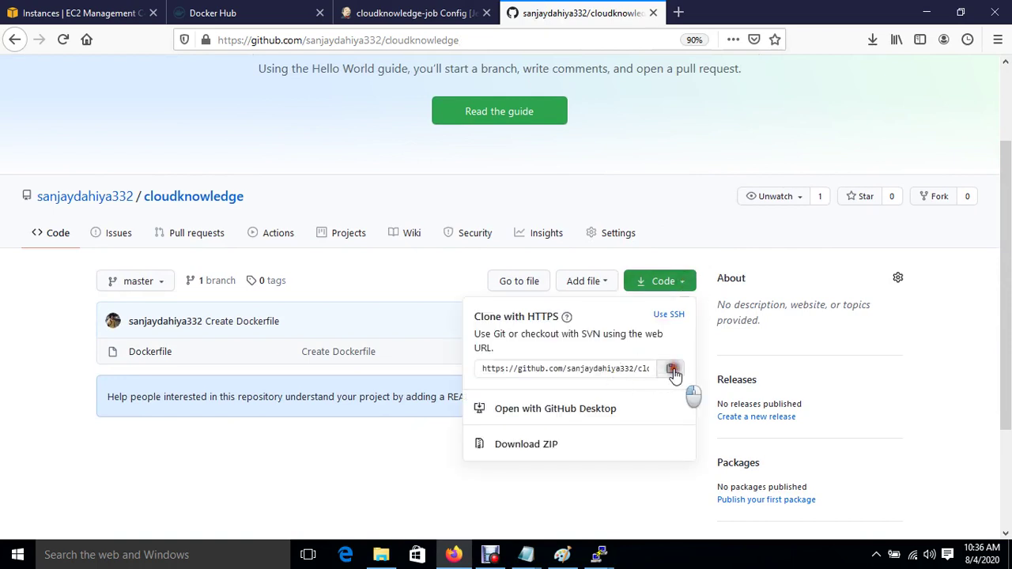
left_click(671, 368)
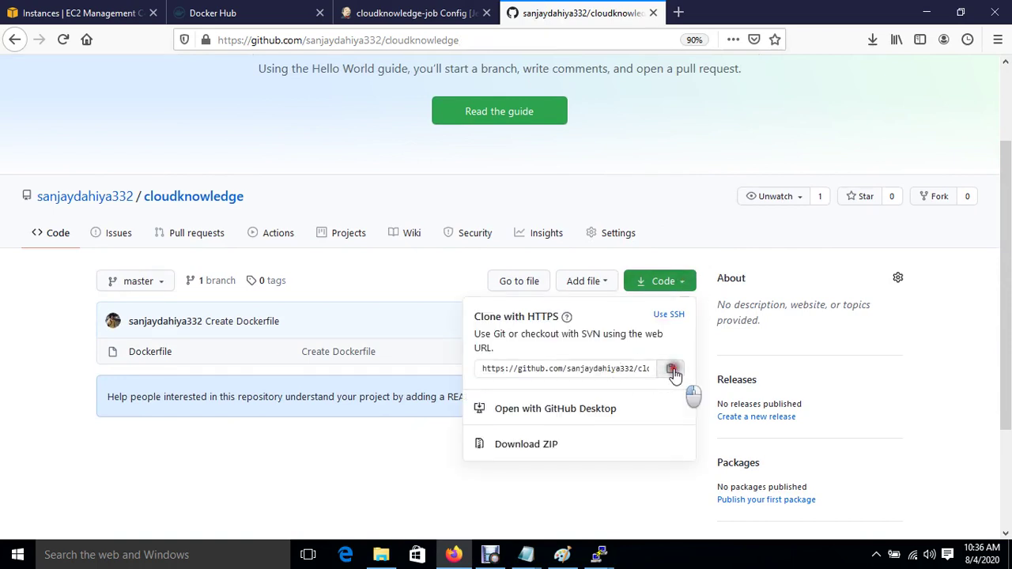
left_click(419, 18)
Step: Set the Repository URL to the cloudknowledge clone URL and add a Send files or execute commands over SSH build step
left_click(477, 378)
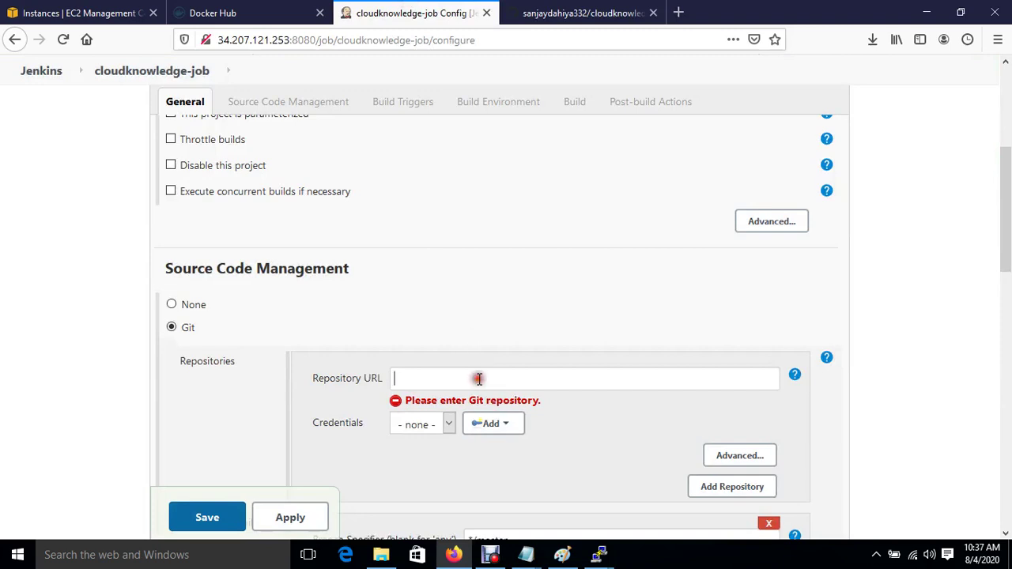
key("ctrl+v")
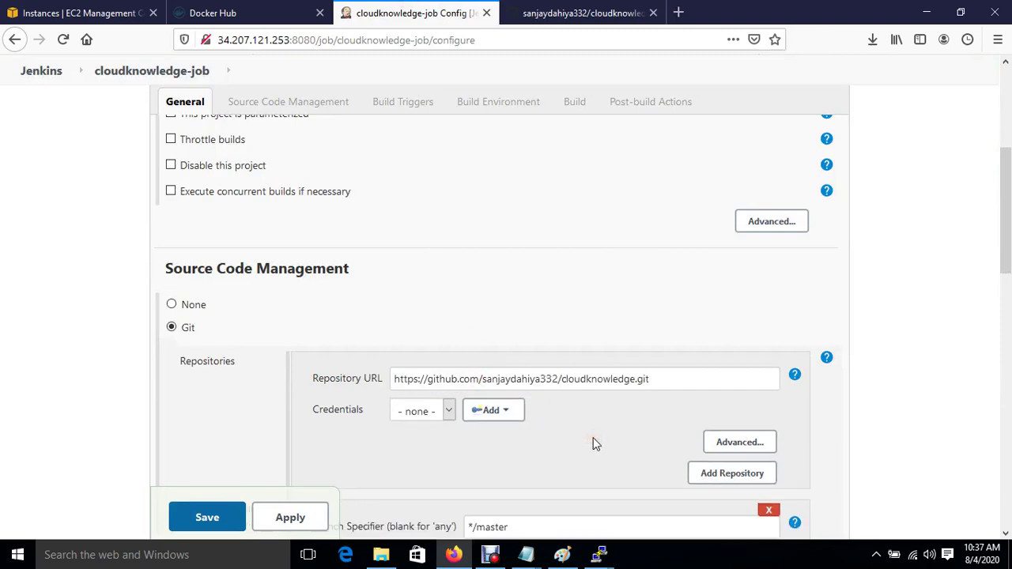
scroll(595, 442, "down", 4)
scroll(595, 444, "down", 6)
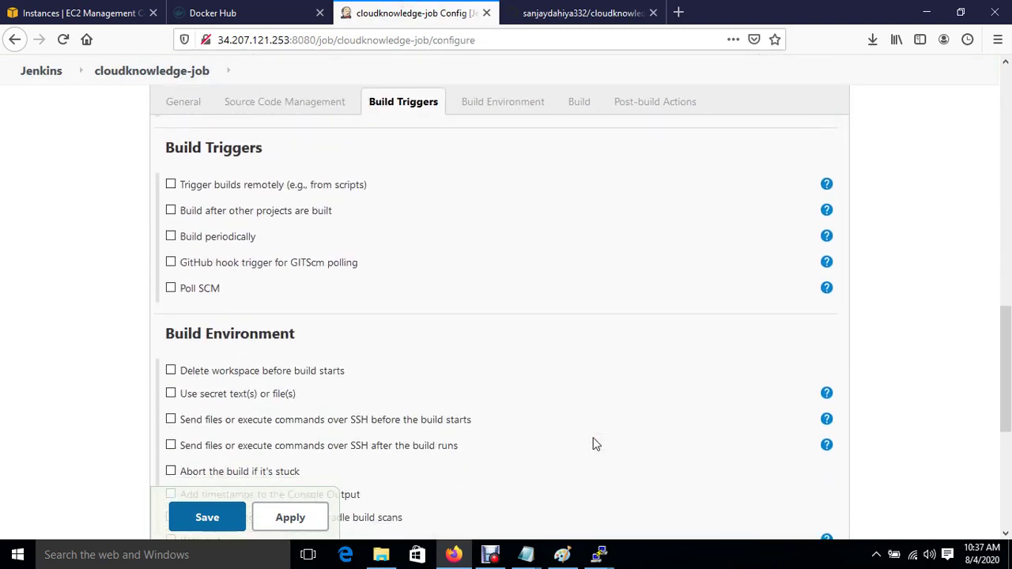
scroll(594, 444, "down", 3)
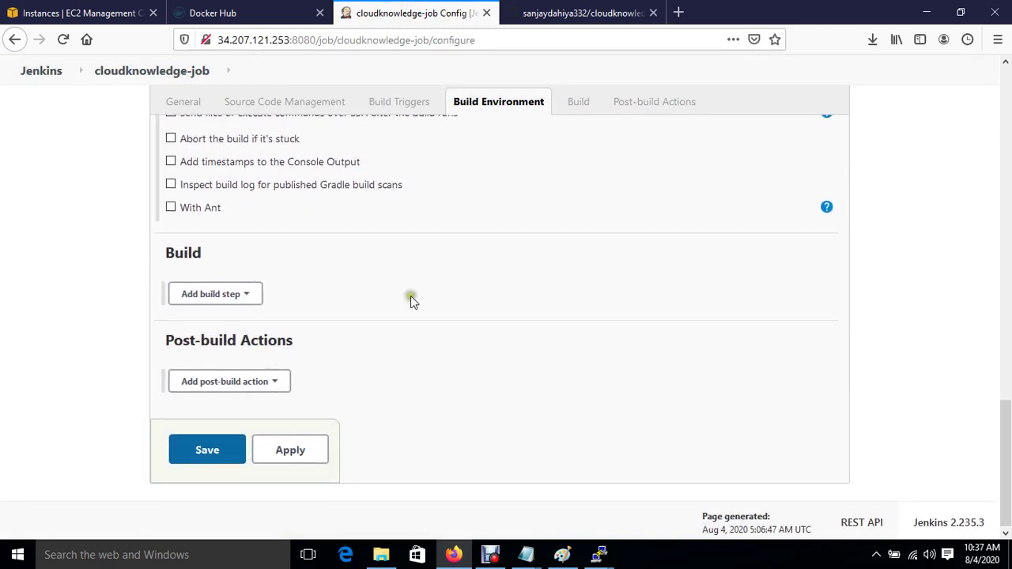
left_click(253, 294)
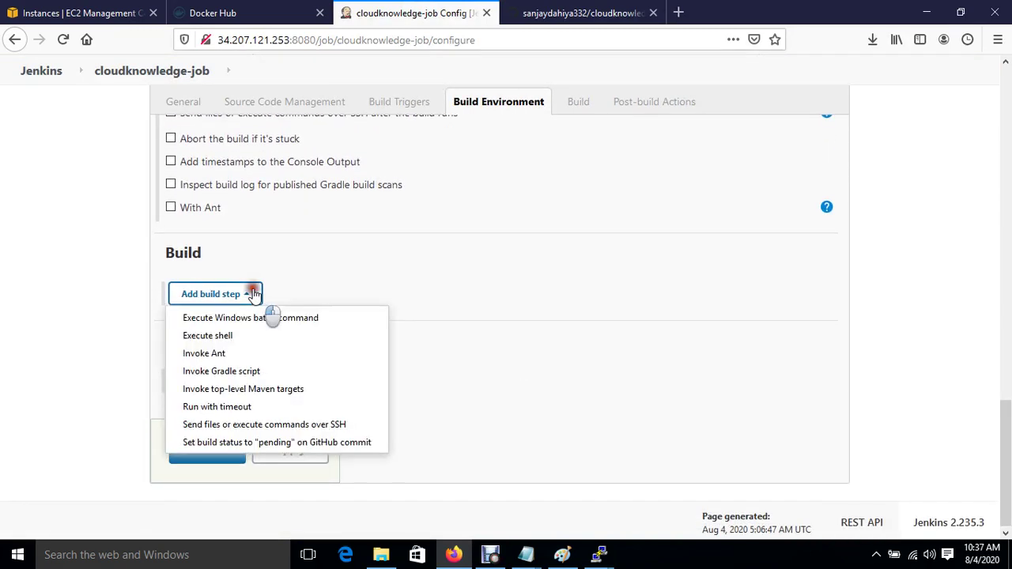
left_click(284, 427)
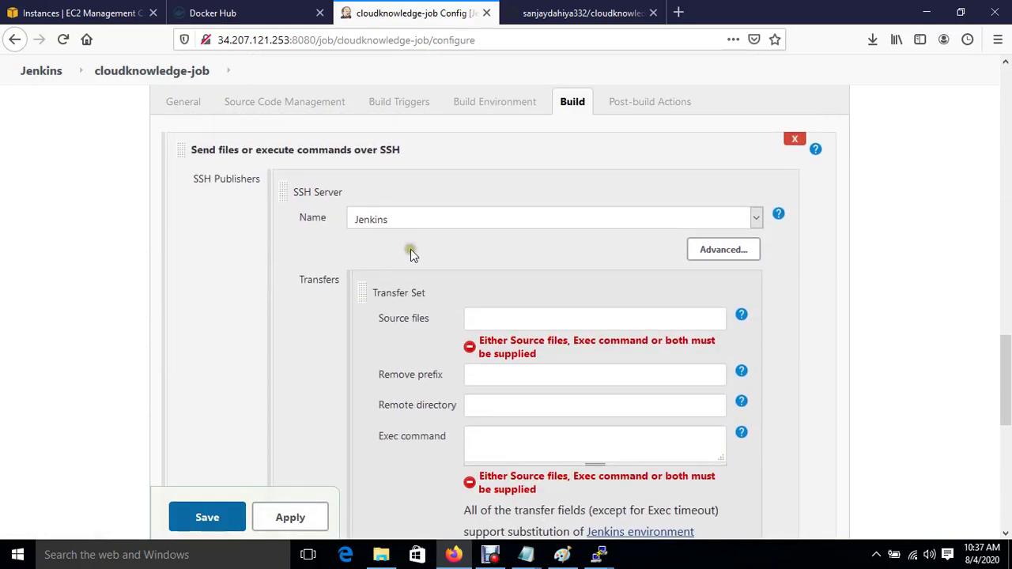
scroll(412, 249, "down", 1)
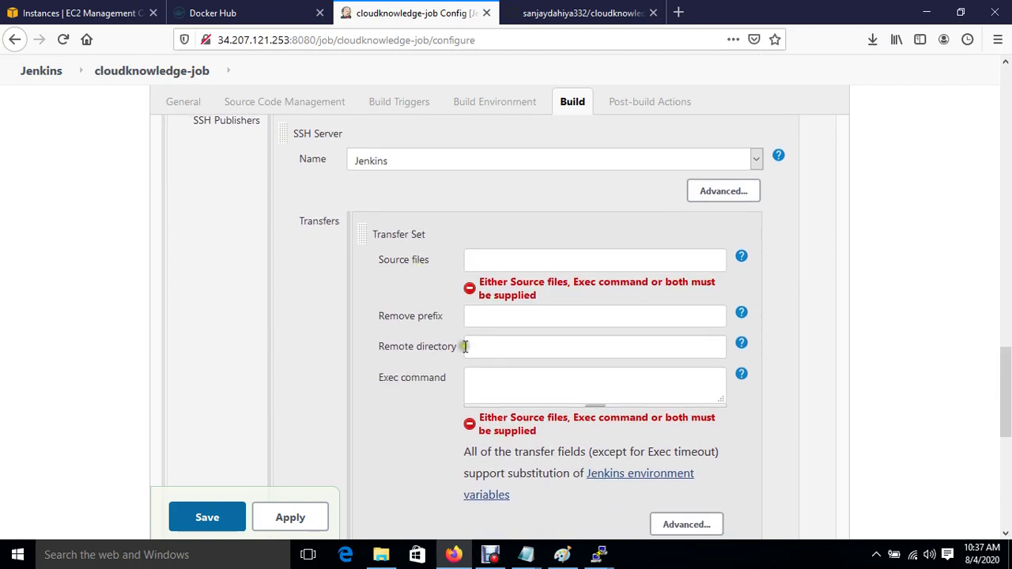
Step: Focus the SSH step's Exec command box to enter rsync -avh /var/lib/jenkins
left_click(478, 378)
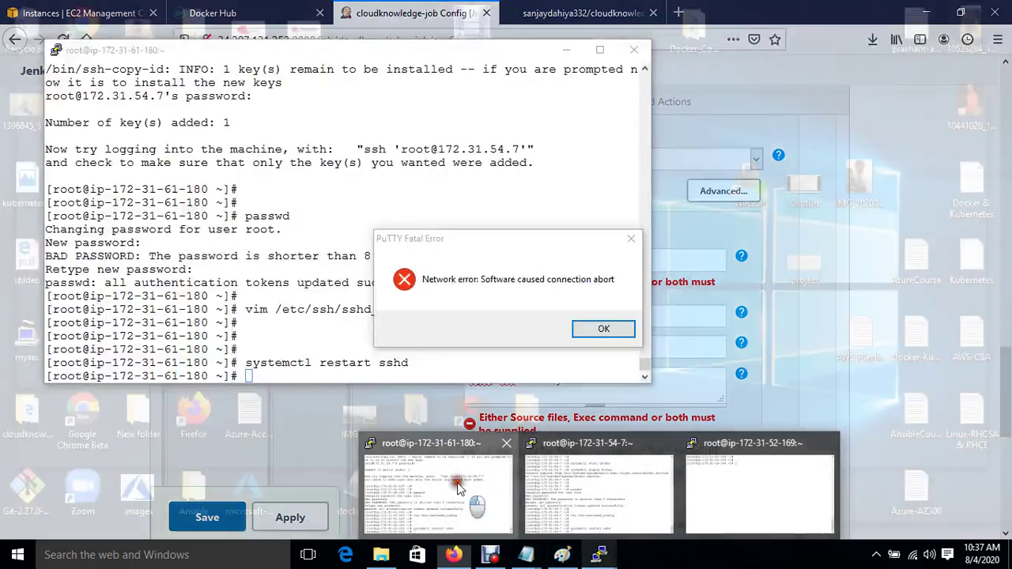
Step: Dismiss the network error, restart the disconnected PuTTY session, and log in as ec2-user
left_click(559, 492)
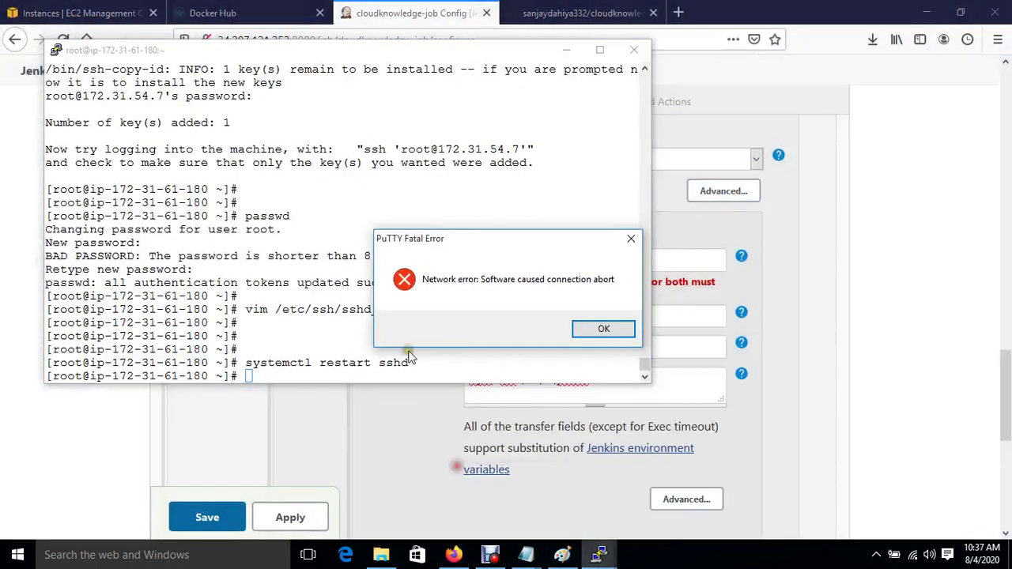
left_click(605, 330)
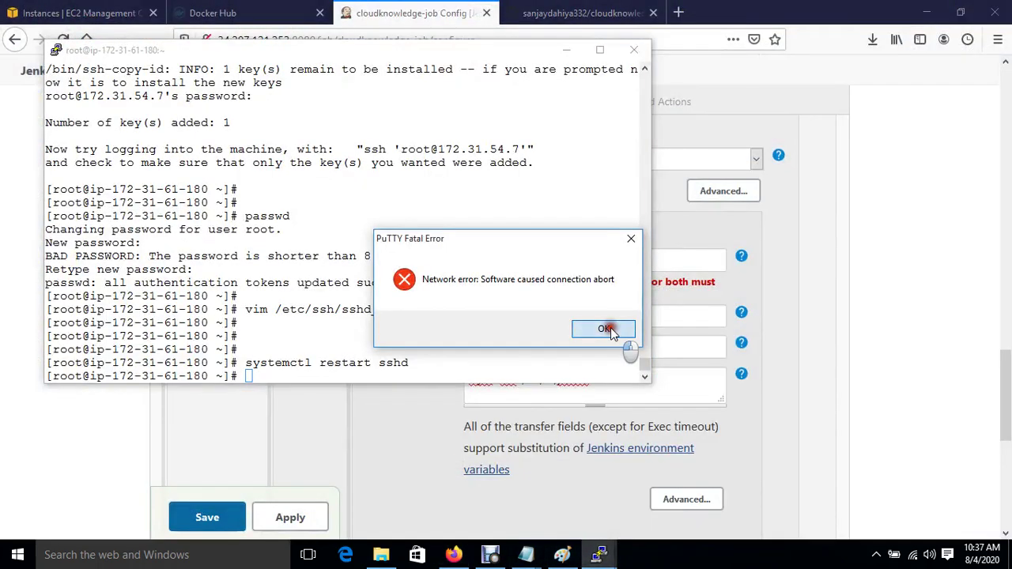
right_click(366, 55)
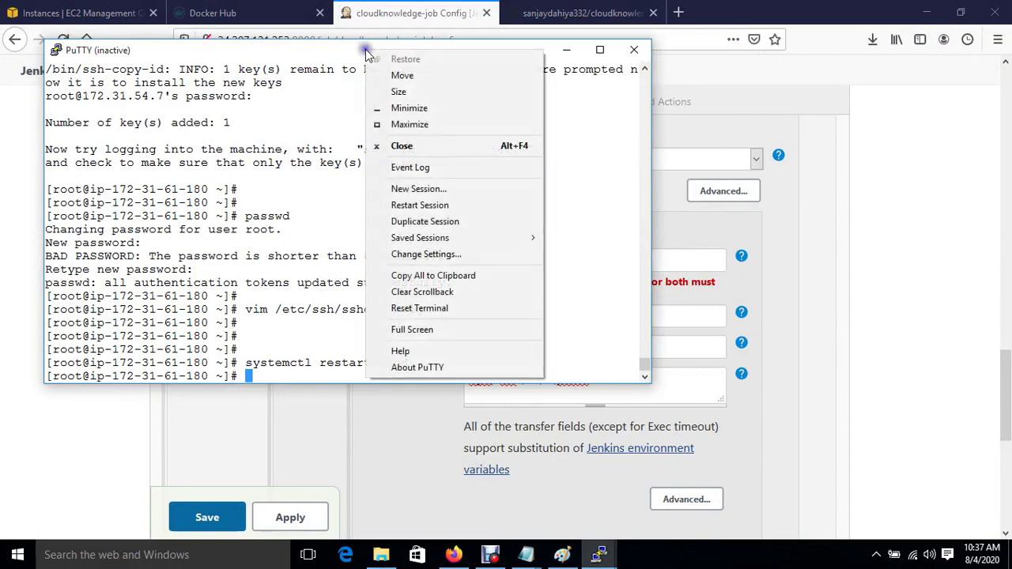
left_click(441, 207)
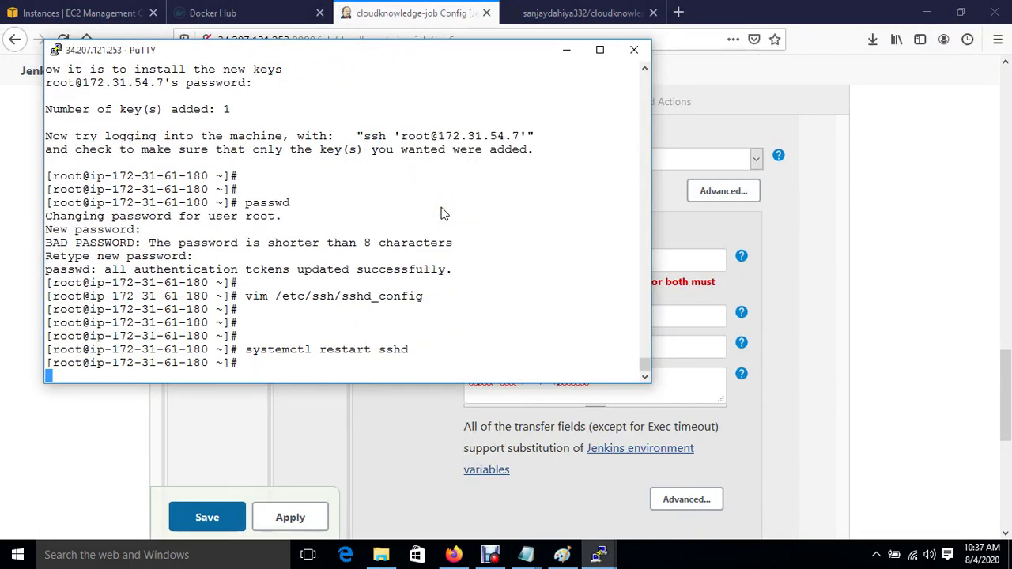
type("ec2-user")
key("Return")
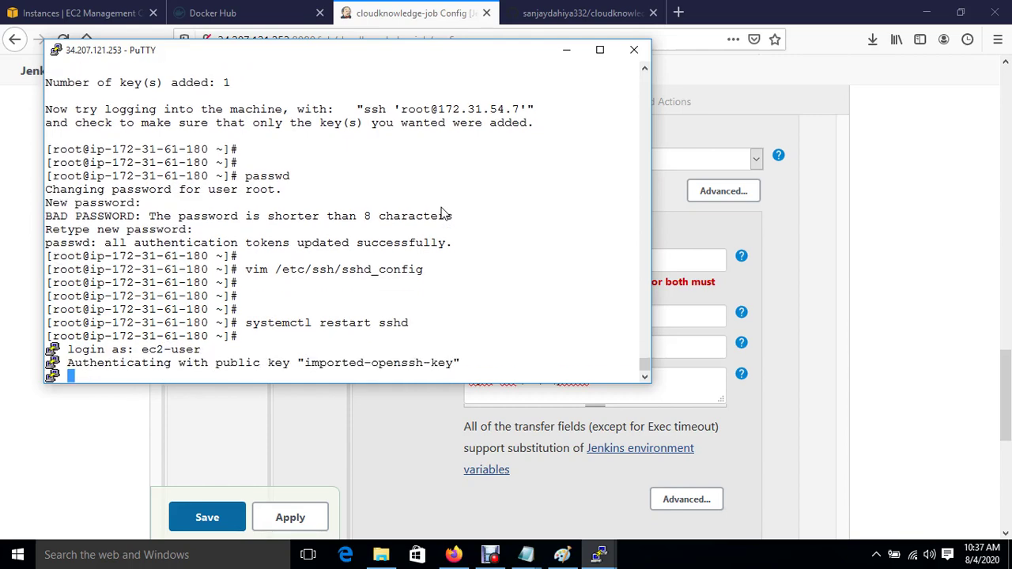
key("Return")
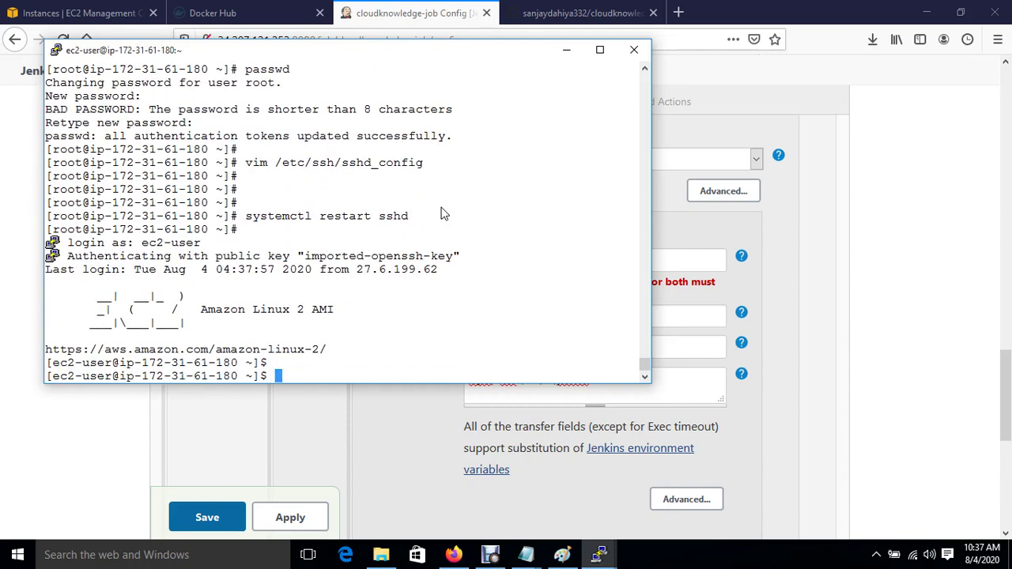
key("Return")
Step: Become root with sudo su, change to /var/lib/jenkins/ and list its contents
type("sudo su")
key("Return")
type("cd")
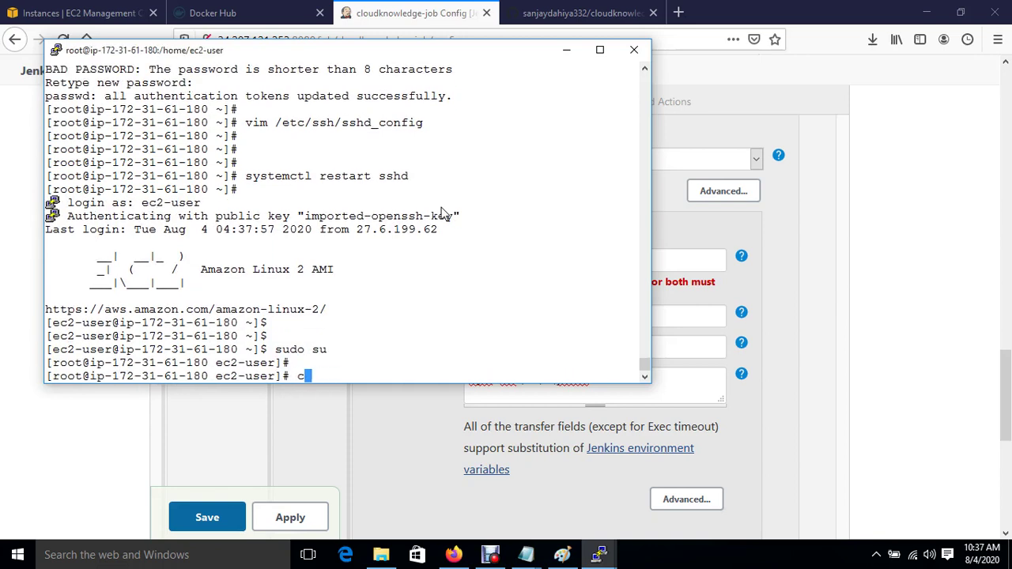
key("Return")
key("ctrl+l")
key("Return")
key("Return")
type("cd /var/lib/jenkins/")
key("Return")
type("ls")
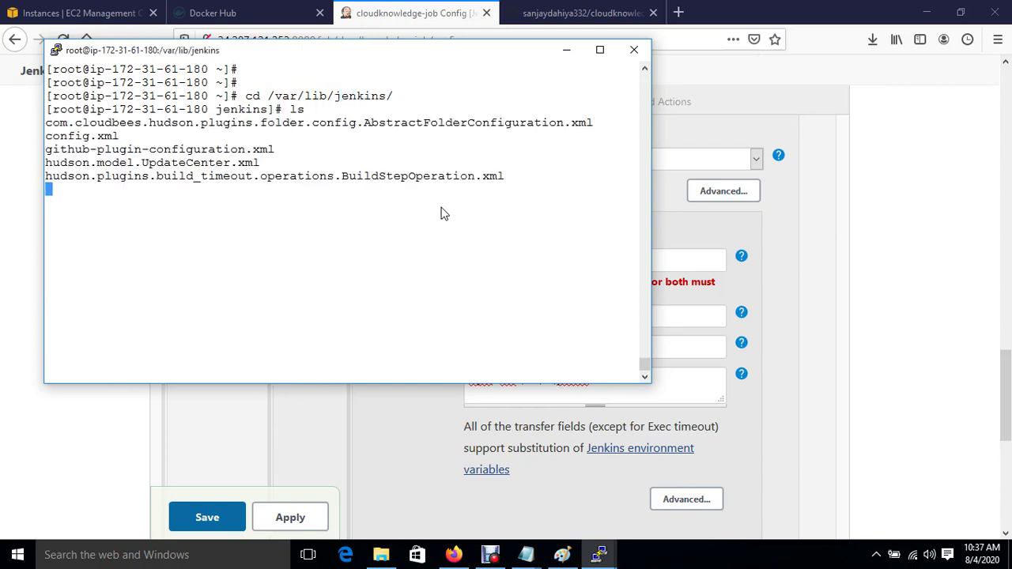
key("Return")
type("cd w")
key("Tab")
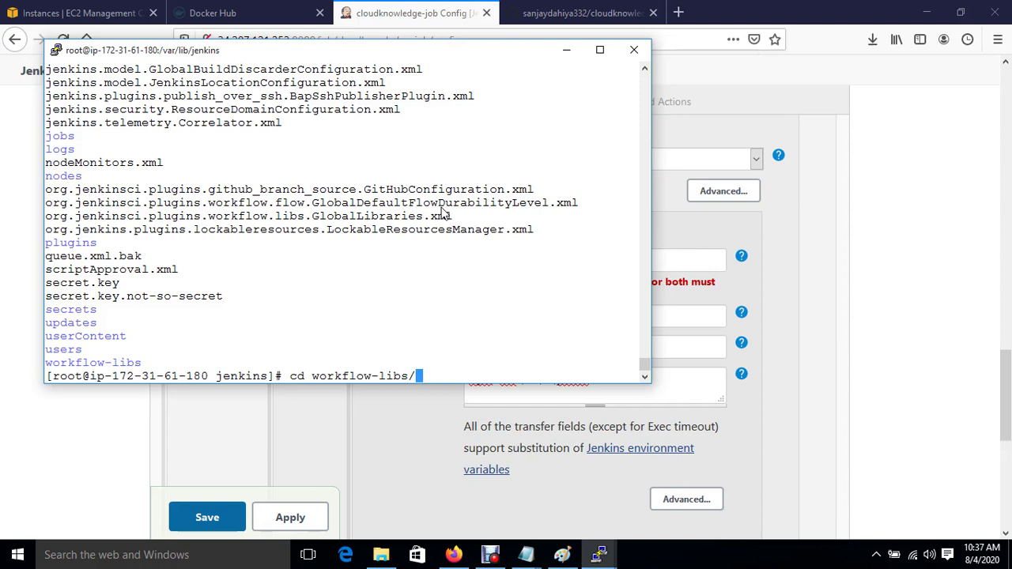
key("BackSpace")
key("BackSpace")
key("BackSpace")
key("BackSpace")
key("BackSpace")
key("BackSpace")
key("BackSpace")
key("BackSpace")
key("BackSpace")
key("BackSpace")
key("BackSpace")
key("BackSpace")
key("BackSpace")
key("BackSpace")
key("BackSpace")
key("BackSpace")
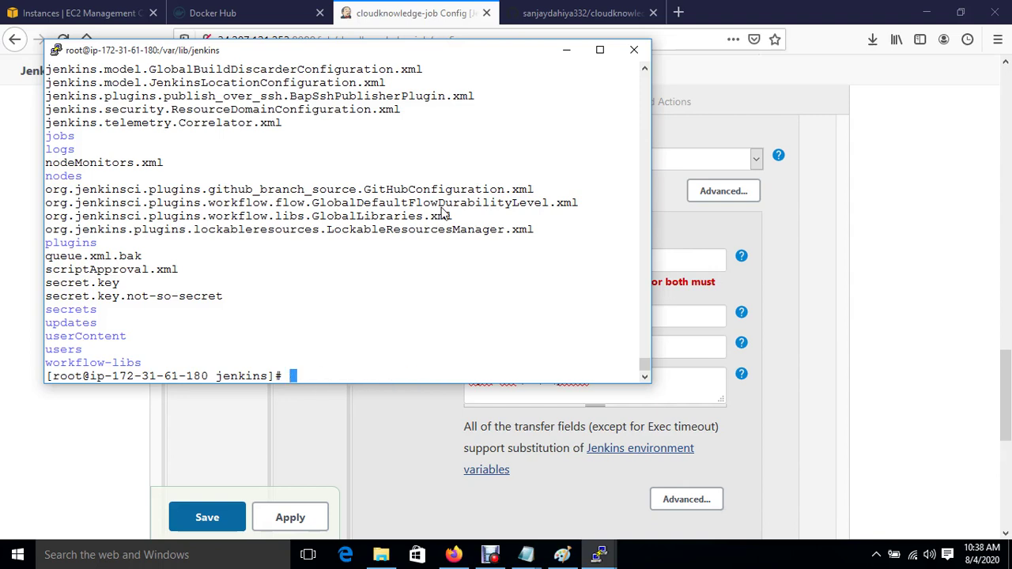
Step: Write the rsync command for the job's Dockerfile up to root@ and copy the Ansible private IP 172.31.54.7
left_click(624, 393)
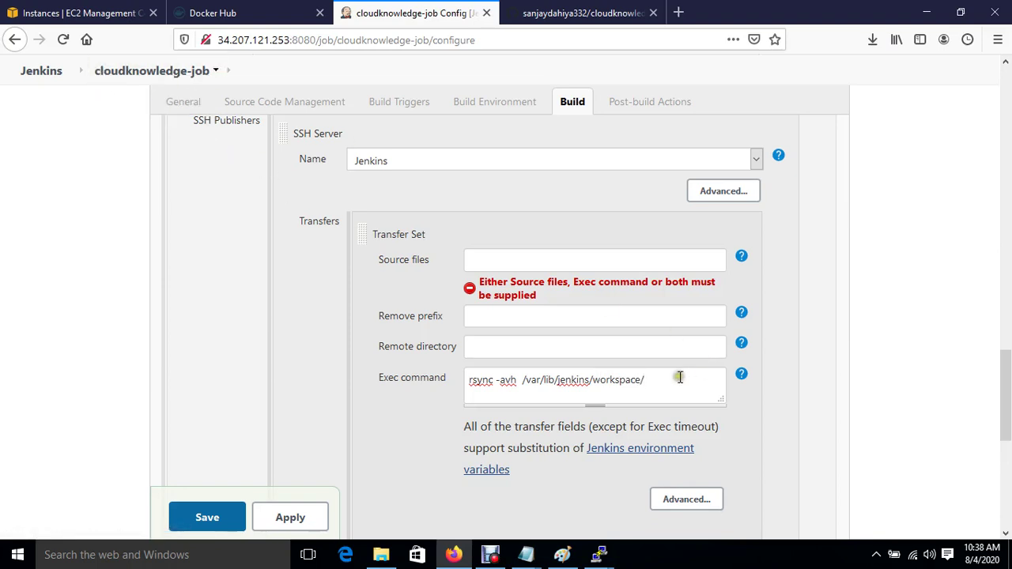
type("oudknowledge-")
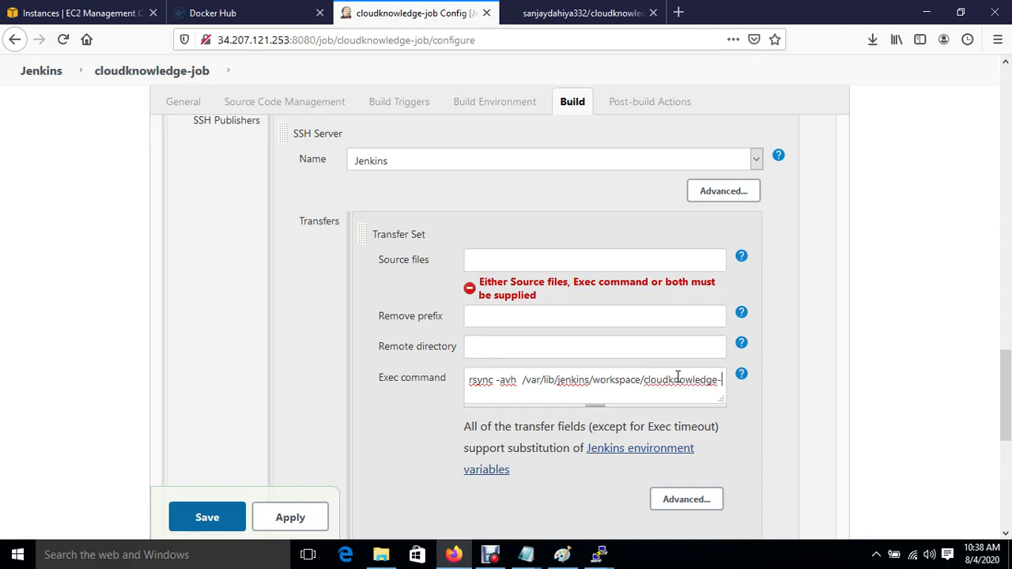
type("job/Dockerfile  ")
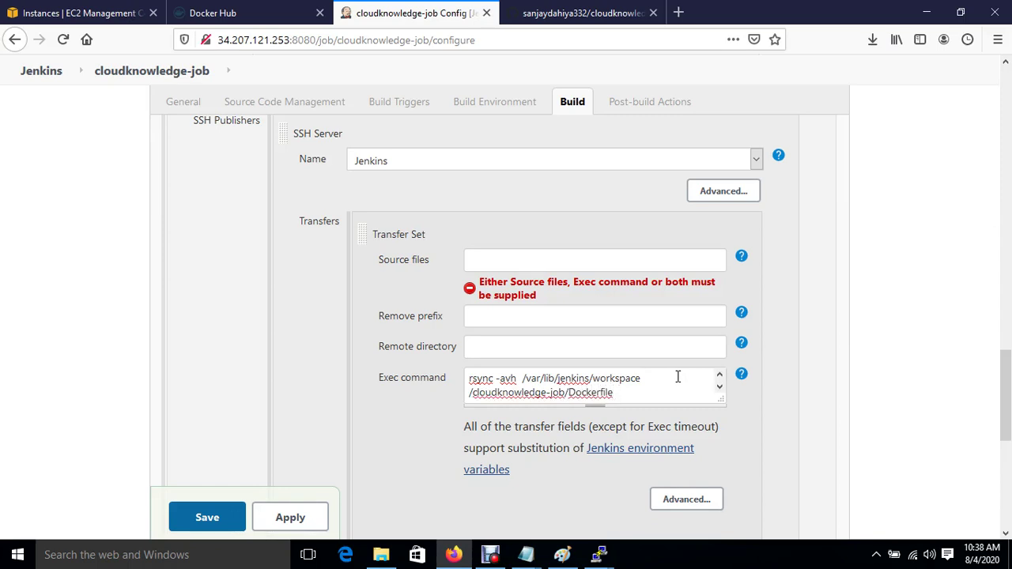
type("root@")
left_click(46, 13)
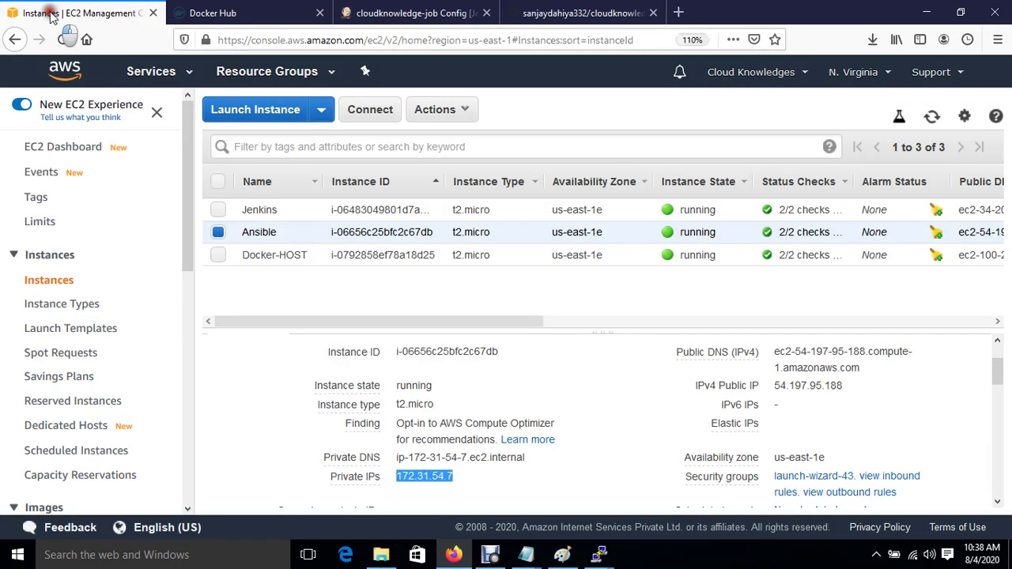
left_click(465, 479)
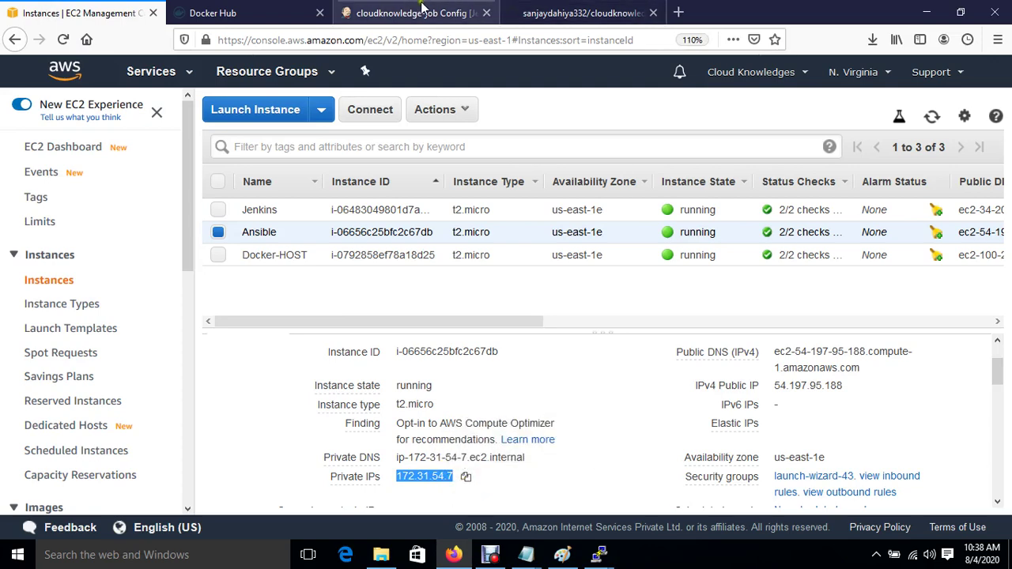
left_click(415, 12)
key("ctrl+v")
type(":/")
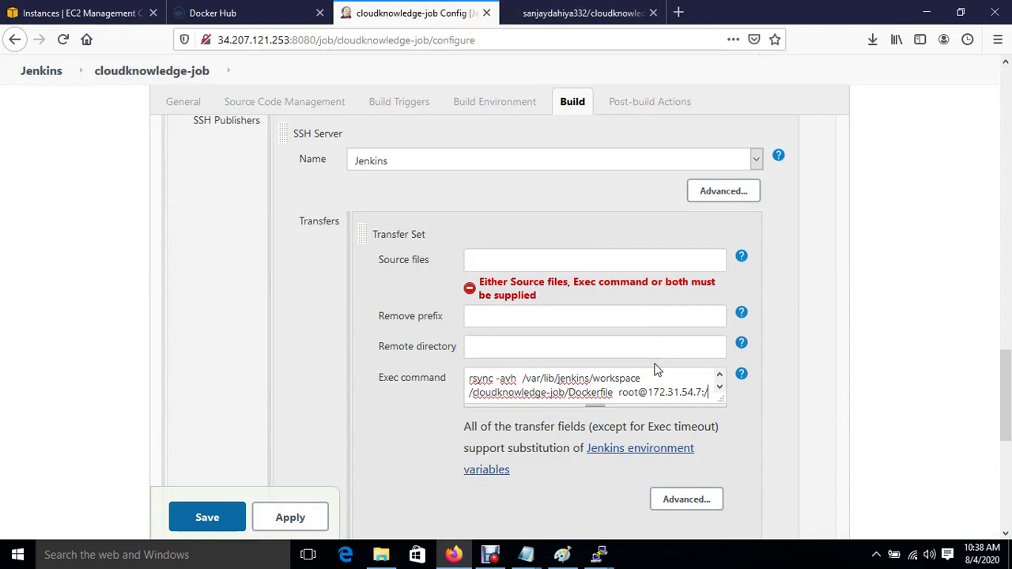
type("opt")
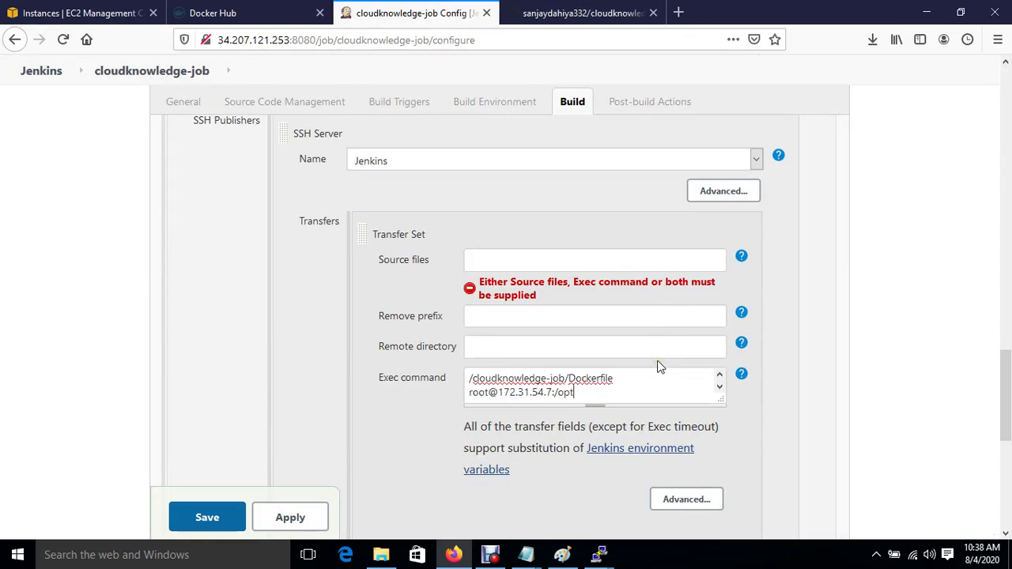
scroll(738, 467, "down", 2)
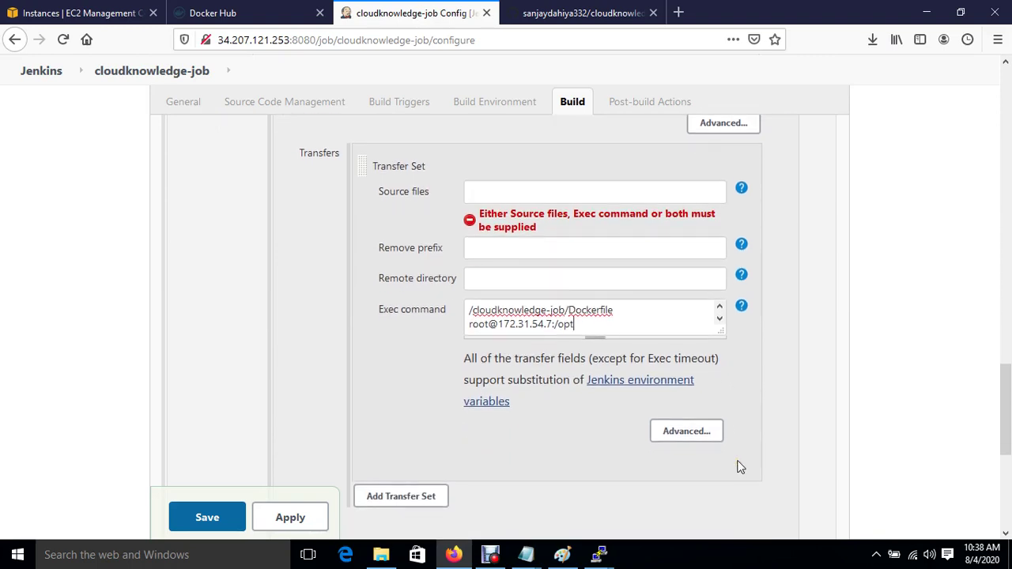
left_click_drag(723, 335, 936, 329)
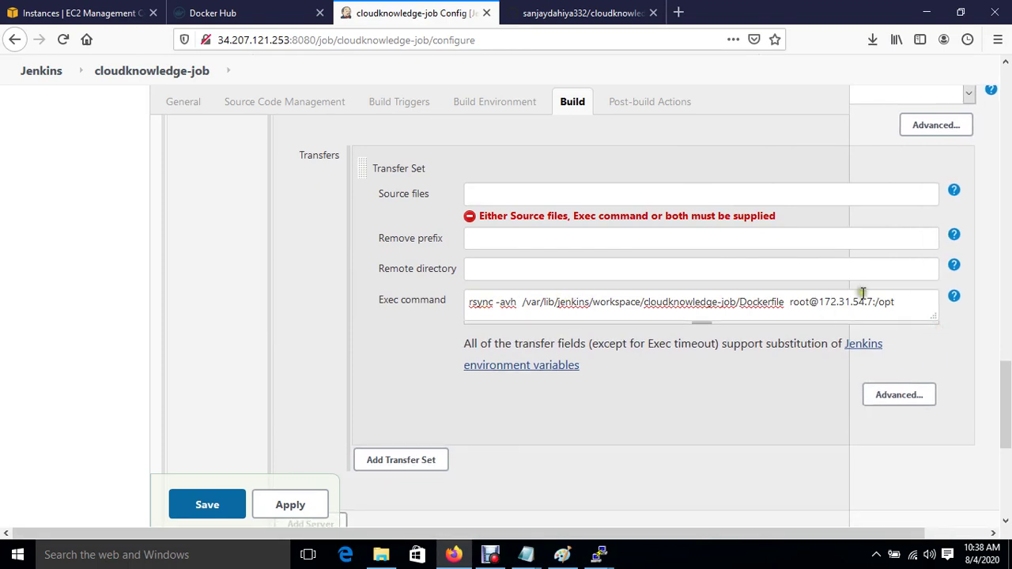
scroll(614, 408, "down", 5)
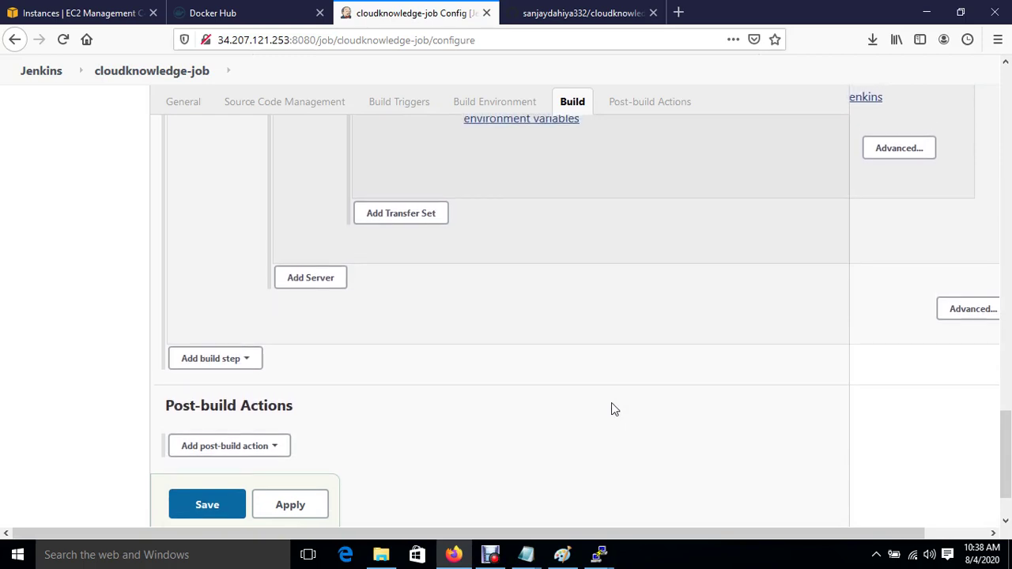
Step: Add a 'Send files or execute commands over SSH' build step targeting the Ansible server
left_click(234, 361)
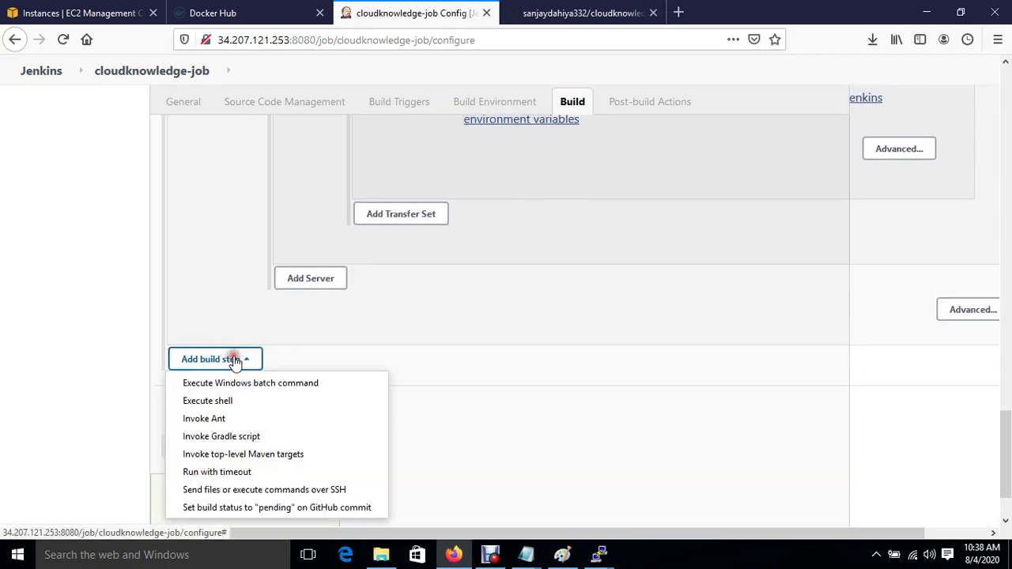
left_click(261, 492)
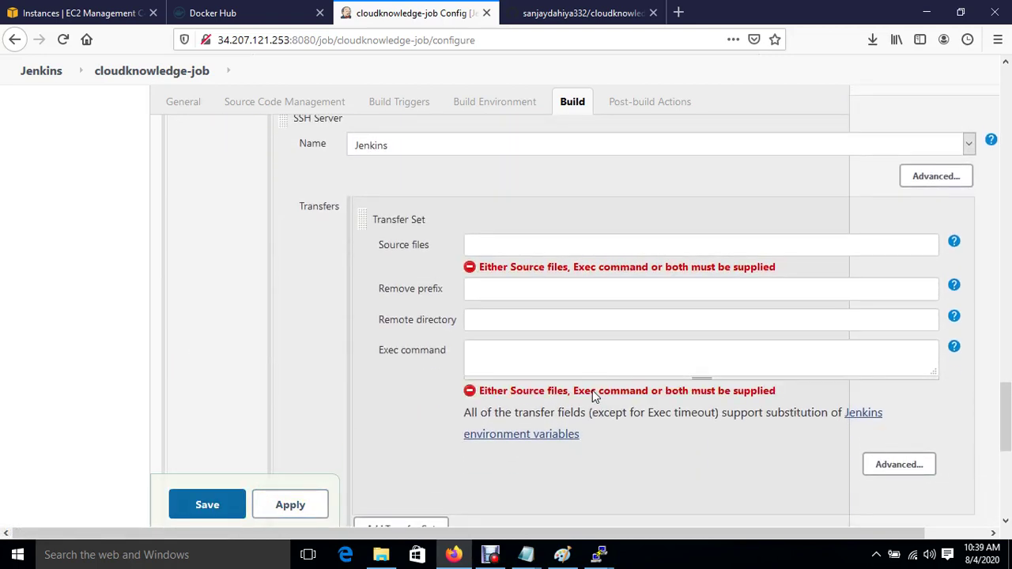
left_click(884, 142)
left_click(392, 188)
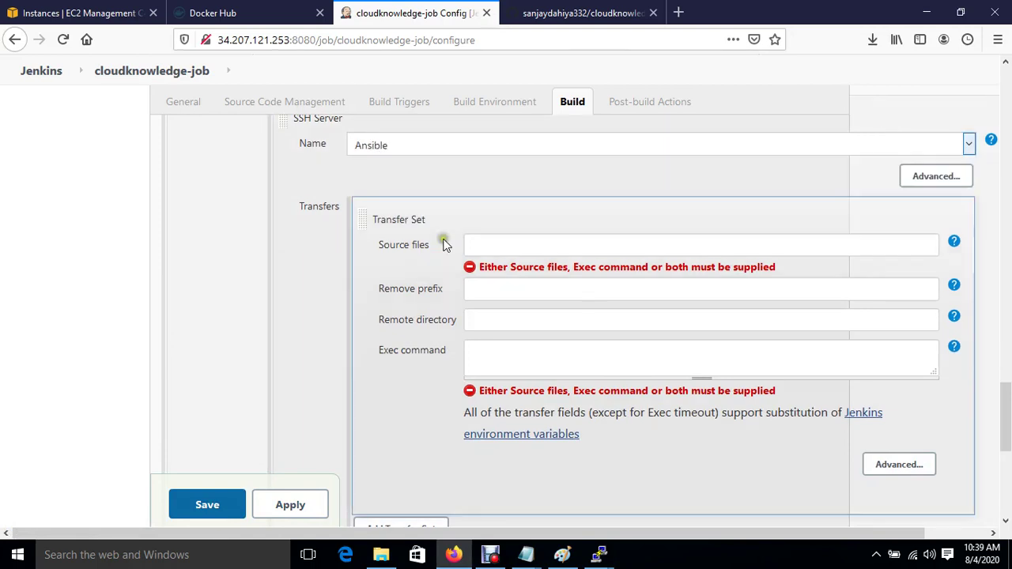
Step: Enter 'cd /opt' and a 'docker image build -t $JOB_NAME:v1.$BUILD' line as its Exec command
left_click(500, 357)
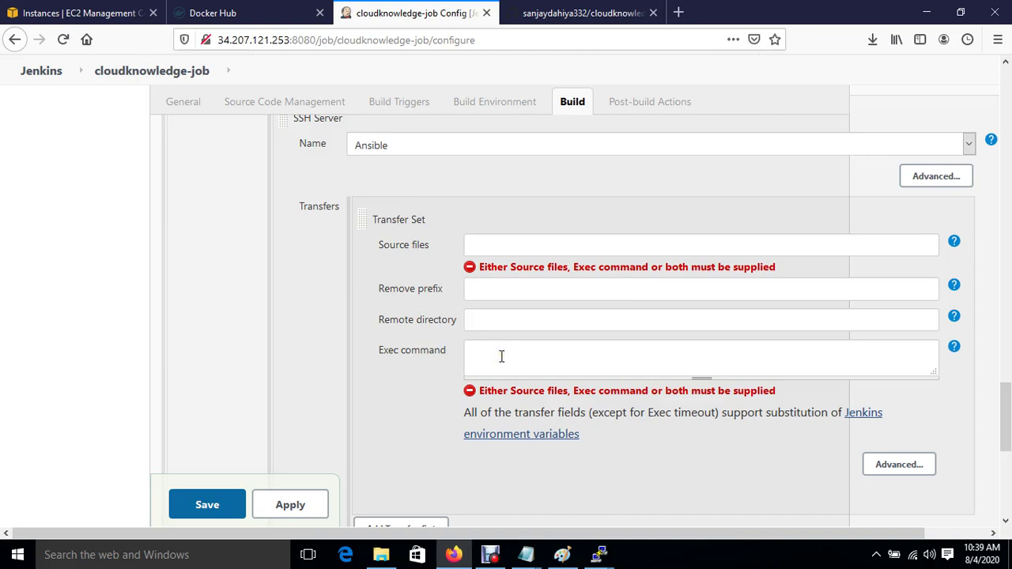
type("cd /opt")
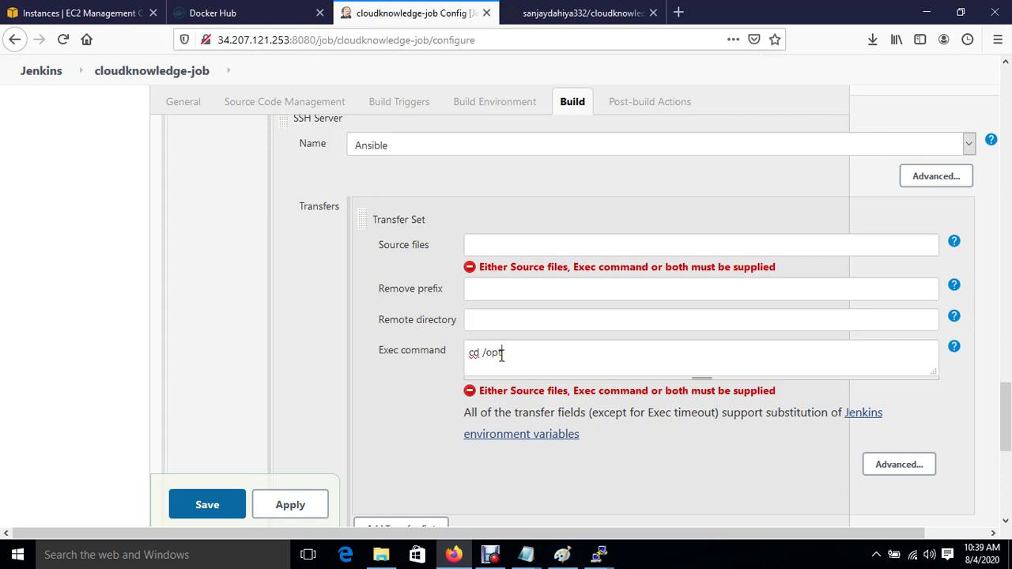
key("Return")
type("docker ")
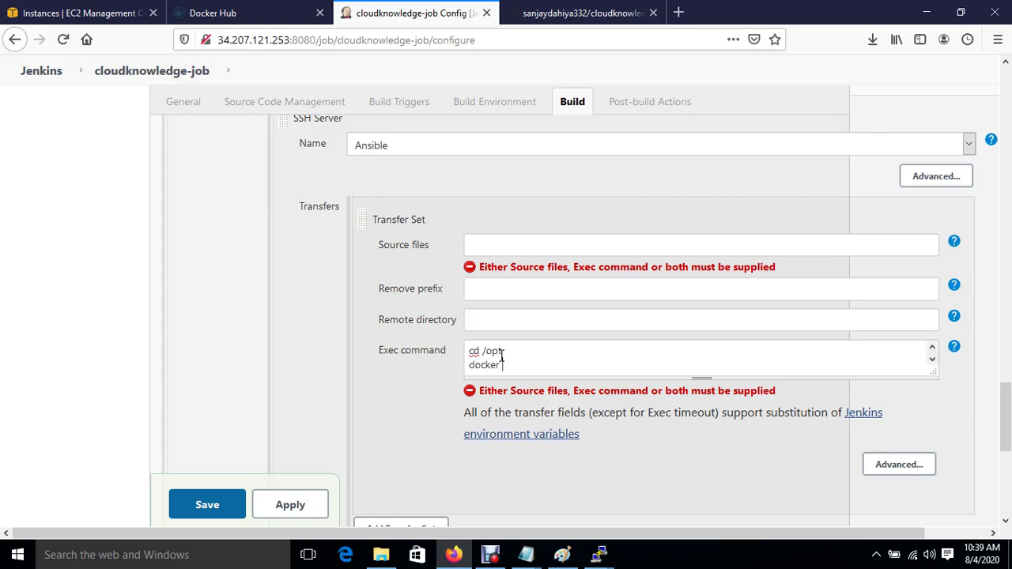
type("image build -t  $JOB_NAME:v1")
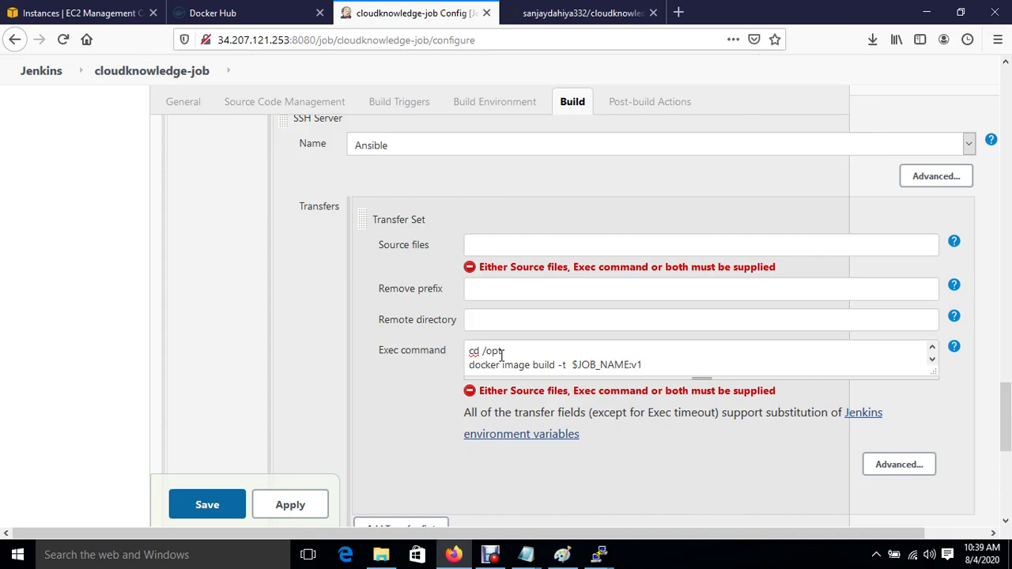
type(".$BUILD")
Step: Search Google in a new tab for 'jenkins variables list' to find built-in variables like BUILD_ID
left_click(682, 13)
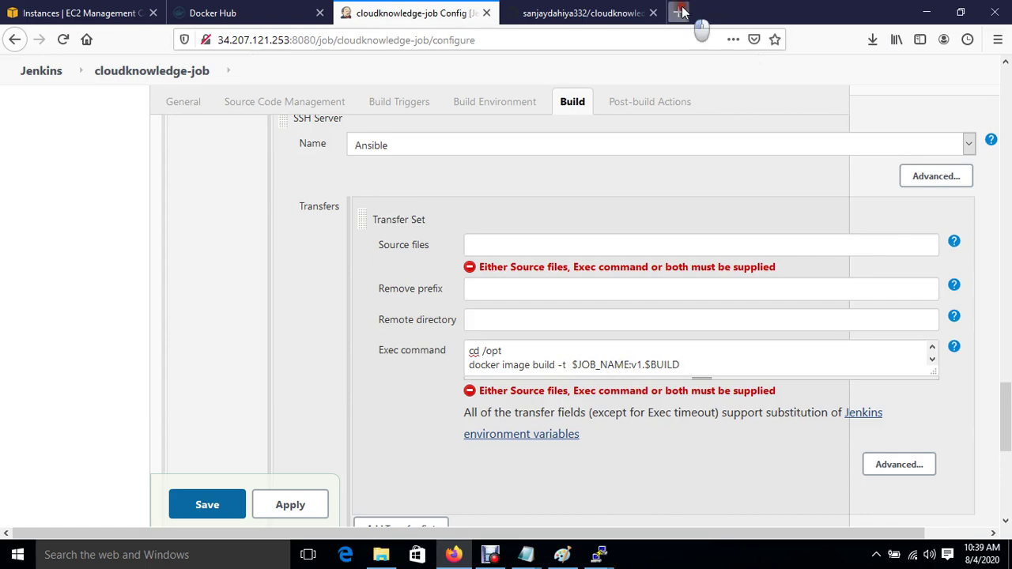
left_click(435, 40)
type("google.com")
key("Return")
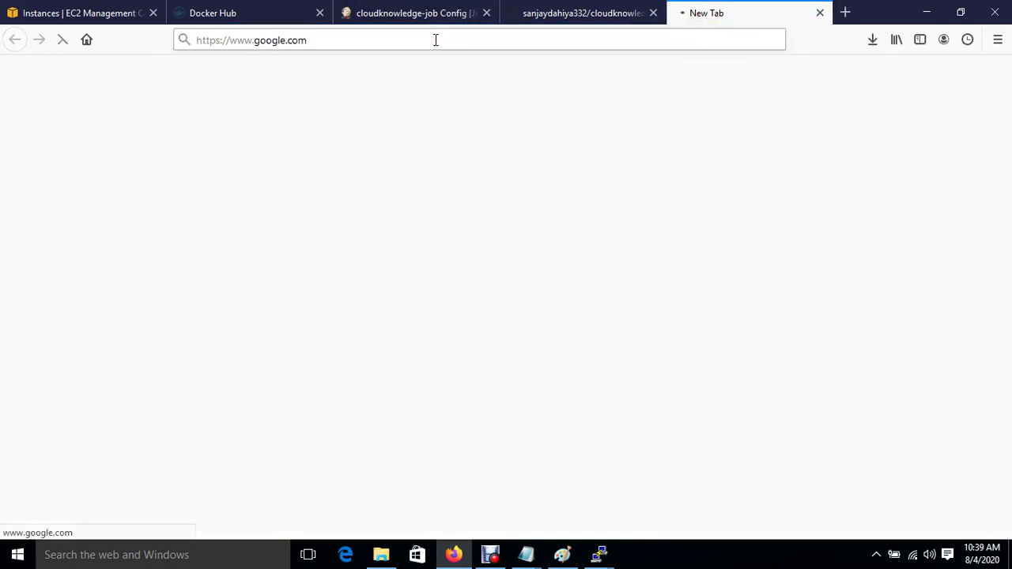
type("jenkins")
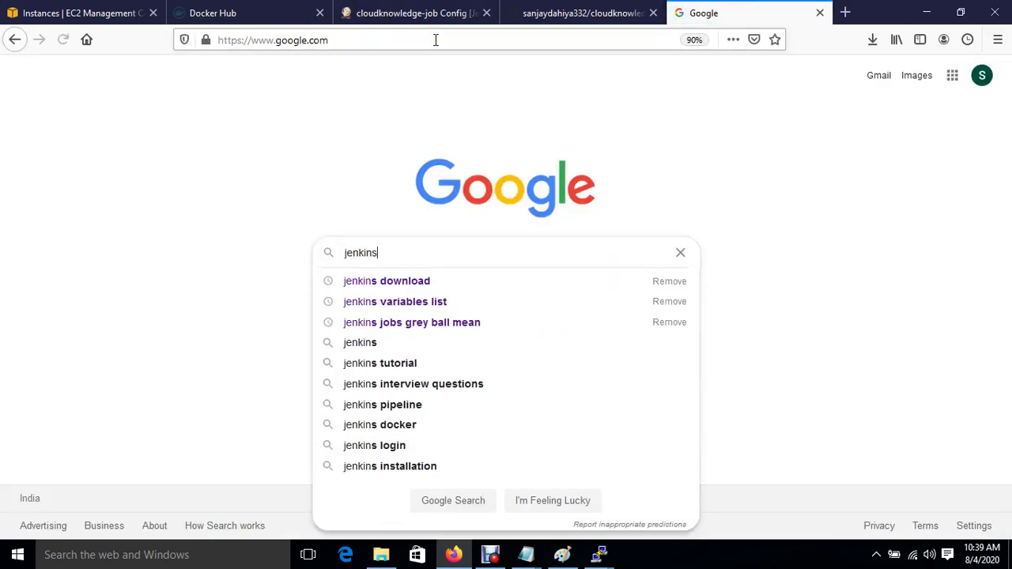
key("Down")
key("Down")
key("Return")
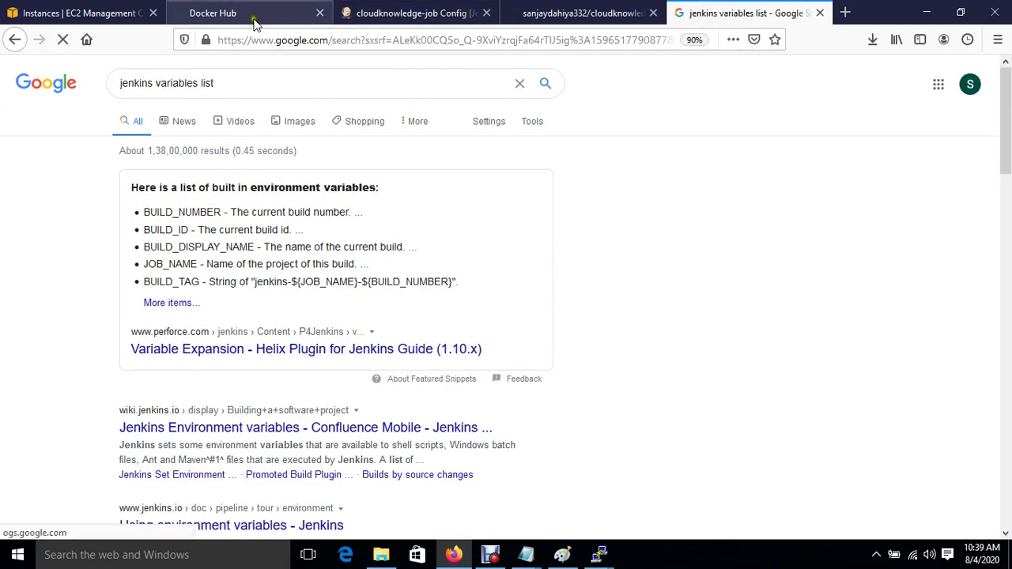
left_click(456, 14)
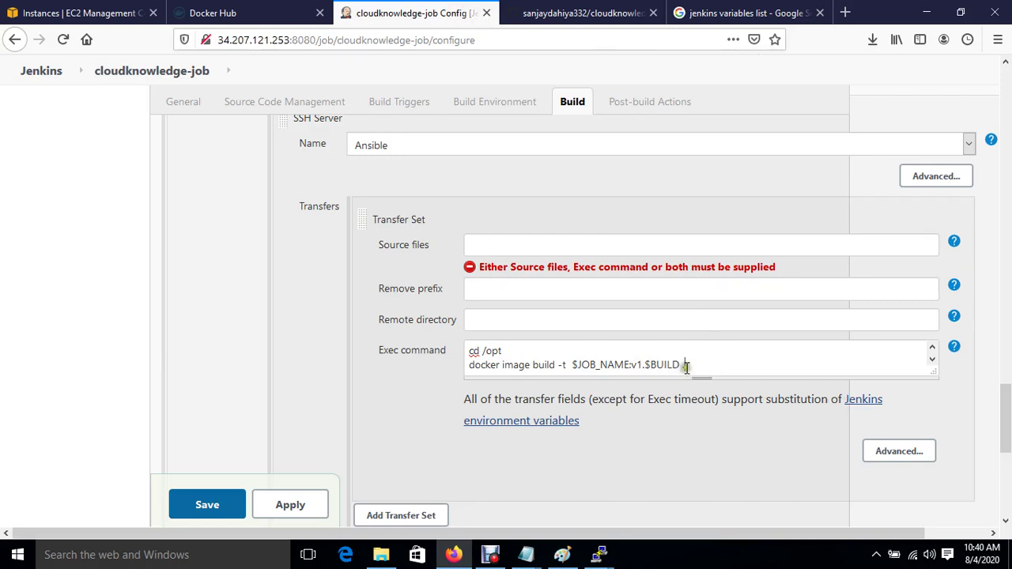
Step: Enlarge the Ansible step's Exec command box and check the Paint diagram of planned commands
scroll(687, 369, "down", 1)
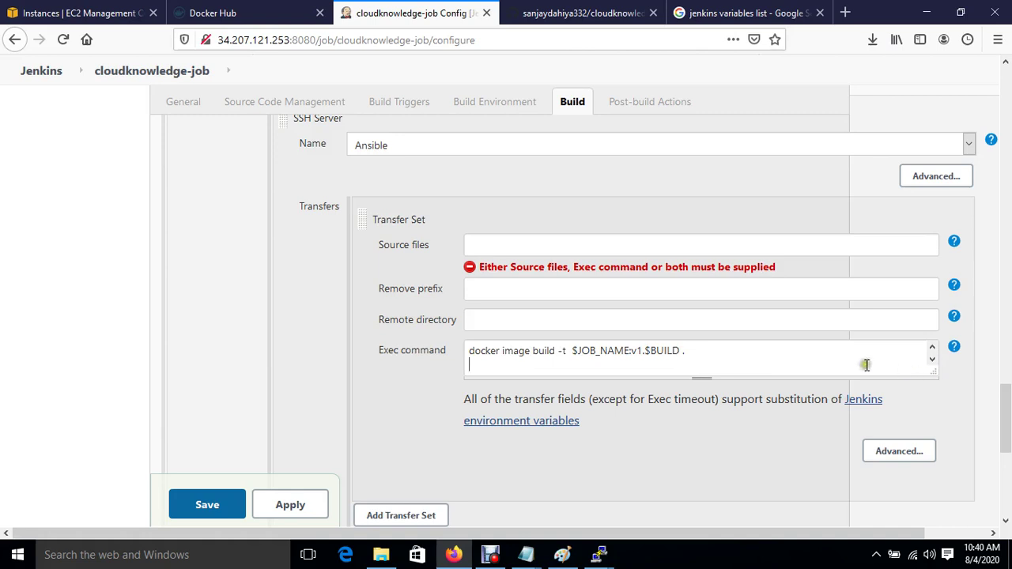
left_click_drag(935, 377, 946, 459)
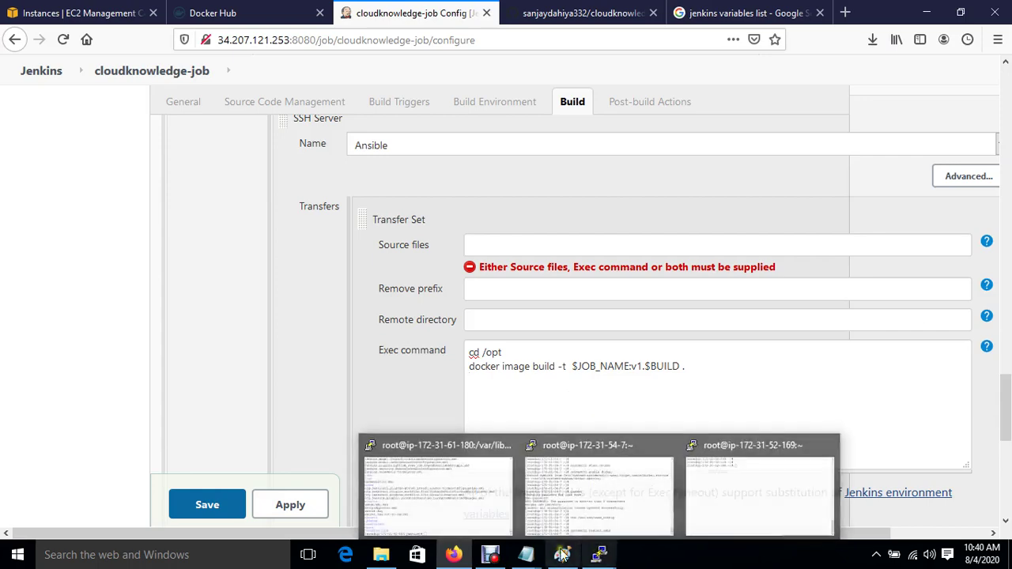
mouse_move(525, 554)
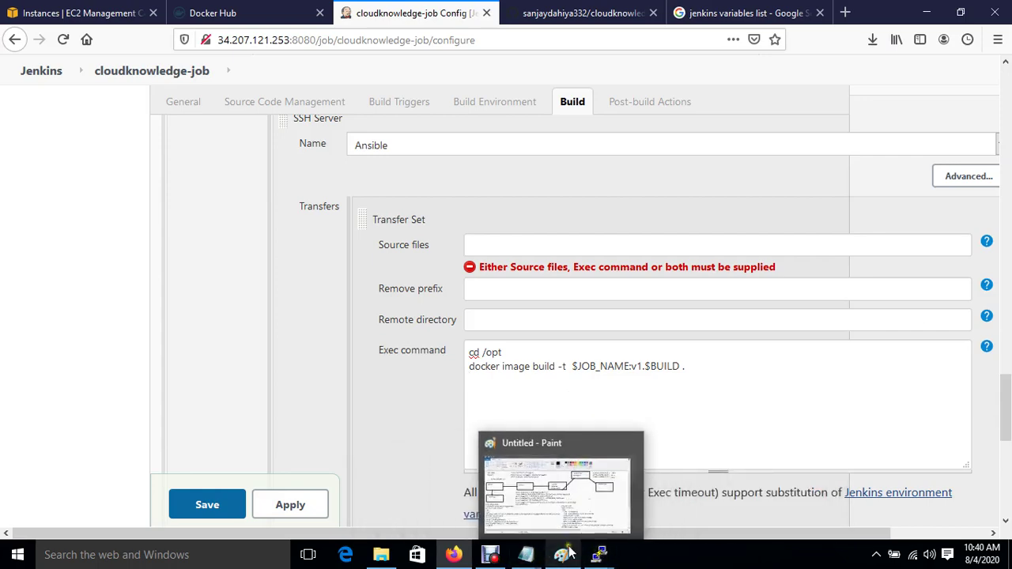
left_click(561, 554)
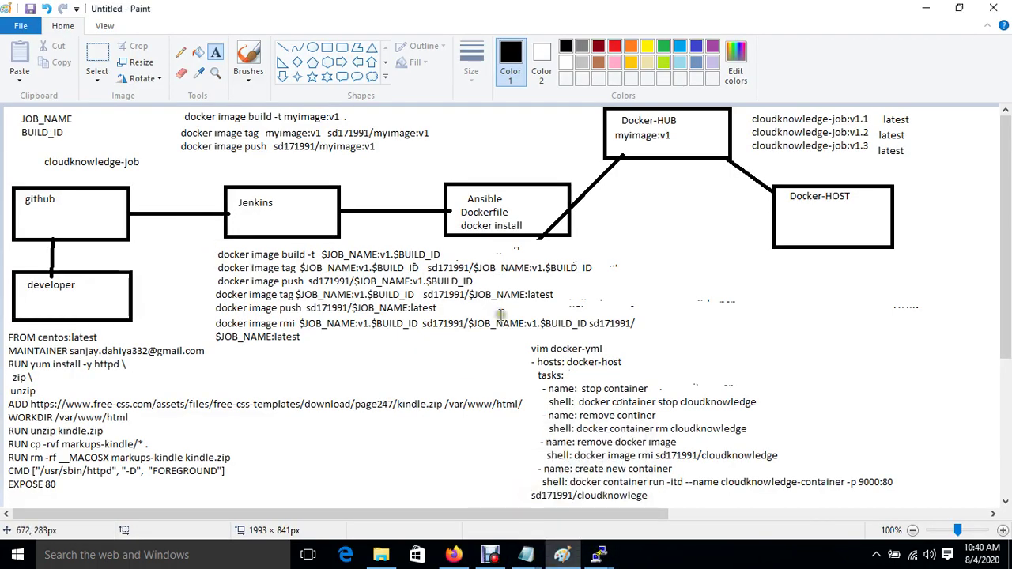
left_click(453, 554)
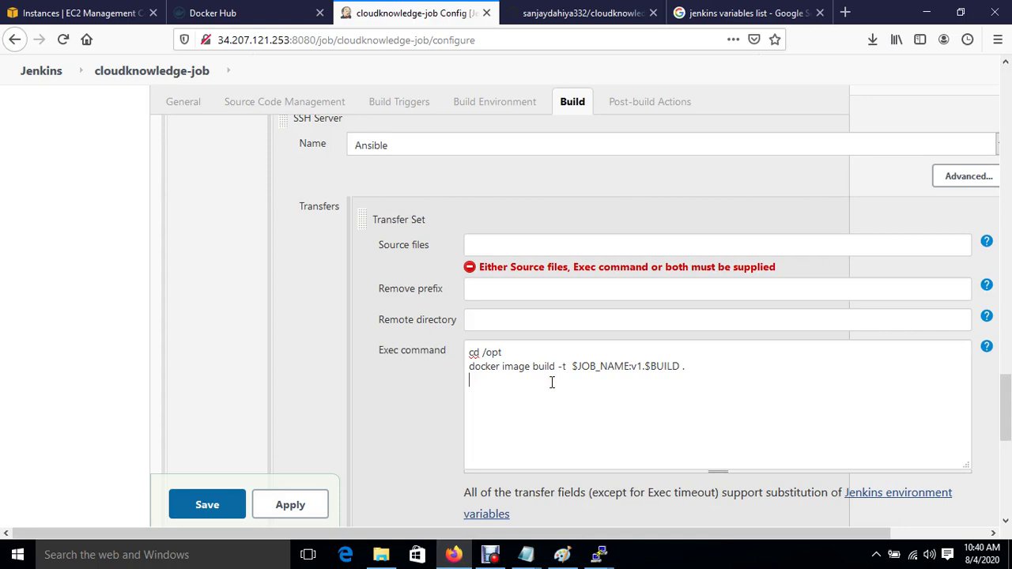
Step: Add docker image tag lines tagging $JOB_NAME:v1.$BUILD for the Docker Hub repository as v1 build and latest
type("d -t  $JOB_NAME:v1.$BUILD . ")
type("docker image")
type(" tag")
type("  $JOB")
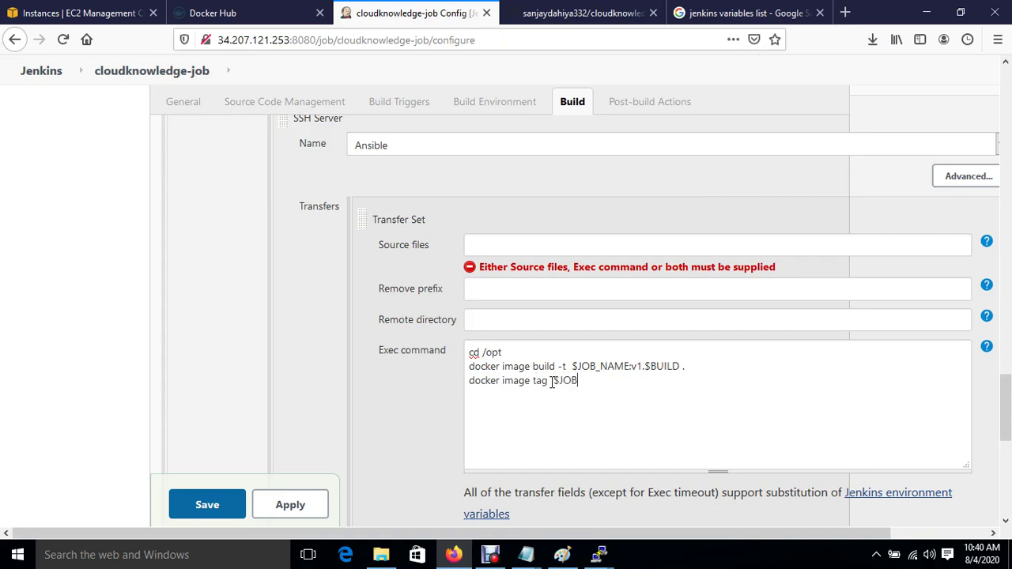
type("_NAME:v1.$BUILD")
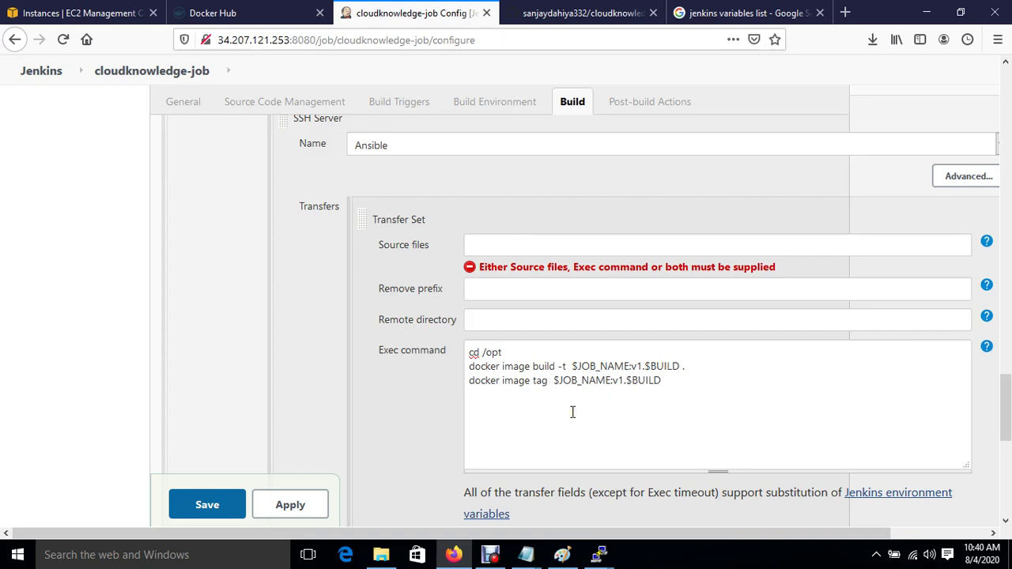
type(" sd171991/$JOB_NAME:v1.$")
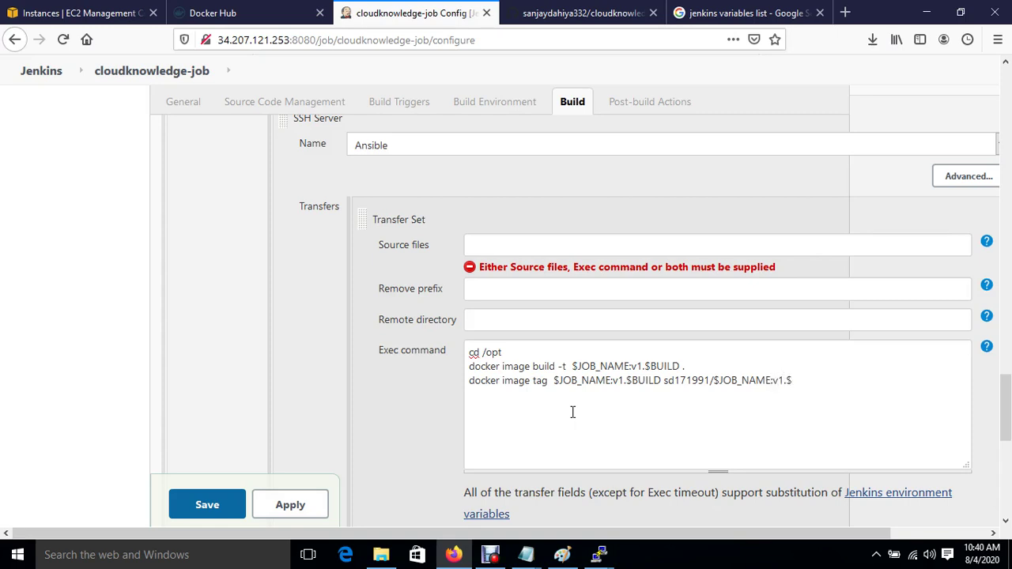
type("BUILD_ID ")
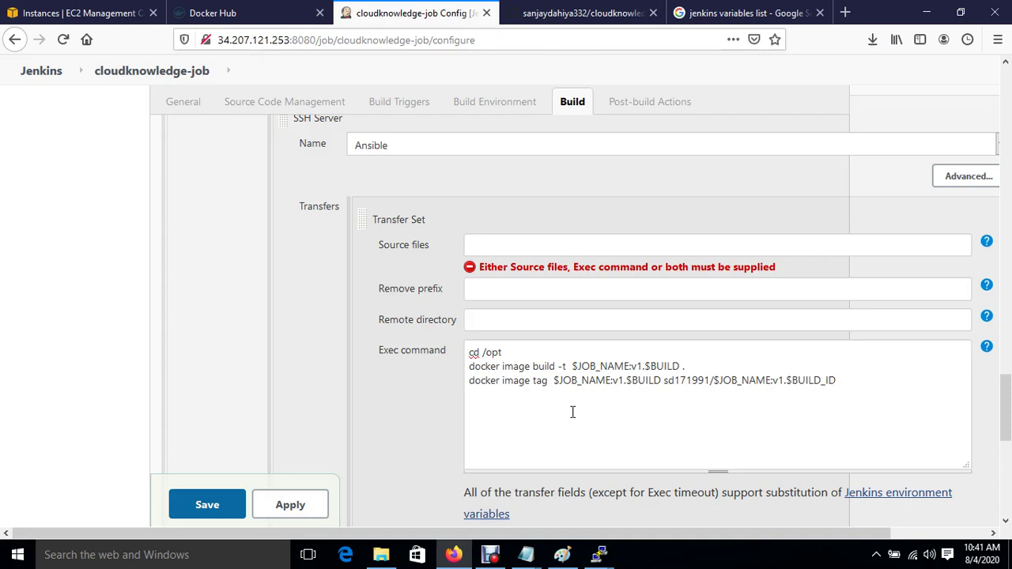
type("docker image tag $JOB_")
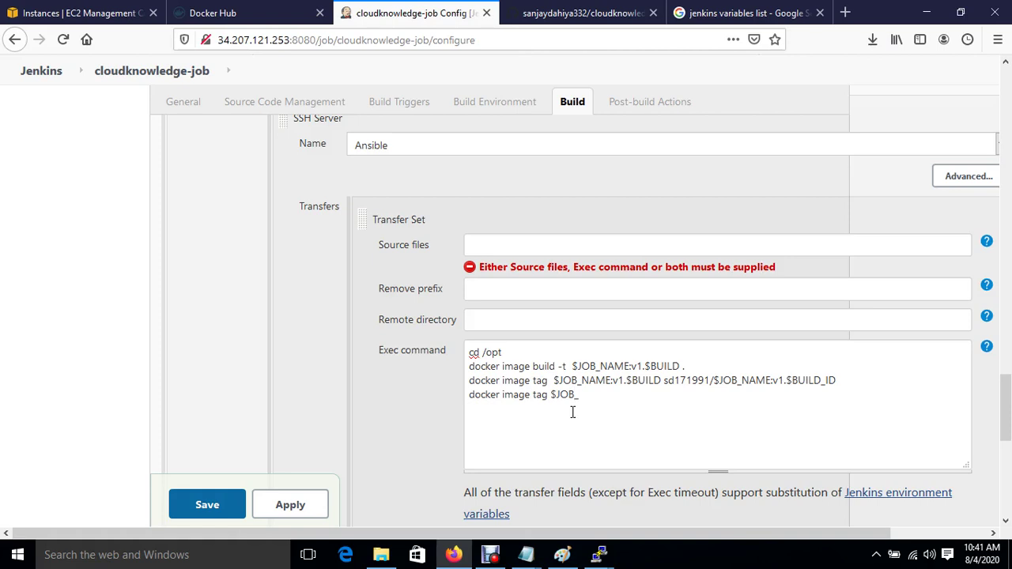
type("NAME:v1.$BUILD  sd17199")
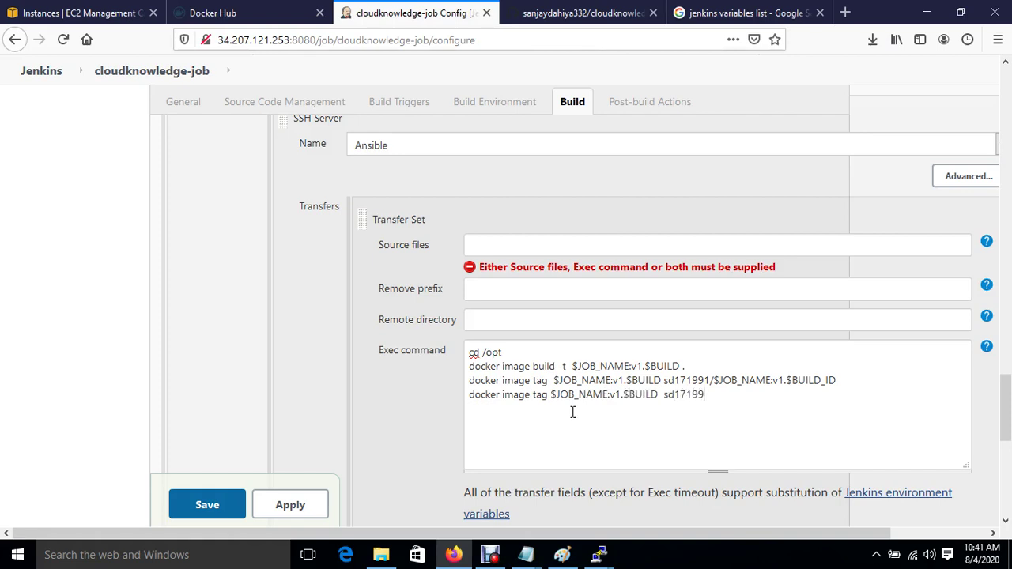
type("1/$JOB_NAME:latest")
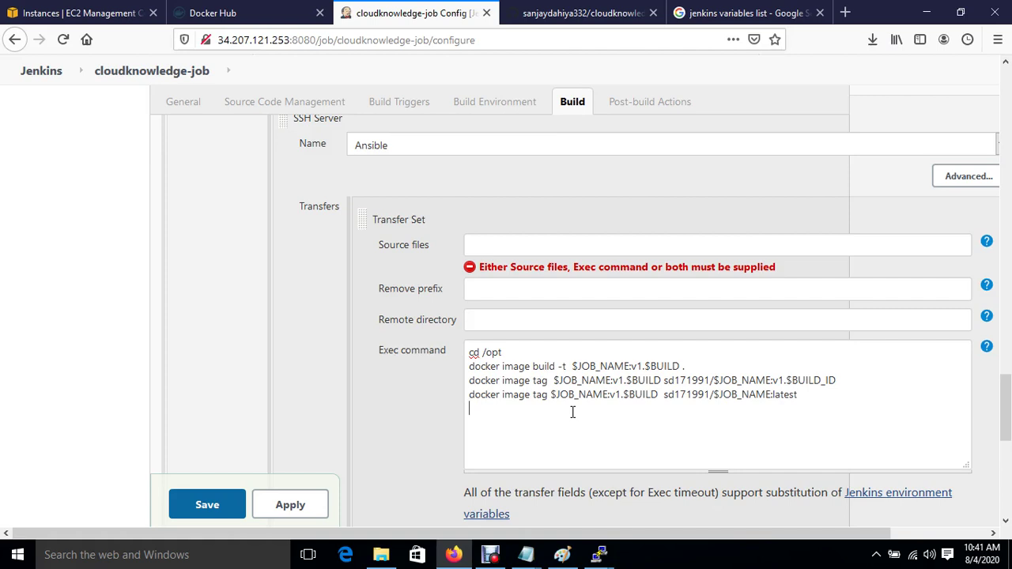
Step: Add docker image push lines for the v1.$BUILD and latest tags, then a docker image rmi line for all images
type("docker image push sd171991/$")
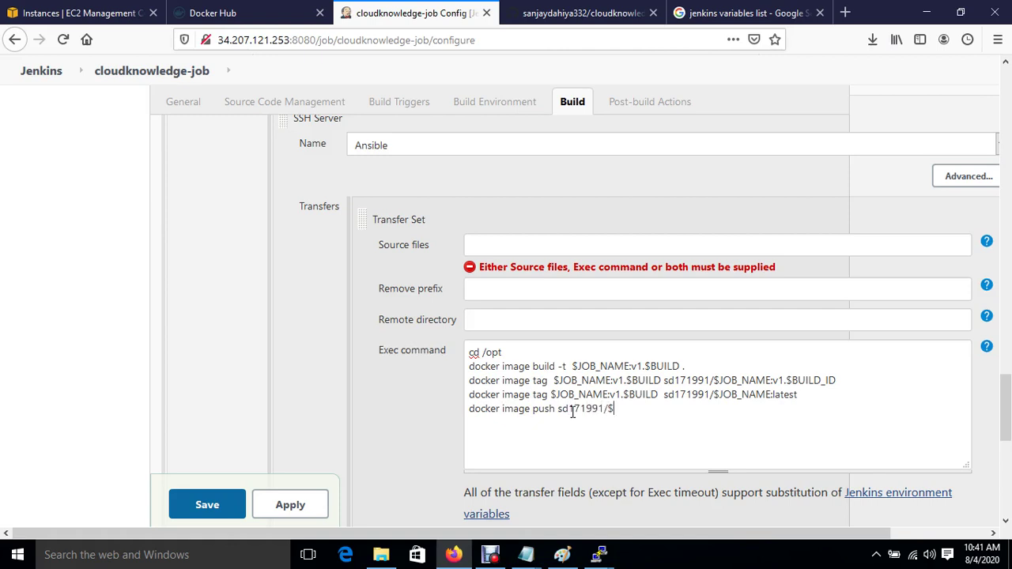
type("JOB_NAME:v1.$B")
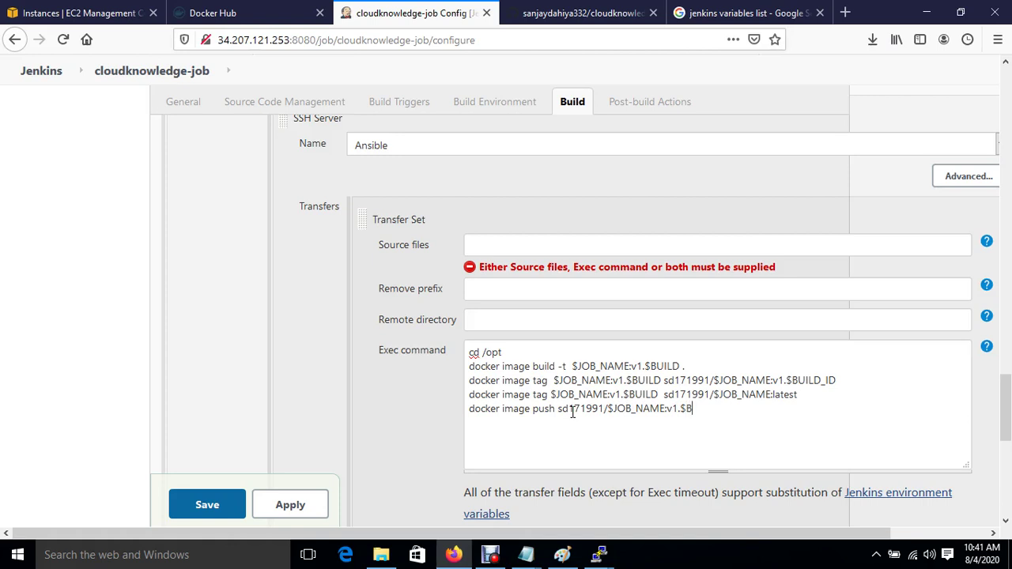
type("UILD docker image")
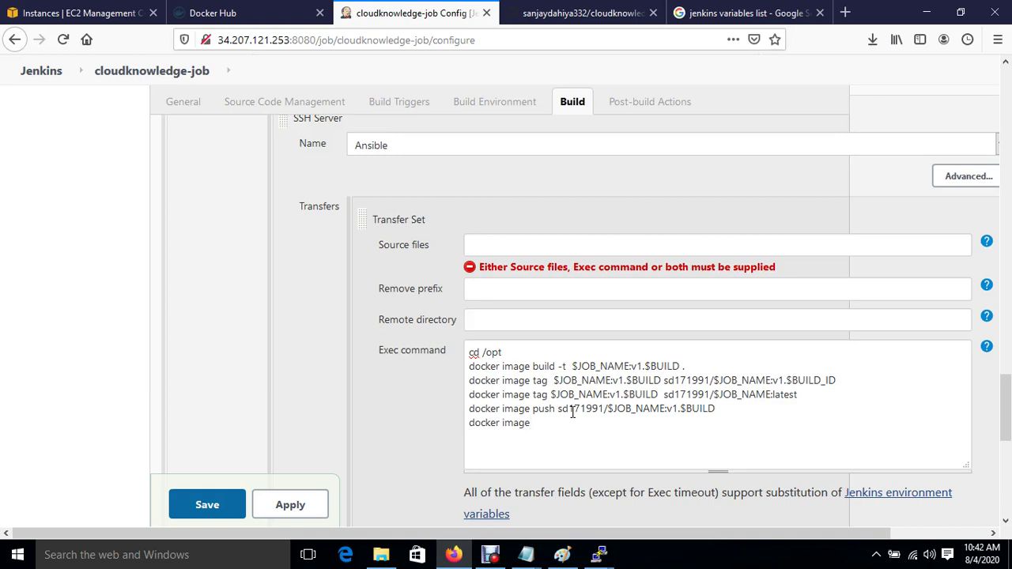
type(" push sd171991/$JOB_NAME:latest")
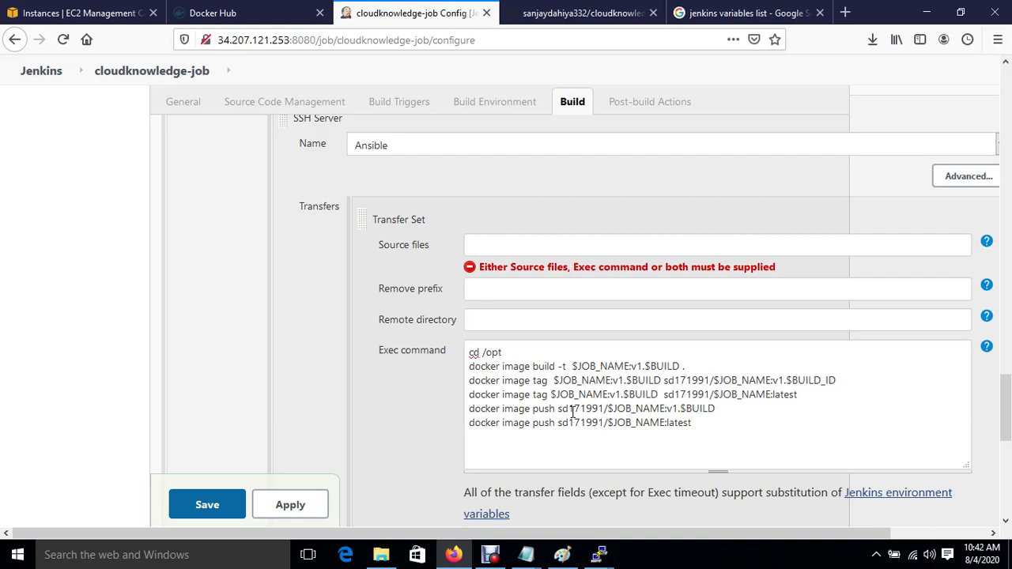
key("Return")
type("docker image rmi  $")
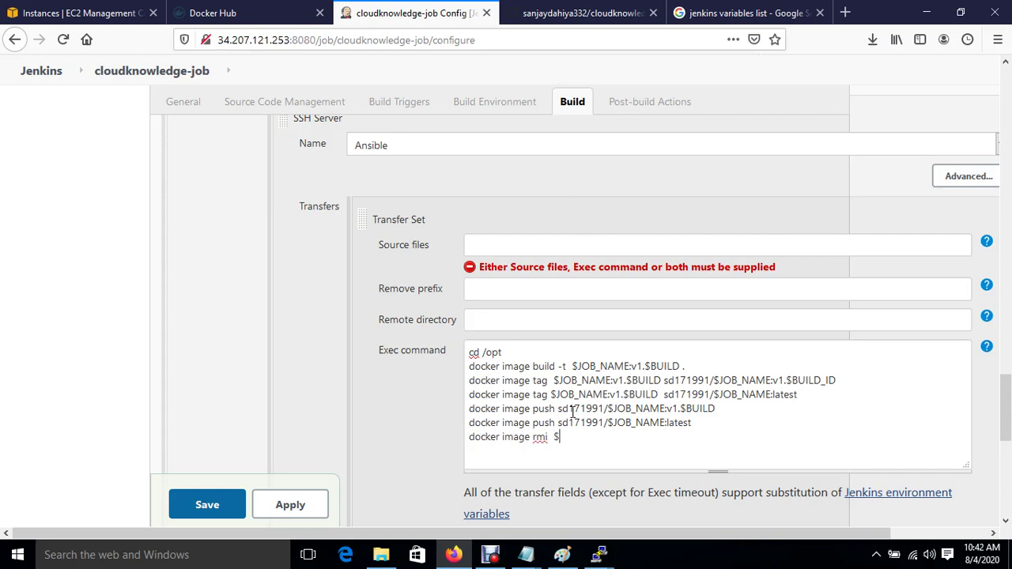
type("JOB_NAME:v1.$BUIL")
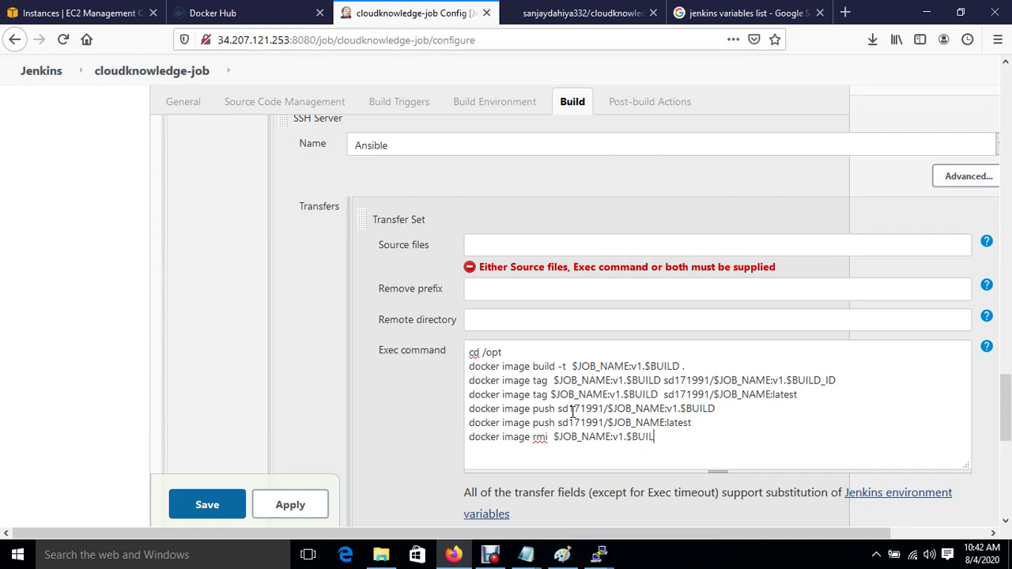
type("D   sd171991/$JOB_NAME")
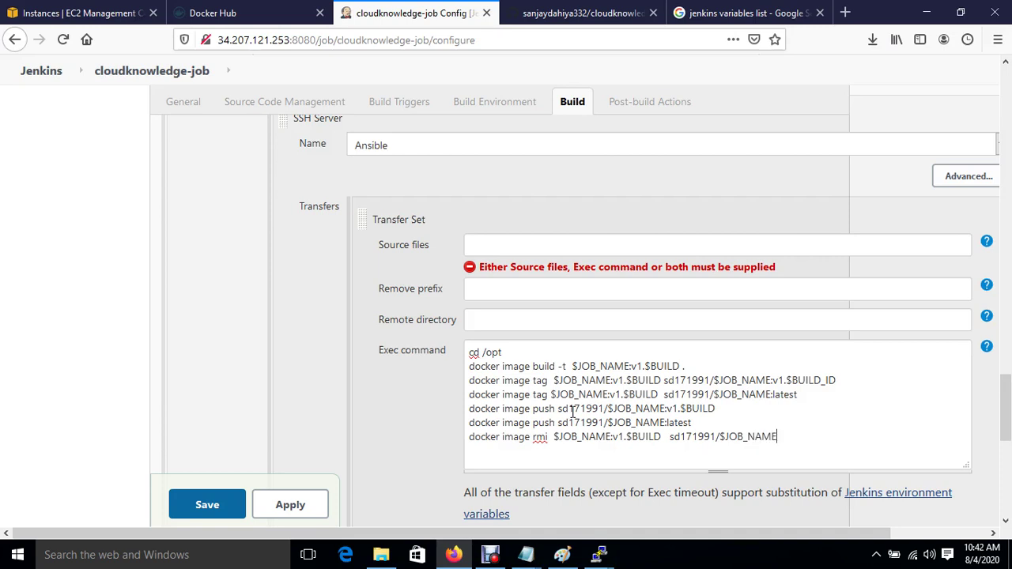
type(":v1.$BUILD_ID  sd171991")
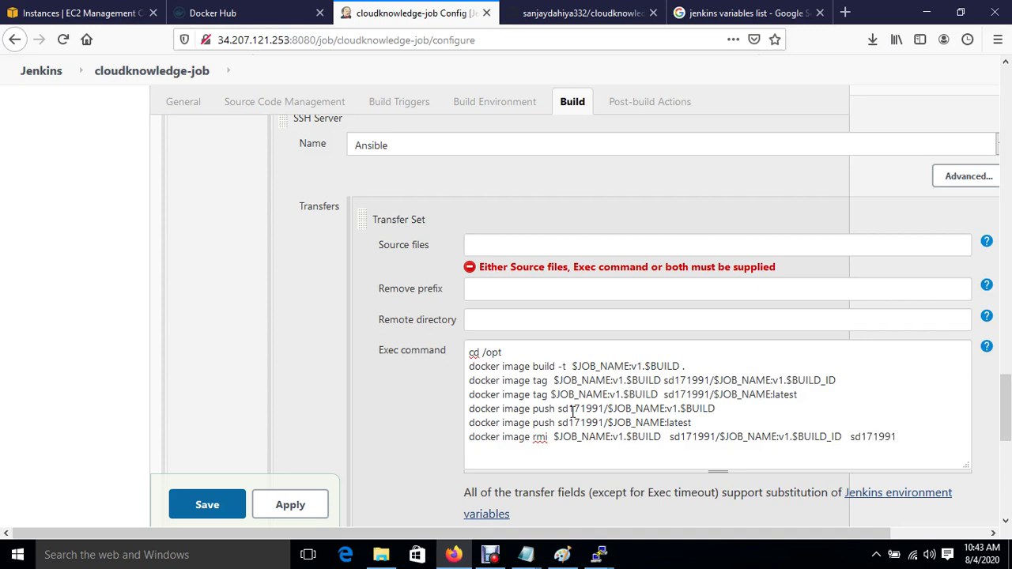
type("/$JOB_NAME:latest")
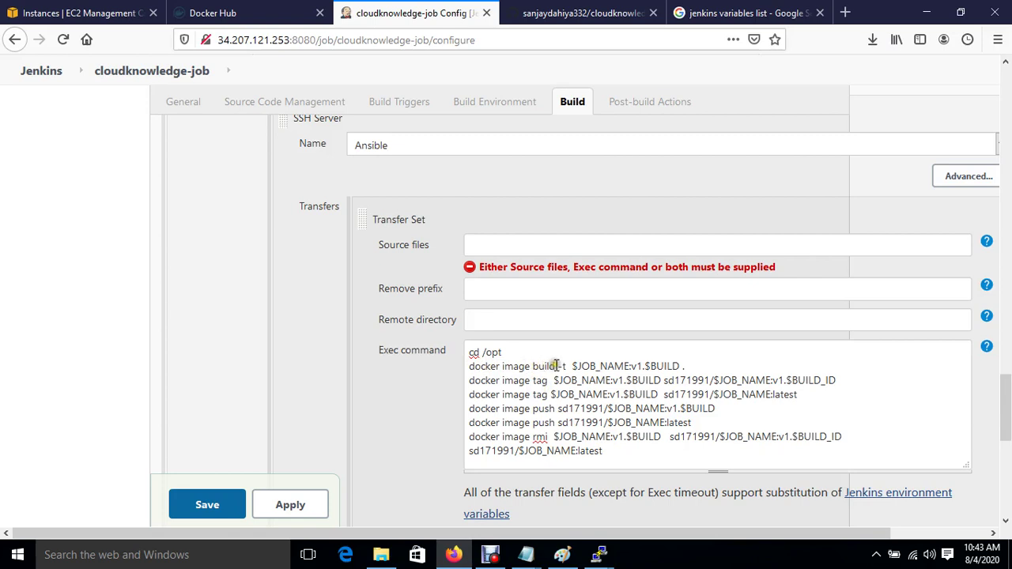
Step: Change $BUILD to $BUILD_ID on the build and both docker image tag lines
left_click(578, 365)
left_click_drag(578, 365, 630, 365)
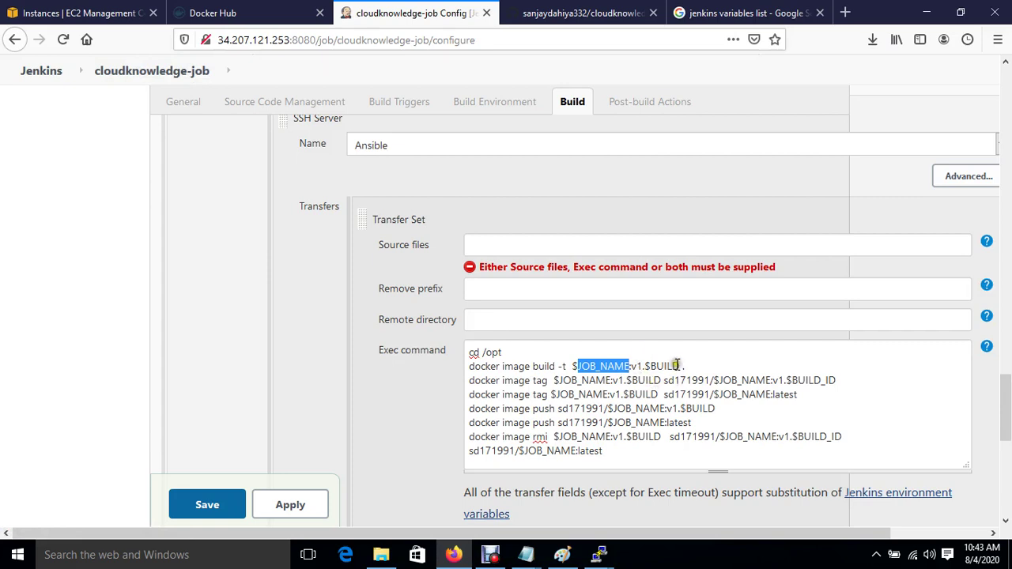
left_click(678, 366)
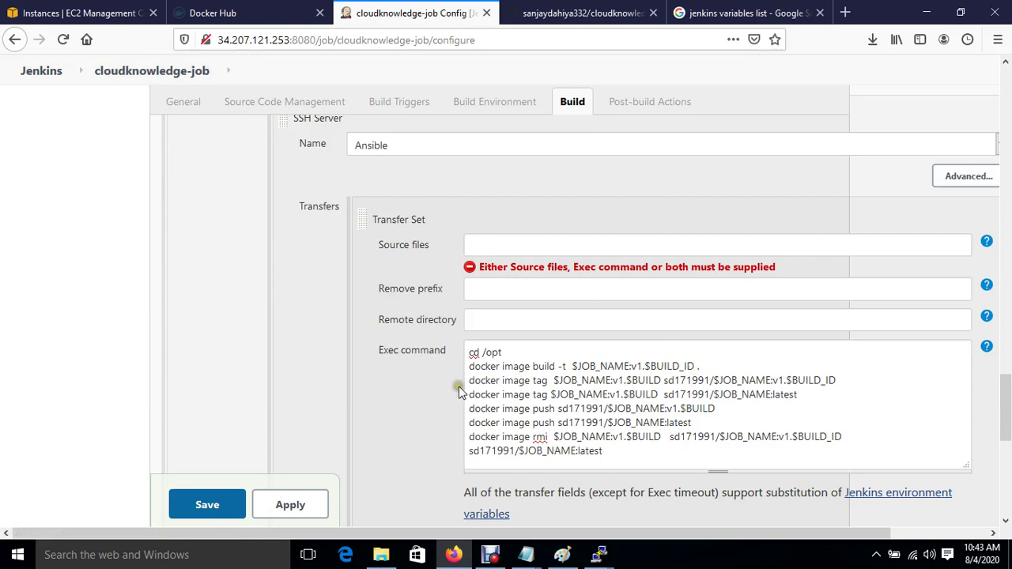
left_click_drag(477, 380, 579, 383)
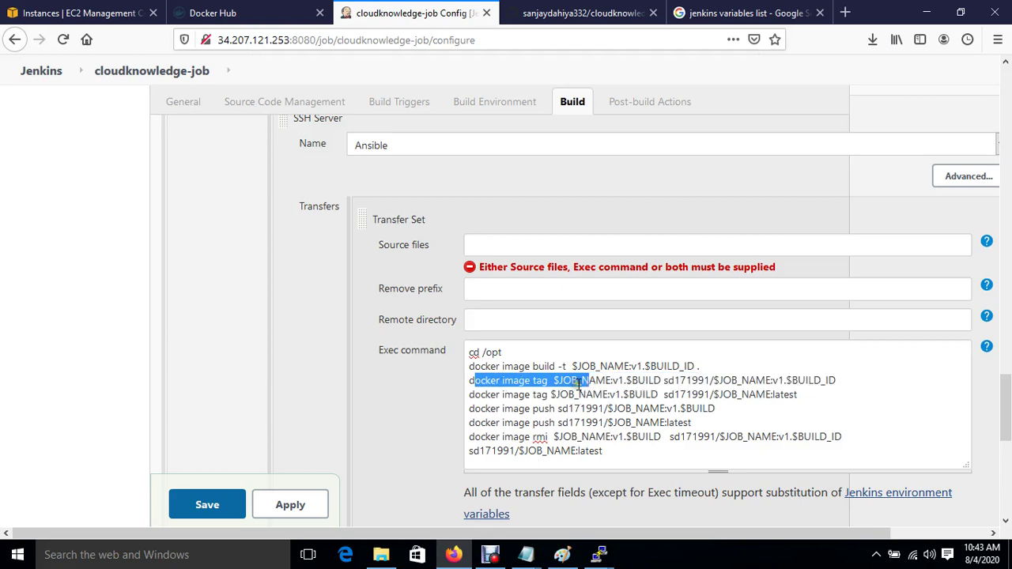
left_click(579, 382)
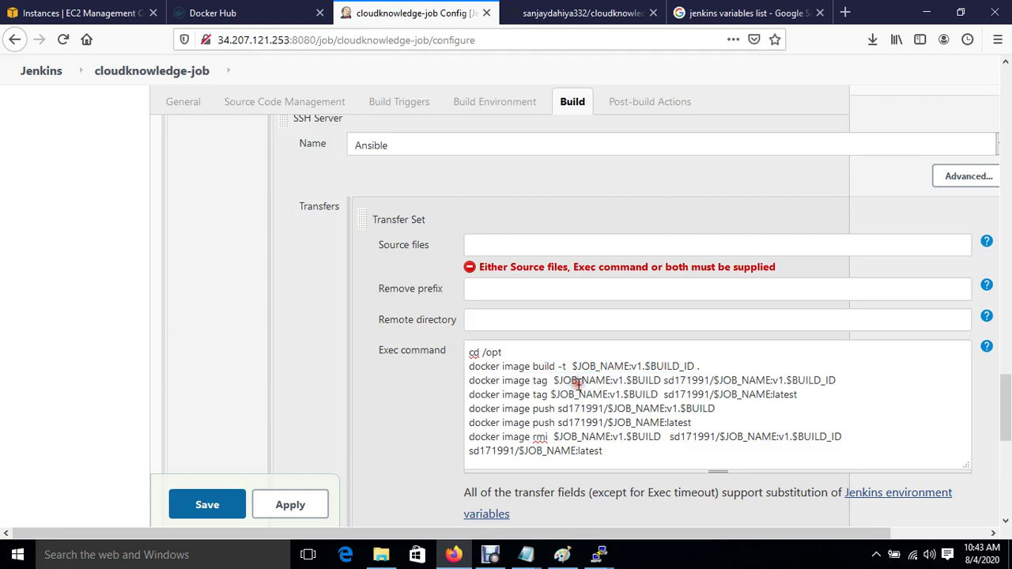
left_click(661, 381)
type("_ID")
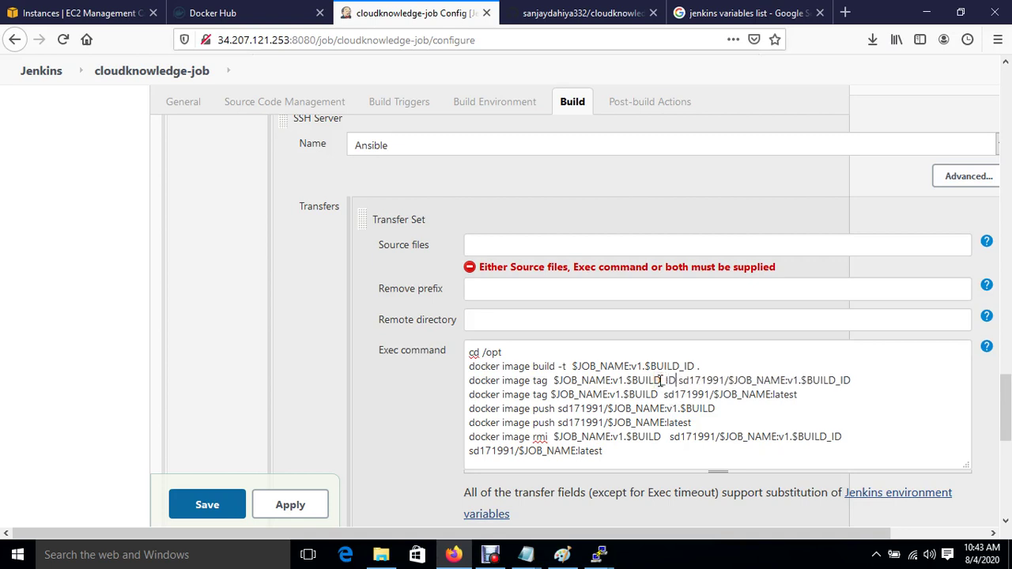
left_click_drag(632, 380, 672, 380)
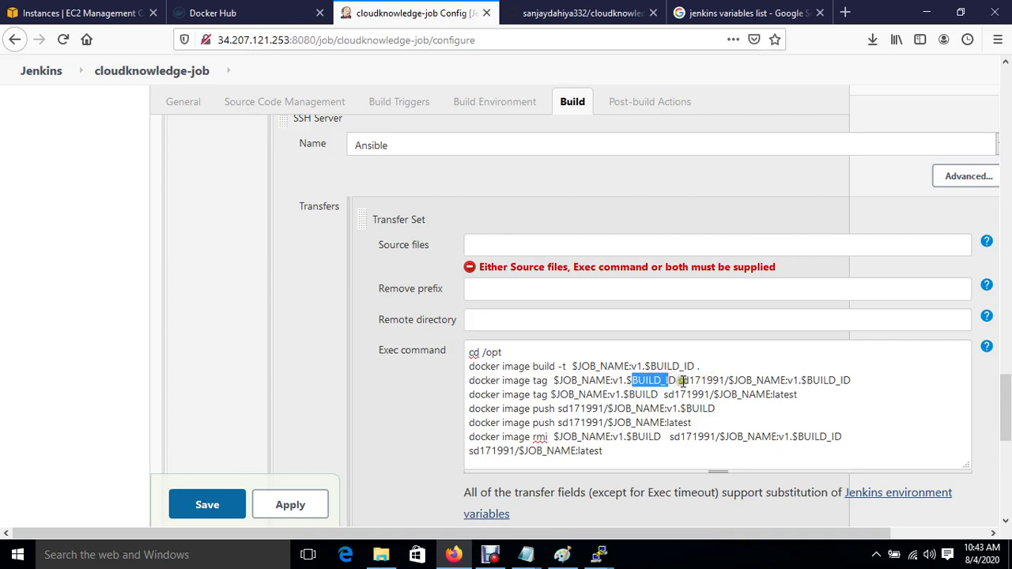
left_click_drag(683, 380, 853, 380)
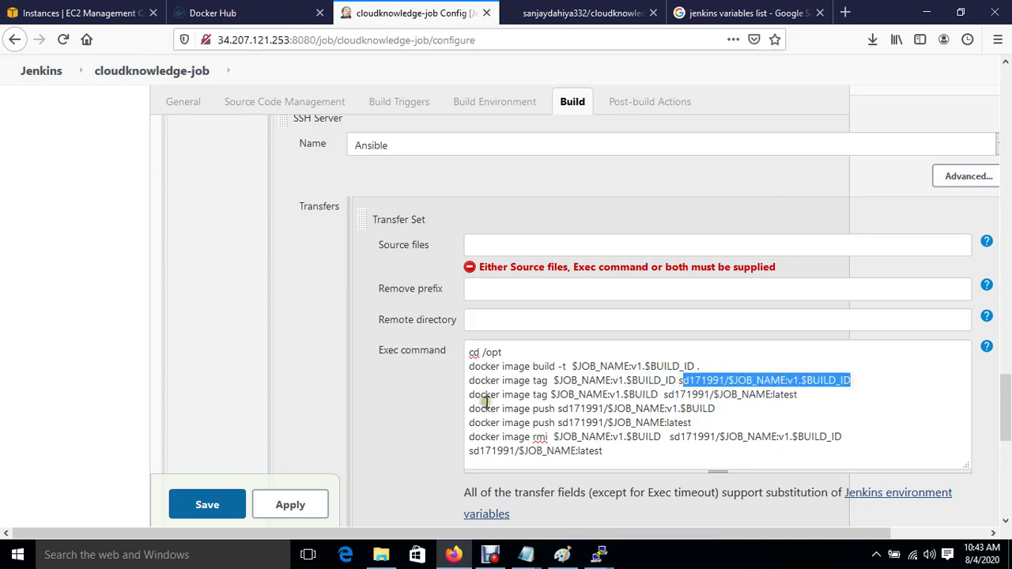
left_click_drag(485, 394, 611, 394)
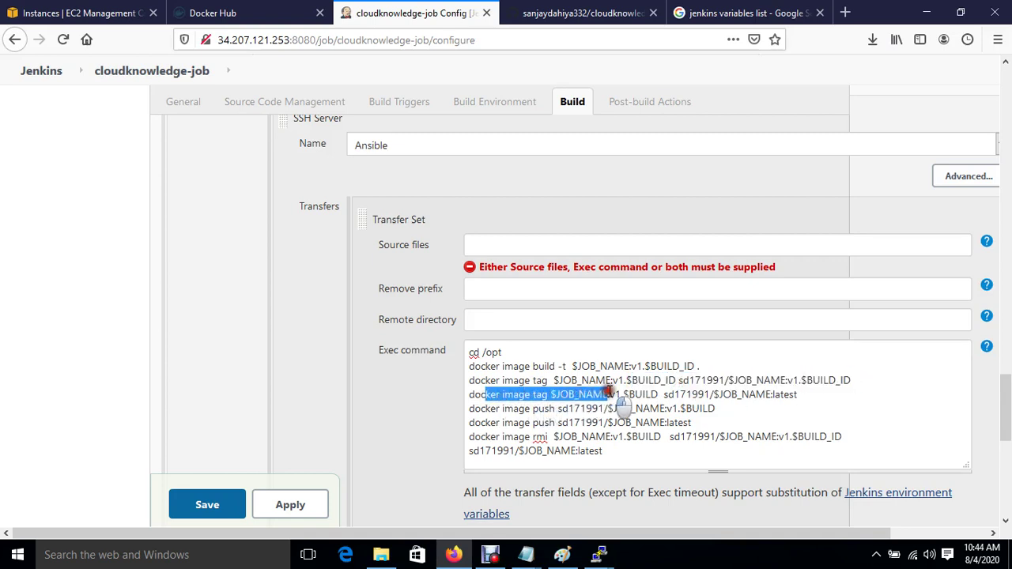
left_click(660, 394)
type("_ID")
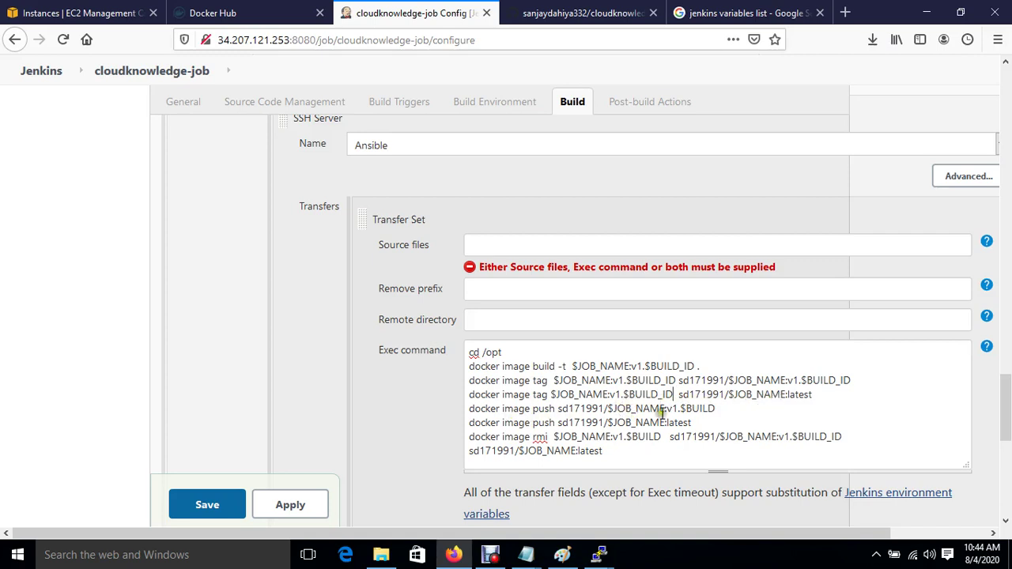
Step: Change $BUILD to $BUILD_ID on the push and rmi lines, checking the Jenkins variables list
left_click(719, 408)
type("_ID")
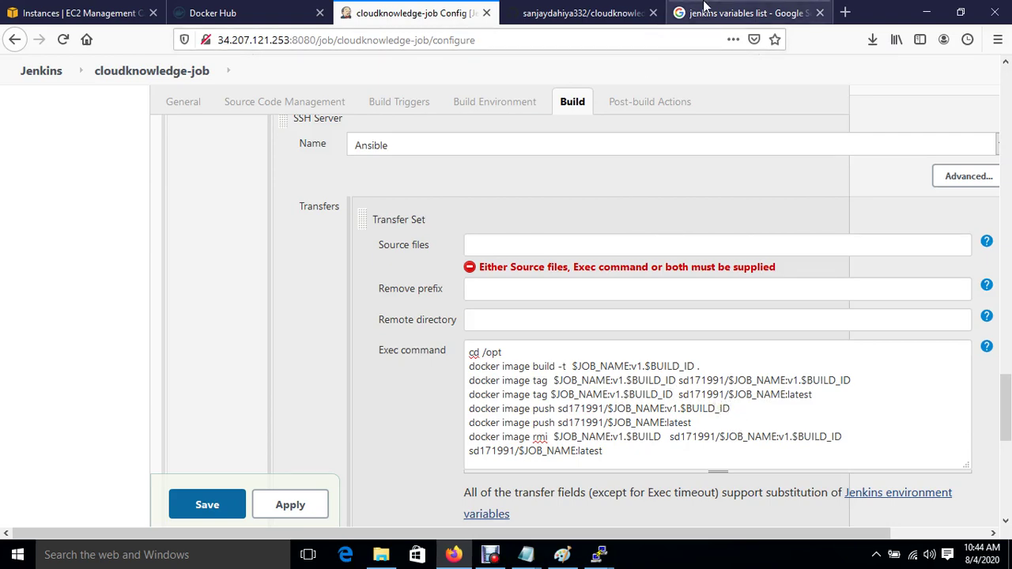
left_click(712, 13)
left_click_drag(144, 229, 164, 230)
left_click(397, 25)
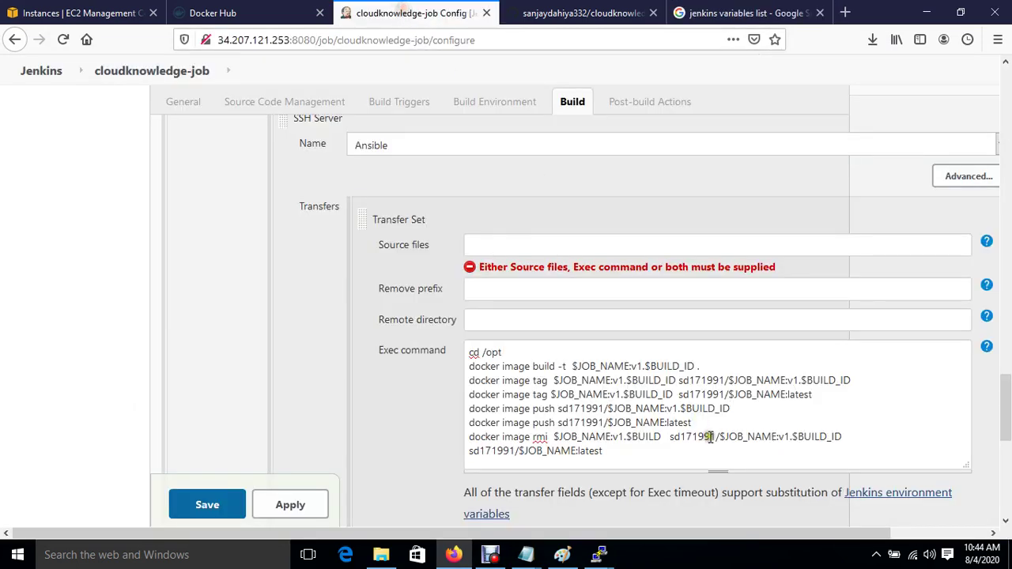
left_click_drag(504, 423, 669, 412)
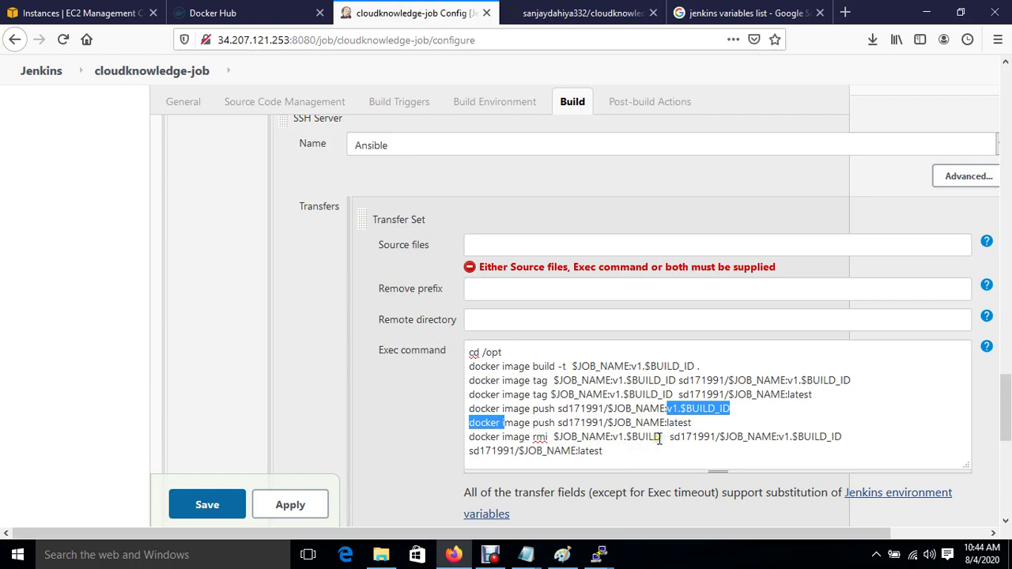
left_click(661, 437)
type("_ID")
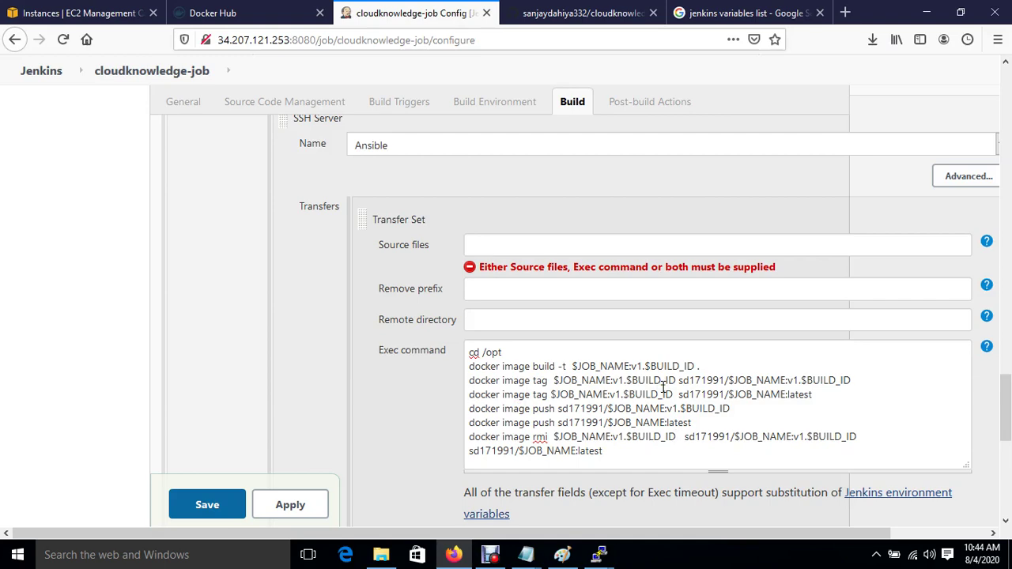
Step: Show Docker Hub's repository list, then dismiss PuTTY's network error and restart the dropped session
left_click(253, 13)
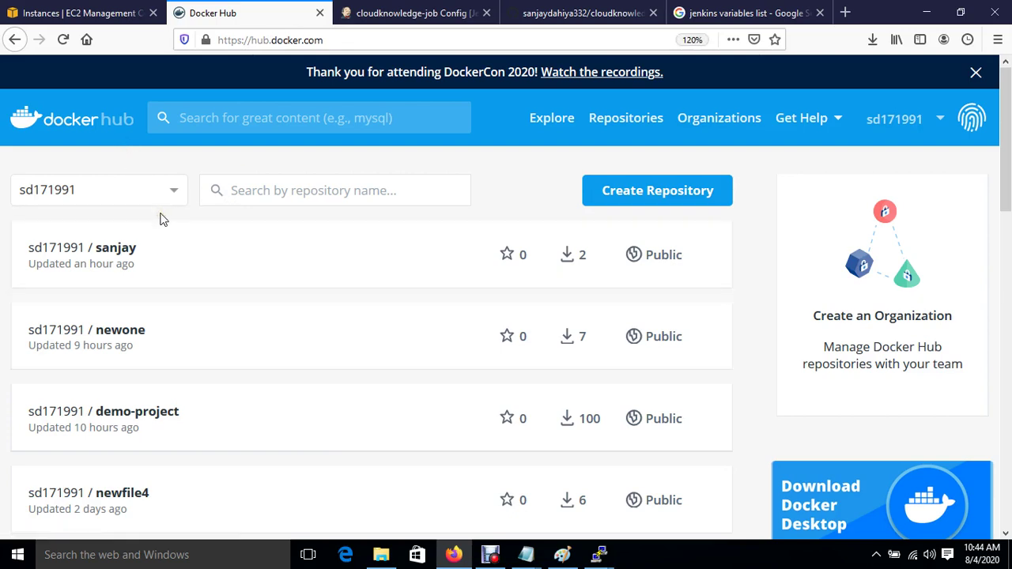
mouse_move(600, 557)
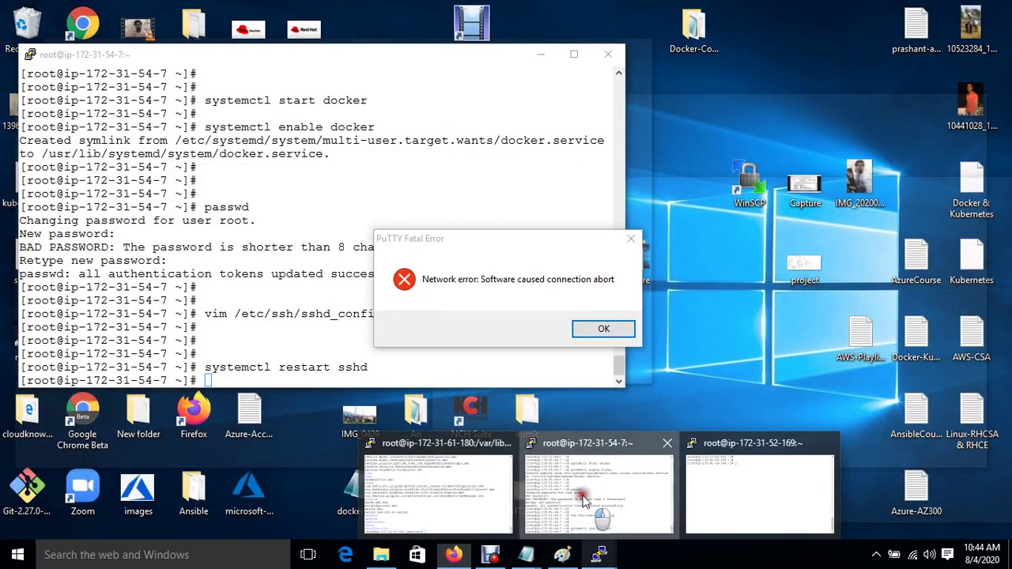
left_click(583, 495)
left_click(598, 329)
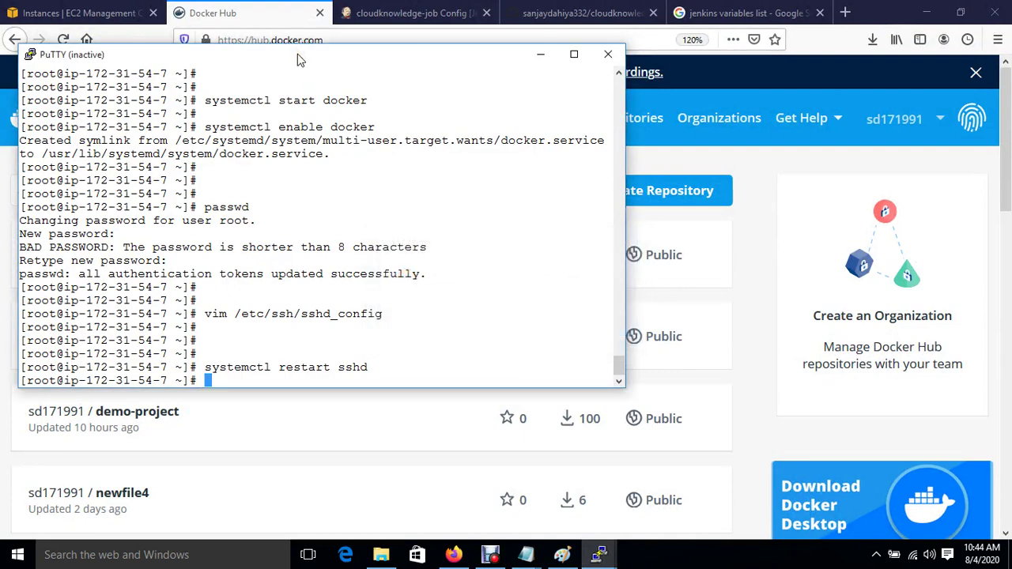
right_click(299, 60)
left_click(352, 210)
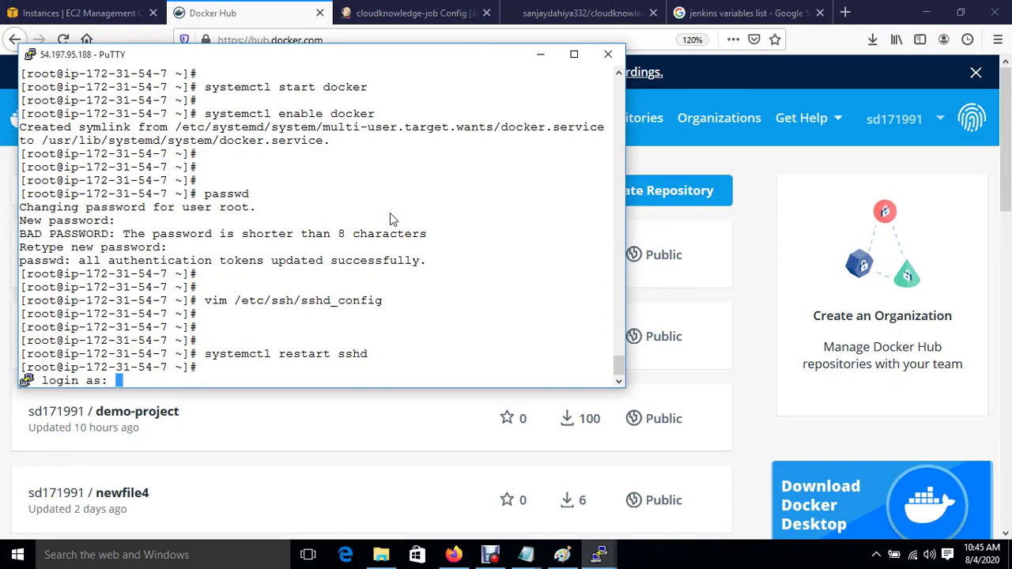
Step: Log in as ec2-user, become root with sudo su, and clear the screen in root's home
type("ec2-user")
key("Return")
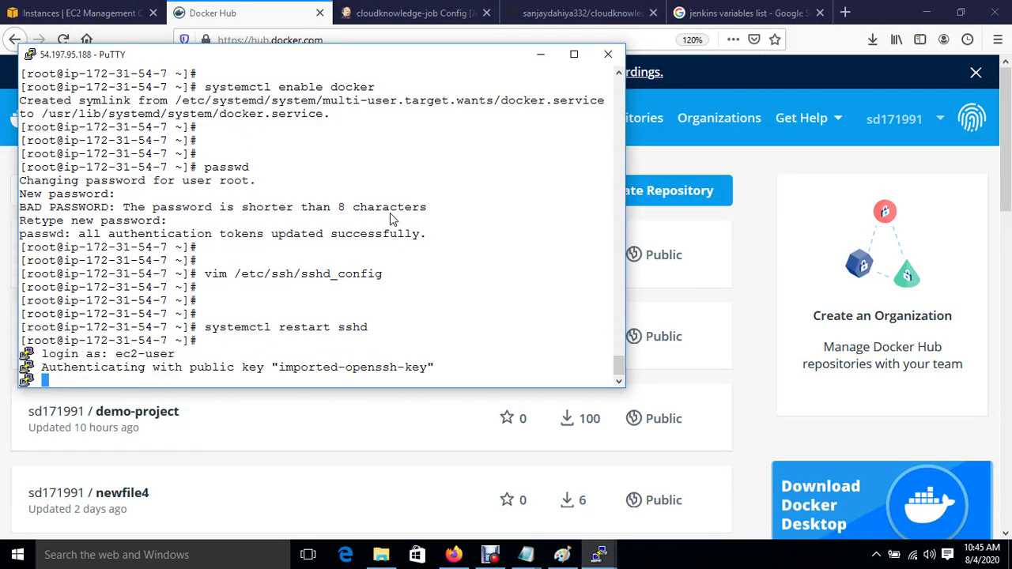
key("Return")
key("Return")
key("Return")
type("s")
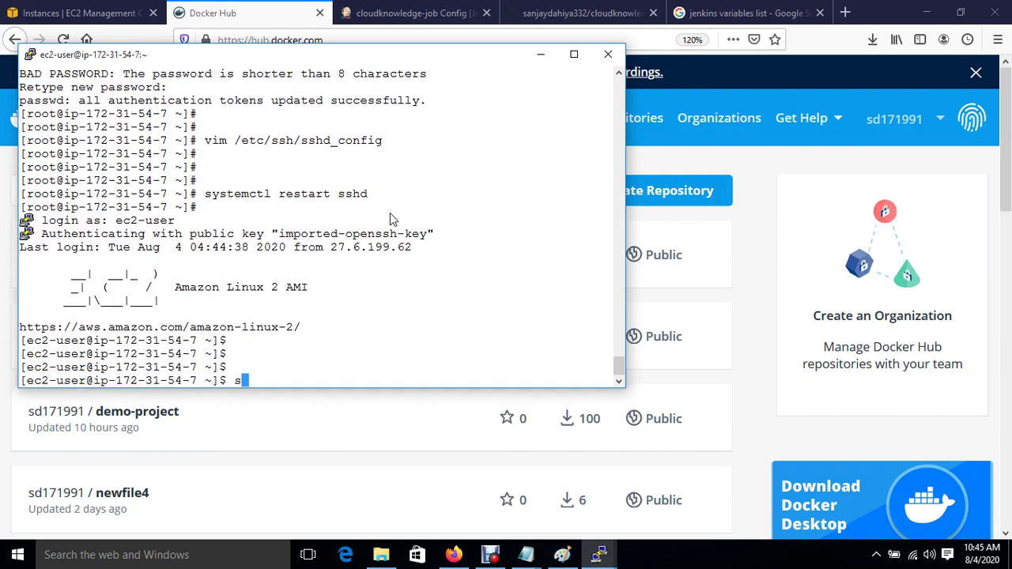
type("udo su")
key("Return")
key("Return")
key("Return")
type("cd")
key("Return")
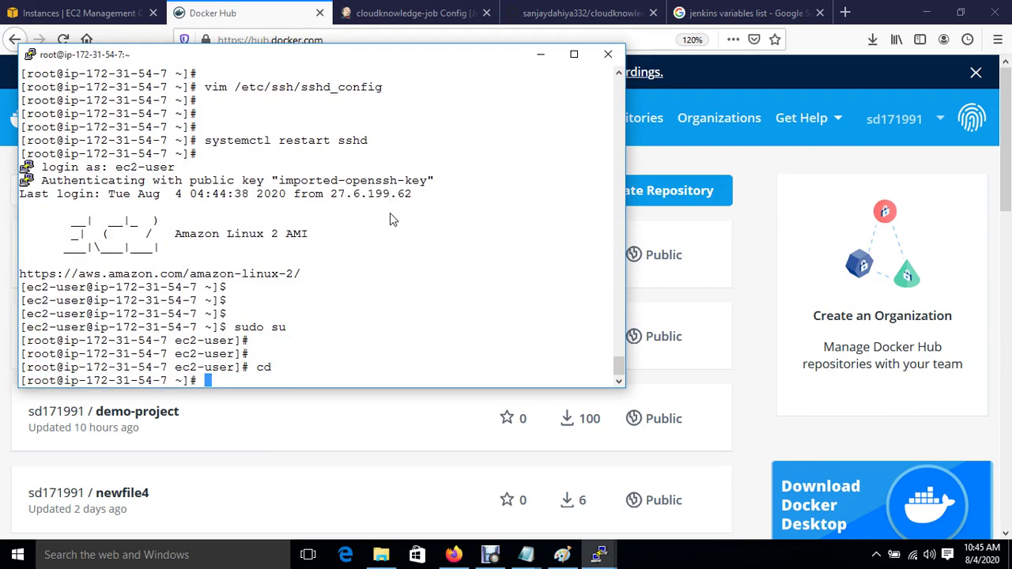
key("Return")
key("Return")
key("ctrl+l")
key("Return")
key("Return")
key("Return")
Step: Run docker login and enter the Docker Hub username and password
type("d")
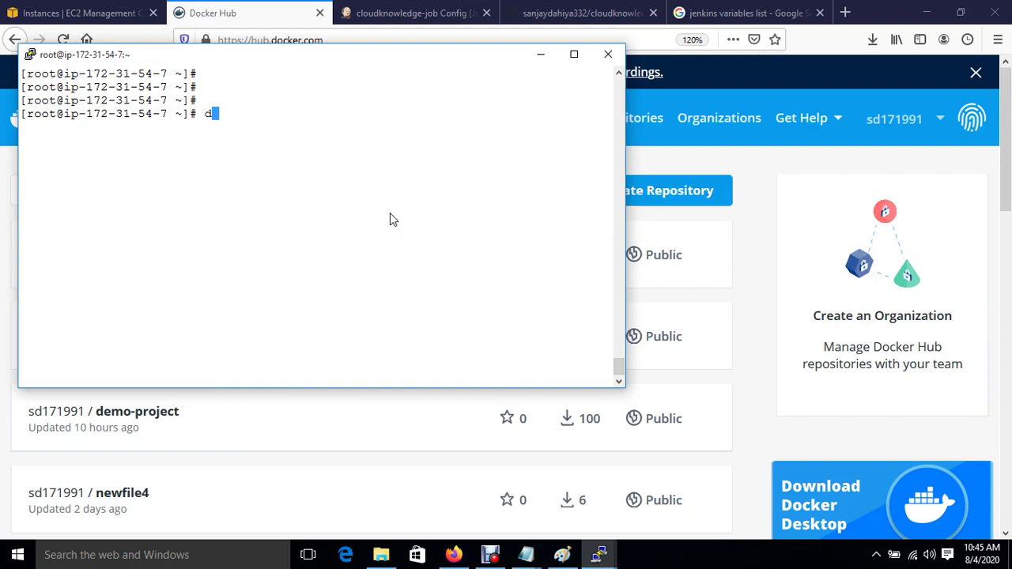
type("ocker login")
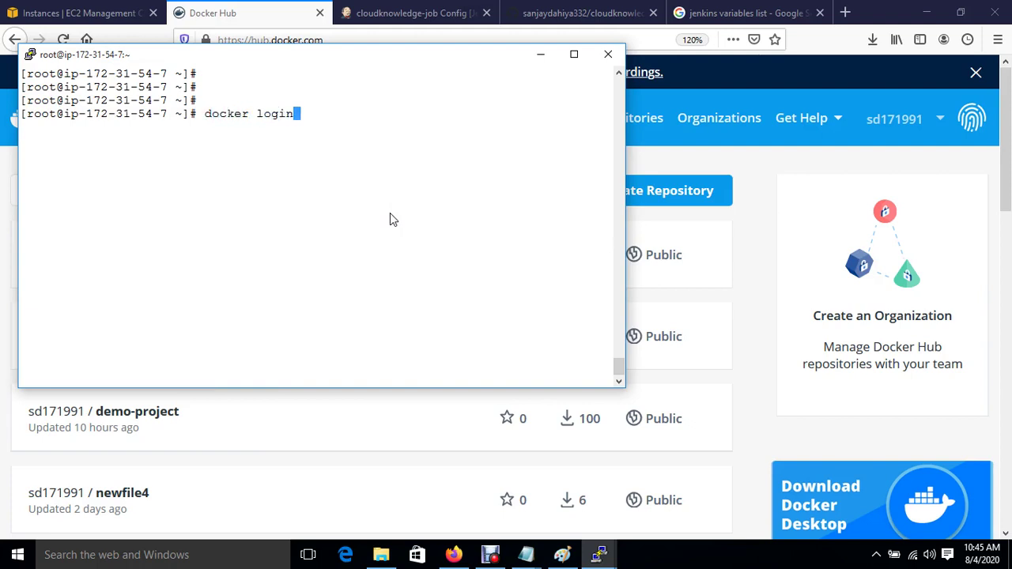
key("Return")
type("sd171991")
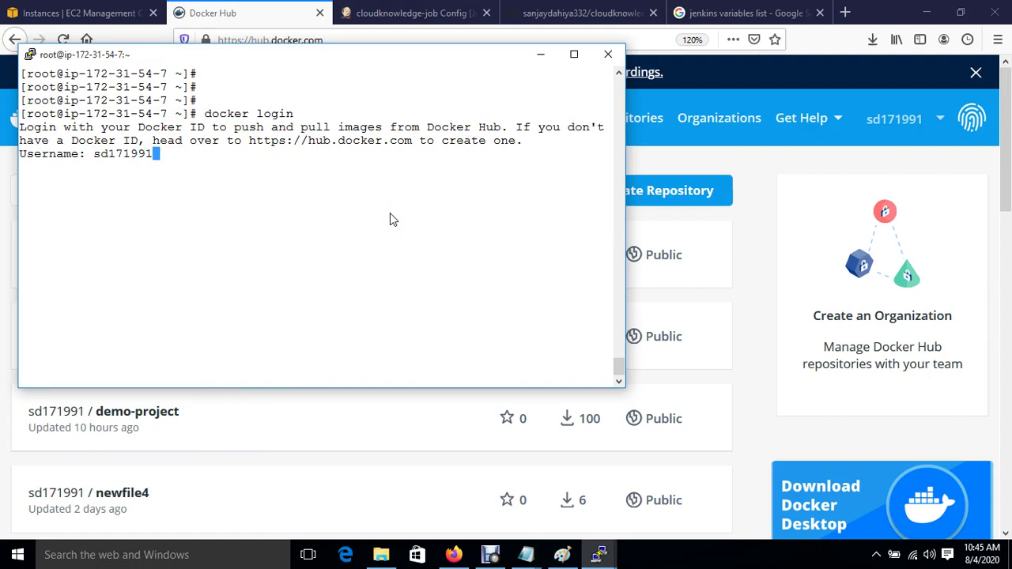
key("Return")
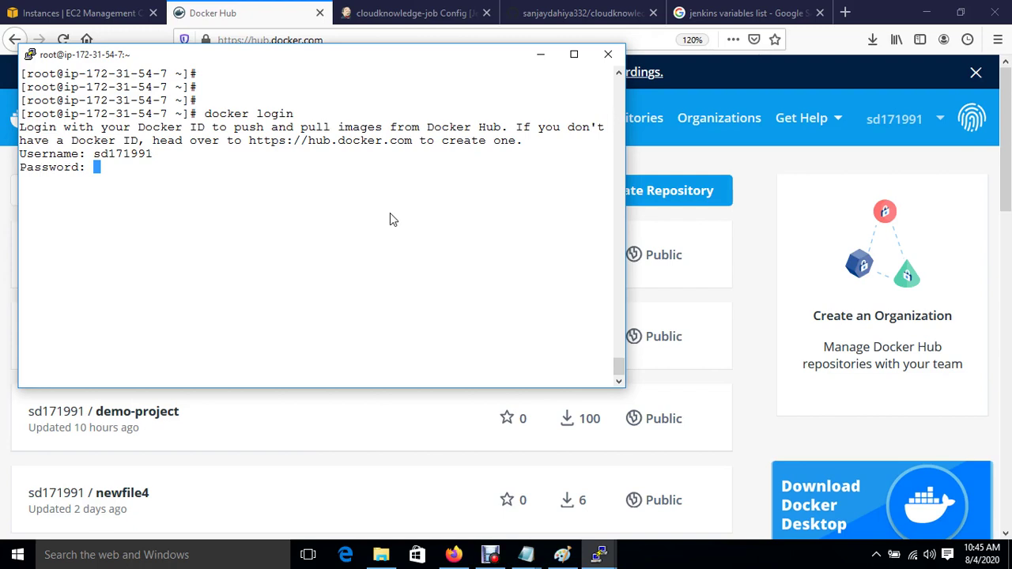
key("Return")
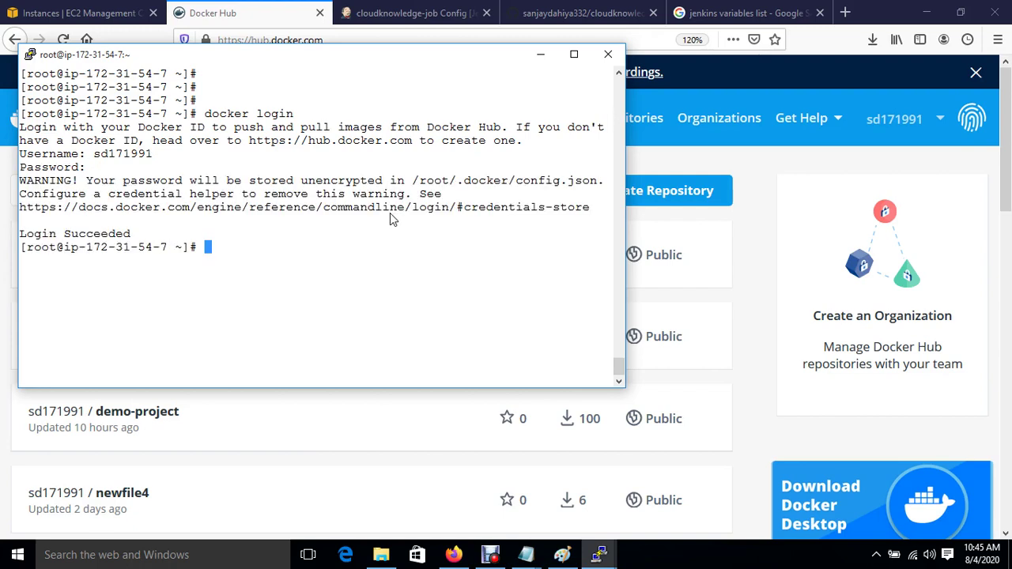
Step: Check the Jenkins job configuration, then bring the server terminal back
left_click(412, 13)
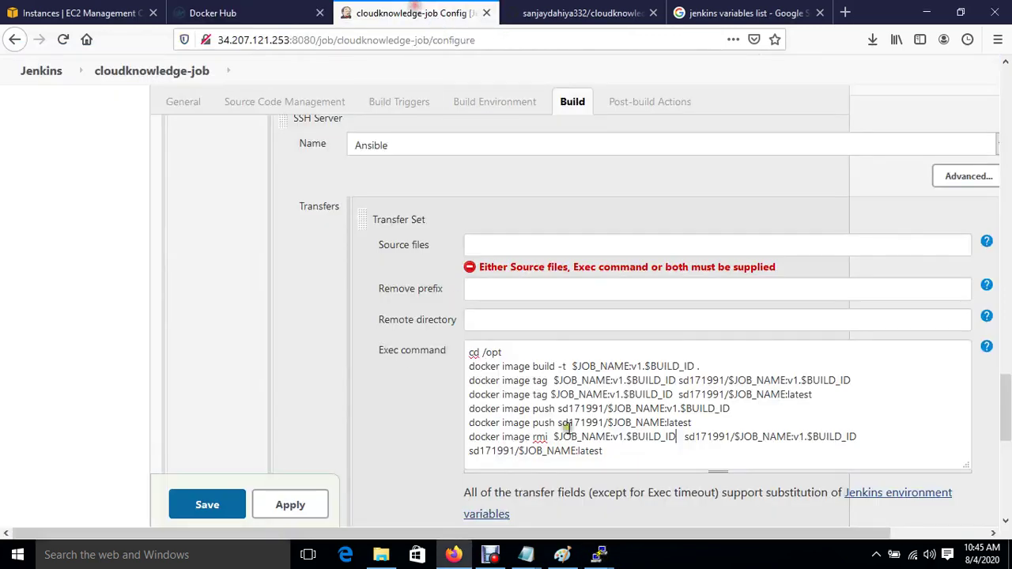
scroll(617, 427, "down", 6)
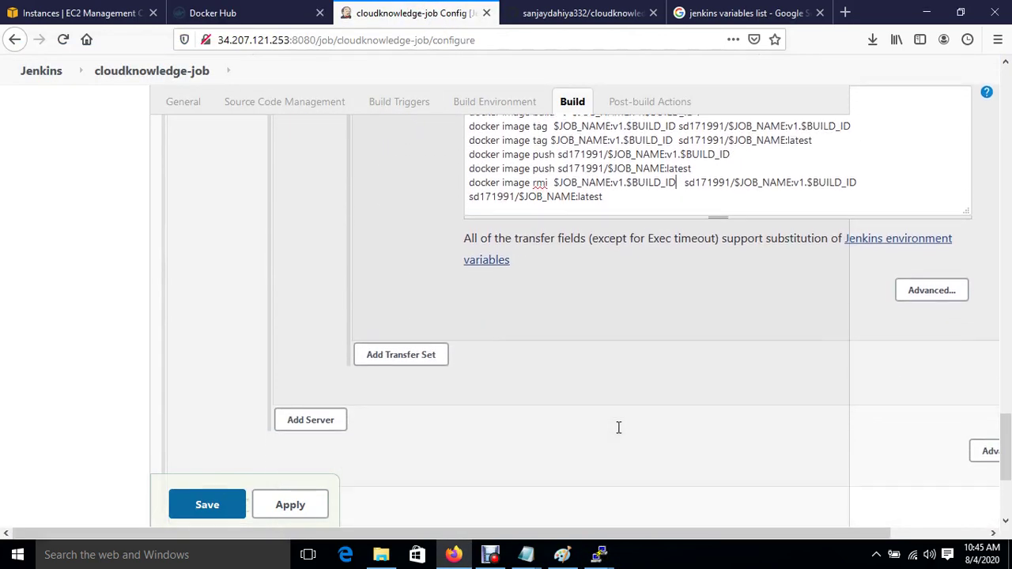
scroll(618, 427, "down", 2)
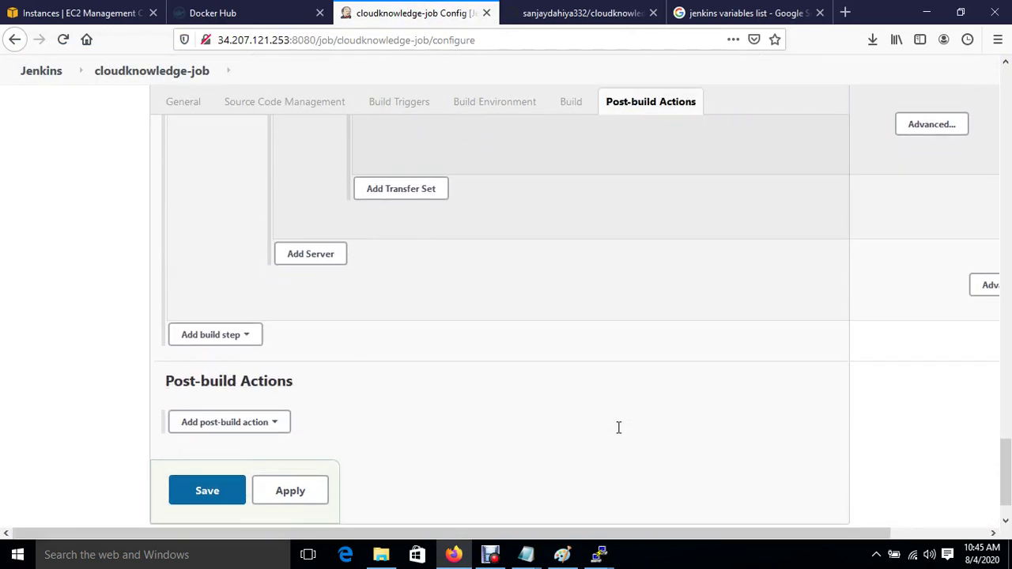
mouse_move(598, 555)
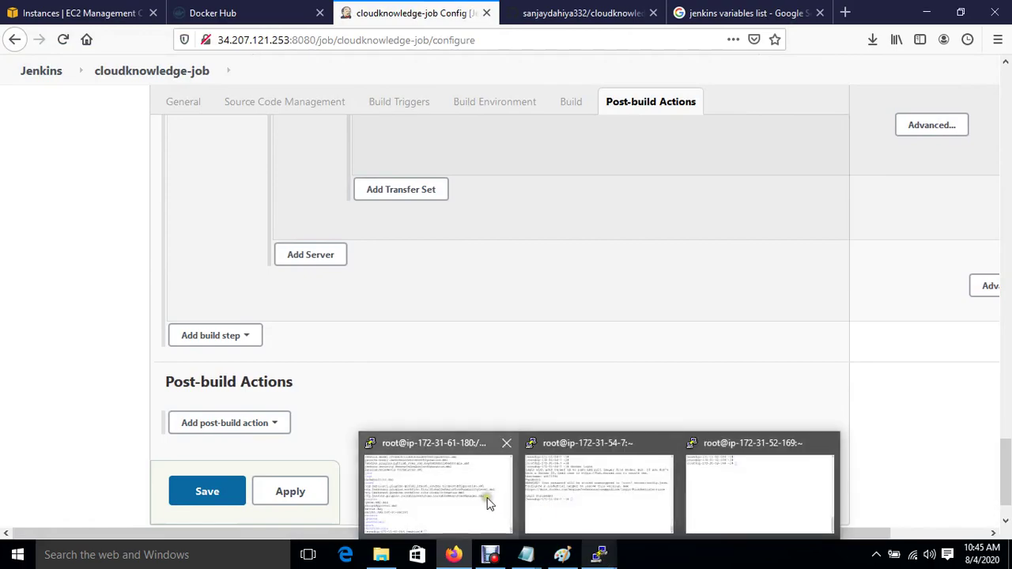
mouse_move(553, 506)
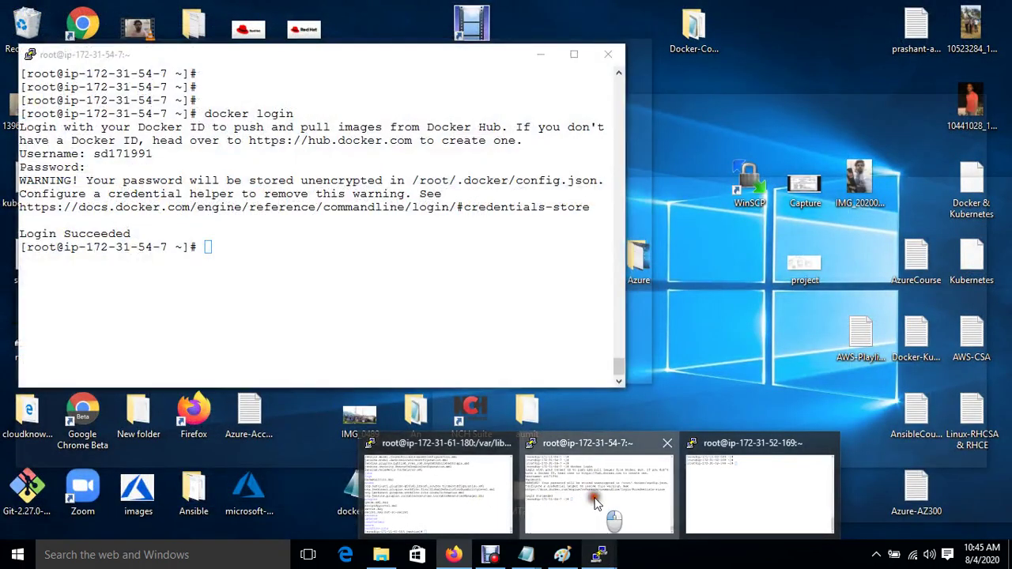
left_click(591, 495)
Step: List the contents of /opt, then return to the home directory
type("cd ")
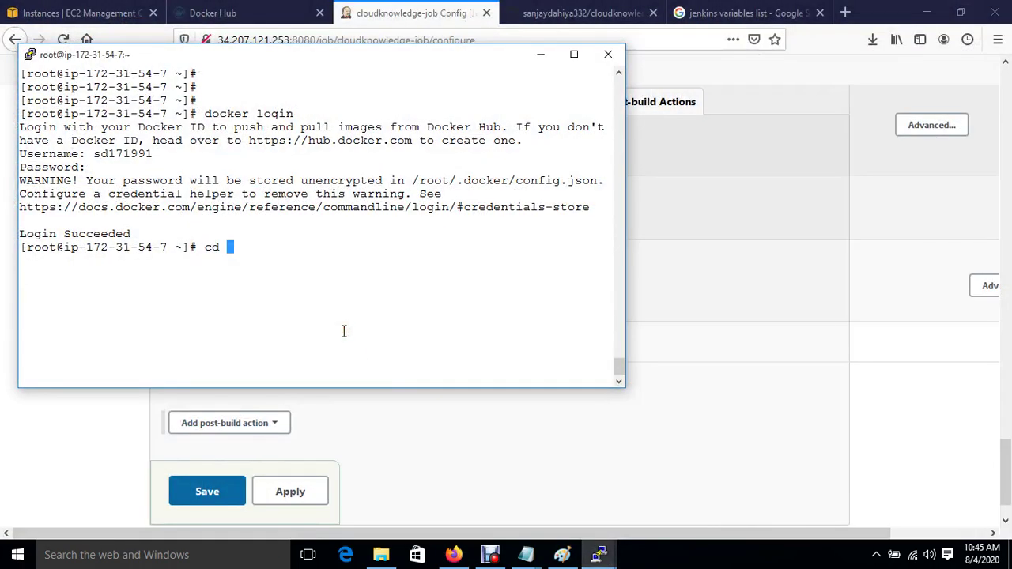
type("/opt/")
key("Return")
type("ls")
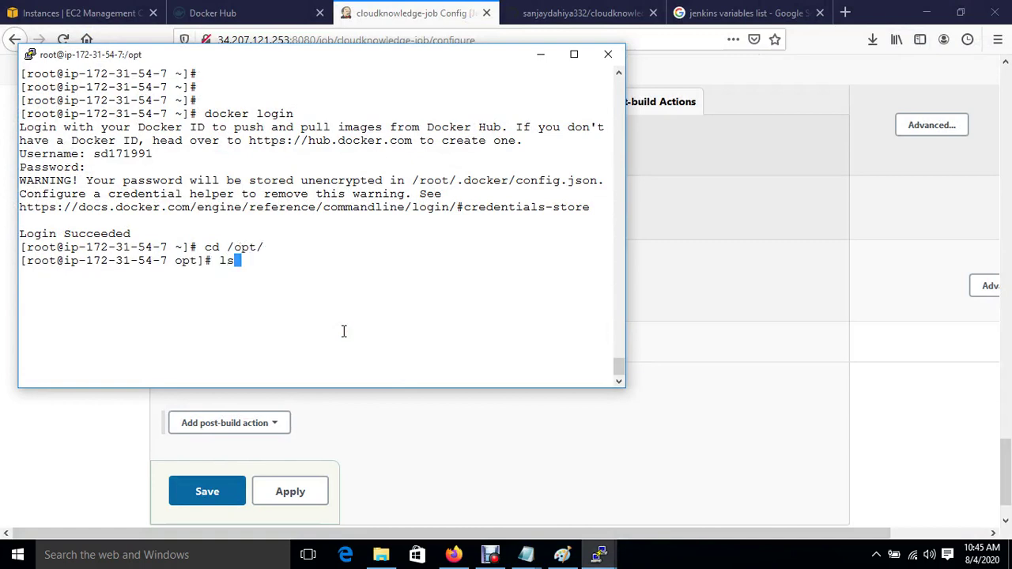
key("Return")
type("cd")
key("Return")
key("Return")
key("Return")
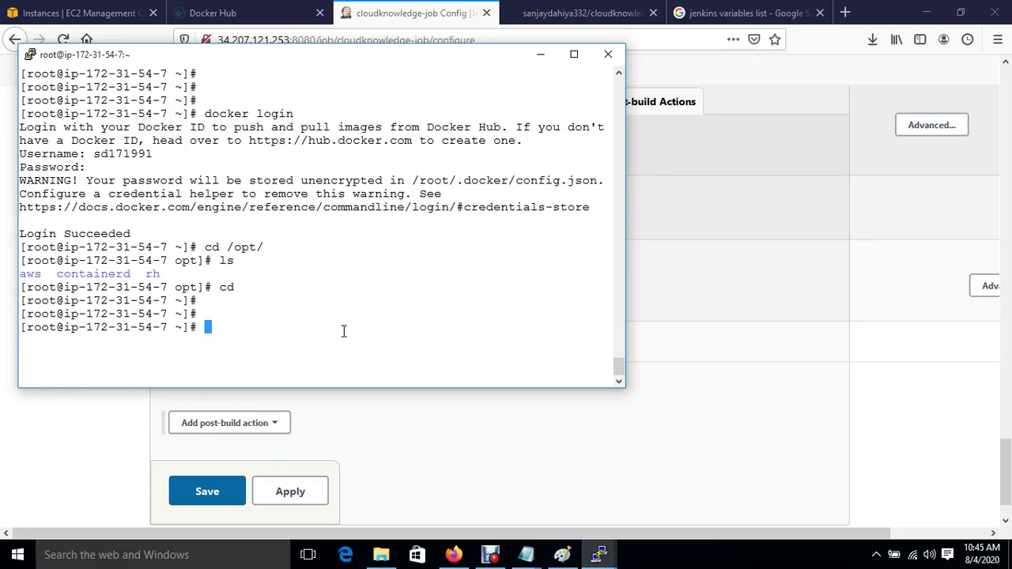
Step: Create /sourcecode, move into it, and open a new docker.yml in vim
type("mkdir /source")
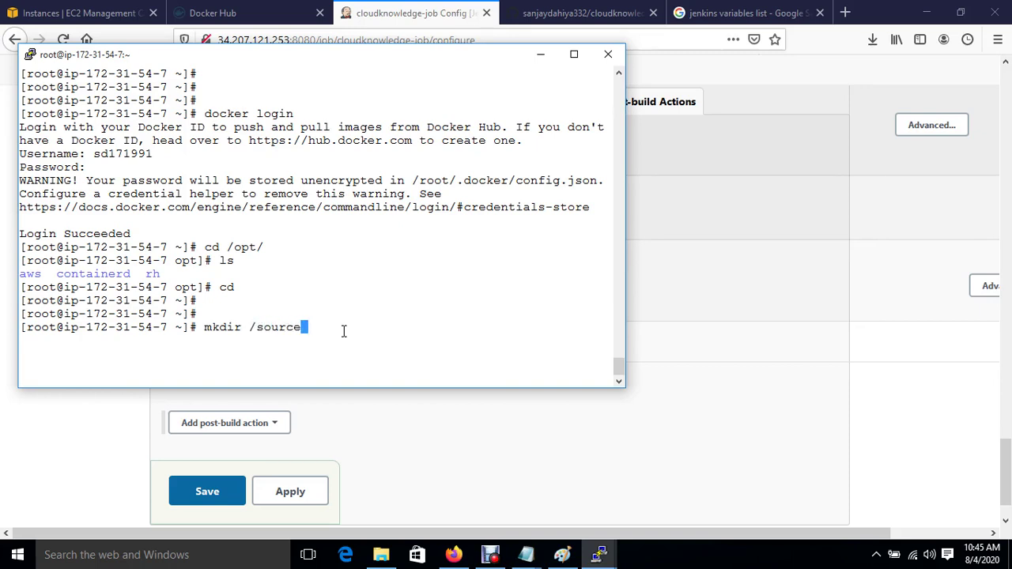
type("code")
key("Return")
type("c")
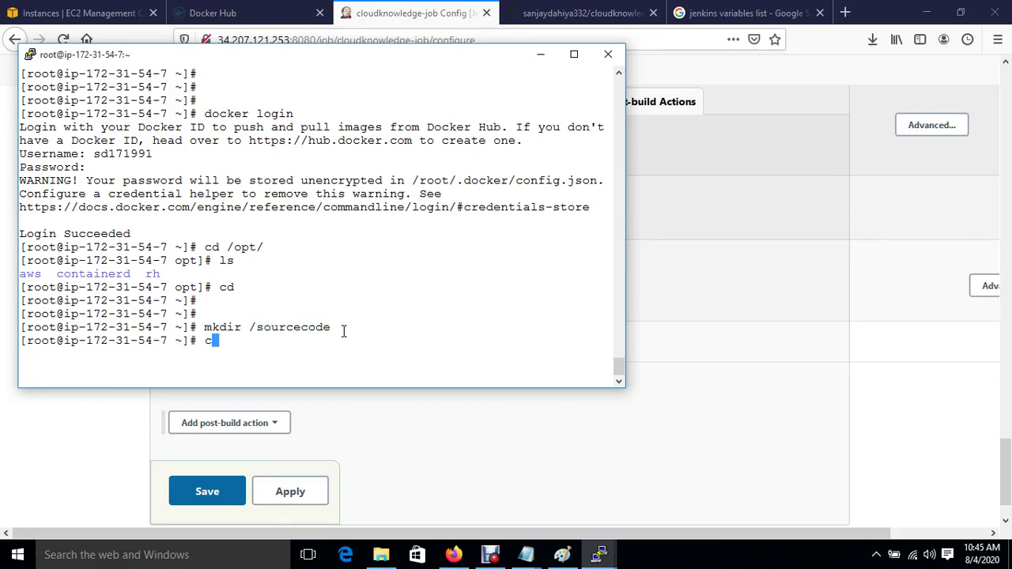
type("d /so")
key("Tab")
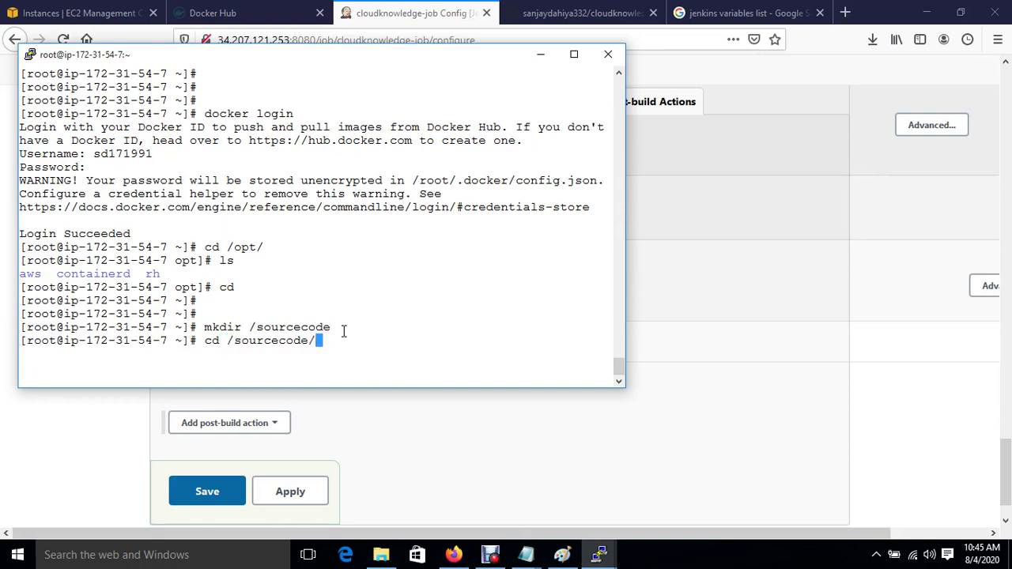
key("Return")
type("vim ")
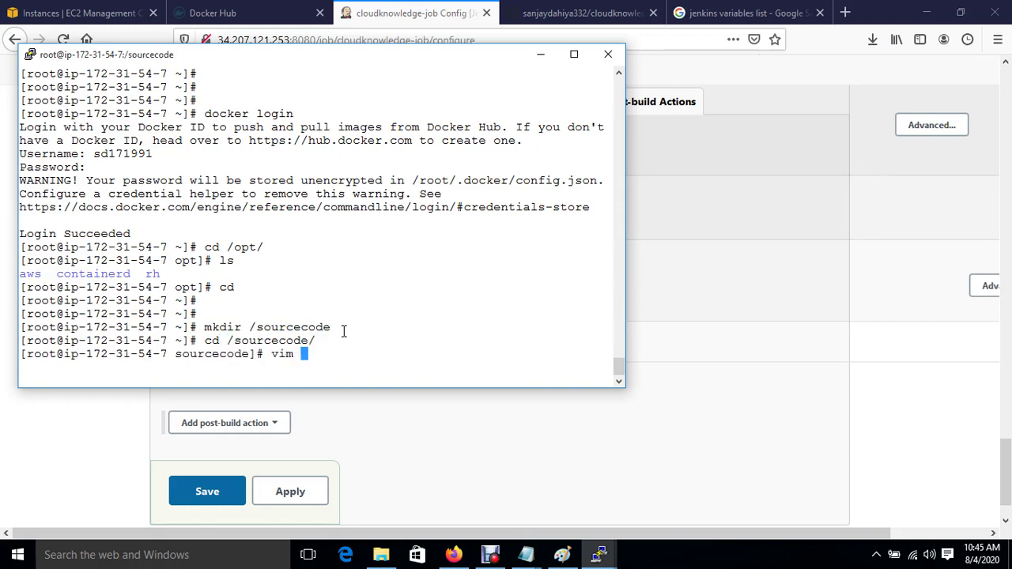
type("dockerfile.")
key("BackSpace")
key("BackSpace")
key("BackSpace")
key("BackSpace")
key("BackSpace")
type(".yml")
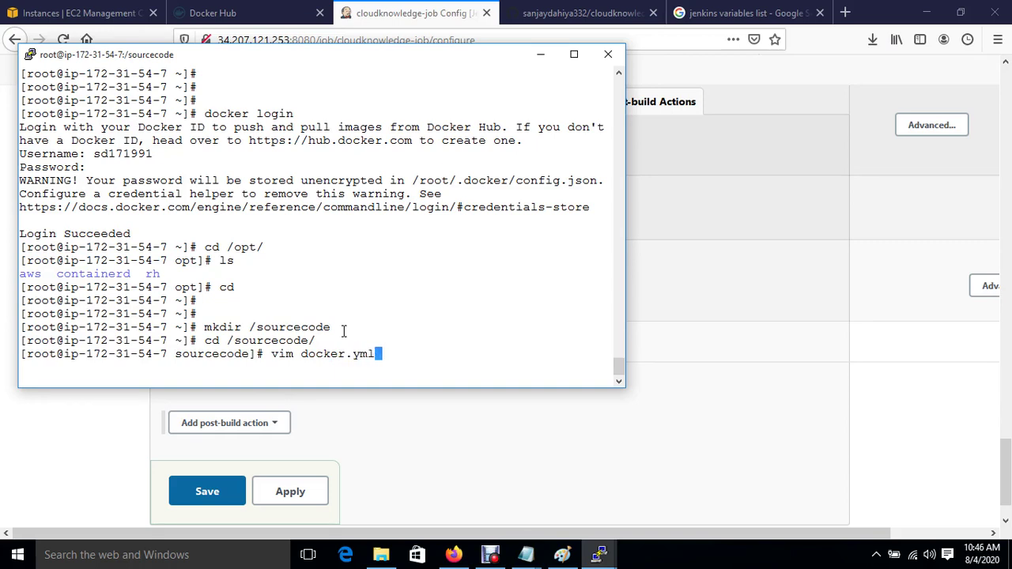
key("Return")
Step: Start the playbook with hosts: all, tasks:, and a task named 'create container'
type("i- hos")
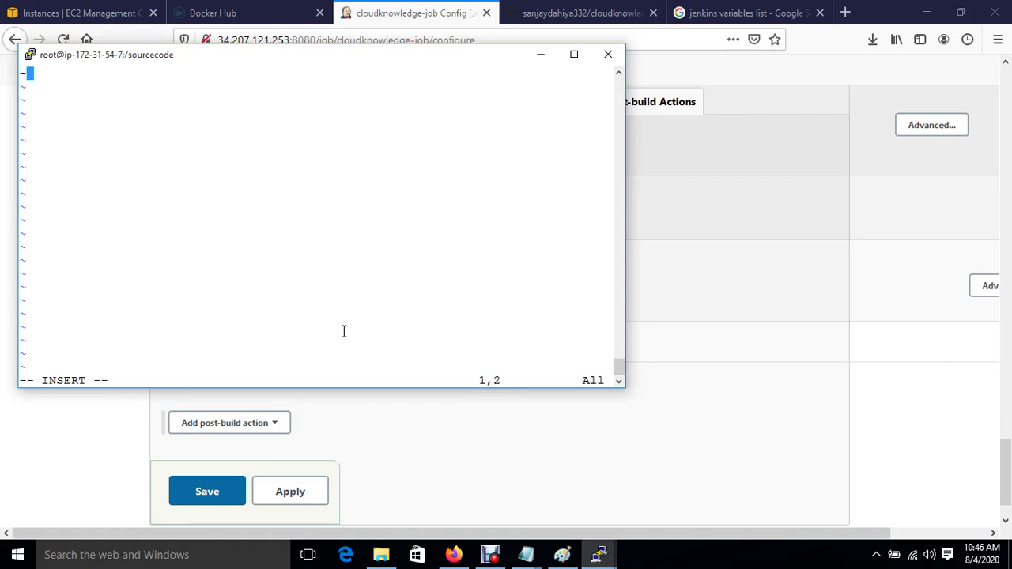
type("ts: all")
key("Return")
key("BackSpace")
type("tasks:")
key("Return")
key("BackSpace")
key("BackSpace")
key("BackSpace")
key("BackSpace")
key("BackSpace")
key("BackSpace")
key("BackSpace")
key("BackSpace")
type("- ")
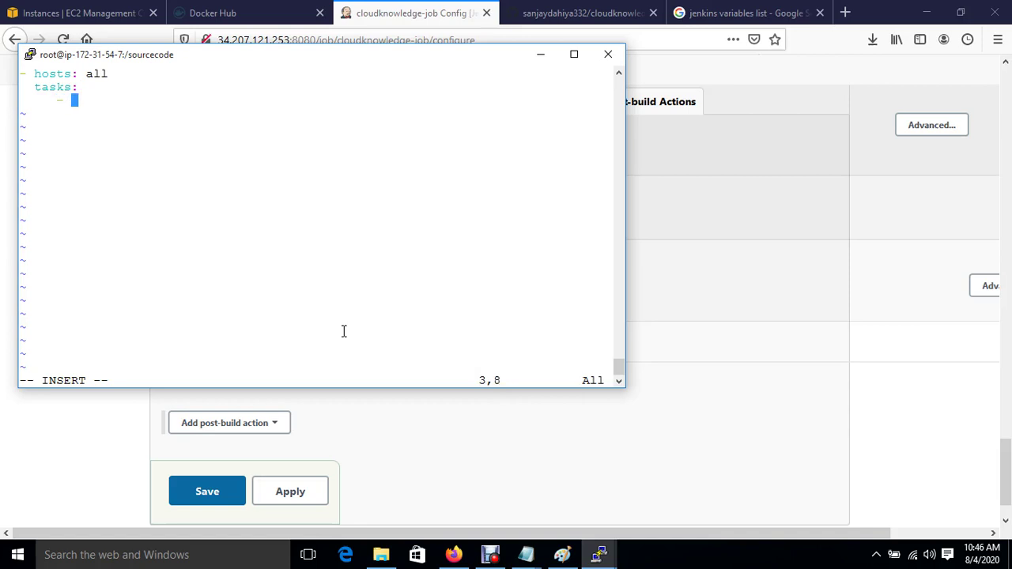
type("name: create ")
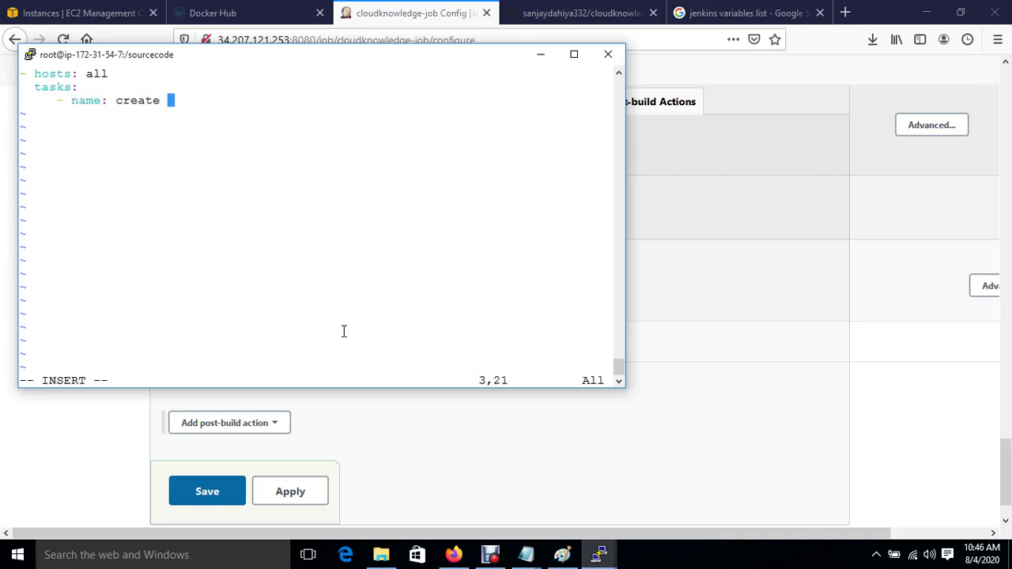
type("container")
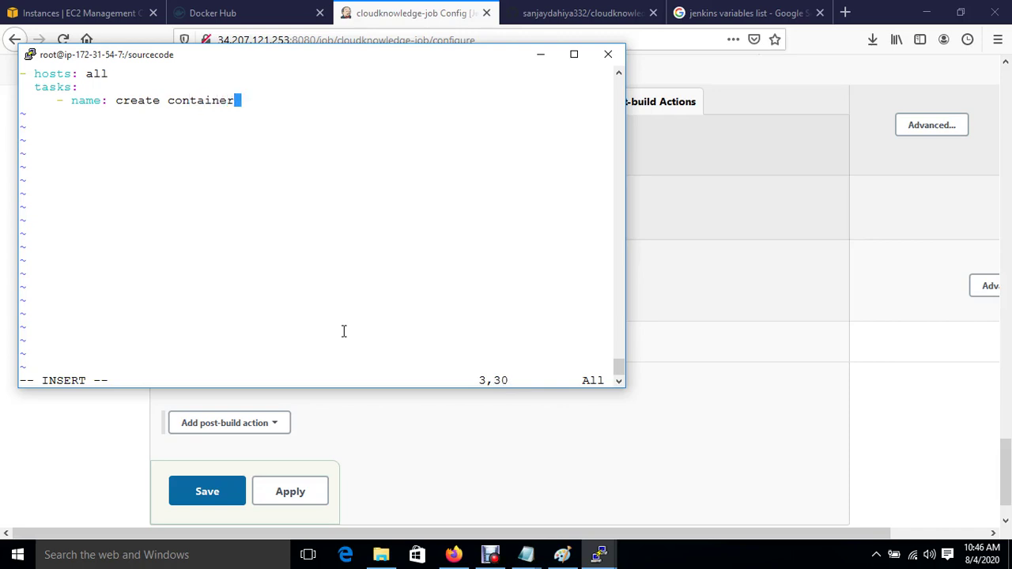
key("Return")
Step: Add the shell line running cloudknowledge-container on port 9000:80 from the cloudknowledge-job image
type("shell: docker container run -it")
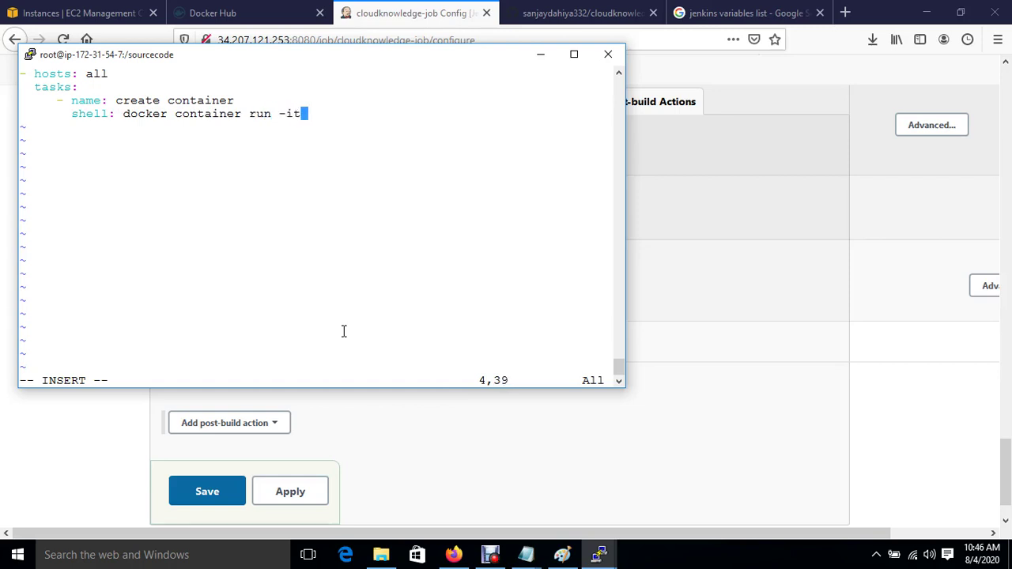
type("d --name cloudk")
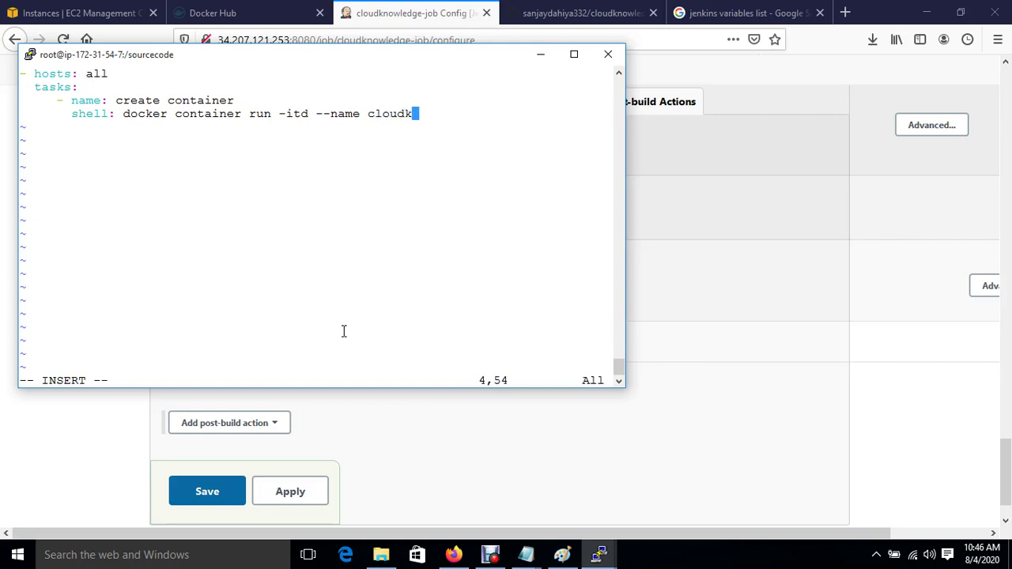
type("nowledge")
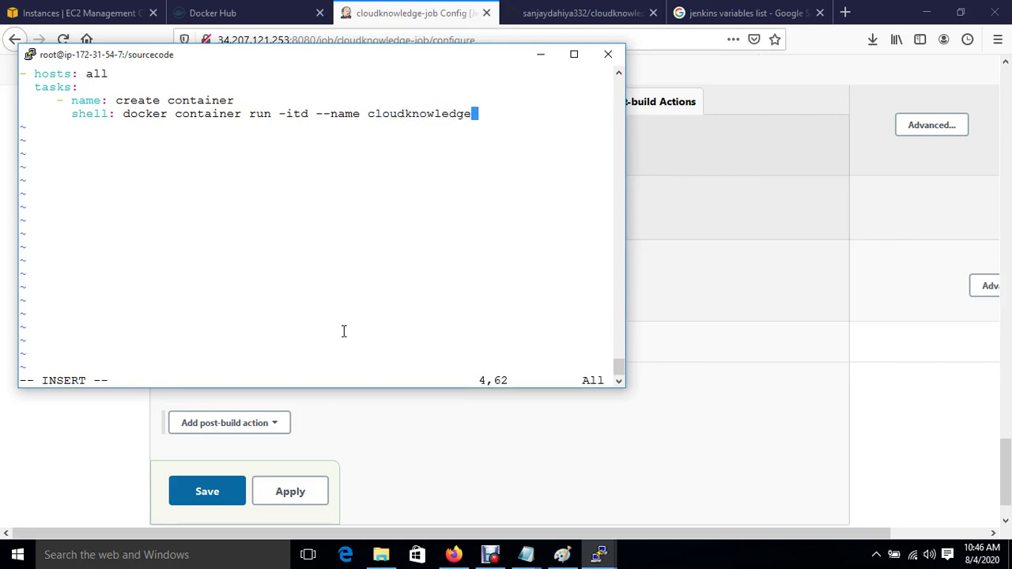
type("-container")
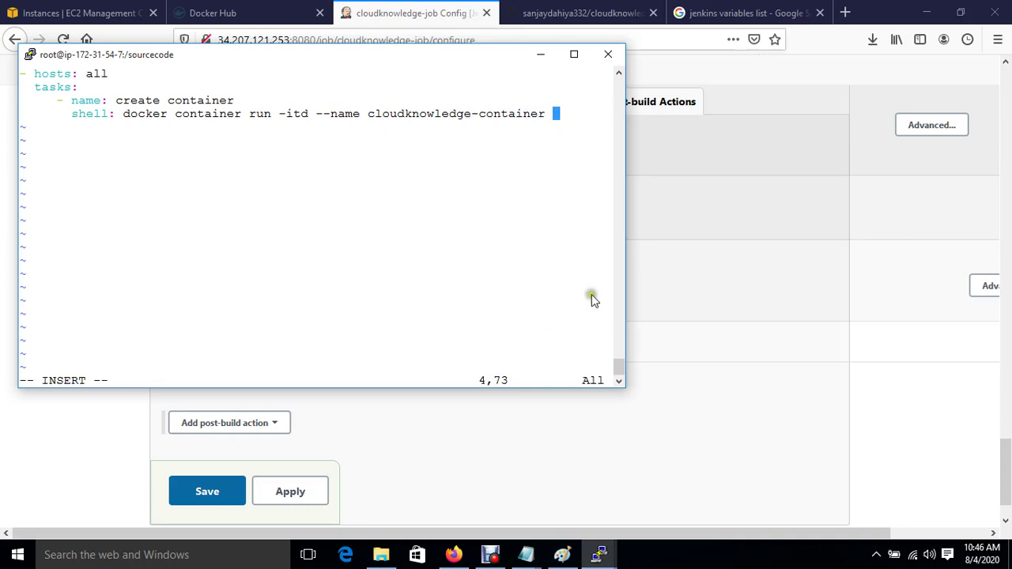
left_click_drag(627, 263, 981, 269)
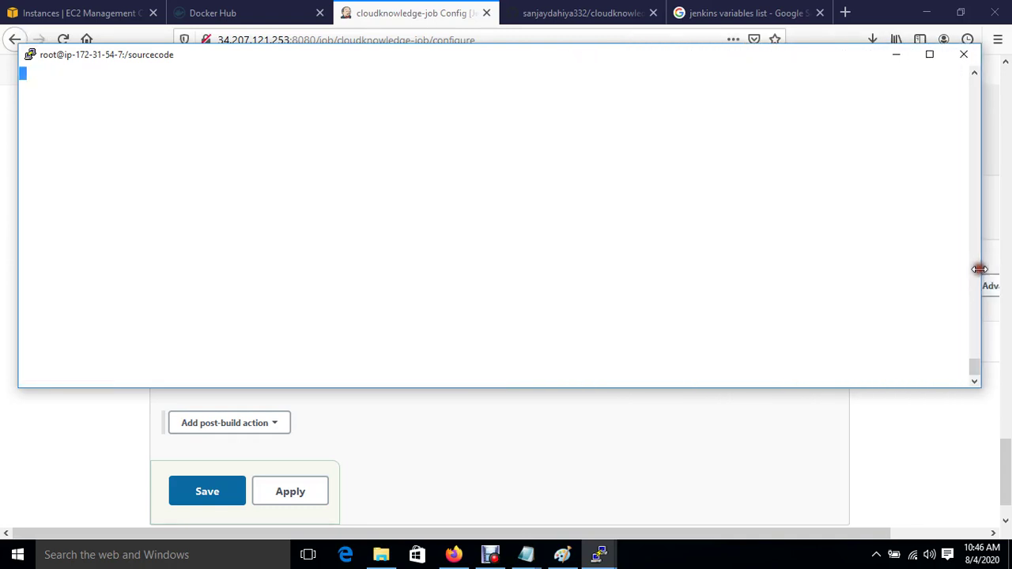
type("-p")
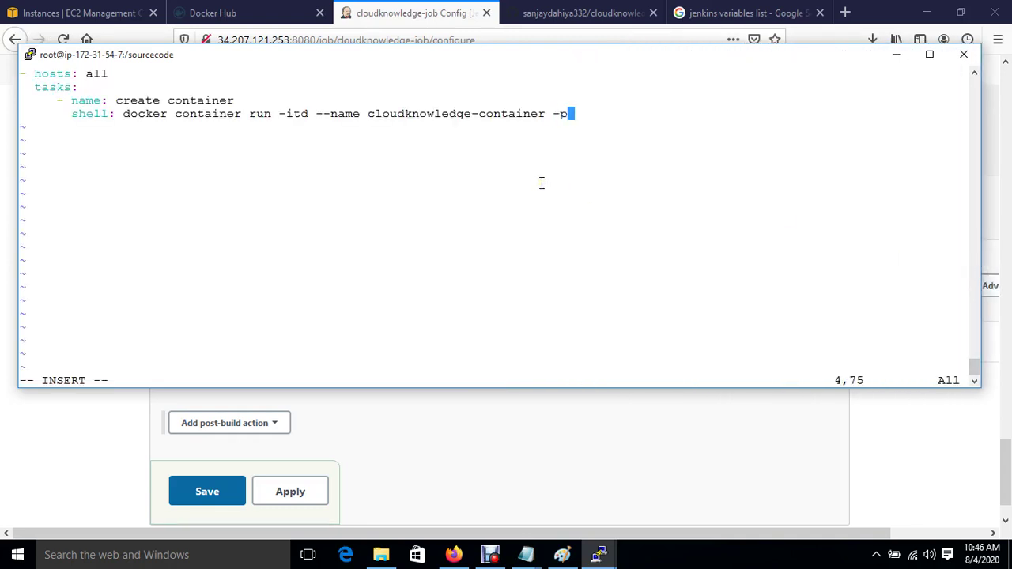
type(" 9000")
type(":8")
key("BackSpace")
type("80 ")
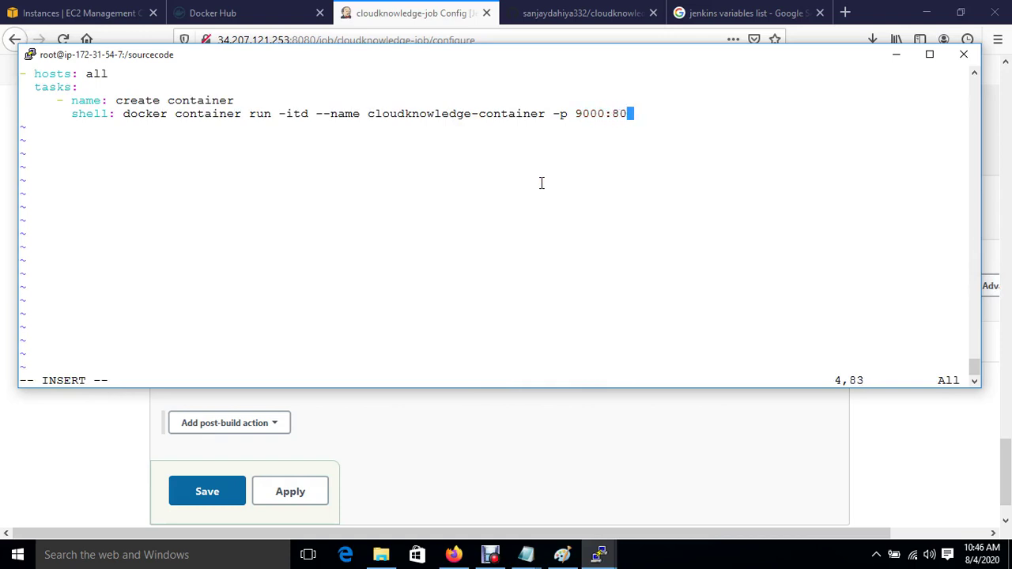
type("sd171991")
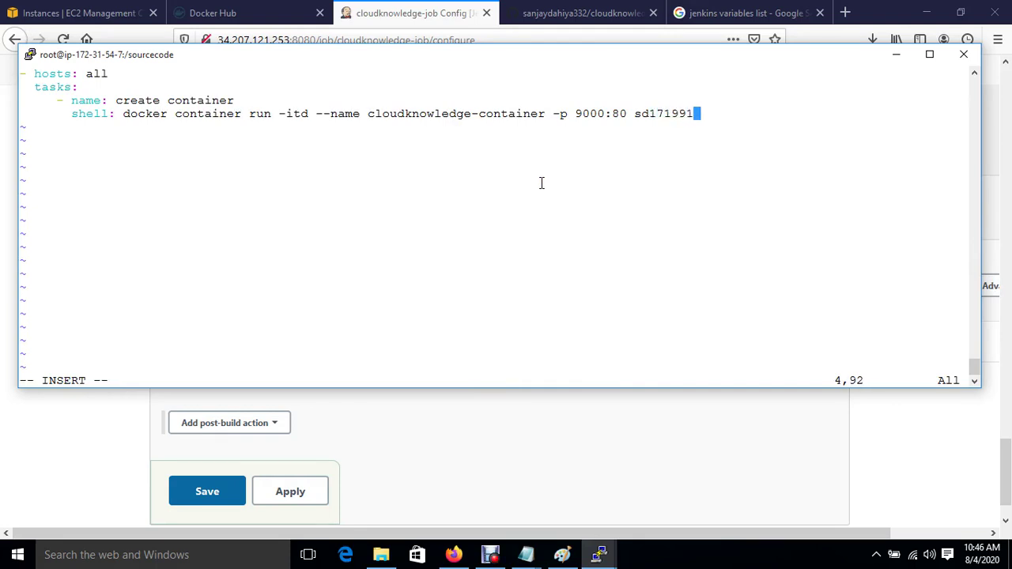
type("/cloudknowlege")
key("BackSpace")
key("BackSpace")
type("dge-job")
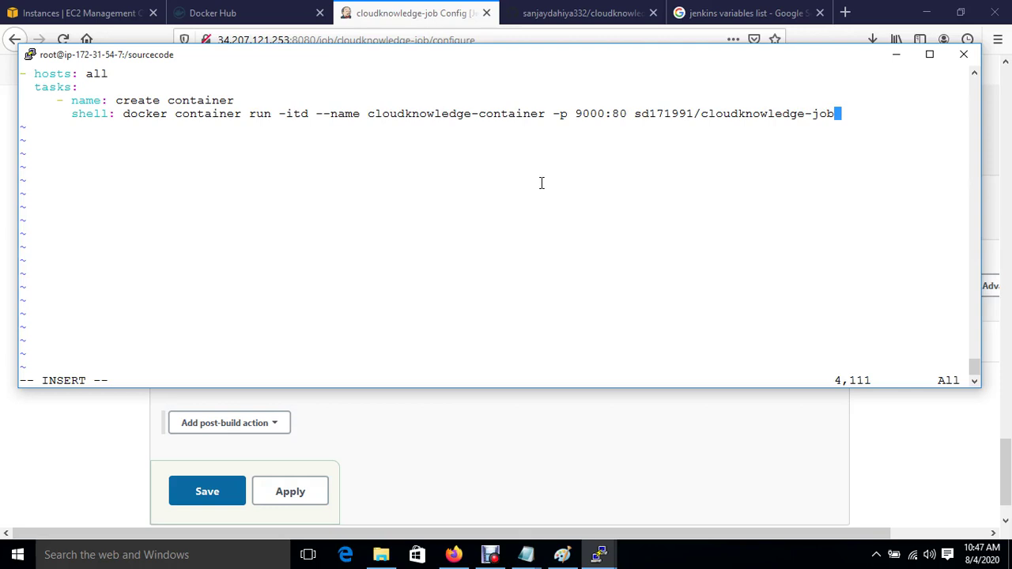
Step: Save and close docker.yml with :wq!
key("Escape")
type(":wq!")
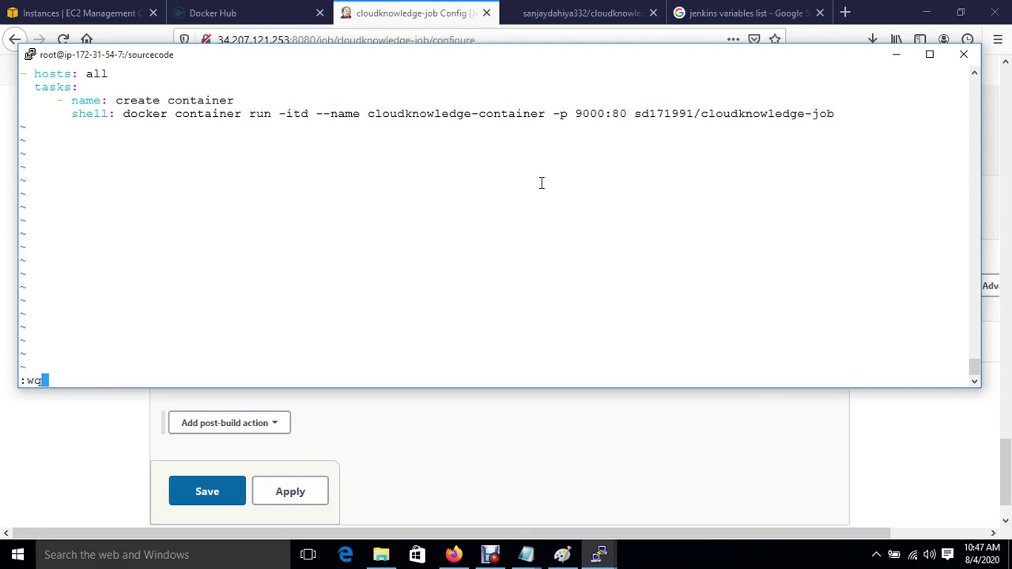
key("Return")
key("Return")
key("Return")
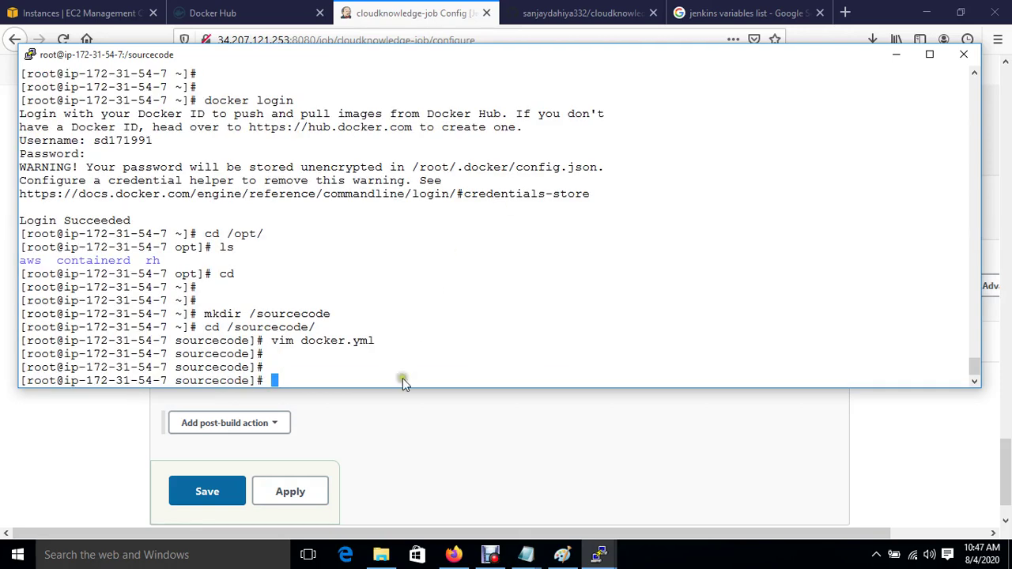
left_click(364, 427)
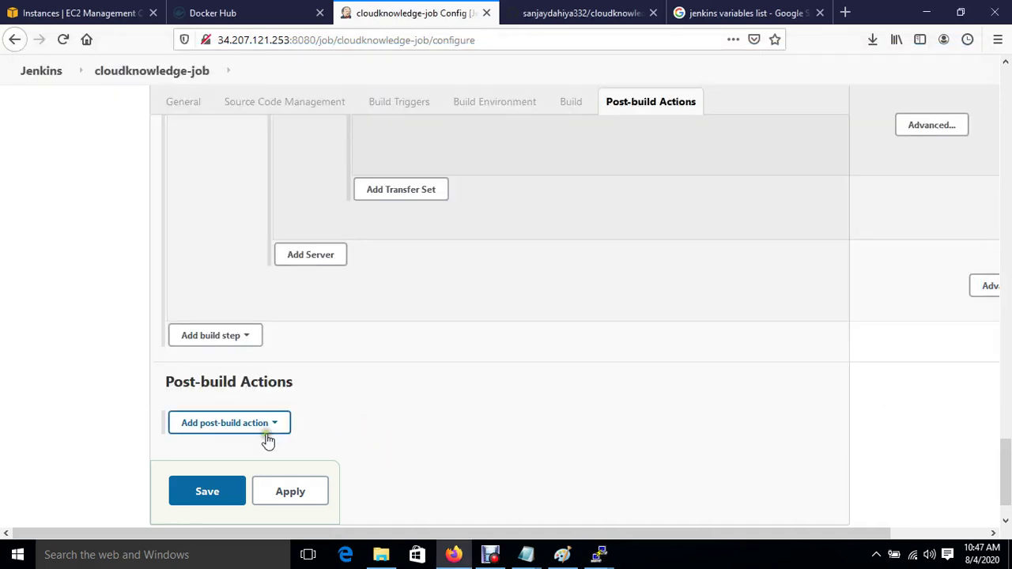
Step: Add an SSH post-build step on server Ansible running ansible-playbook /sourcecode/docker.yml, then apply and save
scroll(384, 388, "up", 3)
scroll(384, 389, "down", 3)
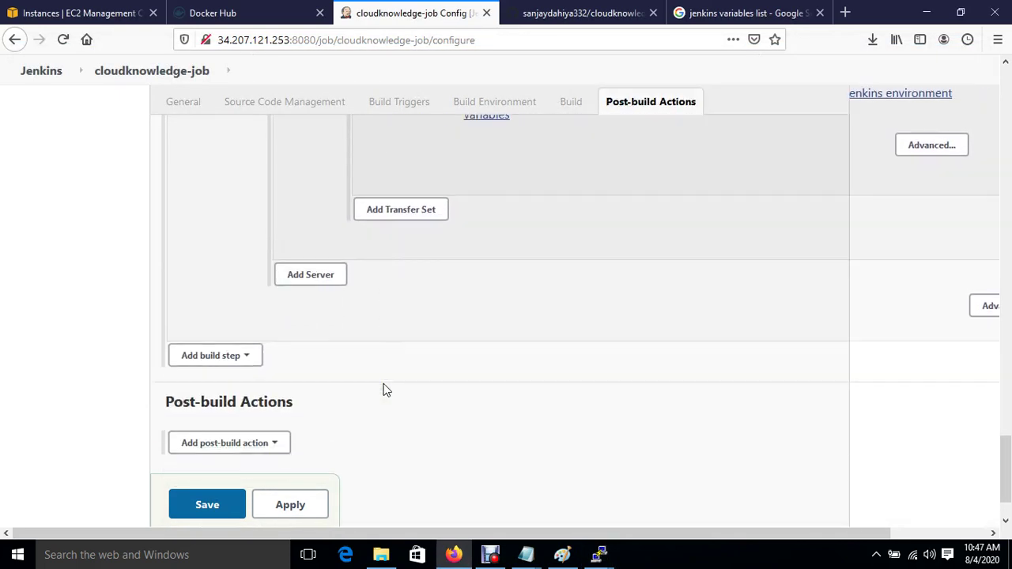
left_click(277, 403)
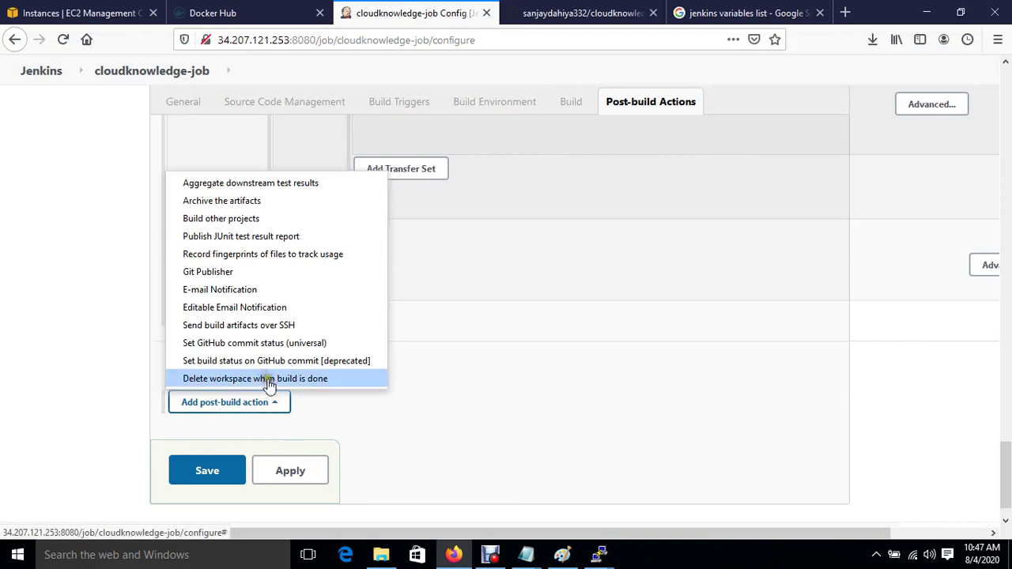
left_click(235, 328)
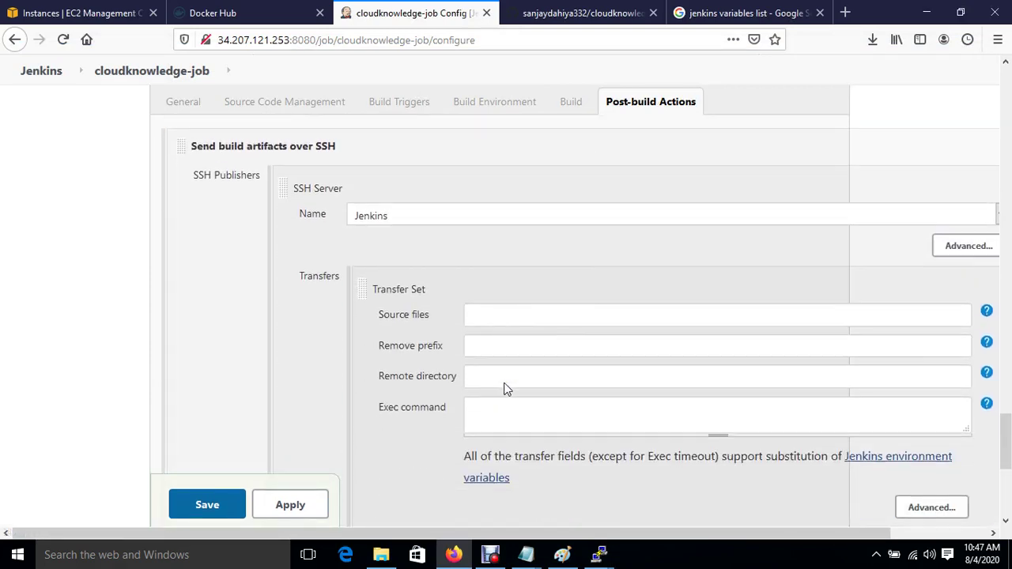
left_click(446, 223)
left_click(398, 261)
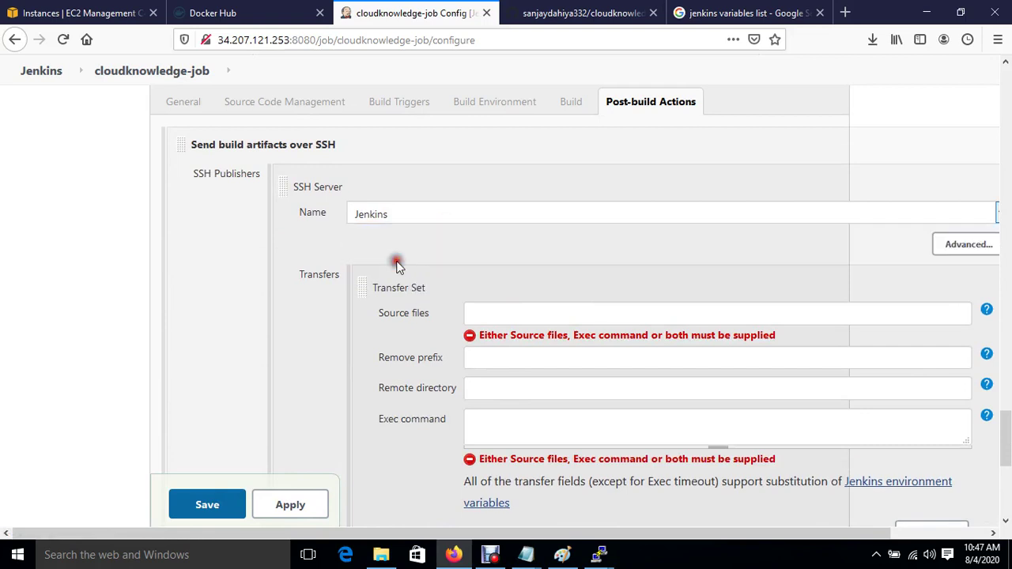
left_click(492, 422)
type("ansible-")
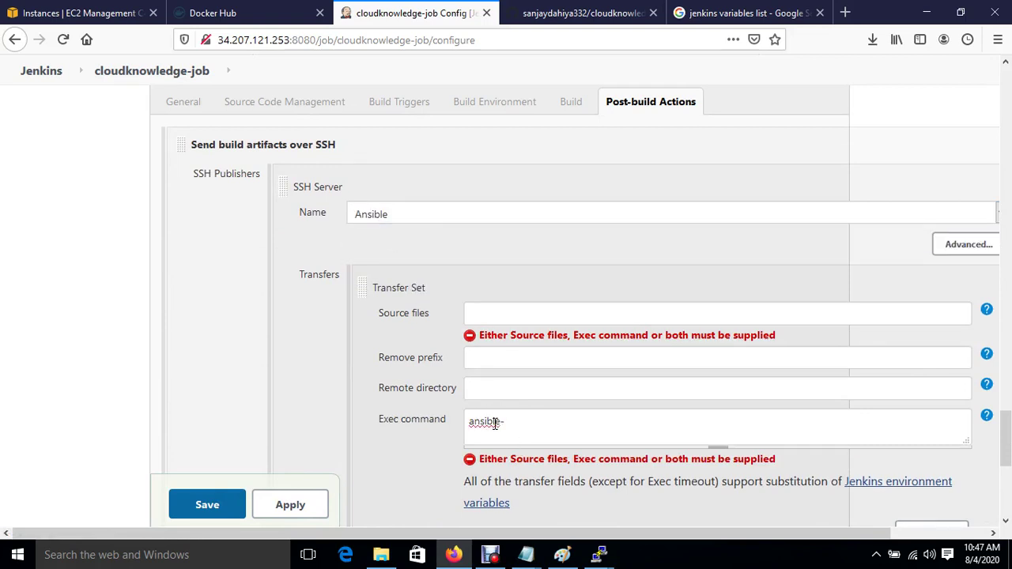
type("playbook   /sourcecode")
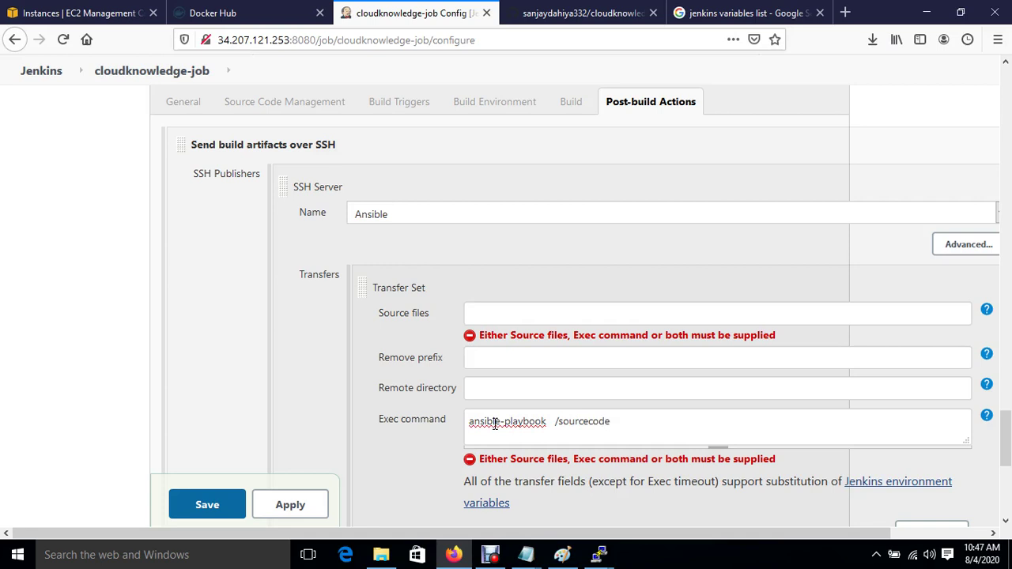
type("/docker.yml")
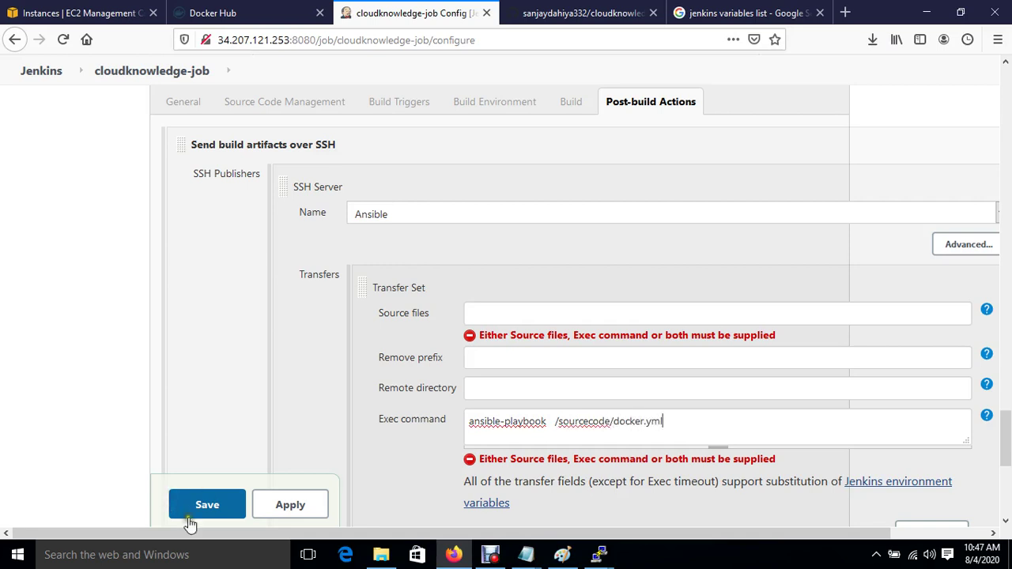
left_click(290, 506)
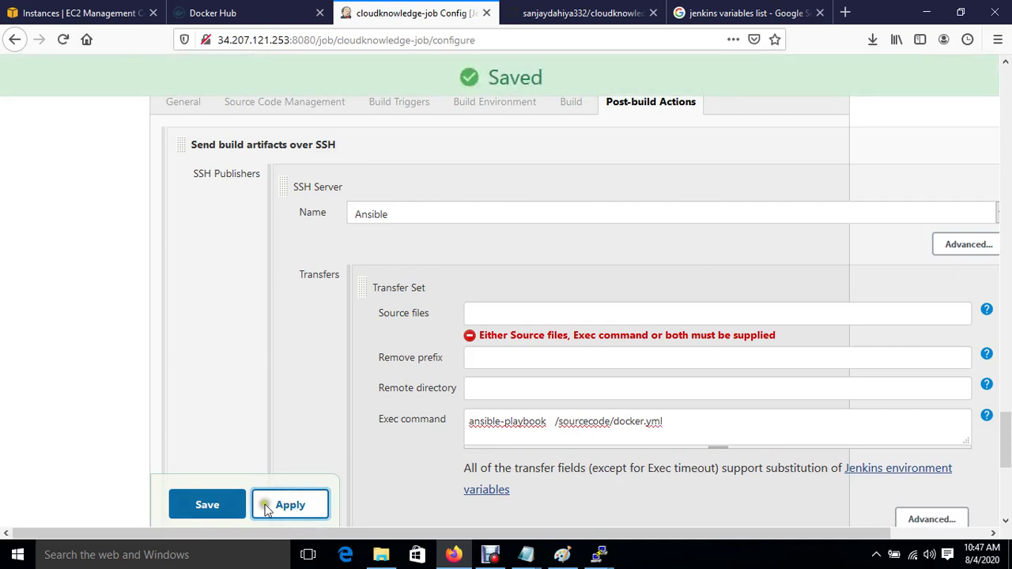
left_click(206, 504)
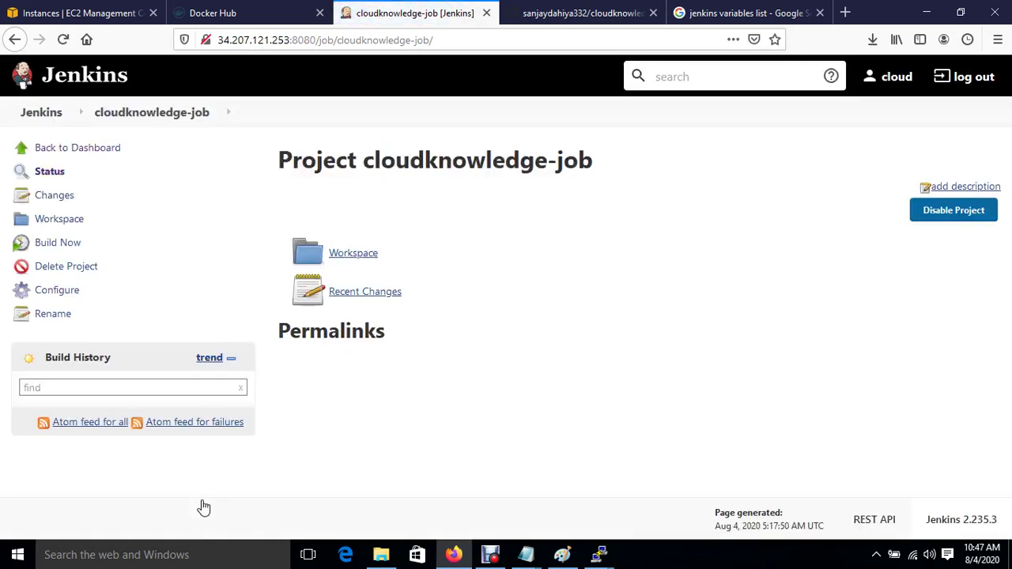
Step: Trigger Build Now to run build #1 of cloudknowledge-job
left_click(59, 247)
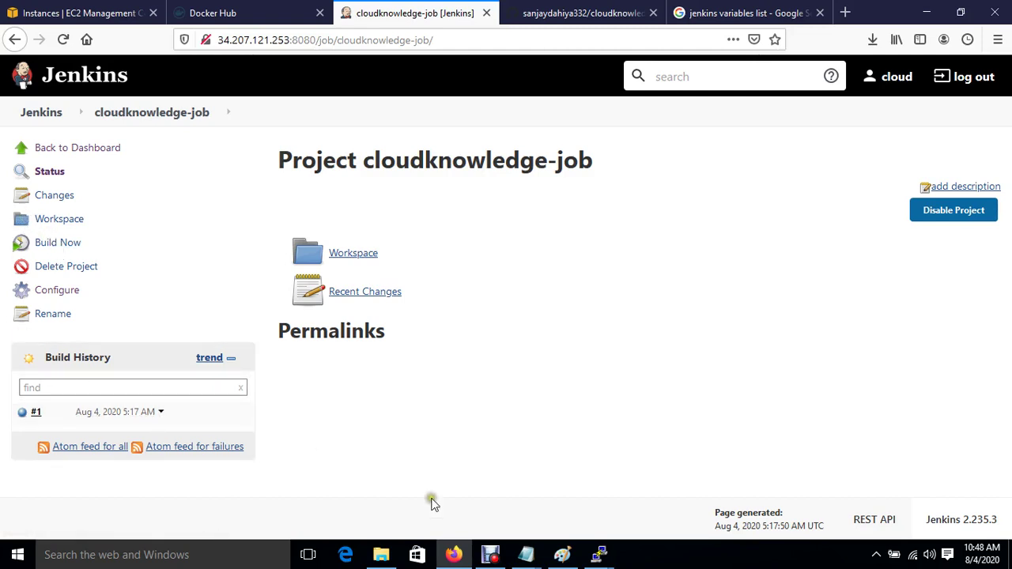
Step: Dismiss the Docker host's connection error and restart the PuTTY session
mouse_move(609, 558)
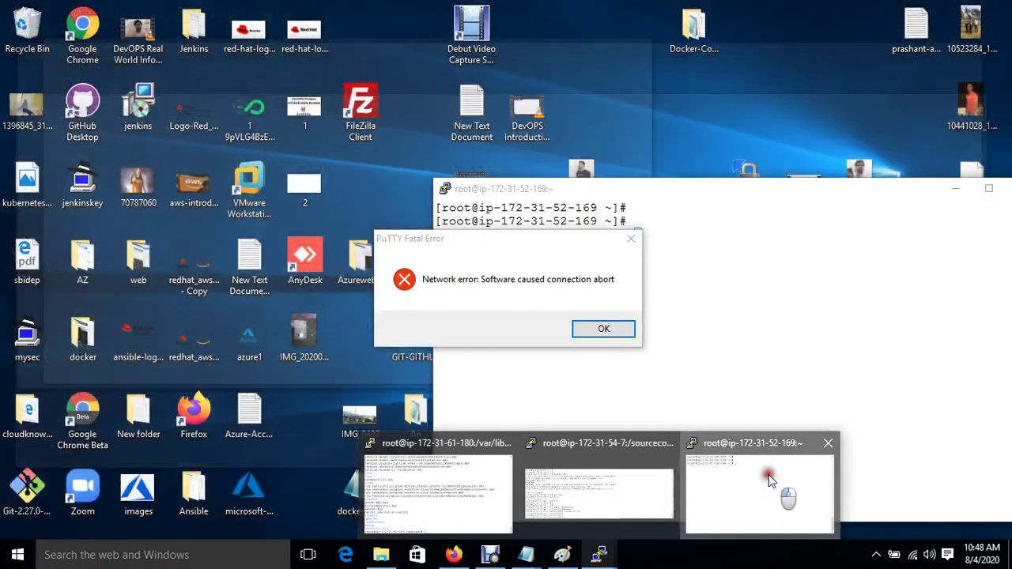
left_click(763, 478)
left_click(599, 330)
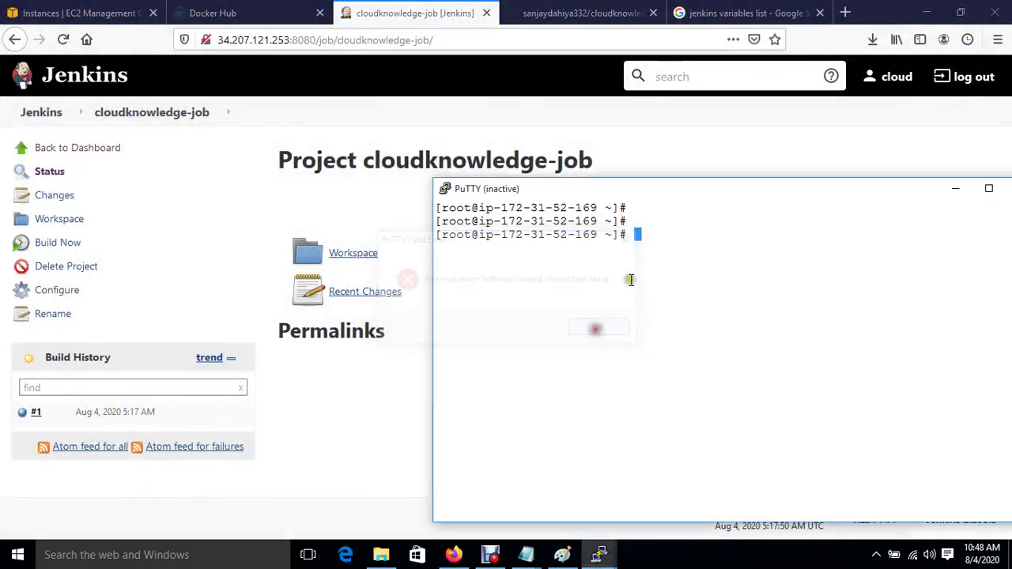
right_click(624, 190)
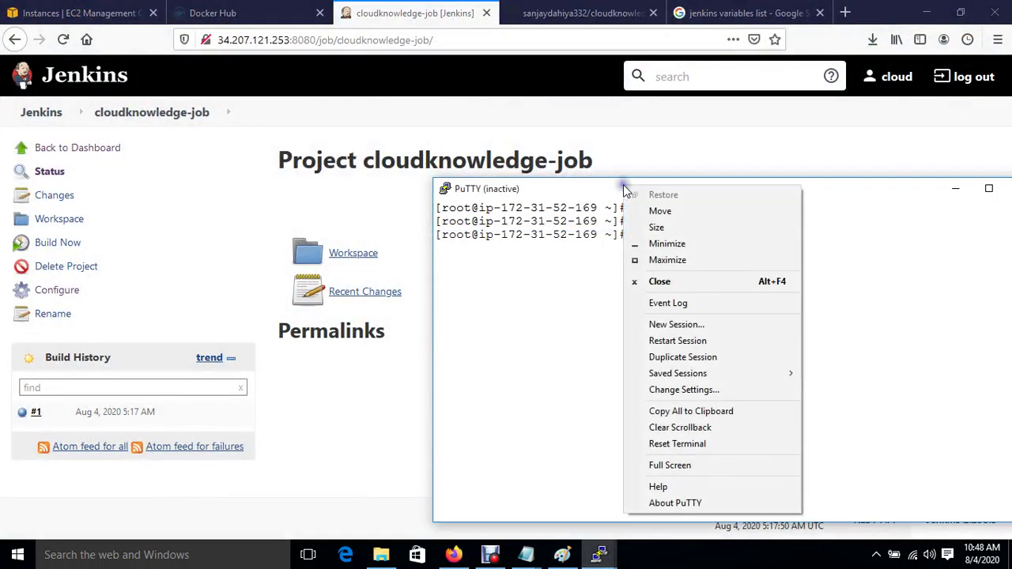
left_click(685, 342)
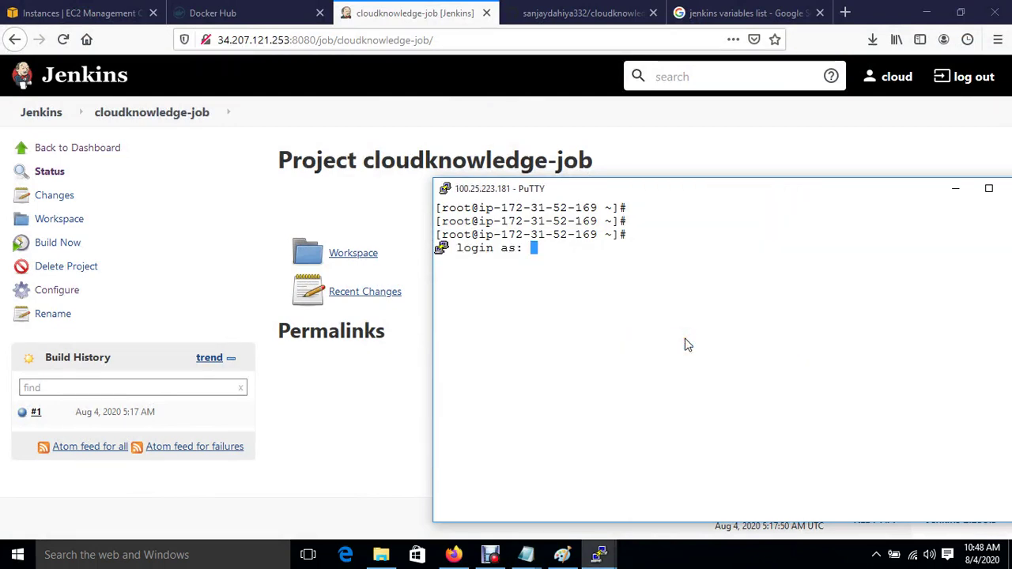
Step: Log in as ec2-user, become root, and list running containers with docker container ls
type("ec2-user")
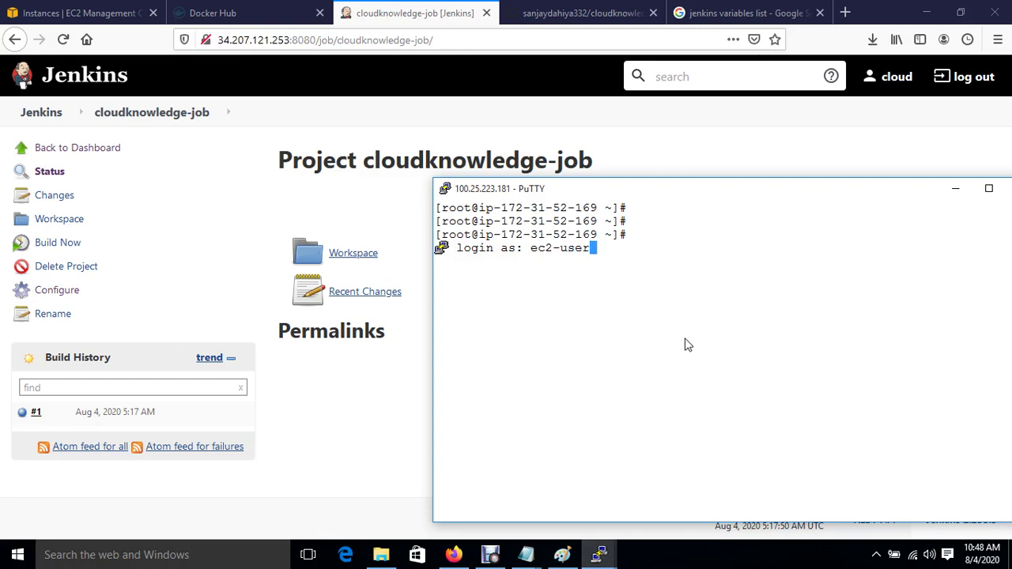
key("Return")
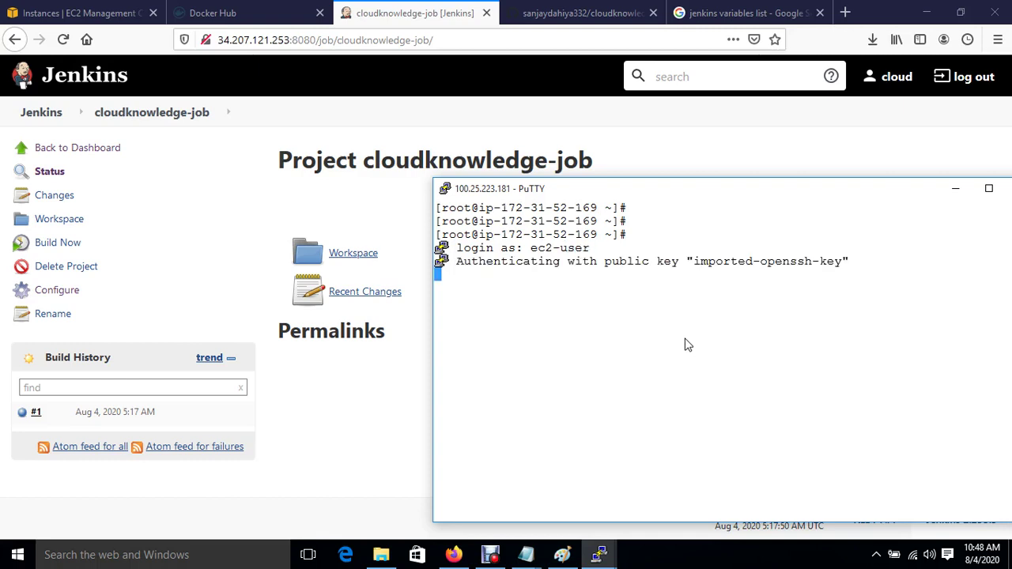
key("Return")
type("sudo su")
key("Return")
key("Return")
key("Return")
key("Return")
type("cd")
key("Return")
key("ctrl+l")
key("Return")
key("Return")
key("Return")
type("docker container ls")
key("Return")
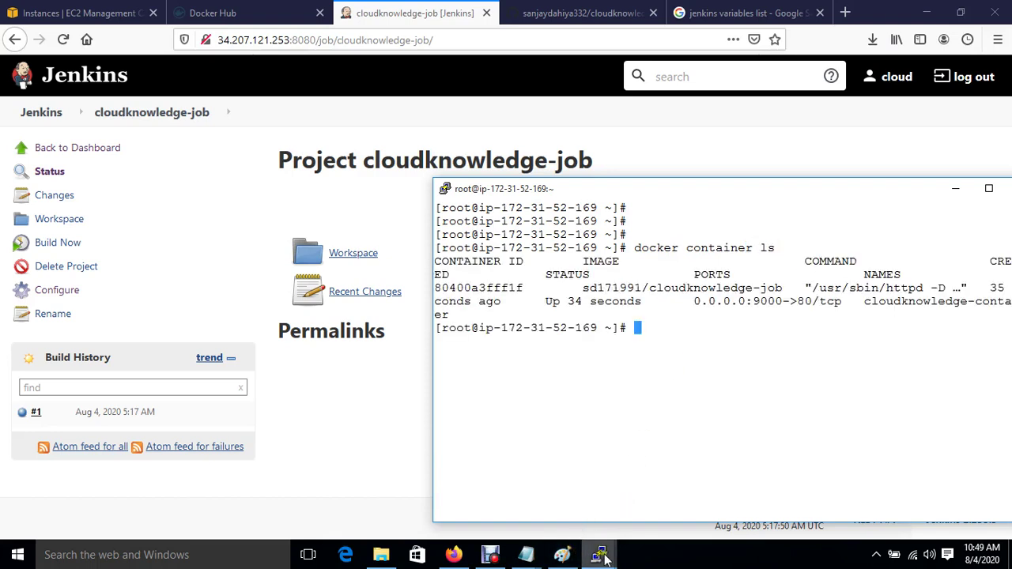
Step: Open the cloudknowledge-job repository on Docker Hub and scroll to its latest and v1.1 tags
mouse_move(599, 554)
left_click(204, 14)
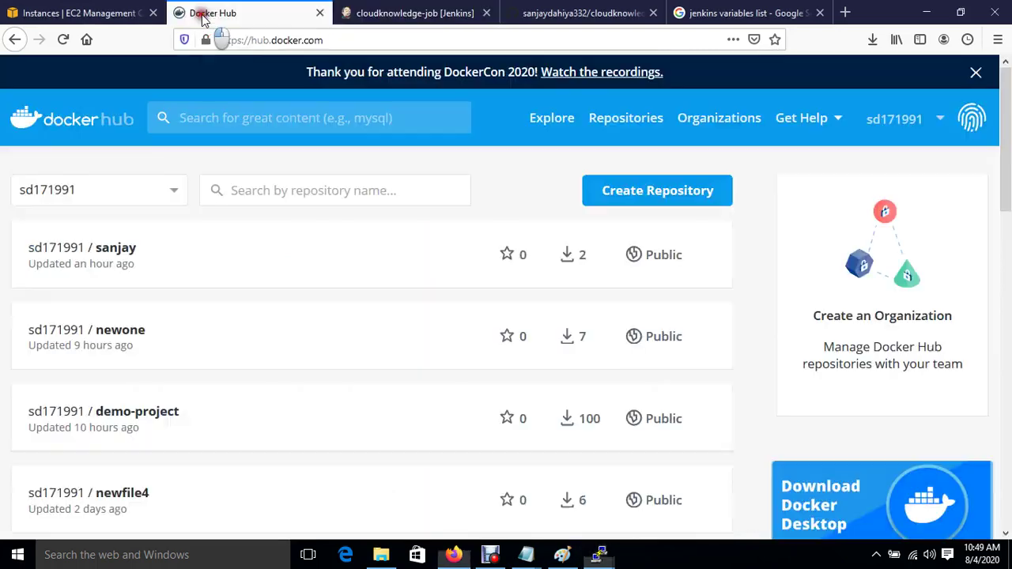
left_click(62, 40)
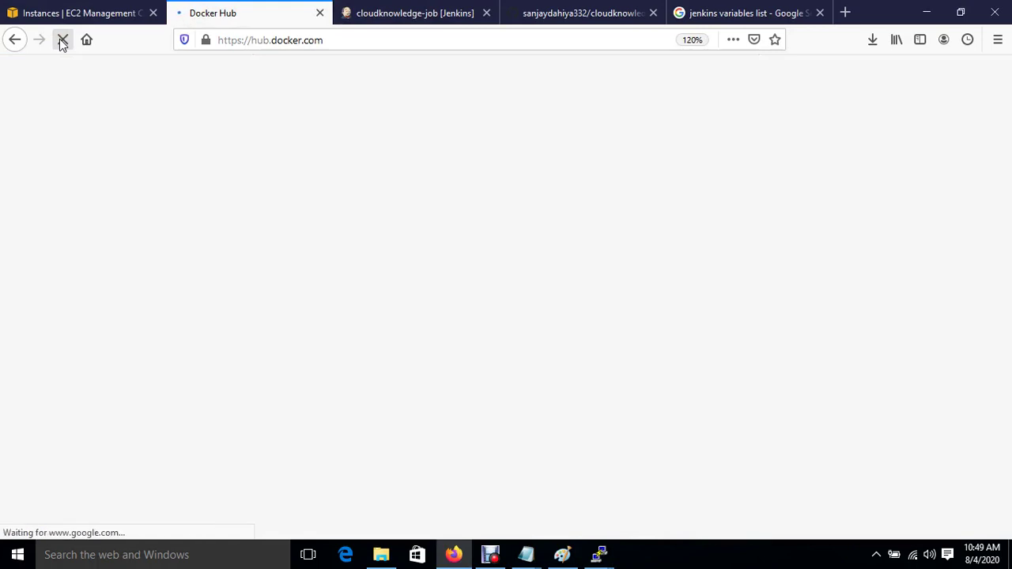
left_click(63, 41)
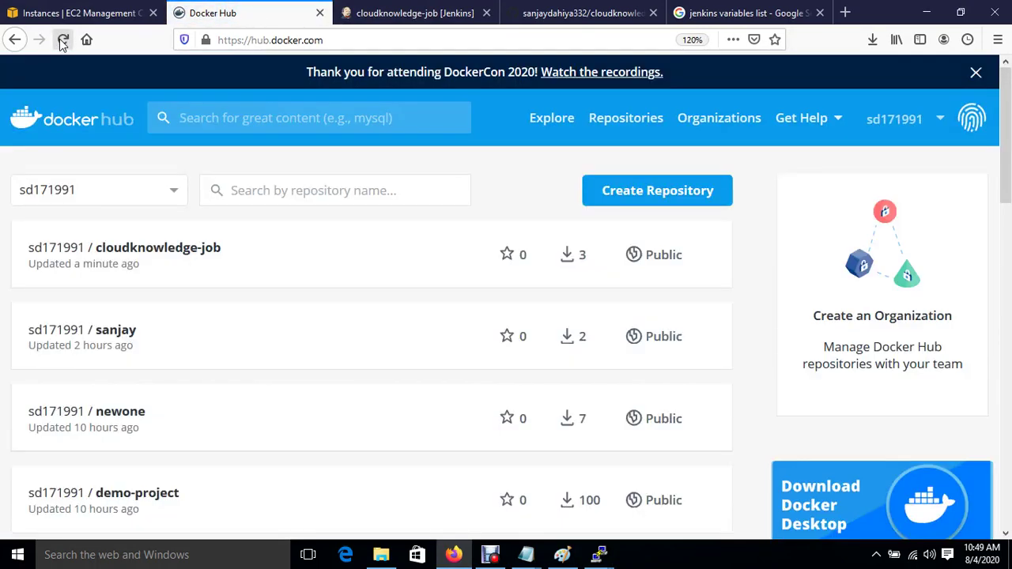
left_click(142, 252)
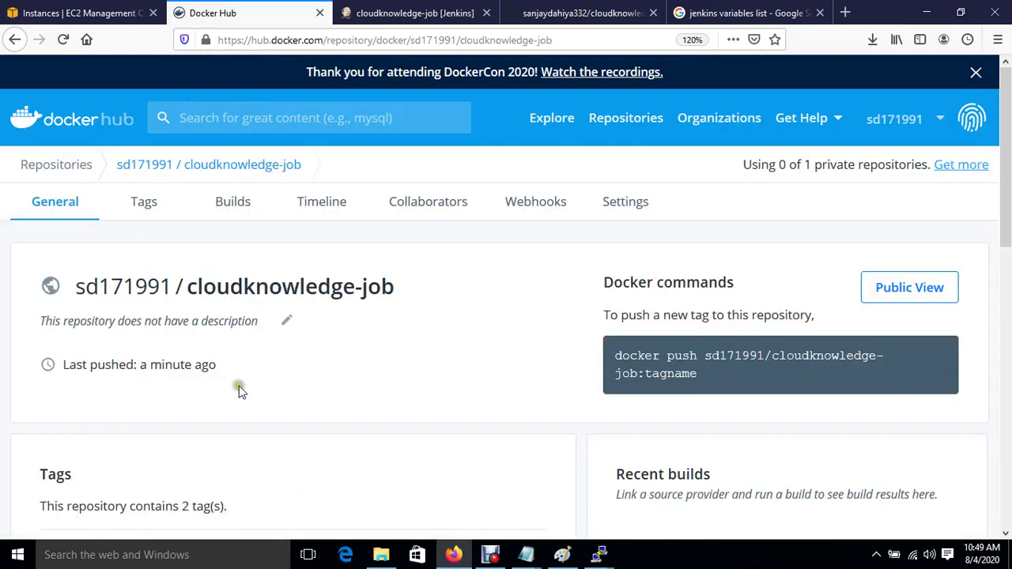
scroll(273, 425, "down", 5)
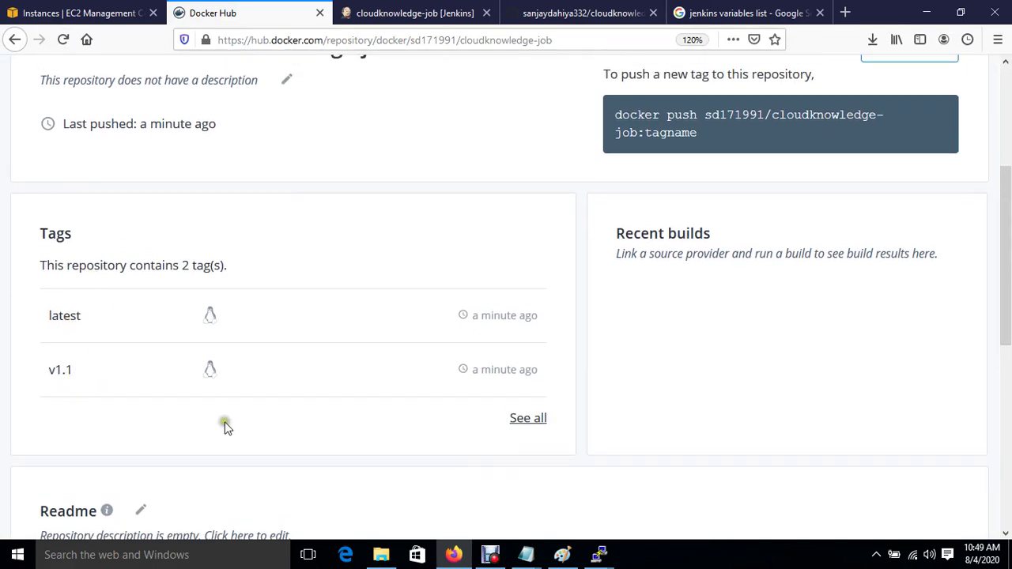
Step: Run docker image ls on the 52-169 host, highlighting the cloudknowledge-job latest entry
mouse_move(599, 555)
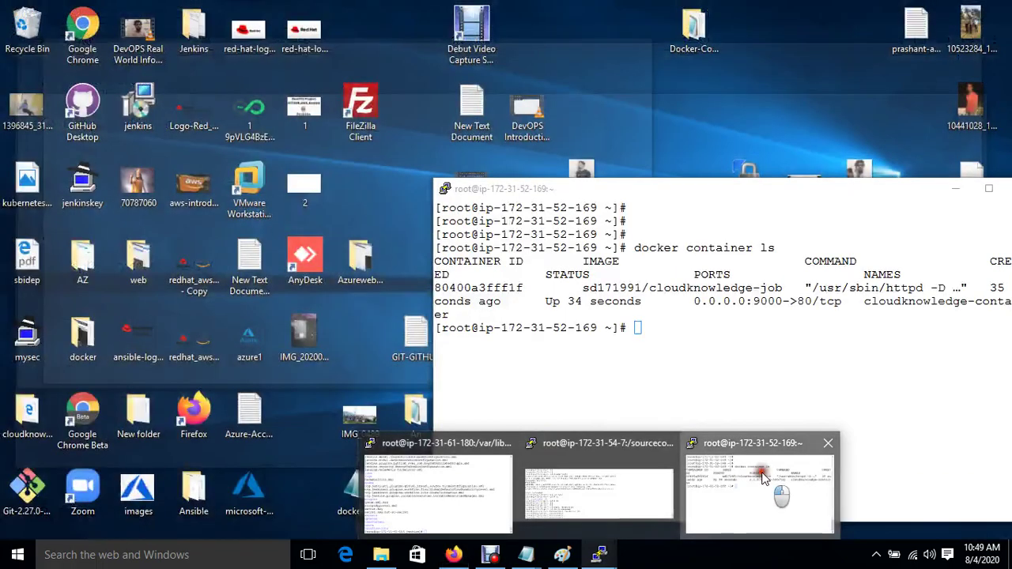
left_click(761, 477)
type("docker image ls")
key("Return")
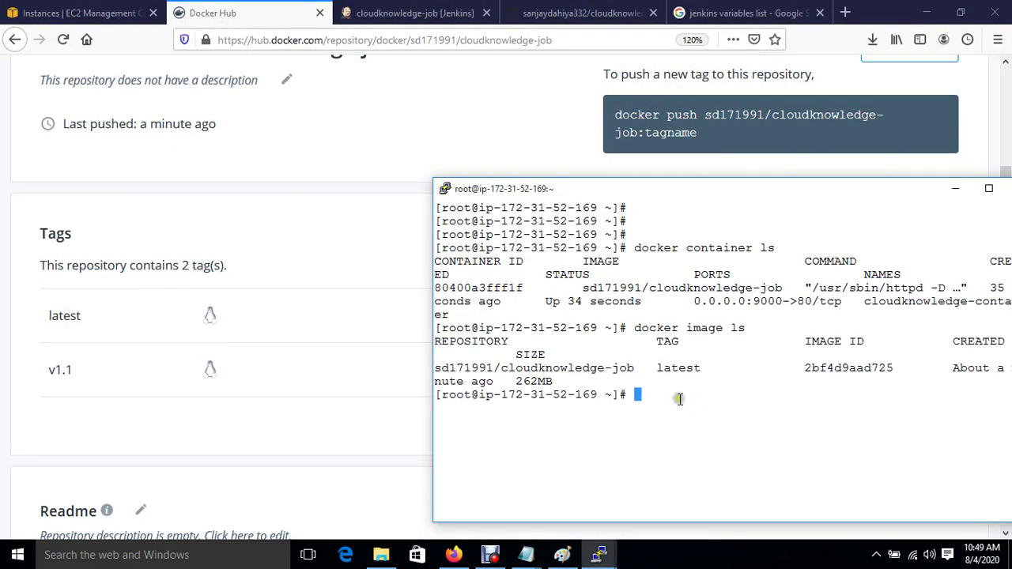
left_click_drag(510, 368, 714, 388)
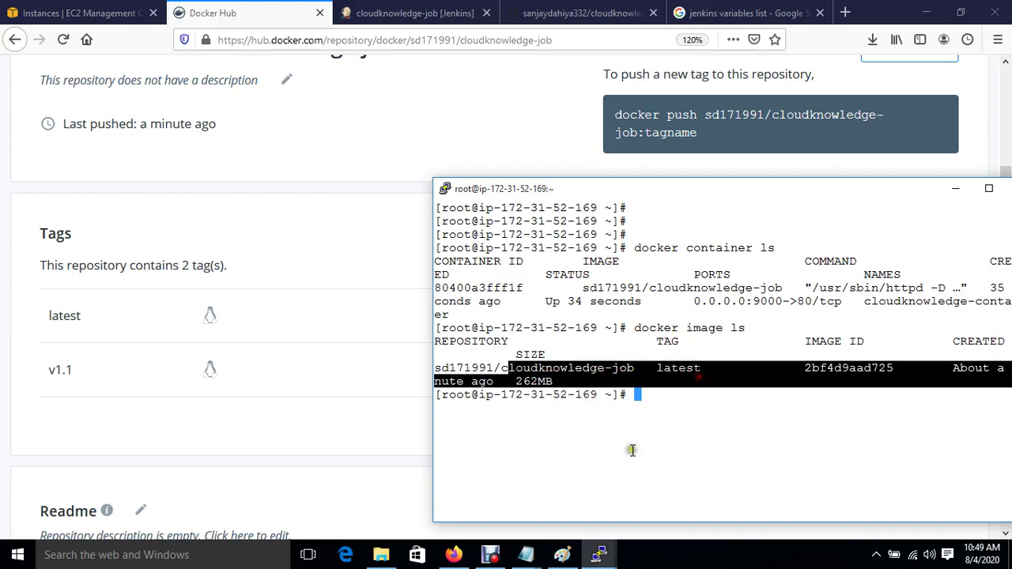
Step: Run docker image ls on the 54-7 server, which lists only centos
mouse_move(599, 559)
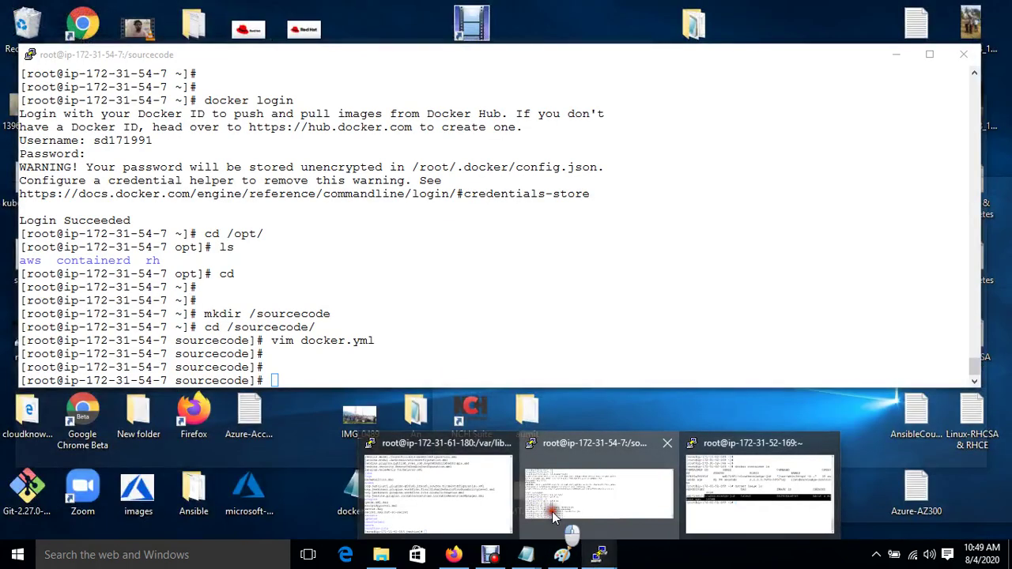
left_click(552, 514)
double_click(401, 327)
type("docker image ls")
key("Return")
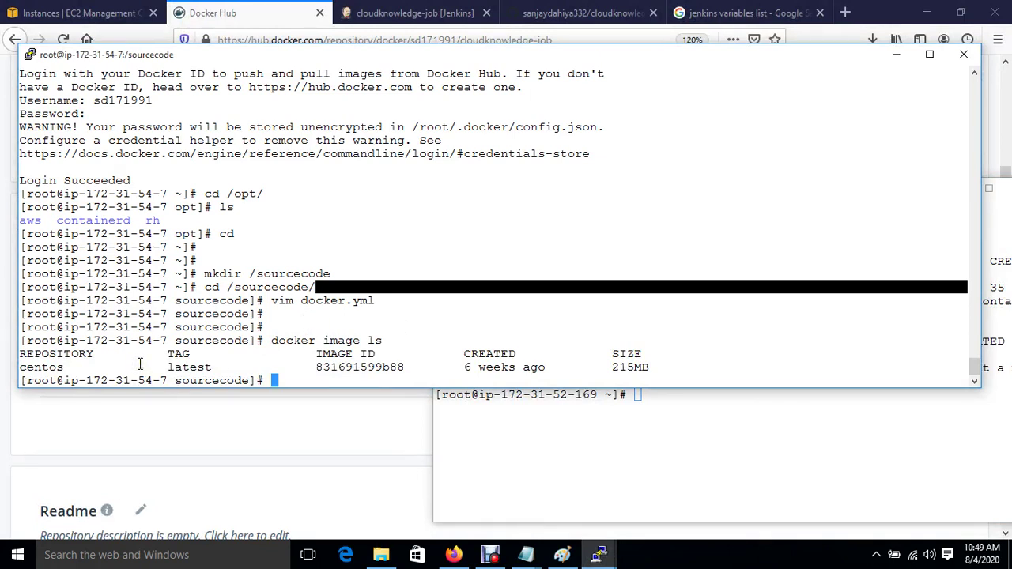
left_click(595, 436)
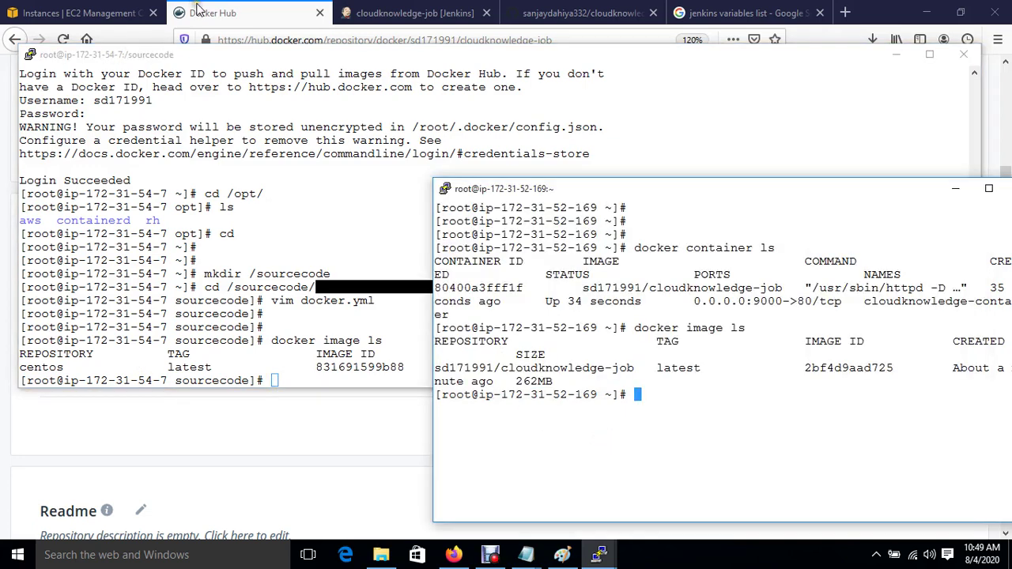
left_click(98, 13)
Step: Select only the Docker-HOST instance in EC2, then reposition and widen the terminal
left_click(217, 258)
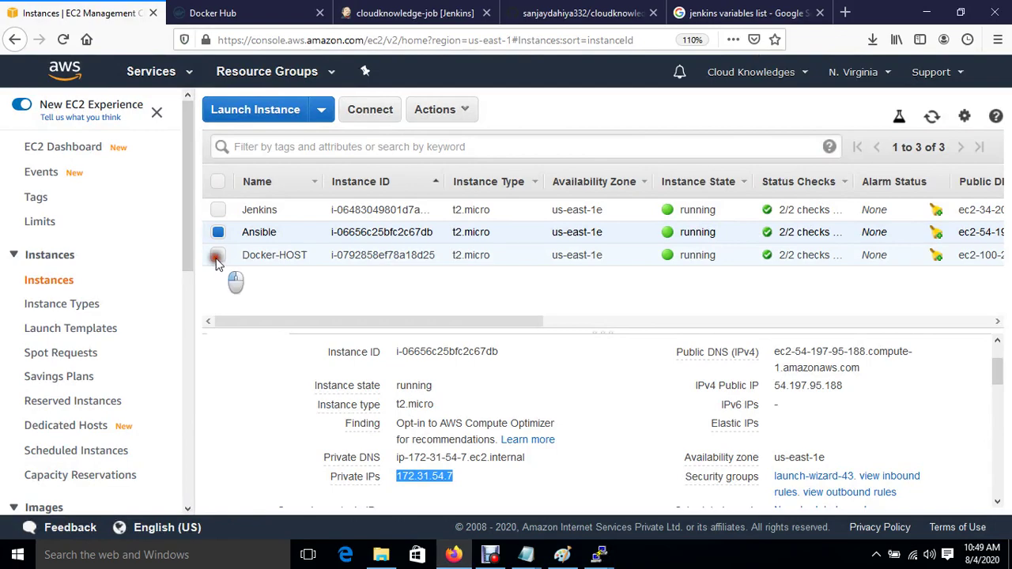
left_click(258, 261)
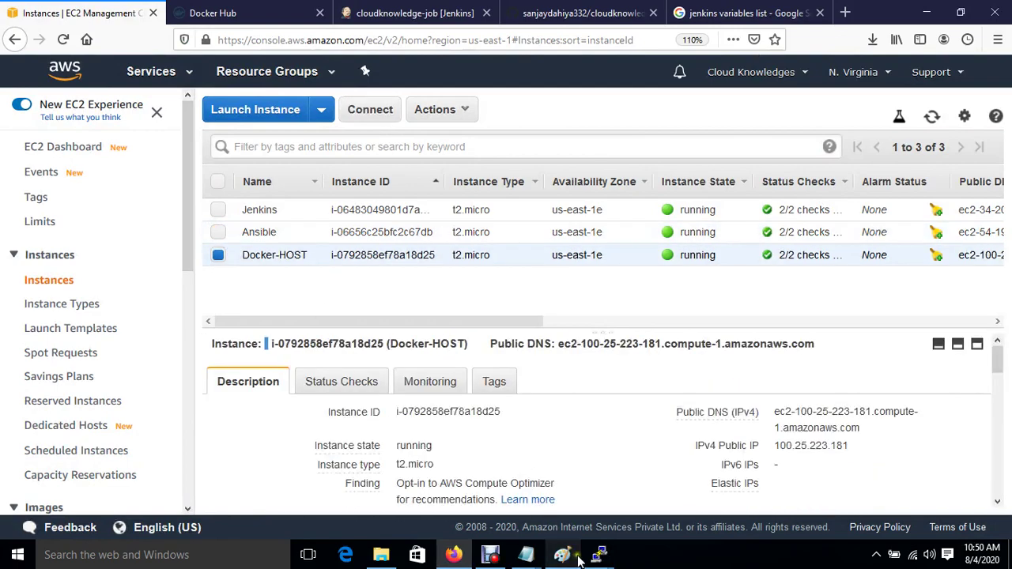
mouse_move(563, 556)
left_click(732, 495)
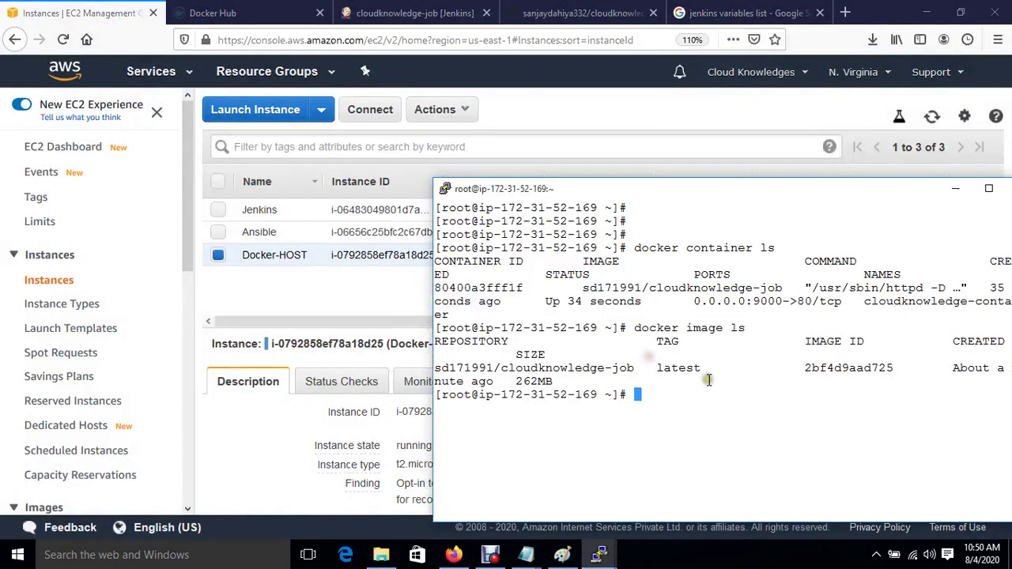
left_click_drag(719, 196, 419, 160)
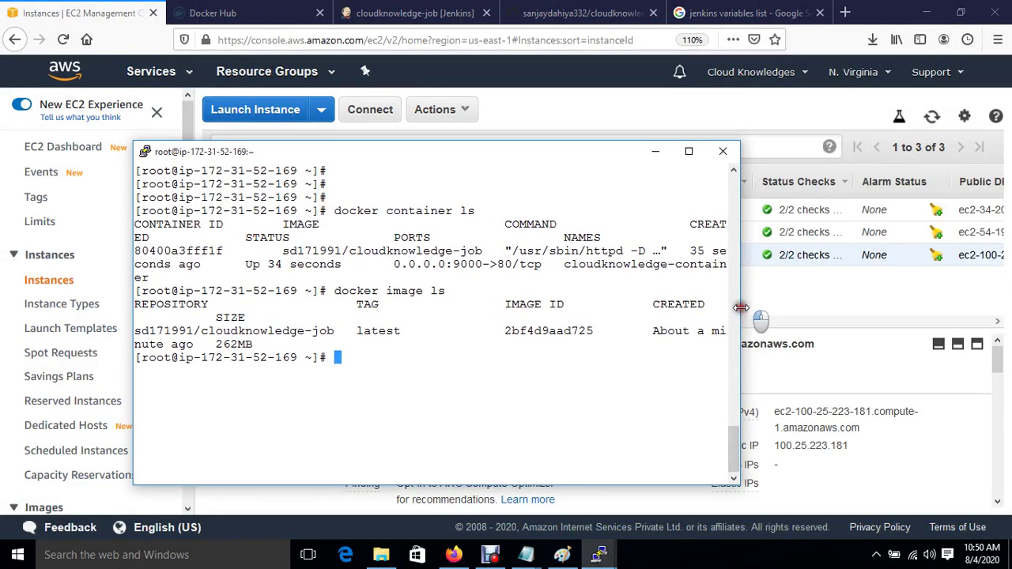
left_click_drag(741, 308, 1009, 308)
Step: Clear the terminal and rerun docker image ls and docker container ls
key("ctrl+l")
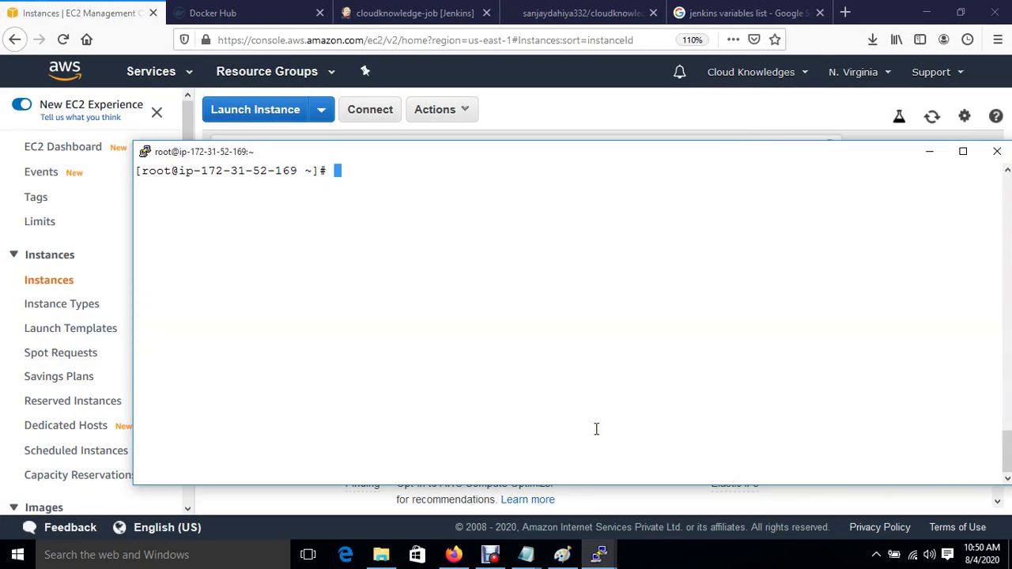
key("Up")
key("Return")
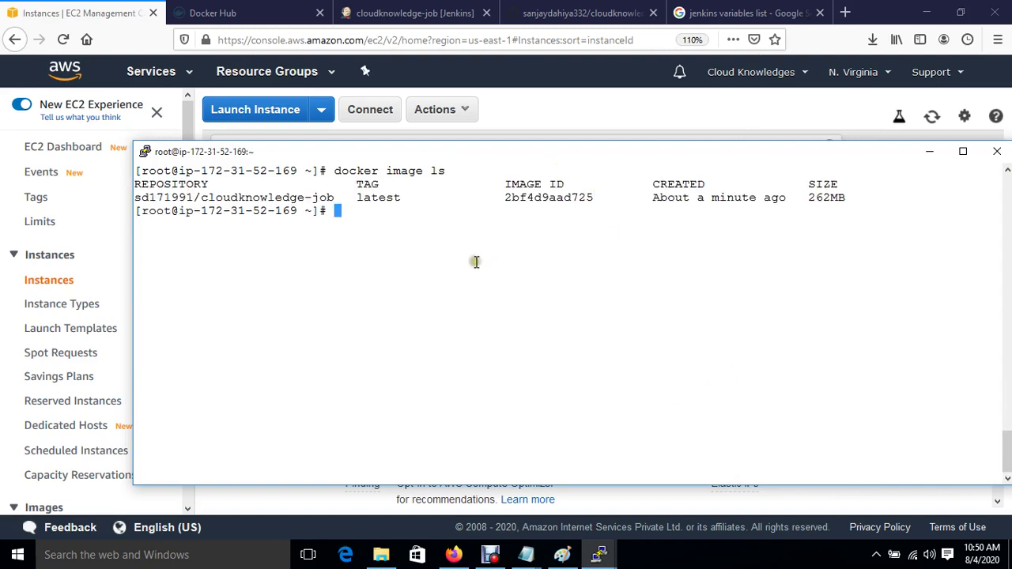
key("Up")
key("Up")
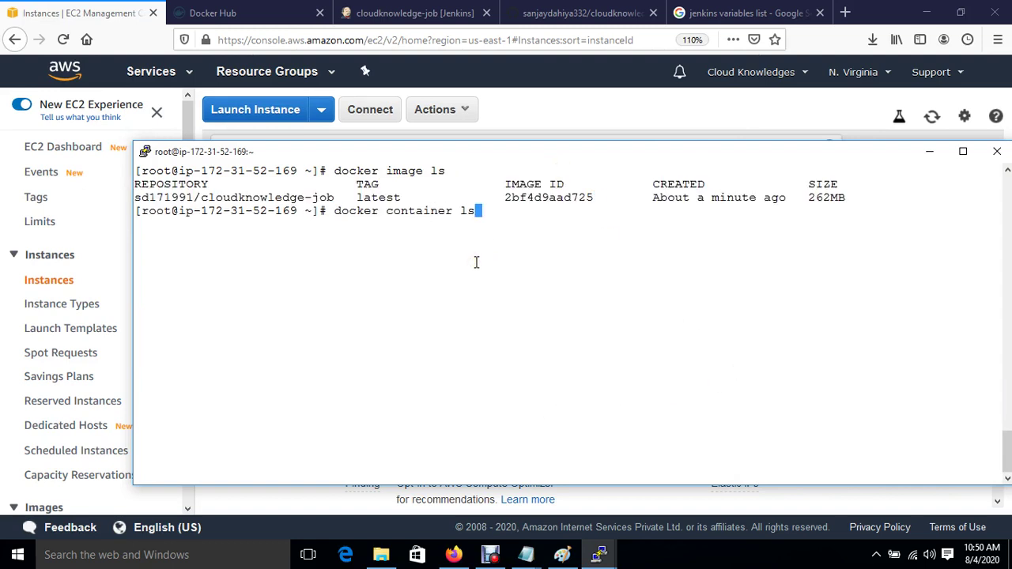
key("Return")
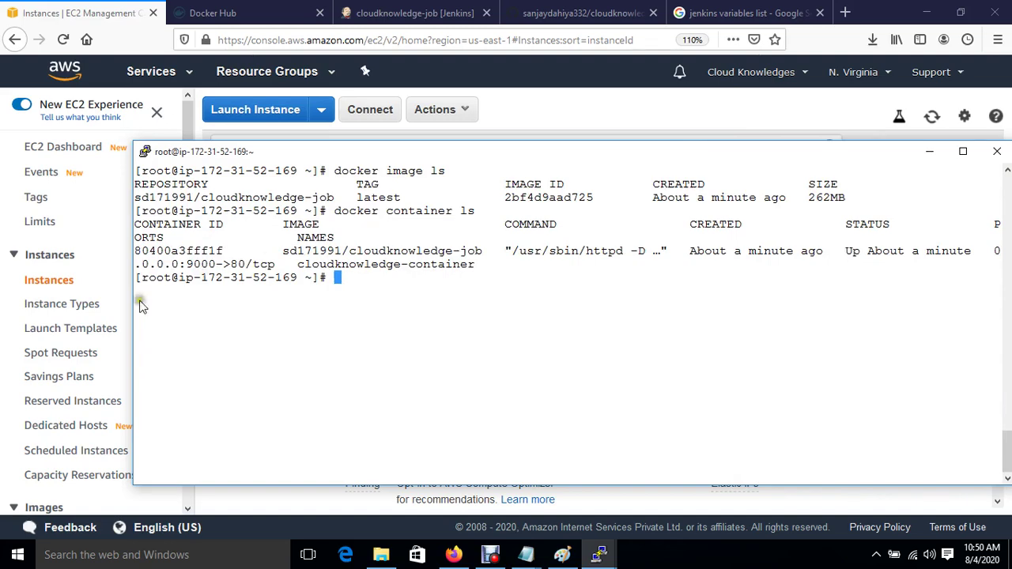
Step: Copy Docker-HOST's public IP 100.25.223.181 from the EC2 console
left_click(46, 13)
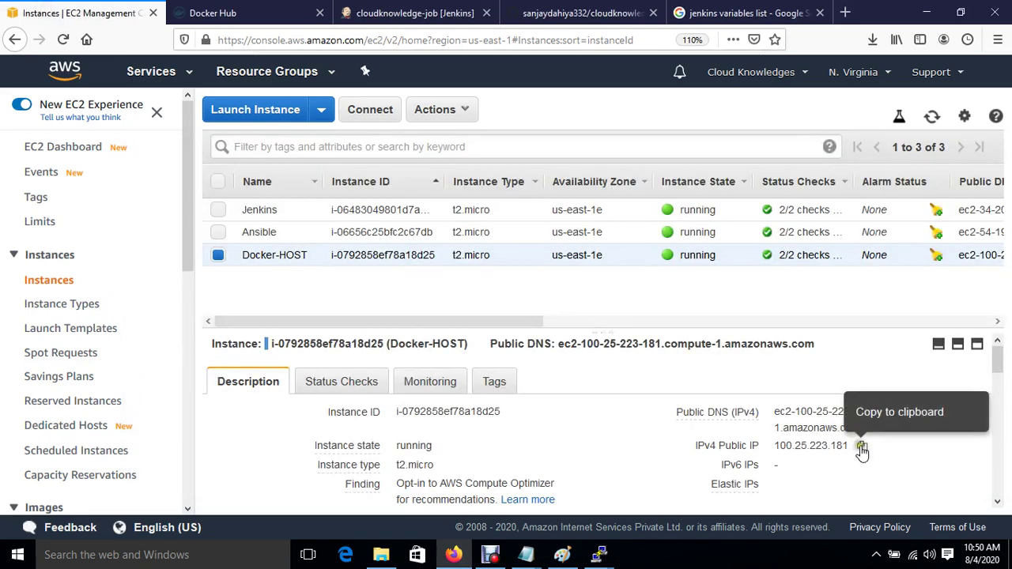
left_click(862, 448)
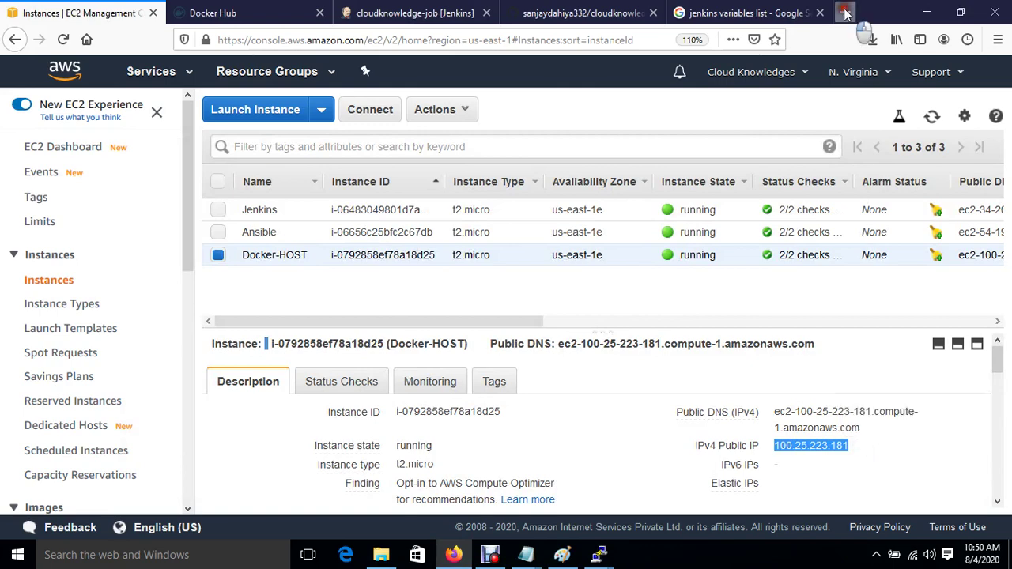
left_click(845, 13)
Step: Load the deployed Kindle site at 100.25.223.181:9000 in a new tab, then return to Docker Hub
left_click(447, 39)
key("ctrl+v")
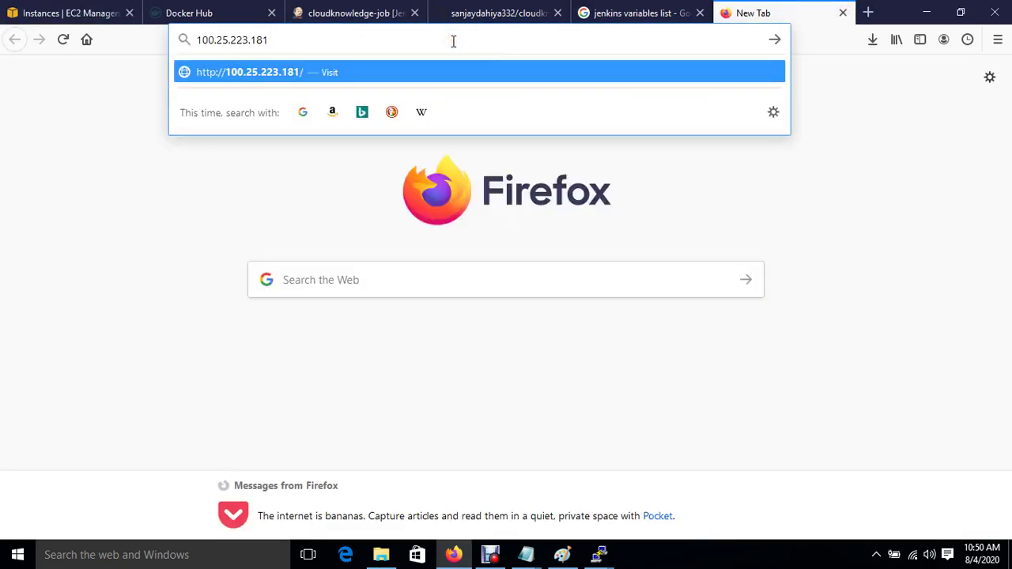
type(":9000")
key("Return")
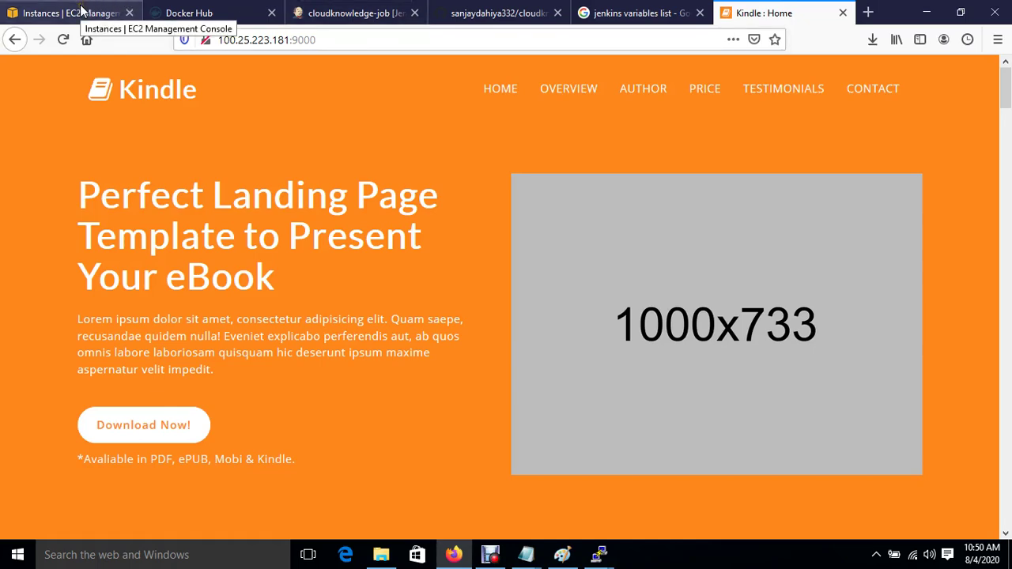
left_click(181, 13)
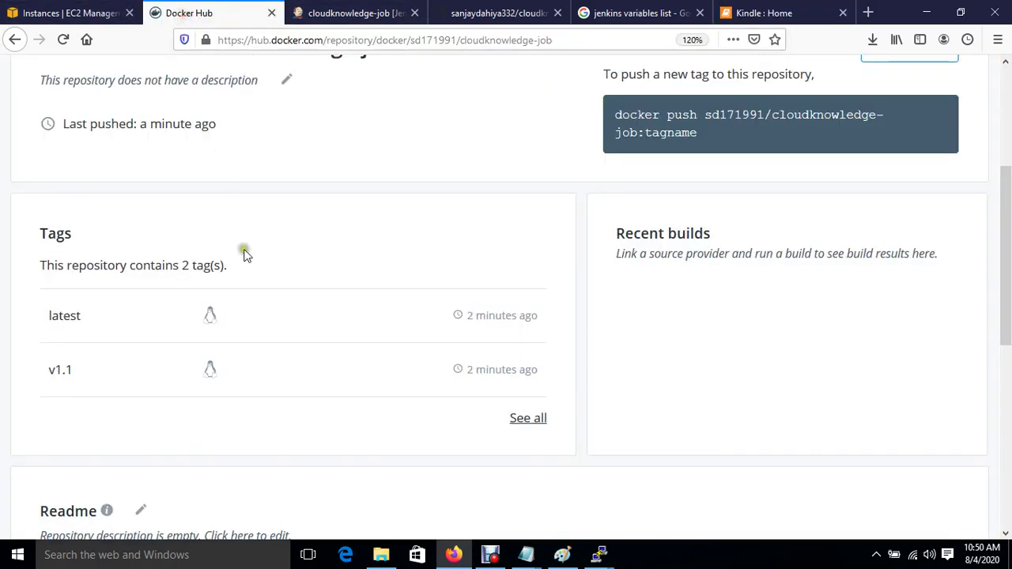
Step: Open the cloudknowledge Dockerfile in GitHub's editor and select the kindle.zip URL on line 6
left_click(506, 12)
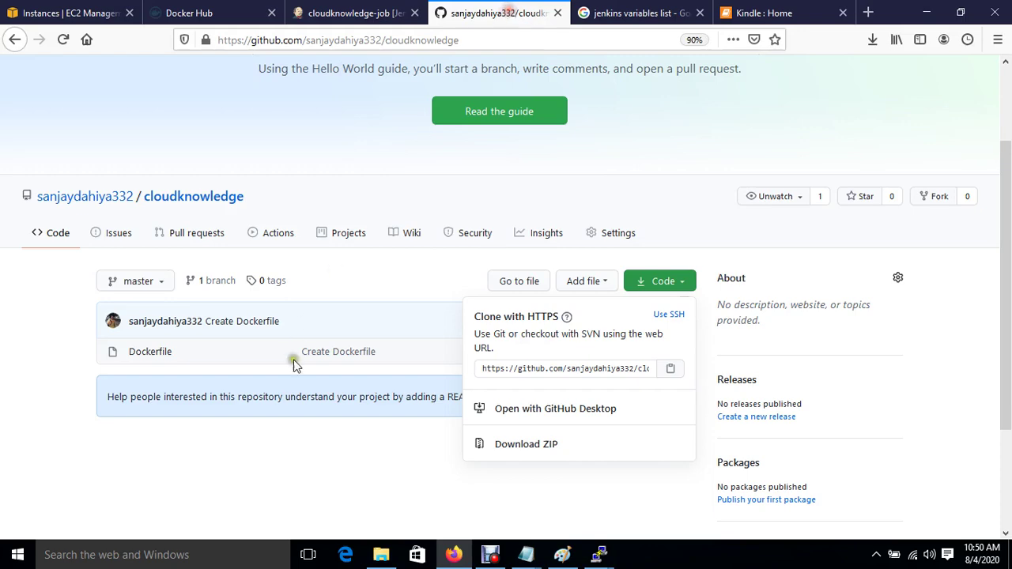
left_click(153, 353)
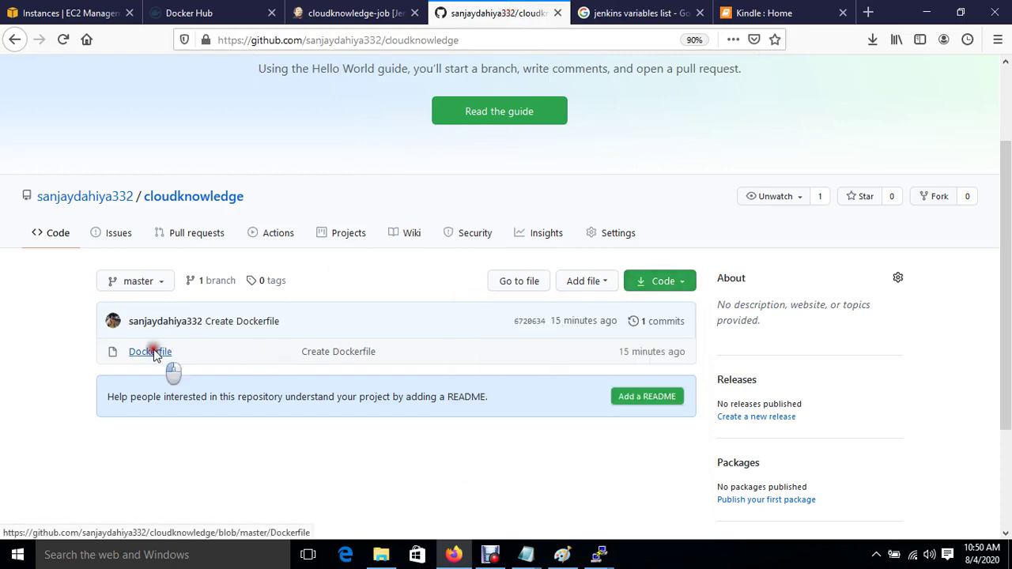
left_click(154, 353)
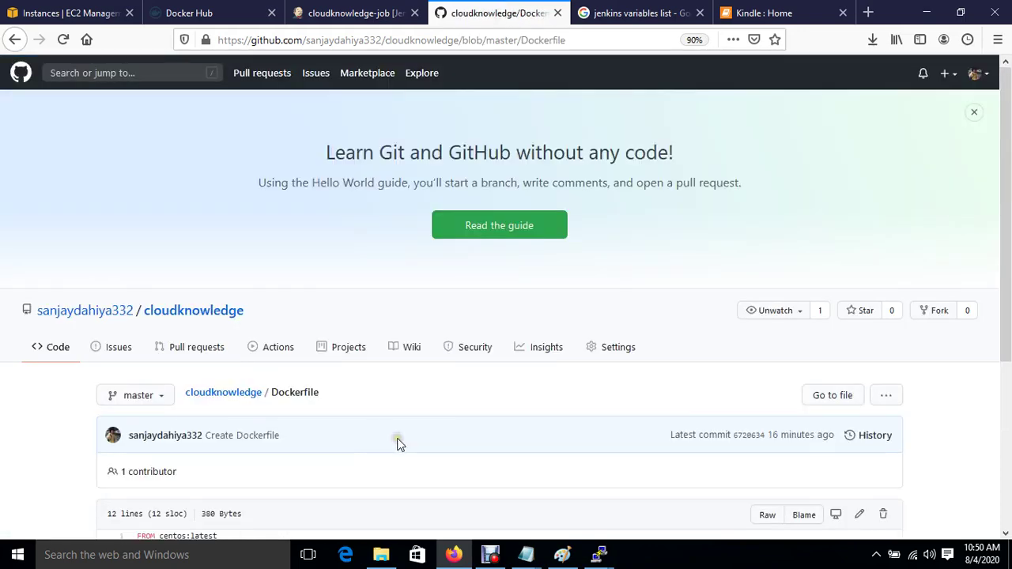
scroll(398, 443, "down", 5)
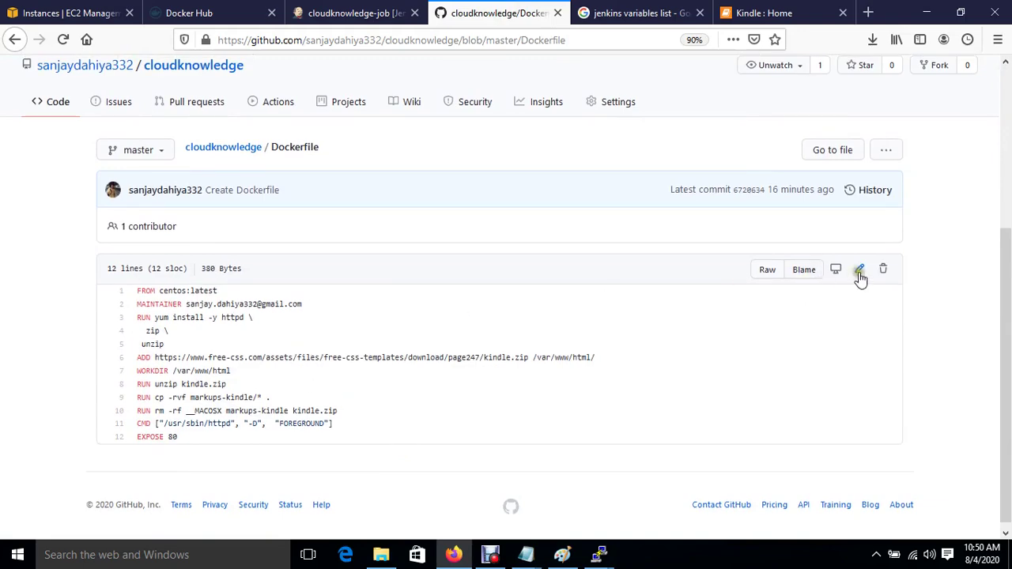
left_click(859, 275)
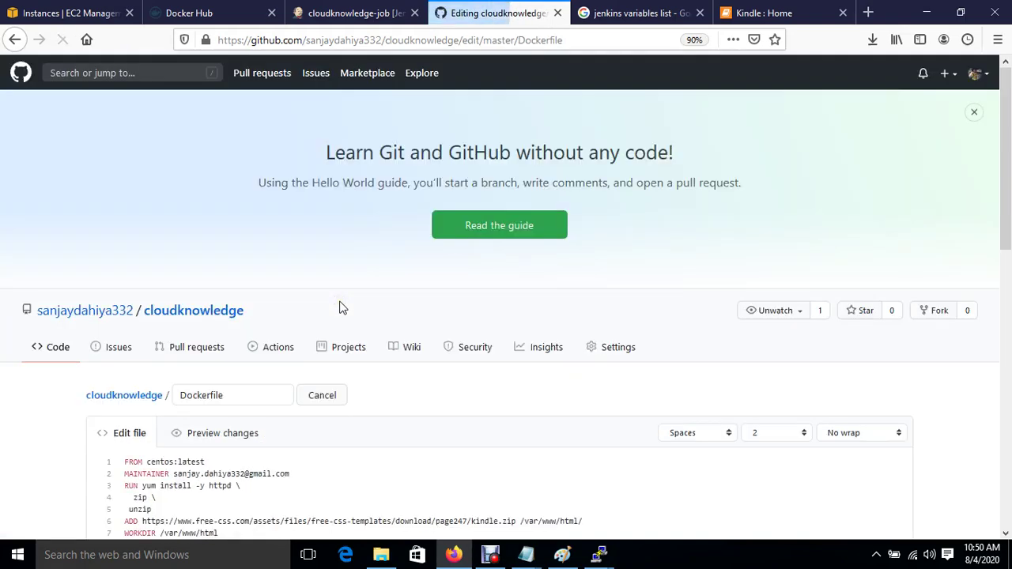
scroll(342, 306, "down", 2)
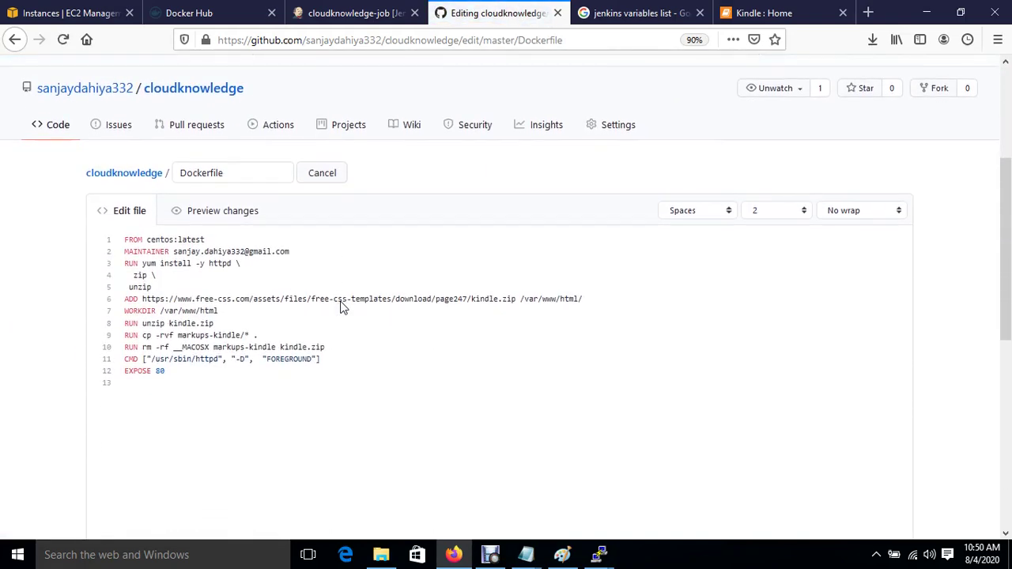
left_click(145, 298)
key("shift+Home")
left_click_drag(190, 299, 516, 300)
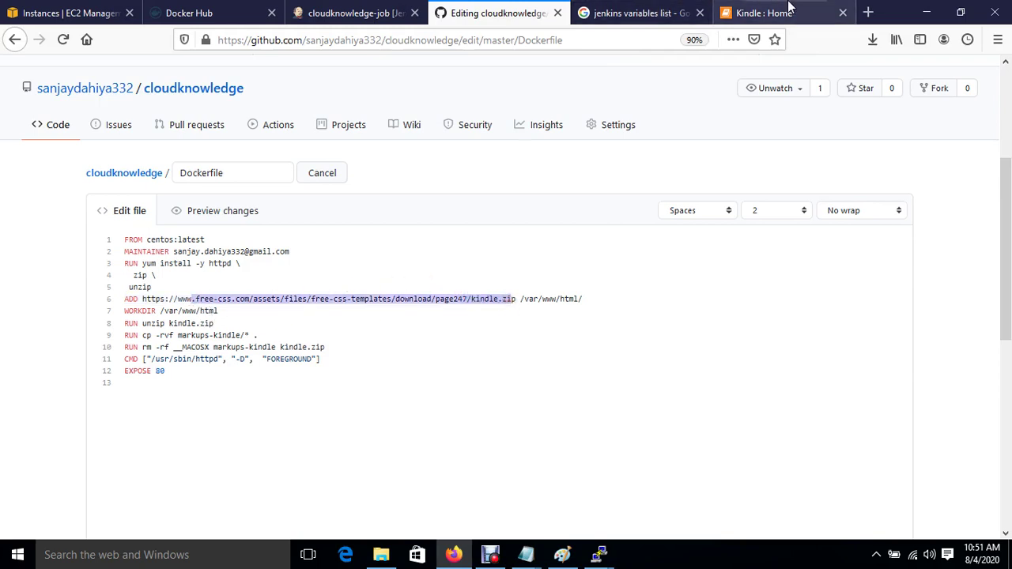
Step: In a new tab, search Google for free website templates and open the free-css.com result
left_click(869, 13)
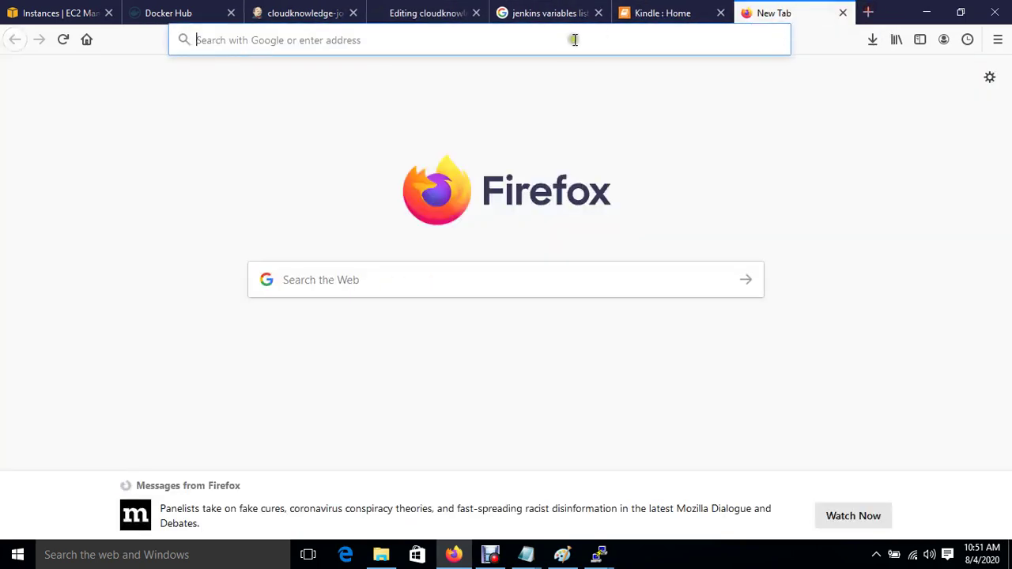
type("google.com")
key("Return")
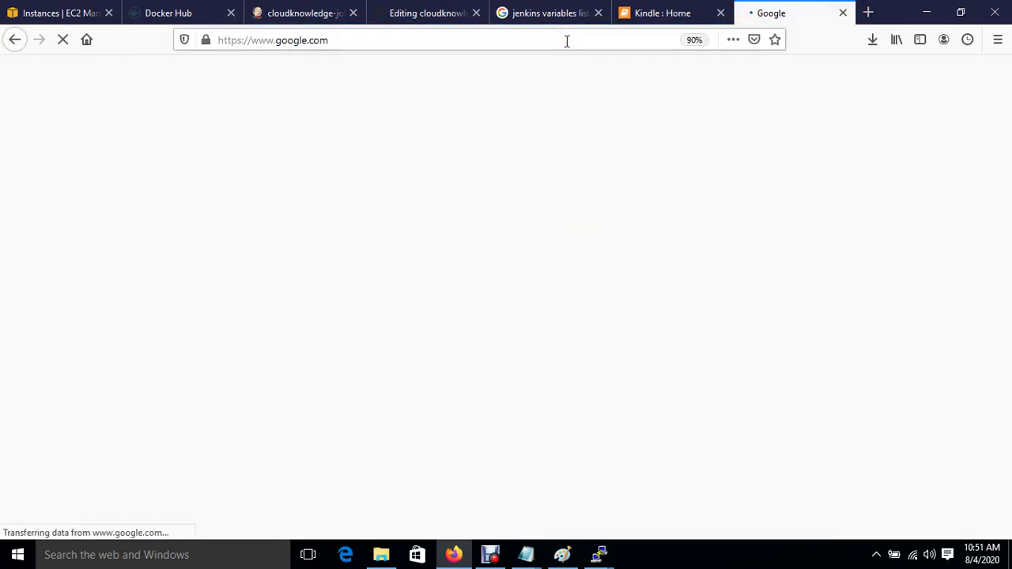
type("sample")
key("Down")
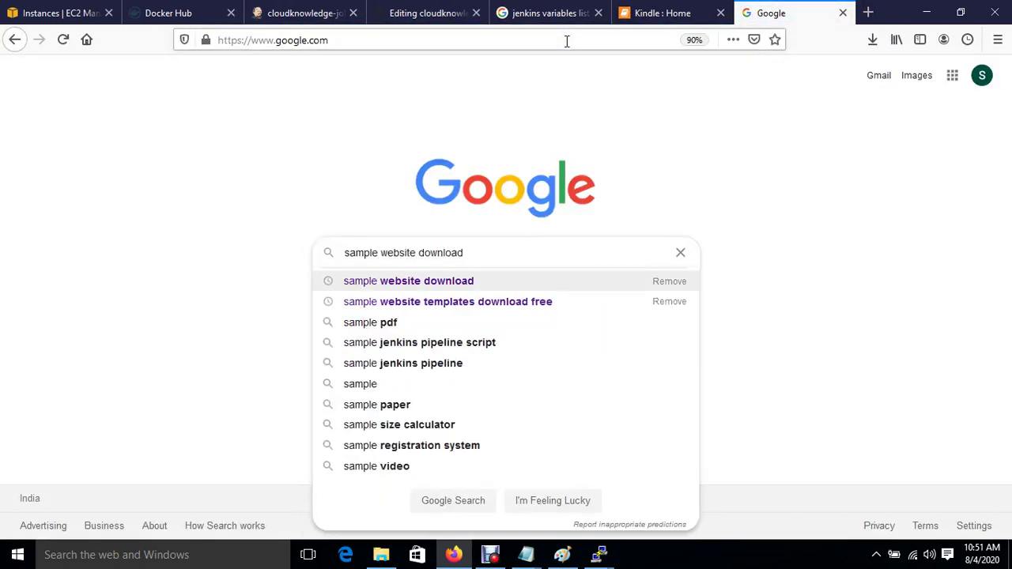
key("Down")
key("Return")
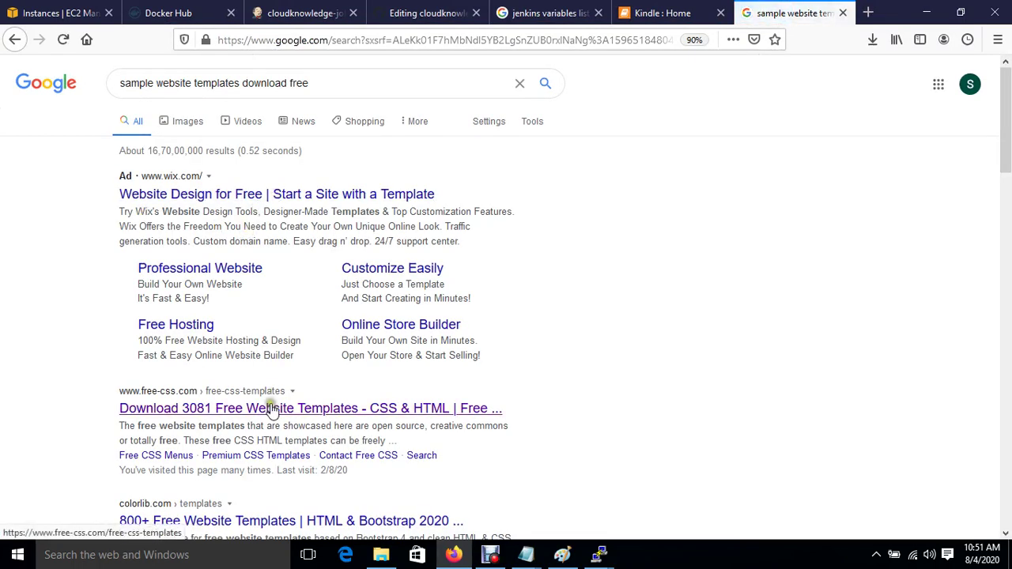
left_click(271, 411)
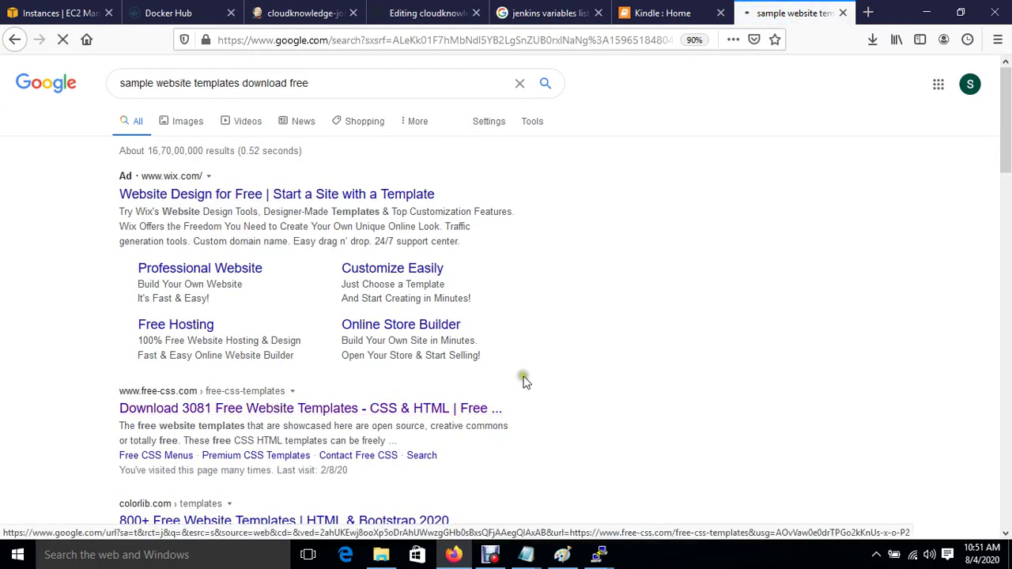
Step: Browse the free-css.com listing through pages 2, 3 and 4 and open the Travel template
scroll(523, 383, "down", 5)
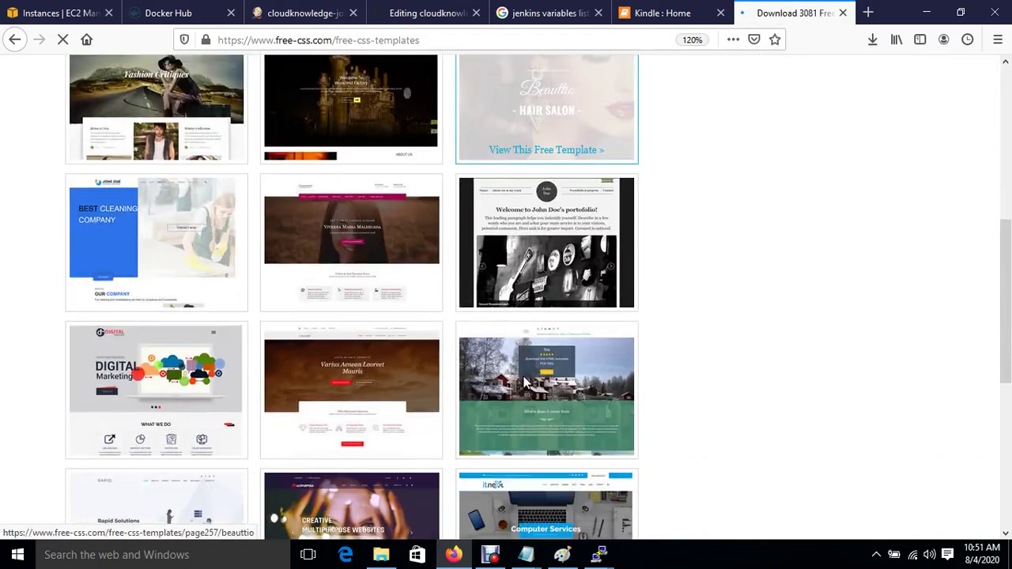
scroll(523, 382, "up", 2)
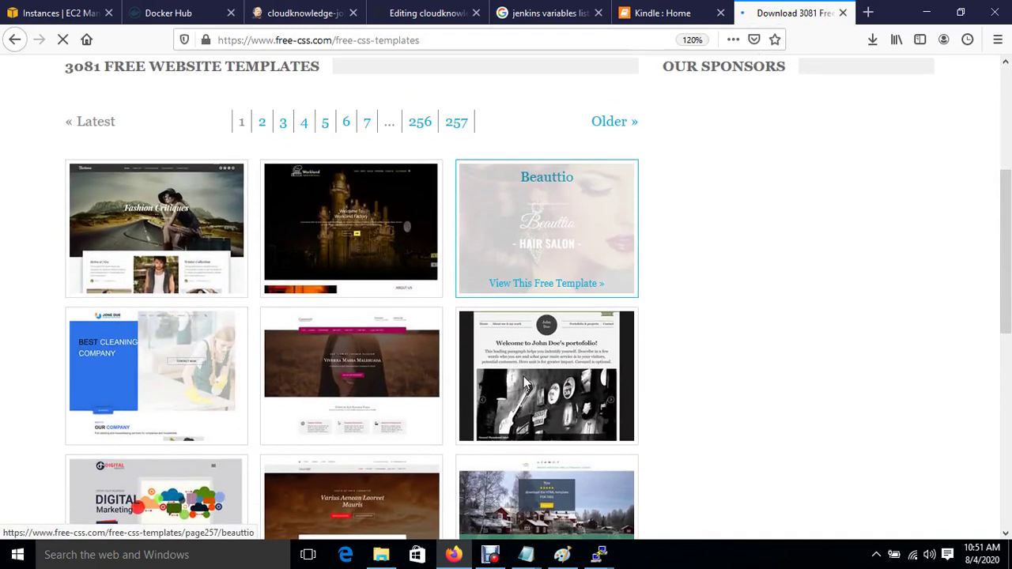
scroll(523, 376, "down", 2)
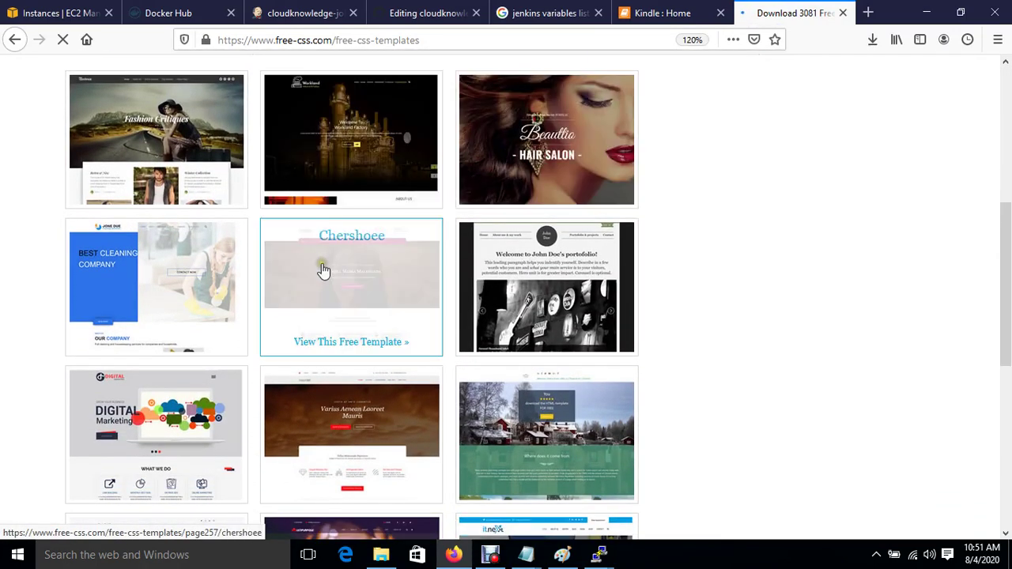
scroll(728, 425, "down", 5)
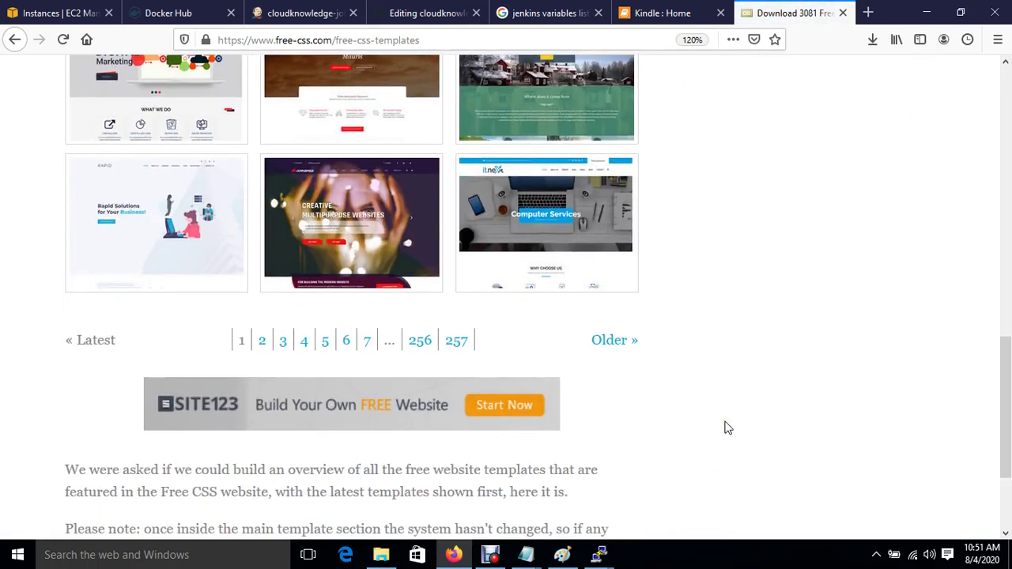
scroll(728, 427, "up", 10)
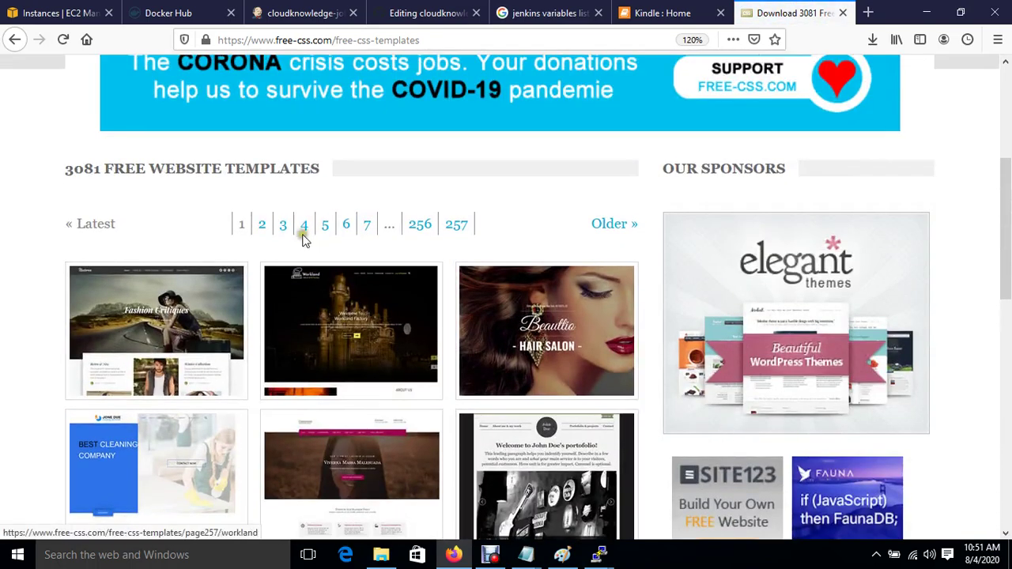
left_click(262, 227)
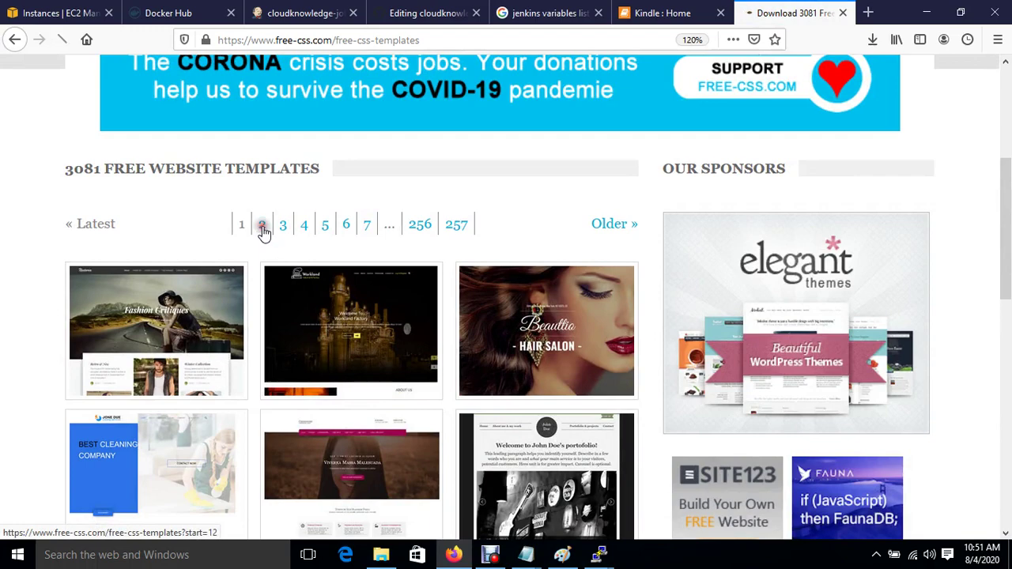
scroll(388, 418, "down", 5)
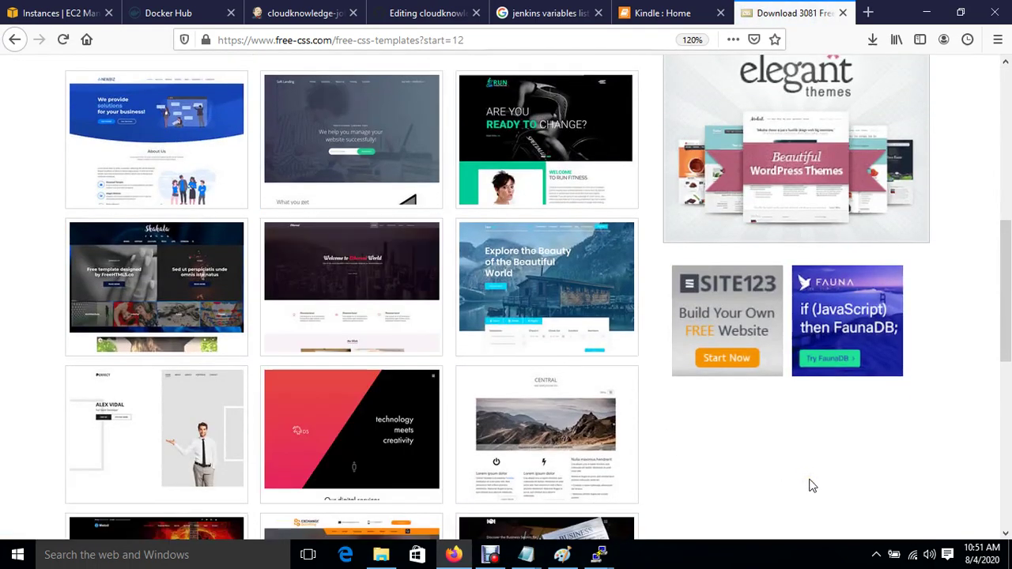
scroll(809, 484, "down", 3)
scroll(810, 484, "up", 5)
scroll(810, 484, "up", 1)
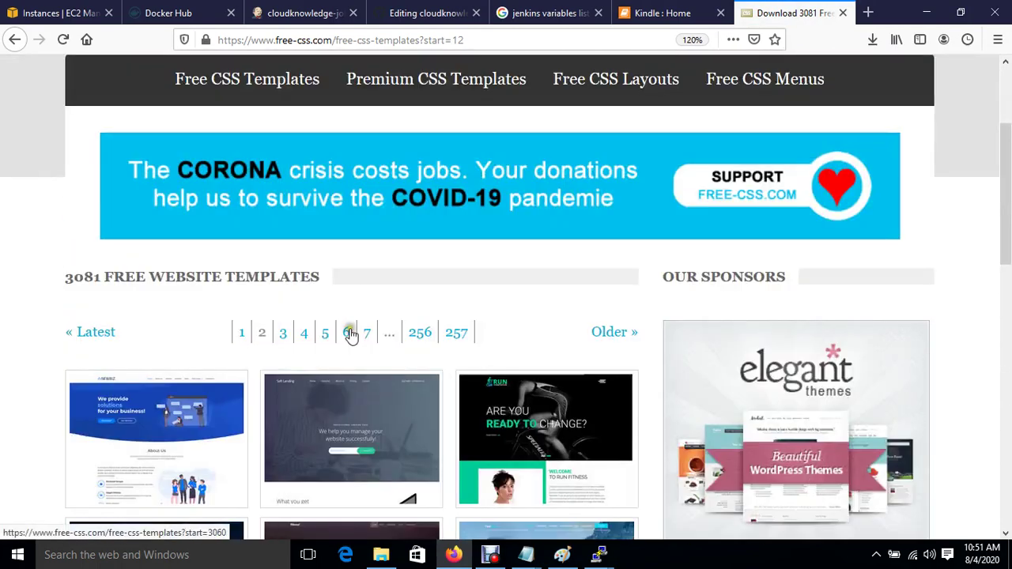
left_click(284, 333)
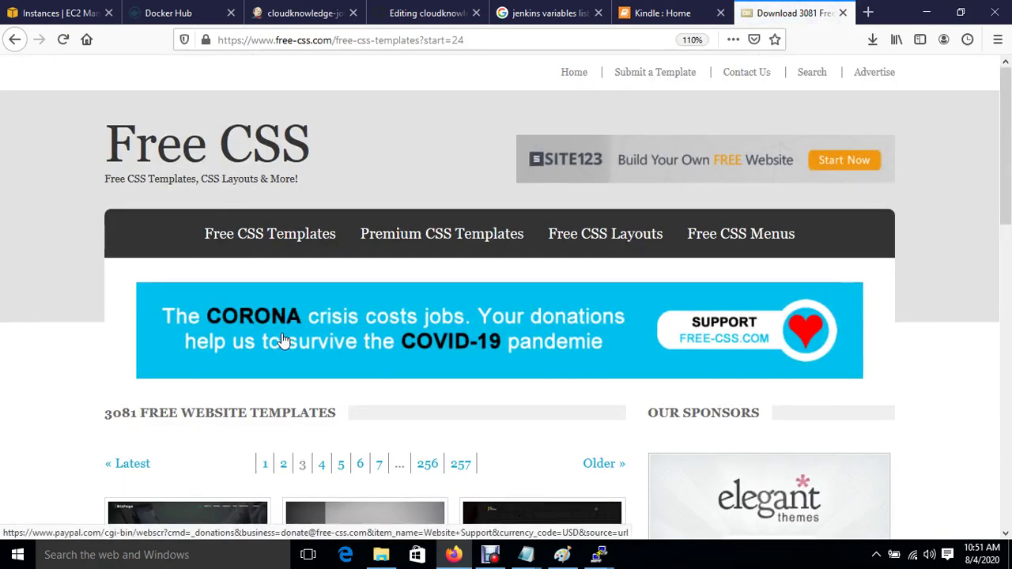
scroll(283, 340, "down", 5)
scroll(283, 340, "down", 1)
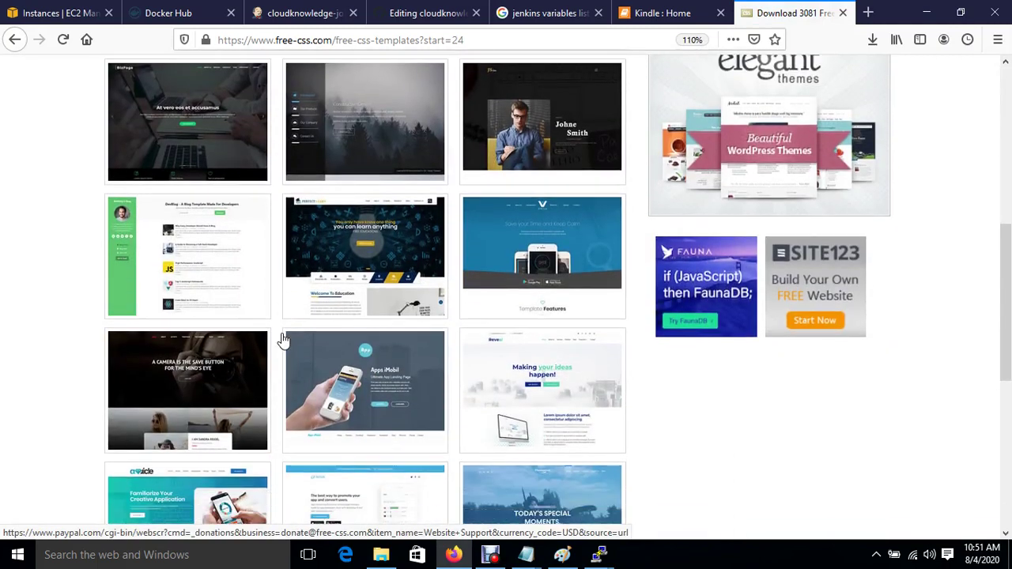
scroll(283, 340, "up", 3)
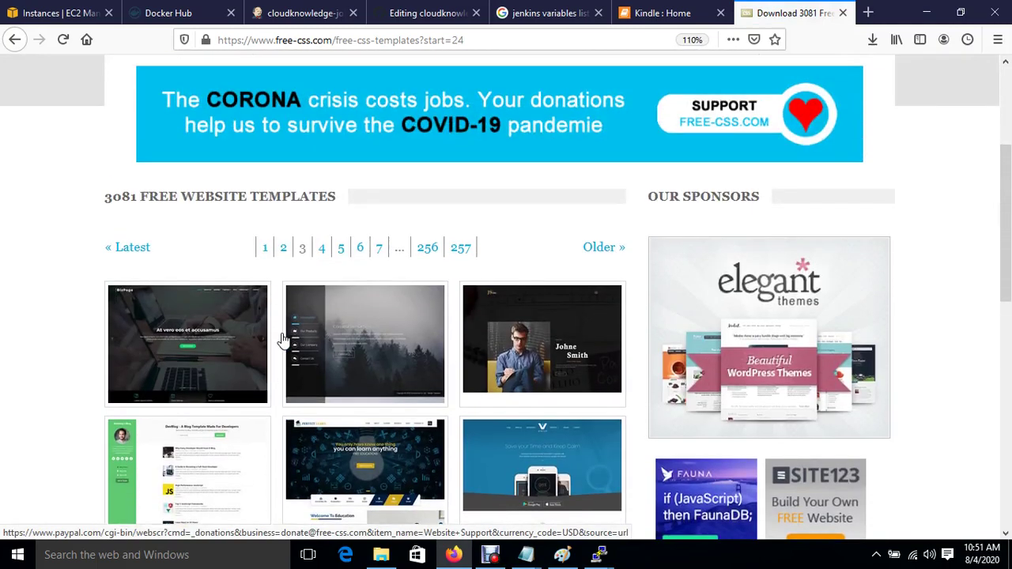
left_click(324, 249)
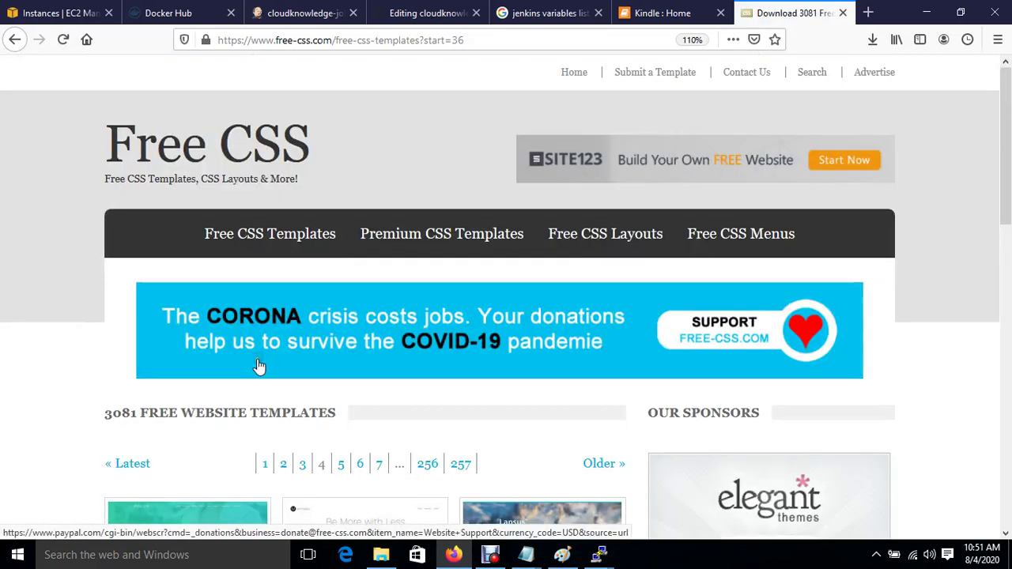
scroll(259, 365, "down", 6)
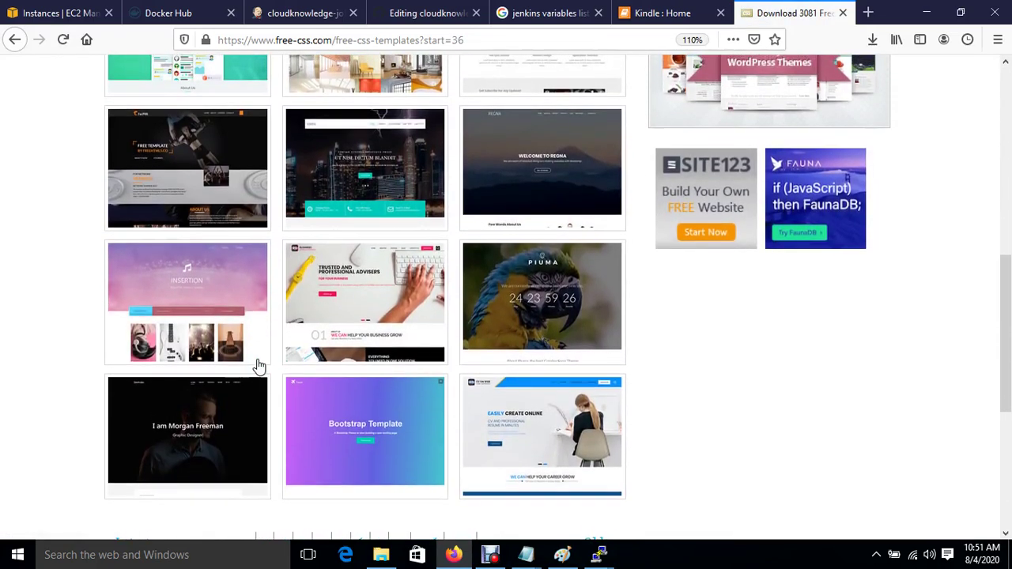
scroll(259, 365, "up", 2)
scroll(260, 365, "down", 3)
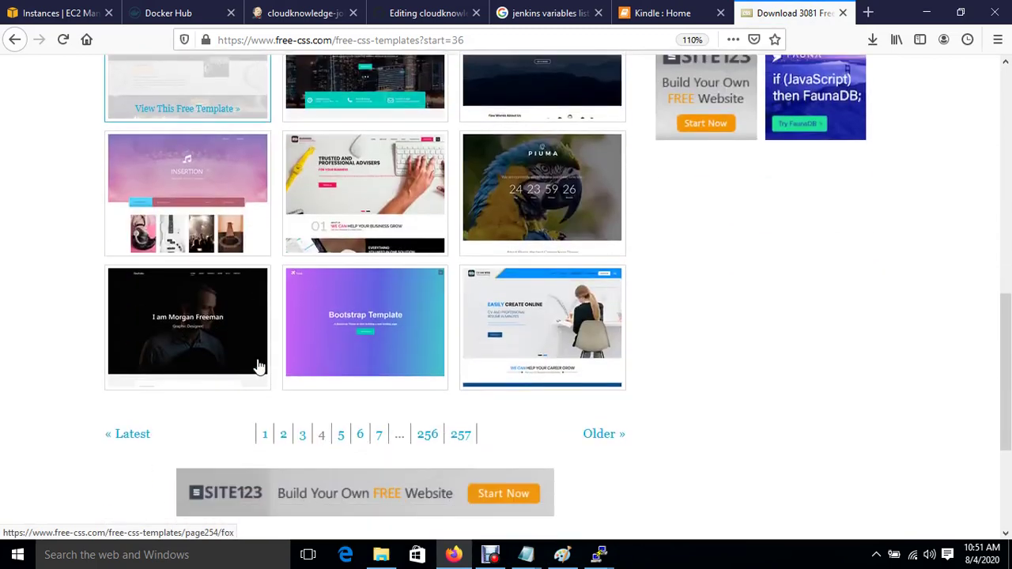
left_click(363, 325)
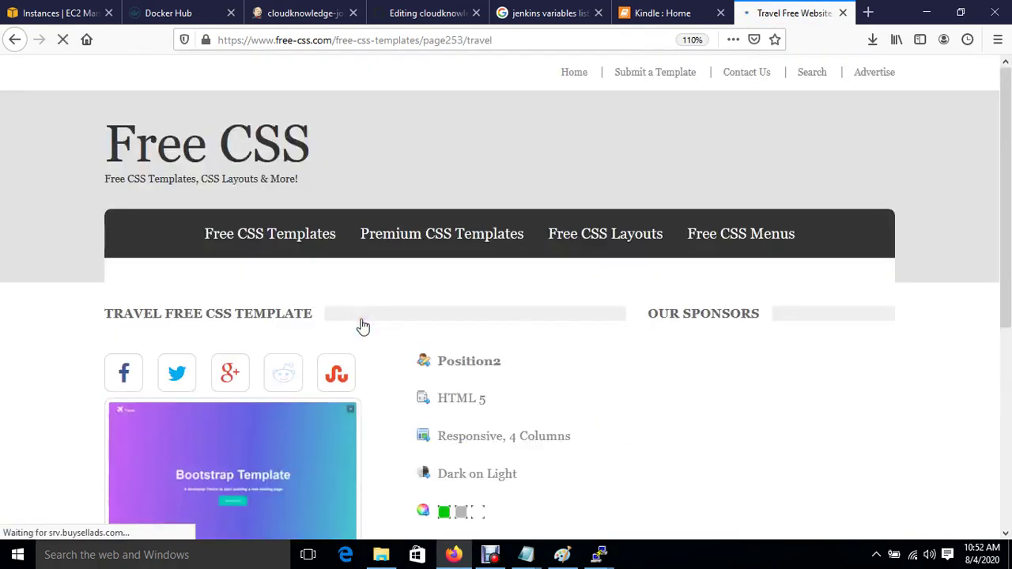
Step: Copy the link location of the Travel template's DOWNLOAD button
scroll(249, 421, "down", 3)
scroll(250, 422, "down", 2)
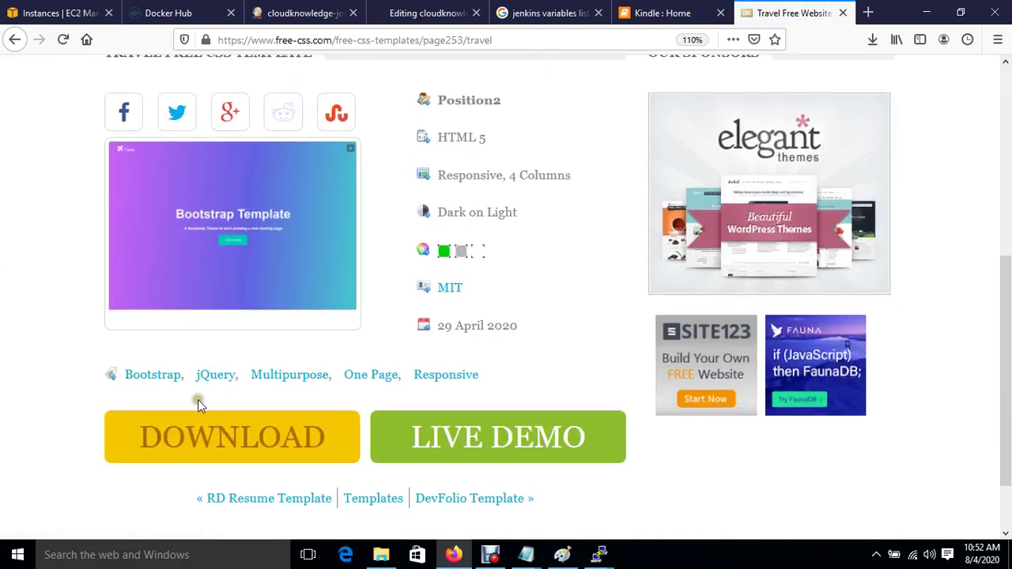
right_click(205, 440)
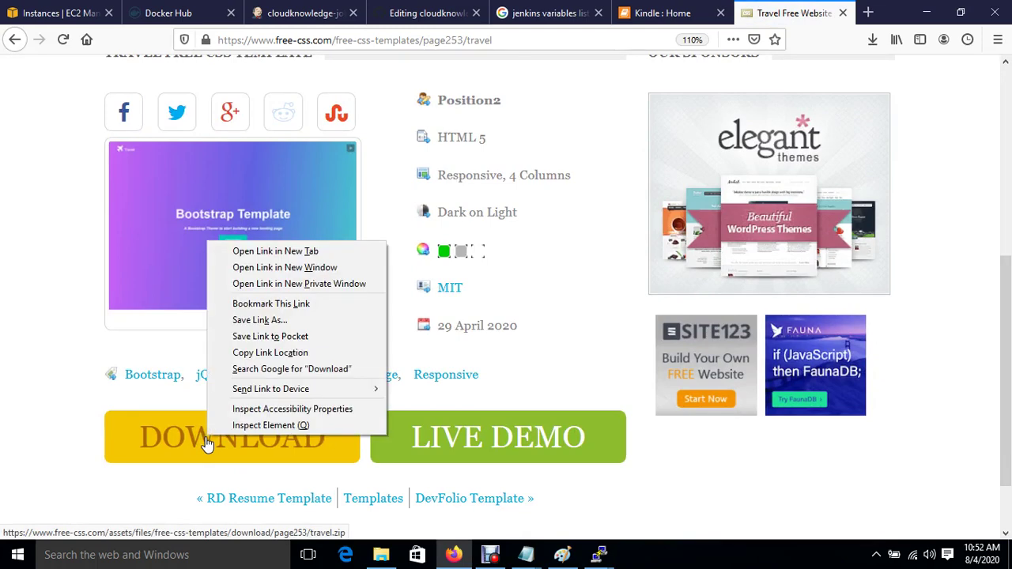
left_click(293, 356)
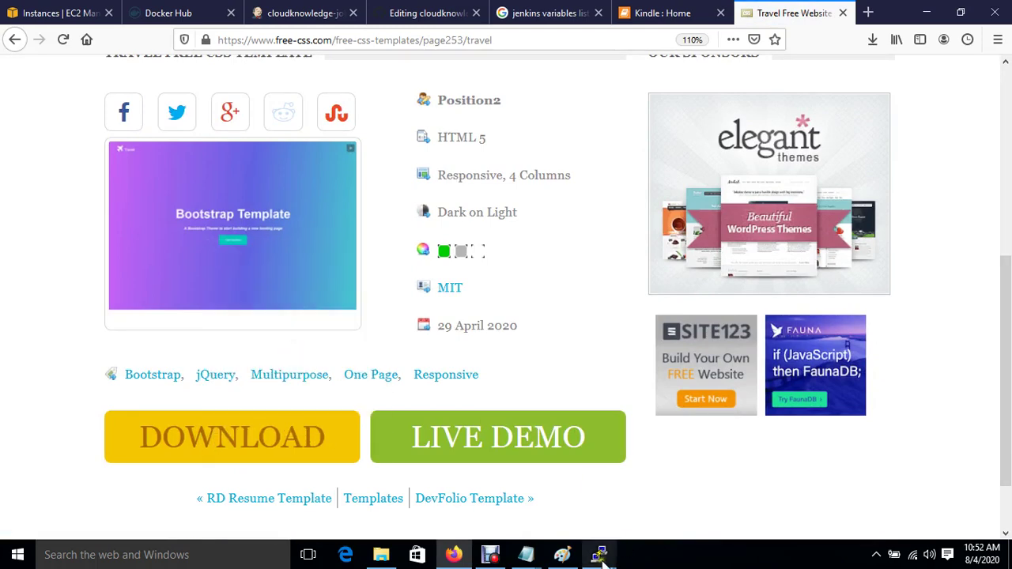
Step: In the PuTTY terminal, change into /tmp, clear the screen and list its contents
mouse_move(599, 554)
left_click(439, 486)
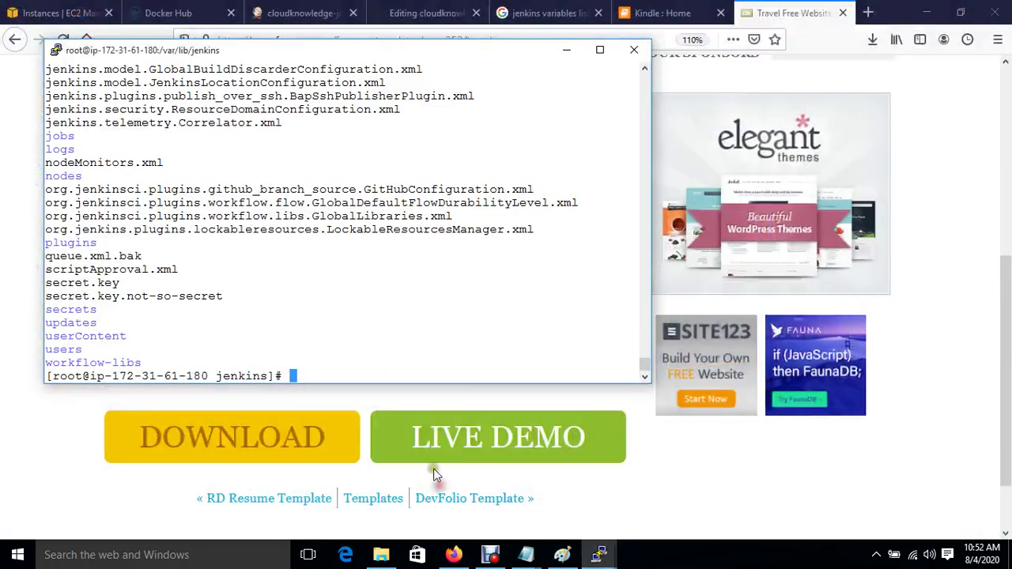
mouse_move(603, 558)
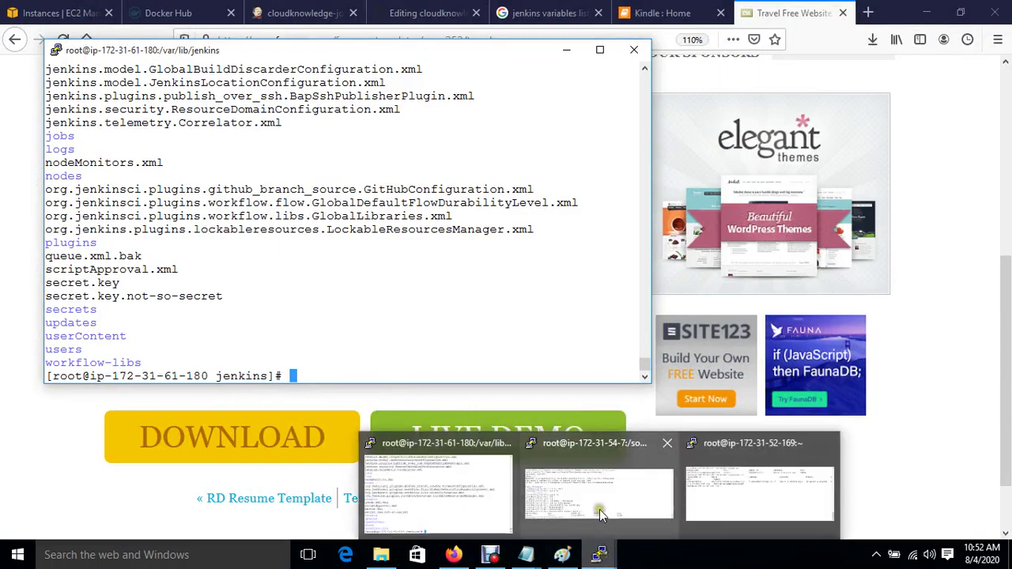
left_click(599, 506)
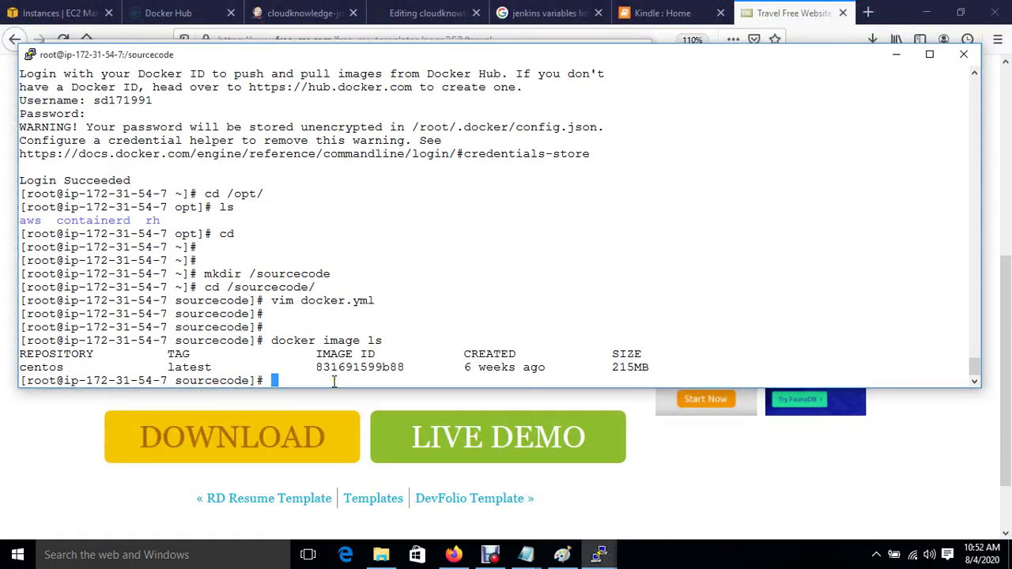
type("cd /tmp/")
key("Return")
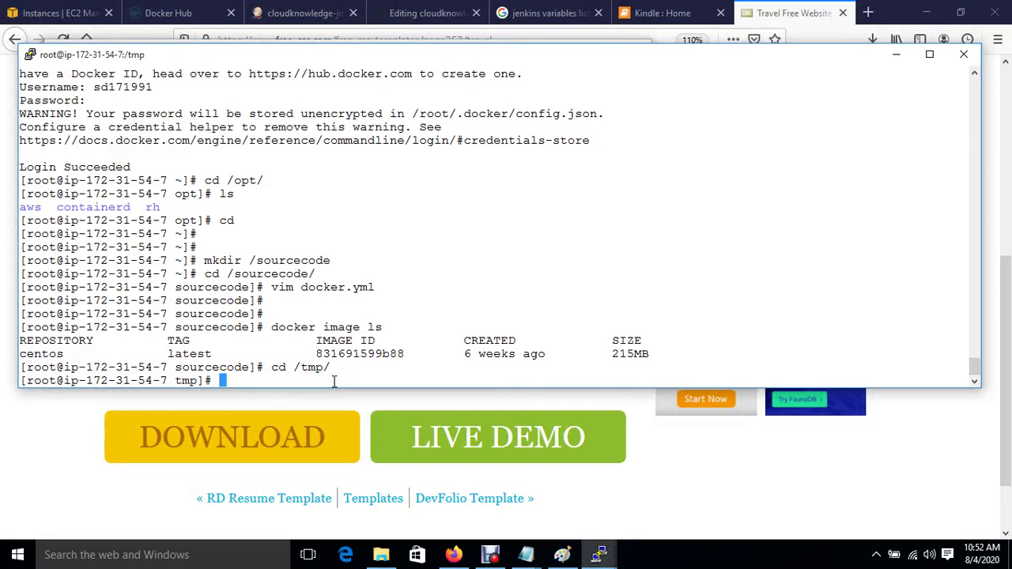
key("ctrl+l")
key("Return")
key("Return")
key("Return")
type("ls")
Step: Download travel.zip into /tmp with wget using the copied link and confirm with ls
key("Return")
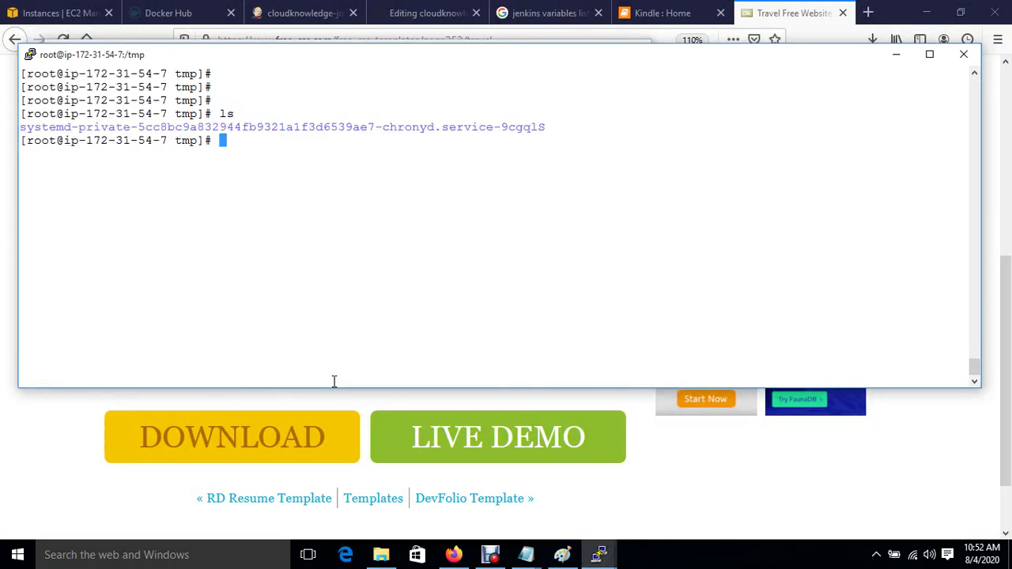
type("wget")
right_click(334, 382)
key("Return")
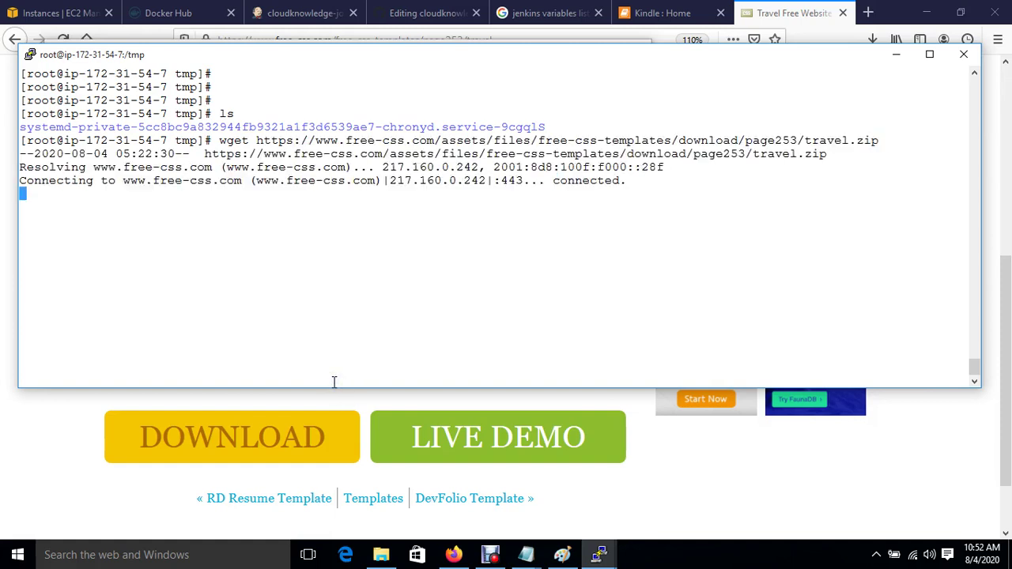
type("ls")
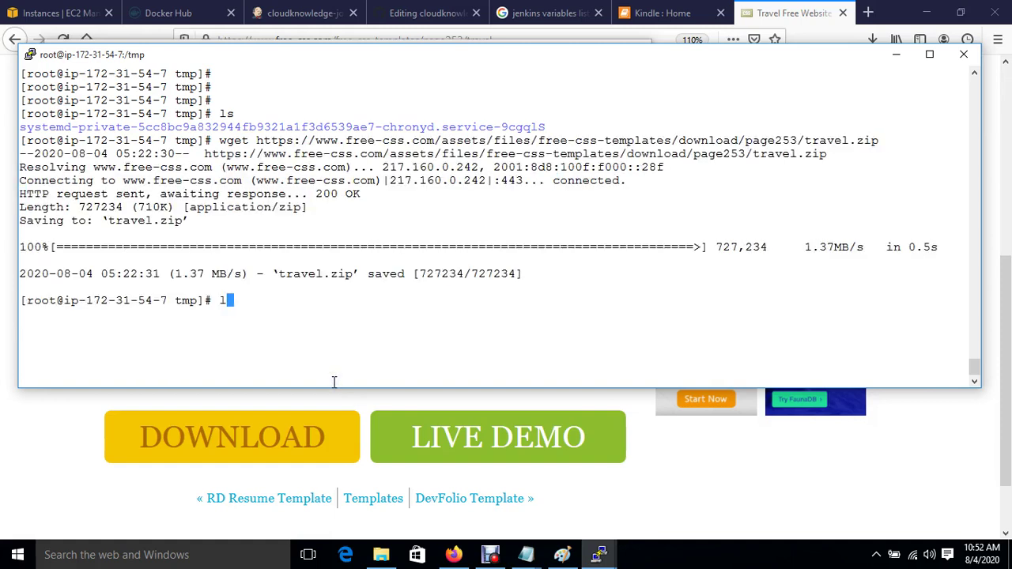
key("Return")
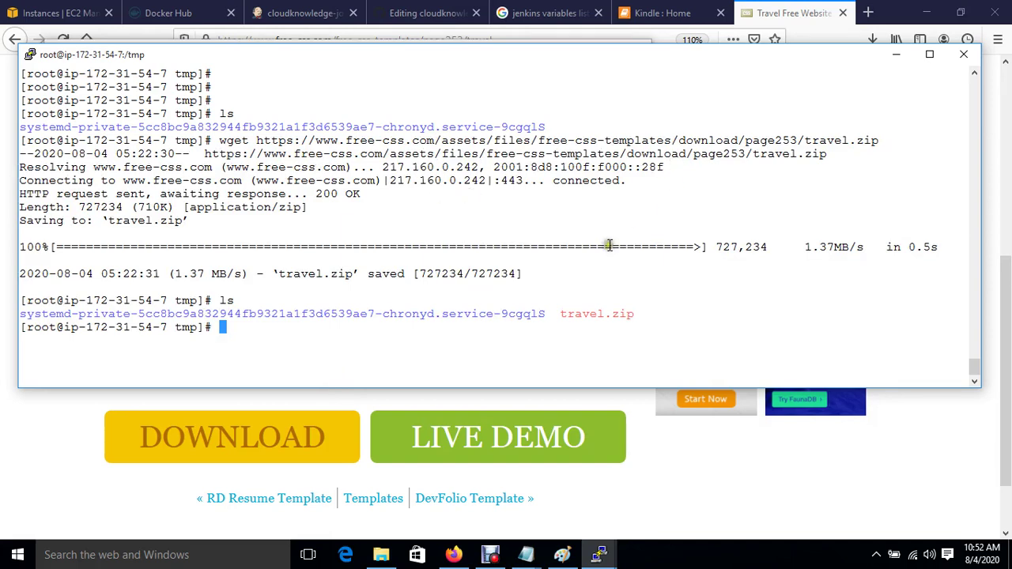
Step: Unzip travel.zip and list /tmp to see the free-bootstrap-theme-t-master folder
type("unzip t")
key("Tab")
key("Return")
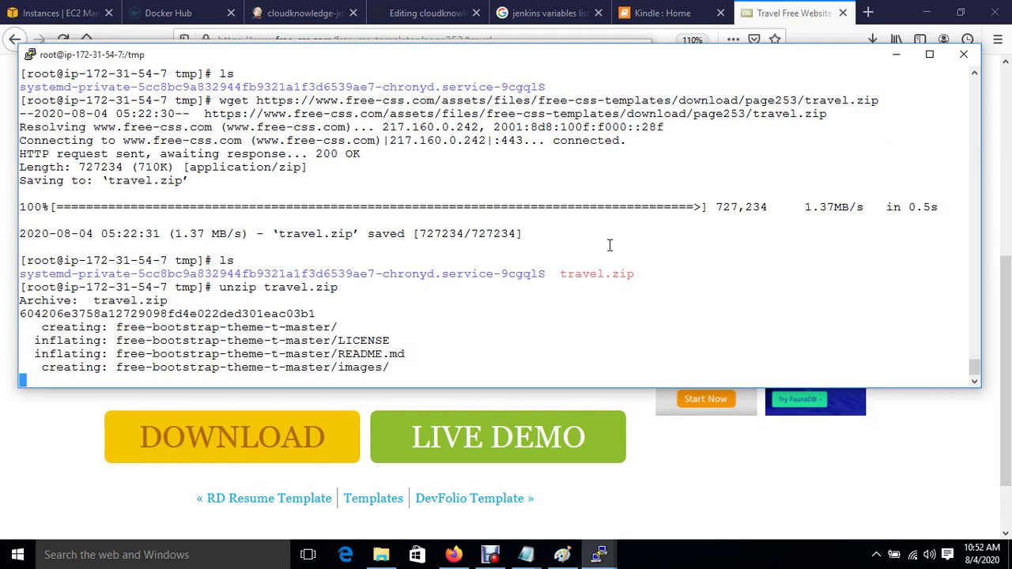
type("l")
key("Return")
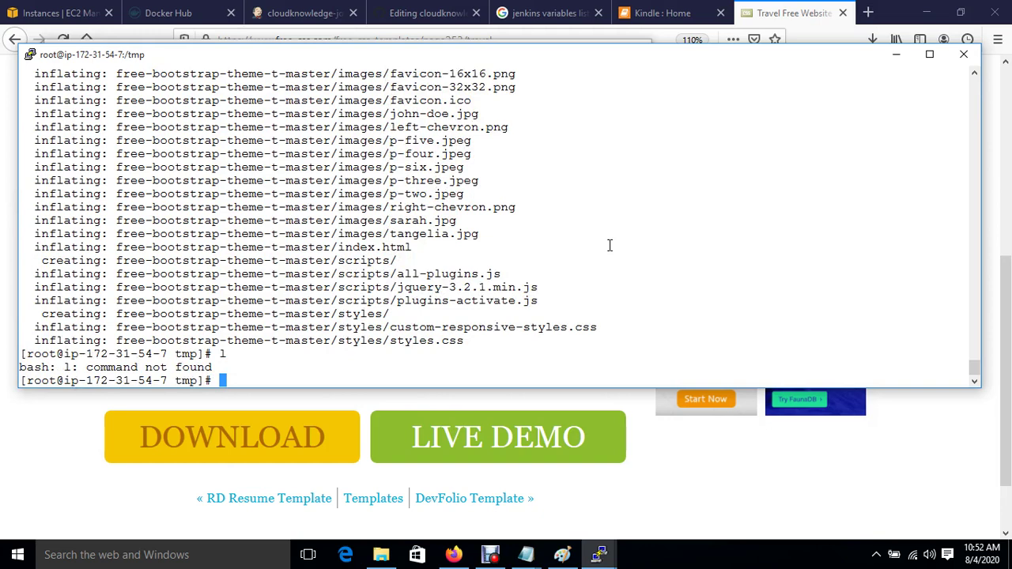
type("ls")
key("Return")
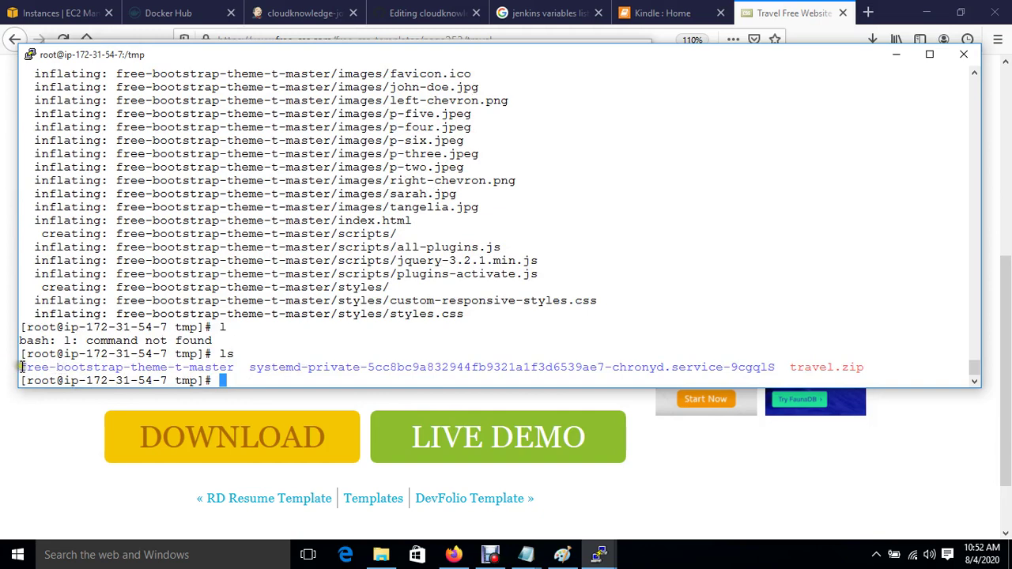
Step: Return to the Free CSS template listing and open the Photogenic template page
left_click_drag(17, 367, 22, 381)
left_click_drag(177, 381, 229, 367)
left_click(89, 430)
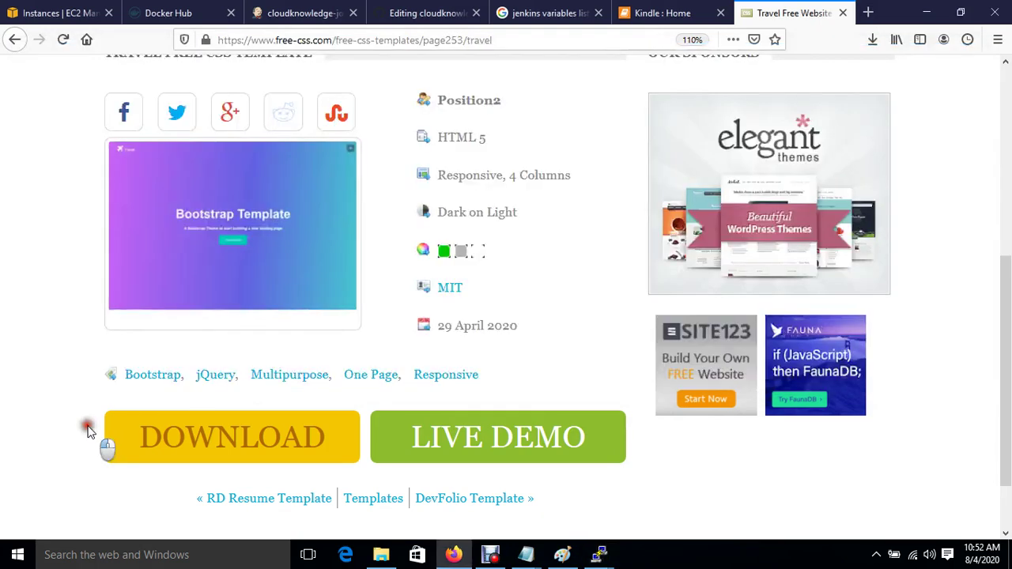
left_click(11, 42)
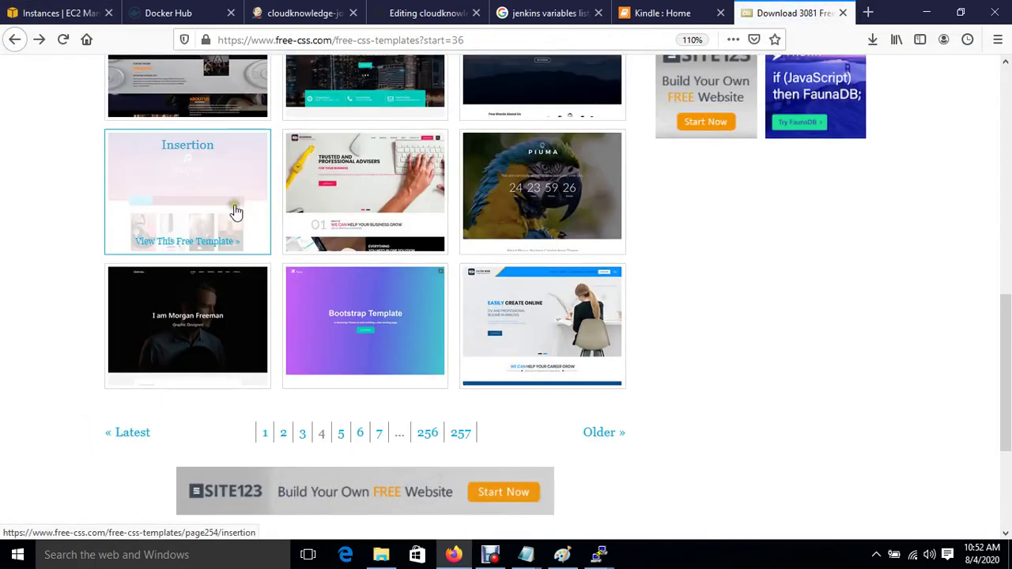
scroll(230, 208, "up", 15)
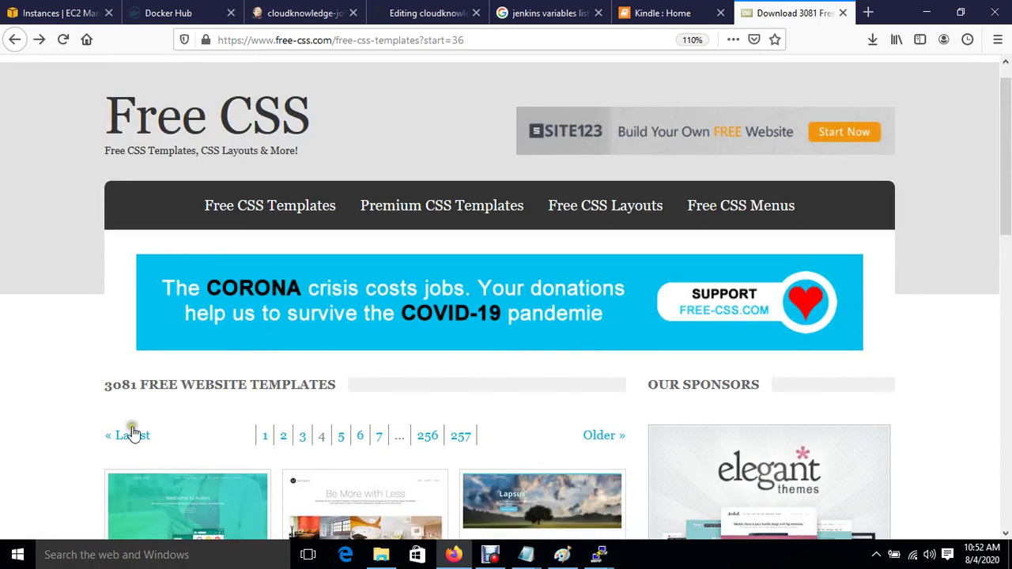
left_click(133, 436)
scroll(324, 401, "down", 3)
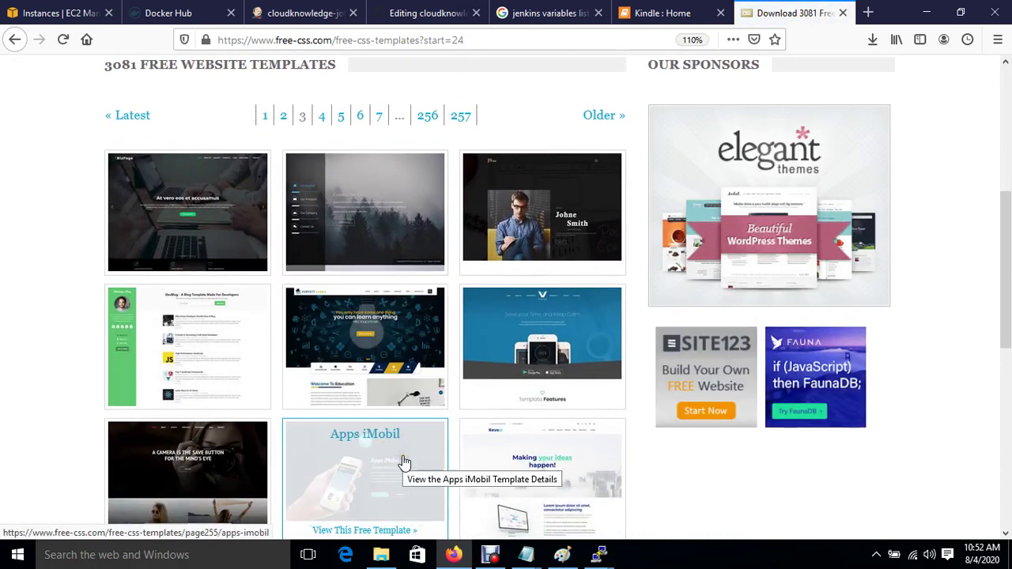
scroll(404, 458, "down", 3)
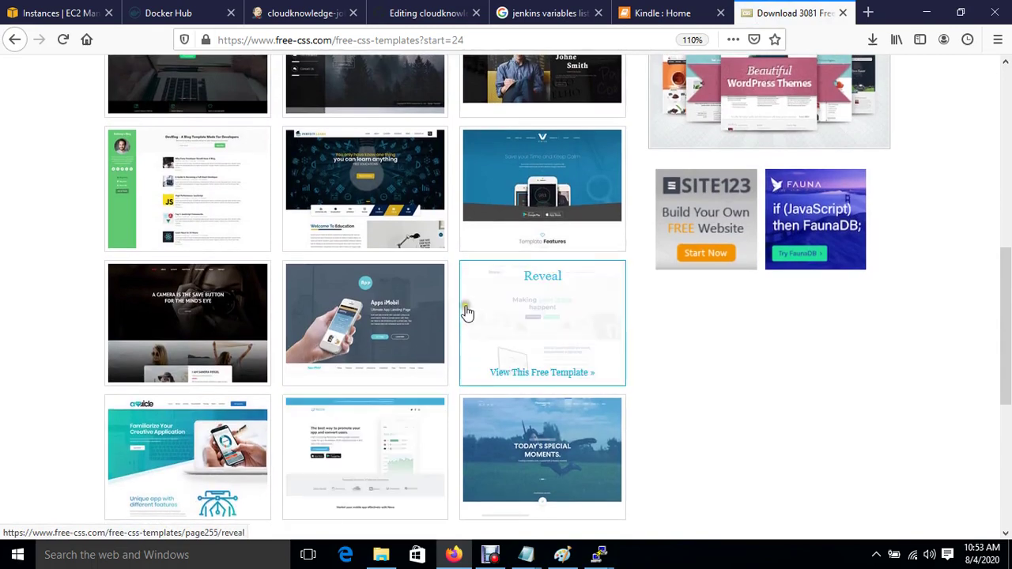
scroll(463, 310, "up", 3)
scroll(465, 311, "down", 5)
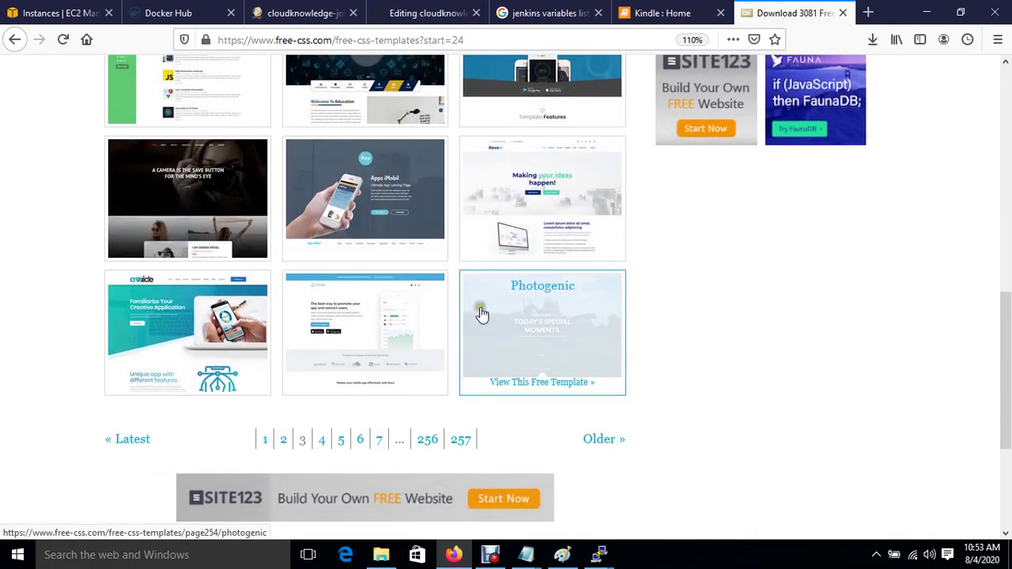
left_click(549, 314)
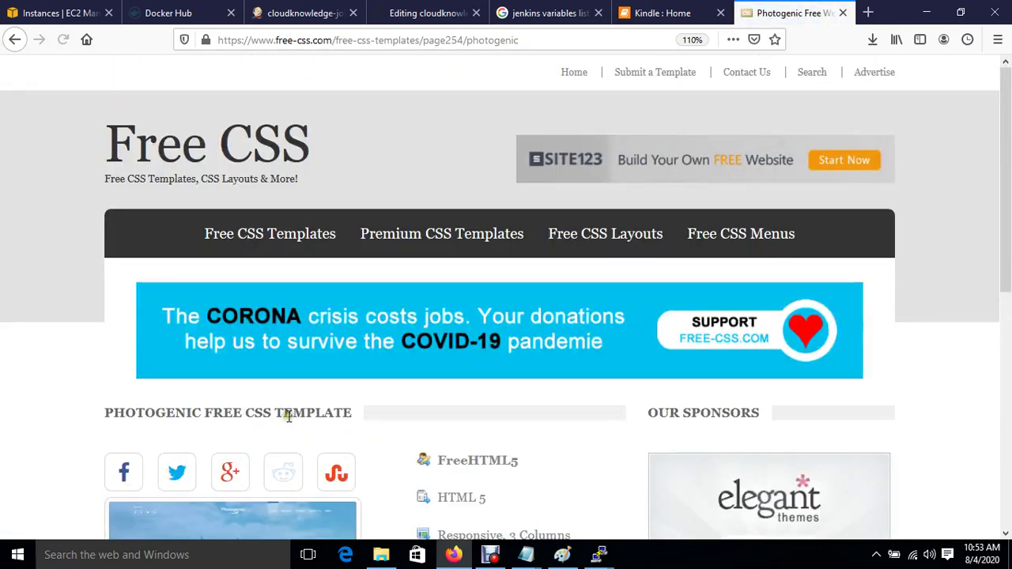
Step: Copy the link location of the Photogenic template's DOWNLOAD button
scroll(287, 416, "down", 5)
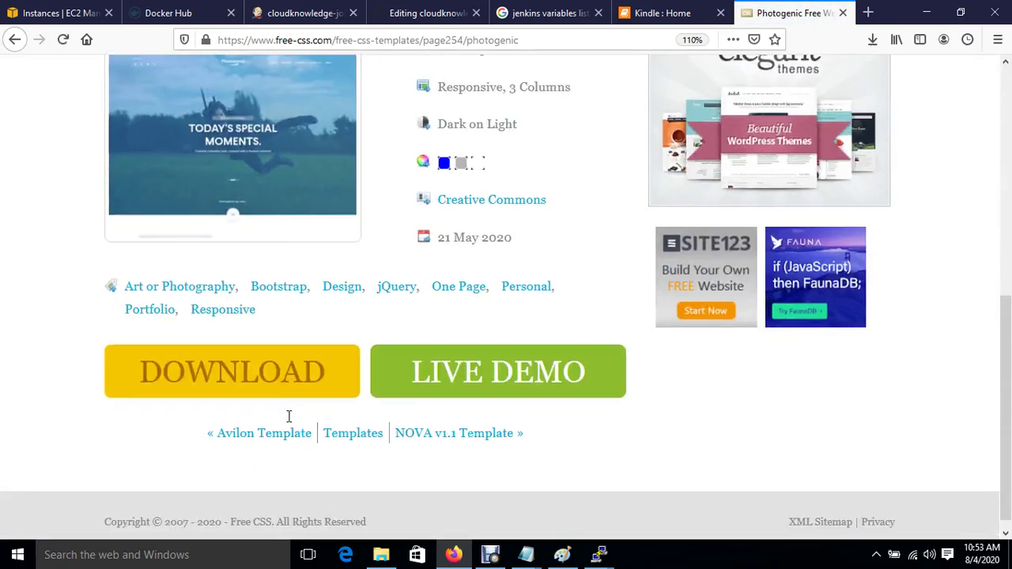
right_click(191, 379)
left_click(287, 483)
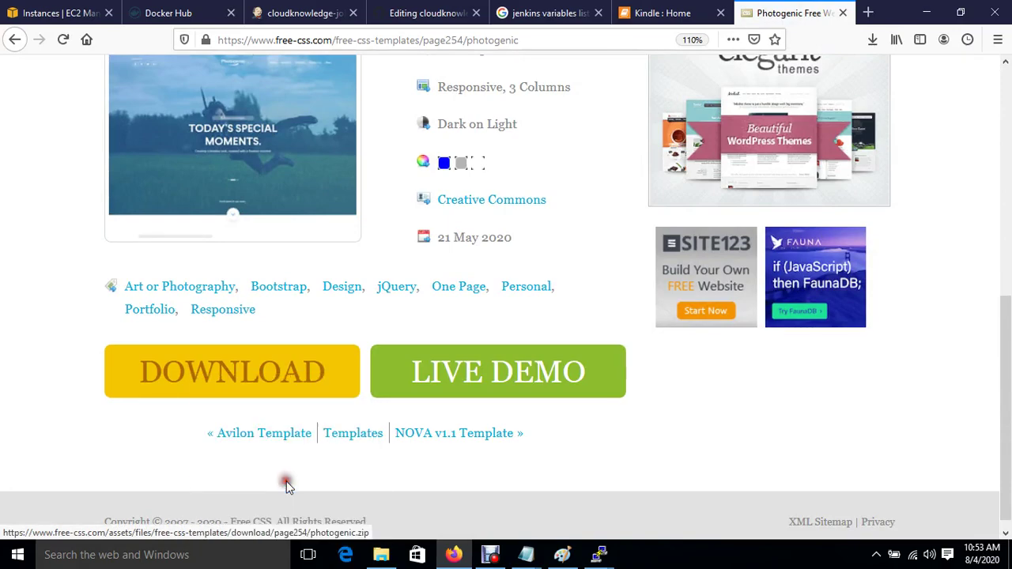
mouse_move(598, 555)
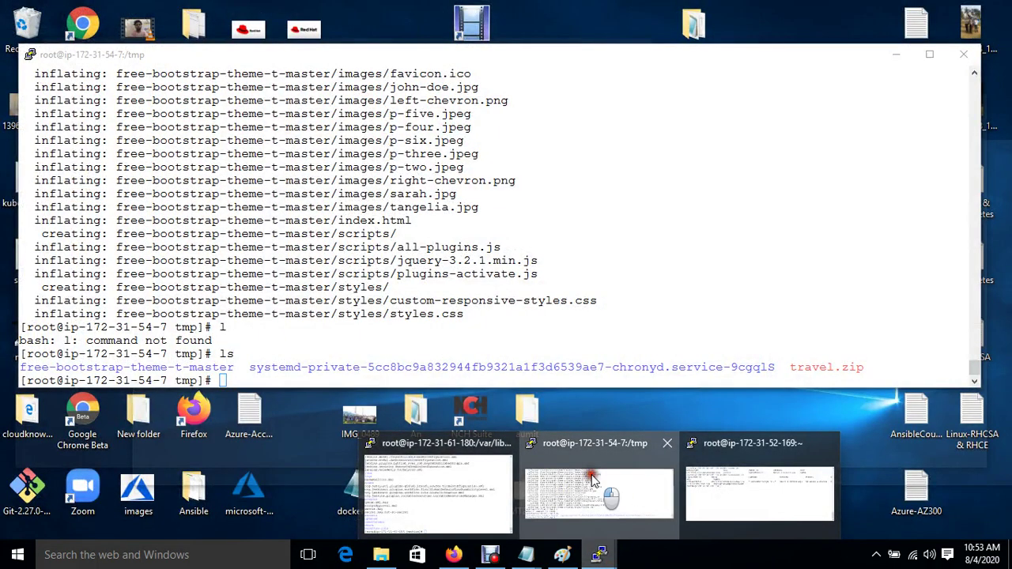
Step: Download photogenic.zip into /tmp with wget using the copied link and confirm with ls
left_click(605, 491)
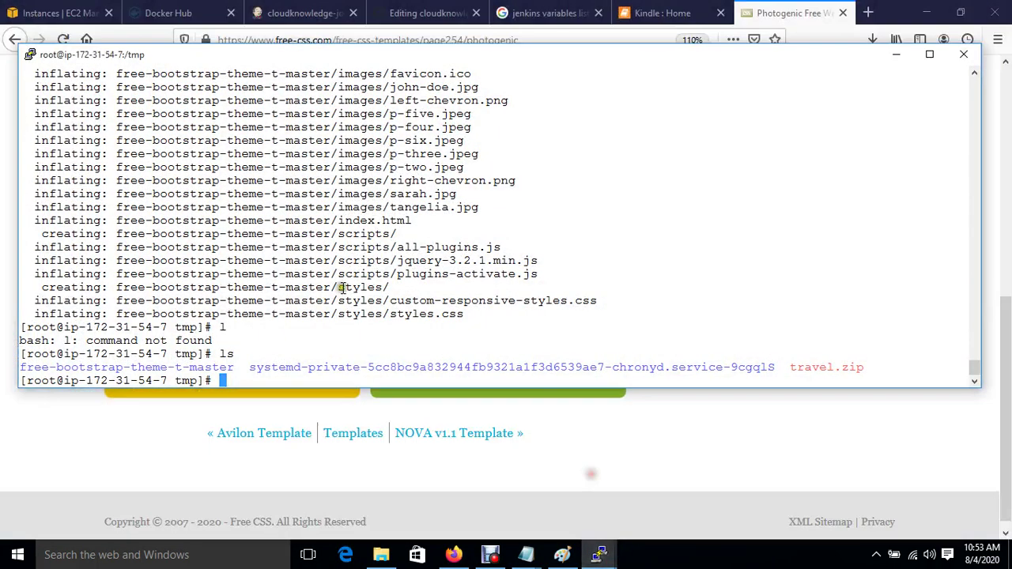
type("wget")
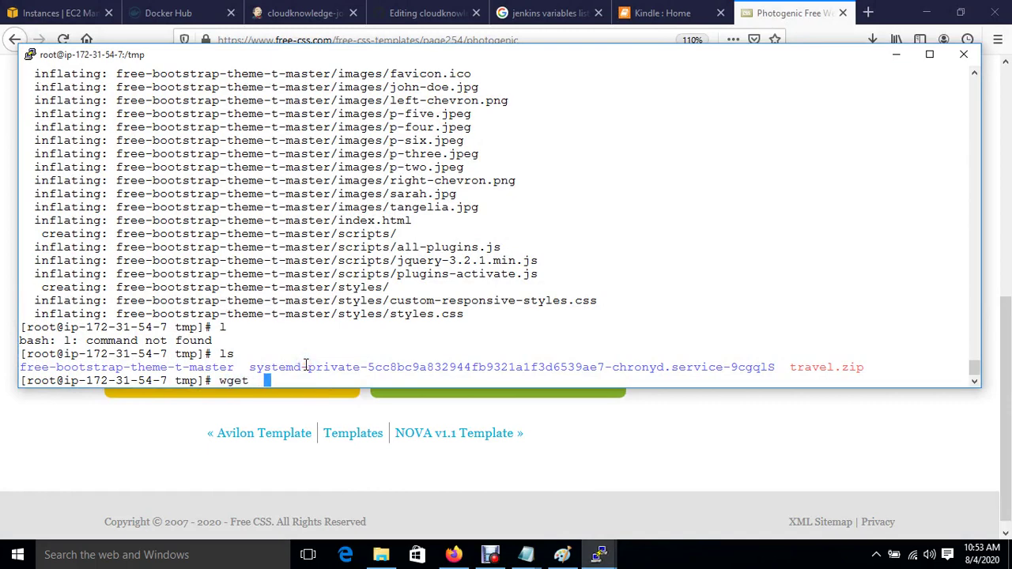
right_click(306, 365)
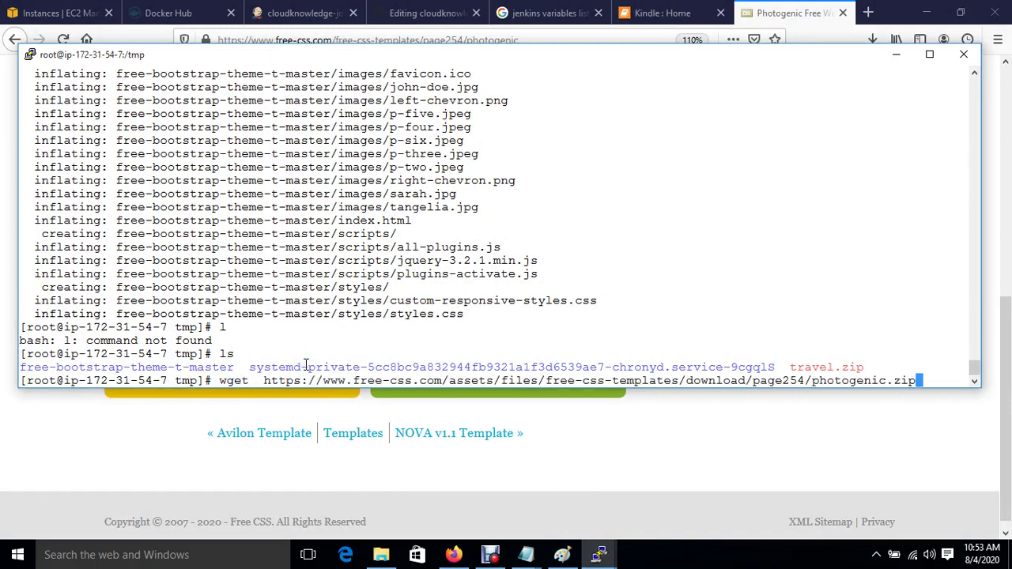
key("Return")
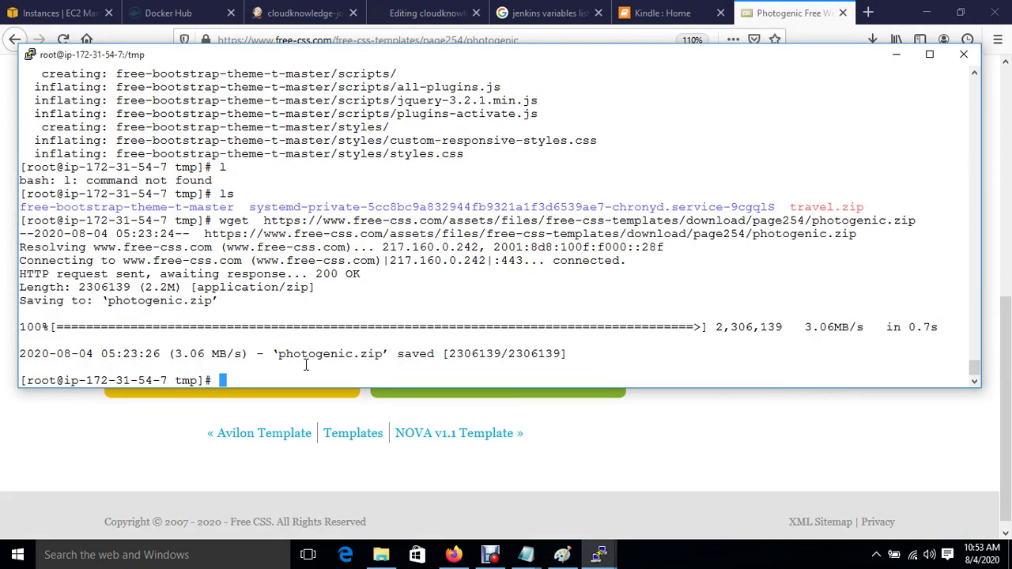
type("ls")
key("Return")
Step: Unzip photogenic.zip, list the new photogenic folder, and return to Docker Hub
type("unzip")
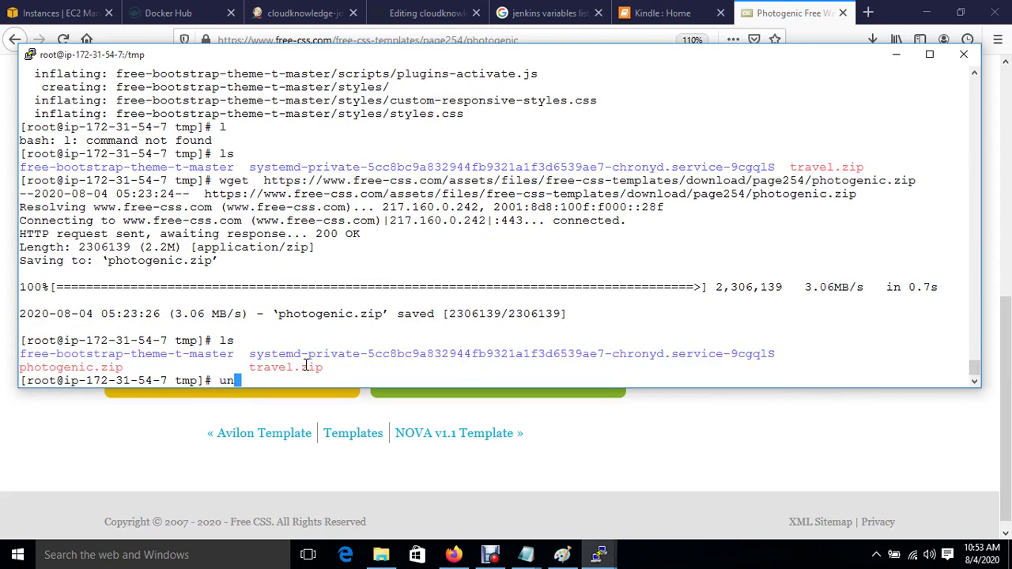
type(" p")
key("Tab")
key("Return")
type("ls")
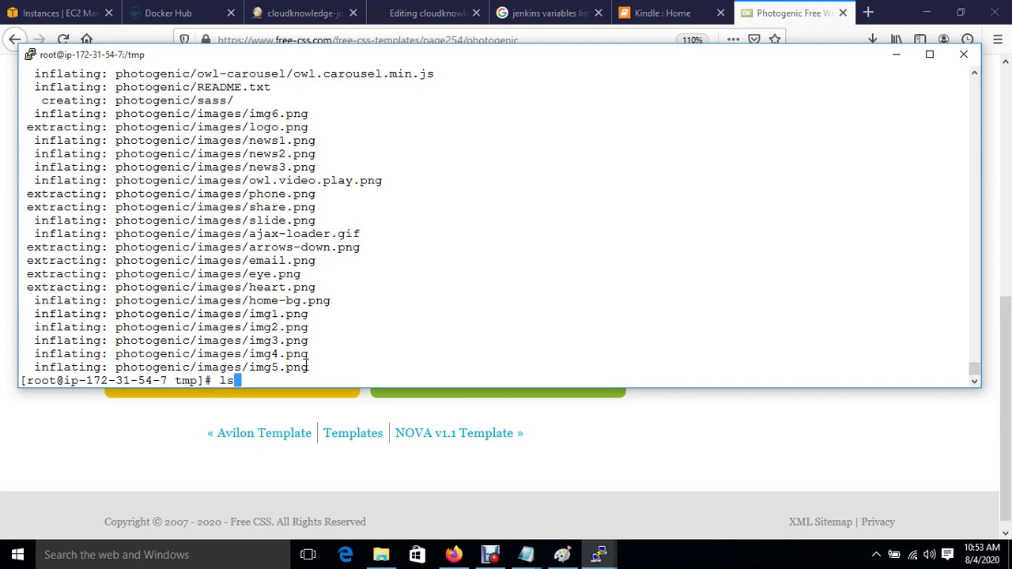
key("Return")
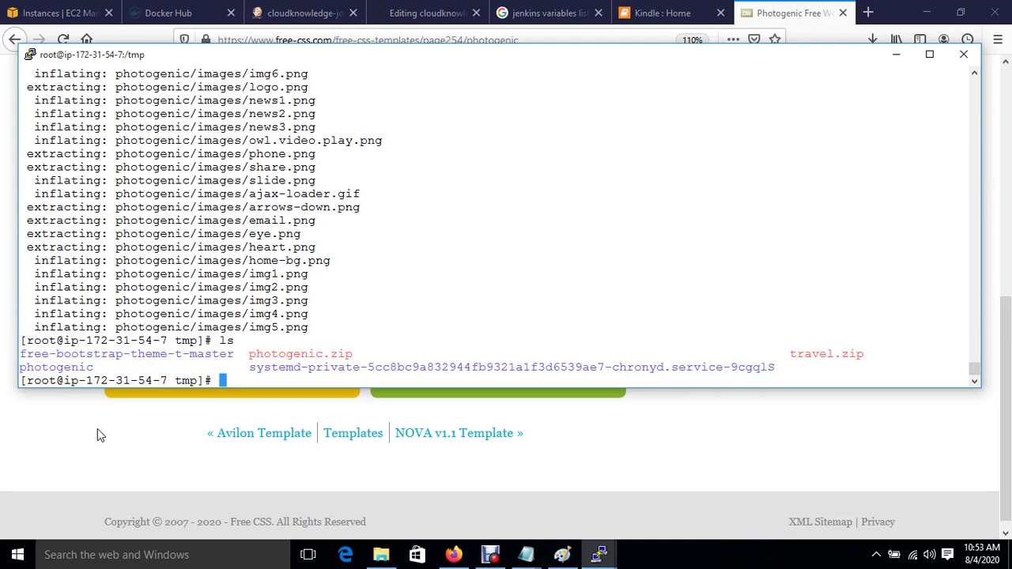
left_click(192, 14)
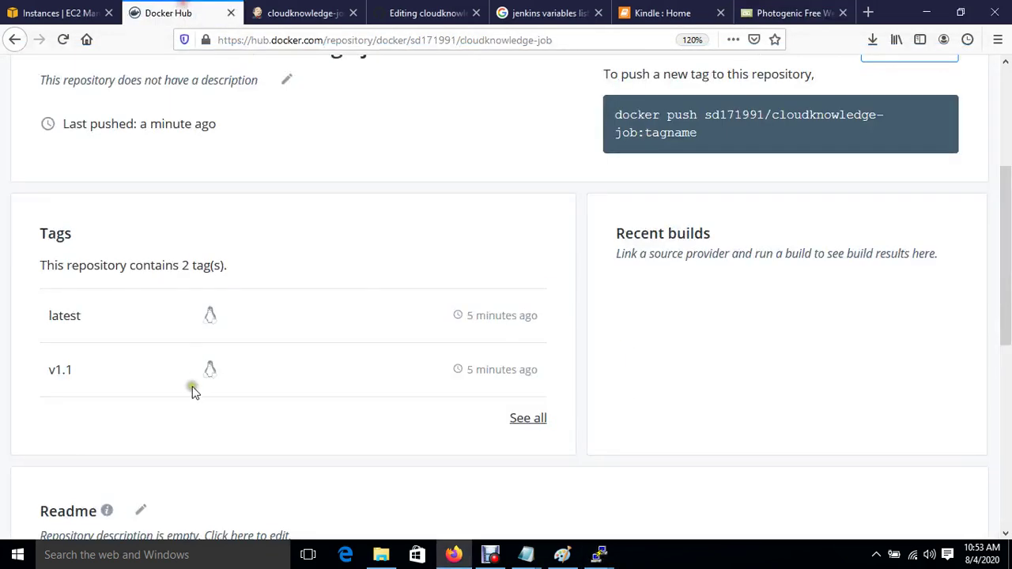
Step: Replace the kindle.zip download URL on line 6 with the photogenic.zip URL
left_click(419, 13)
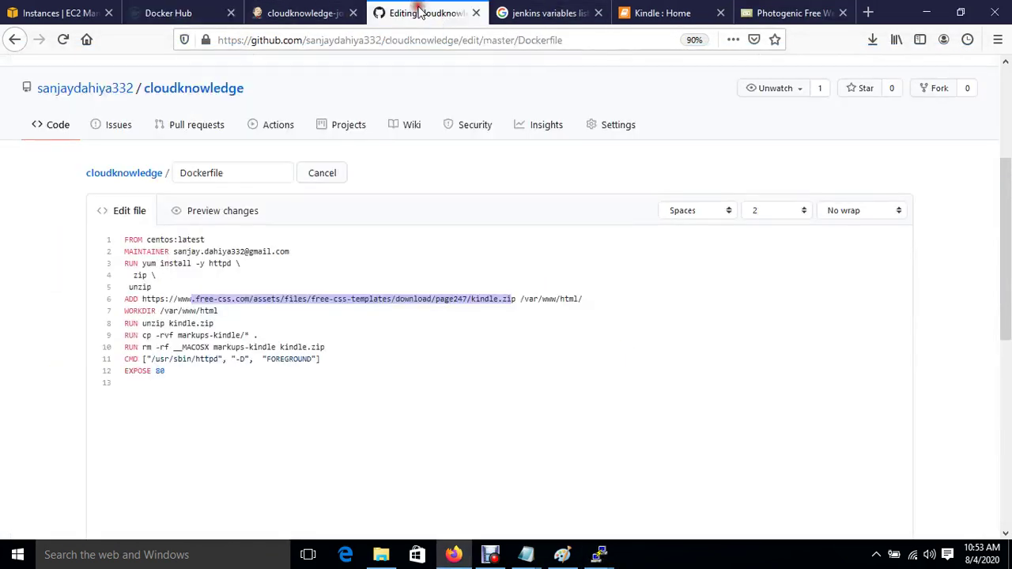
left_click(224, 305)
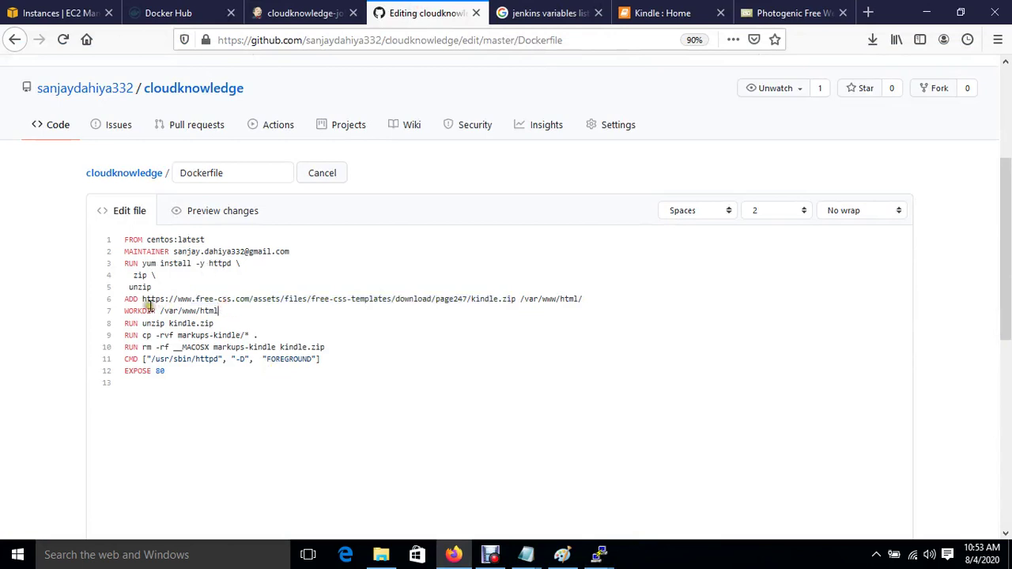
left_click_drag(143, 299, 516, 295)
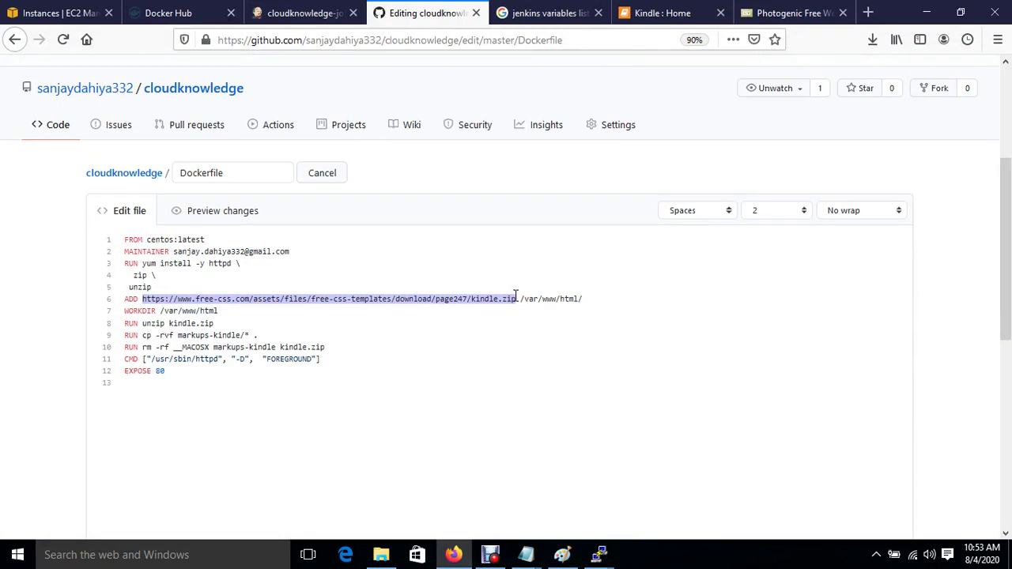
key("BackSpace")
key("ctrl+v")
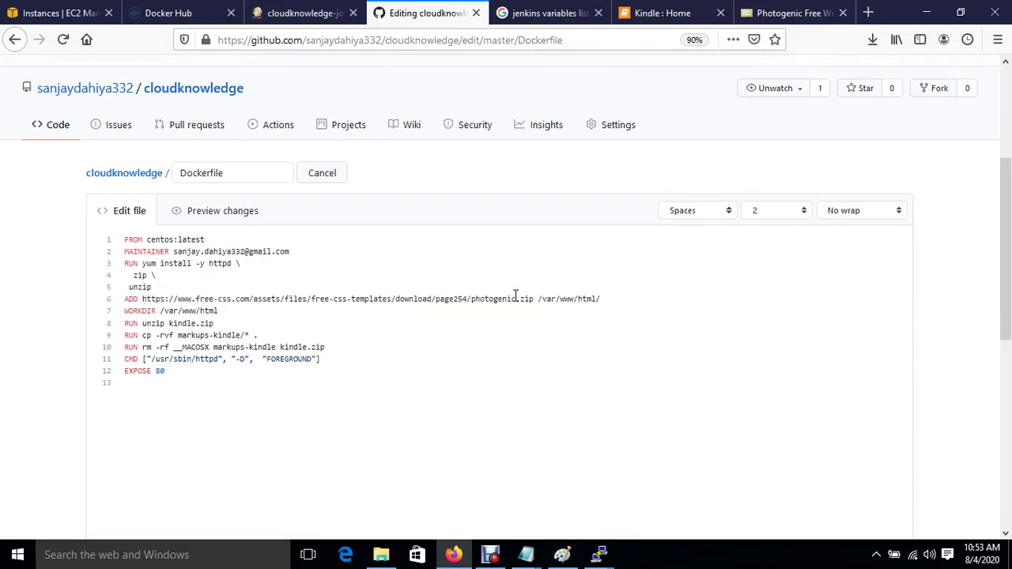
Step: Change the unzip, copy-folder and rm lines from kindle to photogenic
left_click_drag(170, 323, 217, 324)
type("photogenic")
left_click(232, 335)
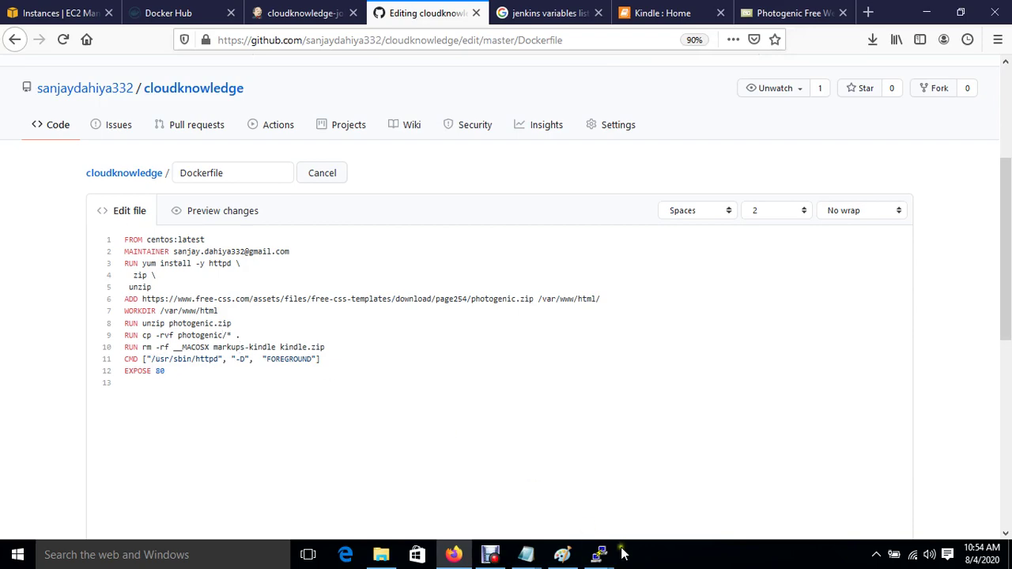
mouse_move(607, 549)
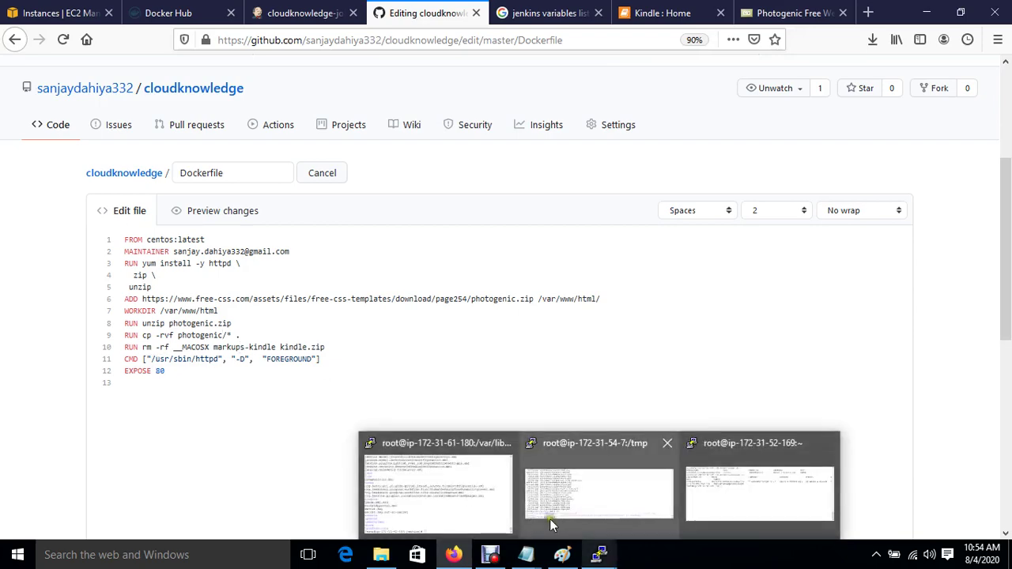
mouse_move(645, 502)
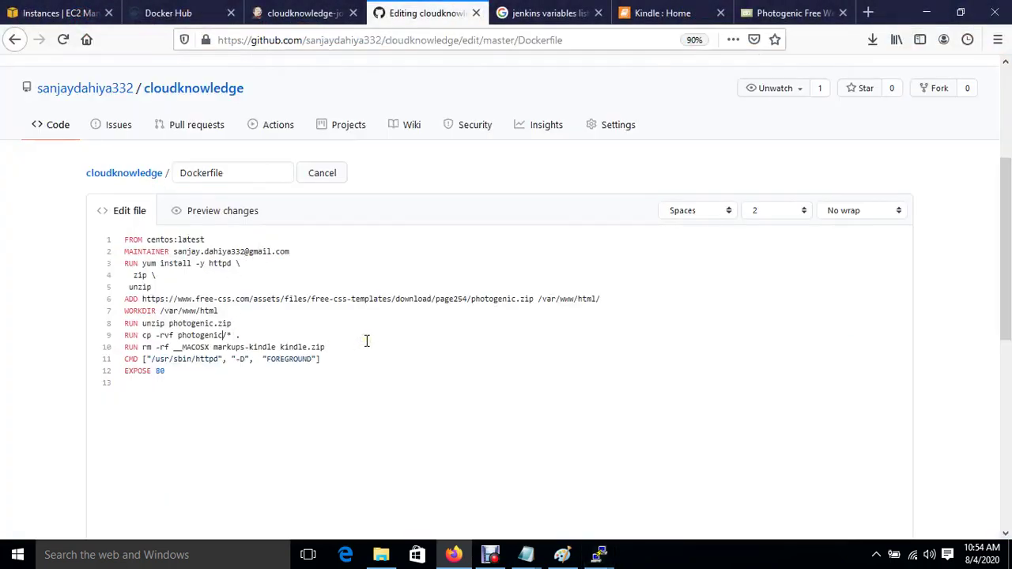
key("BackSpace")
key("BackSpace")
key("BackSpace")
key("BackSpace")
key("BackSpace")
key("BackSpace")
key("BackSpace")
key("BackSpace")
key("BackSpace")
key("BackSpace")
key("BackSpace")
key("BackSpace")
key("BackSpace")
key("BackSpace")
key("BackSpace")
key("BackSpace")
key("BackSpace")
key("BackSpace")
key("BackSpace")
key("BackSpace")
key("BackSpace")
key("BackSpace")
key("BackSpace")
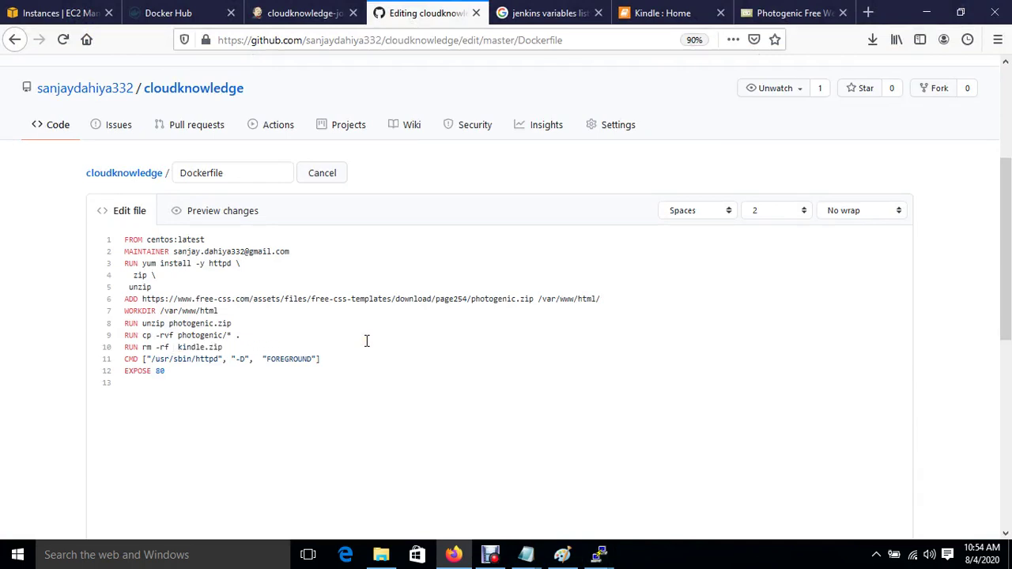
type("photogenic")
type("photogenic")
scroll(402, 400, "down", 5)
Step: Commit the Photogenic Dockerfile as 'Update Dockerfile', then go to Jenkins' cloudknowledge-job page
scroll(364, 473, "down", 2)
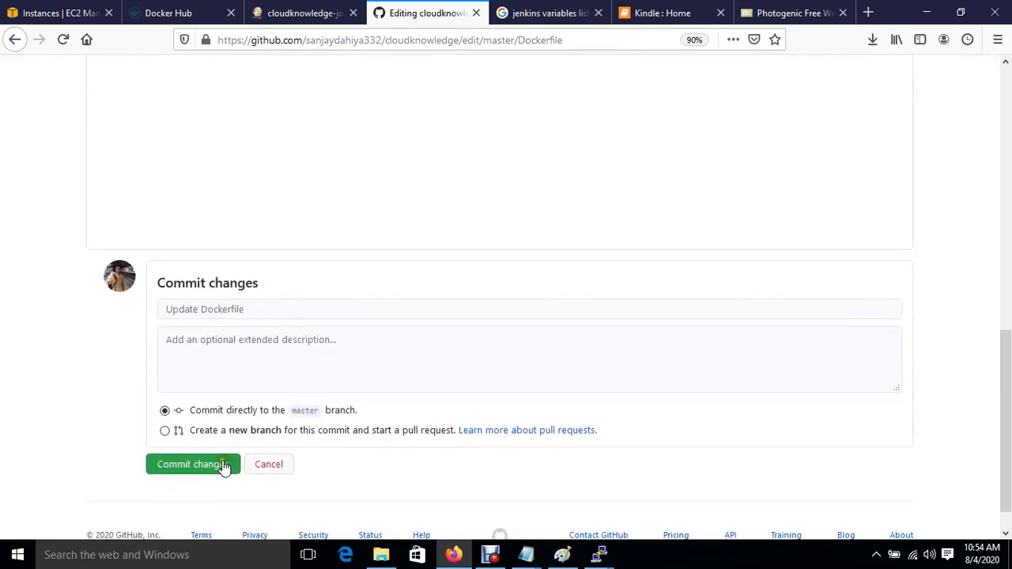
left_click(208, 467)
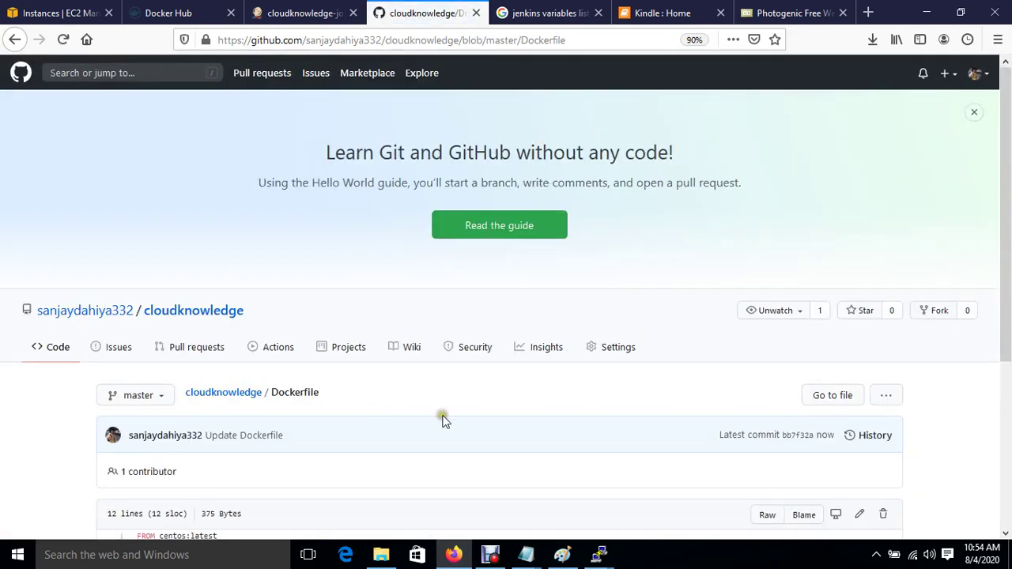
scroll(443, 424, "down", 5)
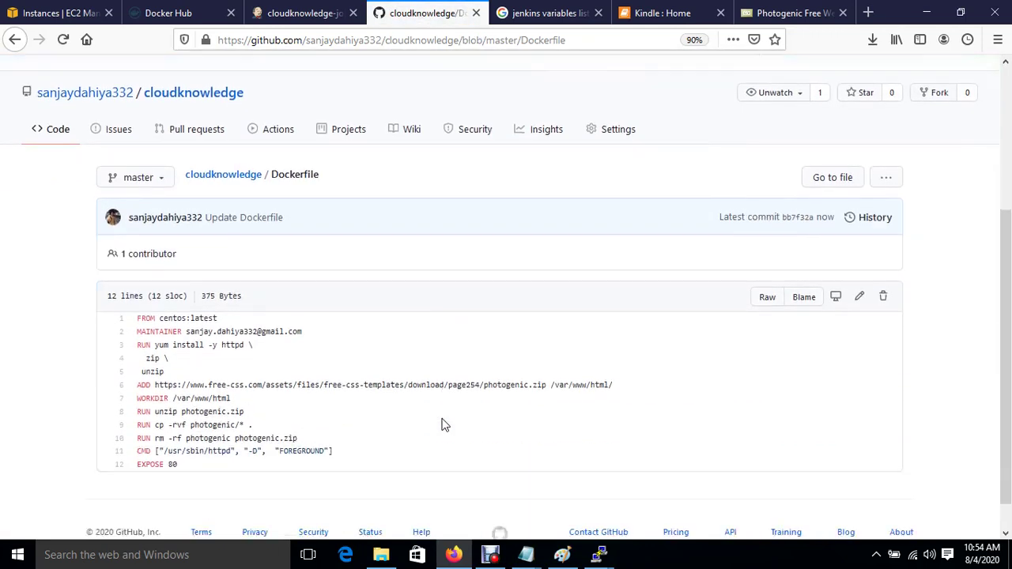
scroll(443, 425, "up", 5)
left_click(312, 14)
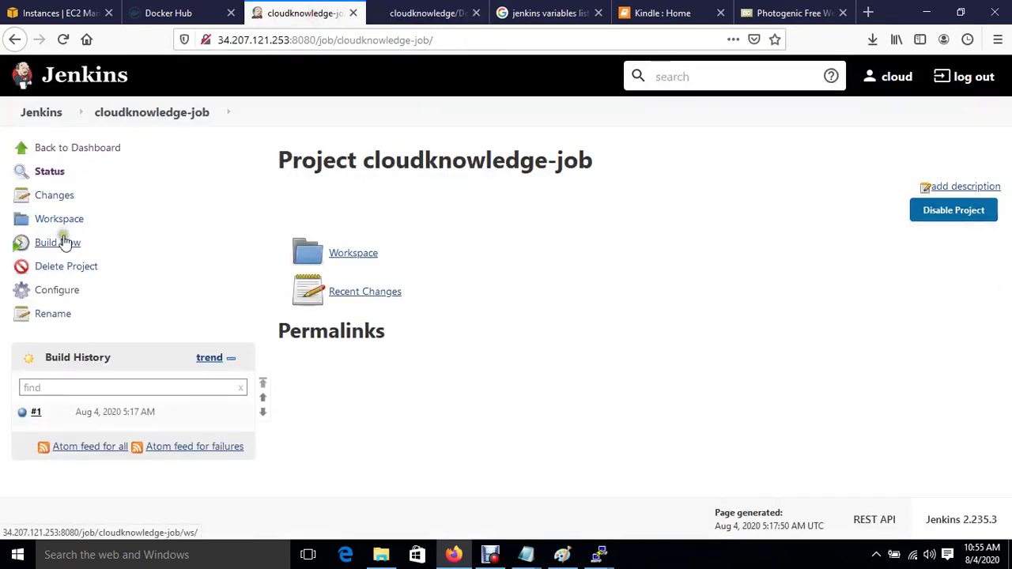
Step: Enable 'GitHub hook trigger for GITScm polling' in cloudknowledge-job's Build Triggers and save
left_click(64, 291)
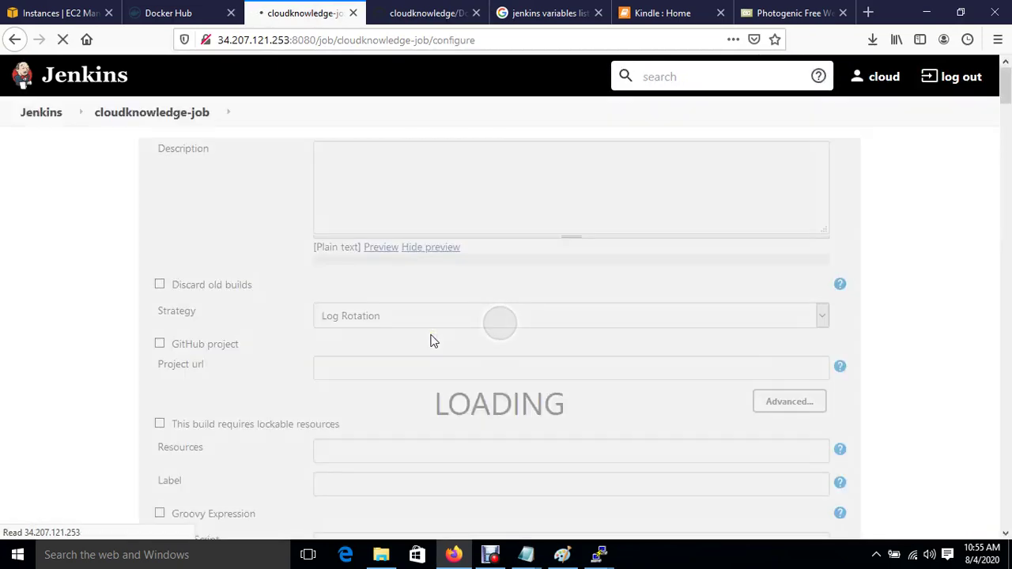
scroll(432, 390, "down", 10)
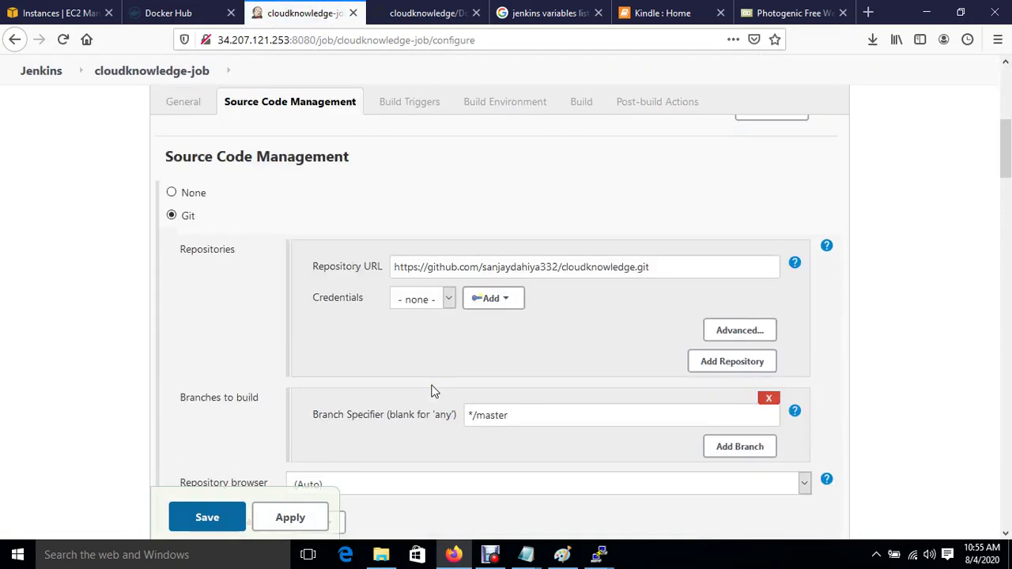
scroll(433, 390, "down", 3)
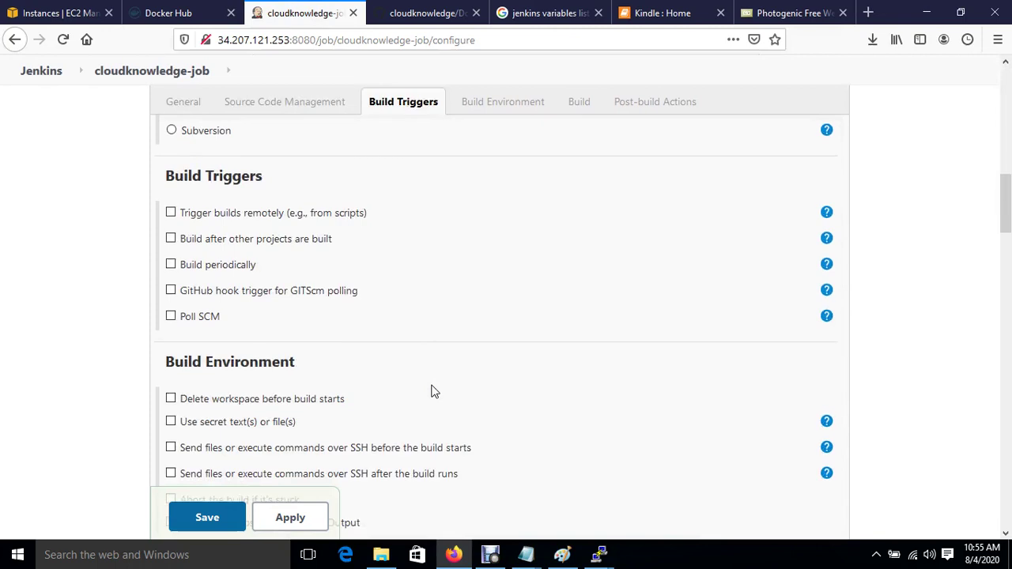
left_click(170, 291)
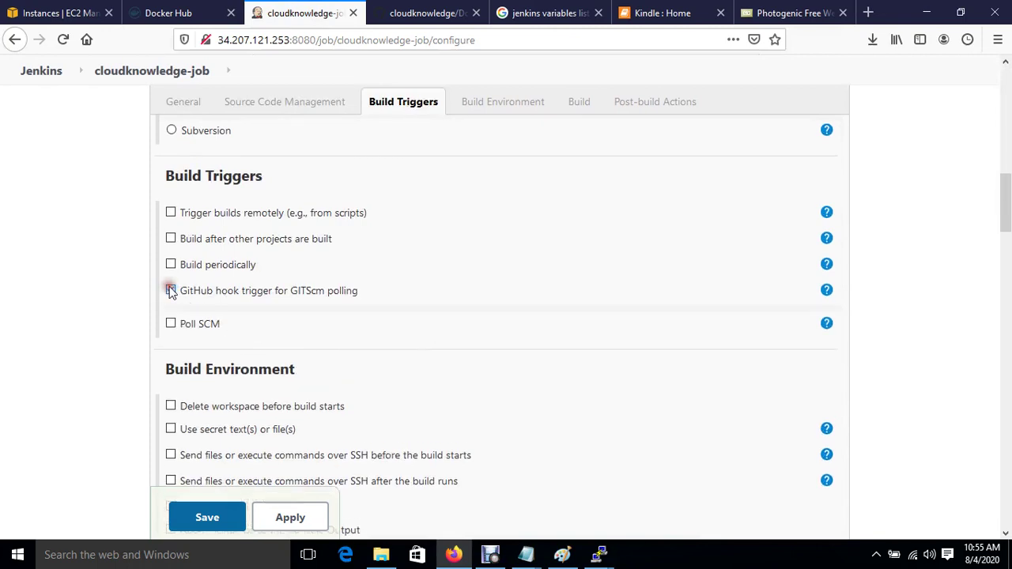
left_click(277, 527)
left_click(206, 517)
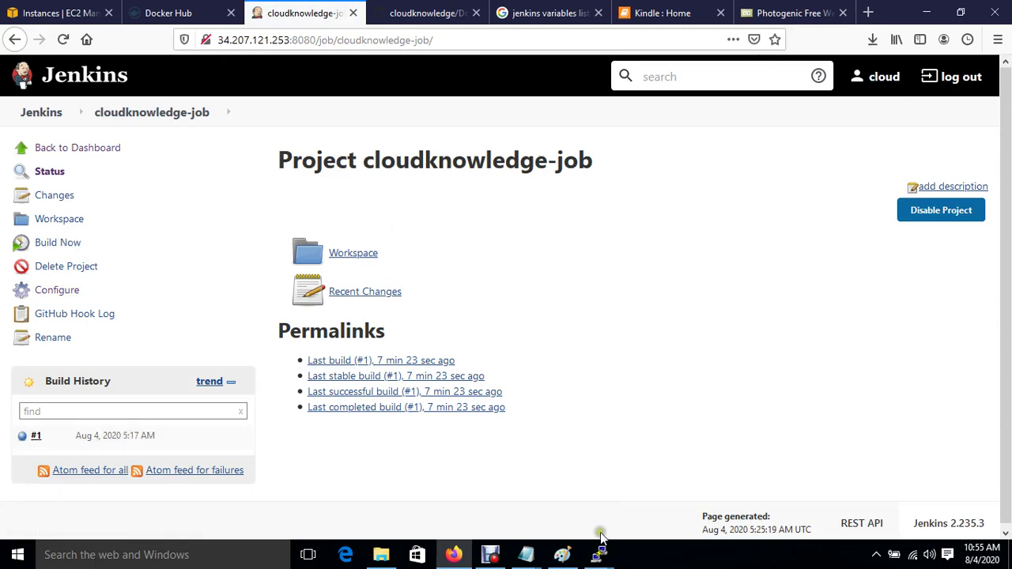
Step: List the running containers and images on the 52-169 server, then start Jenkins build #2
mouse_move(600, 554)
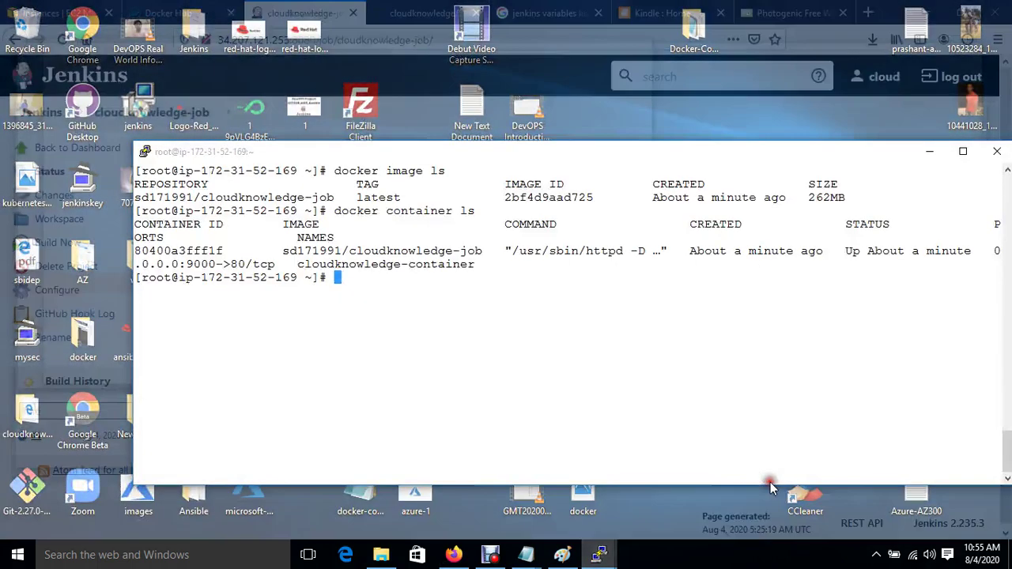
left_click(770, 483)
key("ctrl+l")
key("Up")
key("Return")
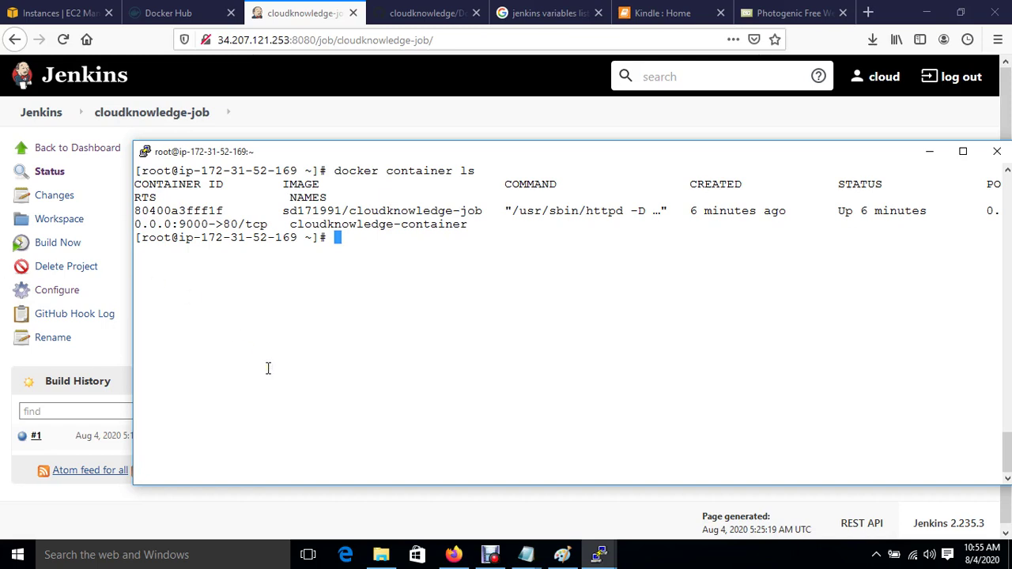
type("docker image ls")
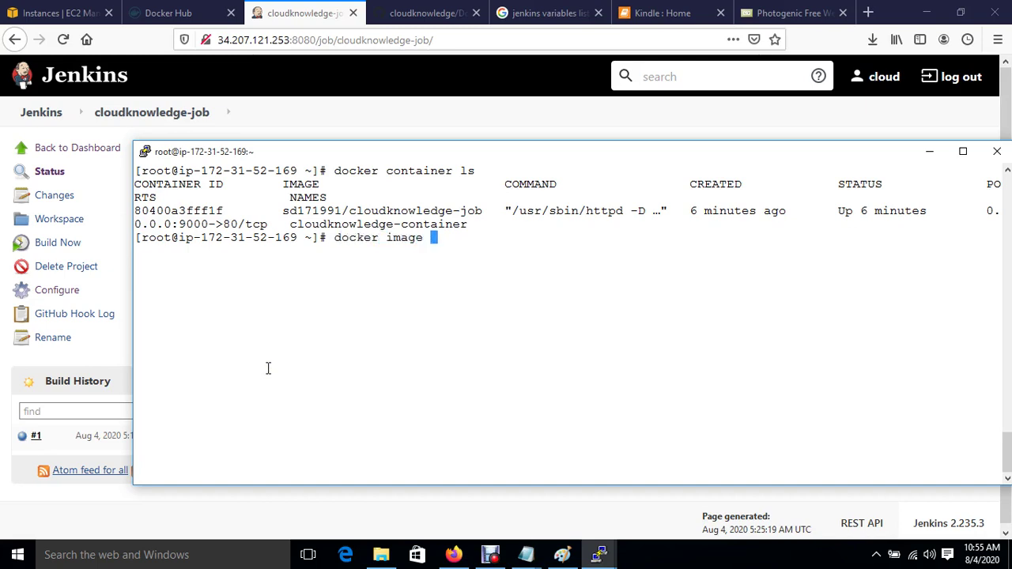
key("Return")
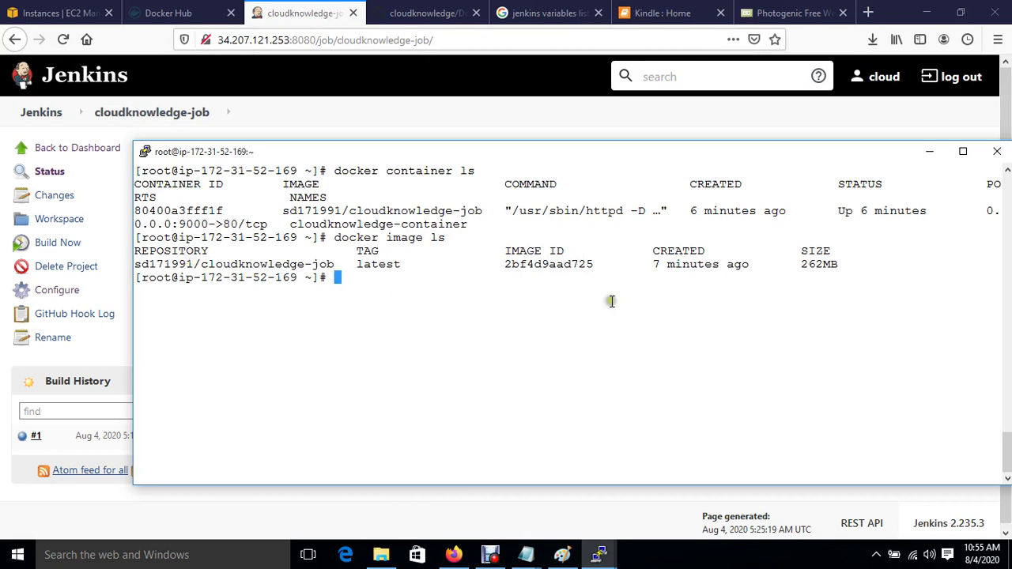
left_click_drag(653, 264, 723, 280)
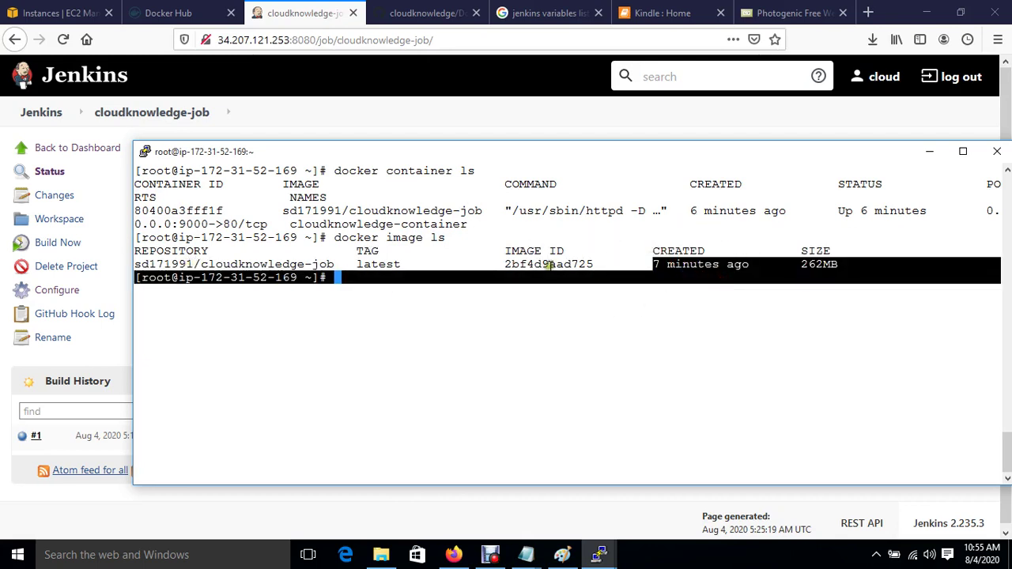
left_click(294, 15)
left_click(49, 243)
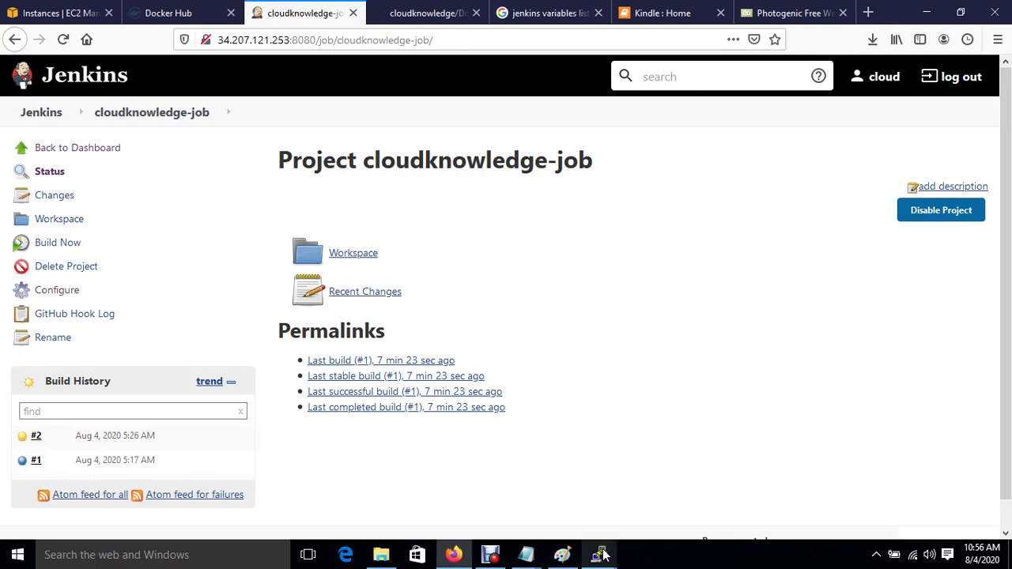
Step: Re-list the images and running containers on the 52-169 server
mouse_move(604, 556)
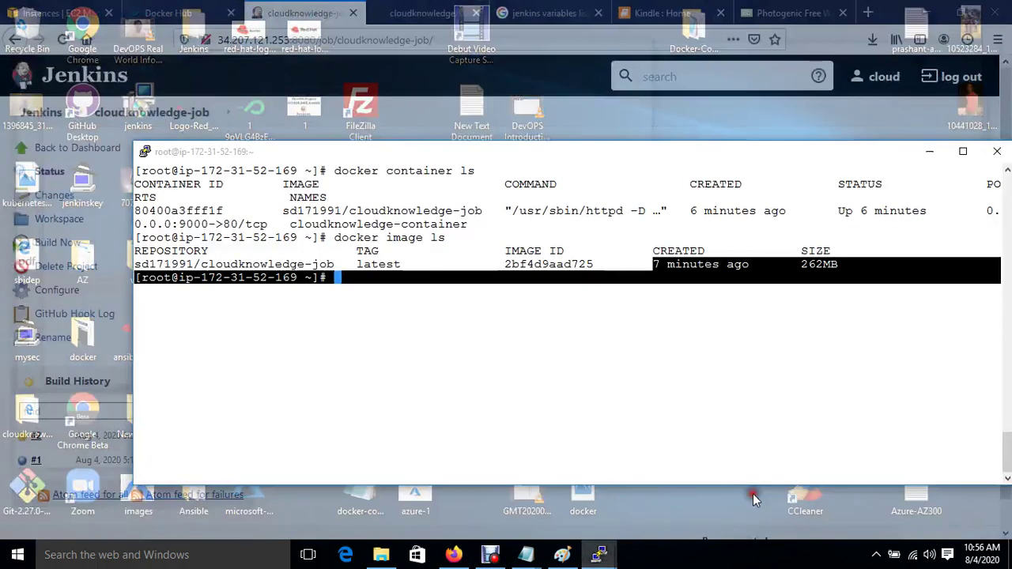
left_click(753, 494)
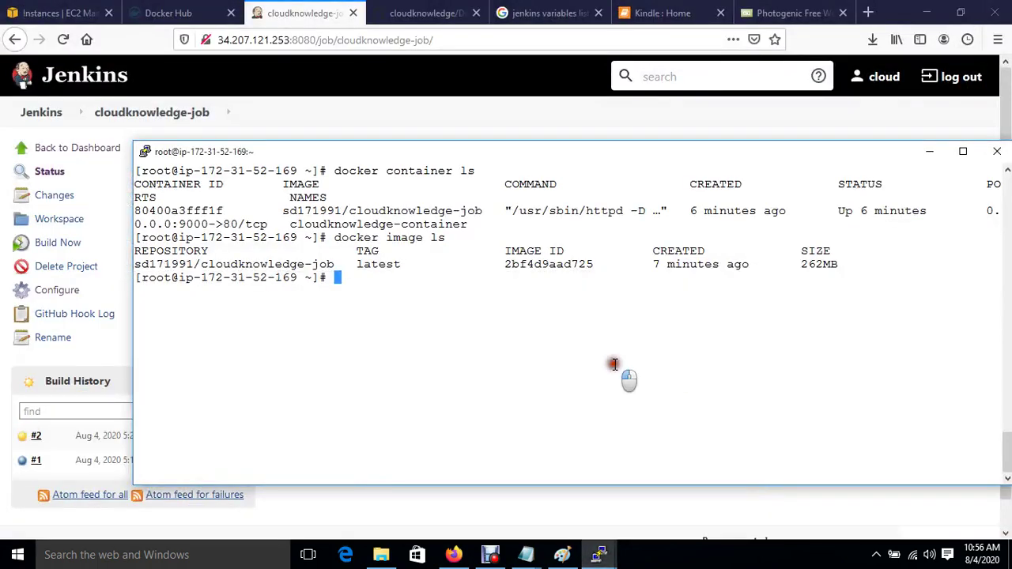
key("Up")
key("Return")
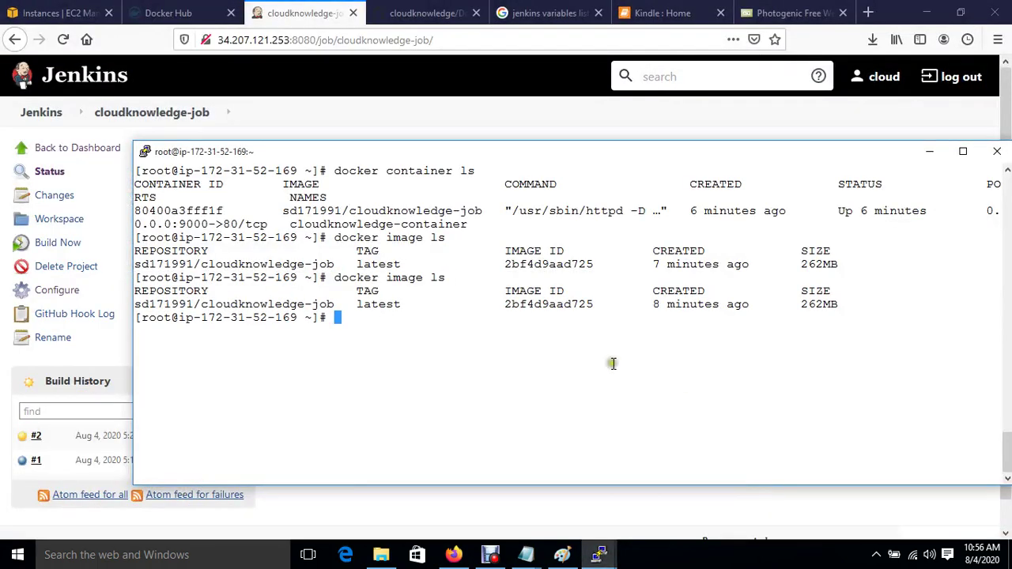
left_click_drag(648, 303, 712, 307)
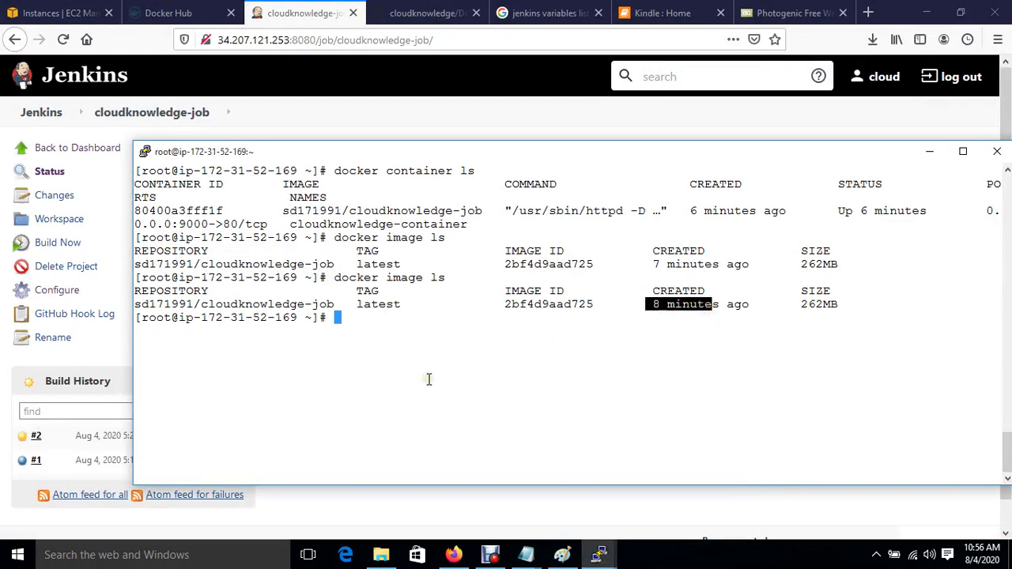
key("Up")
key("Up")
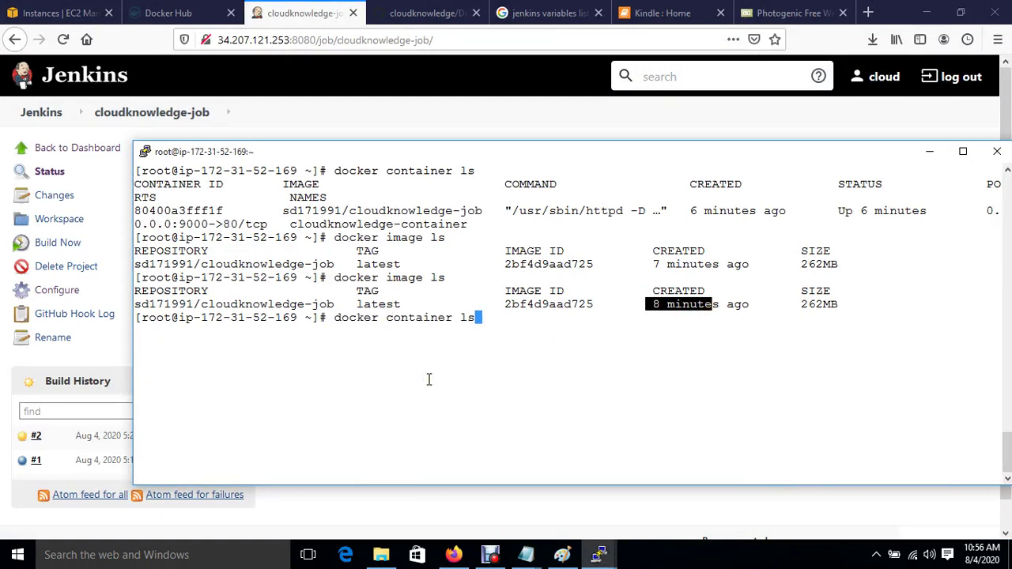
key("Return")
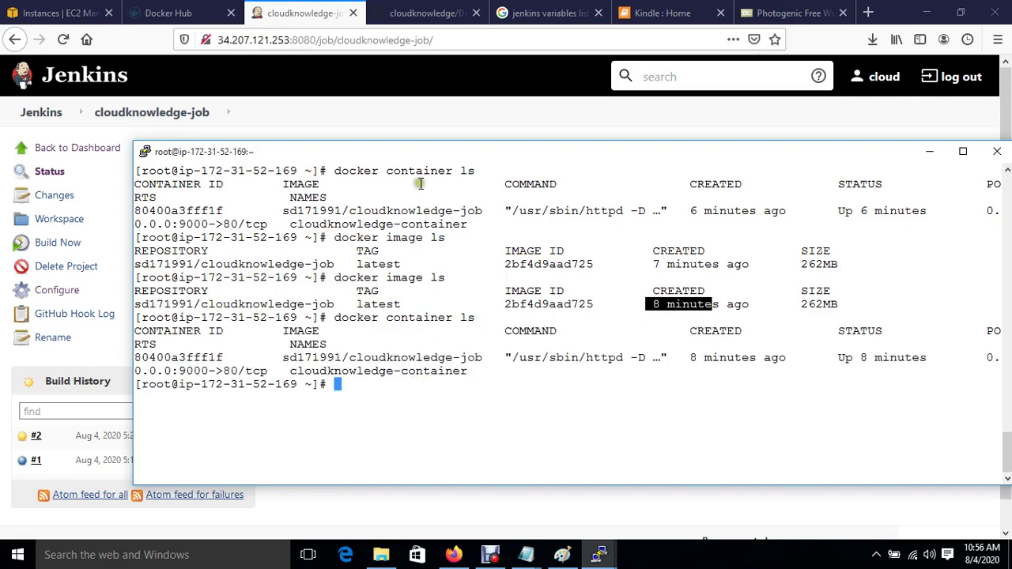
left_click(381, 123)
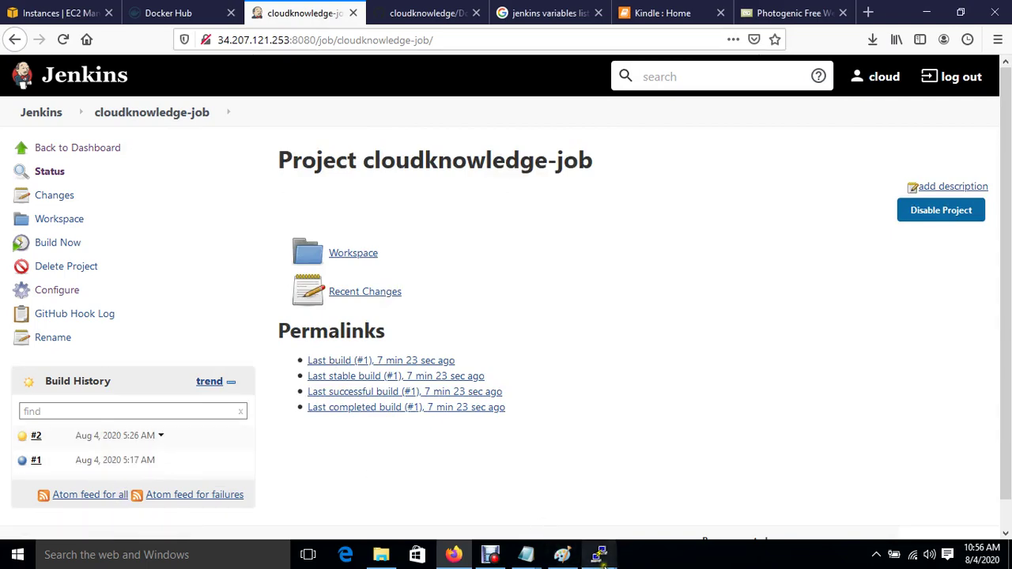
Step: Run docker image ls on the 54-7 server, showing only the centos latest image
mouse_move(599, 554)
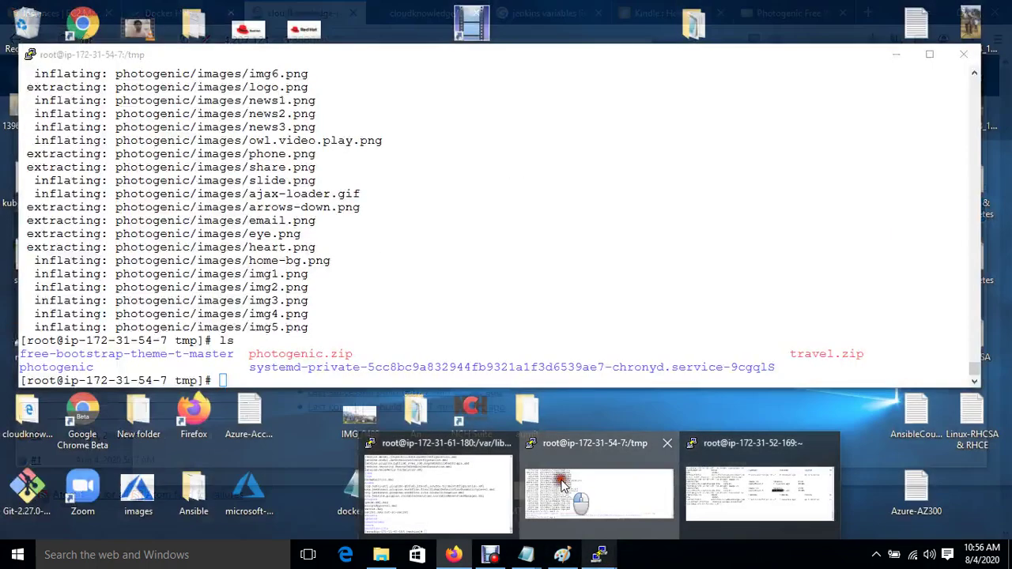
left_click(565, 488)
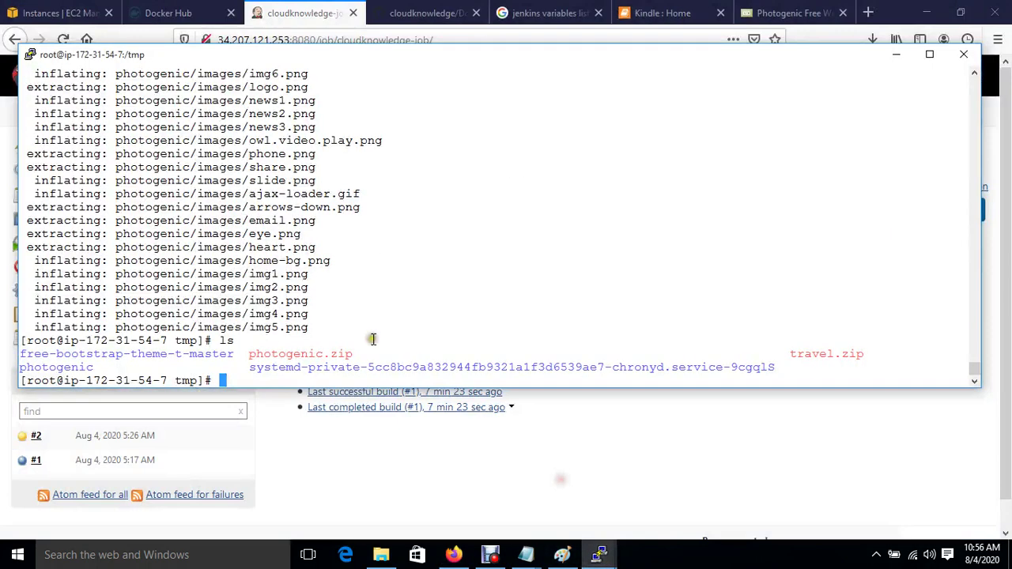
mouse_move(600, 554)
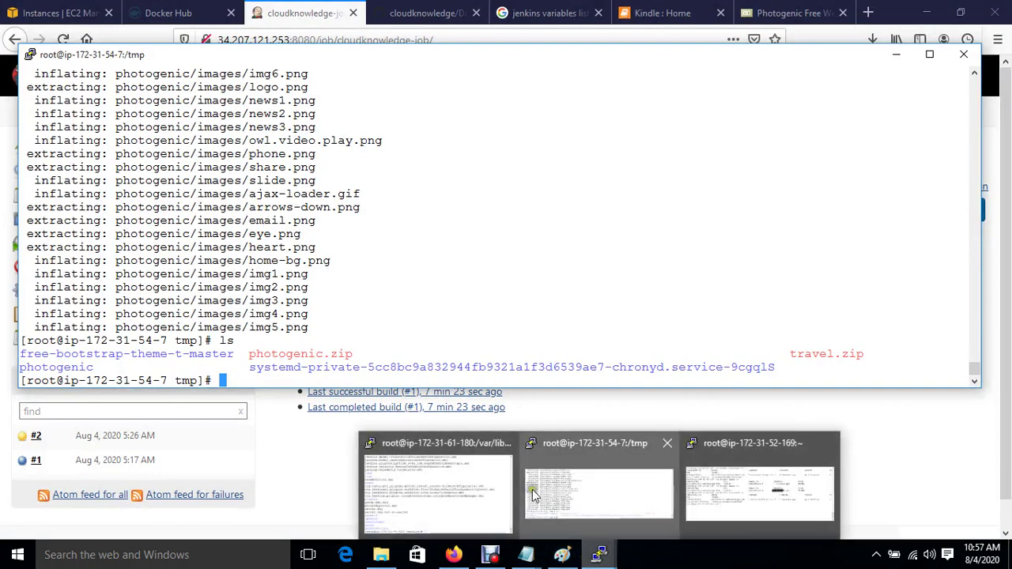
mouse_move(647, 496)
type("docker image l")
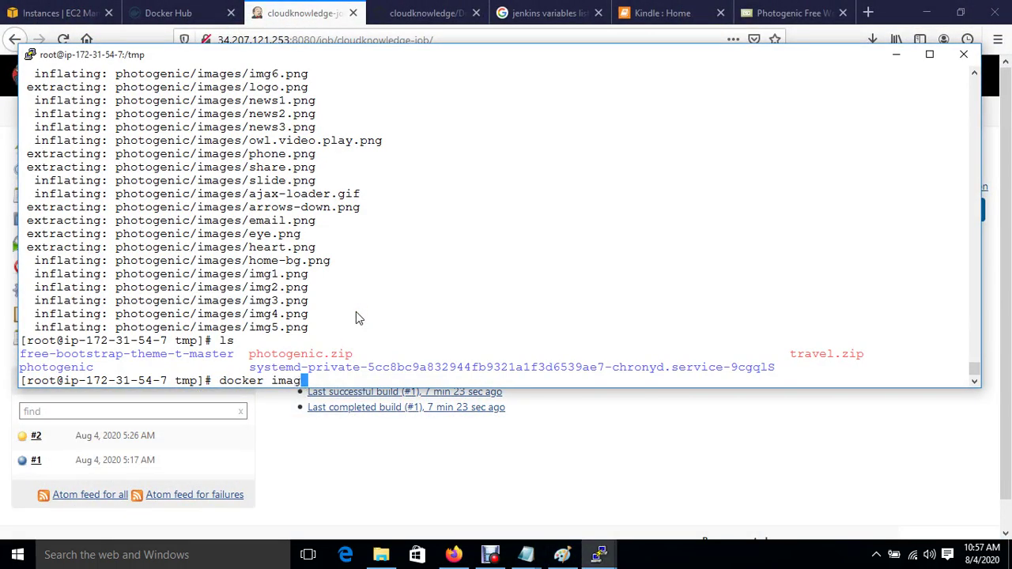
key("Return")
key("Up")
type("s")
key("Return")
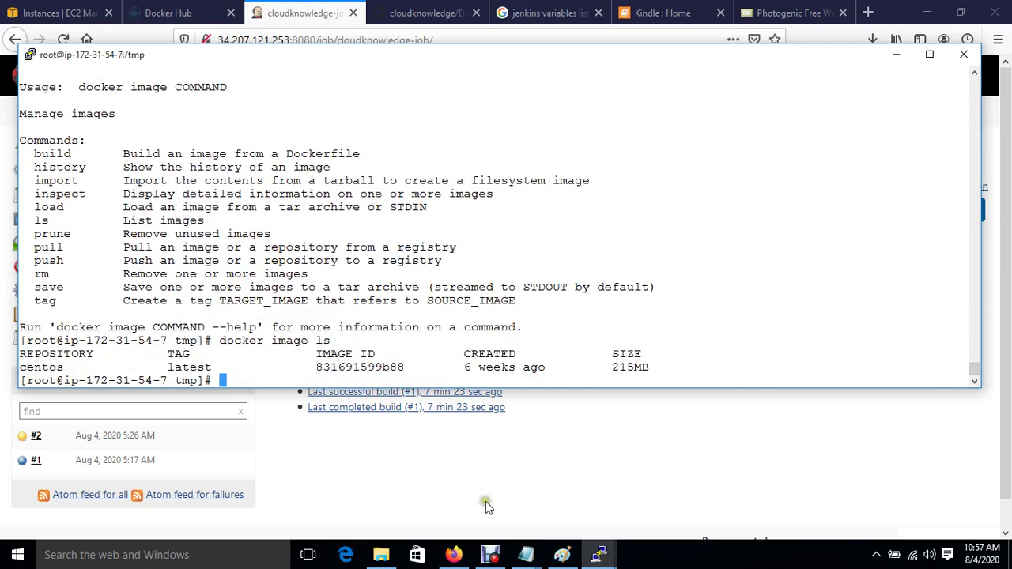
left_click(485, 503)
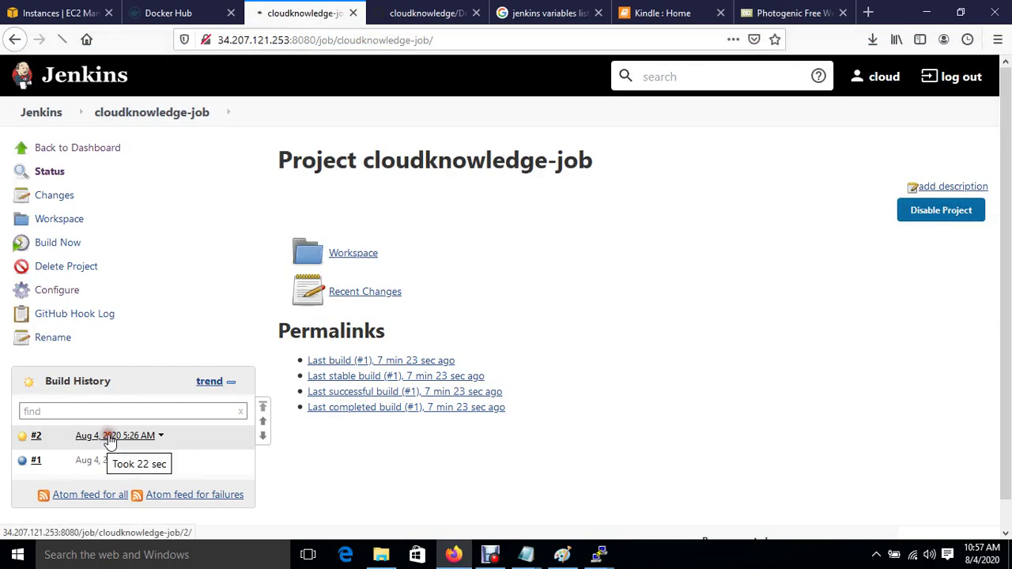
left_click(111, 439)
left_click(52, 223)
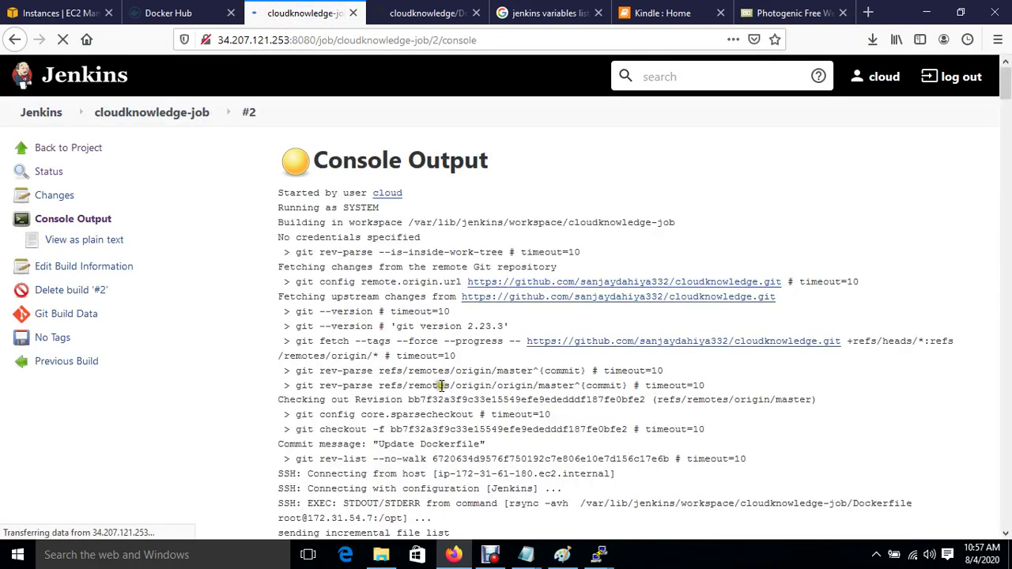
scroll(450, 398, "down", 5)
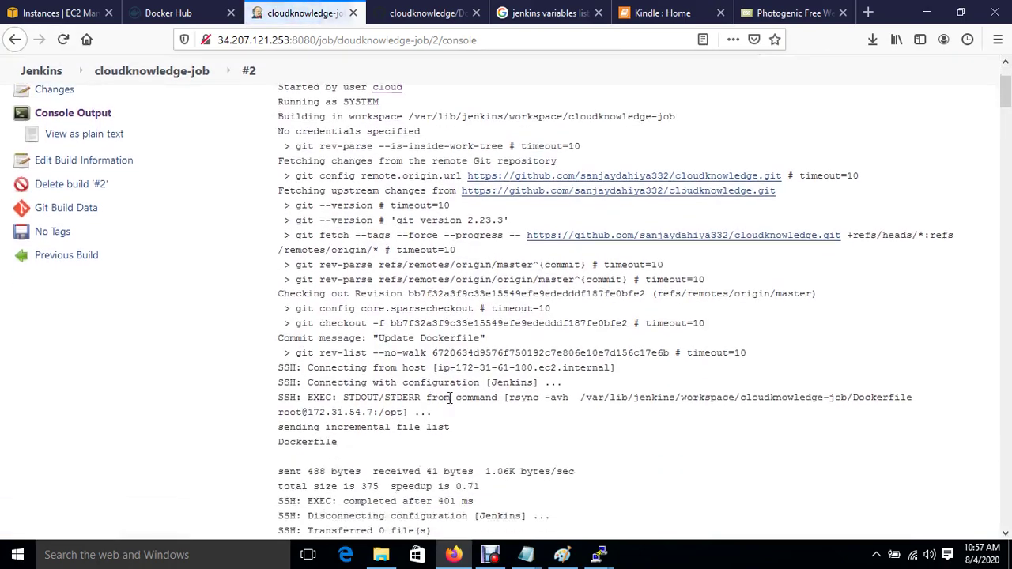
scroll(450, 397, "down", 8)
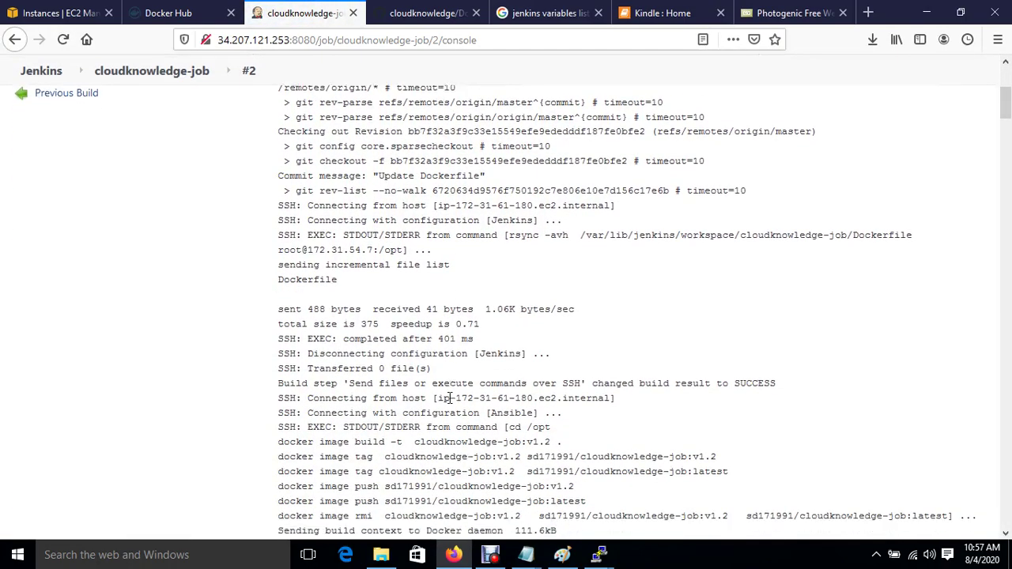
scroll(450, 398, "down", 15)
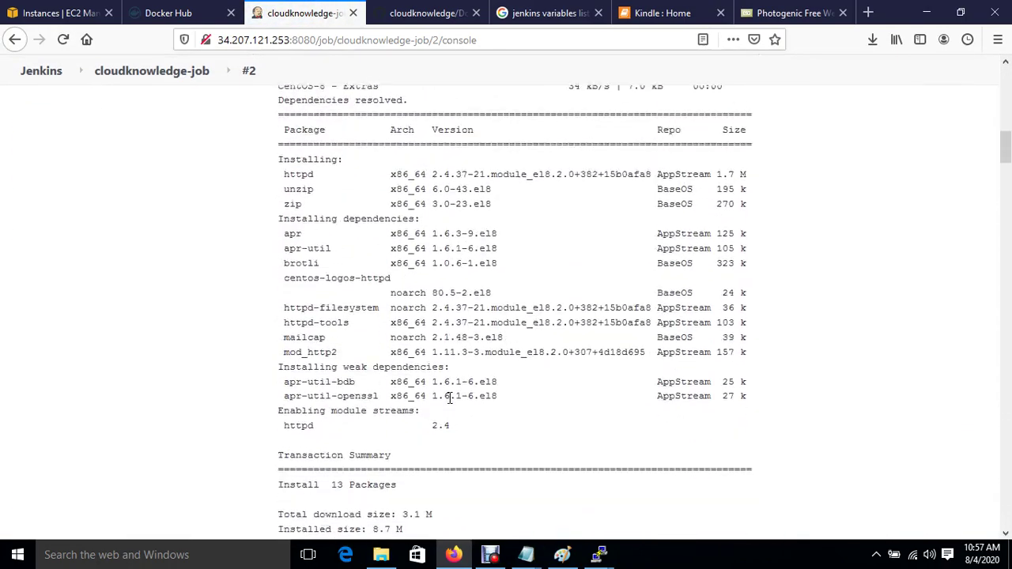
scroll(450, 397, "down", 7)
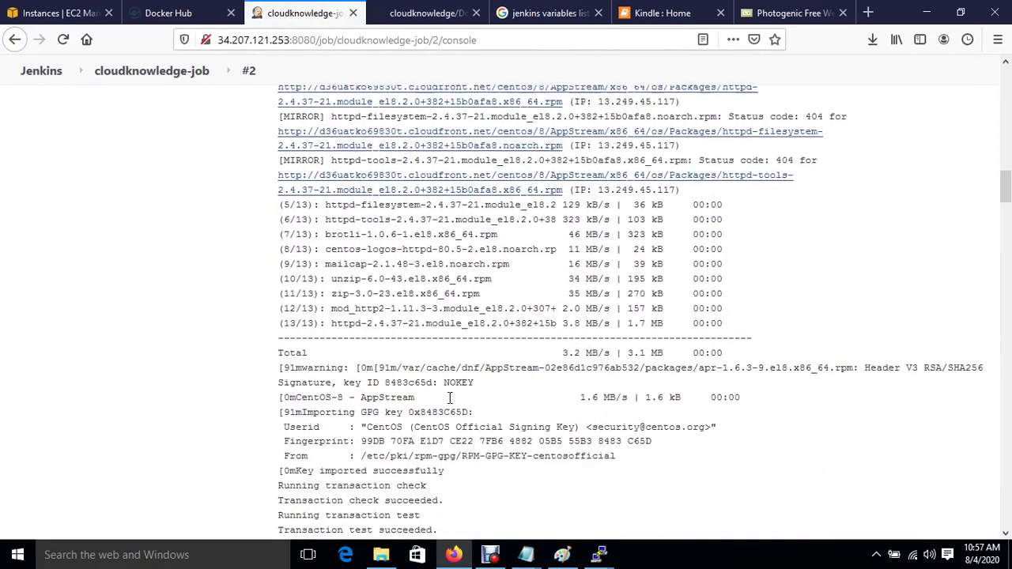
scroll(450, 398, "down", 12)
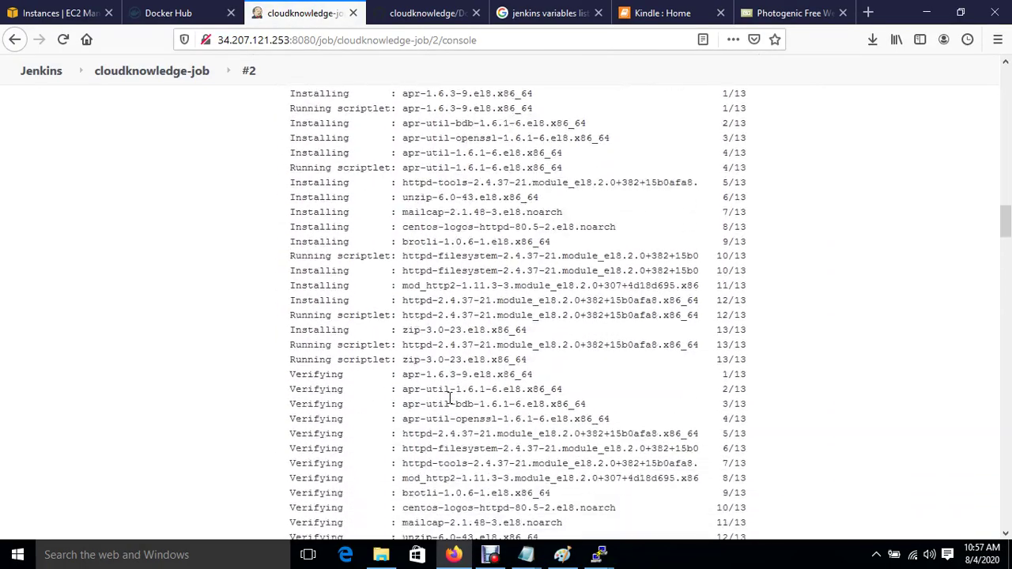
scroll(450, 397, "down", 7)
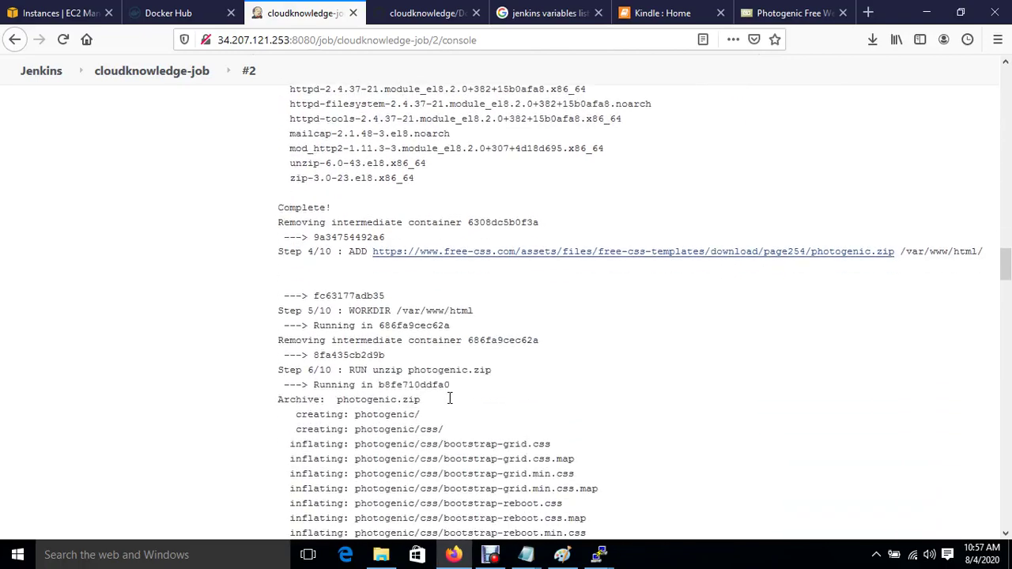
scroll(449, 398, "down", 7)
scroll(450, 397, "down", 18)
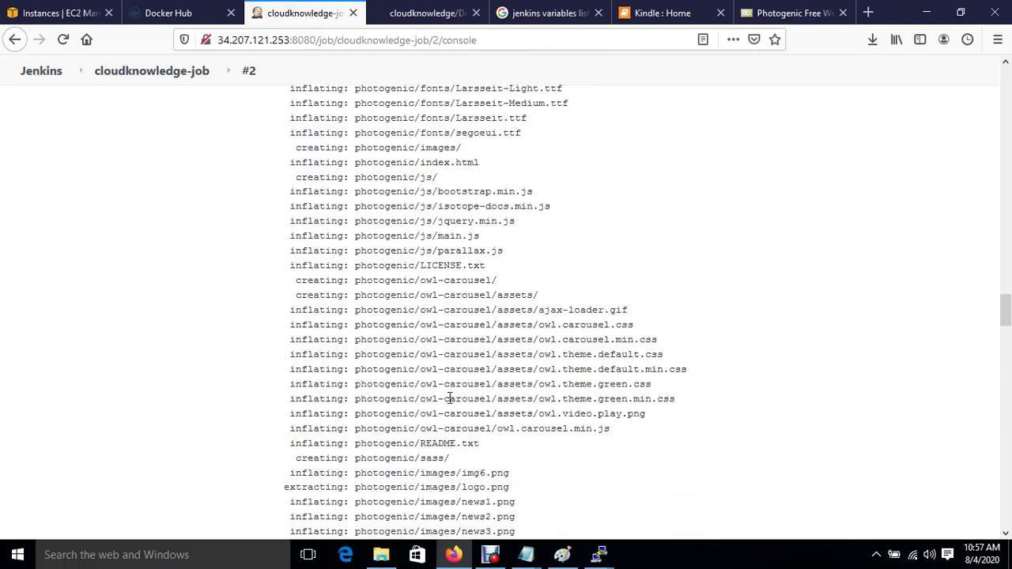
scroll(449, 398, "down", 20)
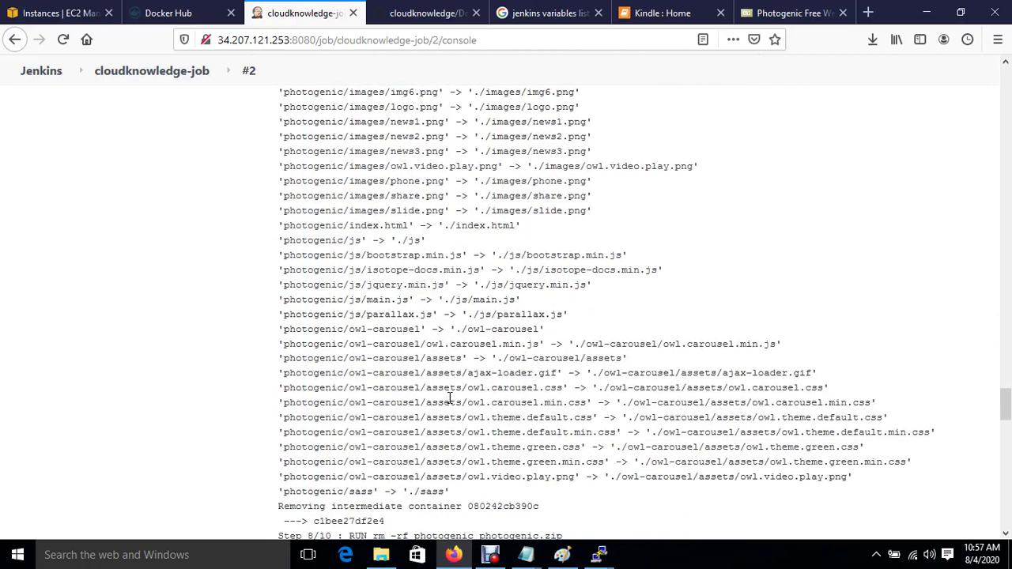
scroll(450, 397, "down", 17)
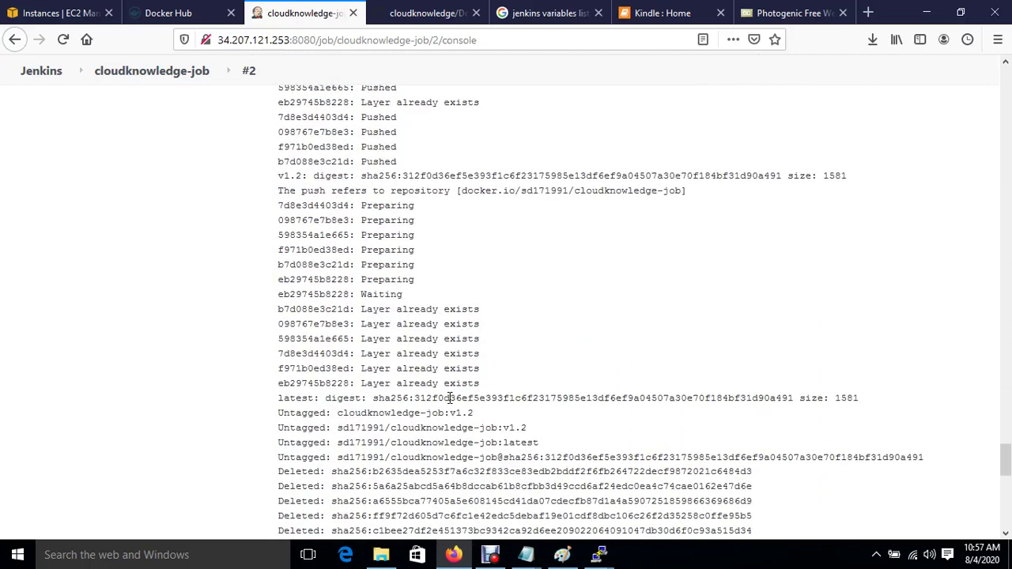
scroll(450, 397, "up", 1)
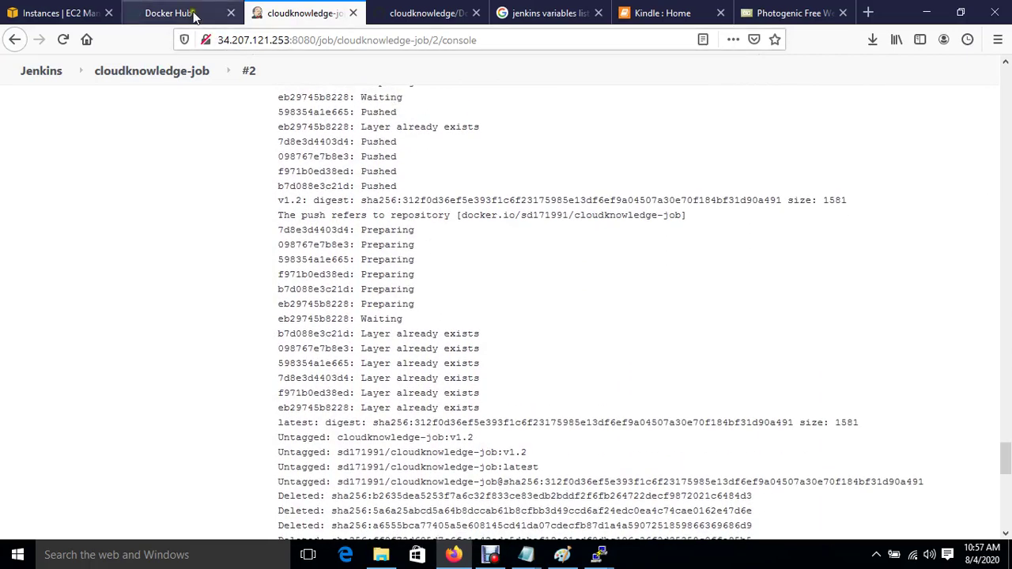
left_click(194, 14)
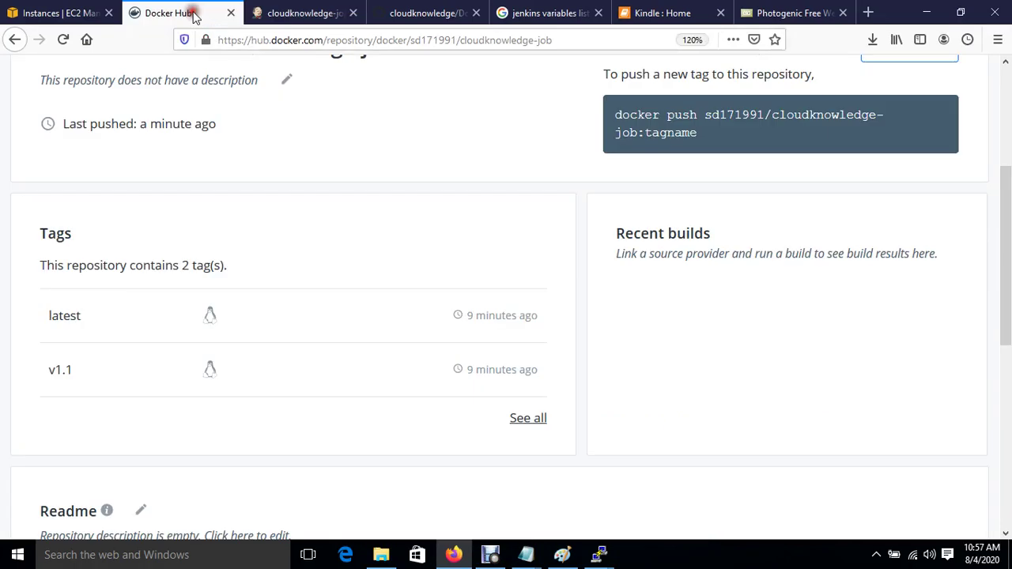
Step: Reload Docker Hub's cloudknowledge-job repository to reveal the new v1.2 and latest tags
left_click(64, 40)
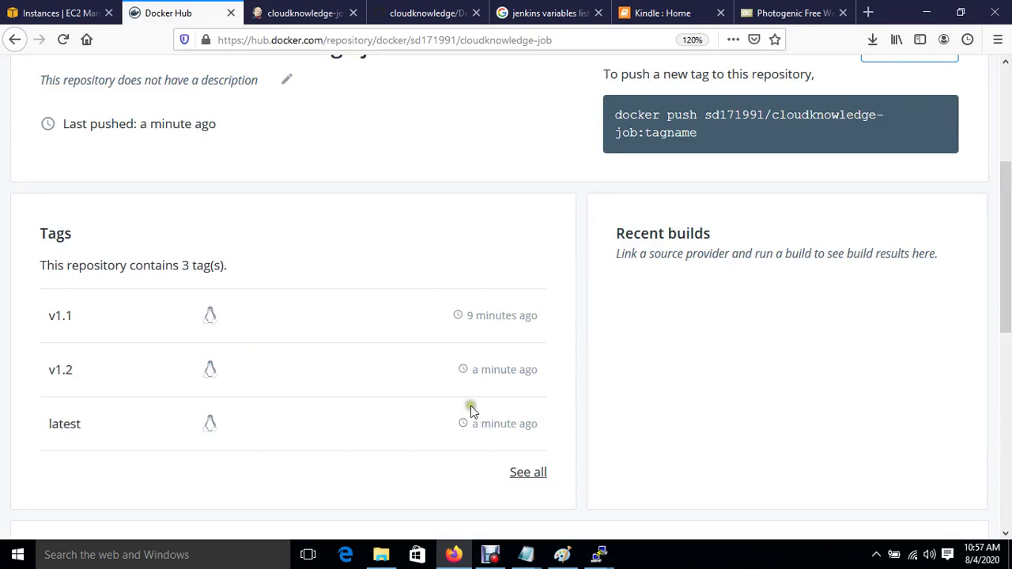
left_click(294, 16)
Step: Read the end of build #2's console: create container failed on a name conflict
scroll(487, 446, "down", 3)
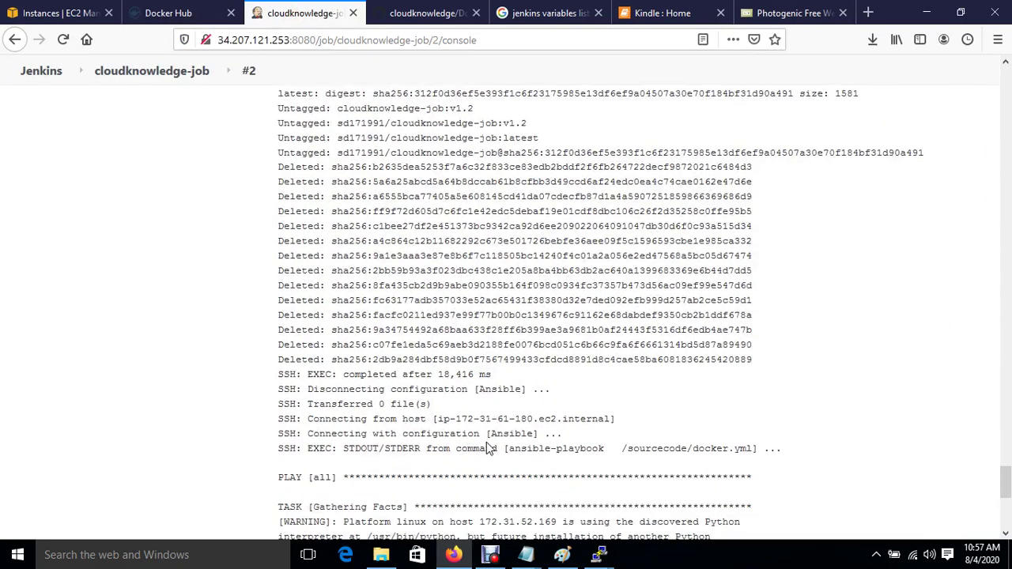
scroll(487, 445, "down", 5)
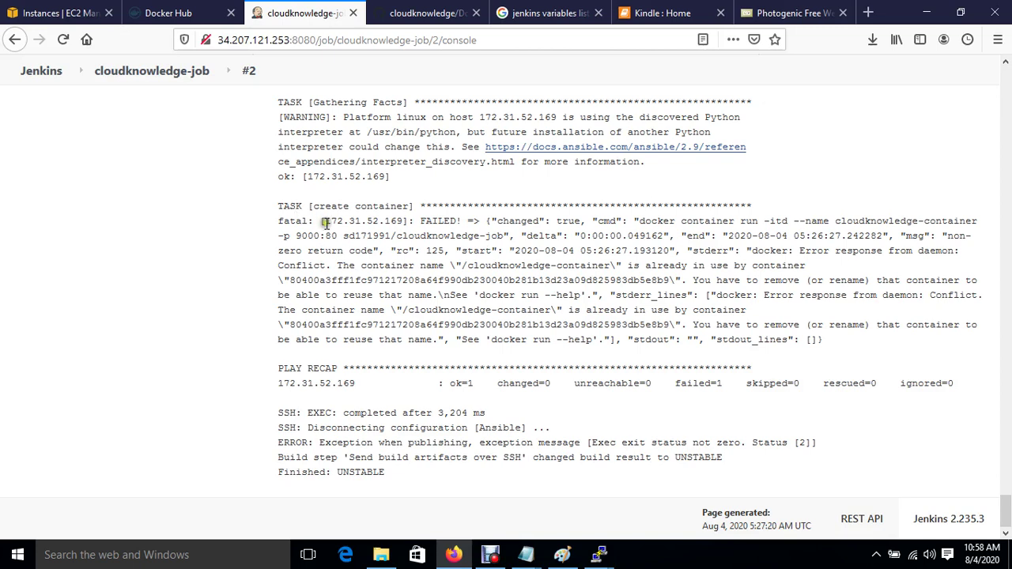
double_click(333, 222)
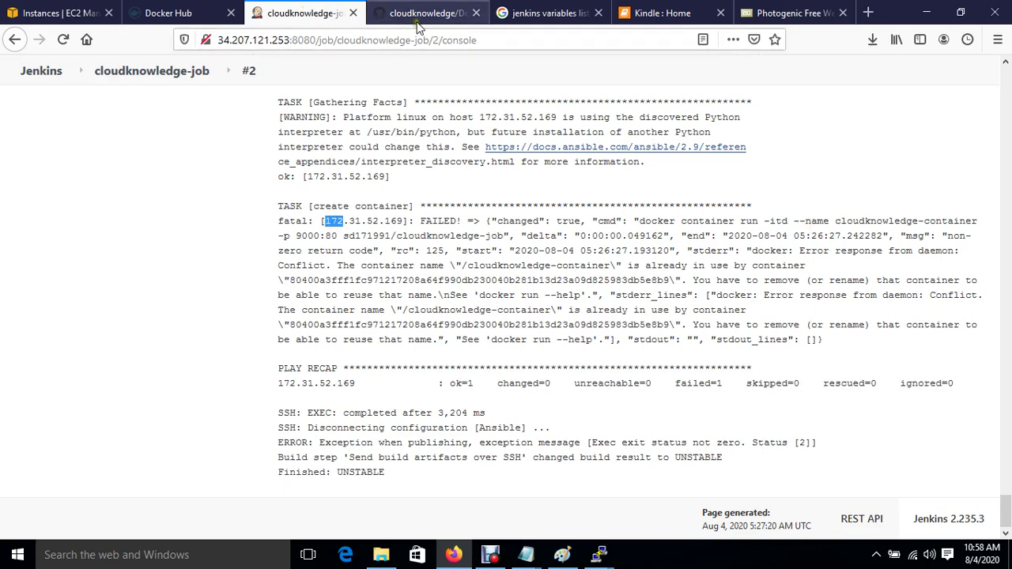
mouse_move(601, 554)
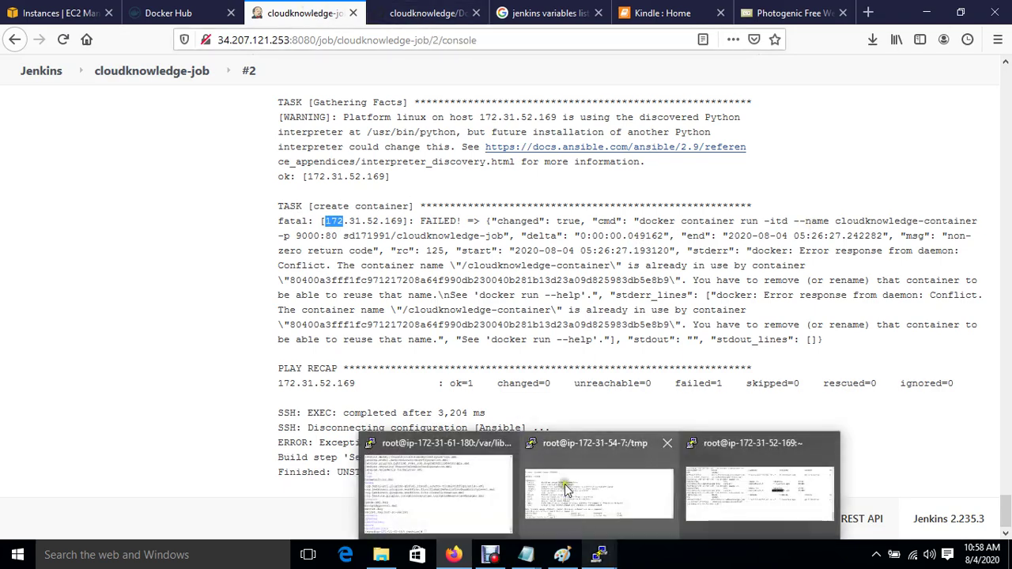
left_click(566, 490)
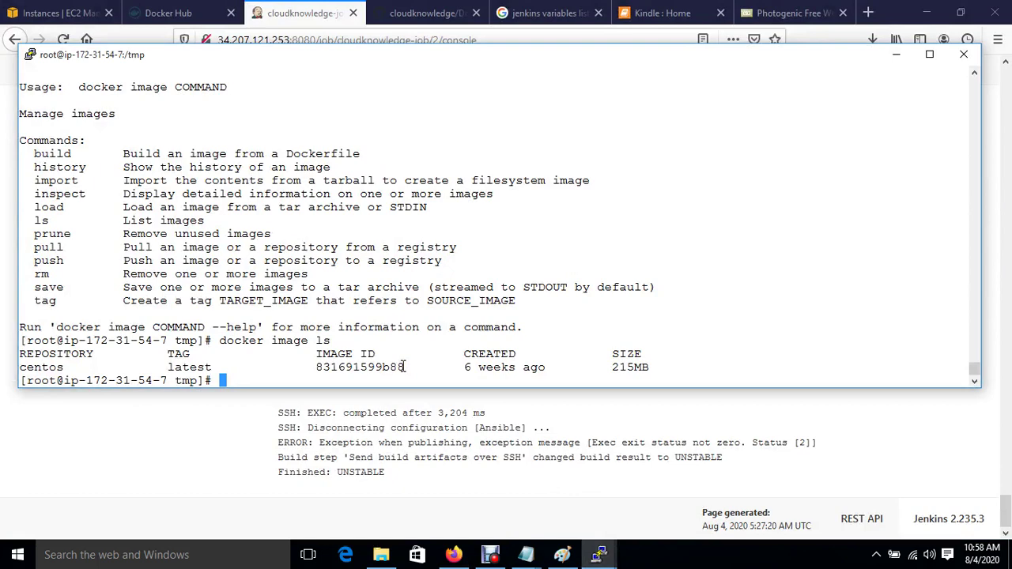
Step: In /sourcecode, list the files and open docker.yml in vim at its create container task
type("cd /so")
key("Tab")
key("Return")
type("ls")
key("Return")
type("viim do")
key("Tab")
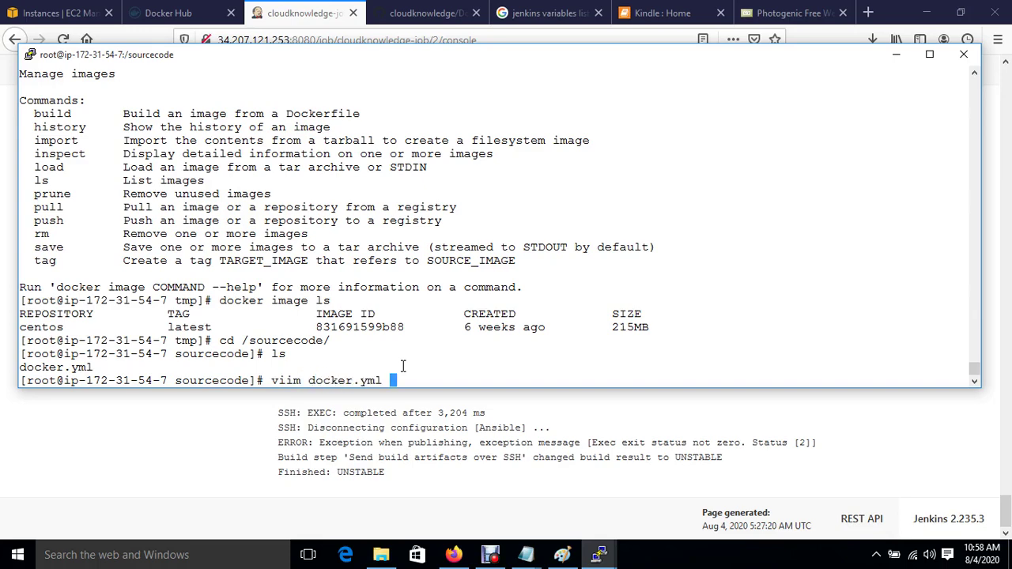
key("Return")
type("vim do")
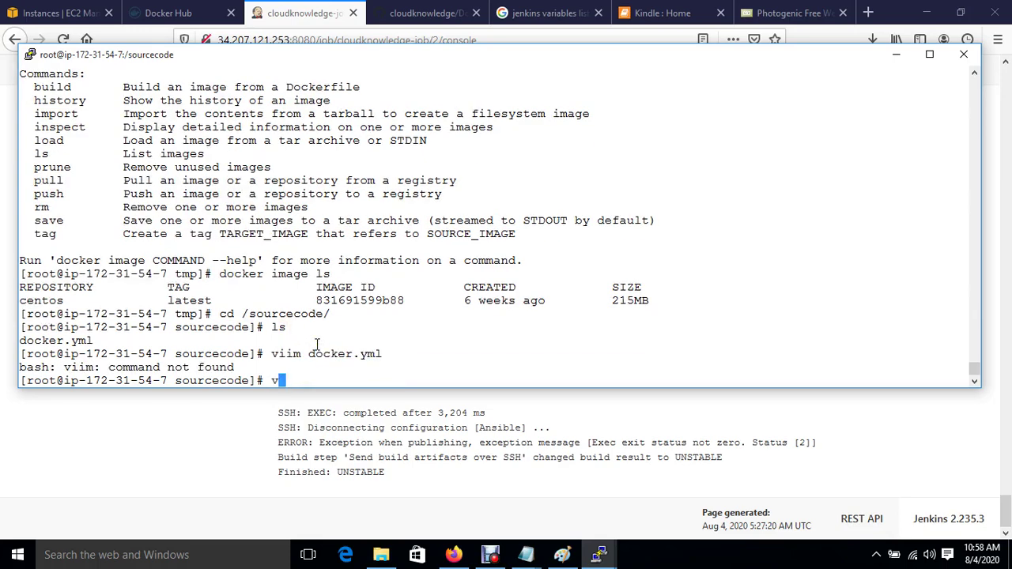
key("Tab")
key("Return")
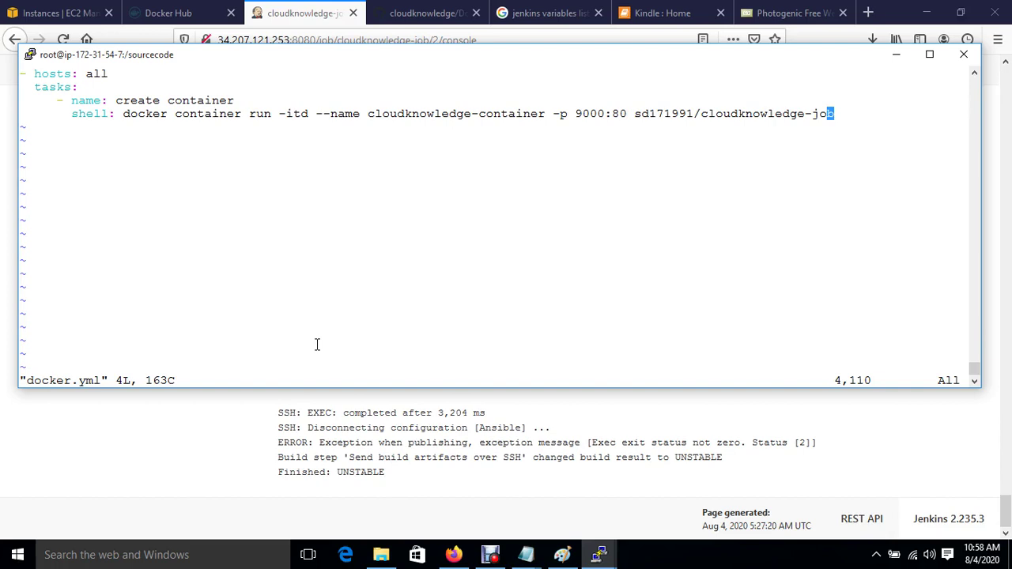
key("Up")
left_click(560, 558)
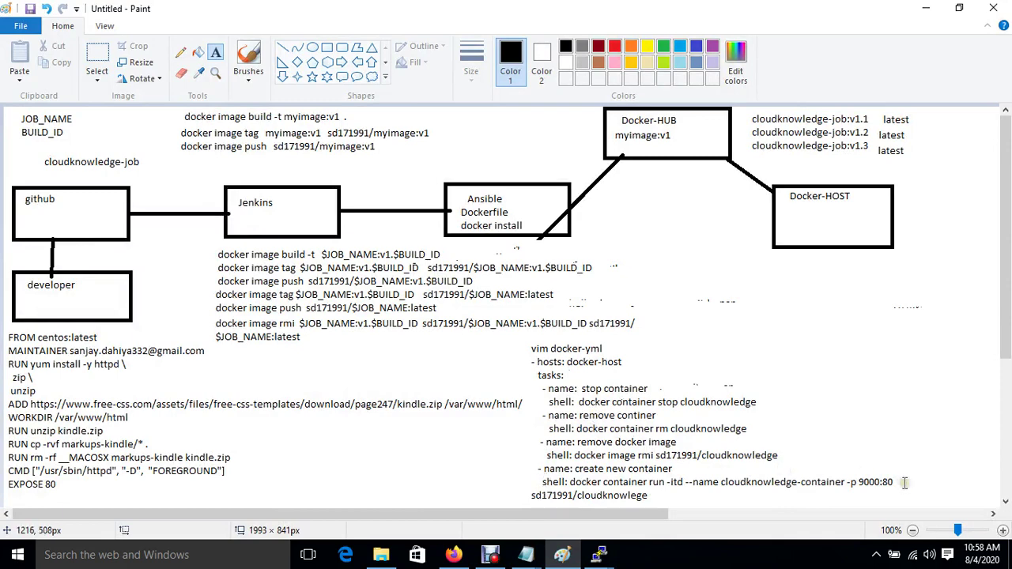
Step: Add a '- name: stop container' task under tasks:, starting its shell line 'docker container sto'
mouse_move(589, 560)
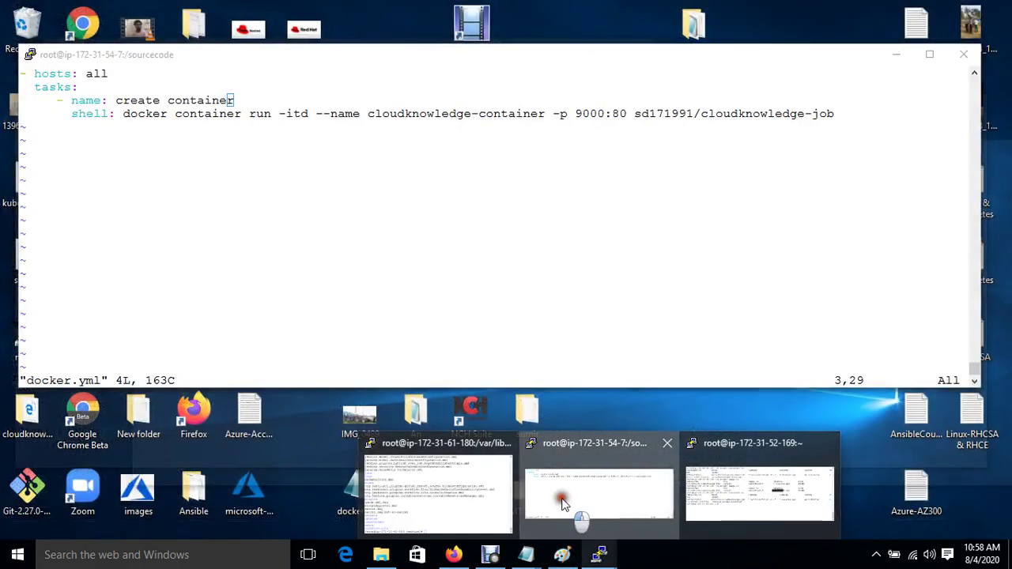
left_click(562, 498)
key("Up")
key("o")
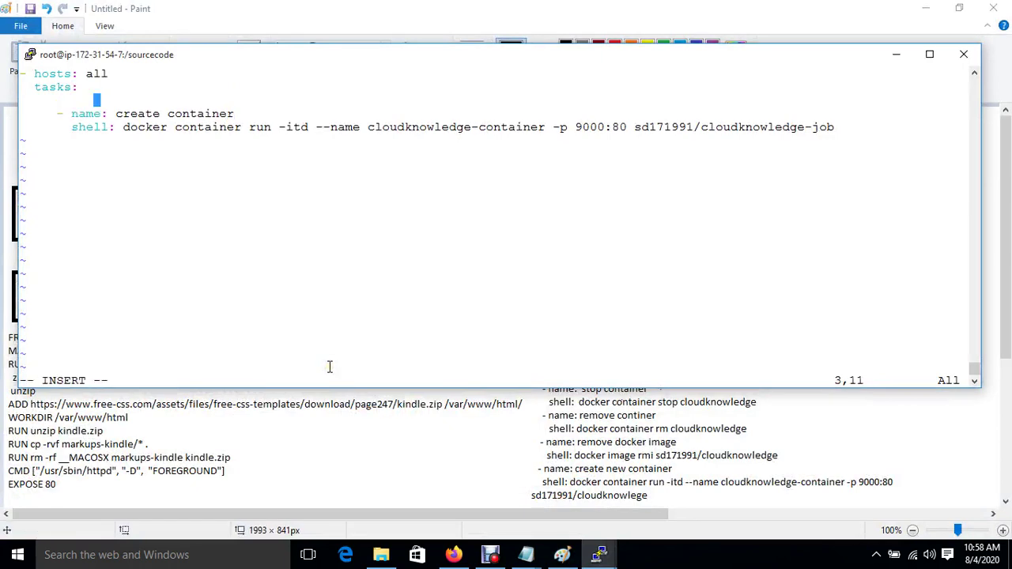
key("BackSpace")
key("BackSpace")
key("BackSpace")
key("BackSpace")
key("BackSpace")
type("- name: stop container")
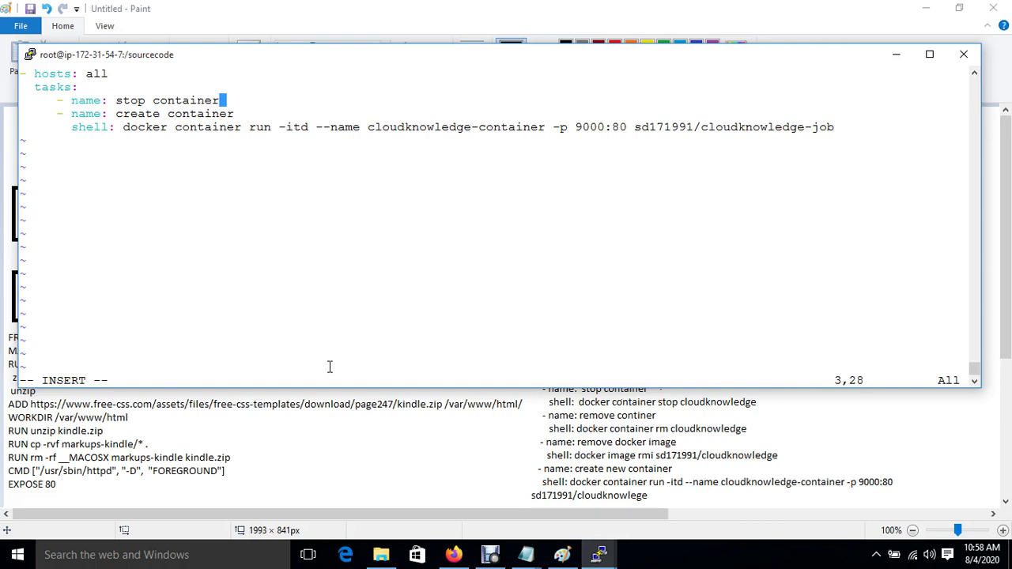
key("Return")
type("shell:")
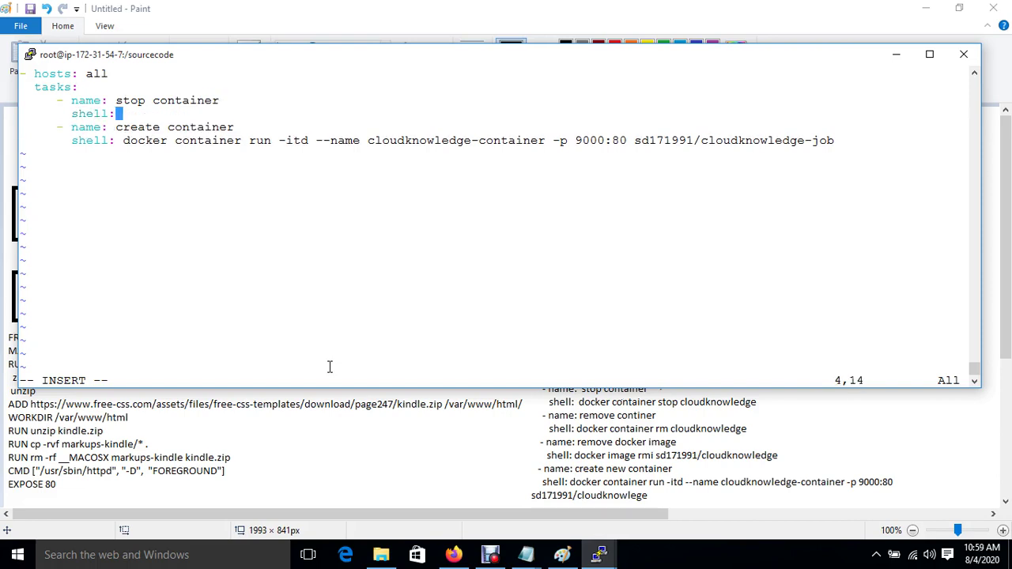
type(" docker c")
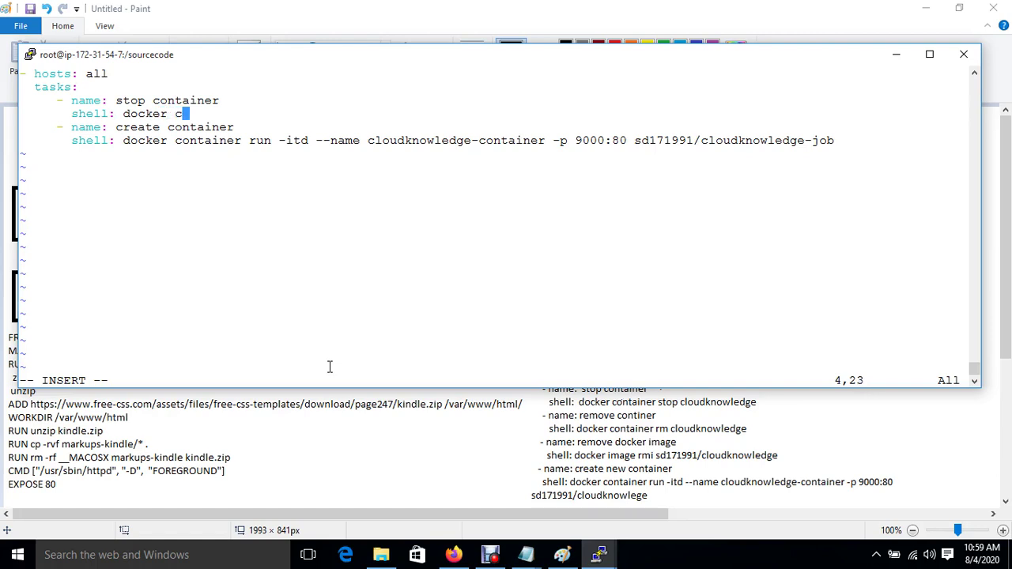
type("ontainer sto")
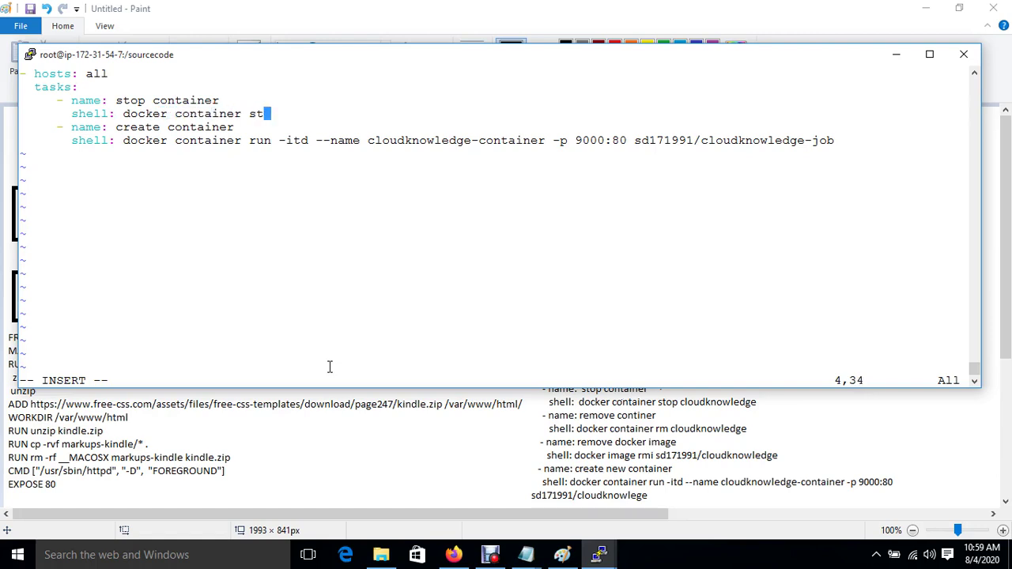